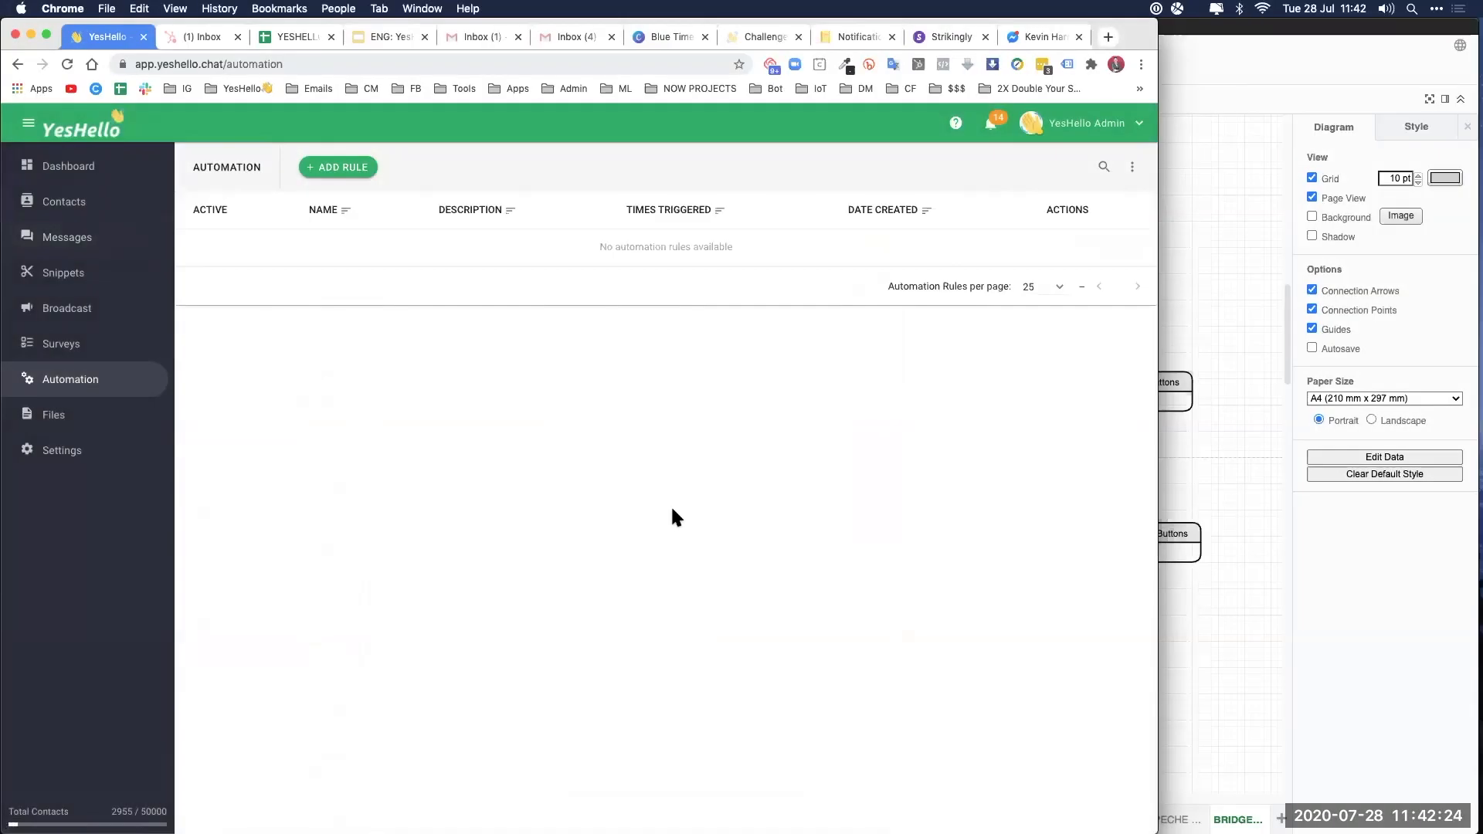
Step: Start a new automation rule, compare the available triggers with the draw.io chat flow, and name the rule WELCOME
click(356, 167)
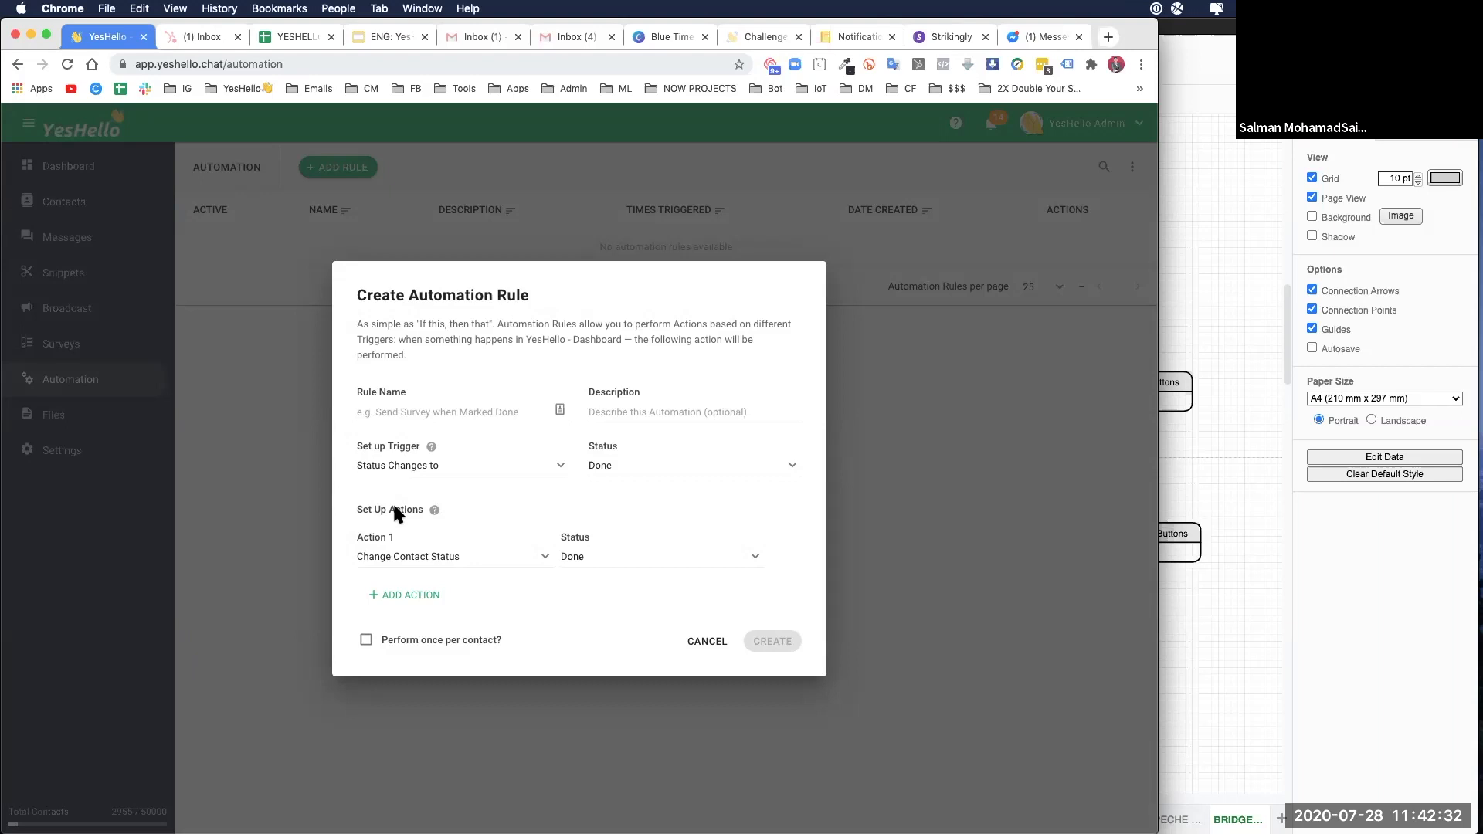
click(418, 469)
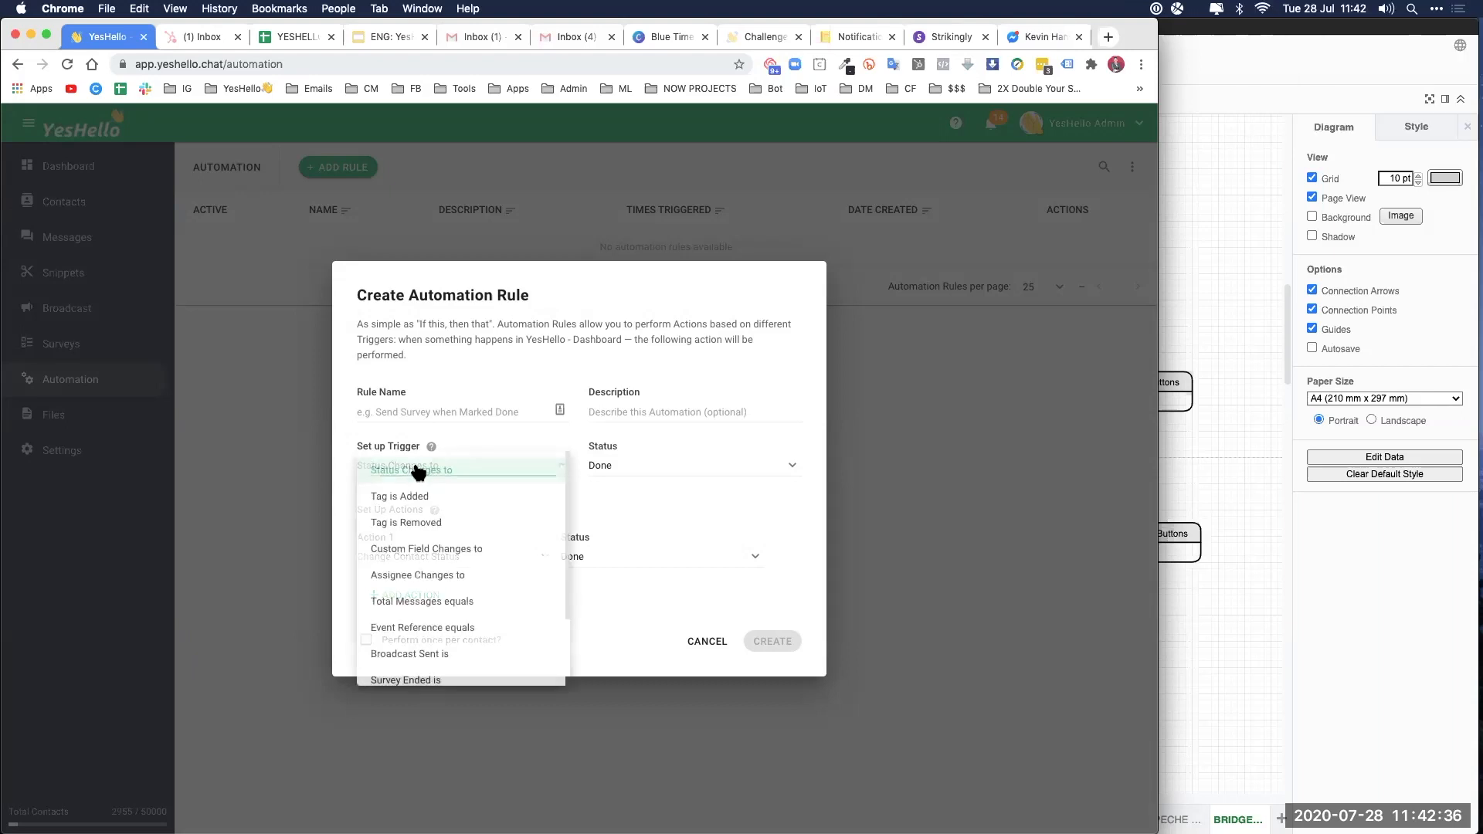
scroll(464, 584, down, 3)
scroll(465, 594, up, 3)
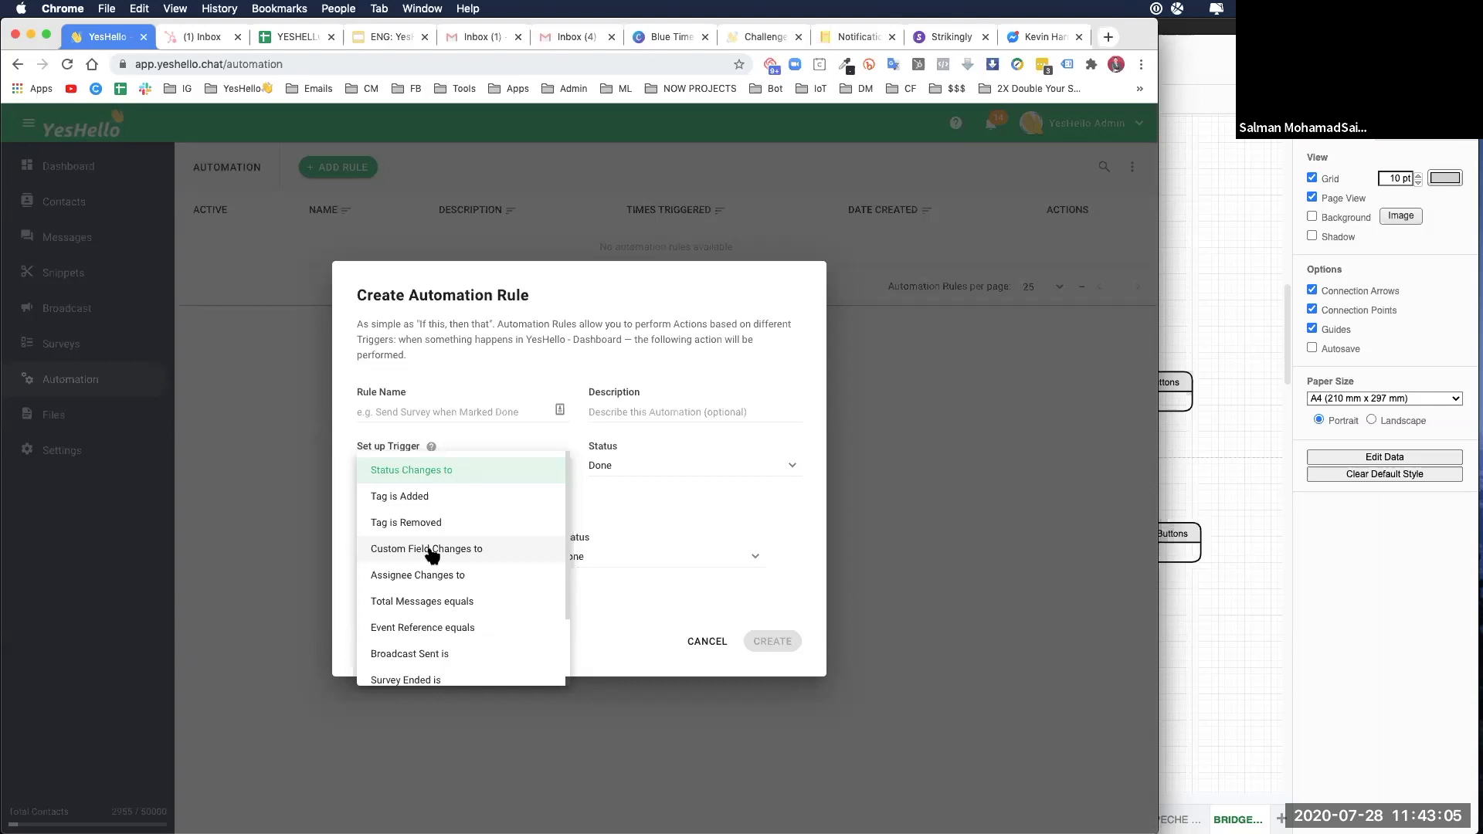
click(1211, 461)
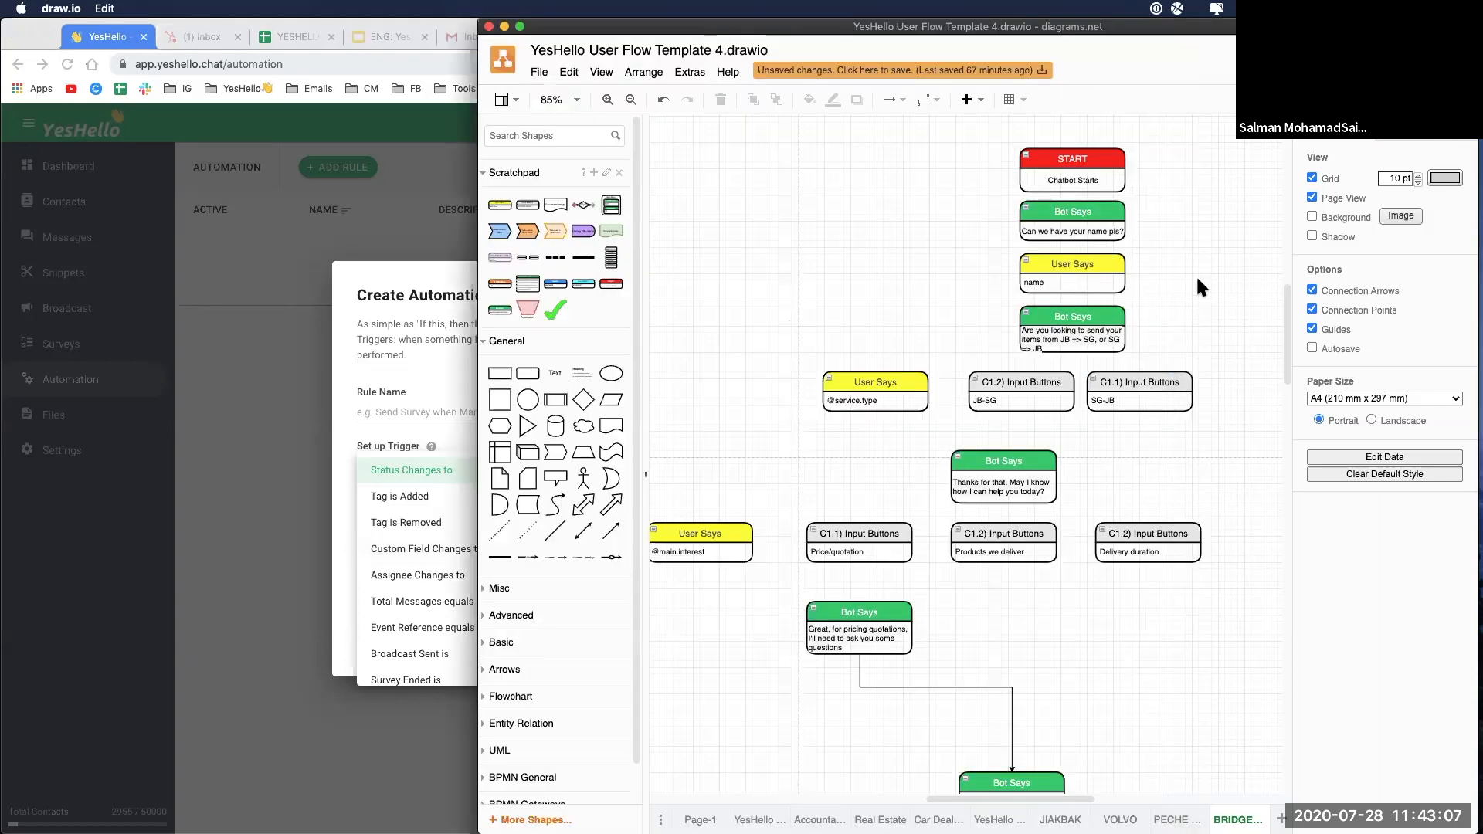
drag(1197, 282, 1148, 277)
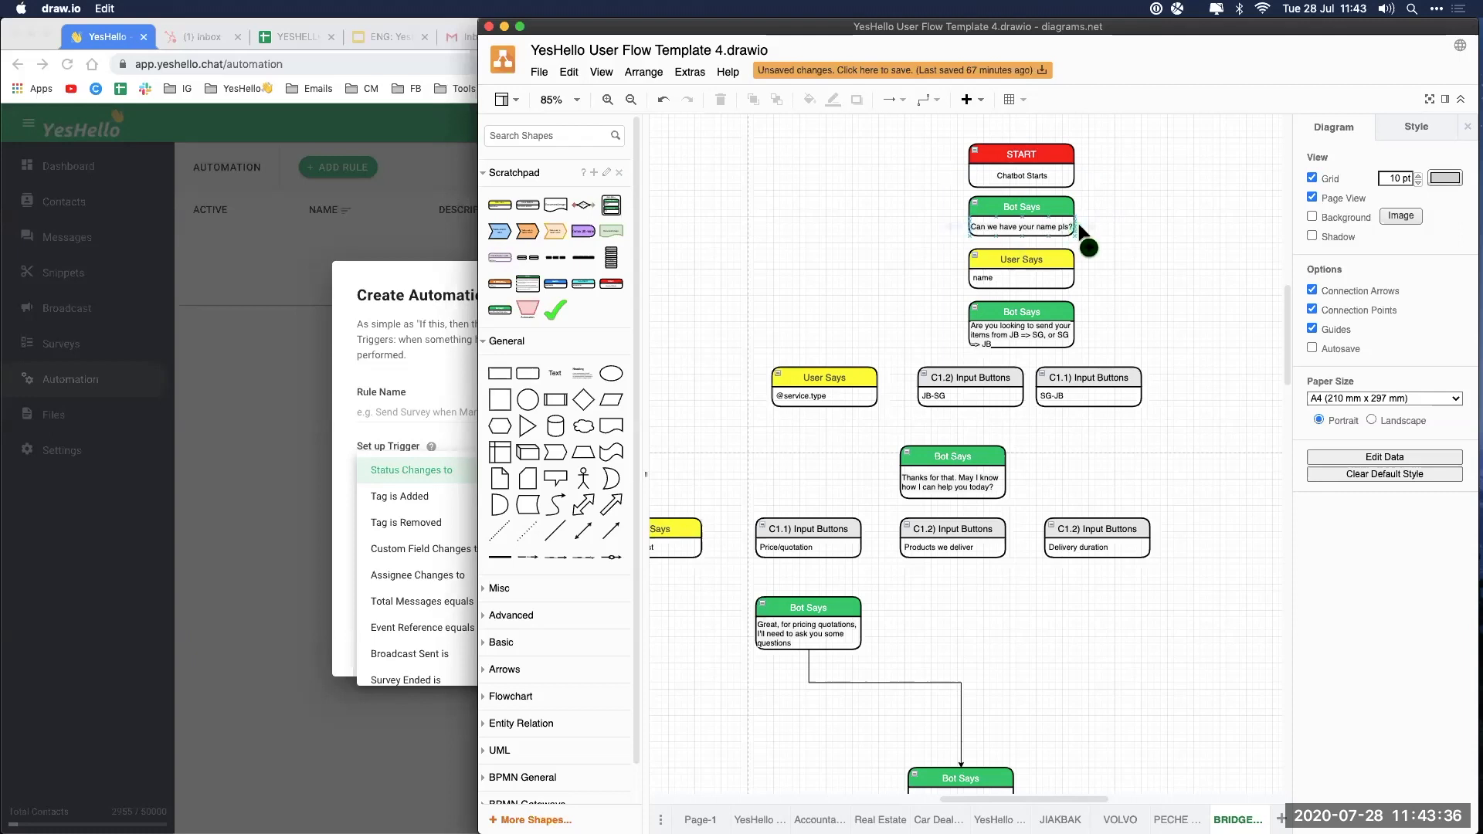
click(384, 359)
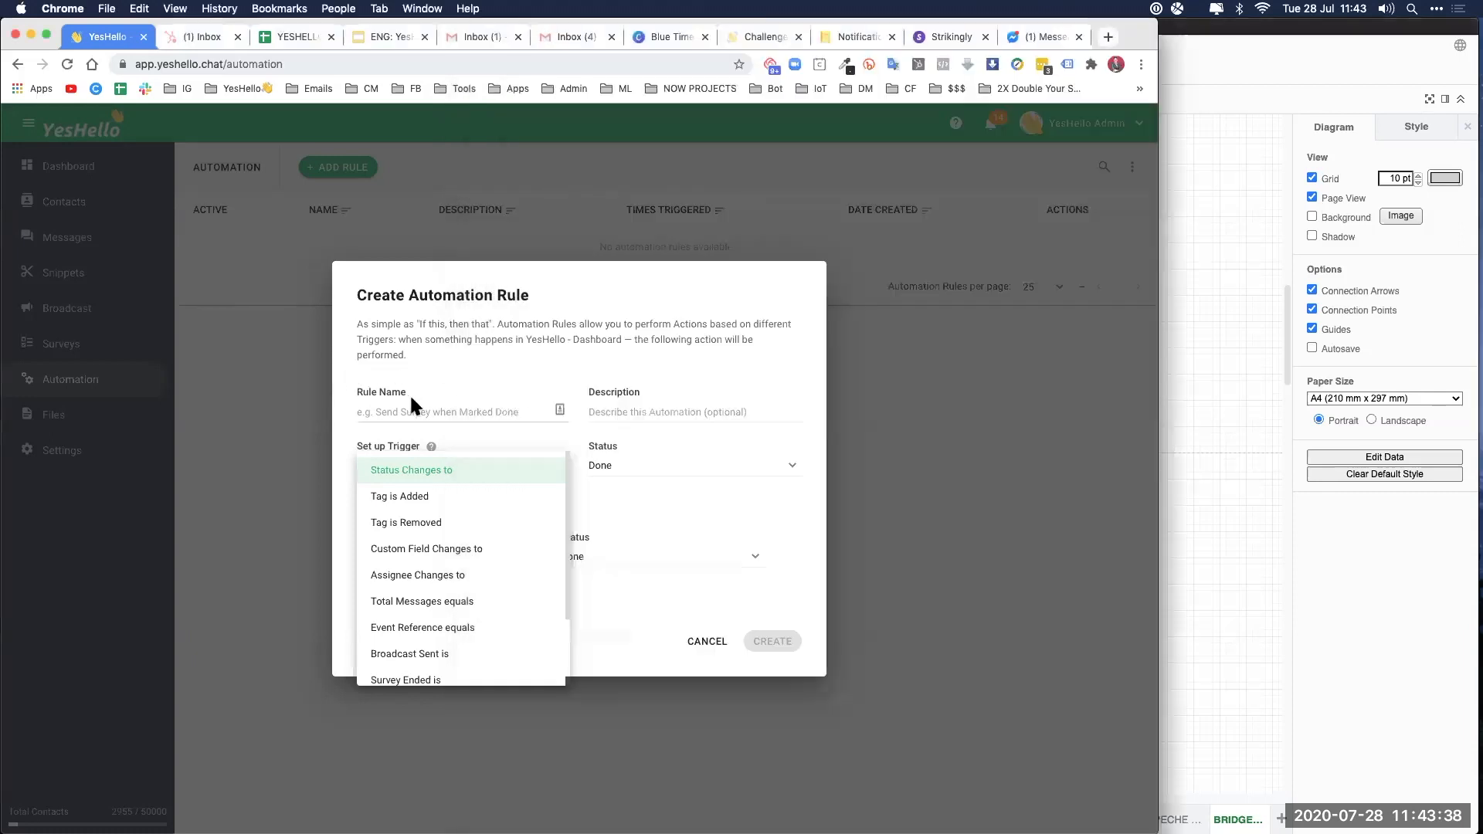
click(416, 410)
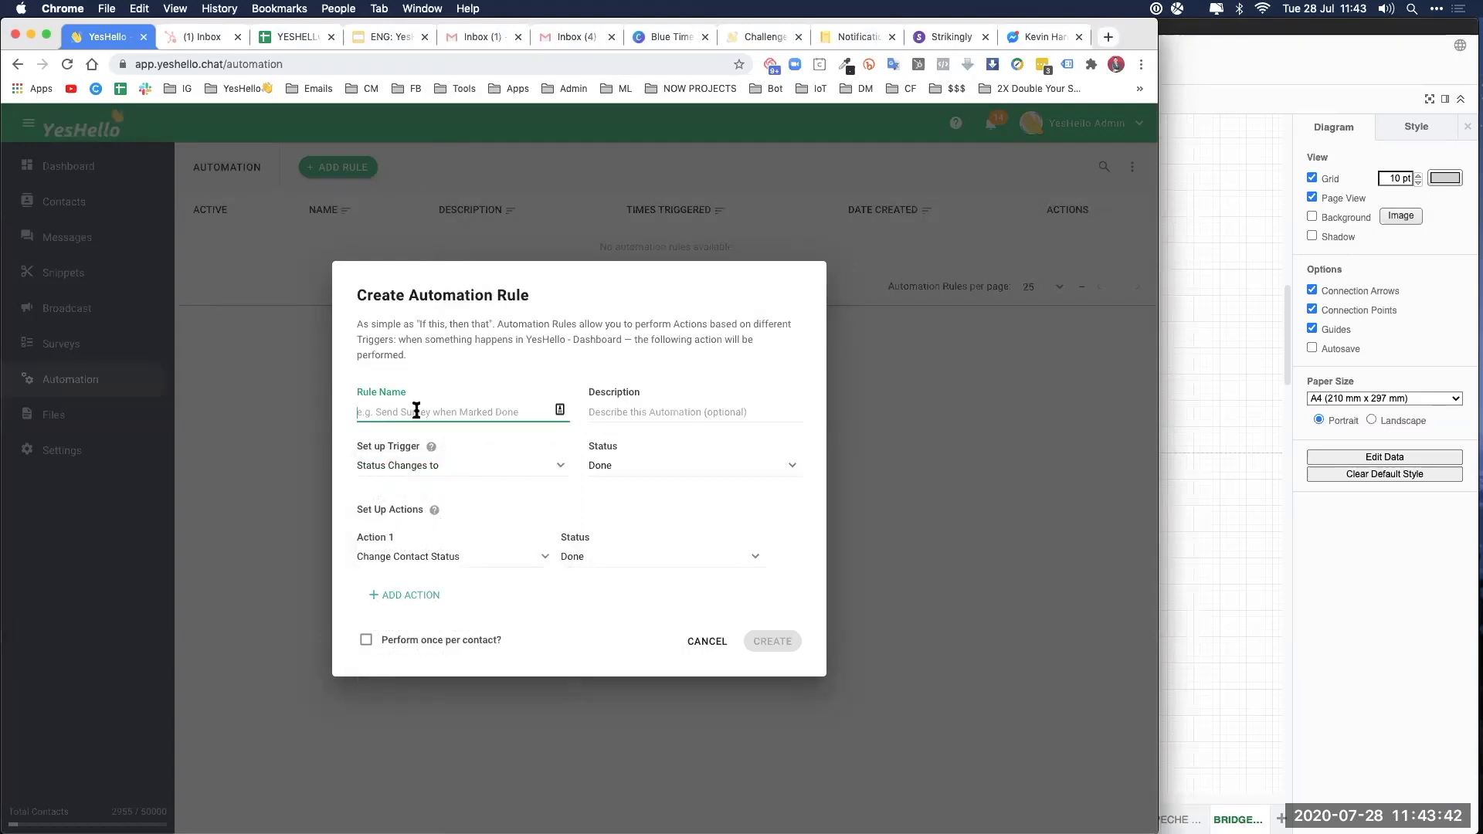
text(WELCOME)
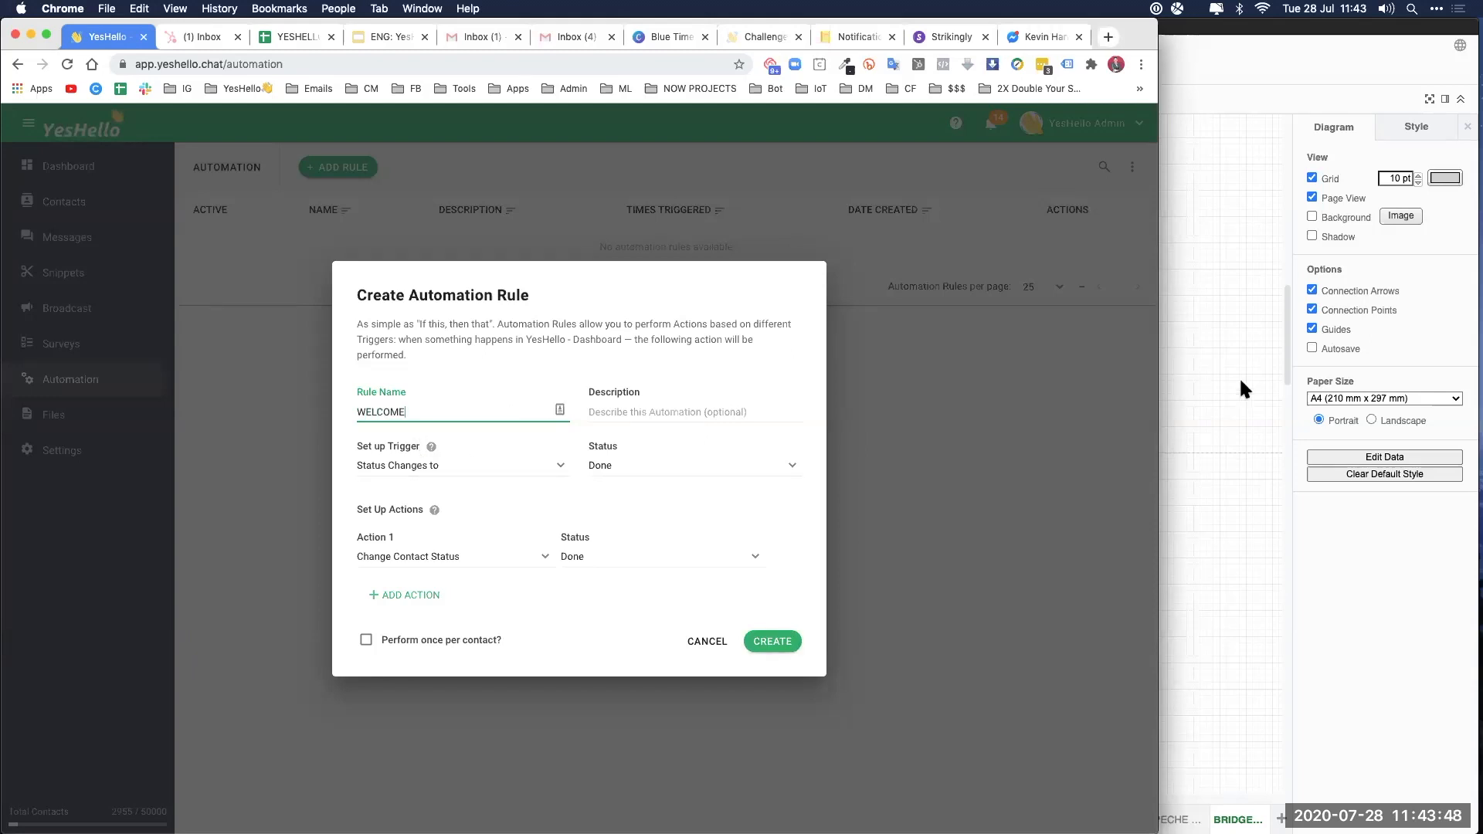
Step: Set the WELCOME rule's trigger to Conversation Starts (Welcome Event)
click(437, 473)
scroll(468, 564, down, 2)
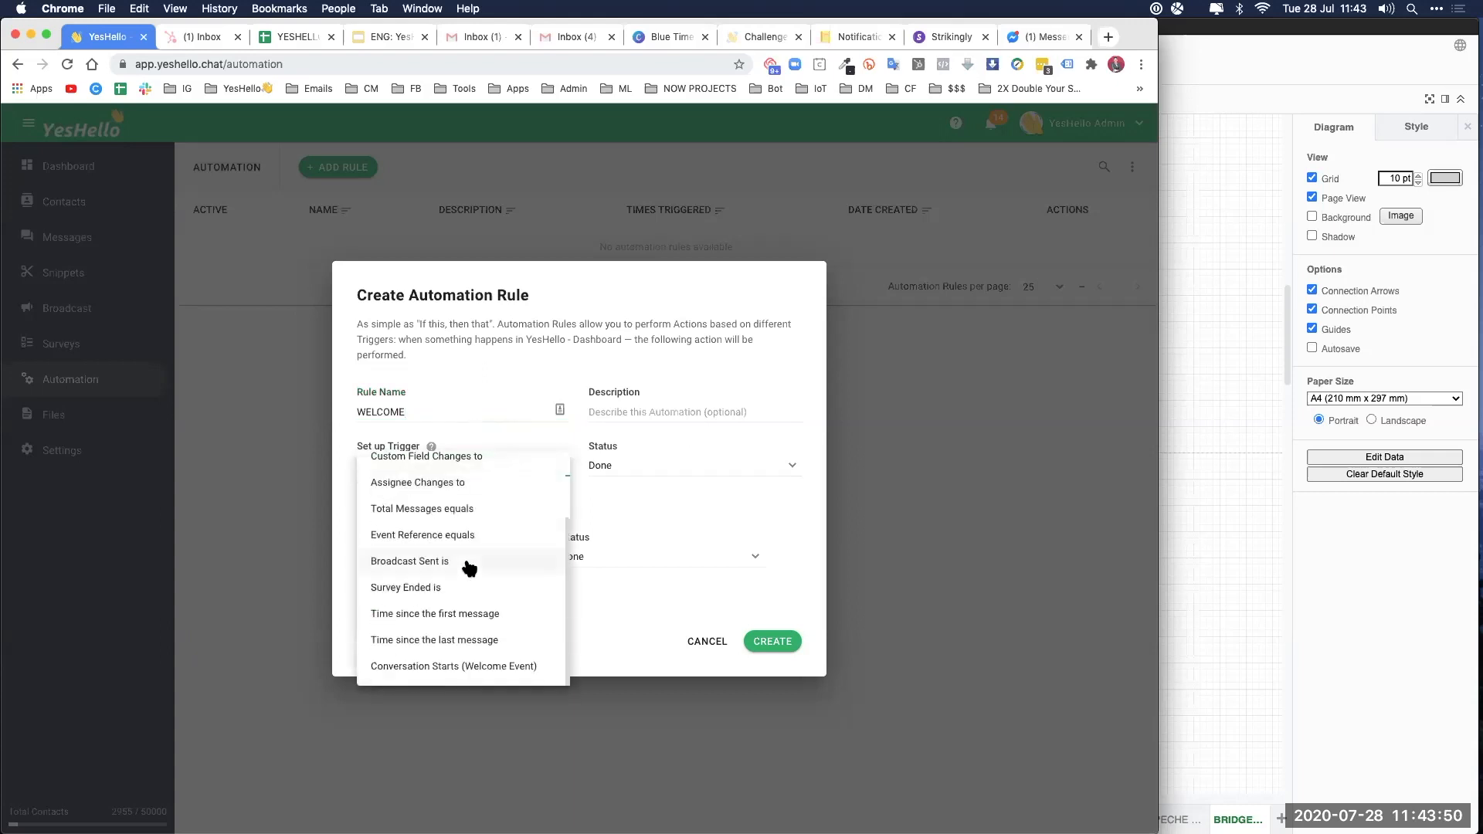
click(455, 667)
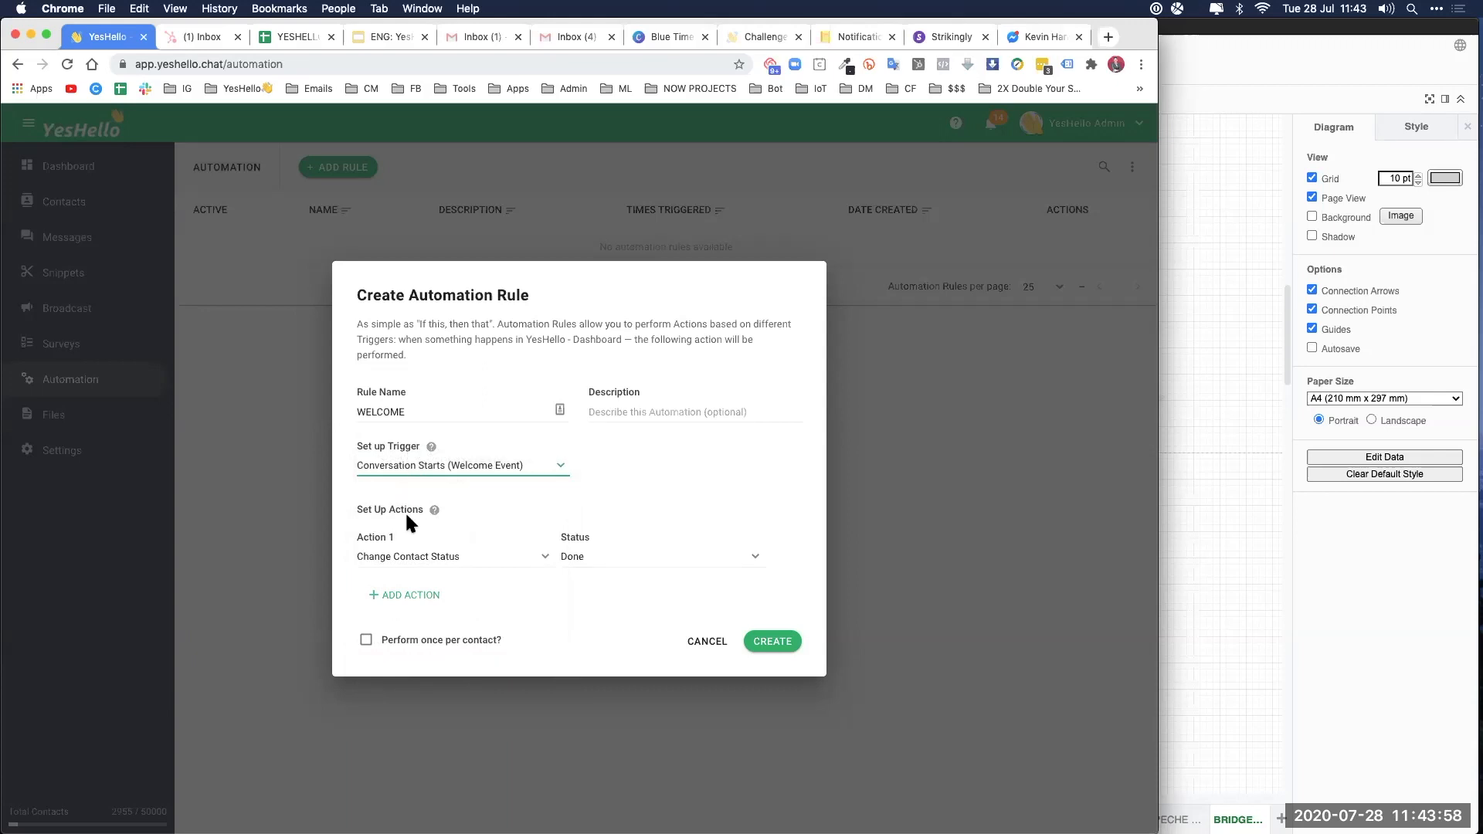
Step: Set Action 1 to send the "Can we have your name pls?" survey, following the flow diagram, and create the rule
click(1187, 433)
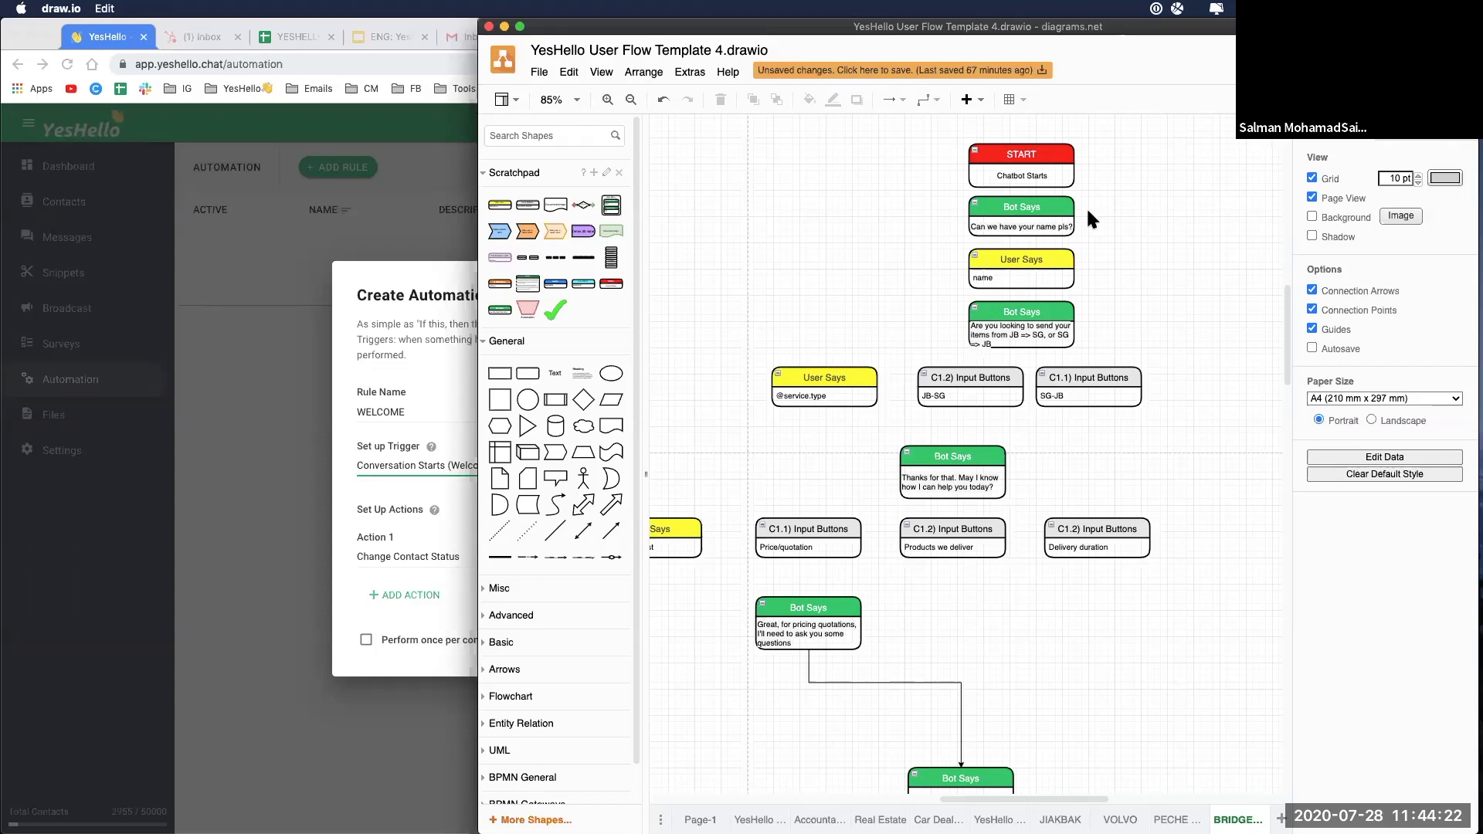
click(398, 548)
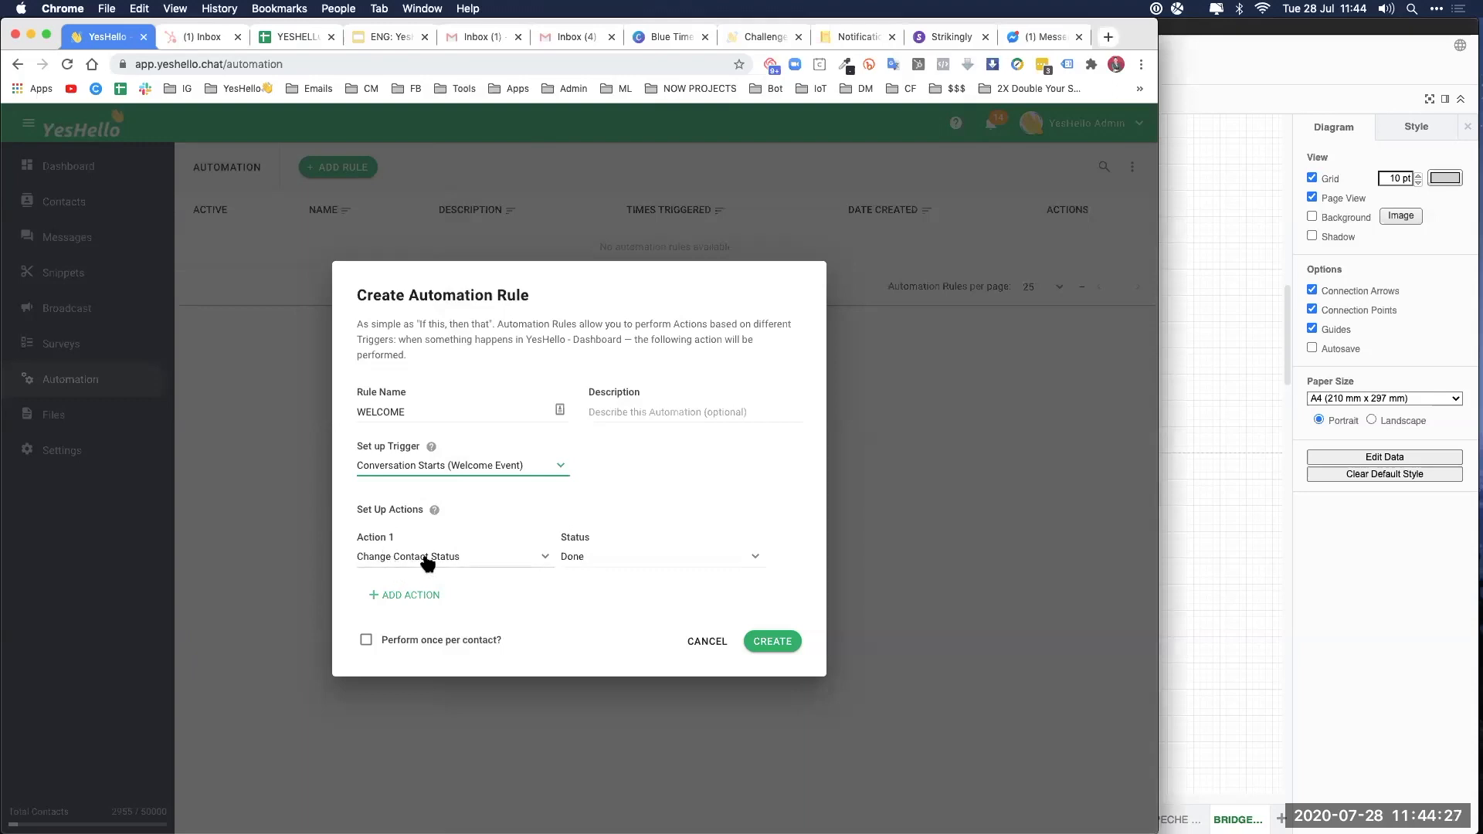
click(427, 562)
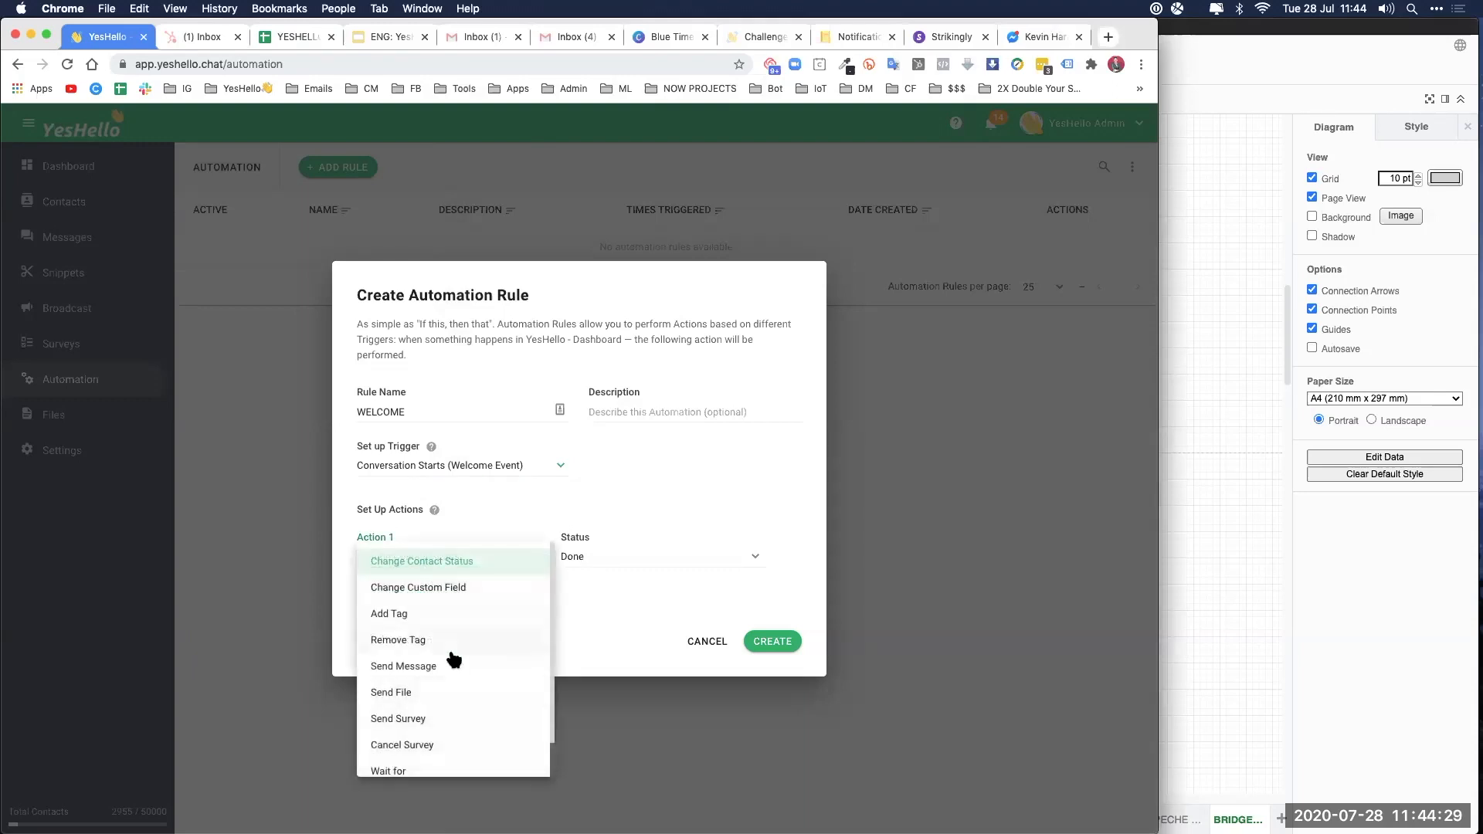
click(418, 723)
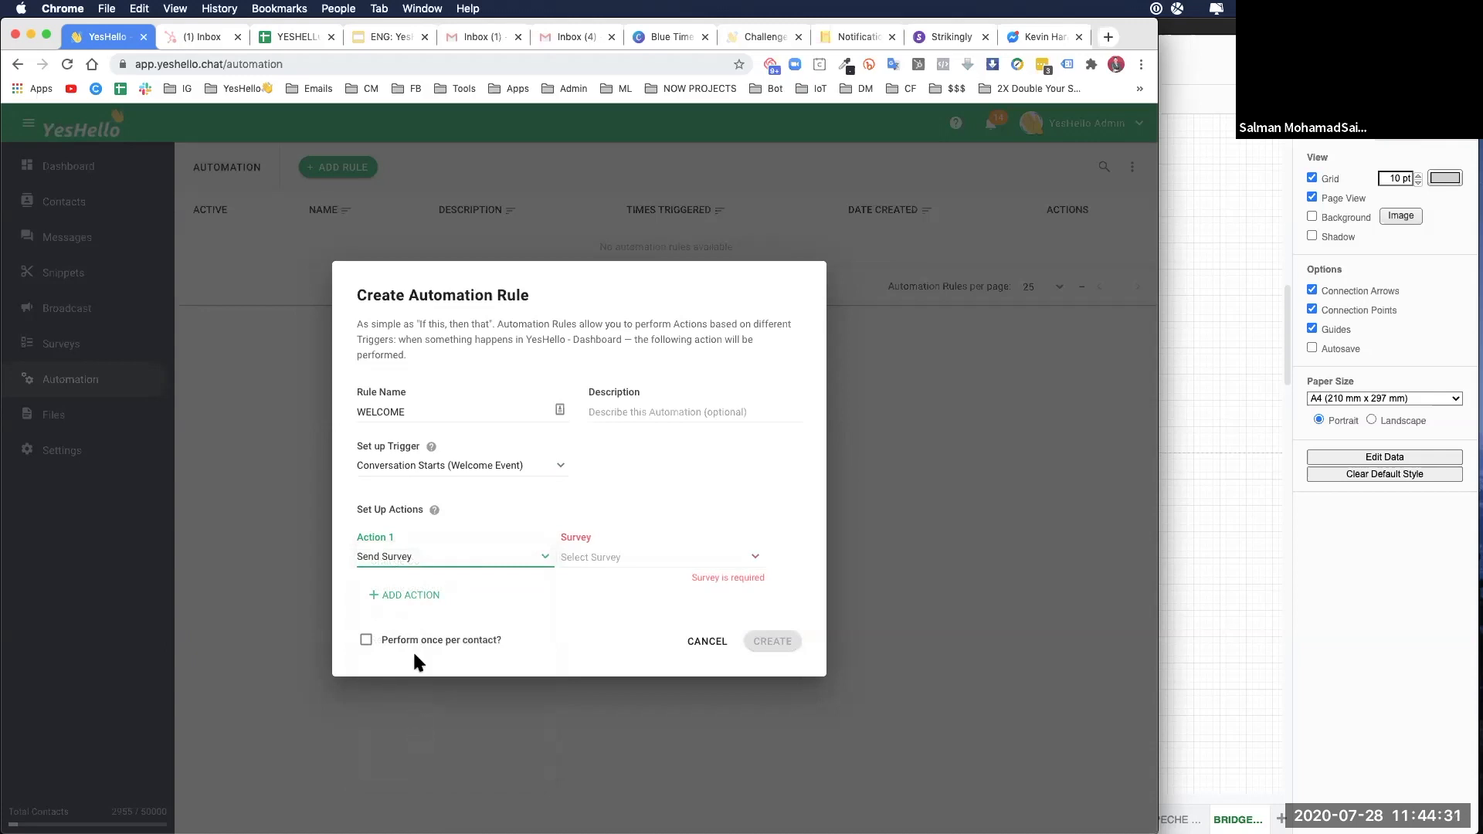
click(597, 557)
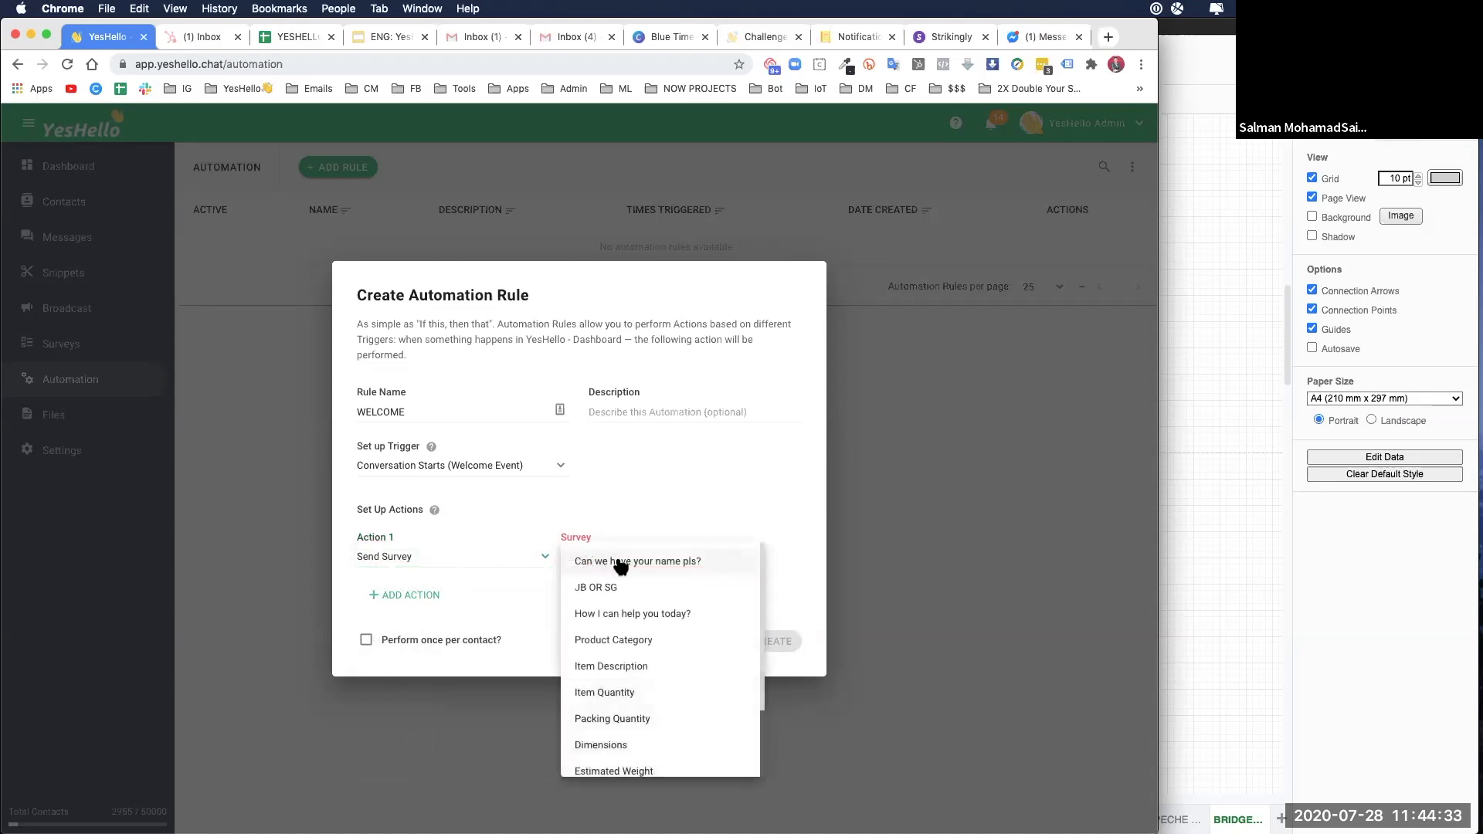
click(671, 563)
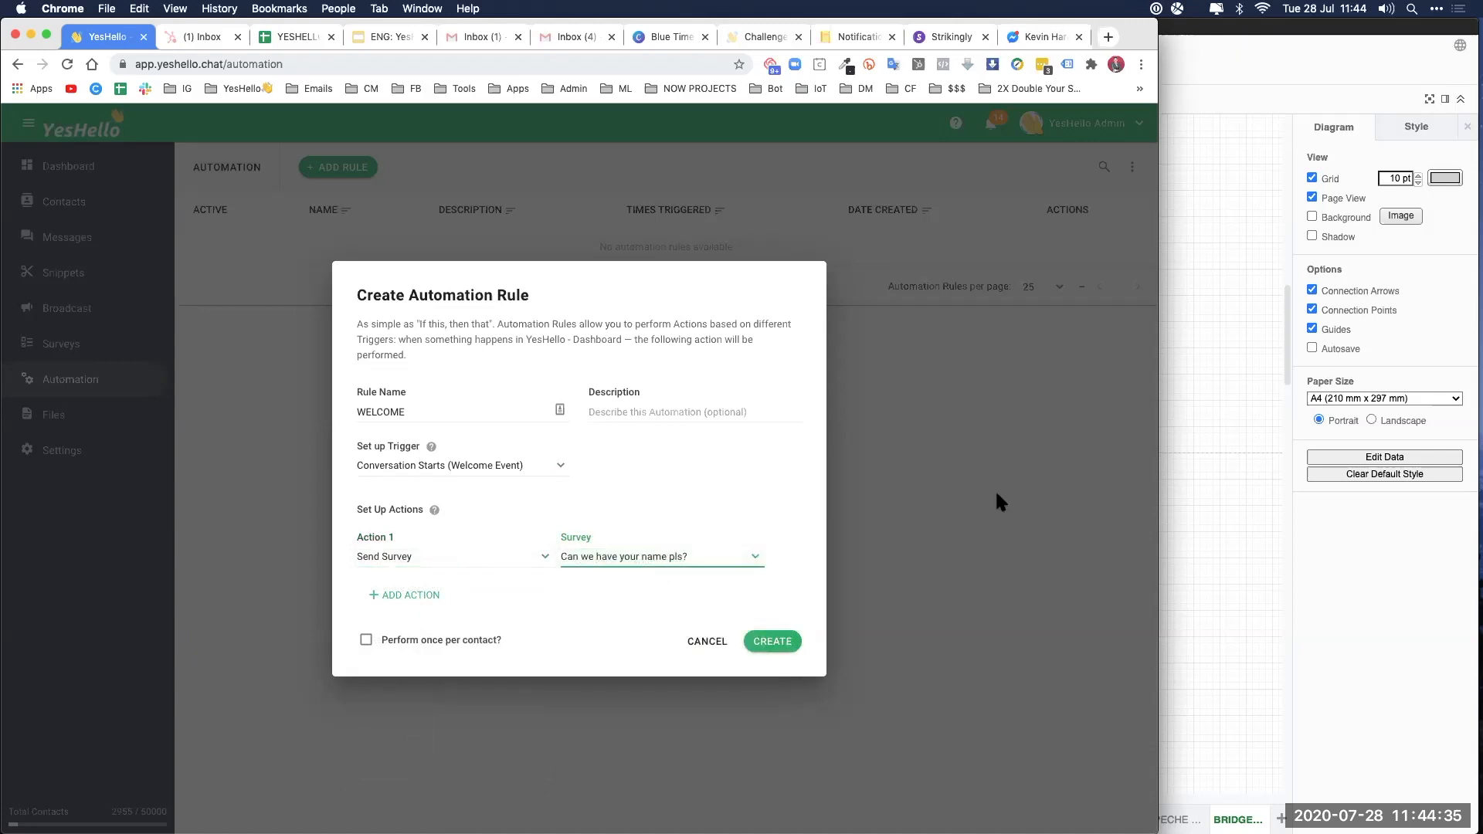
click(1195, 291)
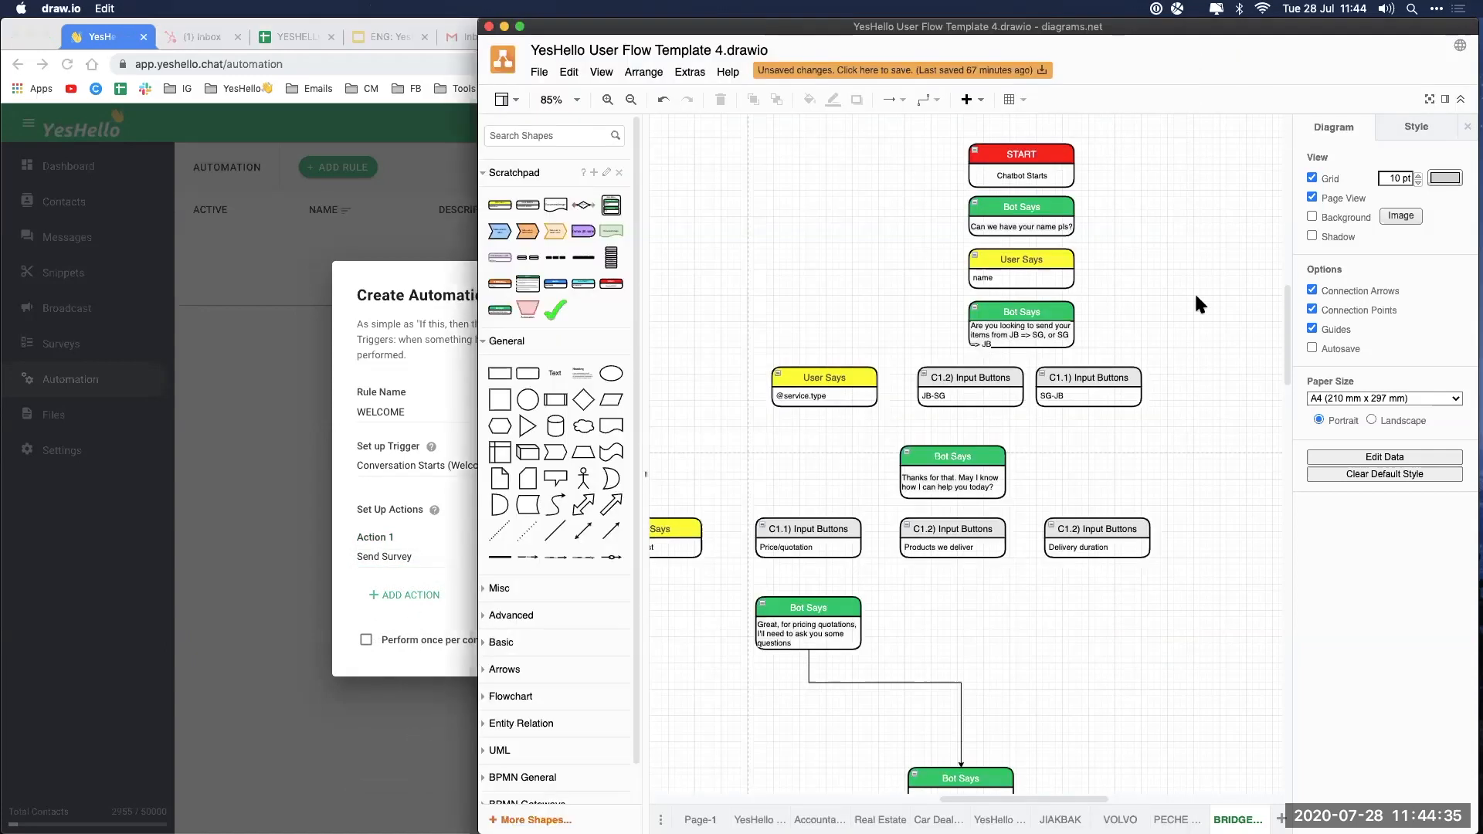
click(393, 480)
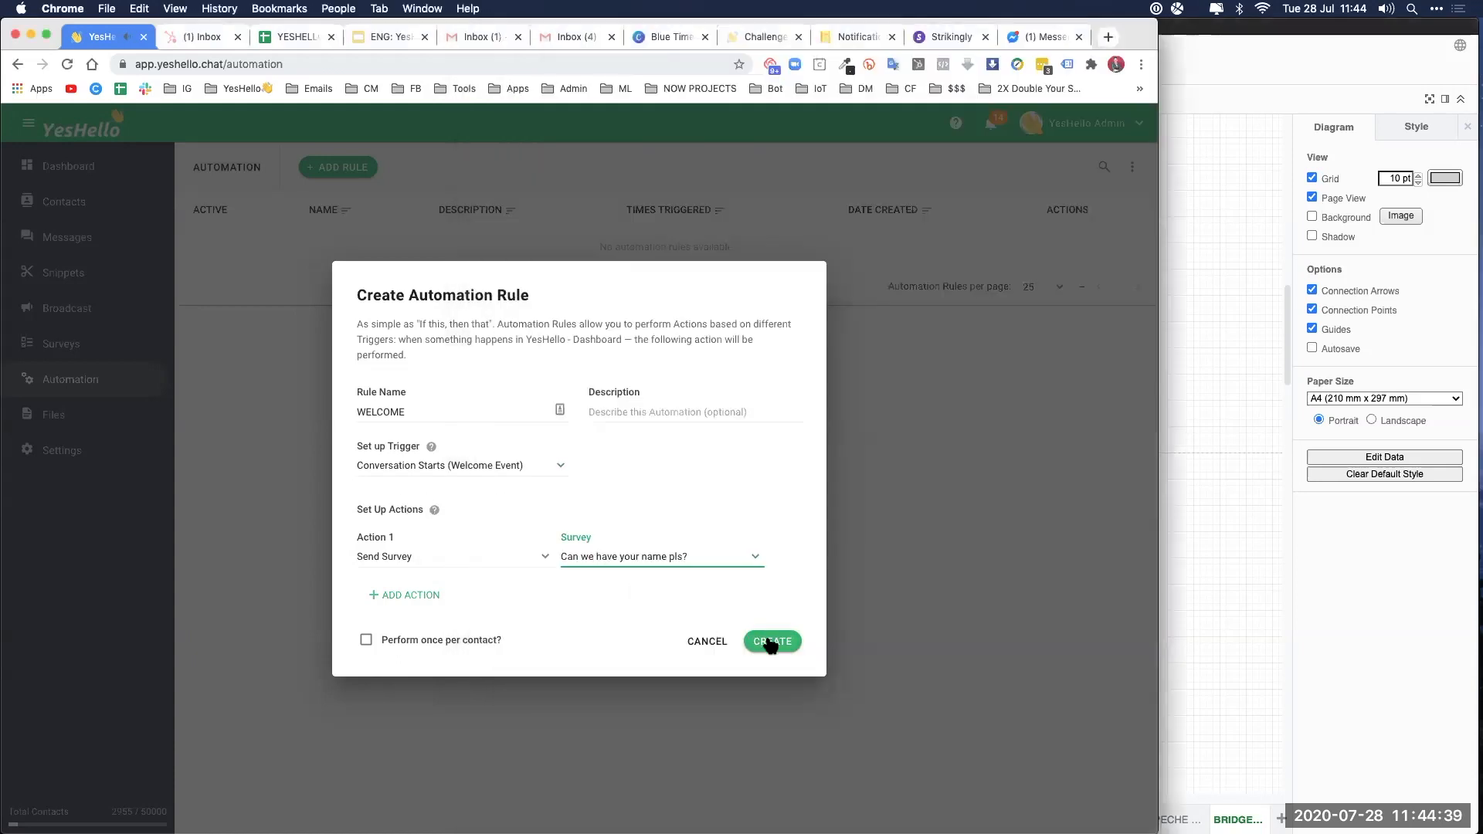
click(771, 643)
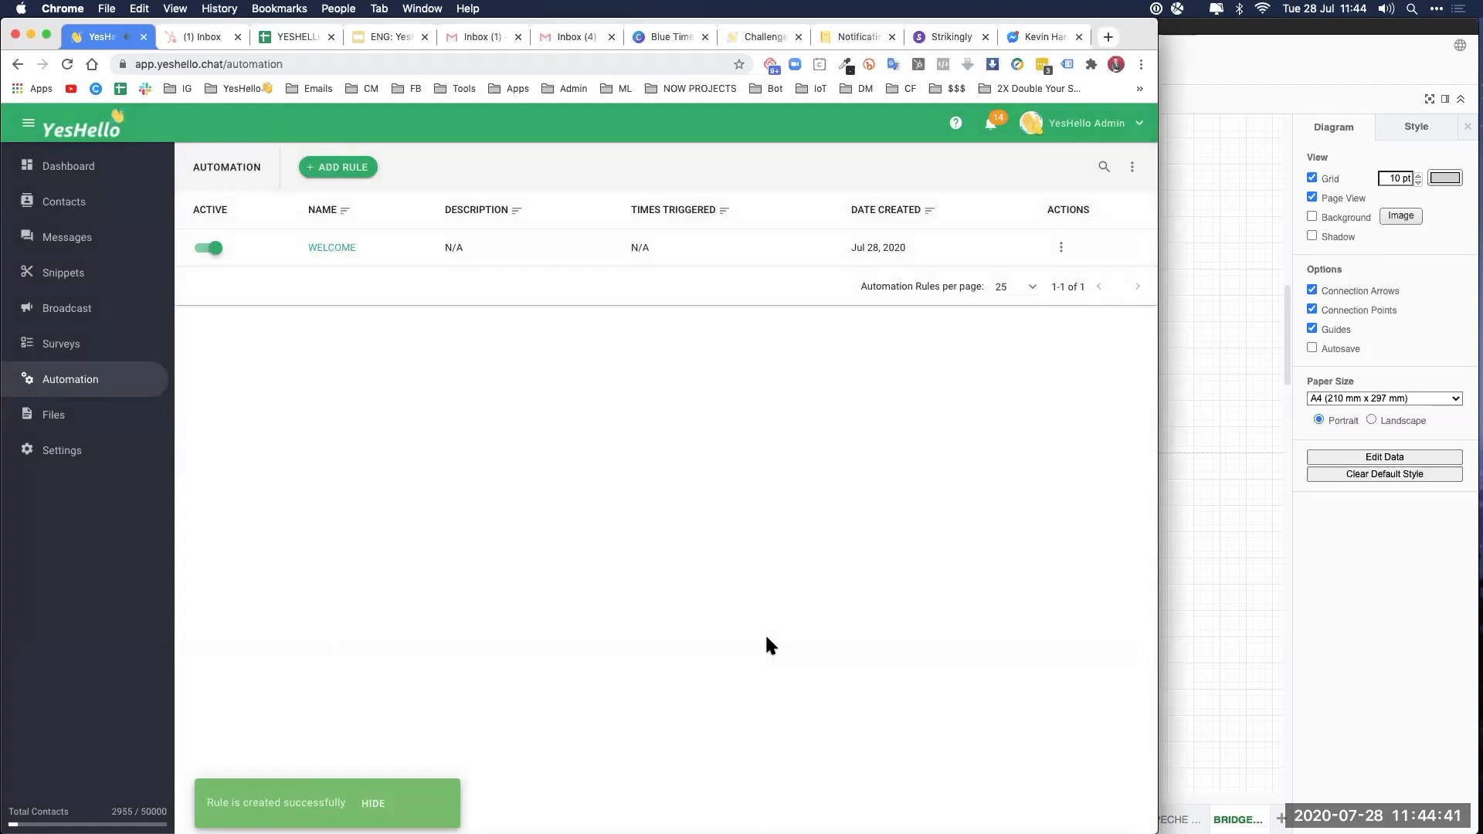
Step: Consult the draw.io flow for the question after the name reply, and start a new YesHello automation rule named JB-SG
click(1199, 382)
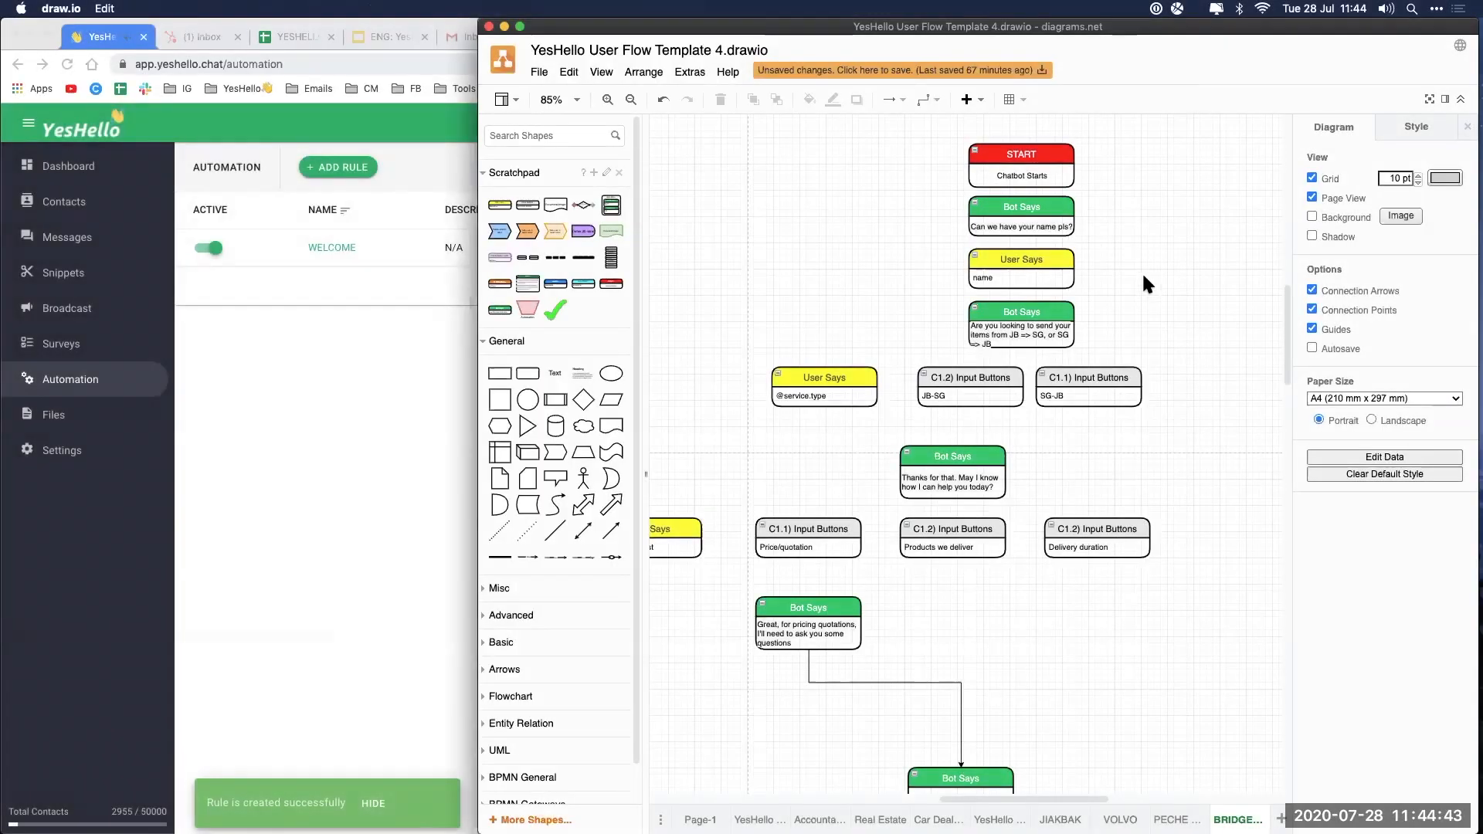
scroll(1148, 275, right, 5)
scroll(1148, 275, down, 2)
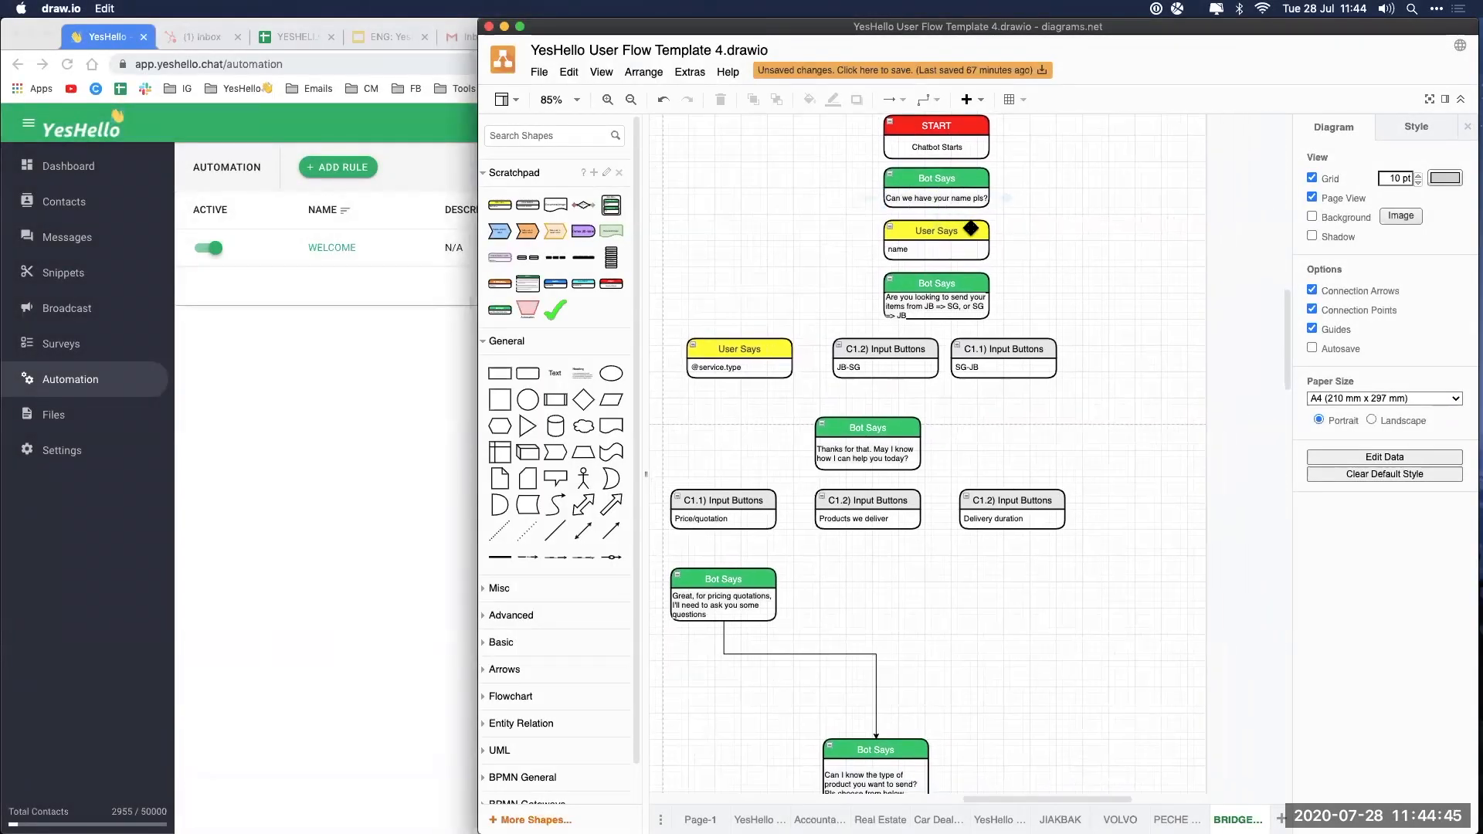
click(944, 251)
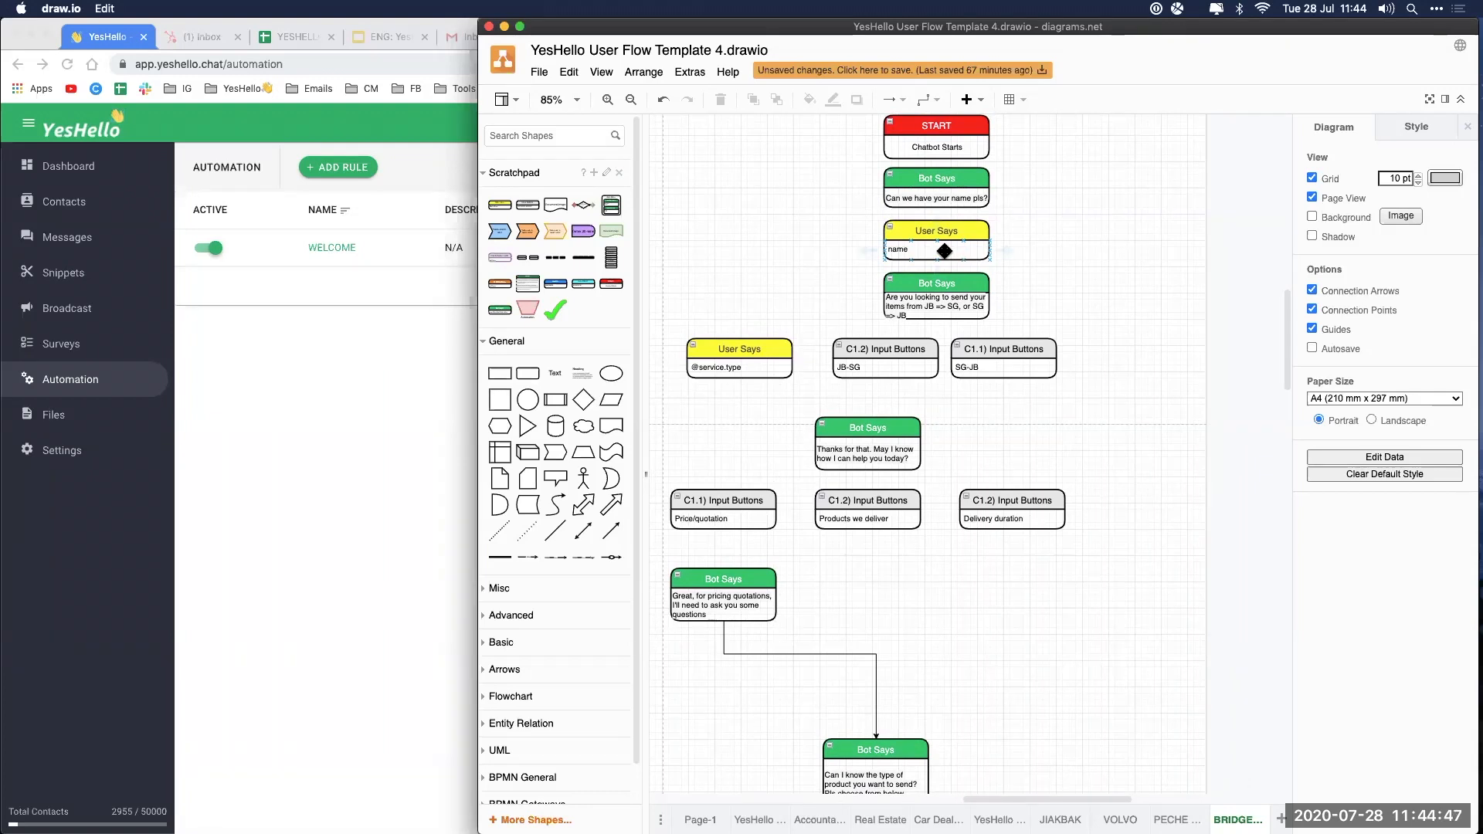
click(952, 298)
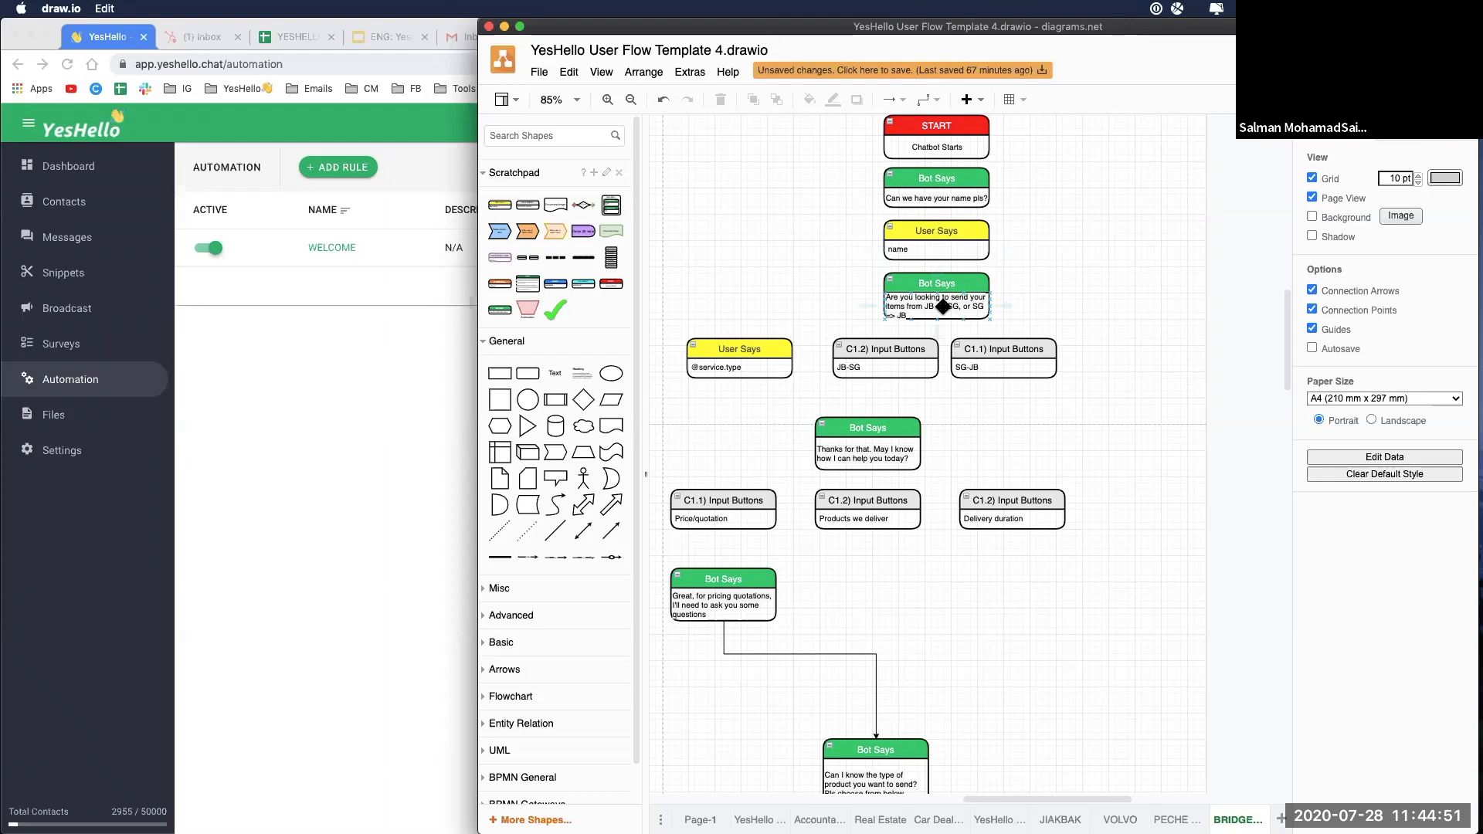
click(329, 345)
click(336, 164)
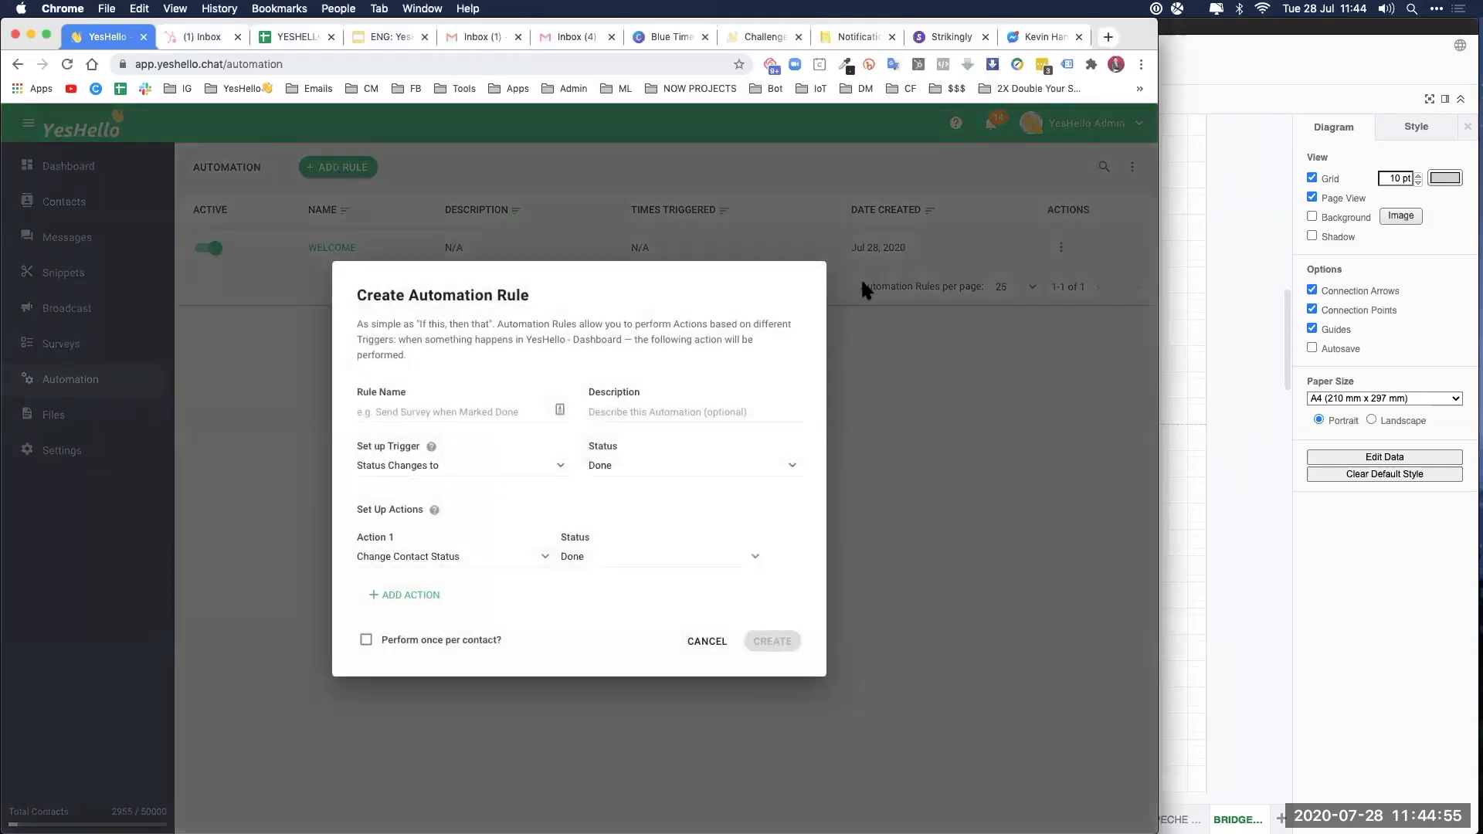
click(1199, 312)
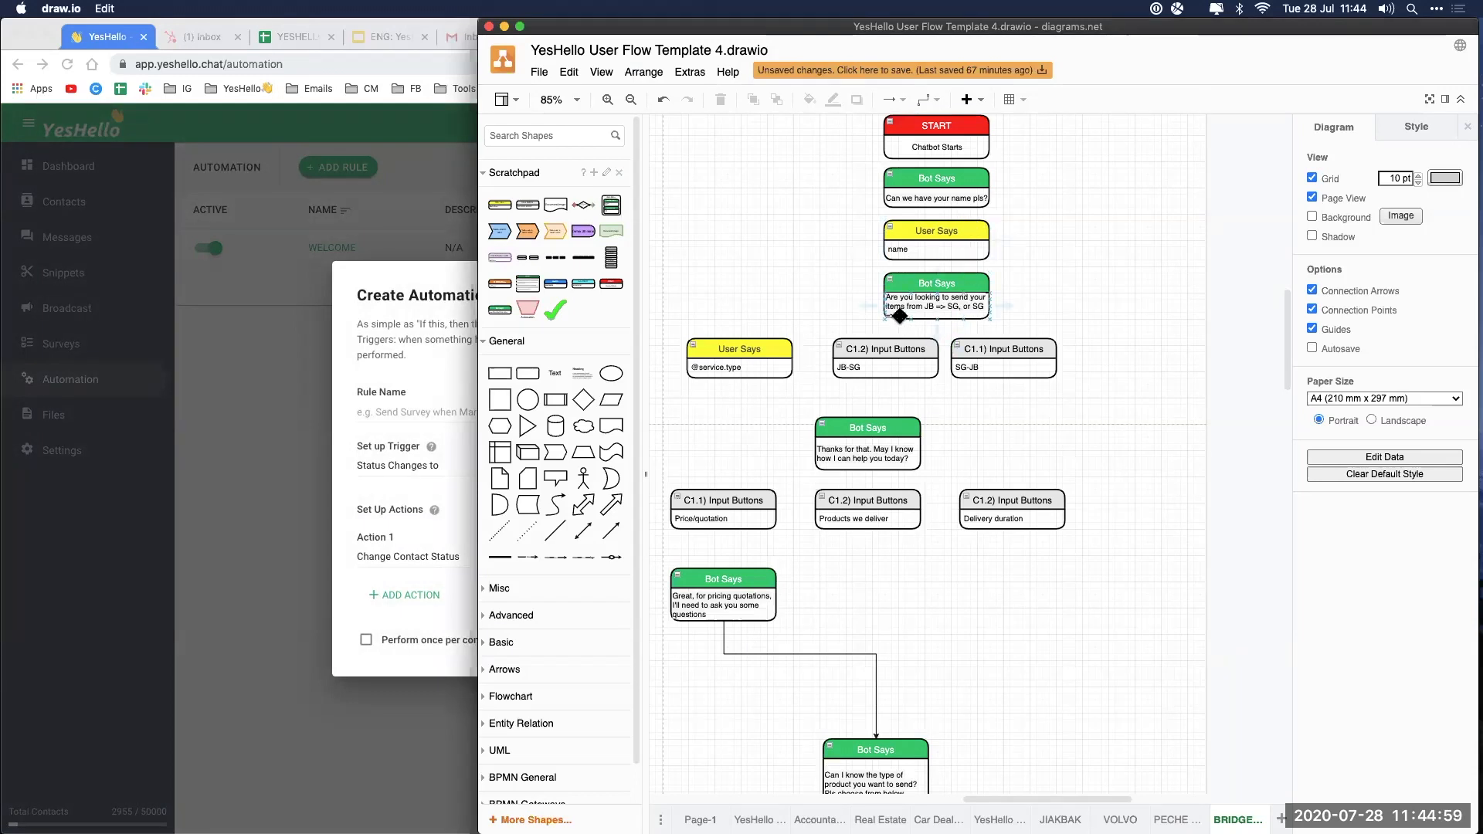
click(434, 337)
click(422, 411)
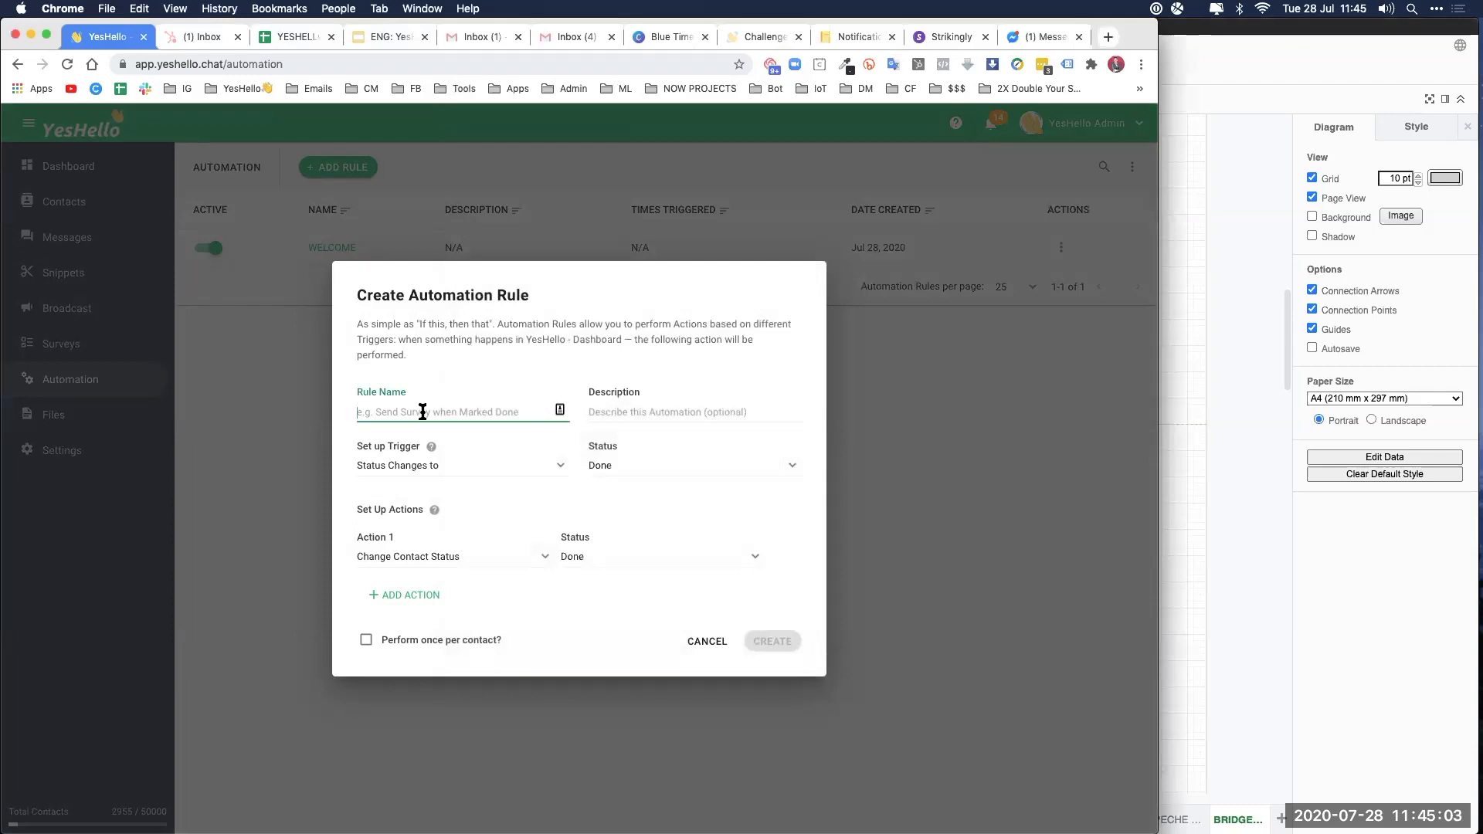
text(JB-SG)
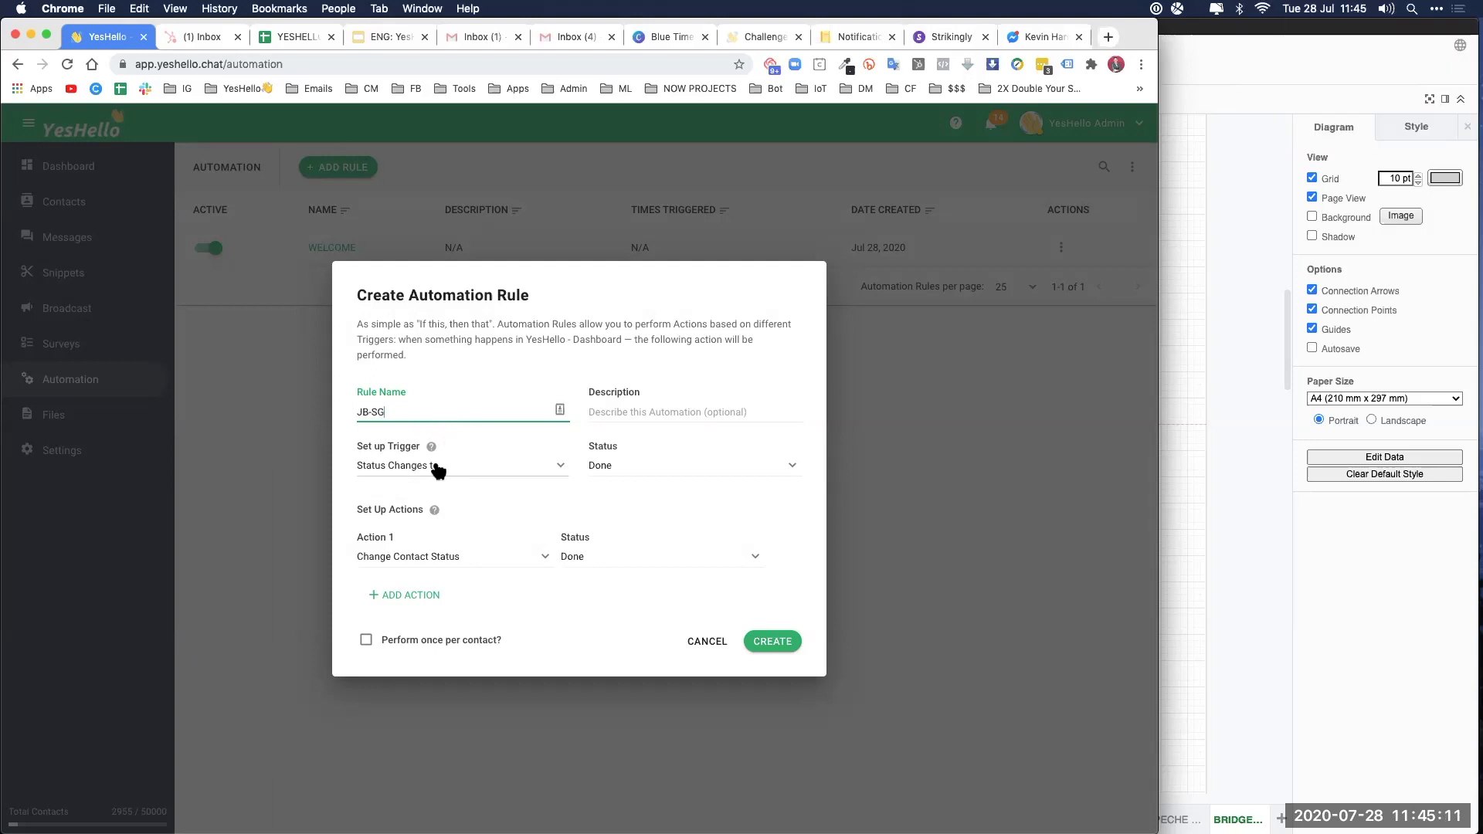
Step: Set the JB-SG rule's trigger to Survey Ended is, with the survey "Can we have your name pls?"
mouse_move(432, 448)
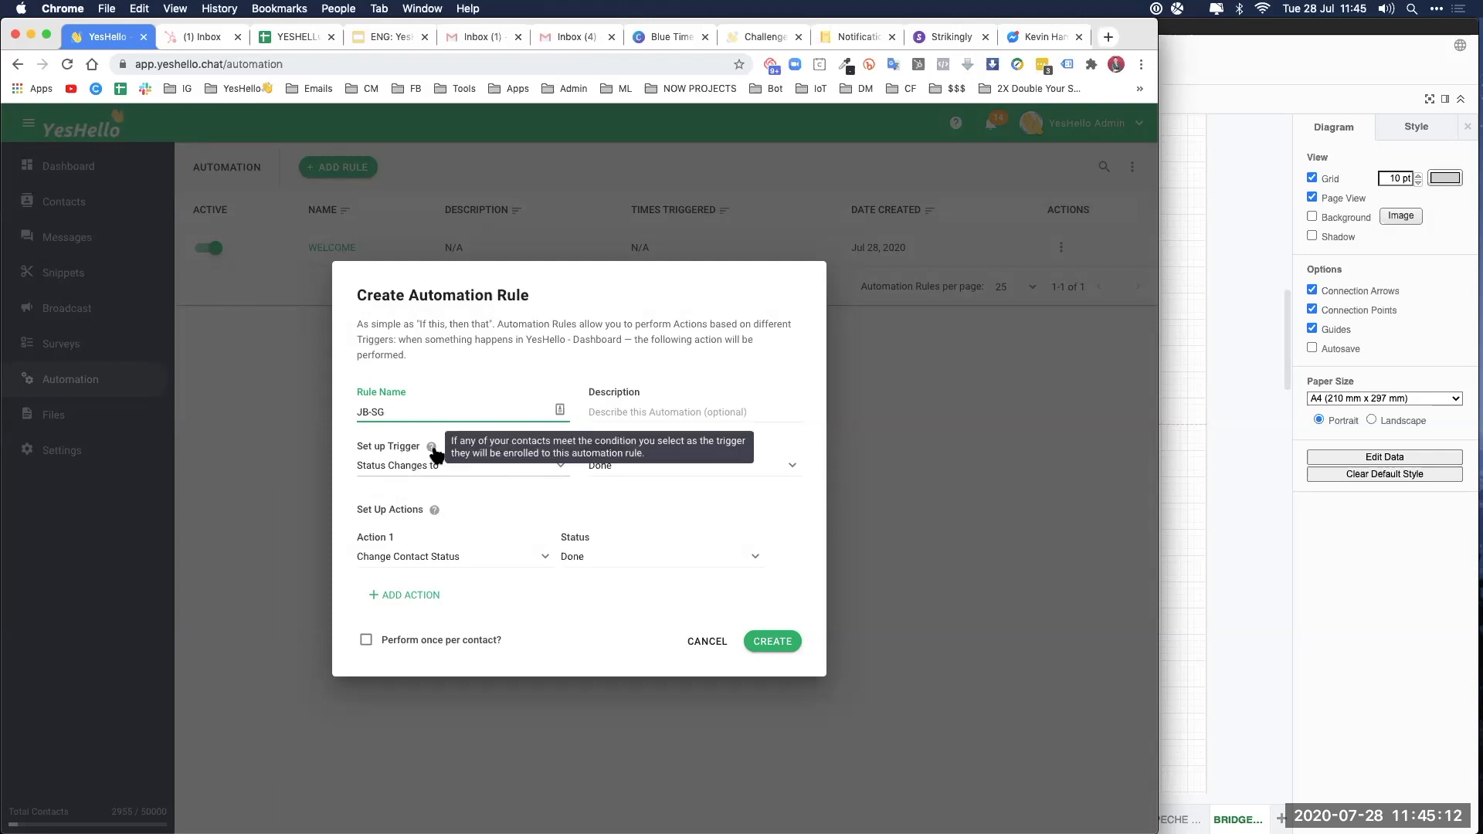
click(1198, 327)
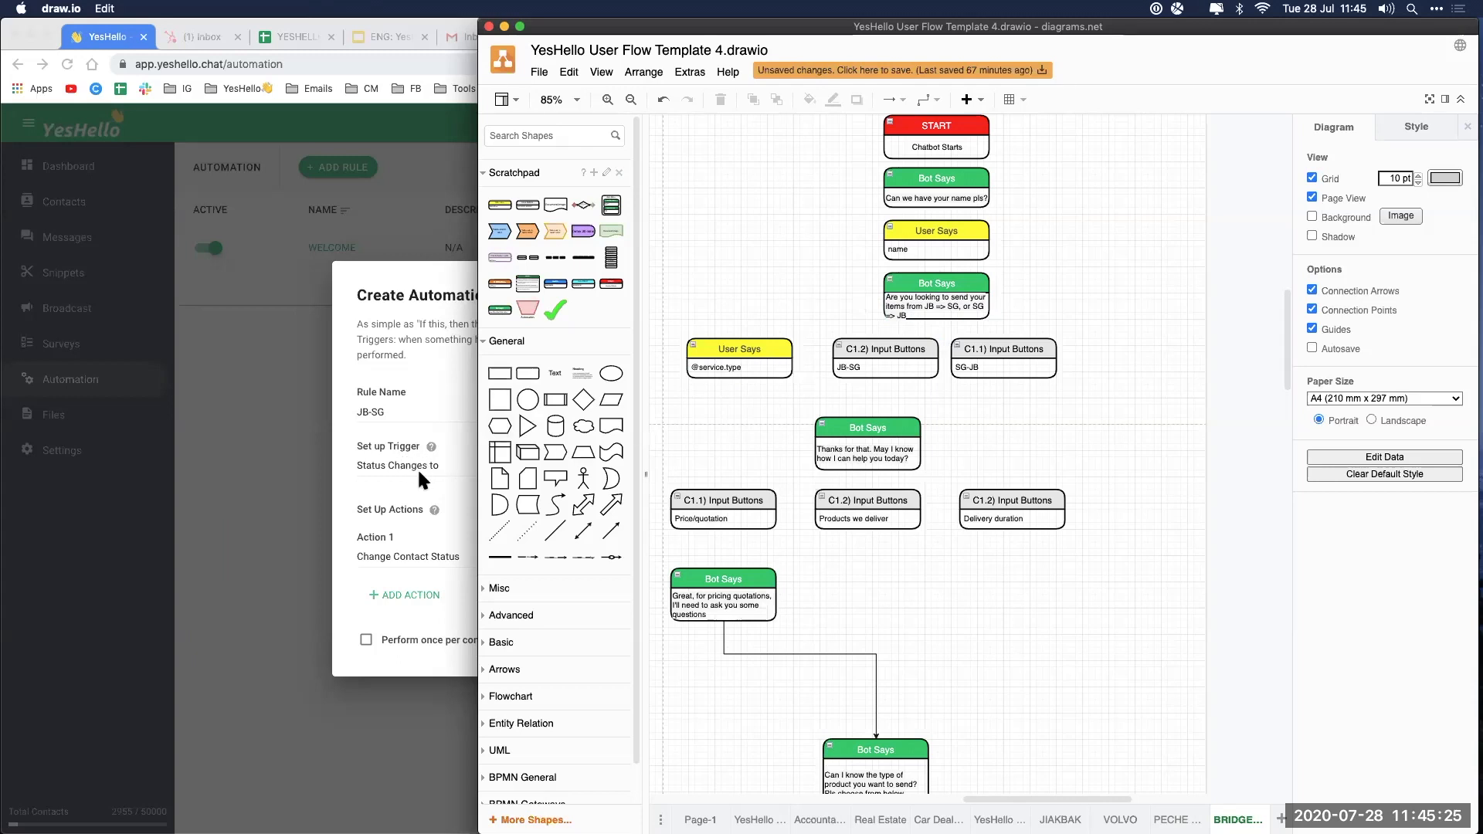
click(927, 304)
click(941, 191)
drag(933, 208, 931, 218)
click(419, 409)
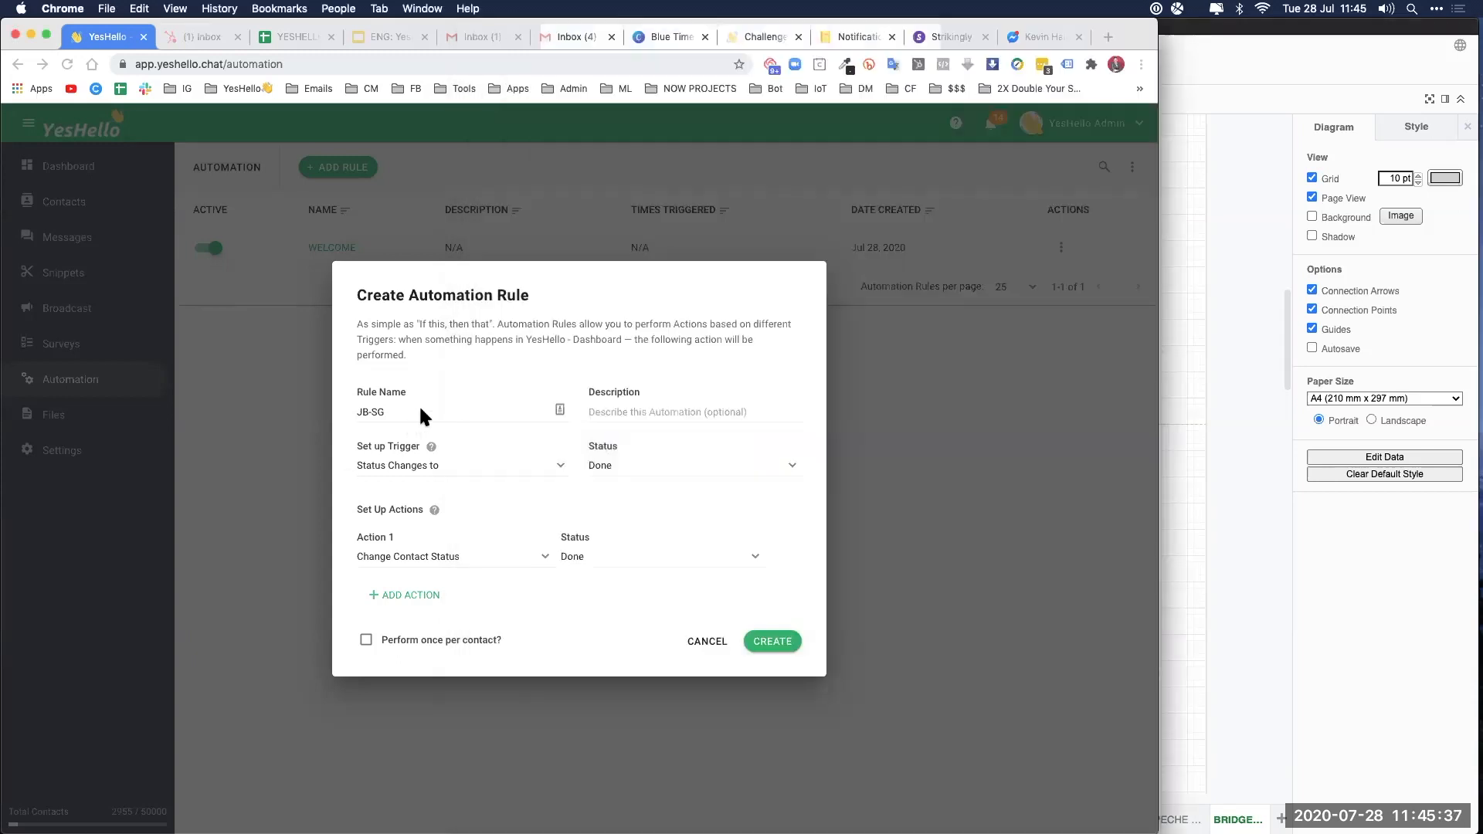
click(406, 468)
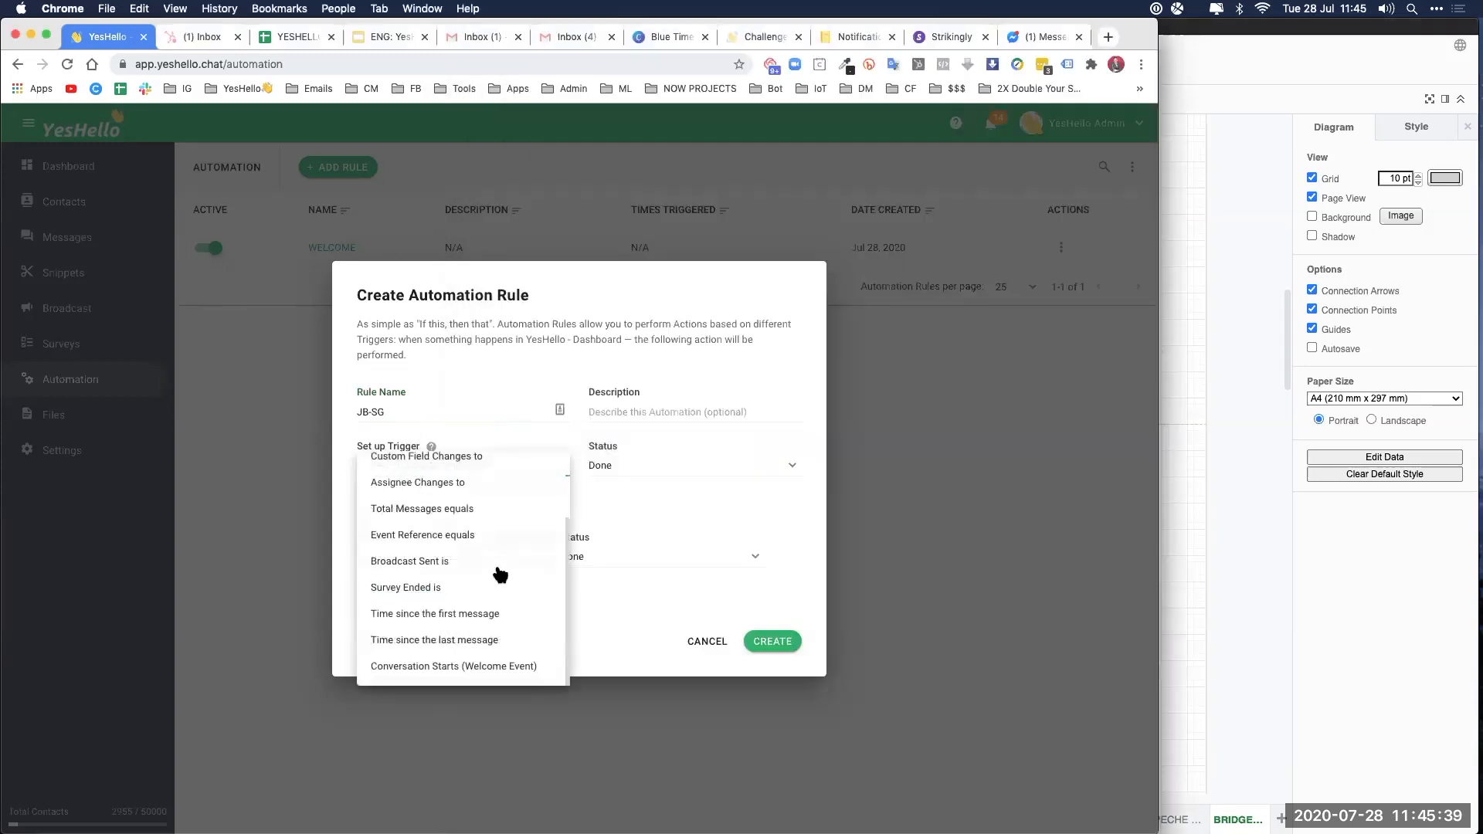
click(430, 588)
click(625, 466)
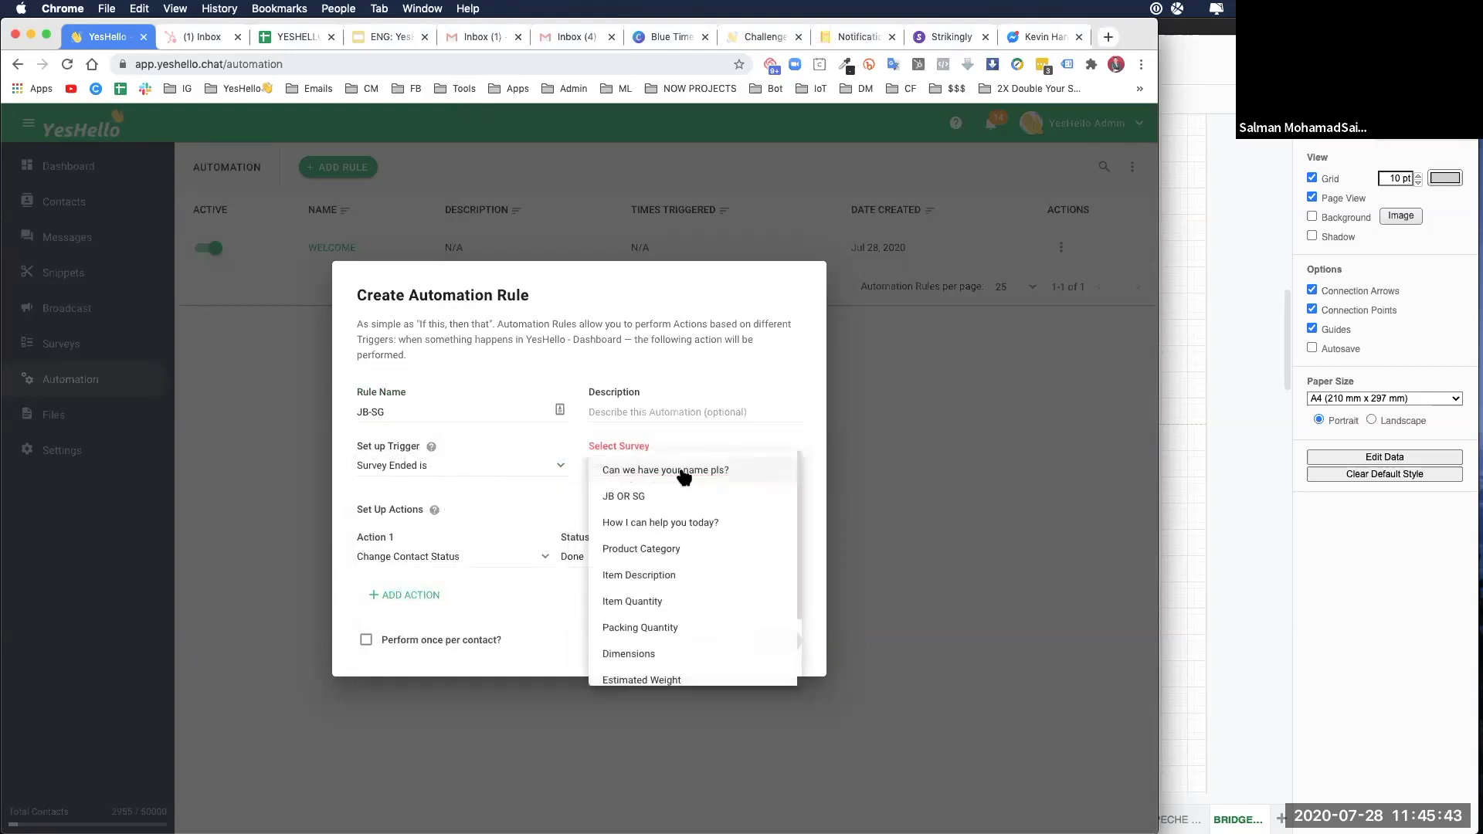
click(708, 475)
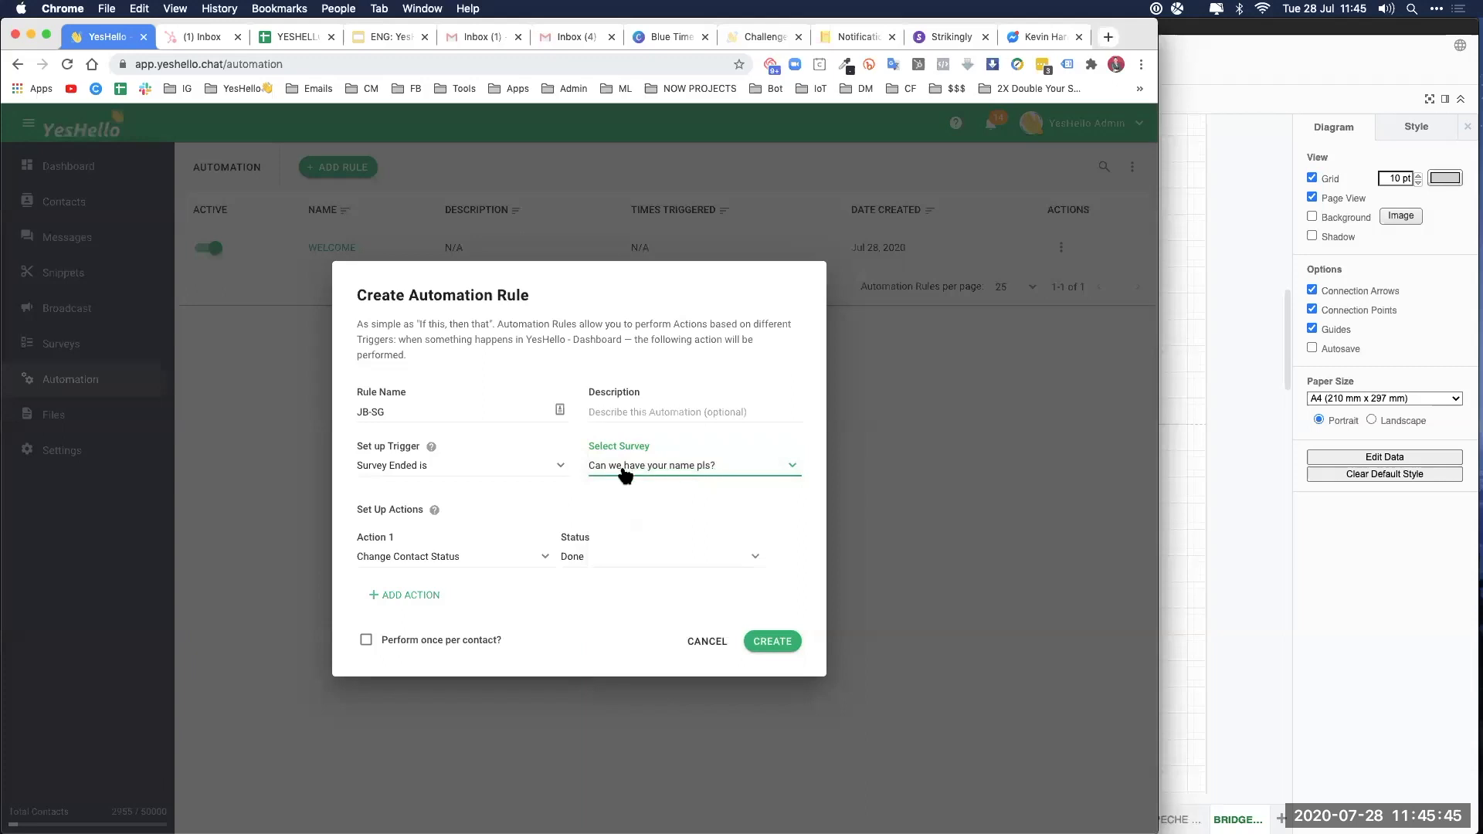
Step: Set the JB-SG rule's Action 1 to send the "JB OR SG" survey, following the draw.io flow, and create the rule
click(1186, 350)
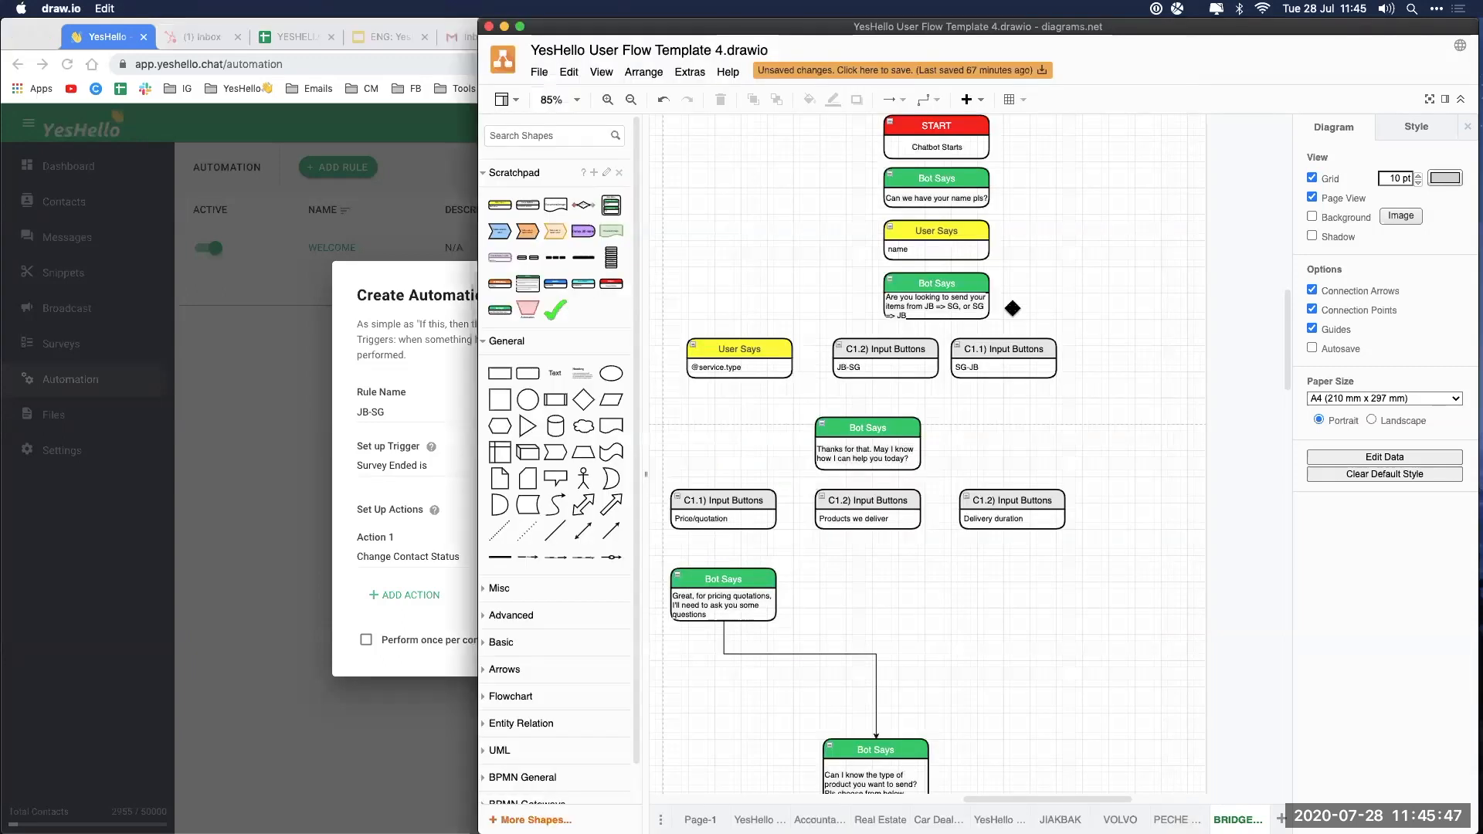
click(459, 461)
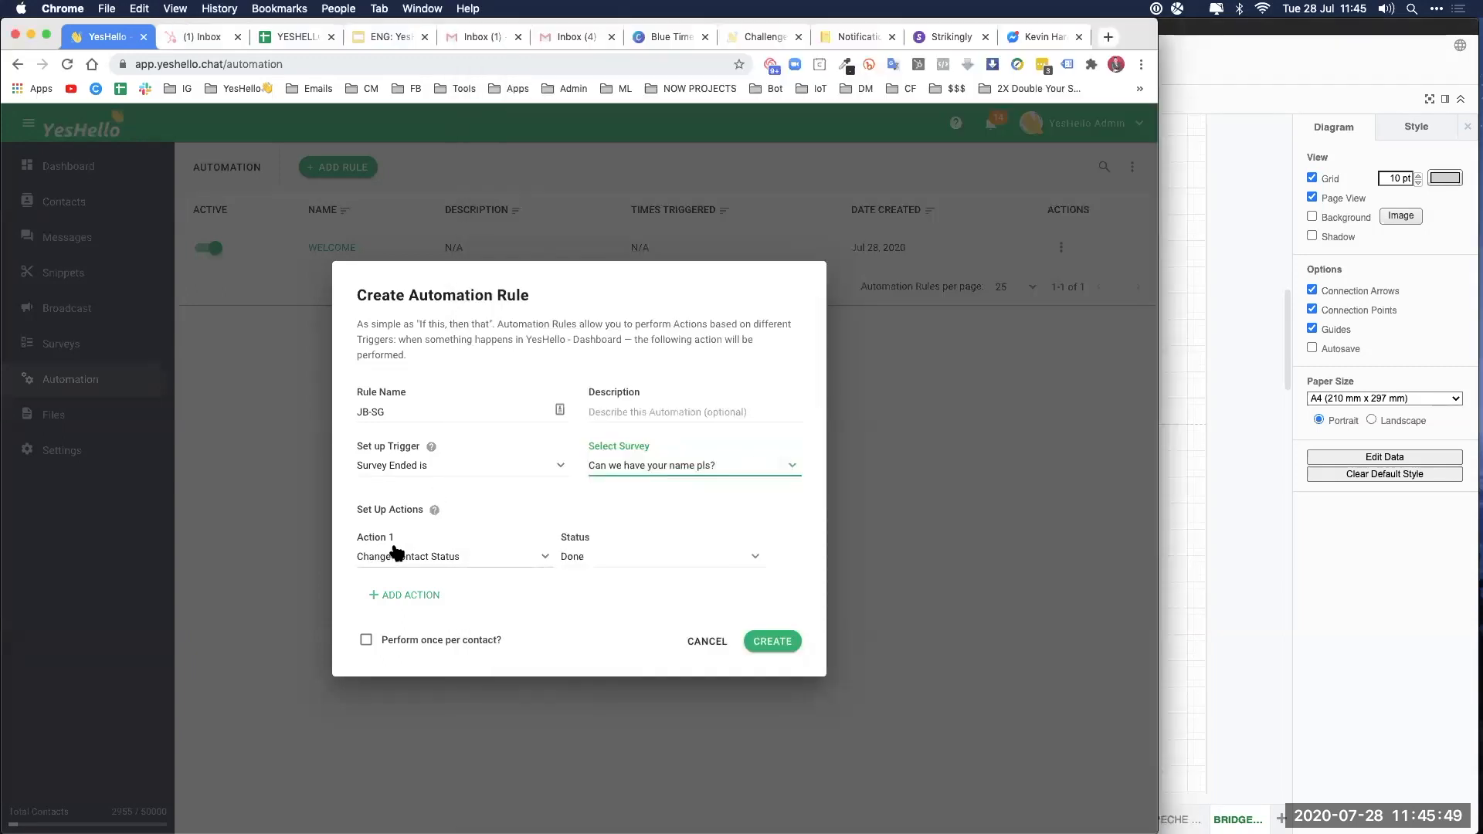
click(409, 560)
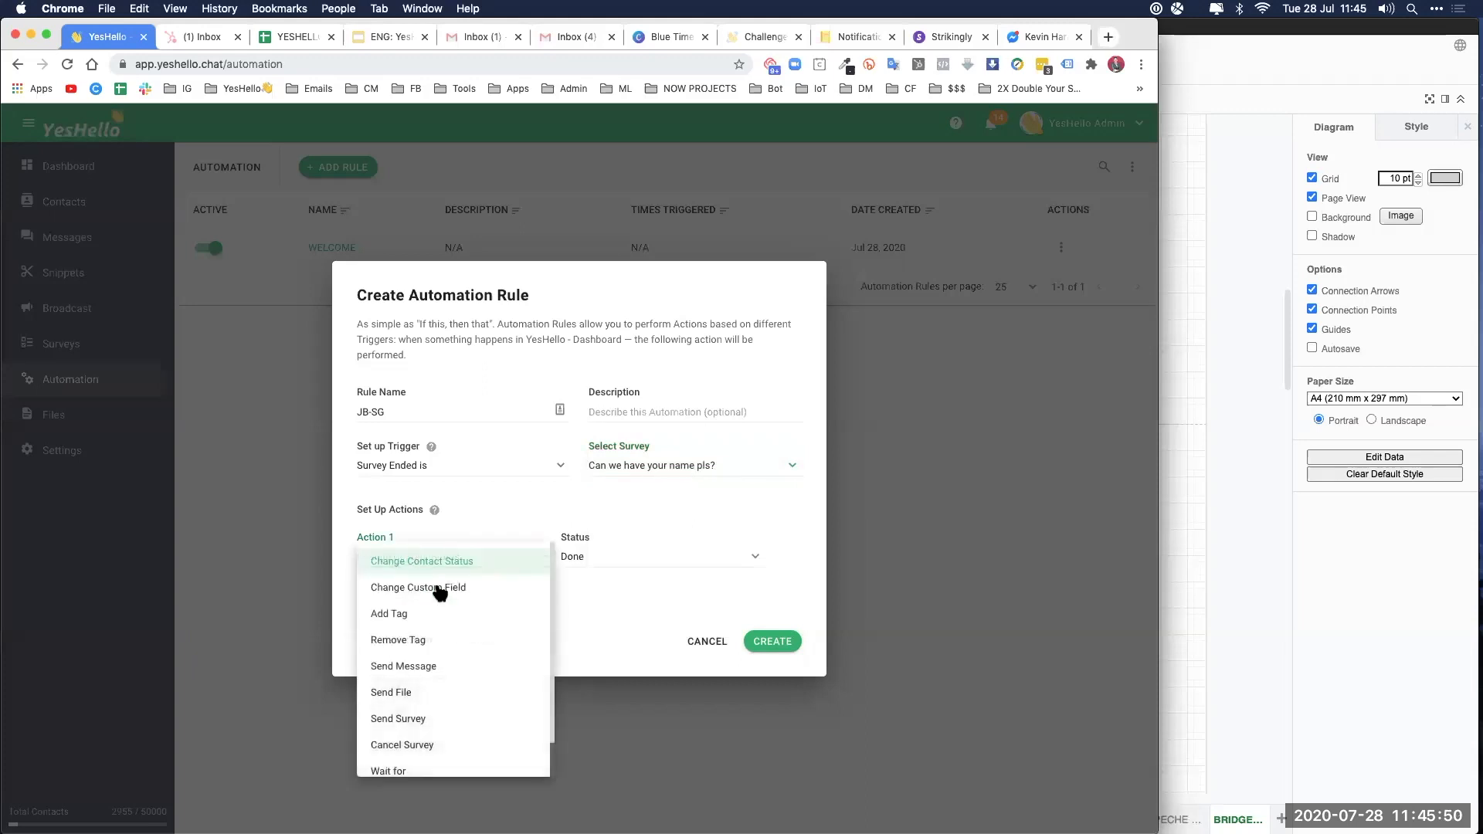
click(402, 719)
click(616, 561)
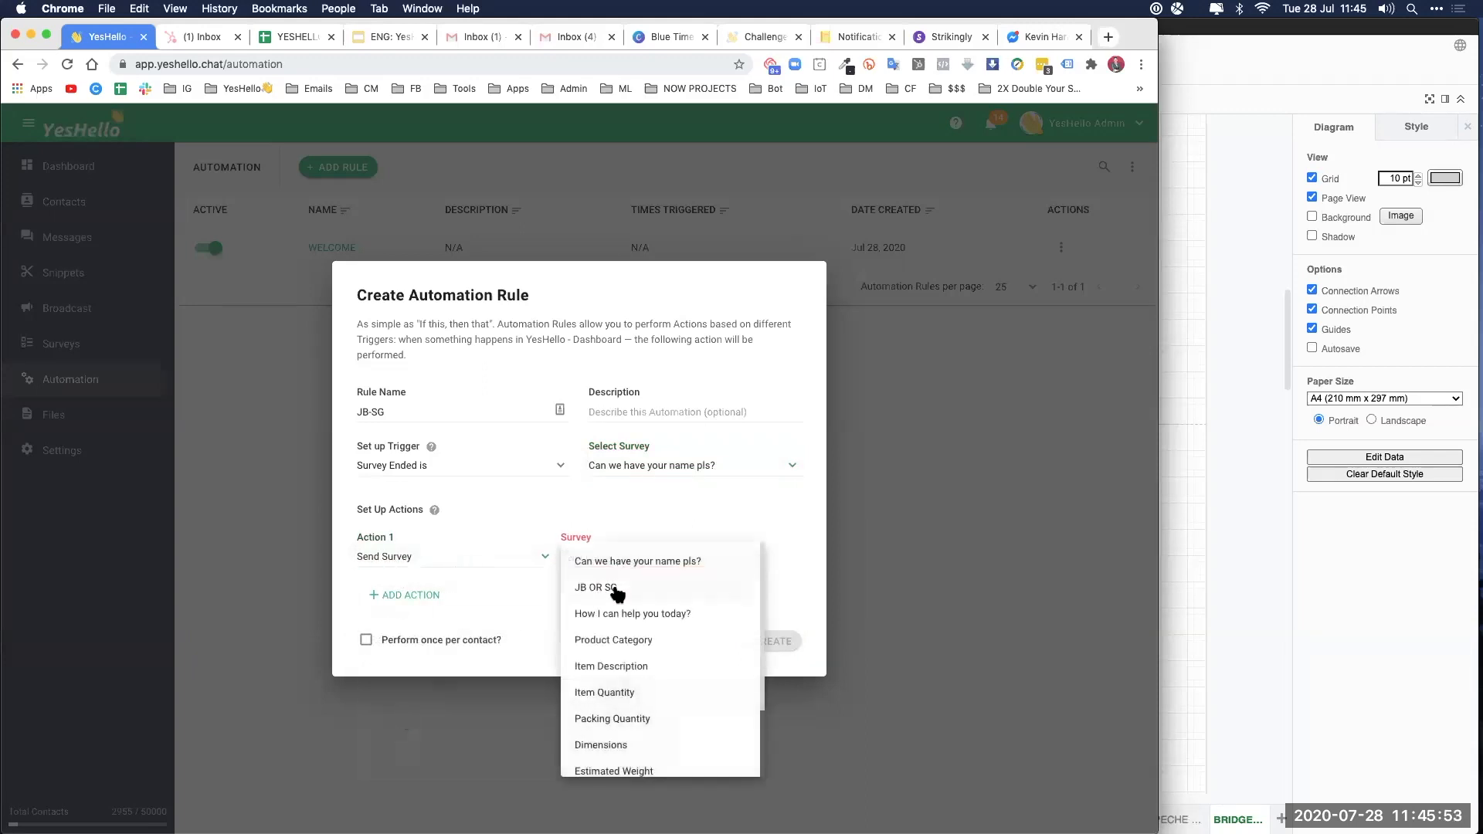
click(601, 588)
click(768, 642)
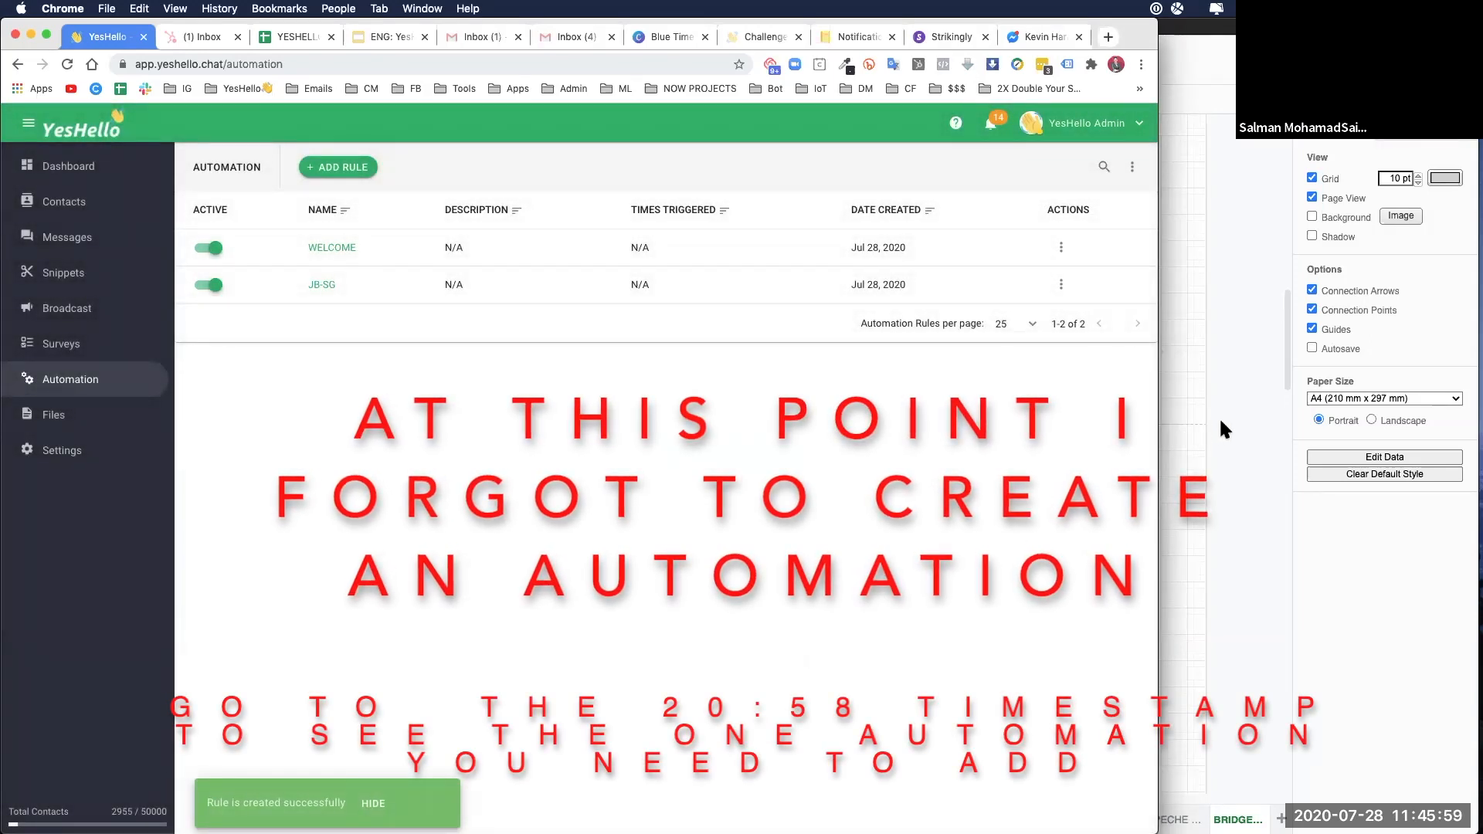
Step: Deactivate both the WELCOME and JB-SG rules in the YesHello automation list
click(1221, 422)
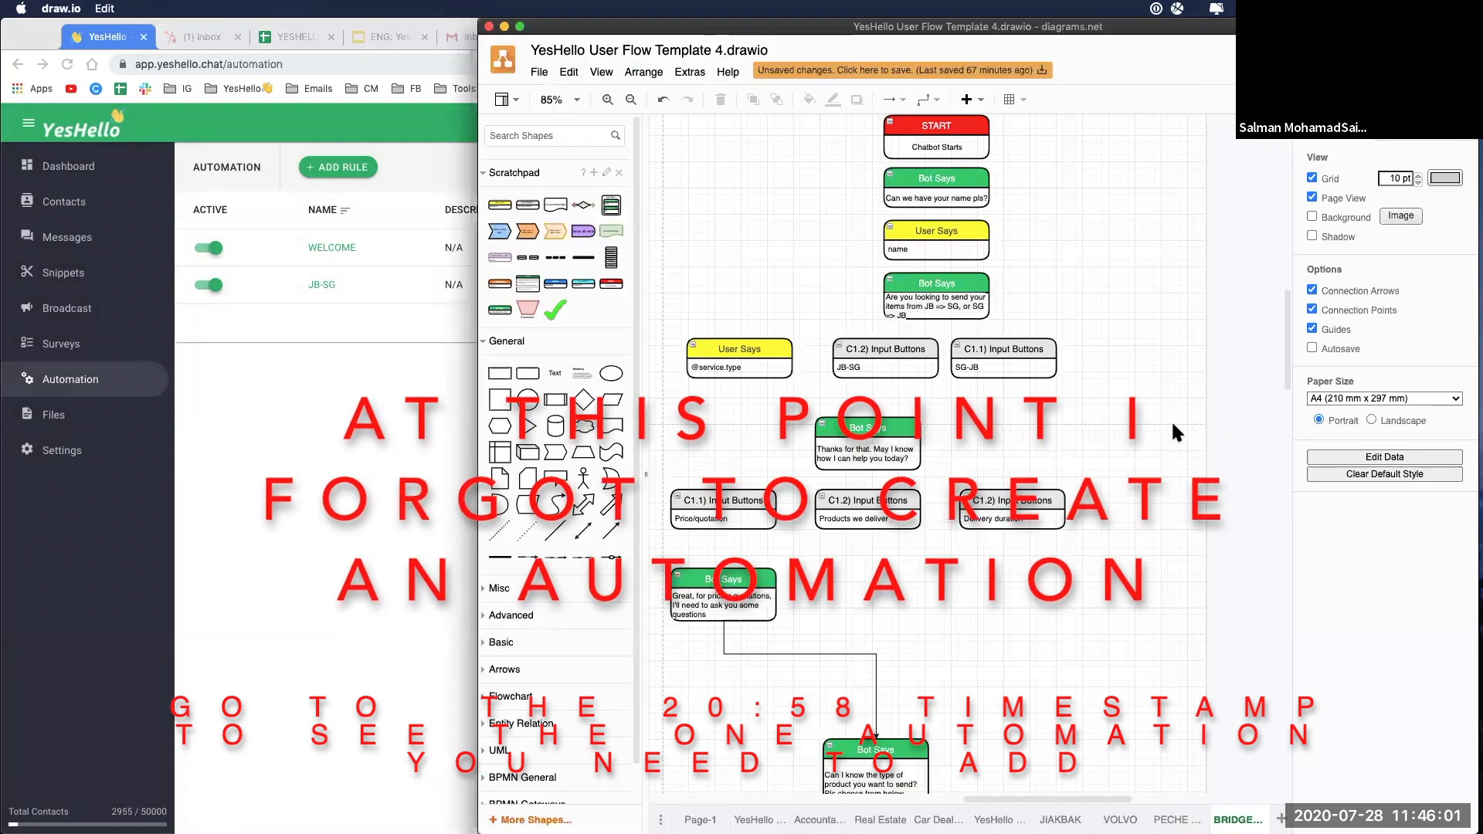
click(377, 391)
click(203, 249)
click(204, 286)
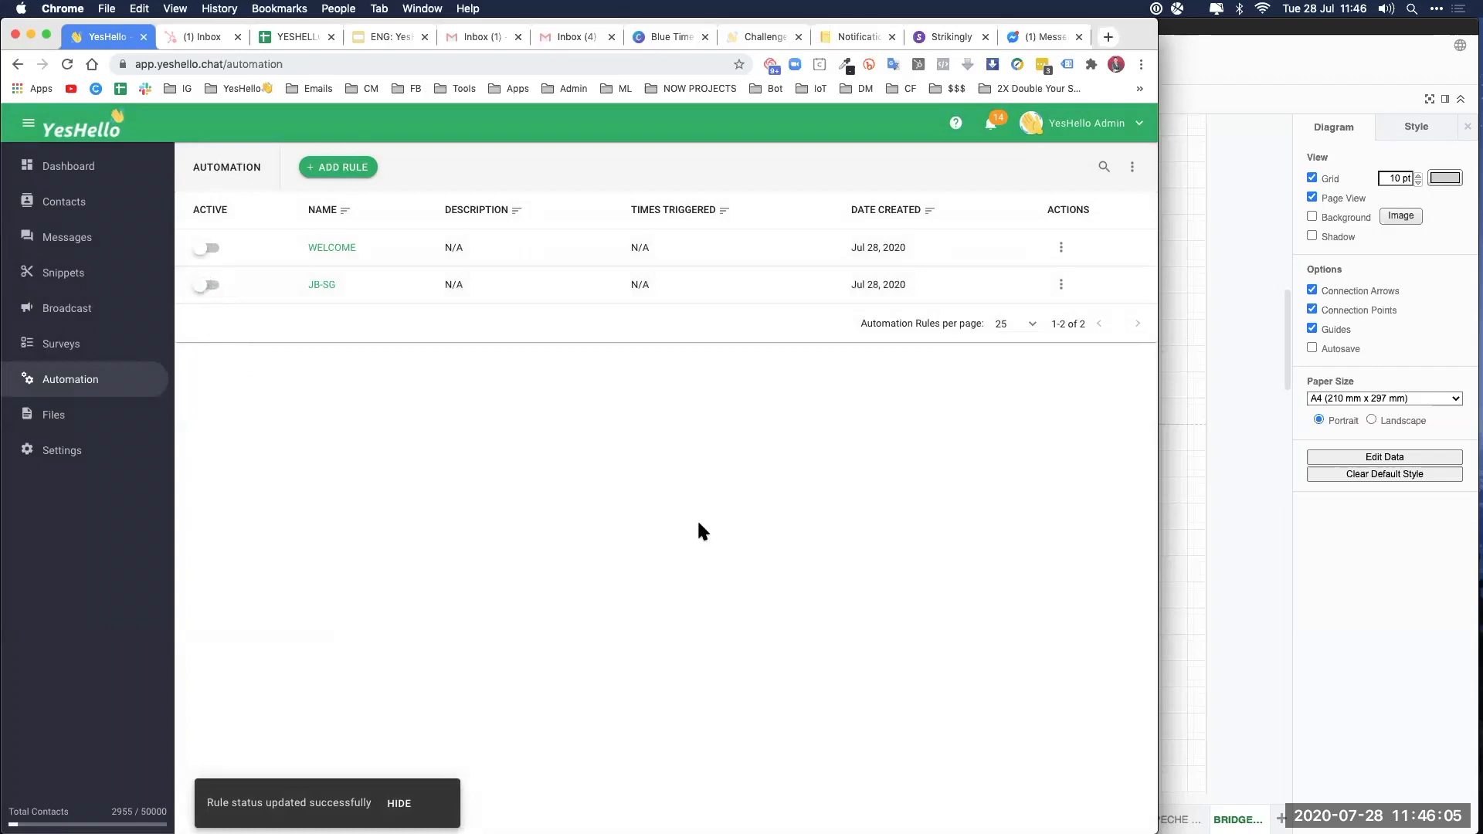
Step: Examine the draw.io flow from the chatbot start through the JB-SG or SG-JB question and the help options to the product-type question
click(1253, 429)
scroll(1000, 263, up, 2)
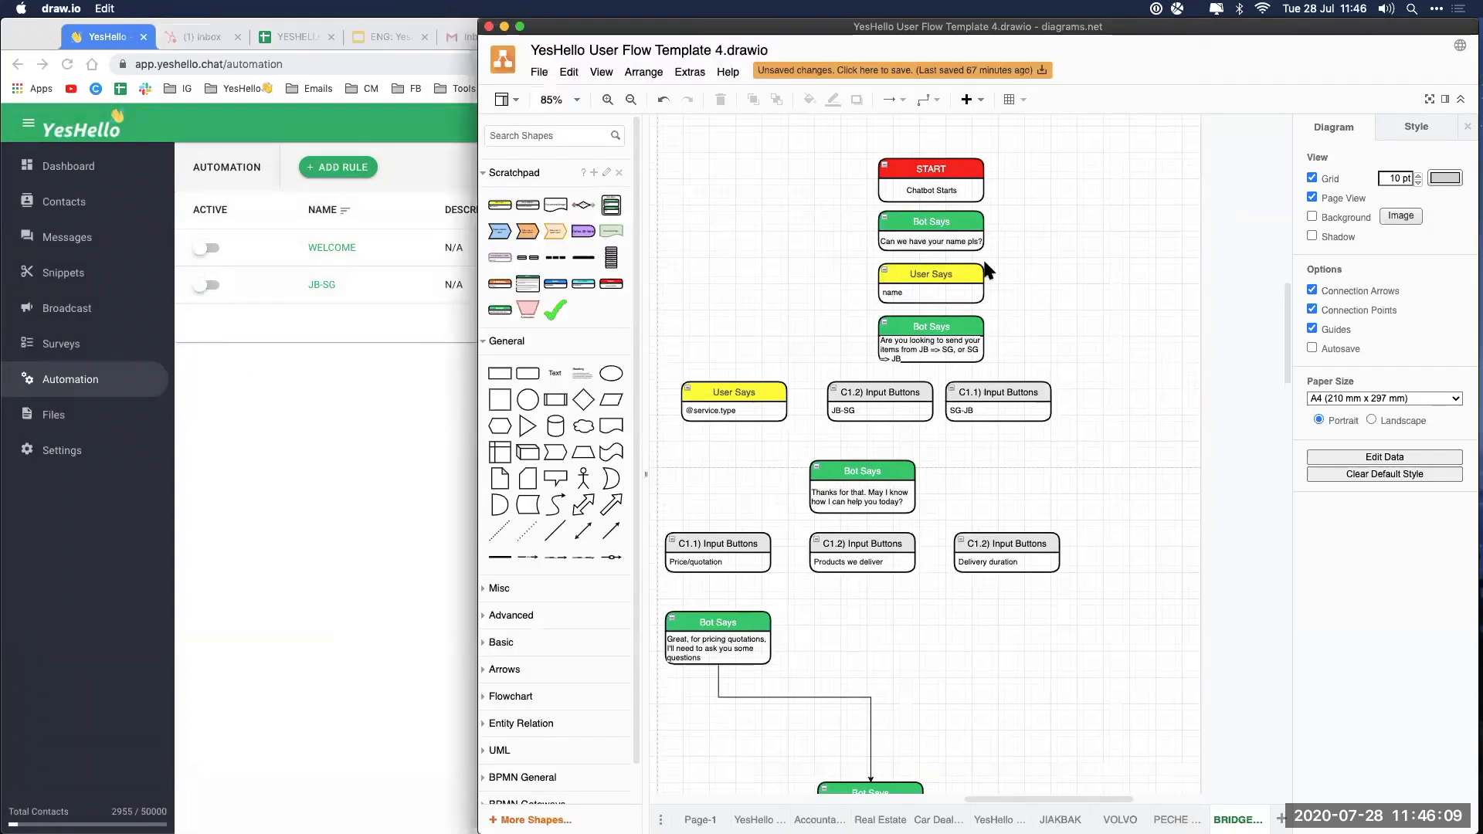
scroll(1018, 178, down, 1)
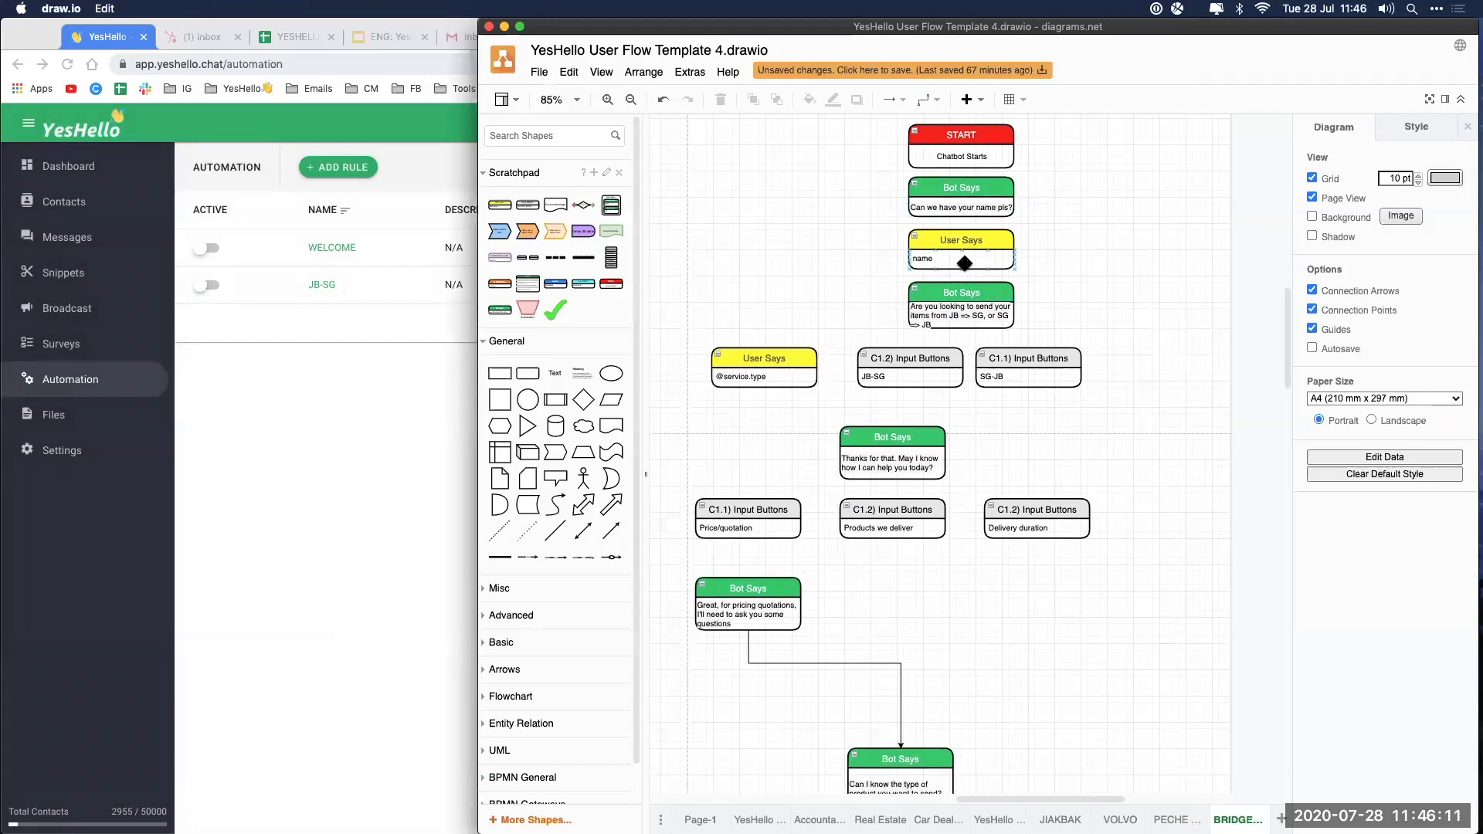
scroll(1128, 325, down, 5)
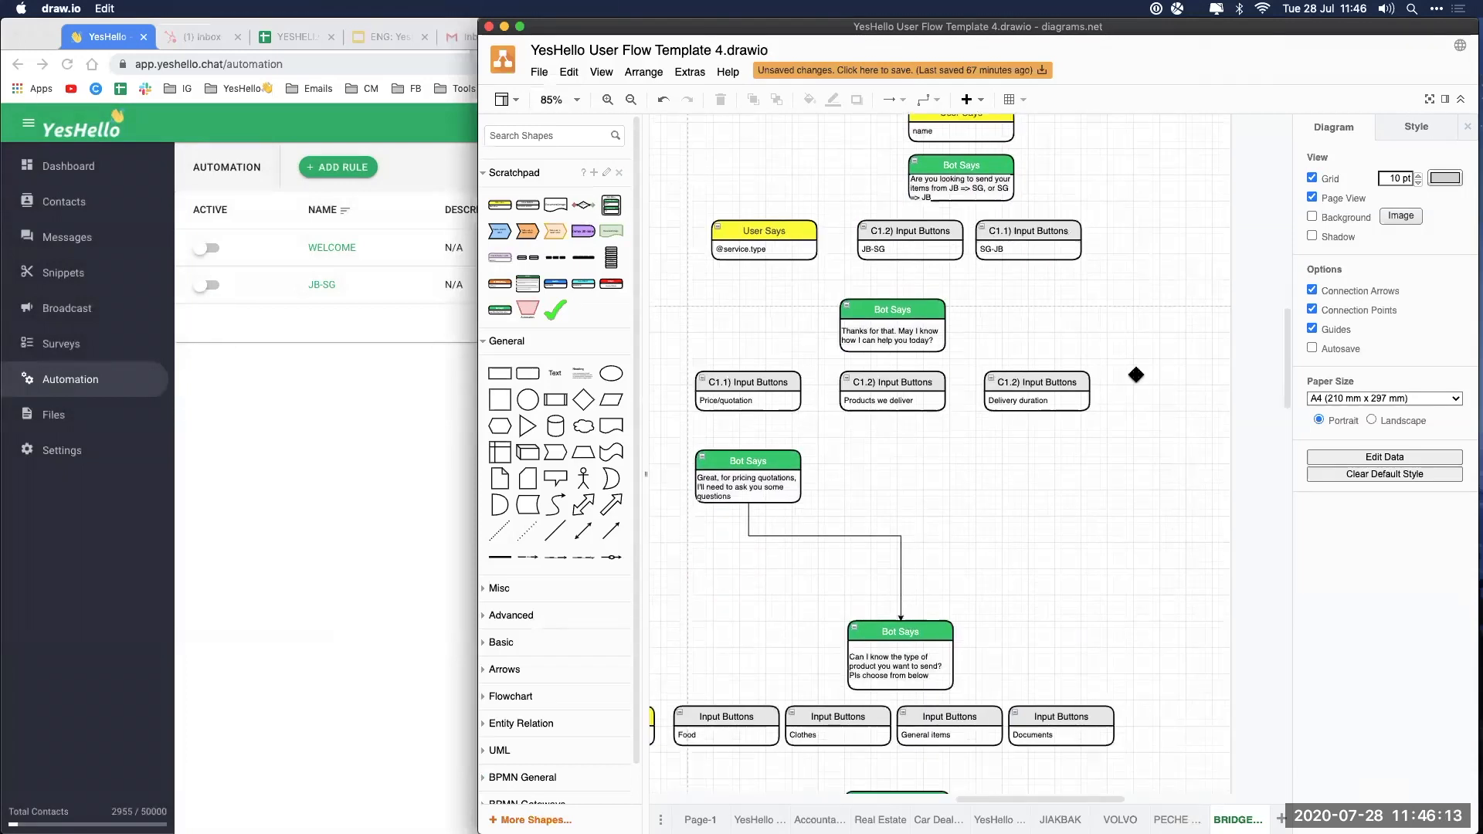
click(886, 313)
click(1116, 298)
scroll(1164, 317, up, 2)
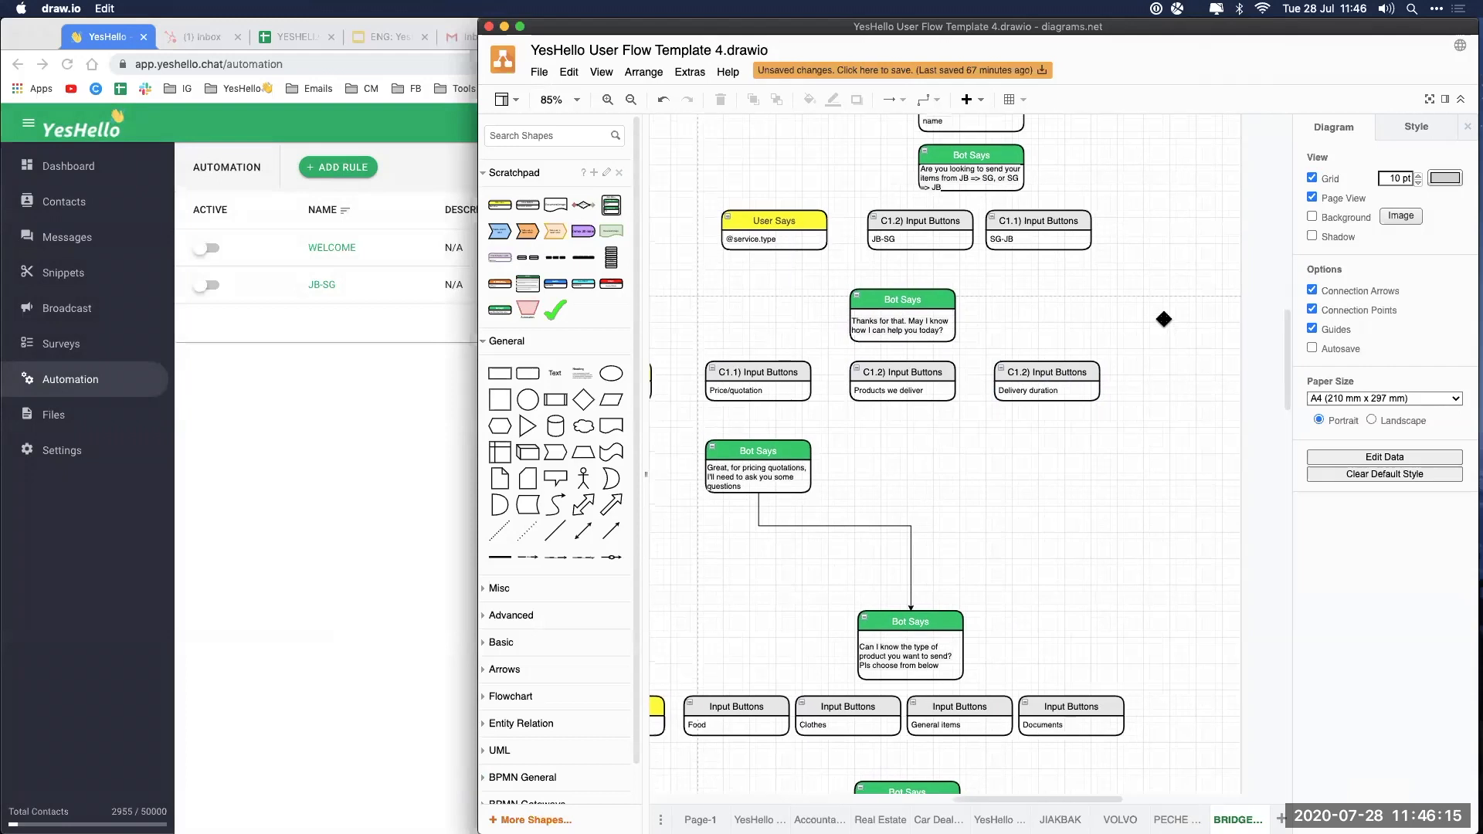
scroll(1171, 309, up, 3)
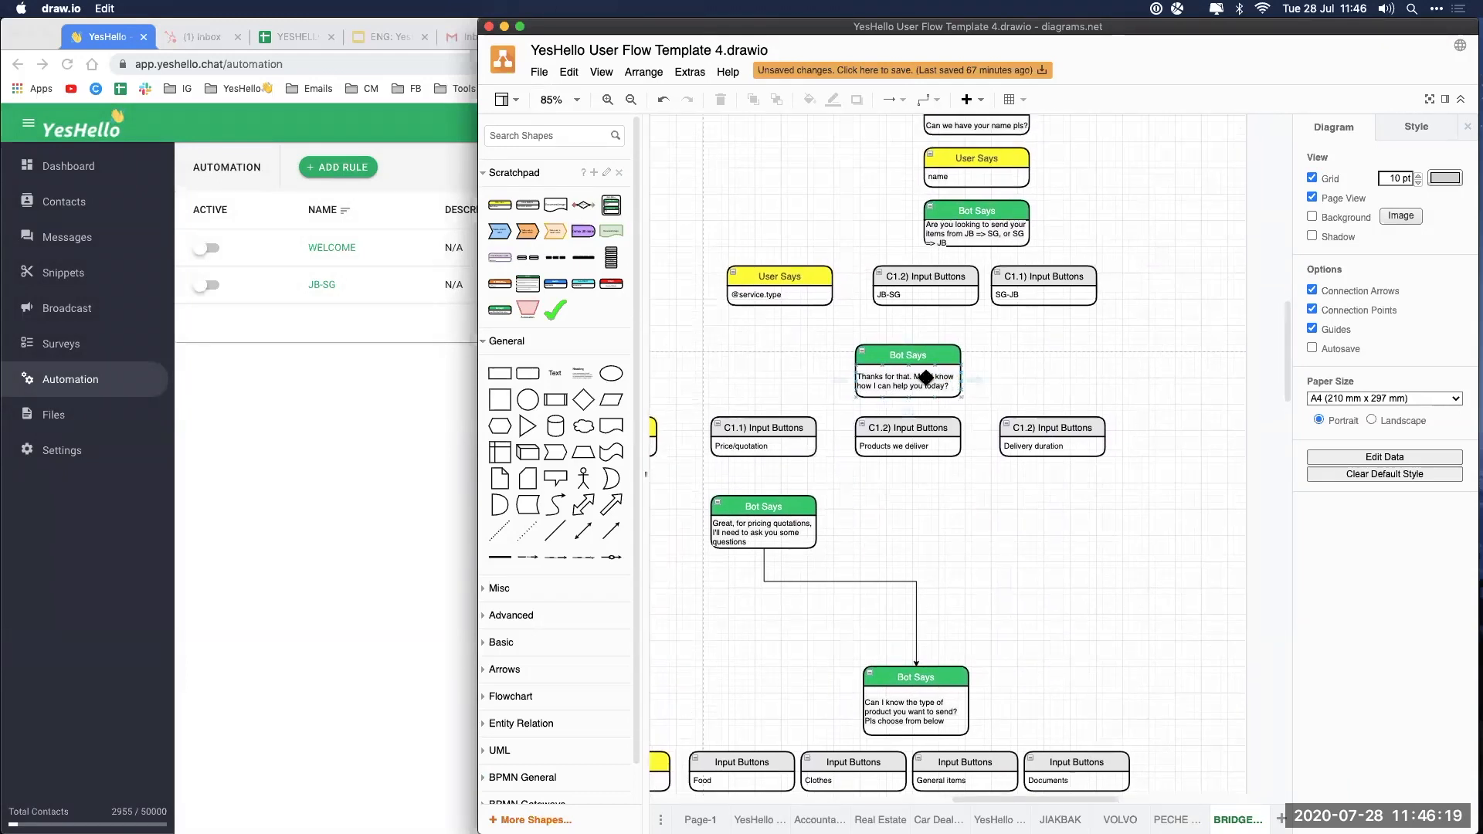
click(898, 296)
scroll(970, 497, down, 2)
scroll(971, 497, left, 1)
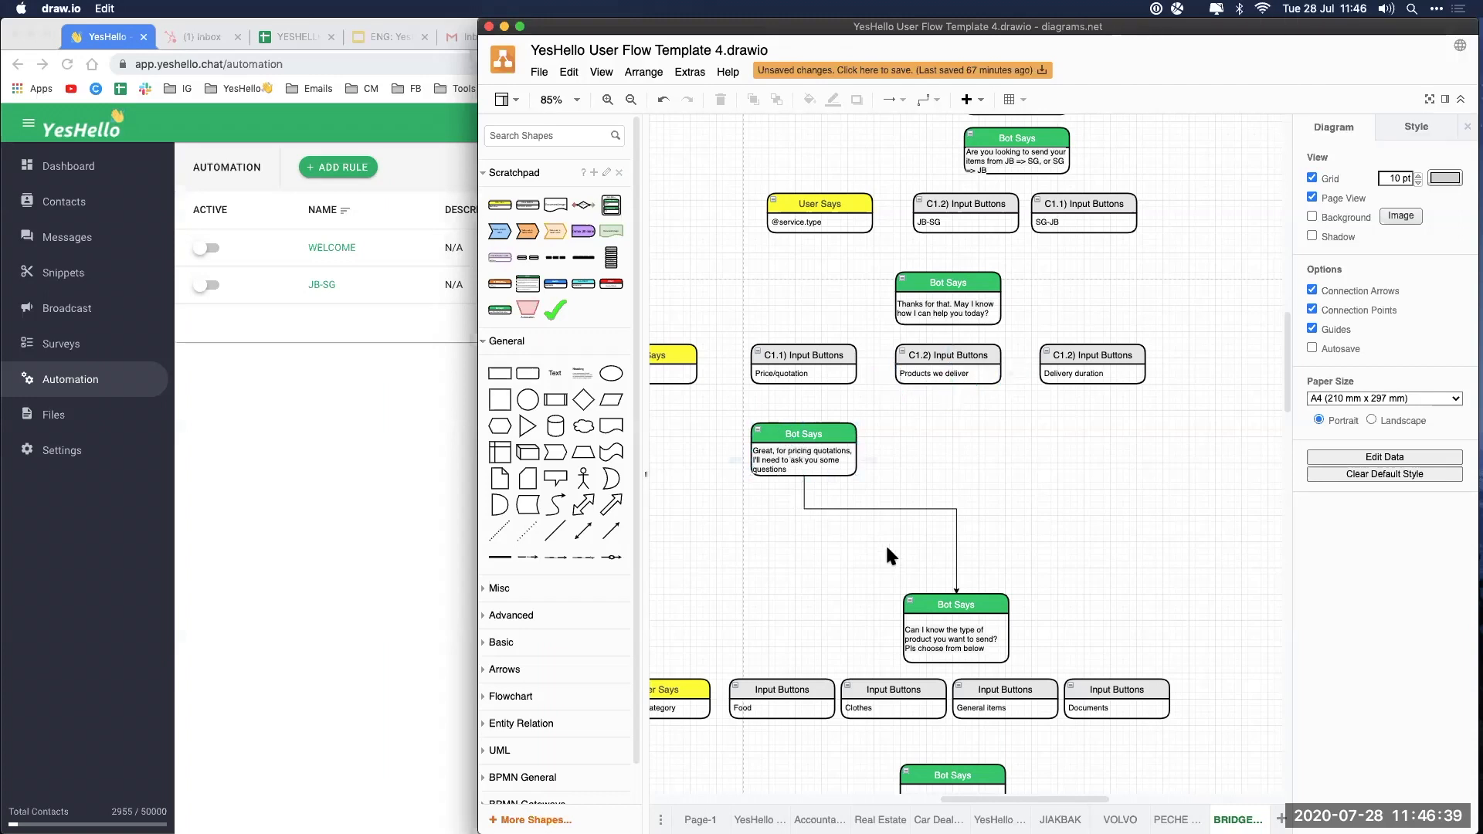
Step: Connect the JB-SG input button to the "Thanks for that. May I know how I can help you today?" block with an arrow
click(950, 377)
scroll(994, 284, up, 1)
scroll(994, 285, right, 1)
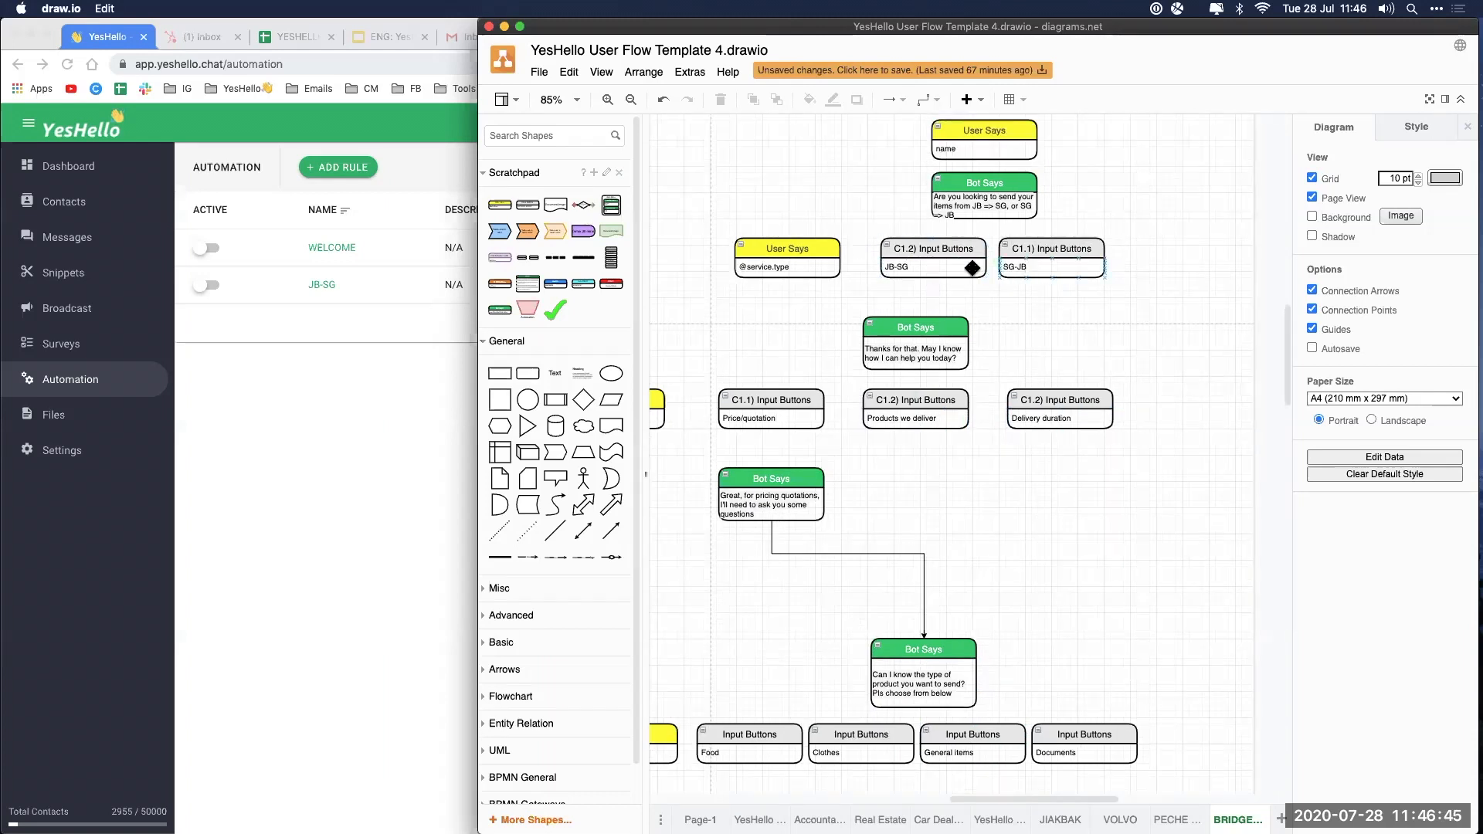
click(918, 336)
drag(932, 278, 919, 319)
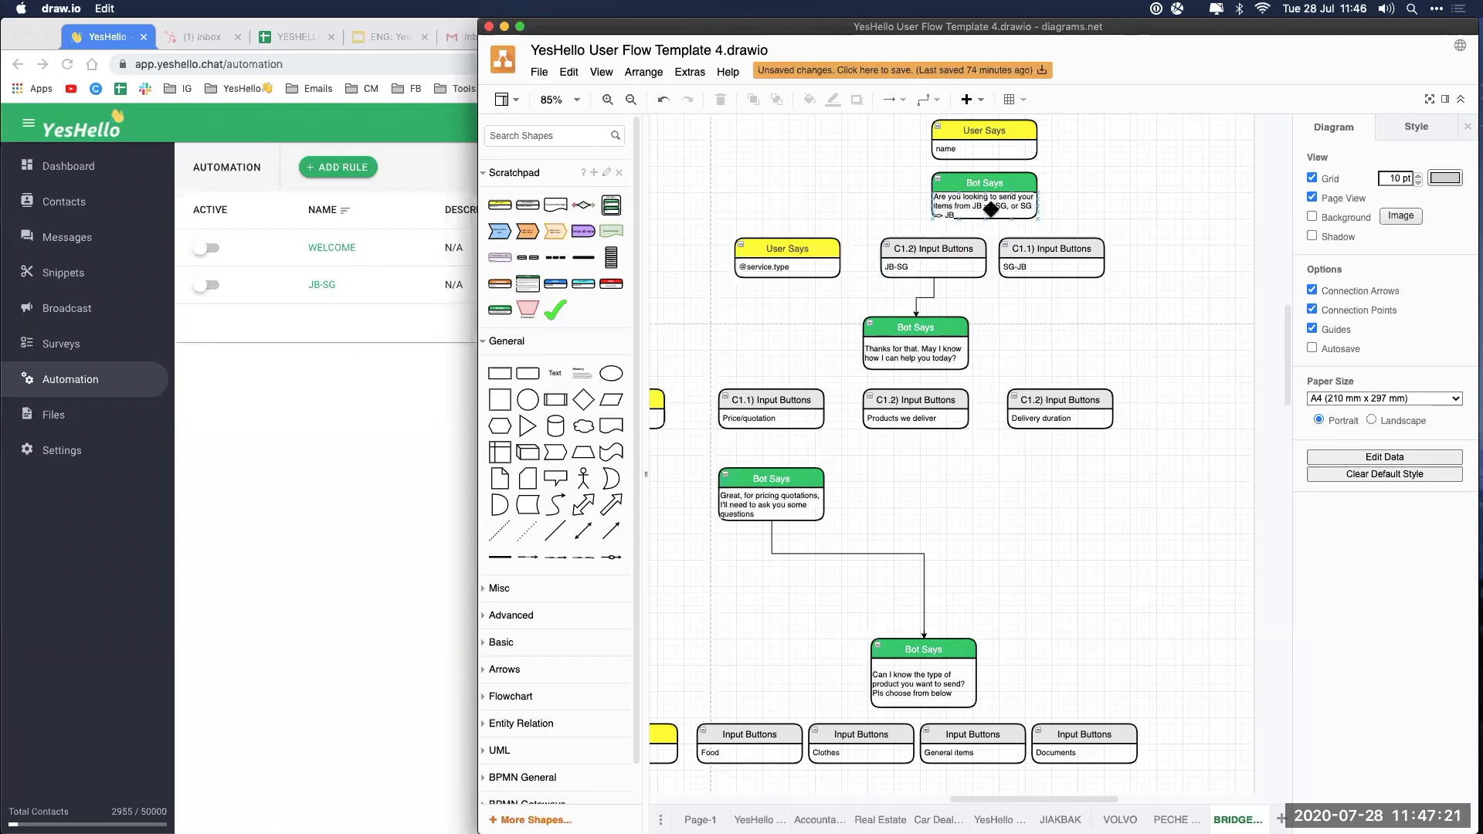
Step: Rename the JB-SG automation rule in YesHello to "Service Type" and save the update
click(315, 377)
click(1061, 284)
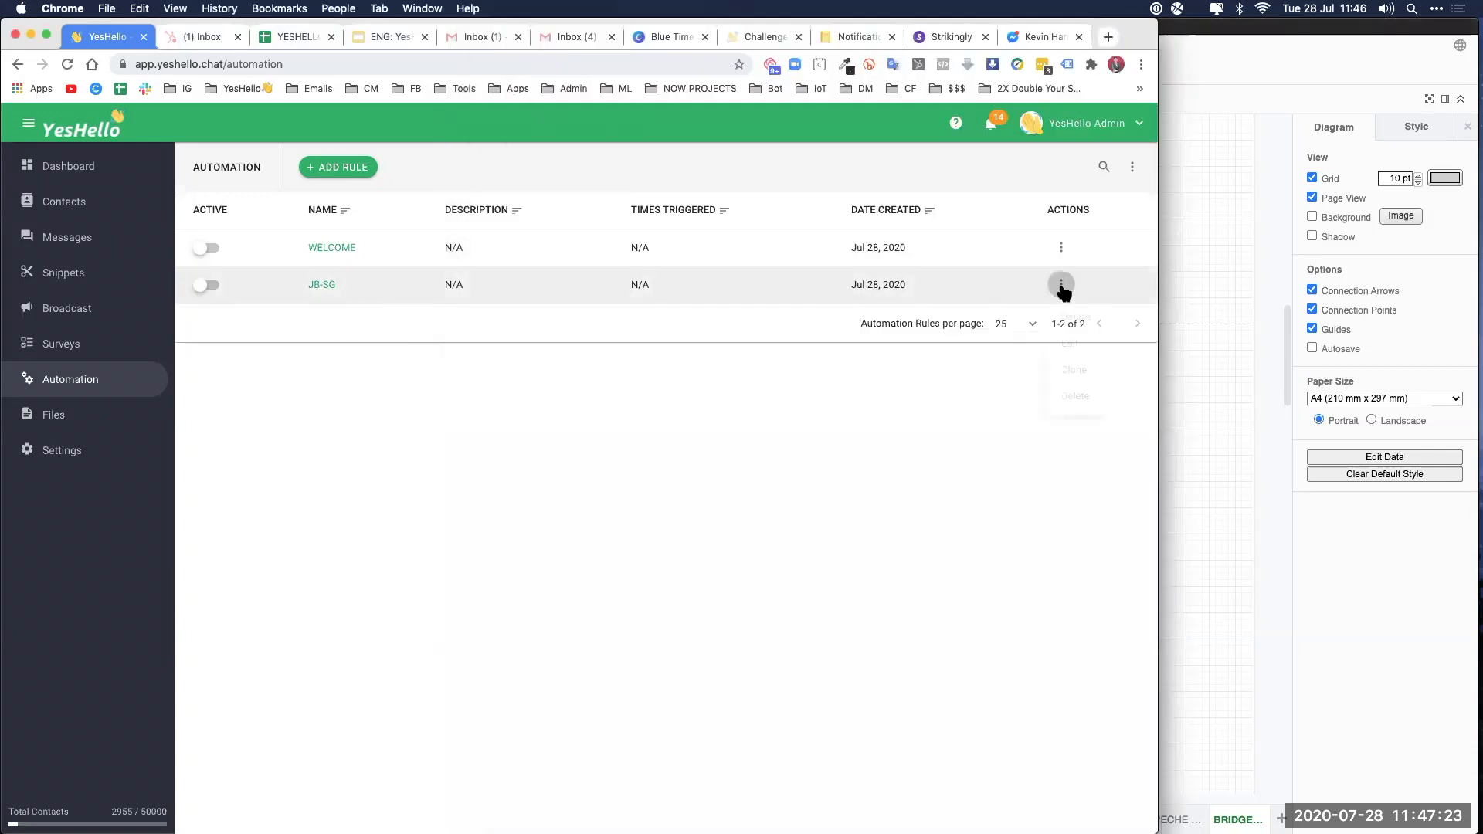
click(1069, 343)
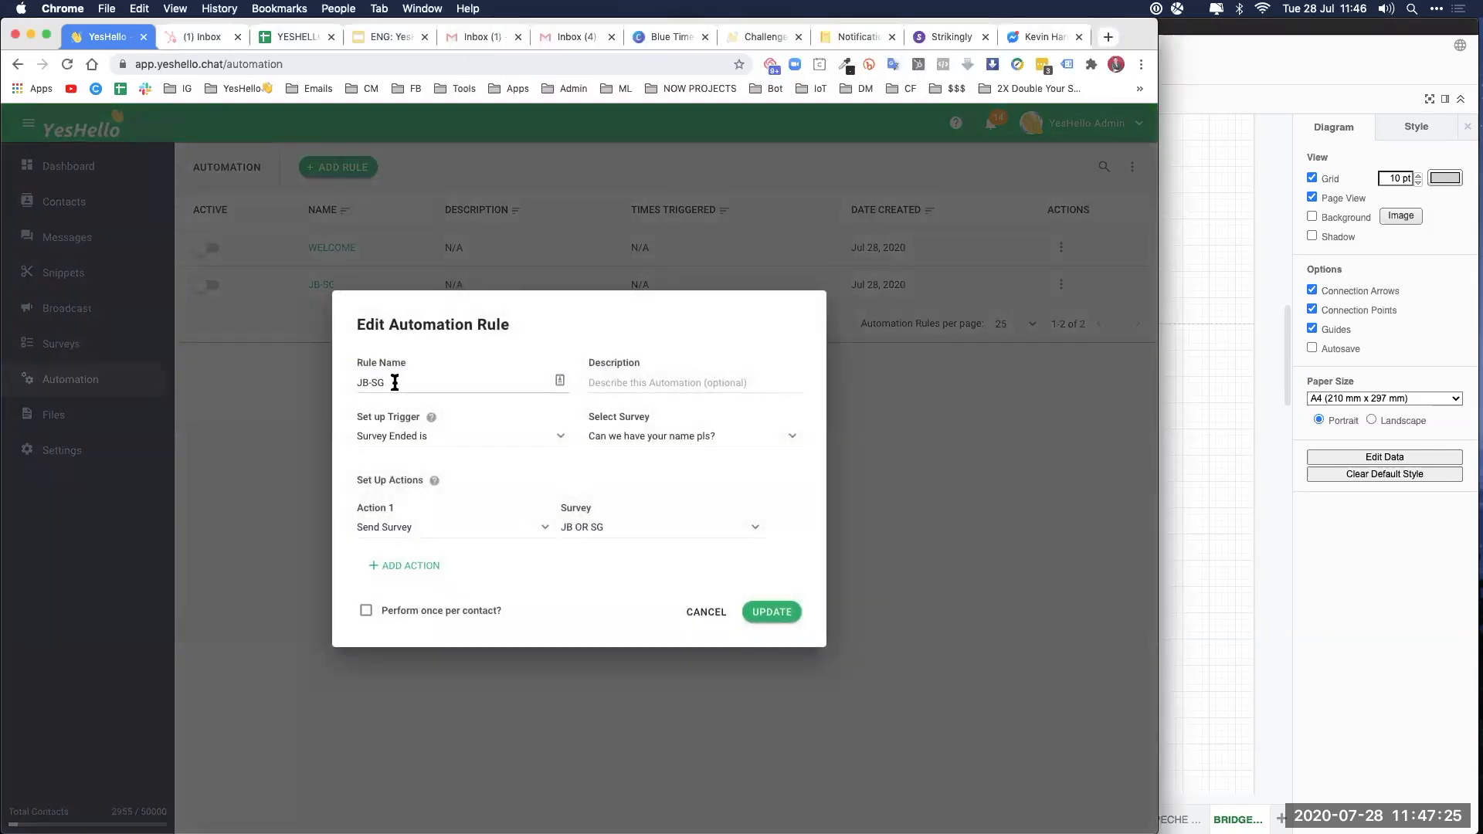
click(395, 383)
click(1213, 329)
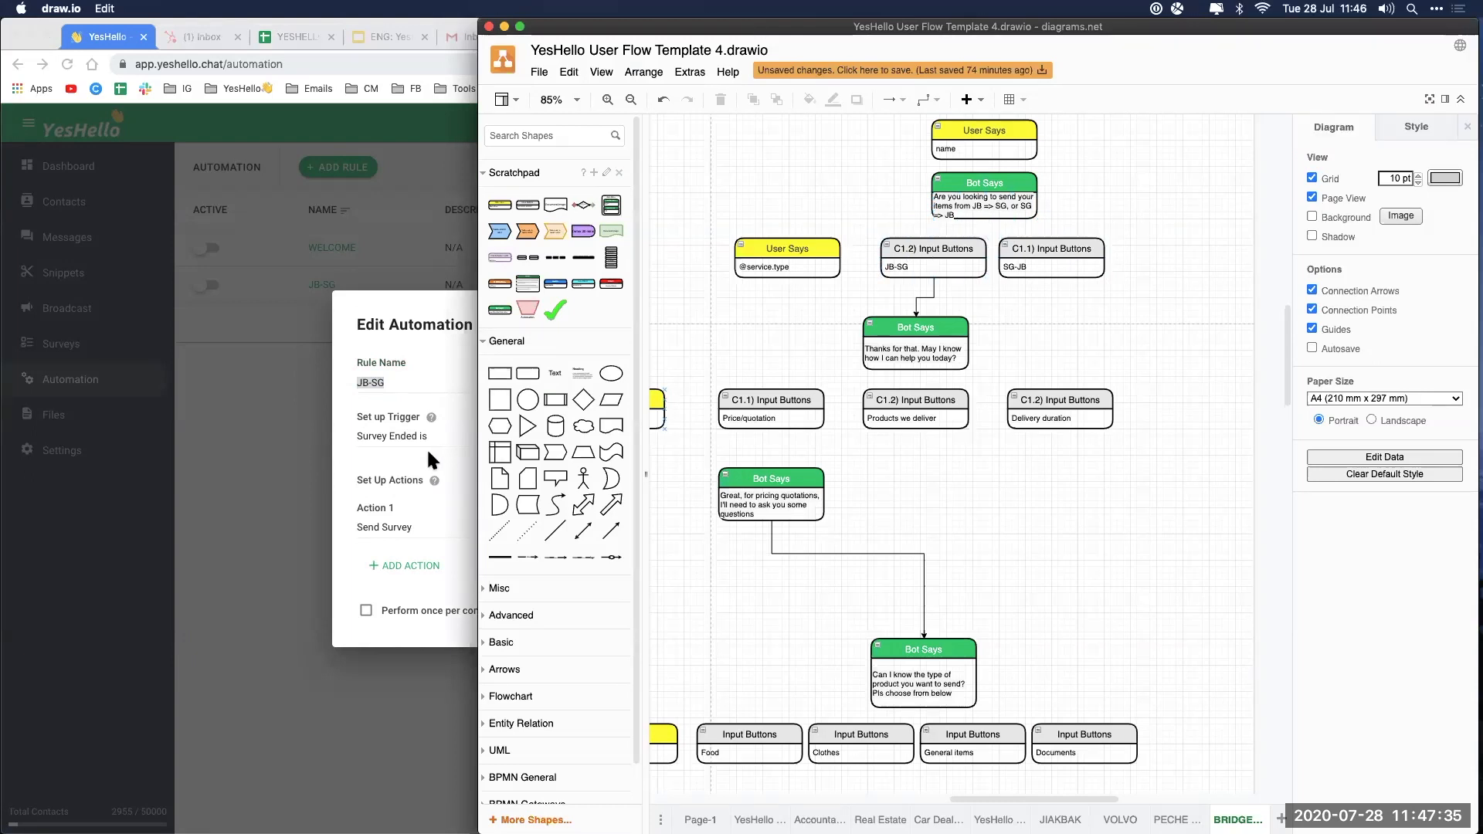
click(414, 376)
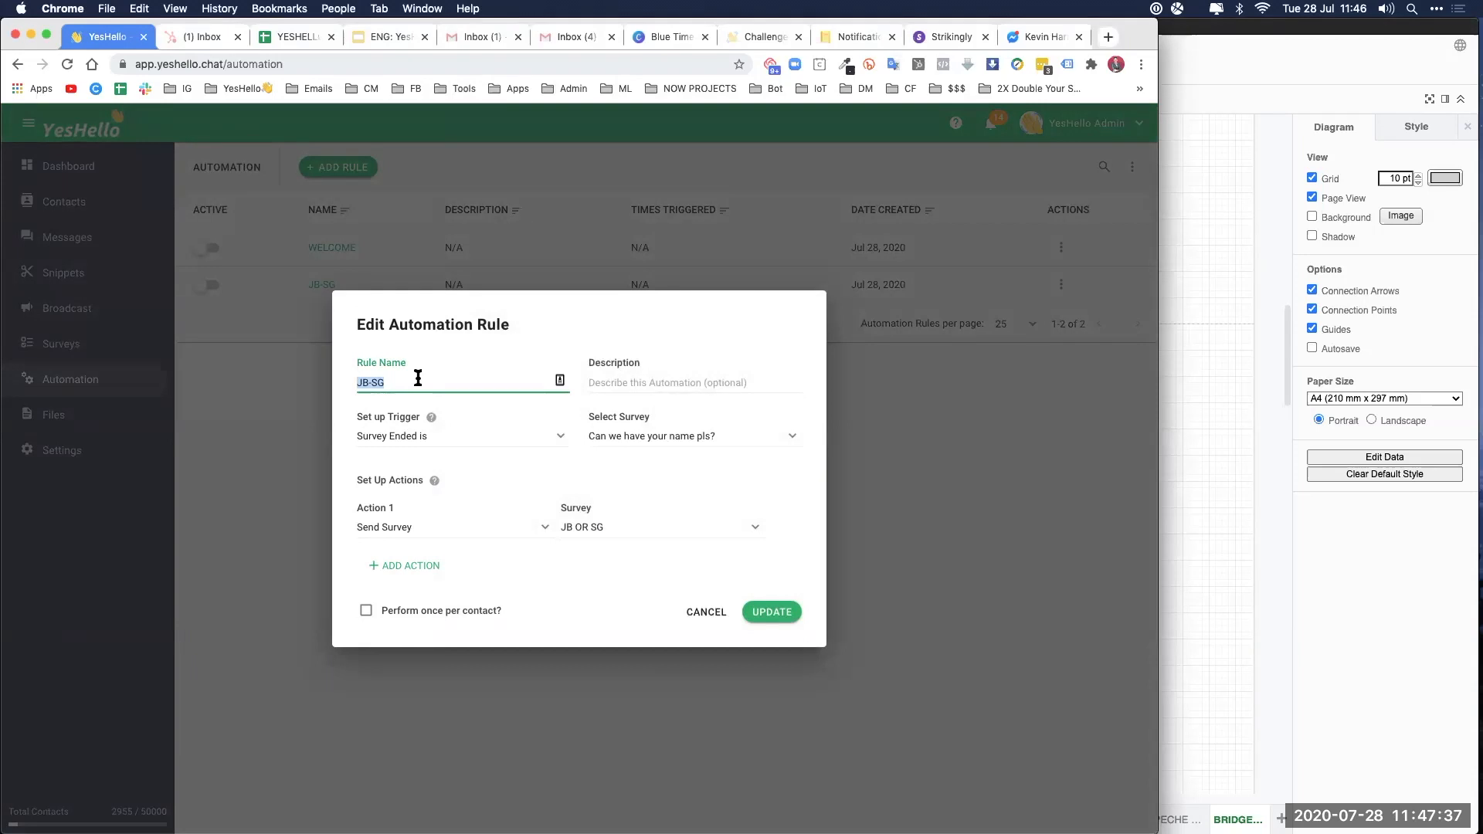
text(Service Type)
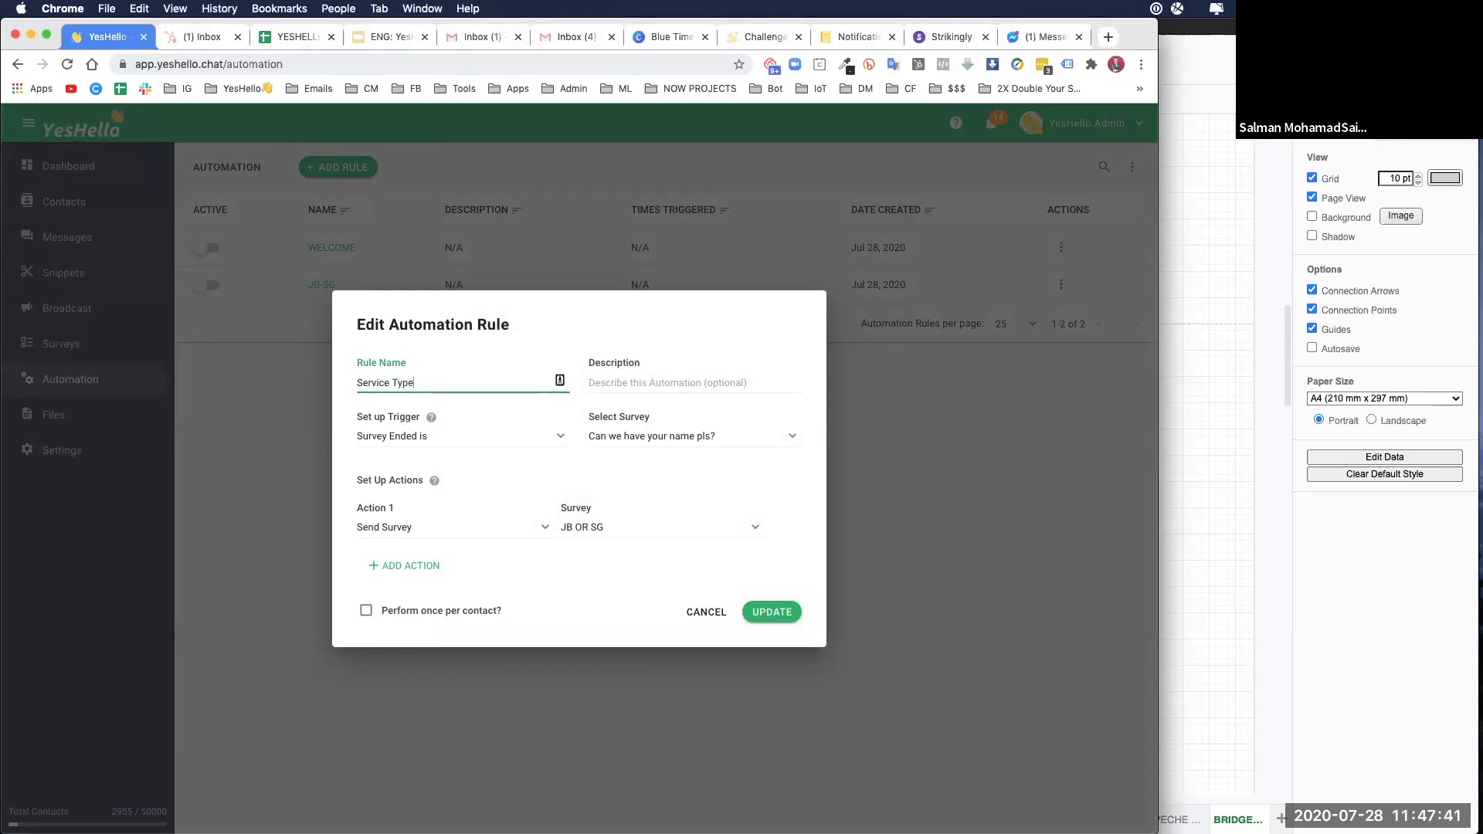
click(767, 615)
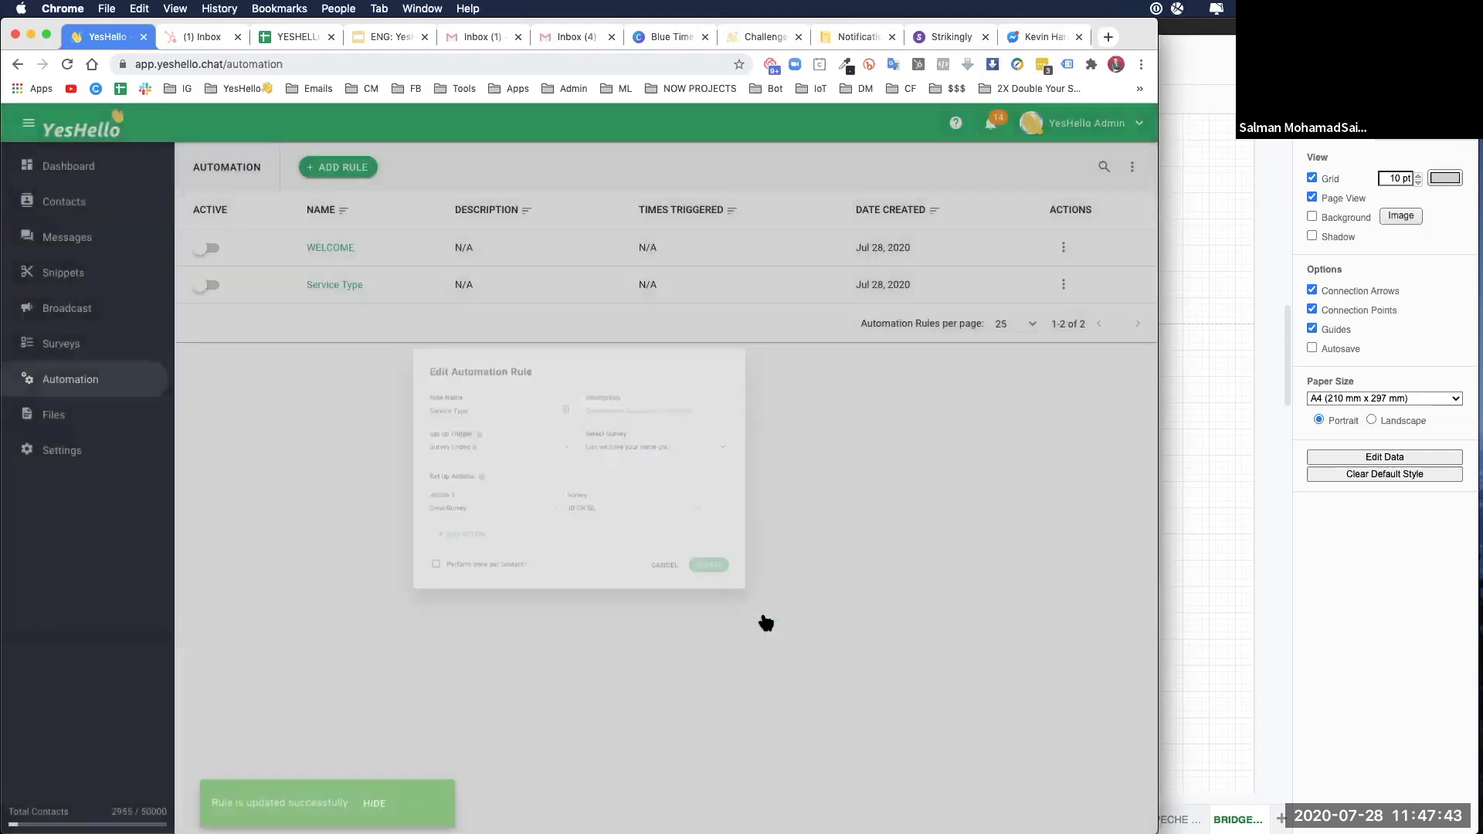
Step: Consult the draw.io flow for the branch that follows the service type answer, and start a new automation rule in YesHello
click(1205, 502)
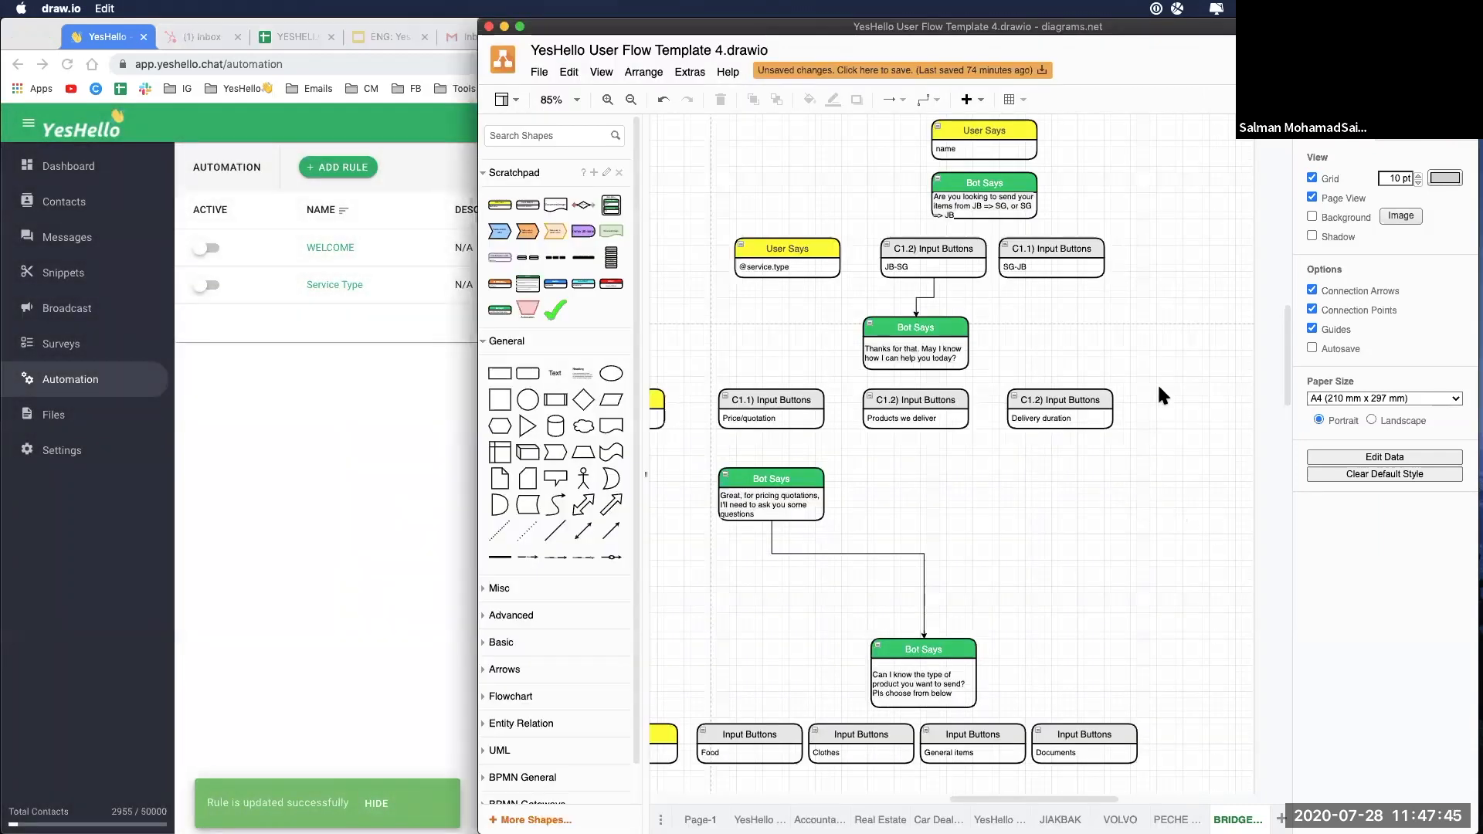
scroll(1159, 388, up, 3)
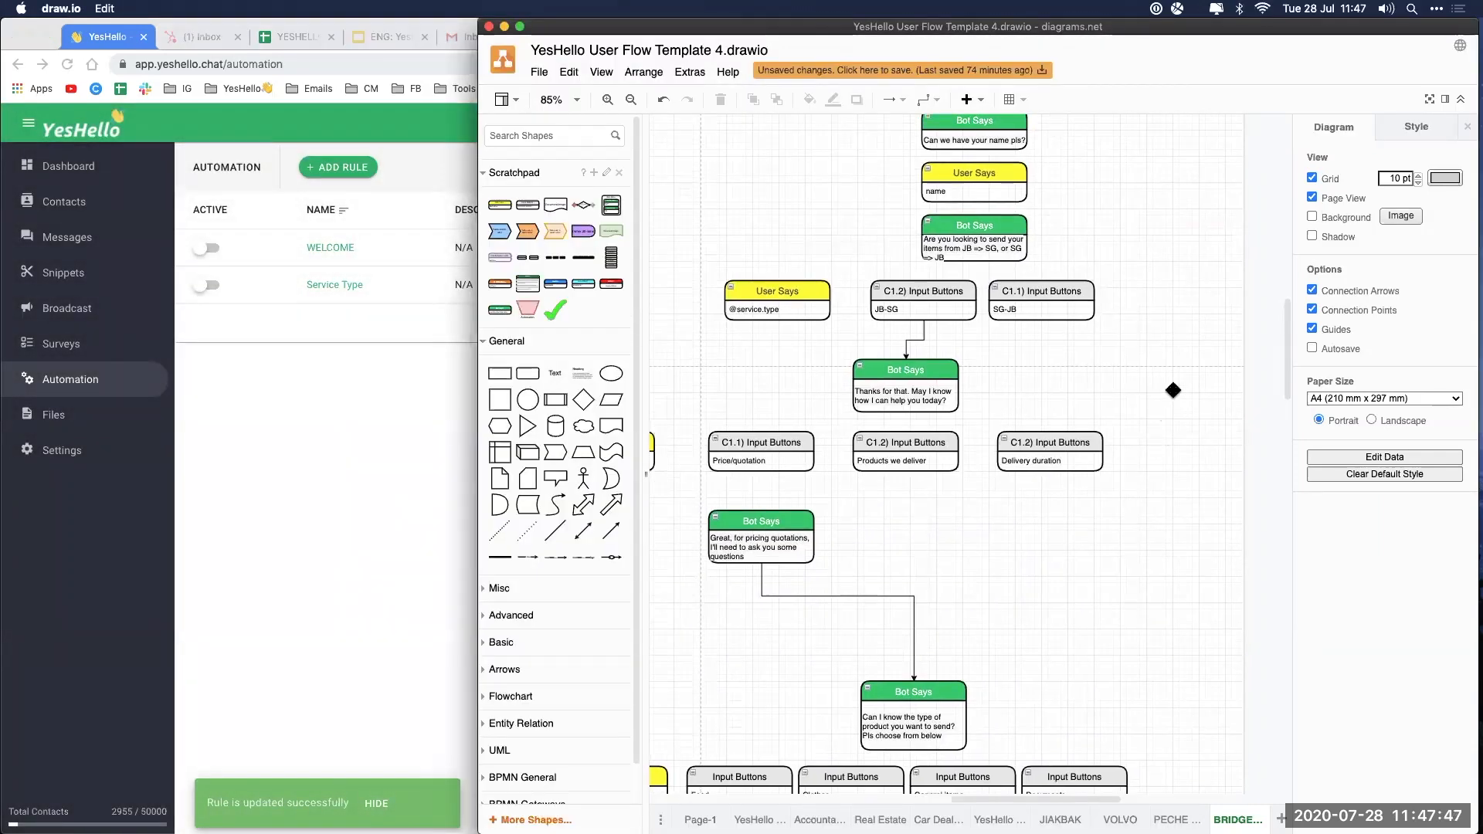
scroll(1173, 390, down, 5)
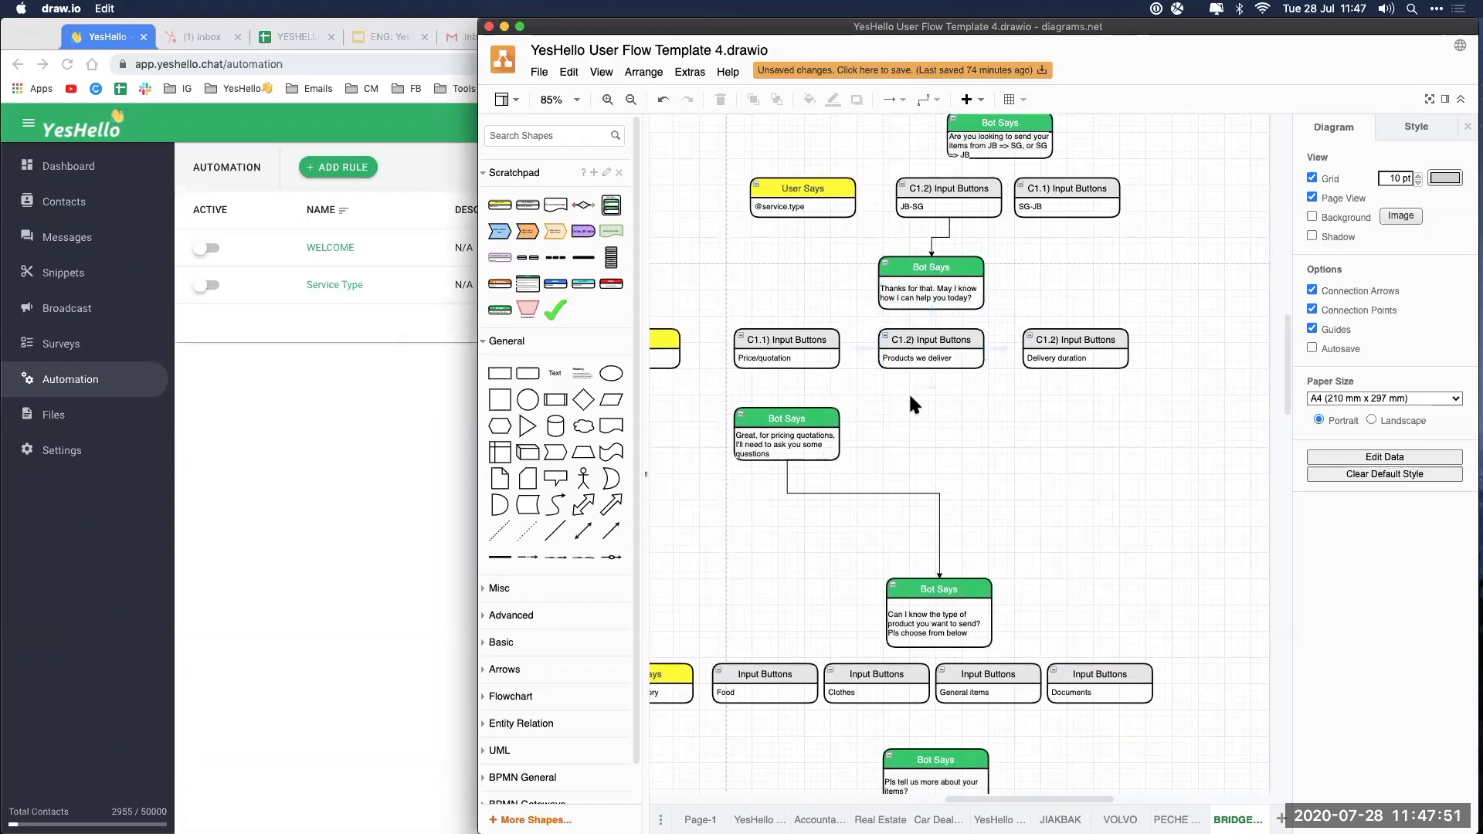
scroll(1006, 396, left, 3)
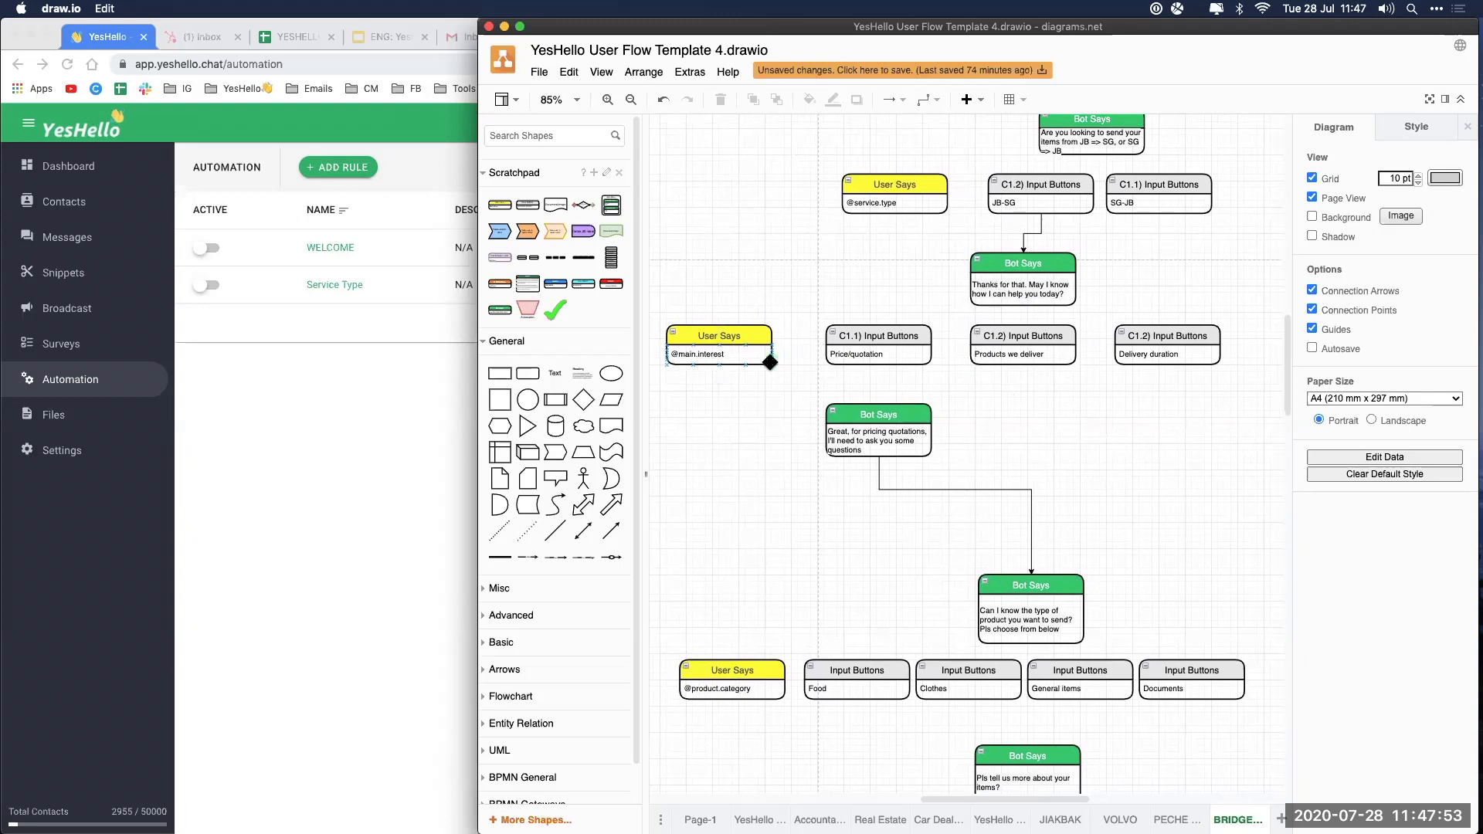
scroll(1096, 399, up, 3)
scroll(1096, 399, right, 2)
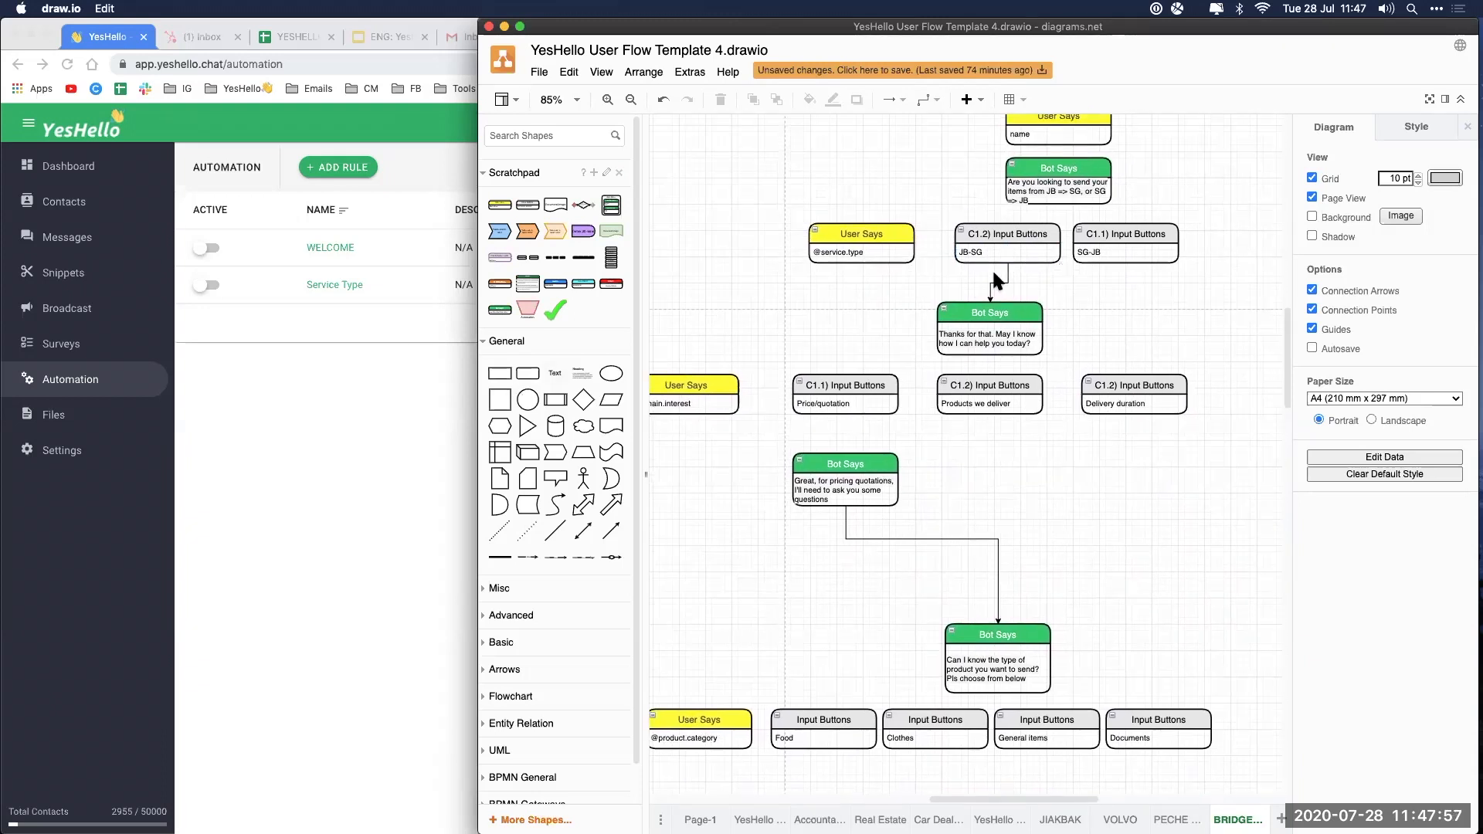
click(380, 161)
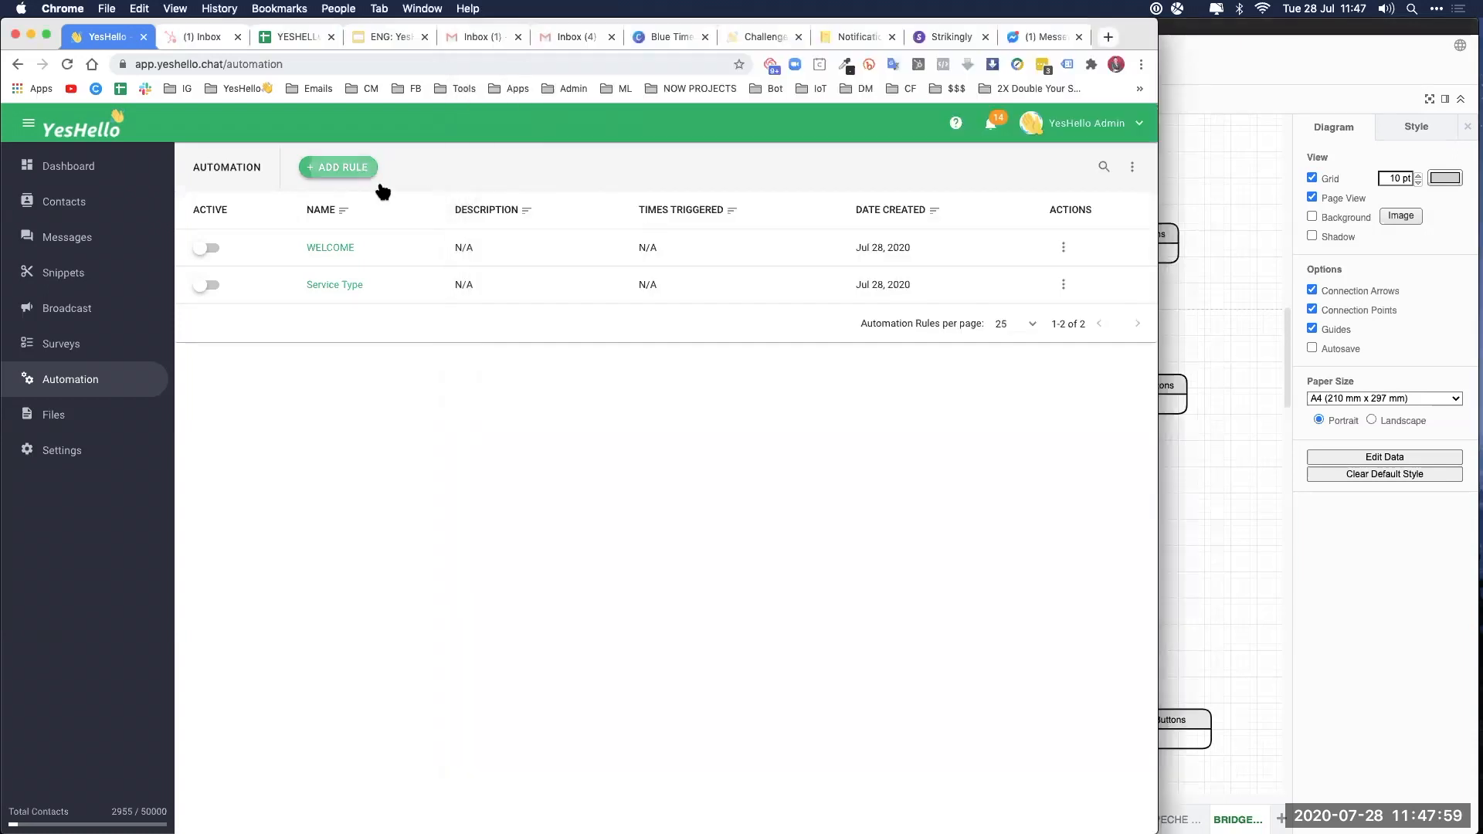
click(376, 173)
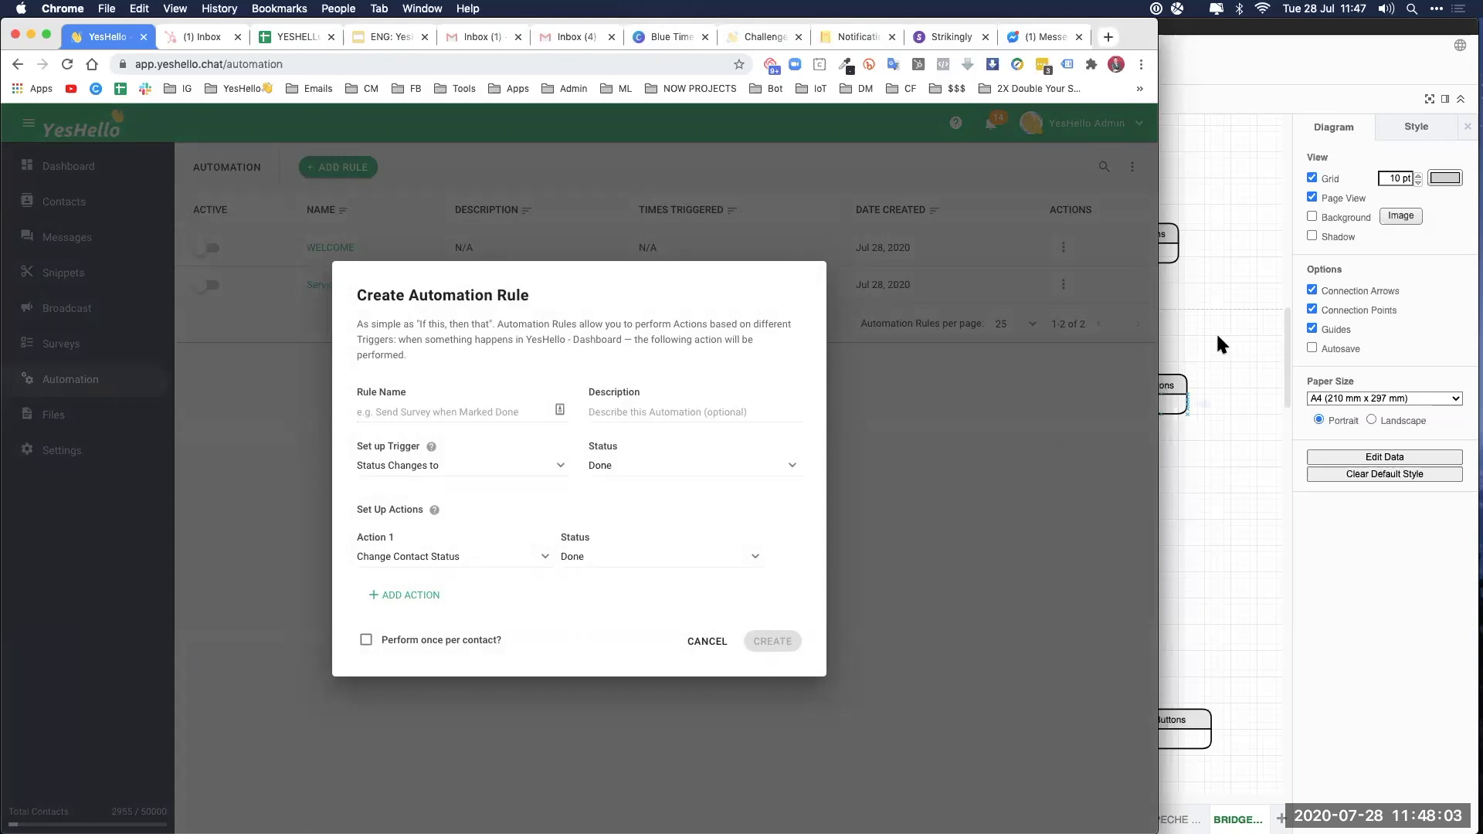
Step: Name the new rule JB-SG, copying the text from the matching input button in the draw.io flow
click(1199, 316)
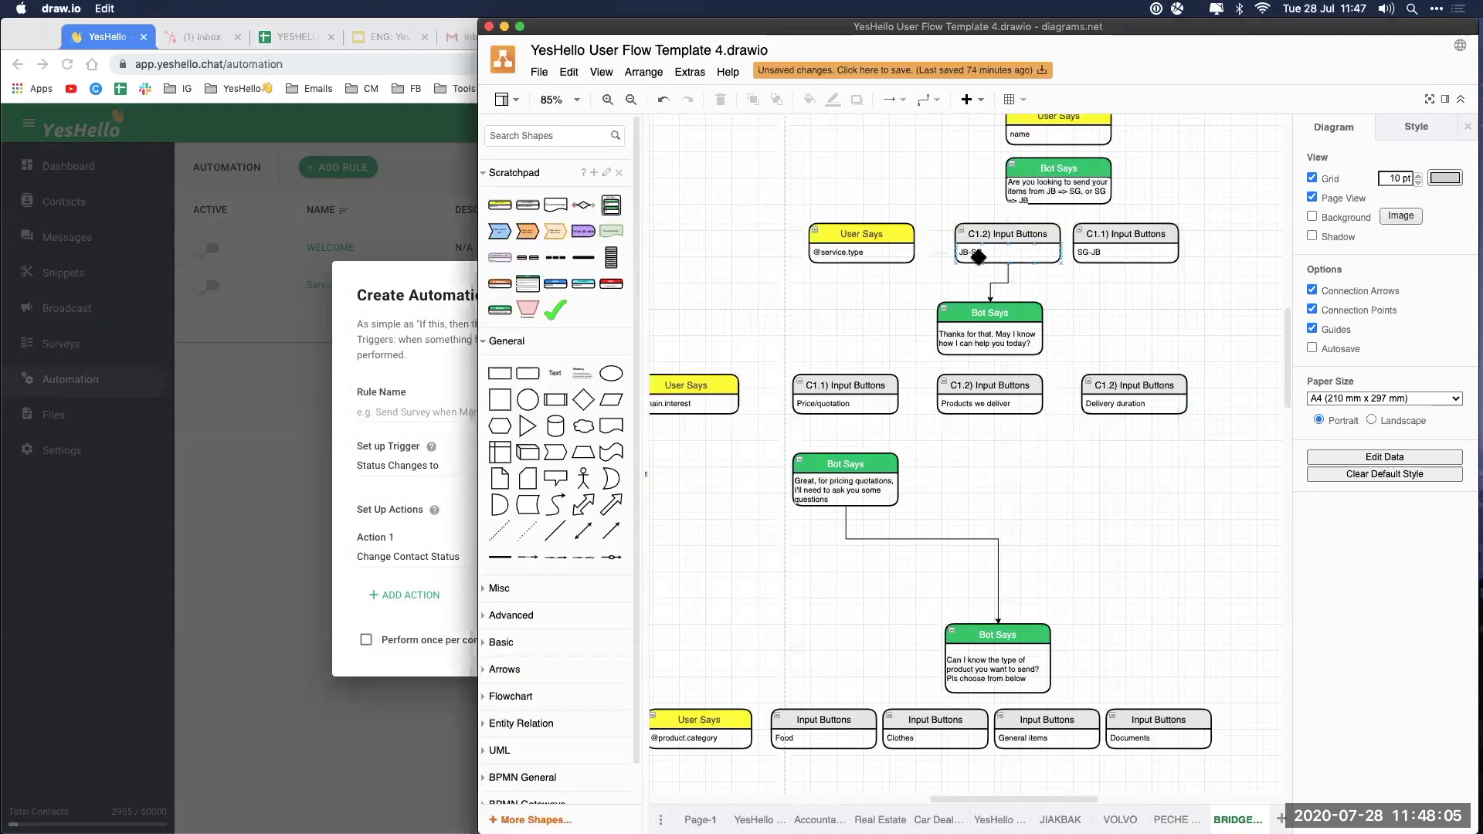
double_click(978, 255)
key(cmd+c)
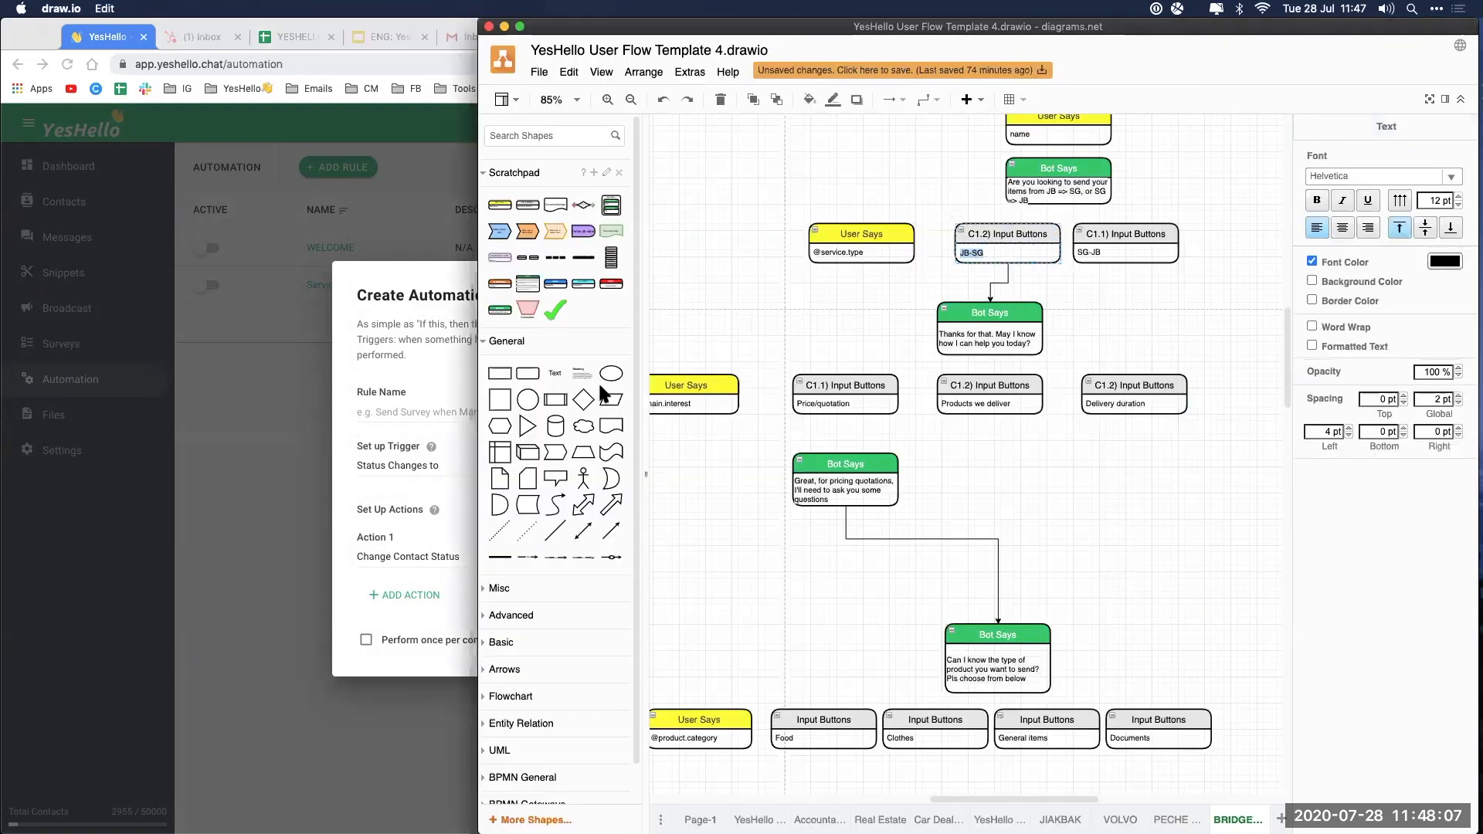
click(385, 406)
key(cmd+v)
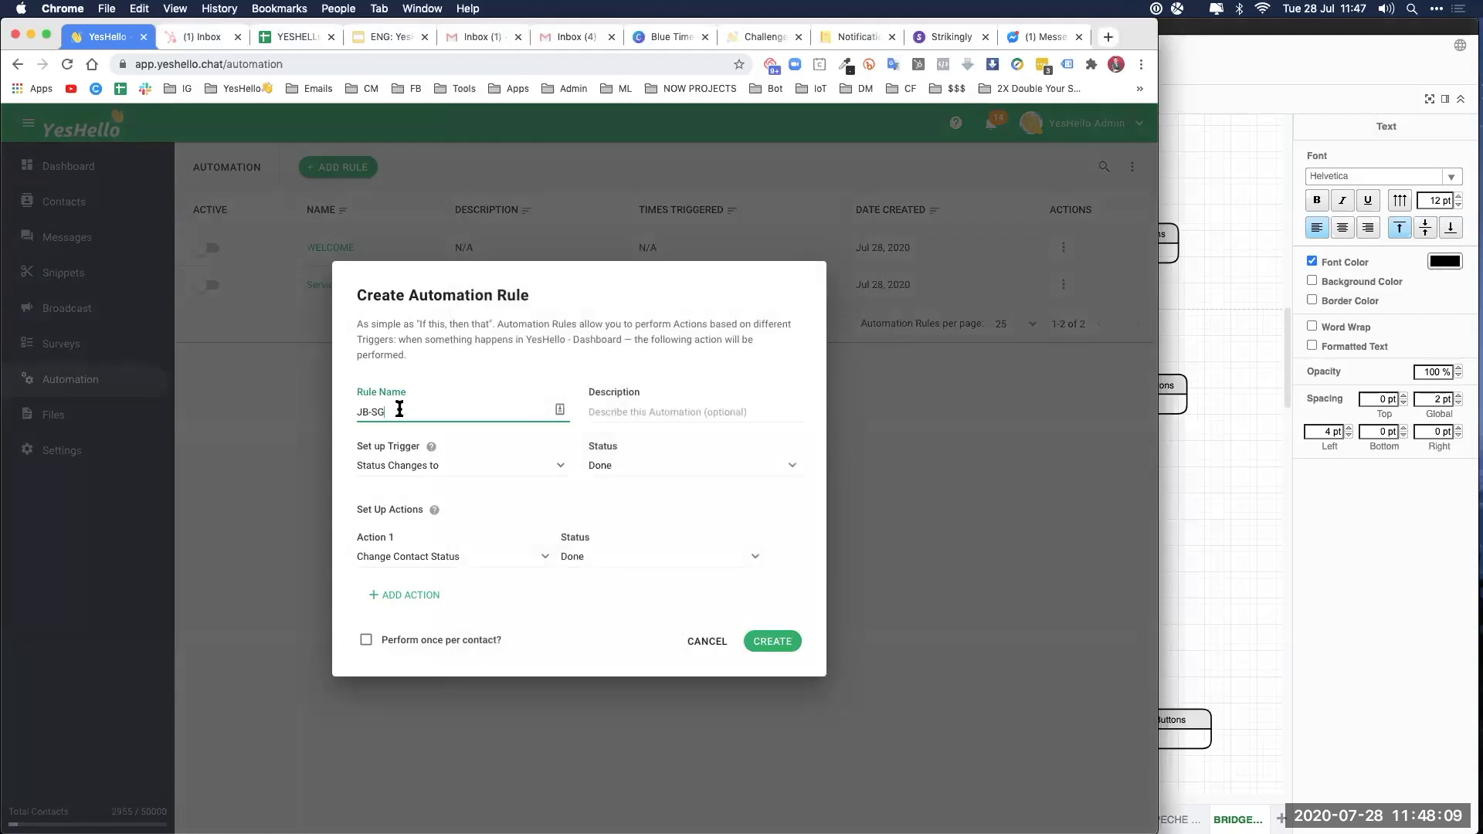
Step: Set the JB-SG rule's trigger to "Custom Field Changes to" with Service.Type as the custom field, checking the field in the draw.io flow
click(394, 469)
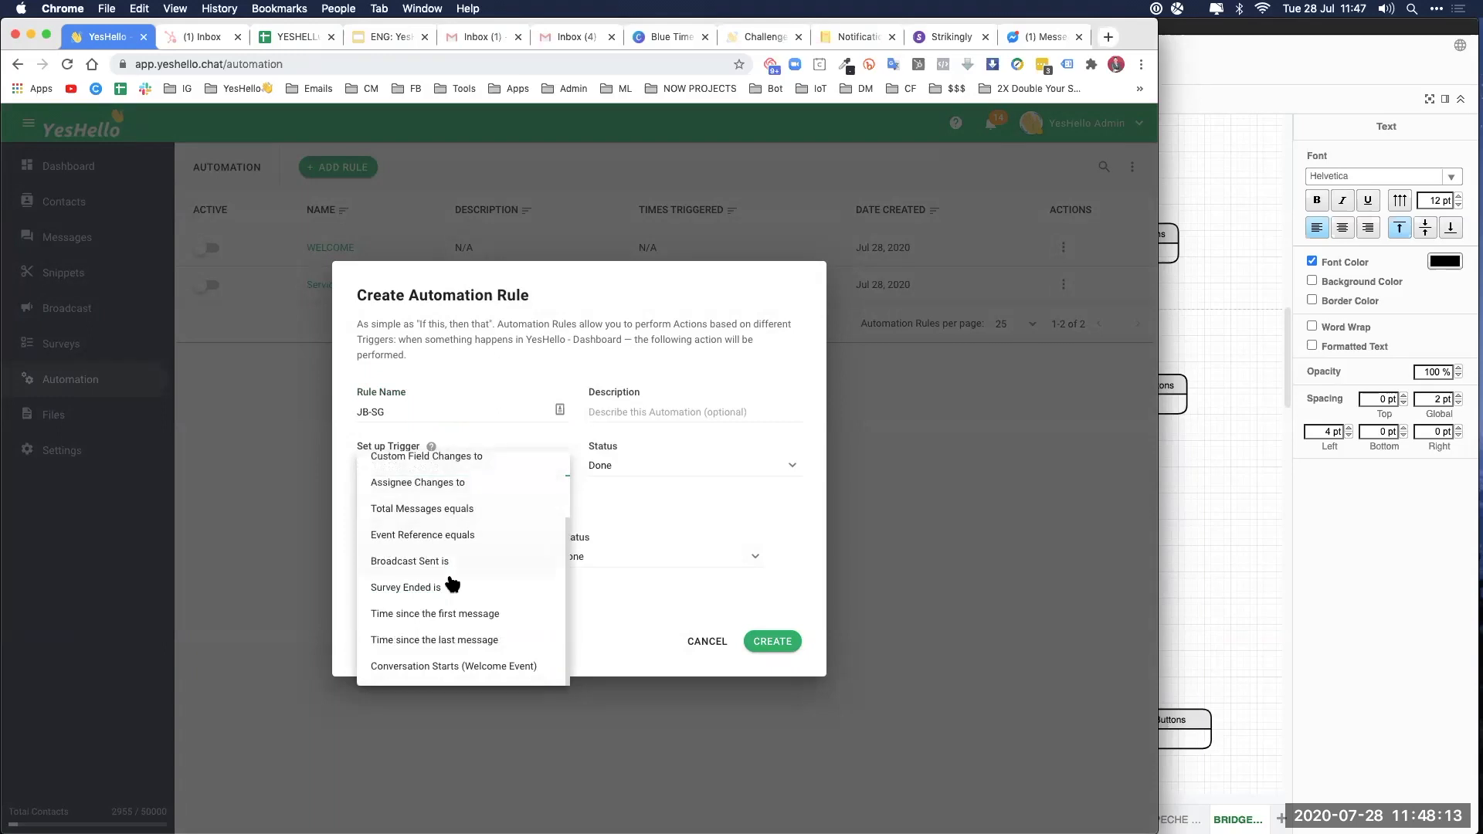
scroll(448, 529, up, 2)
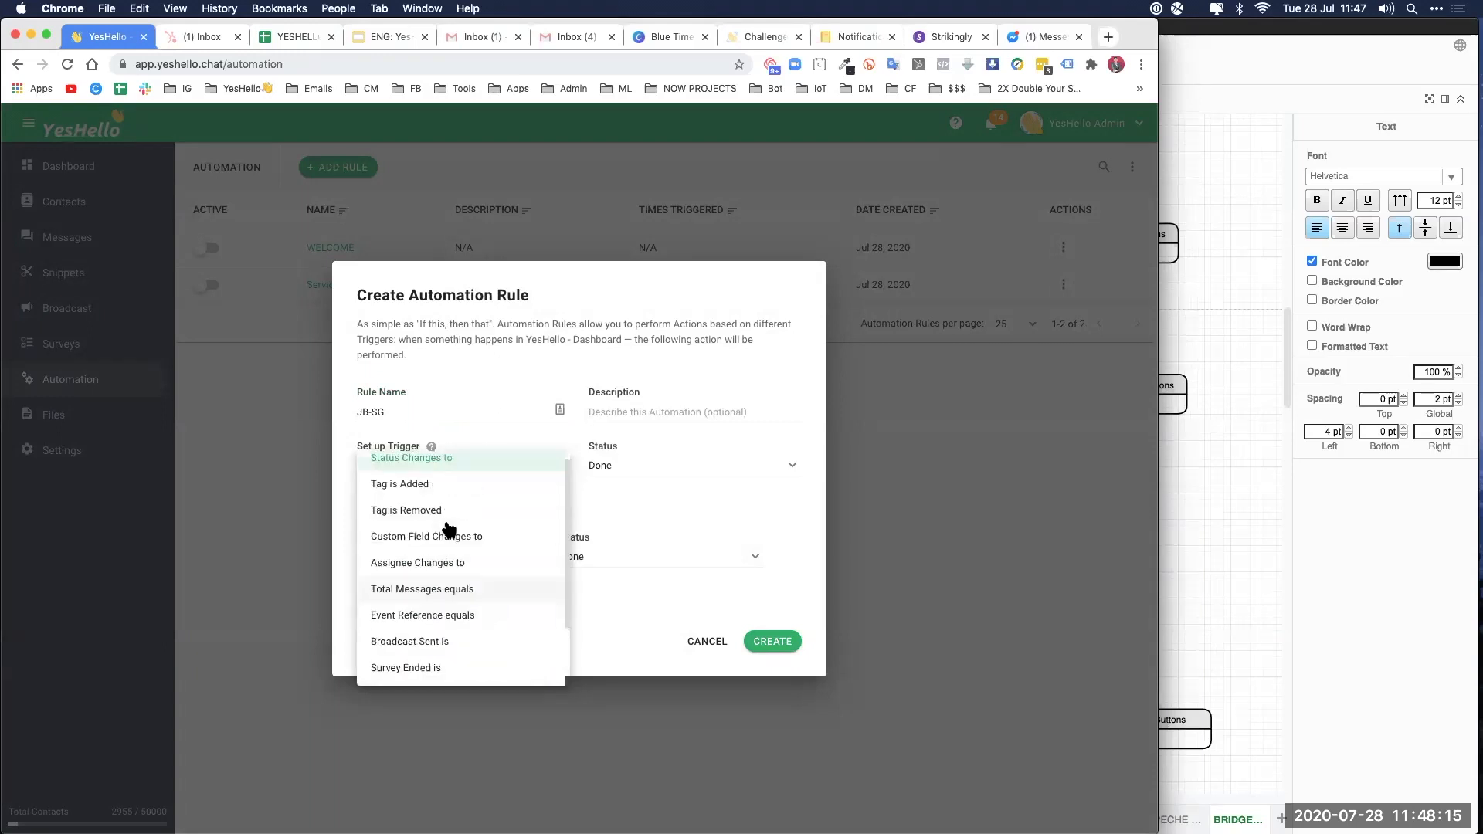
click(448, 534)
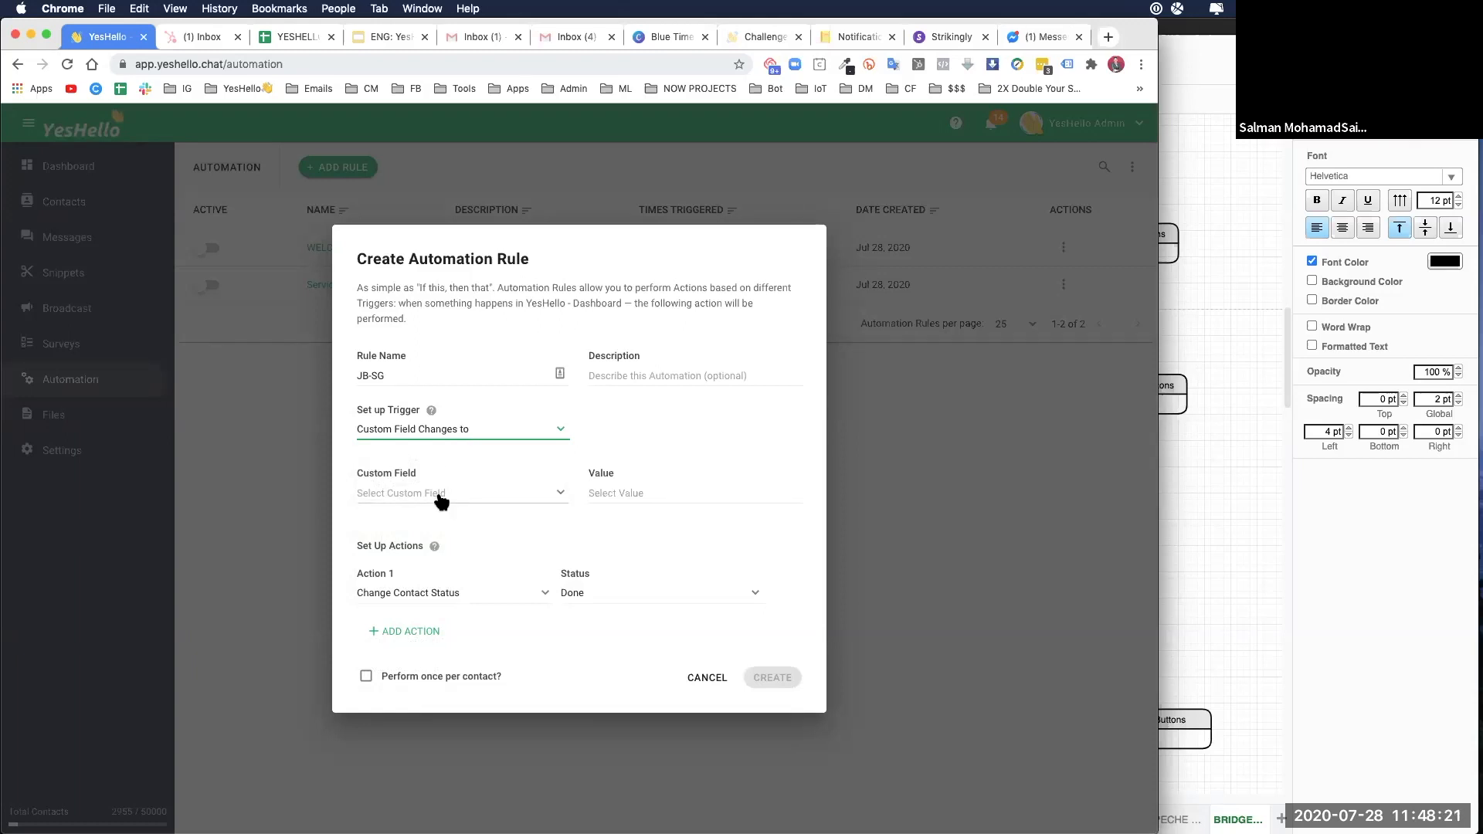
click(442, 500)
click(1165, 467)
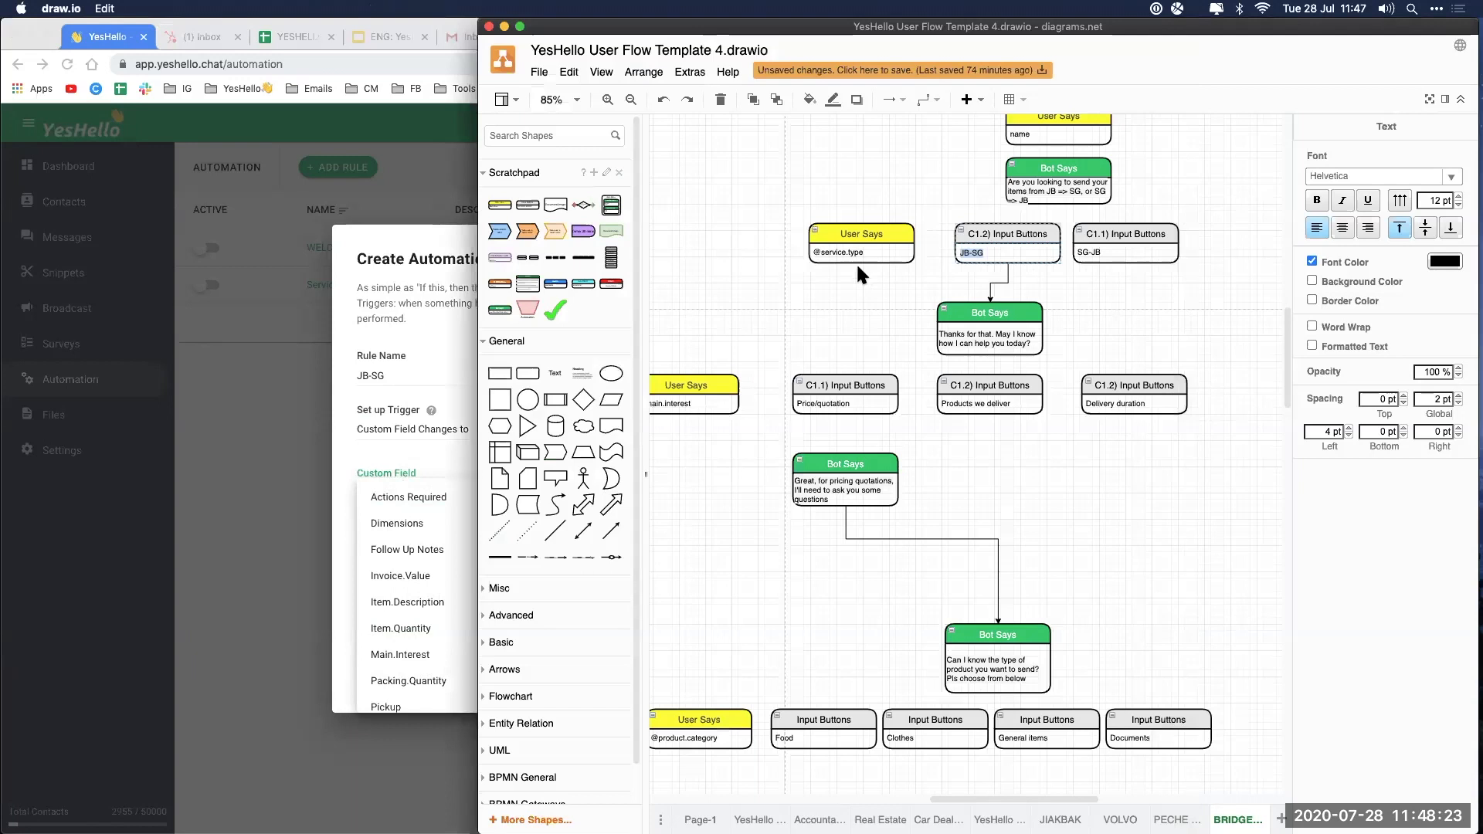
click(398, 445)
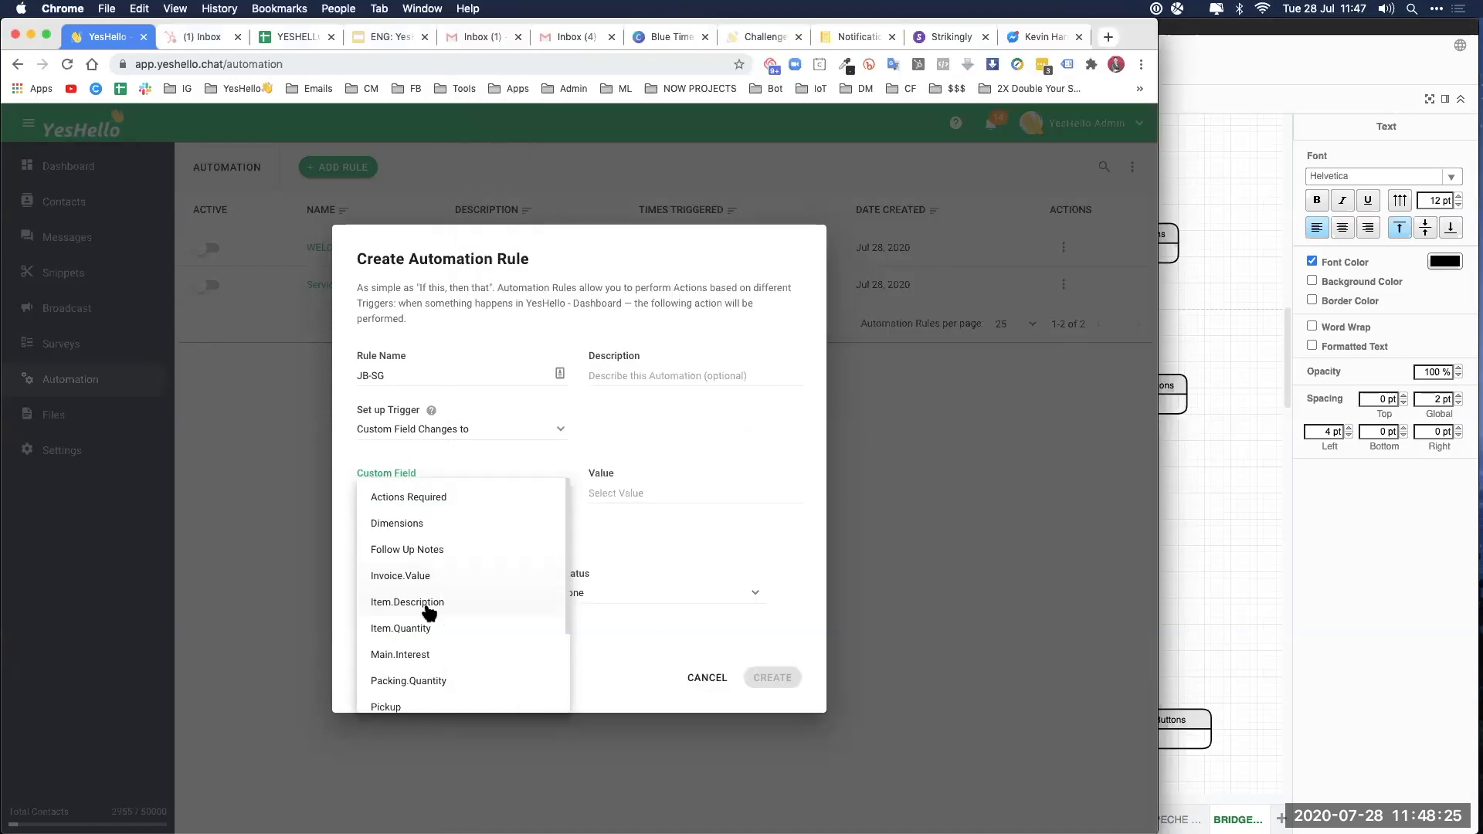
scroll(431, 626, down, 3)
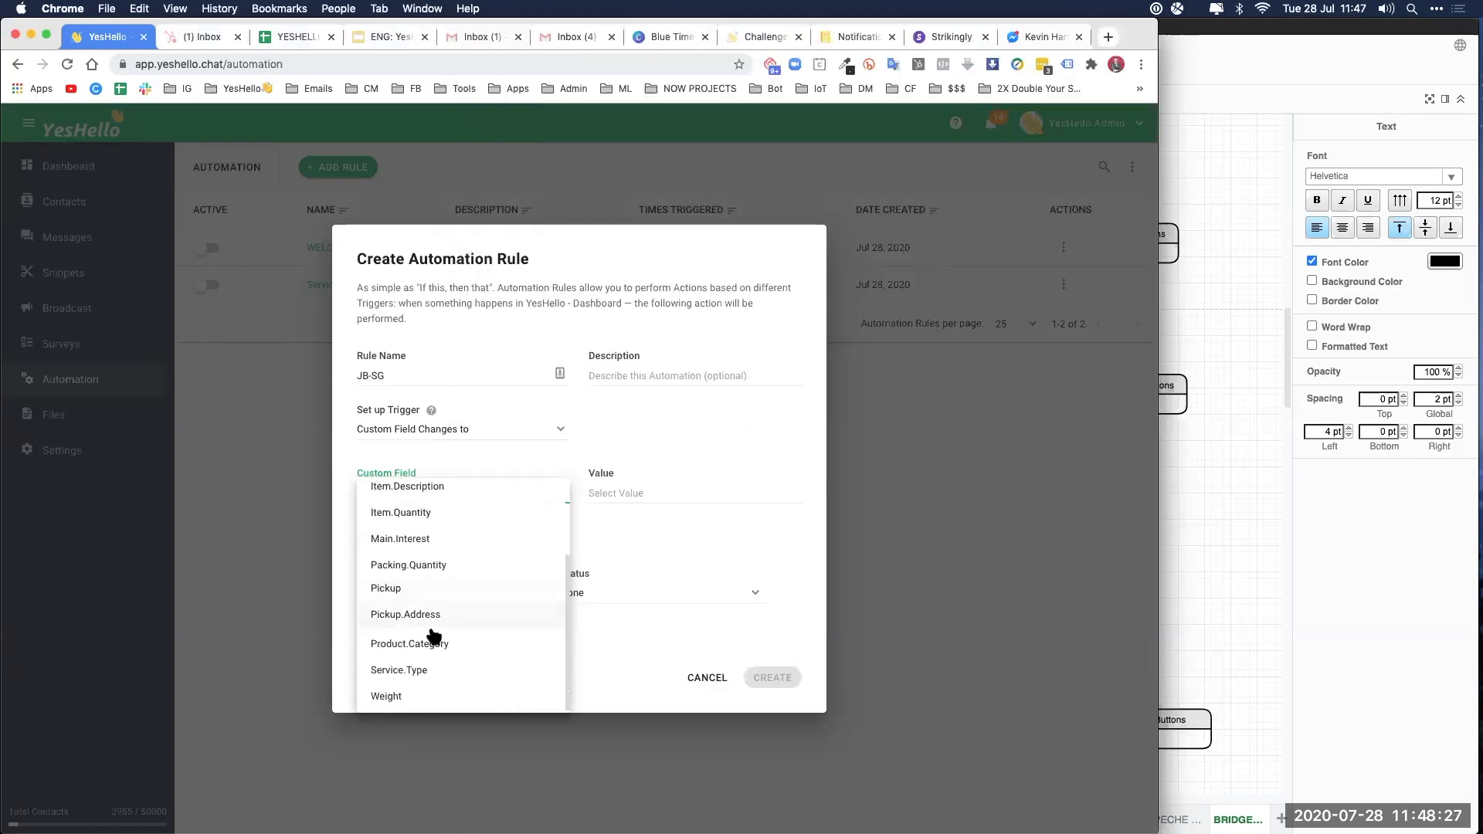
click(420, 668)
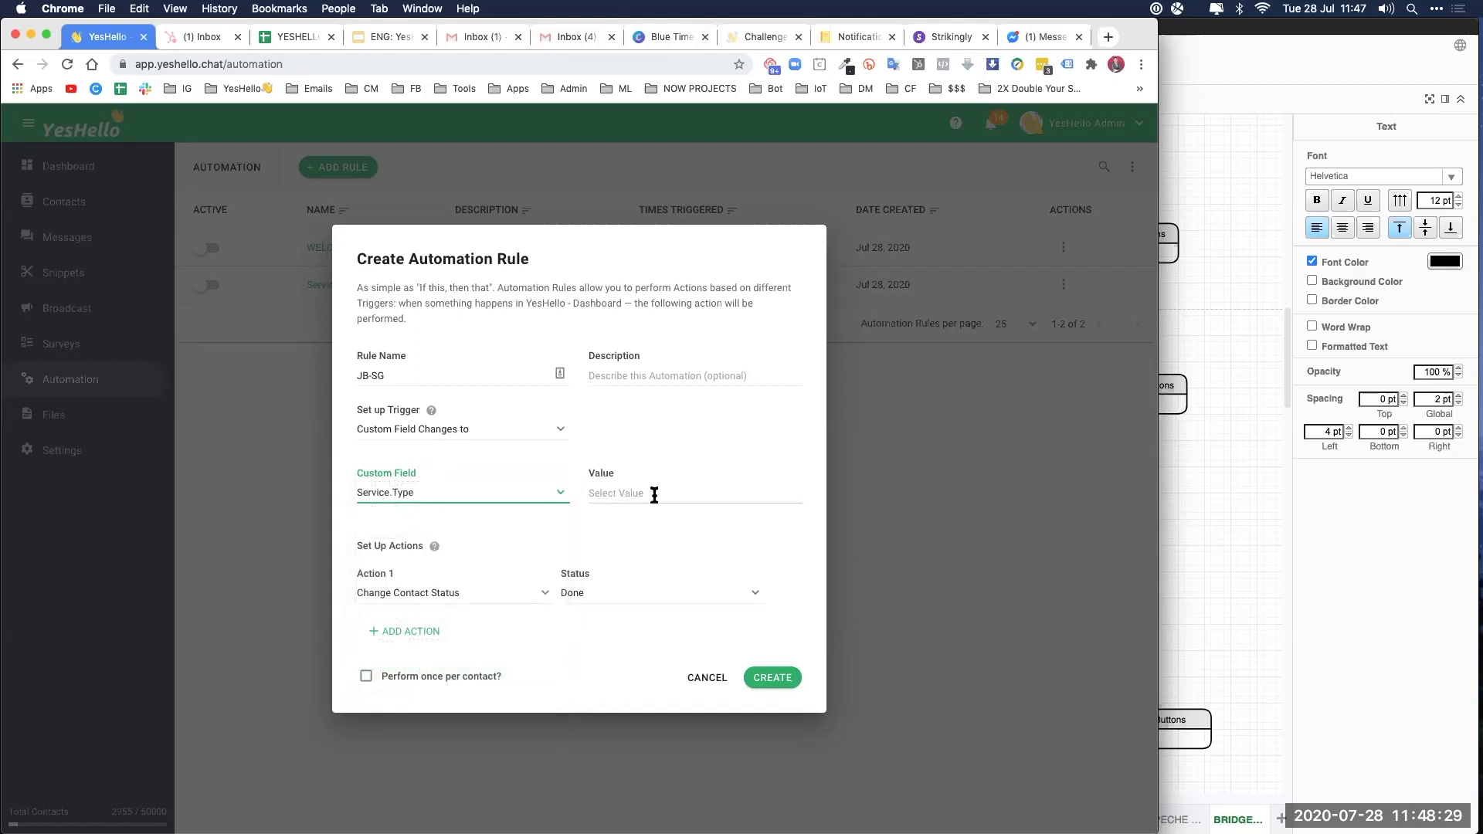
Step: Set the trigger value to JB-SG, copying the text from the matching input button in the draw.io flow
click(1229, 483)
click(976, 256)
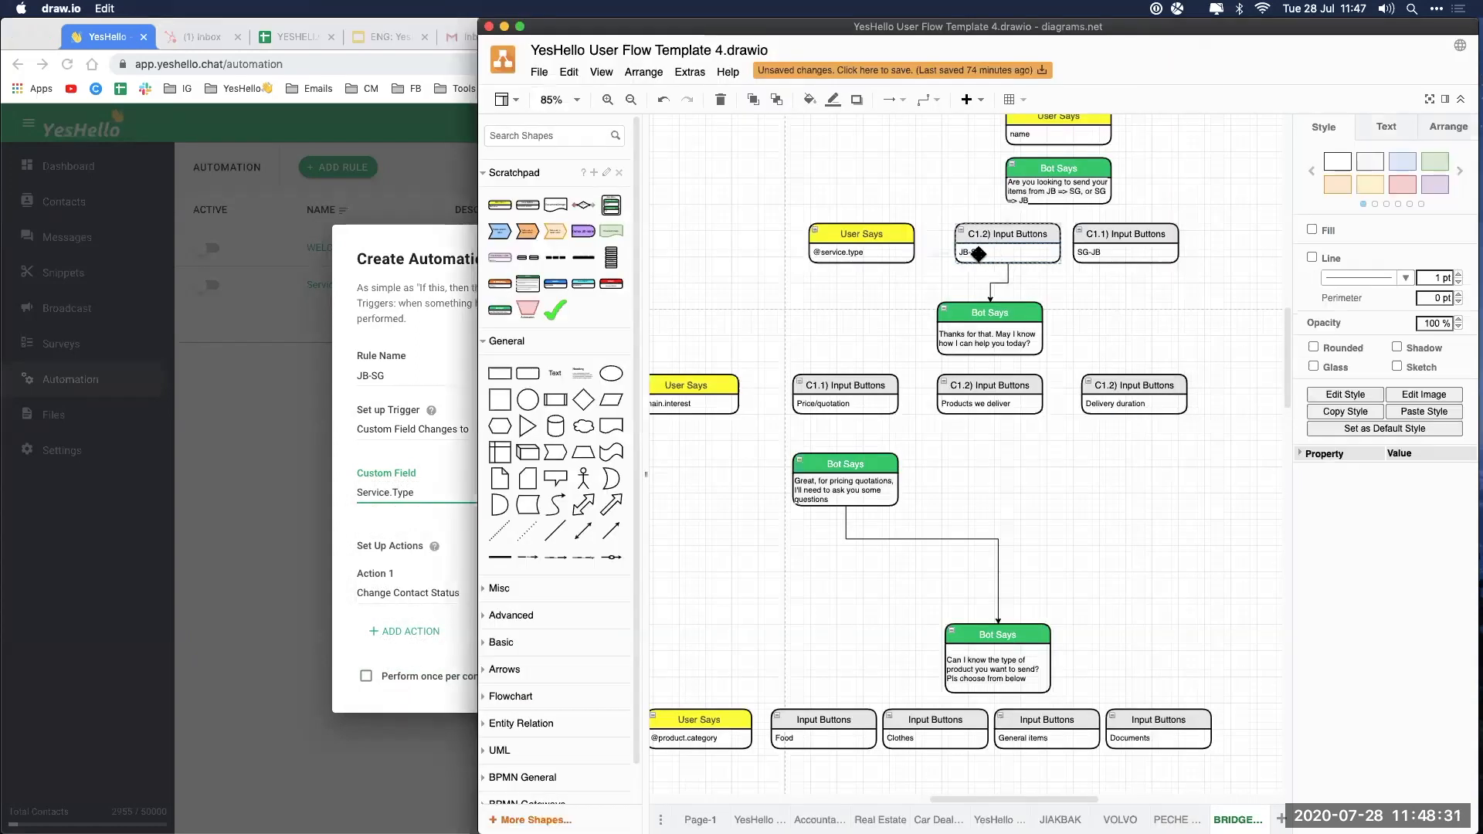
double_click(976, 255)
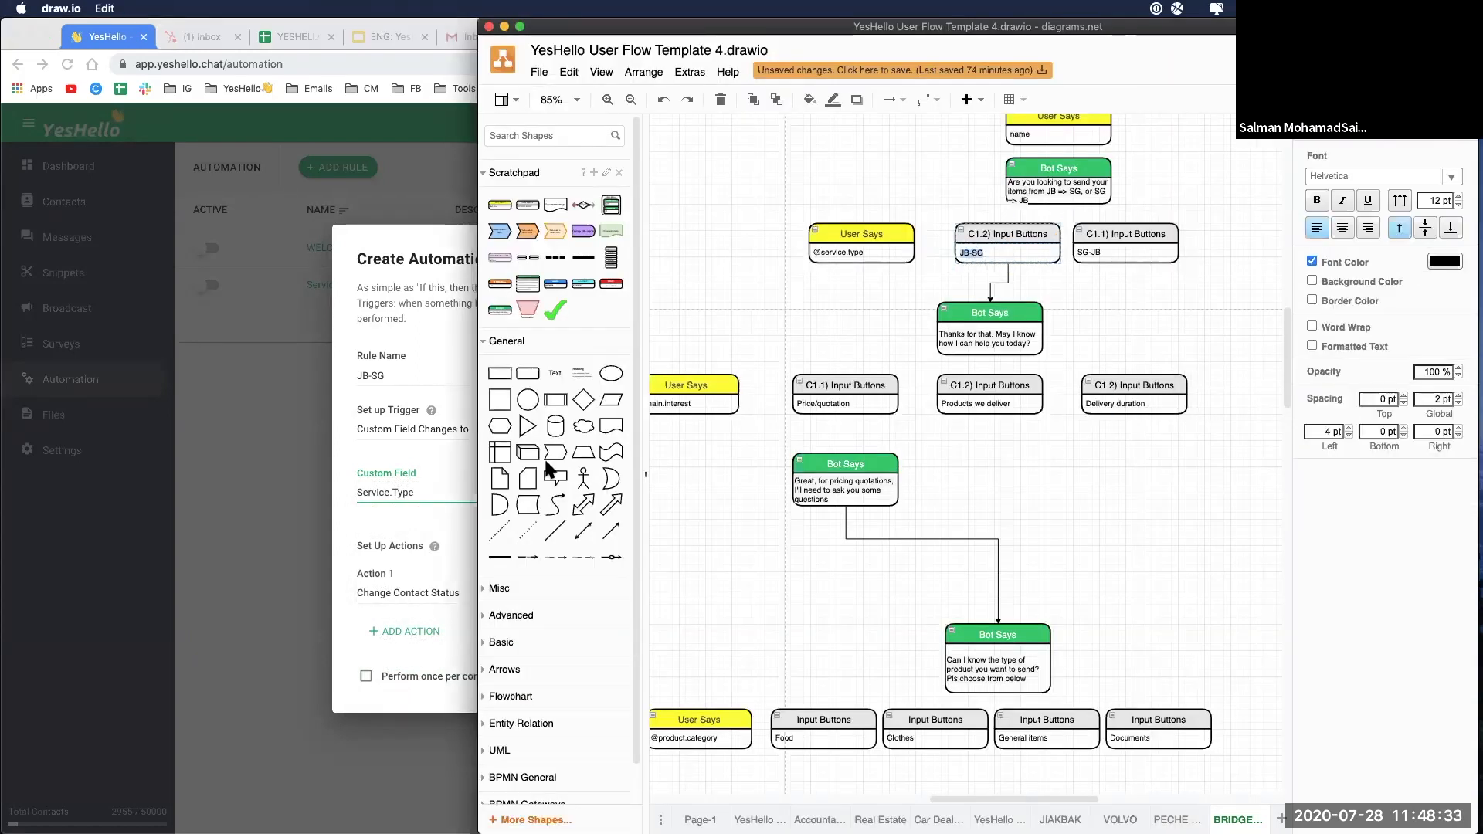
click(430, 526)
click(623, 492)
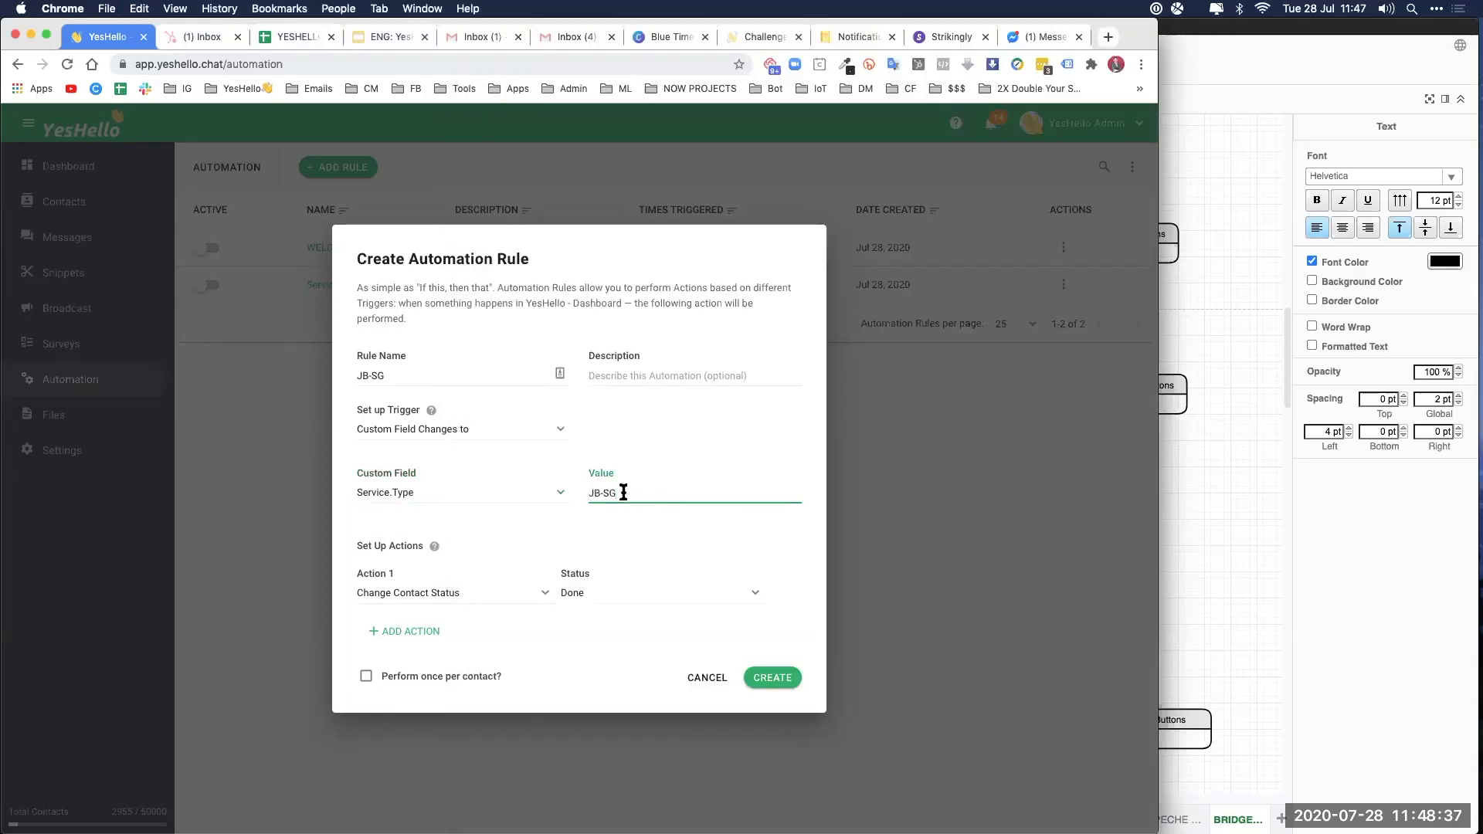
Step: Check the block following JB-SG in the draw.io flow and set the rule's first action to Send Survey in YesHello
click(1217, 475)
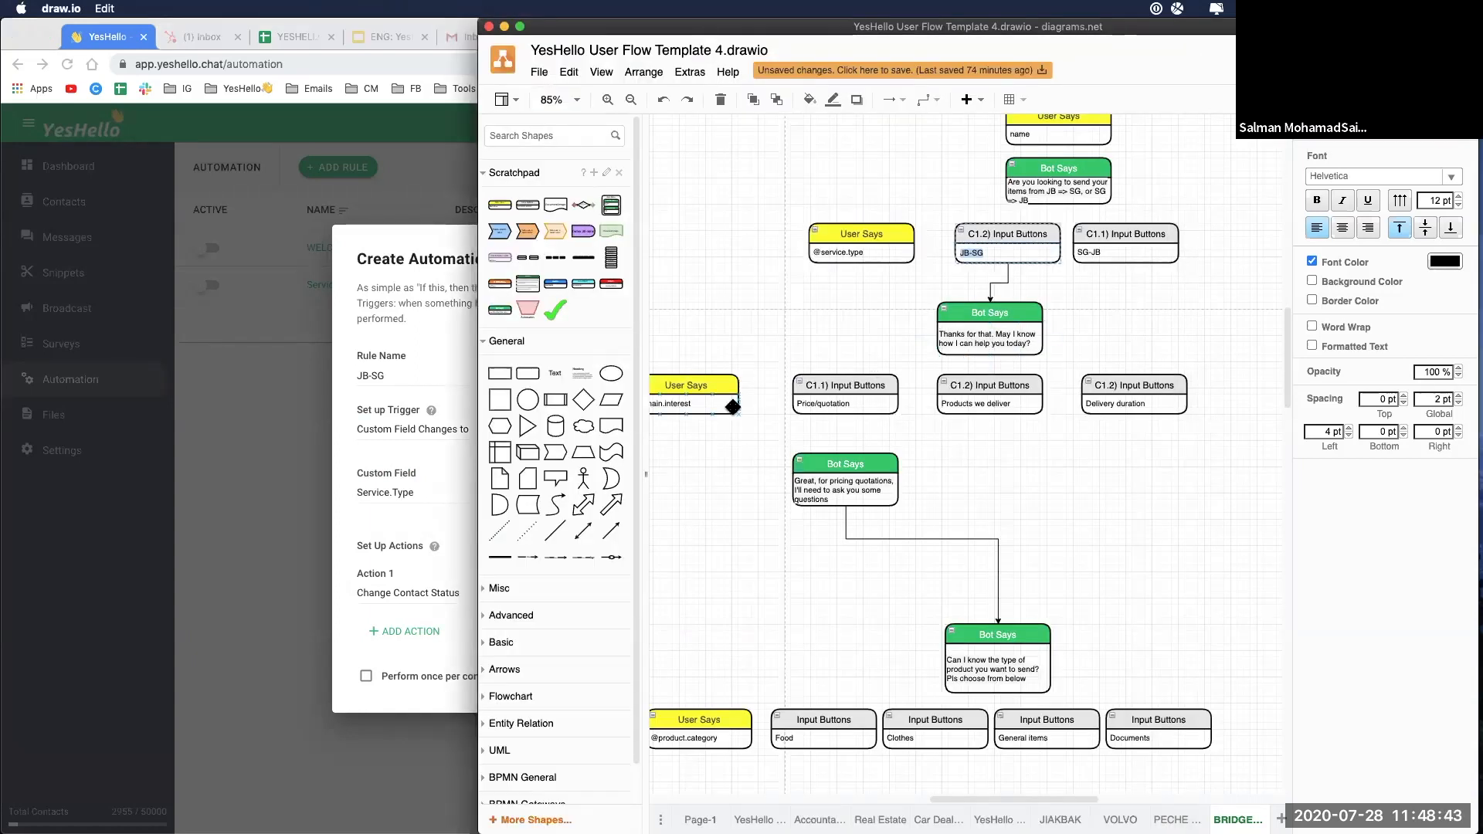
click(354, 535)
click(480, 589)
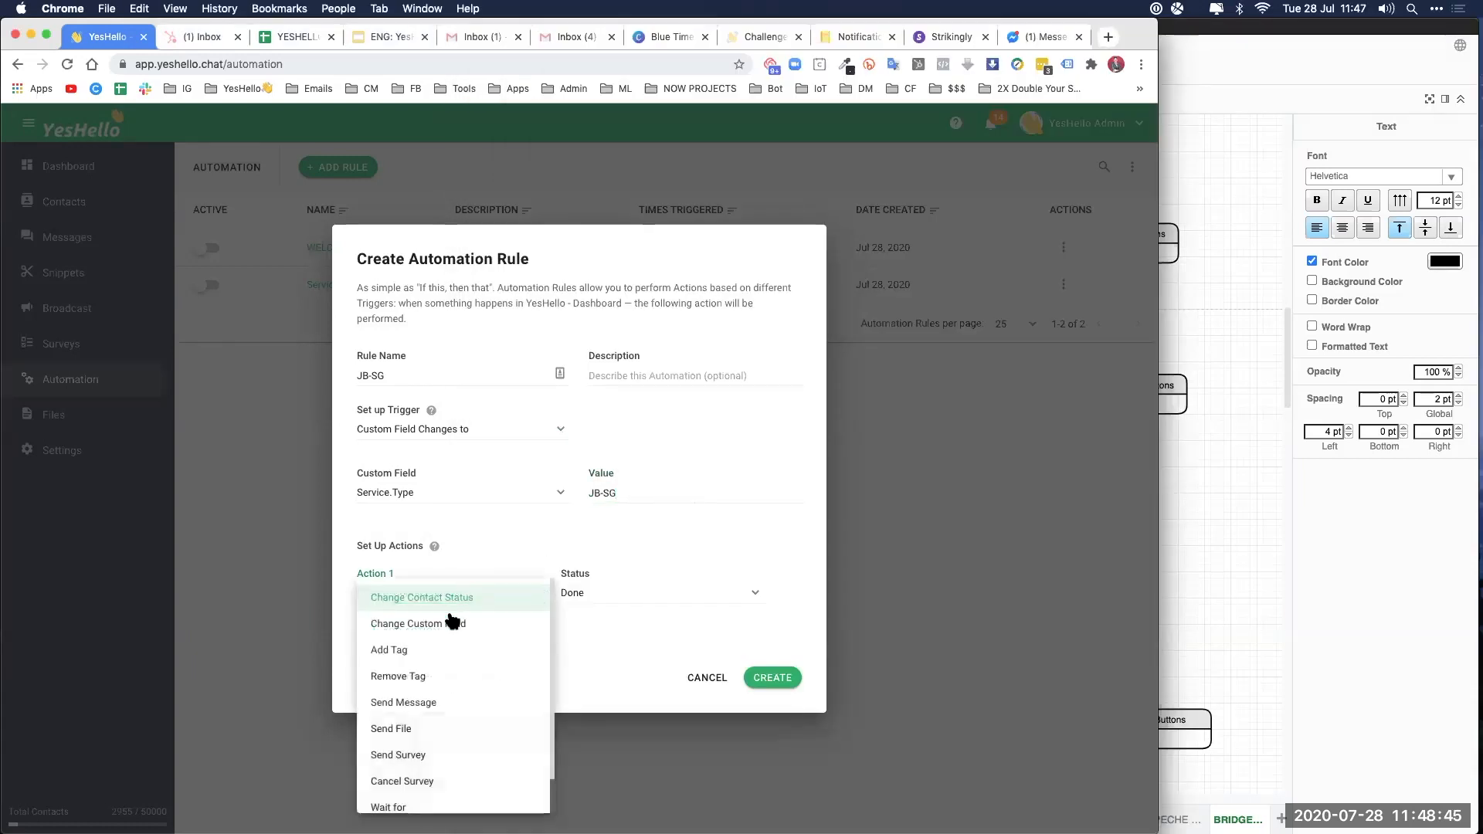
click(390, 755)
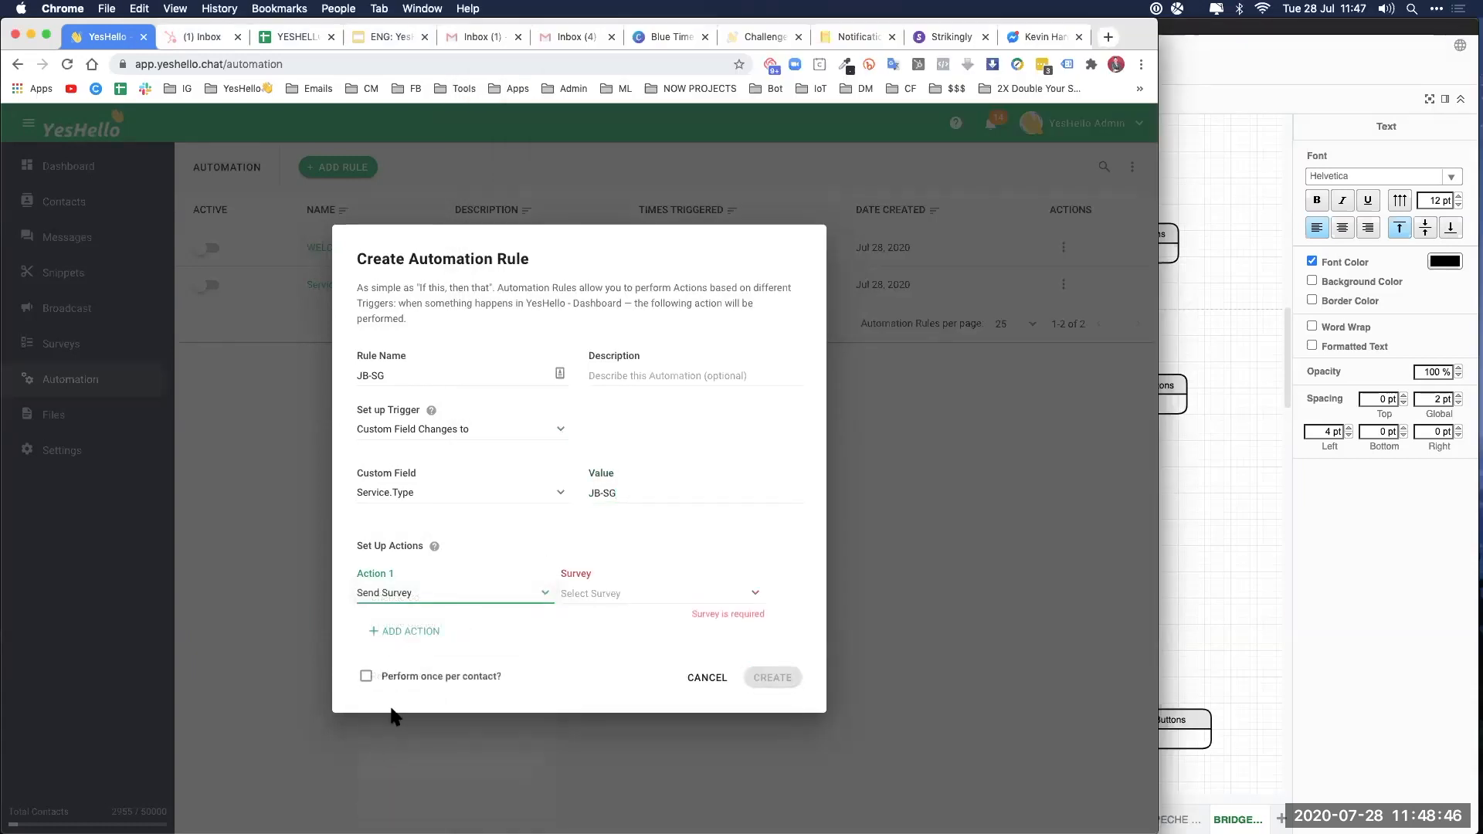
Step: Choose "How I can help you today?" as the survey to send, consulting the draw.io flow for the matching question
click(604, 596)
scroll(659, 664, down, 2)
scroll(659, 670, down, 1)
scroll(659, 674, up, 1)
scroll(659, 675, up, 3)
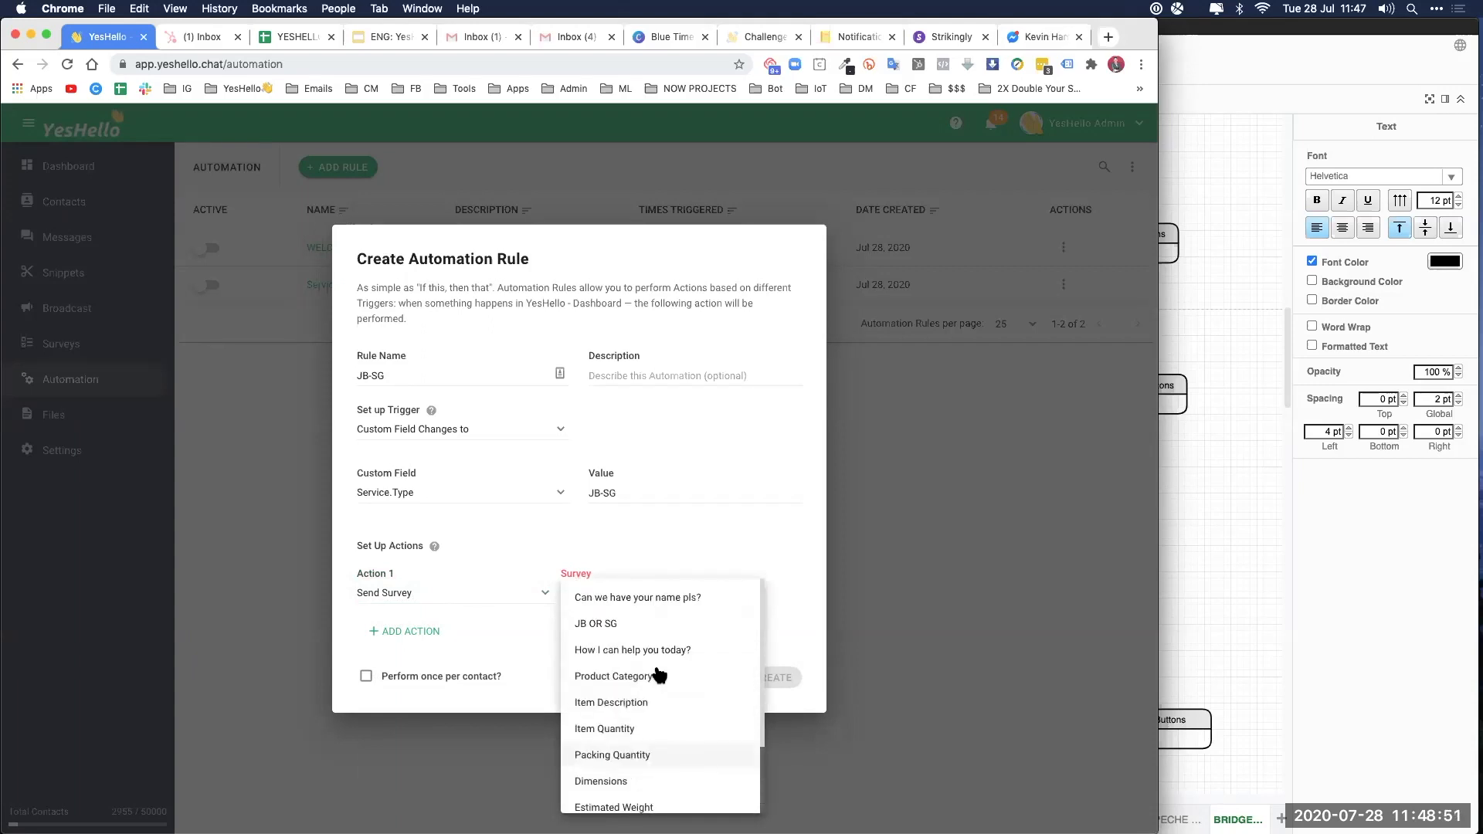
scroll(659, 674, down, 3)
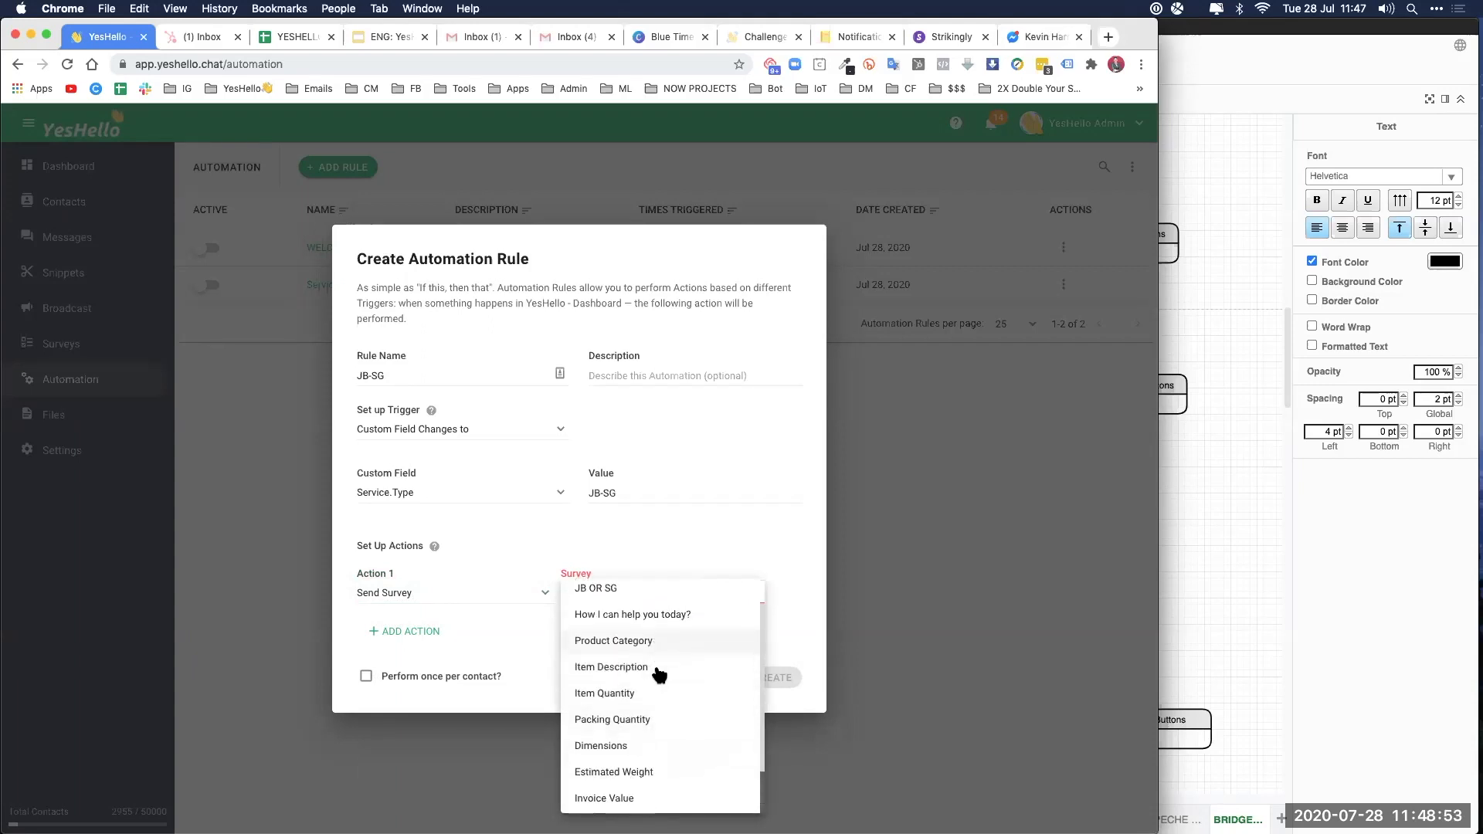
scroll(659, 675, up, 1)
click(1195, 498)
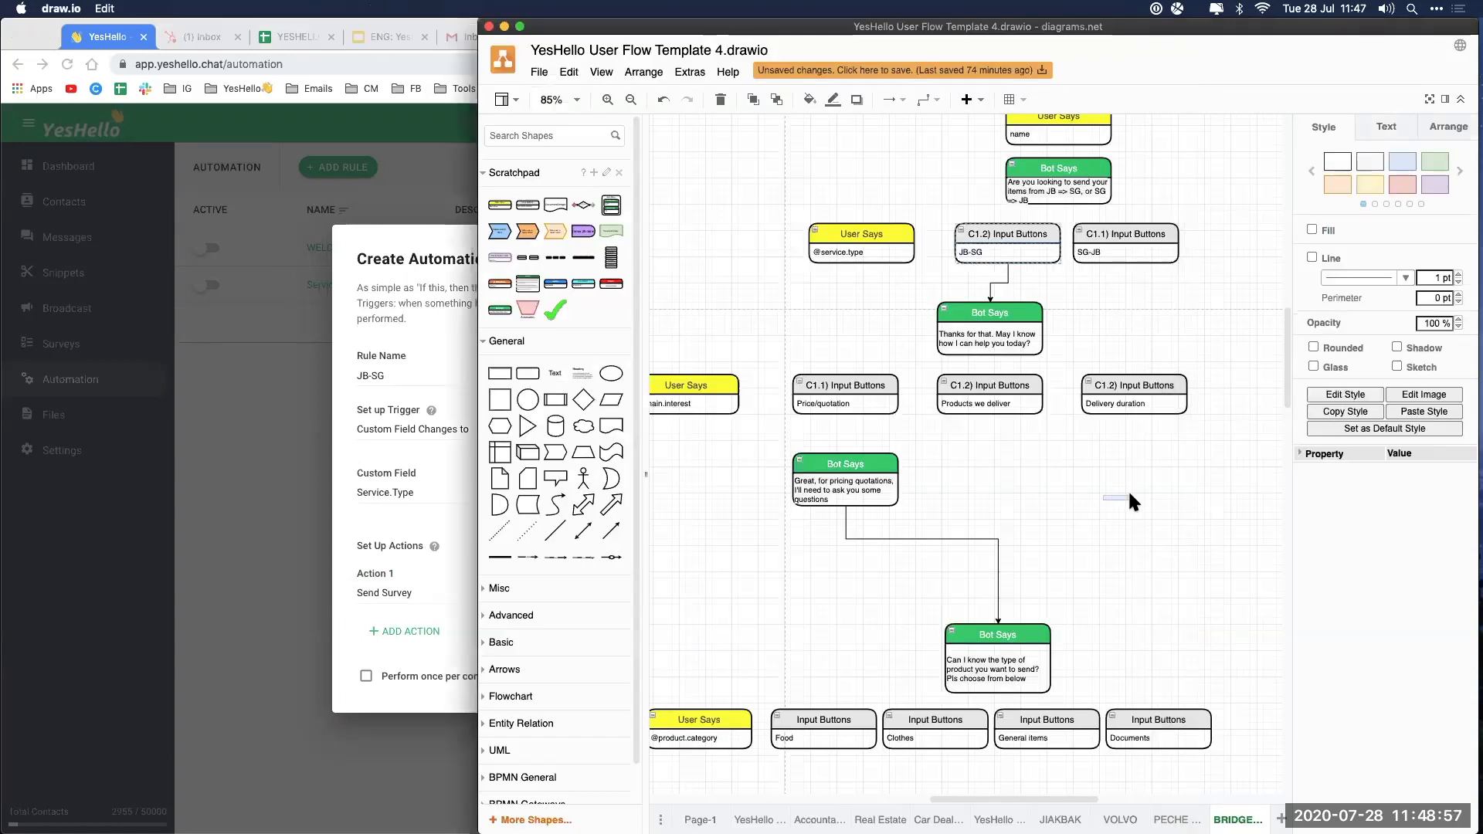
scroll(1037, 481, left, 1)
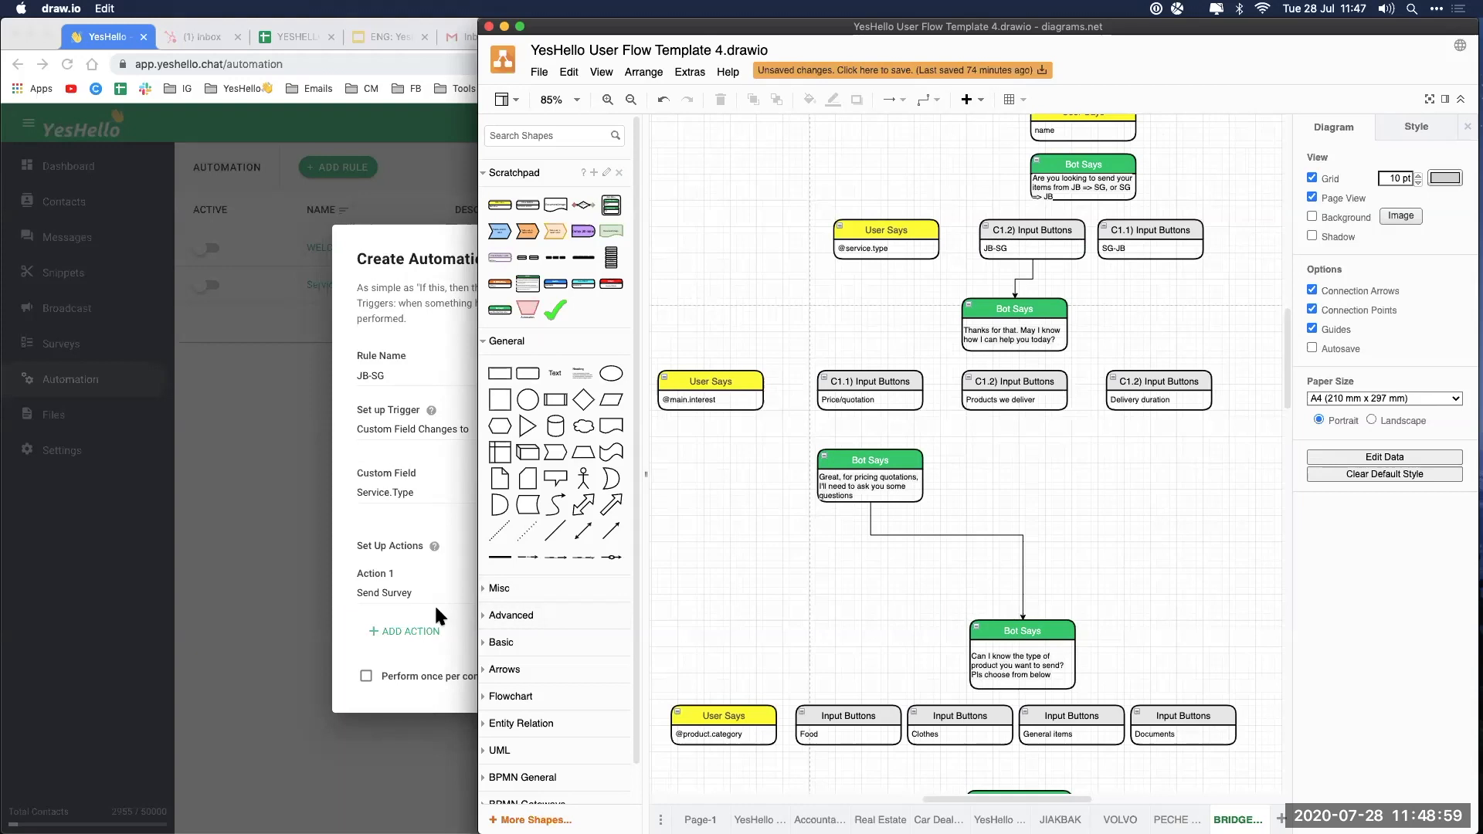
click(434, 607)
scroll(656, 703, up, 3)
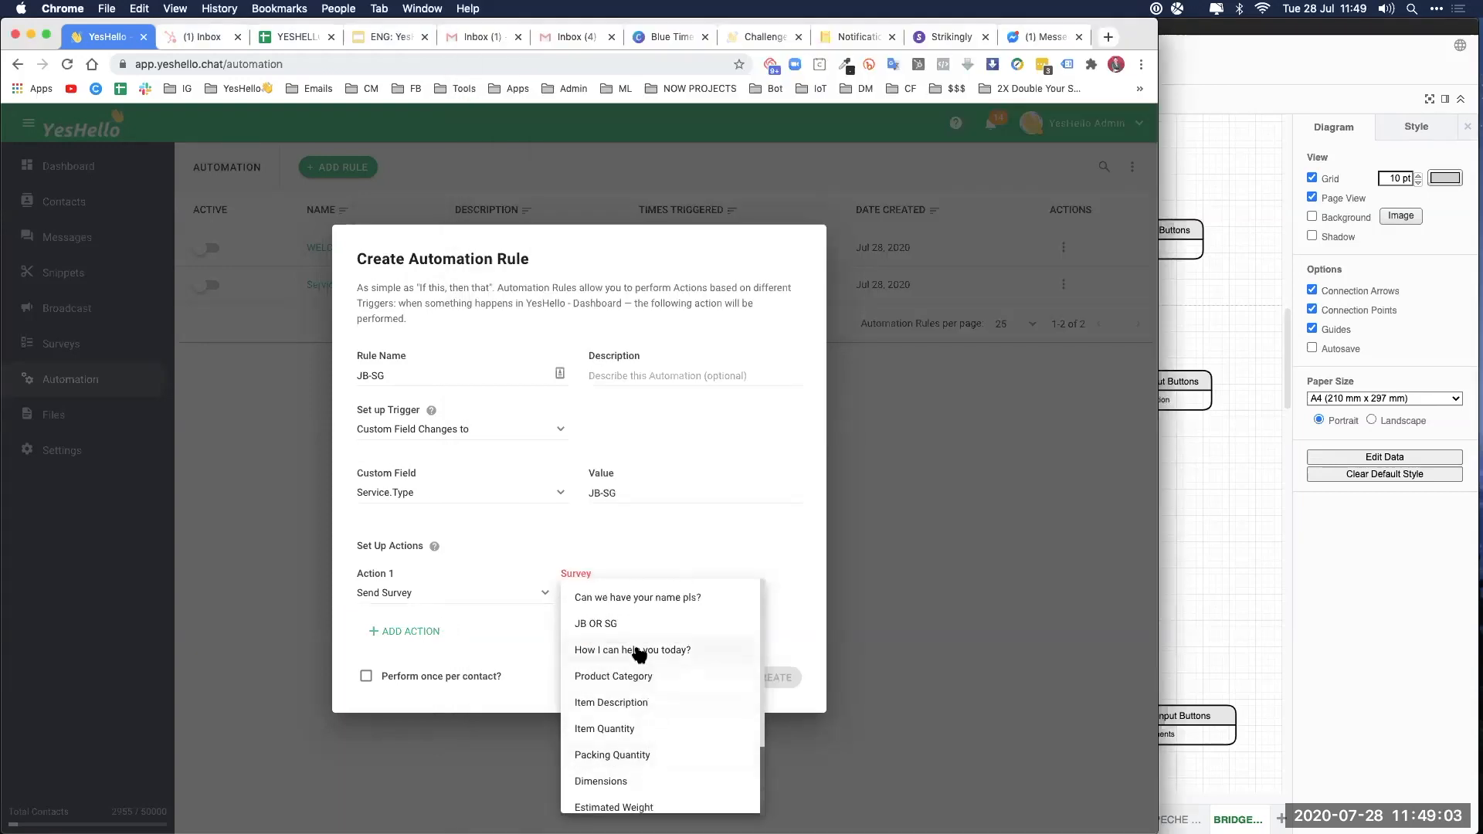
click(638, 651)
Step: Create the JB-SG rule, glance at the main interest block in draw.io, and deactivate the rule in the YesHello automation list
click(772, 678)
click(1221, 540)
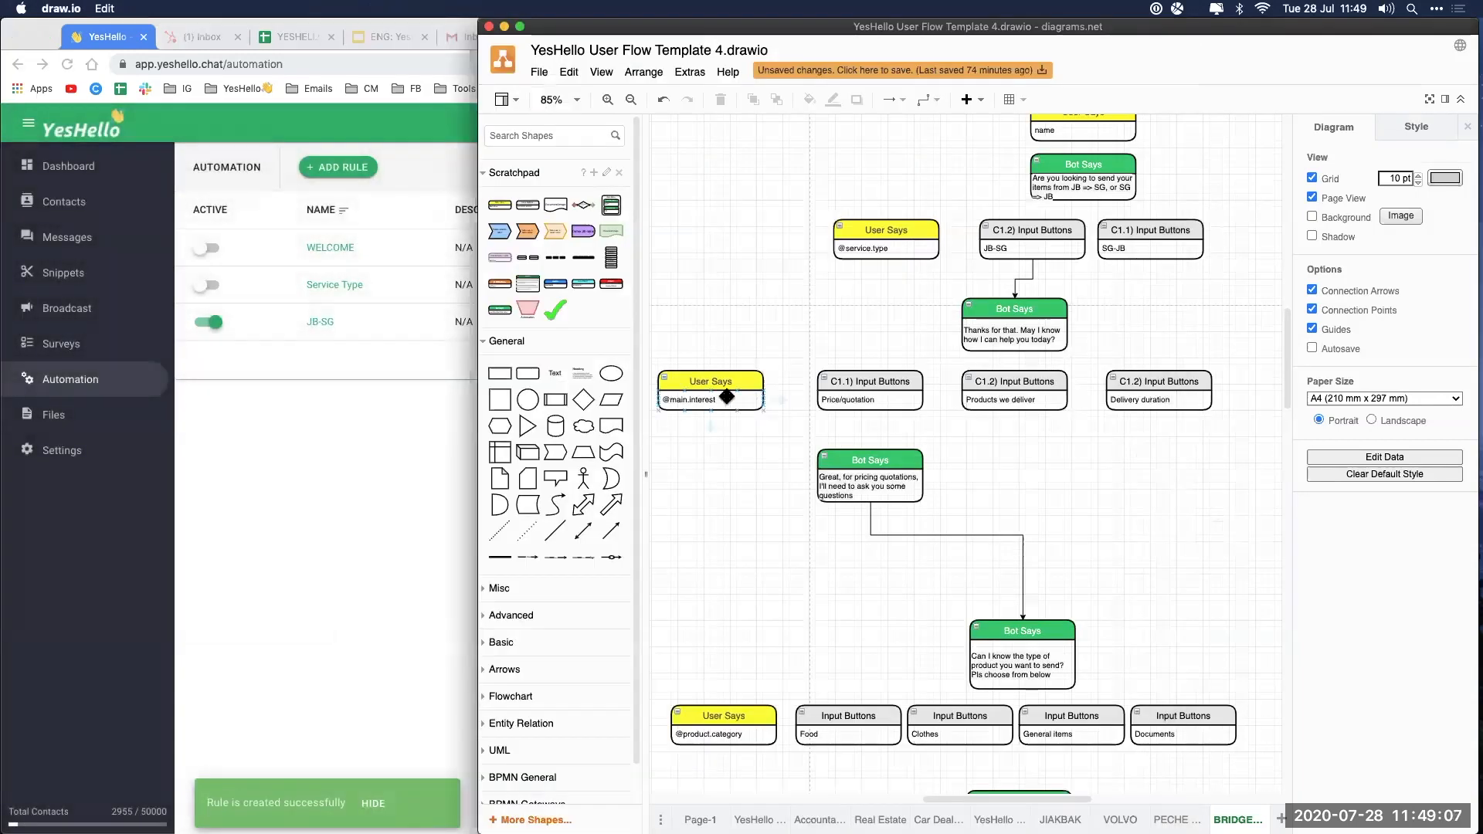
click(285, 511)
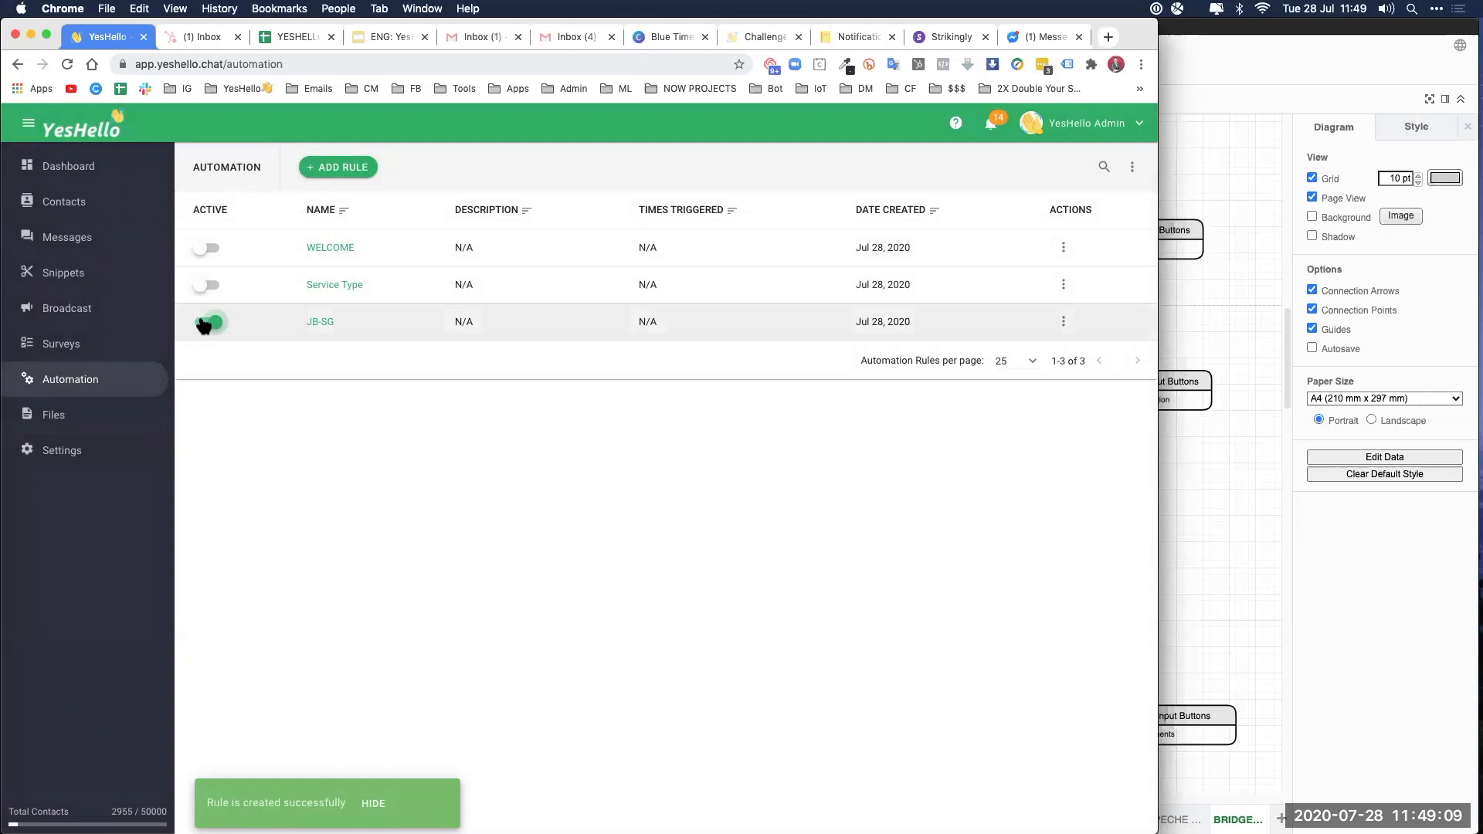
Step: Rename the survey that asks "Thanks for that. May I know how I can help you today?" to "Main Interest" and save it
click(64, 344)
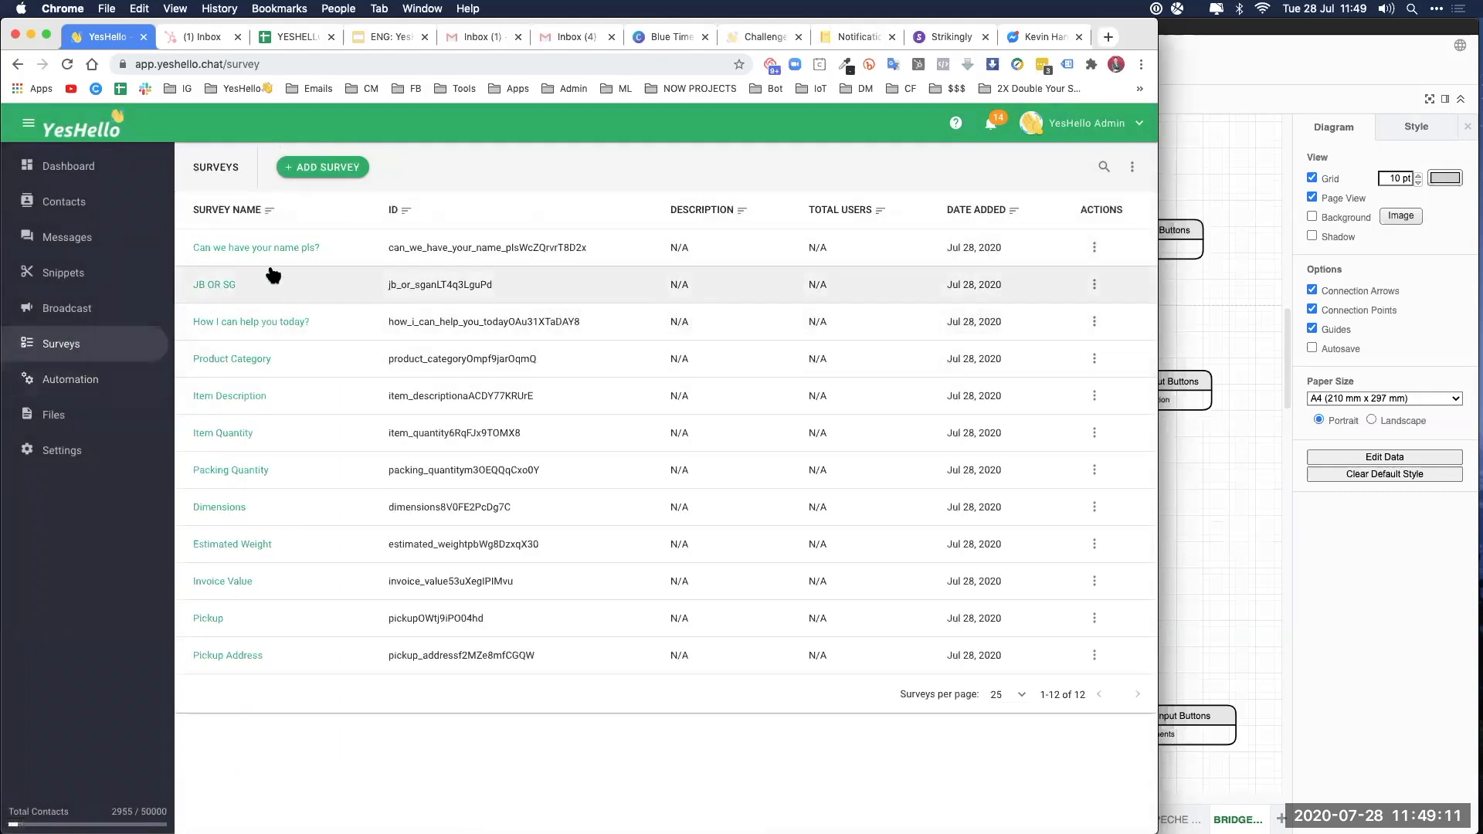
click(1093, 329)
click(1101, 382)
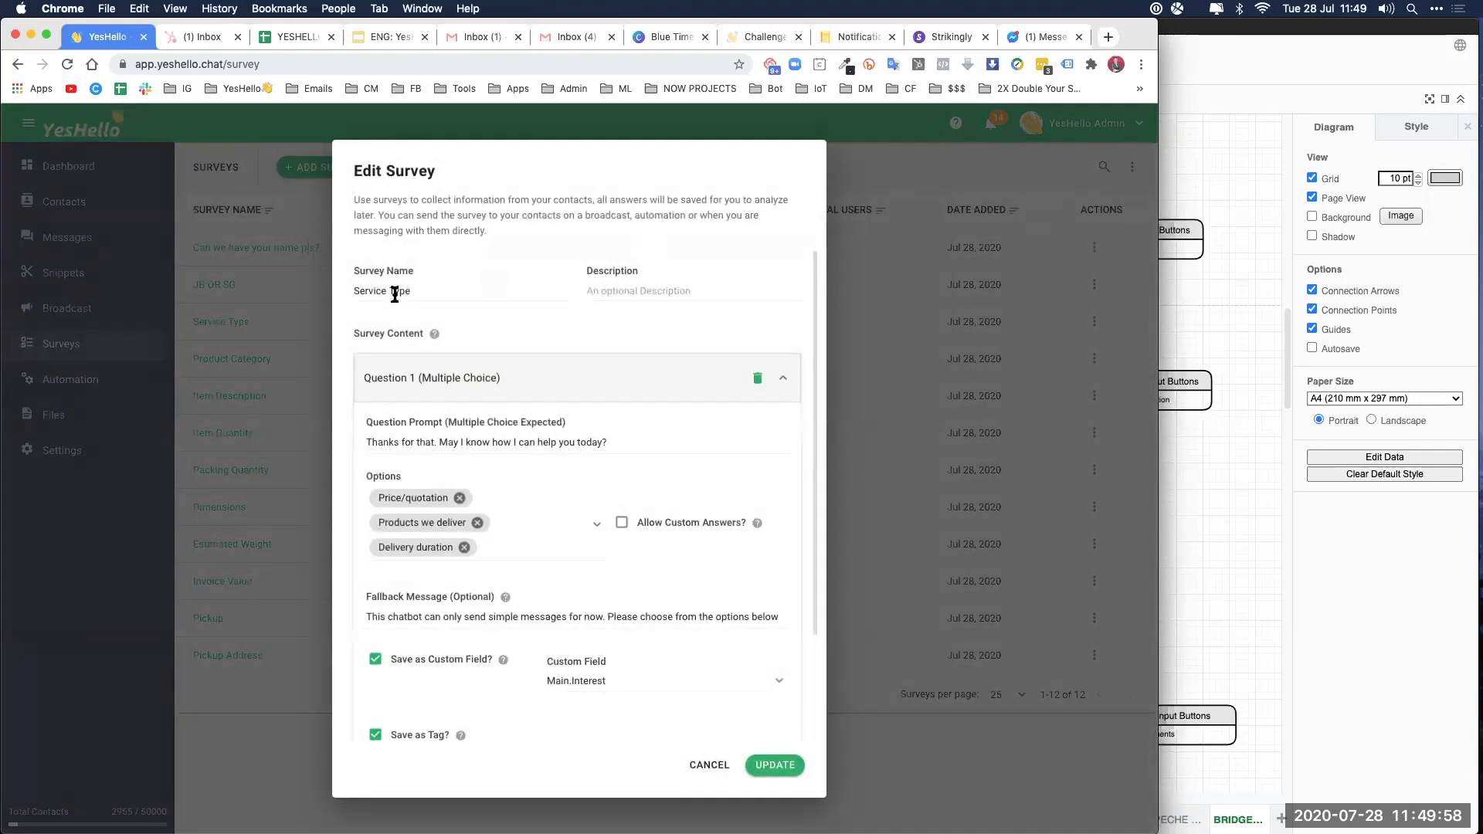
triple_click(395, 294)
text(Main Interest)
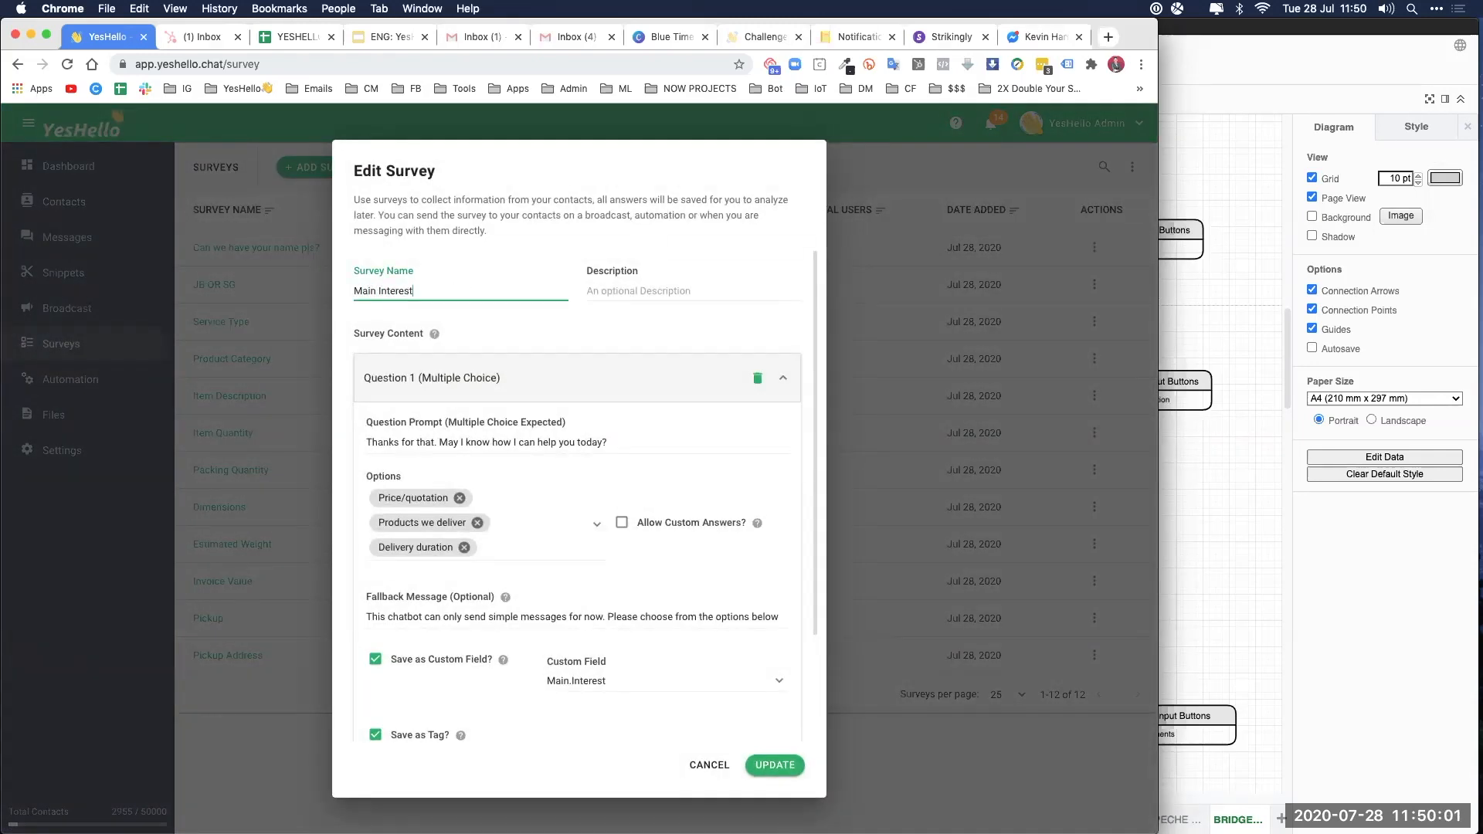
click(765, 764)
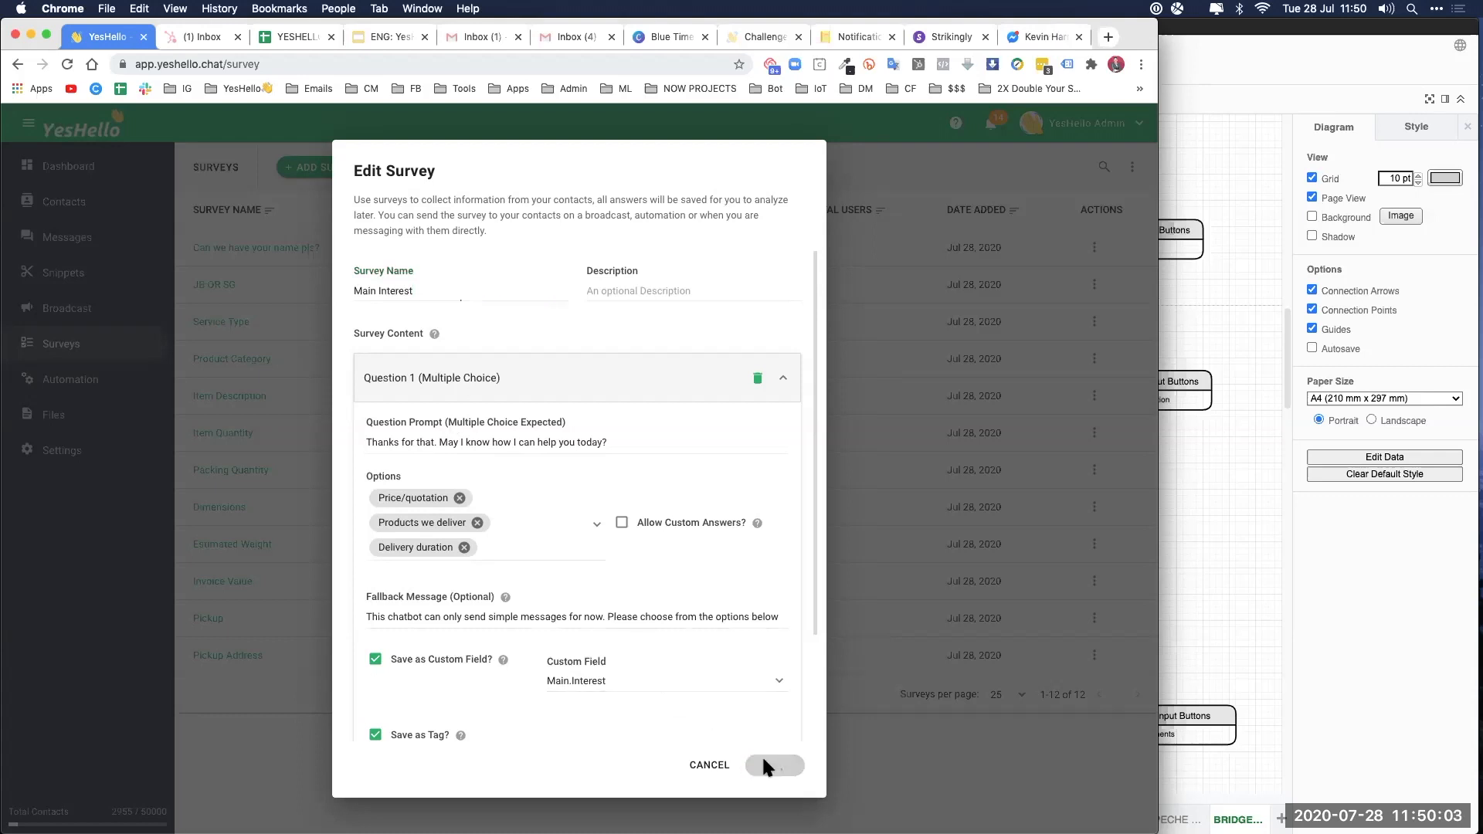
Step: Reopen the JB-SG automation rule, compare its Send Survey action with the draw.io flow, and save the rule
click(68, 381)
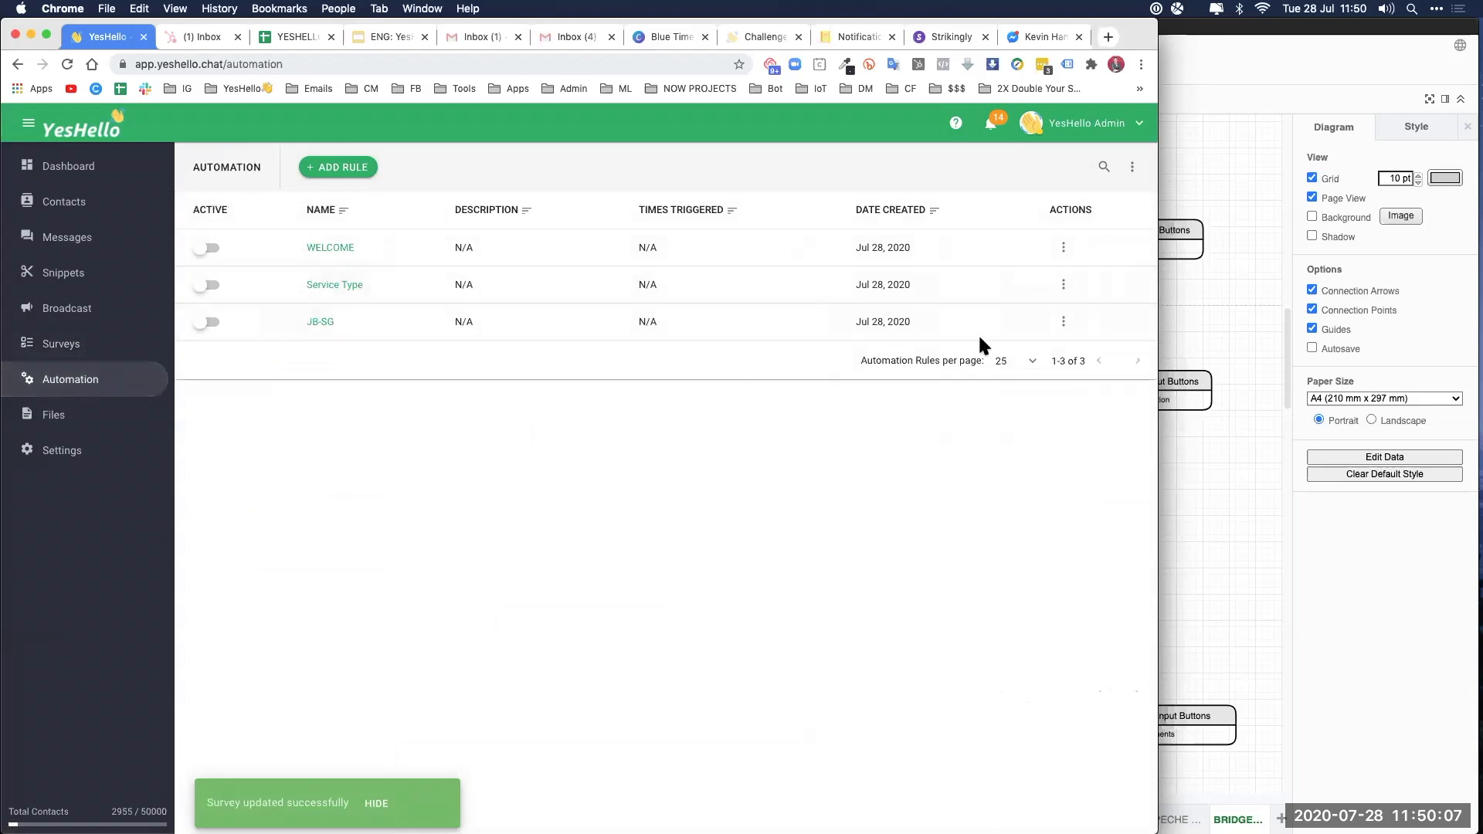
click(1064, 322)
click(1060, 380)
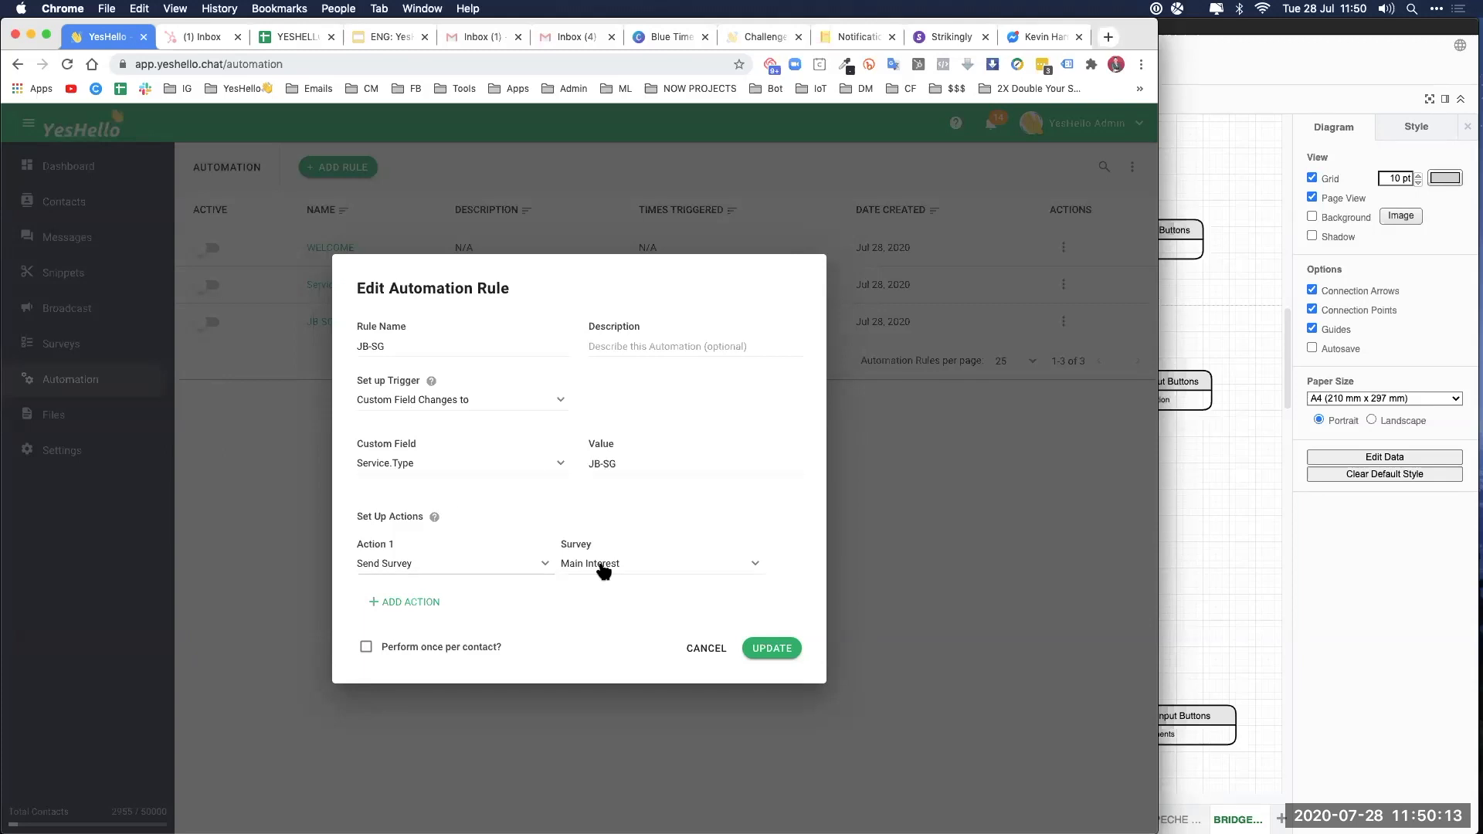
key(super+Tab)
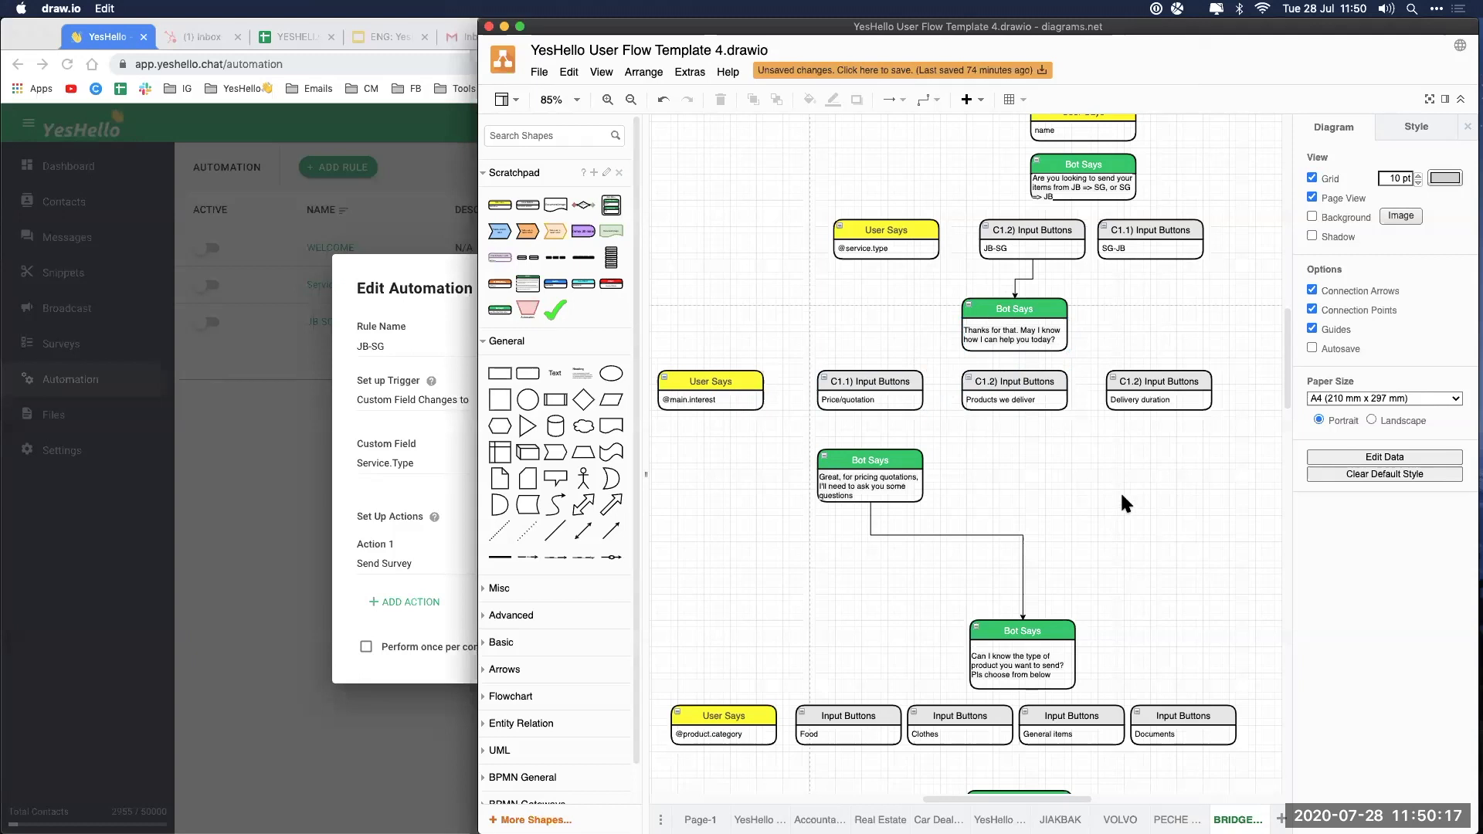
click(444, 614)
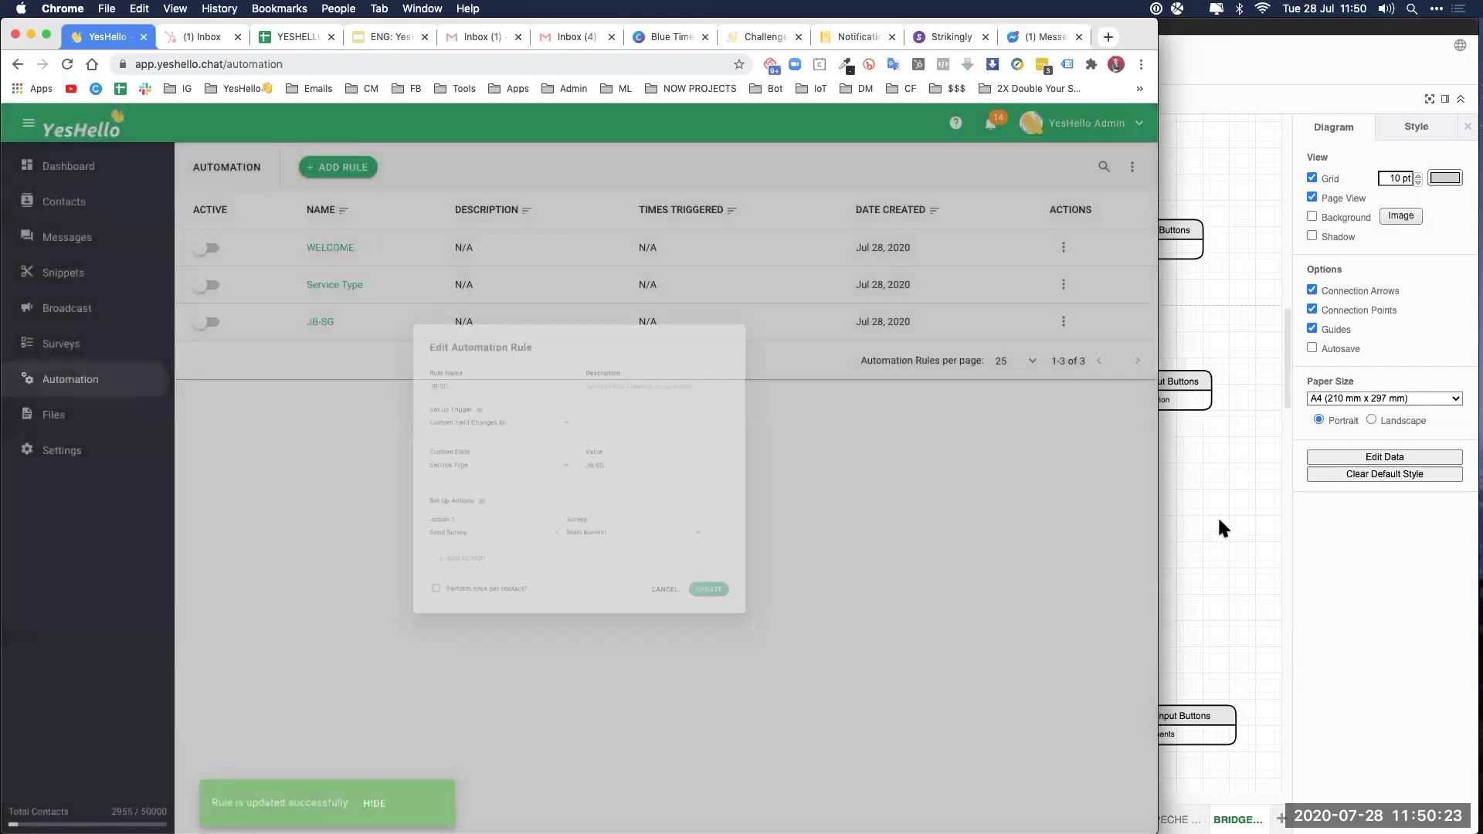
Step: Examine the draw.io flow from the main interest question and its three answer buttons down to the product category question
click(1218, 516)
click(1013, 327)
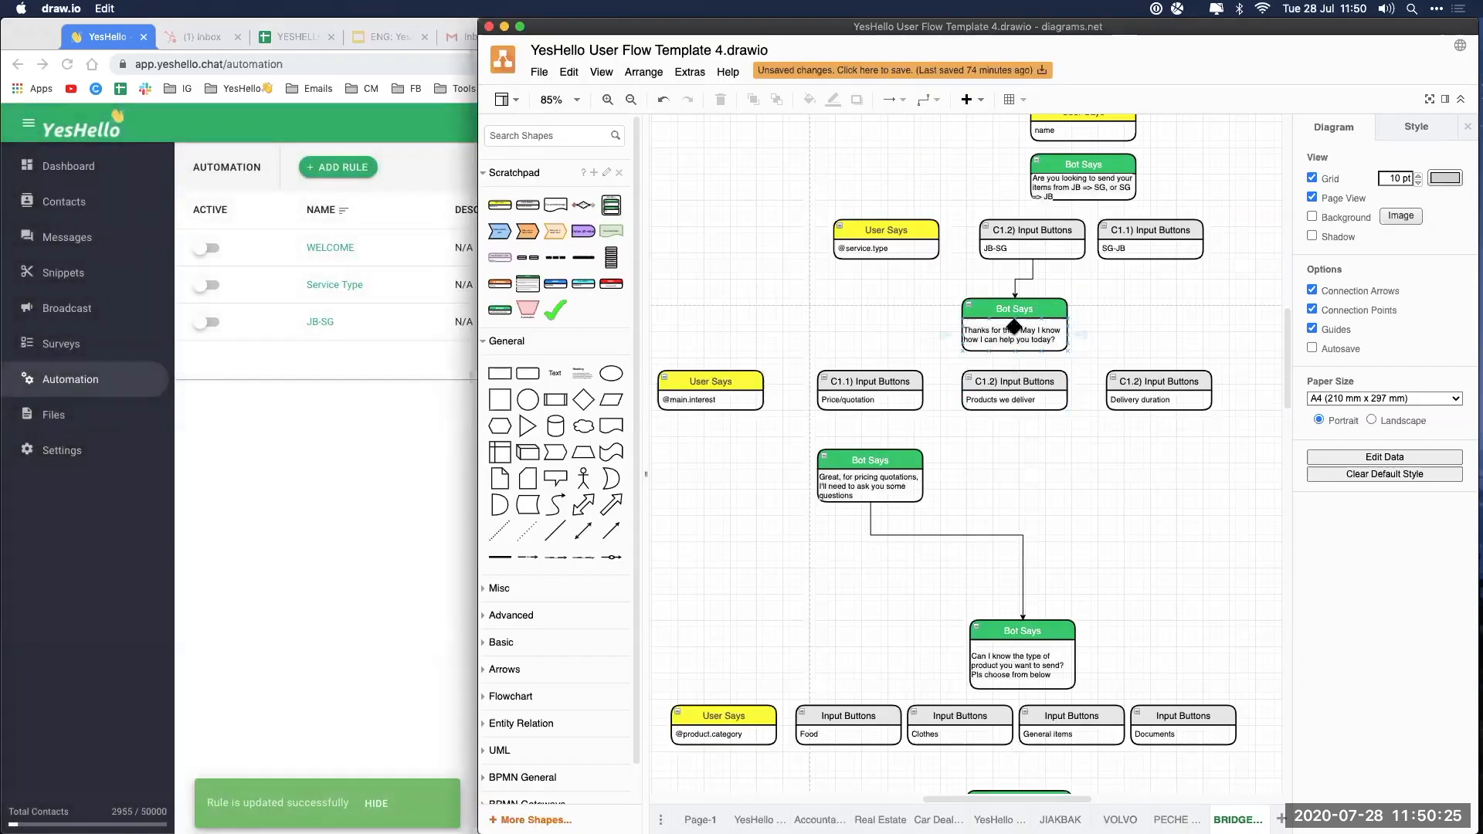
click(835, 400)
click(1138, 400)
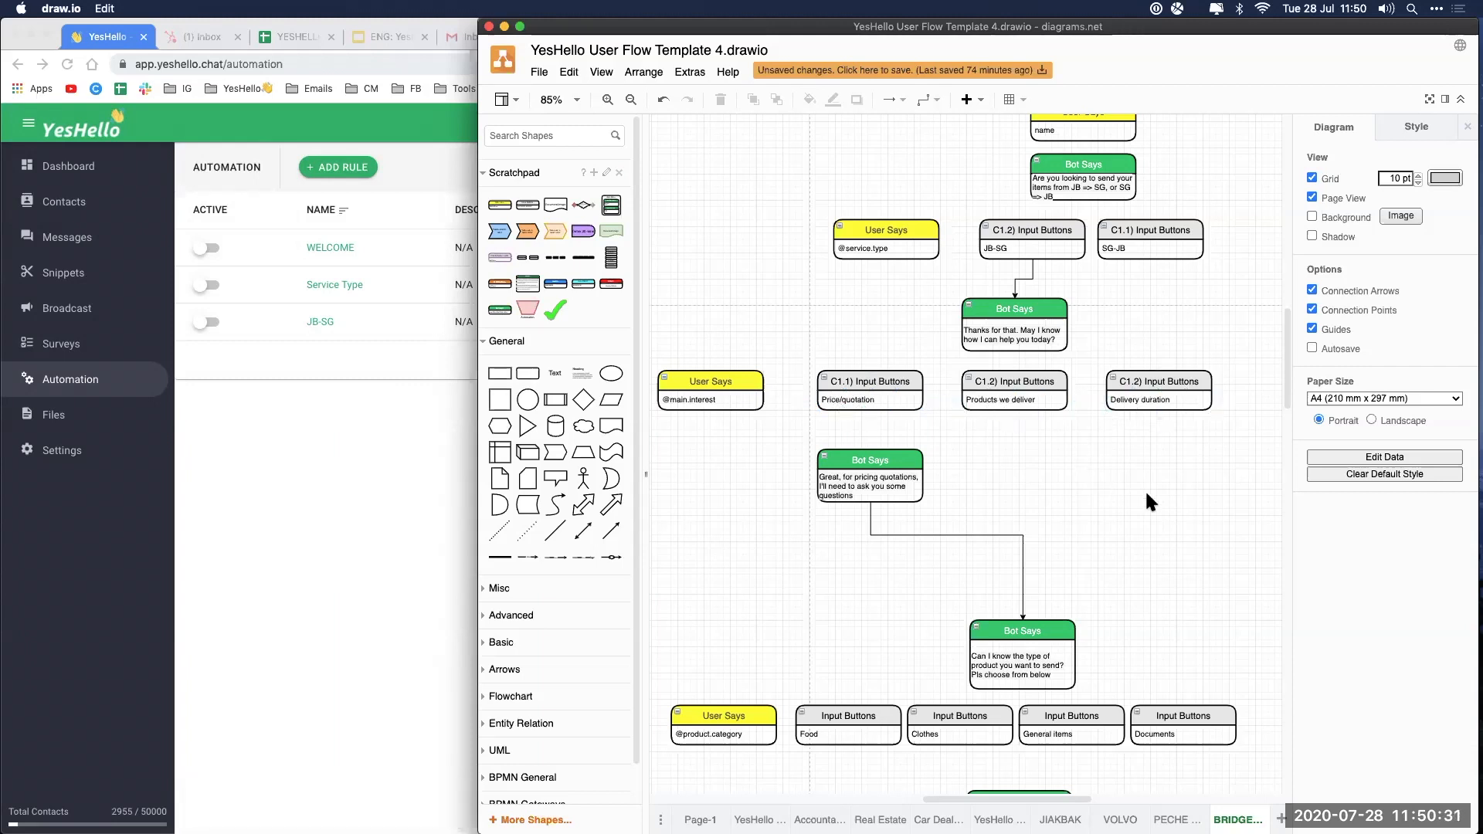
scroll(1146, 494, down, 3)
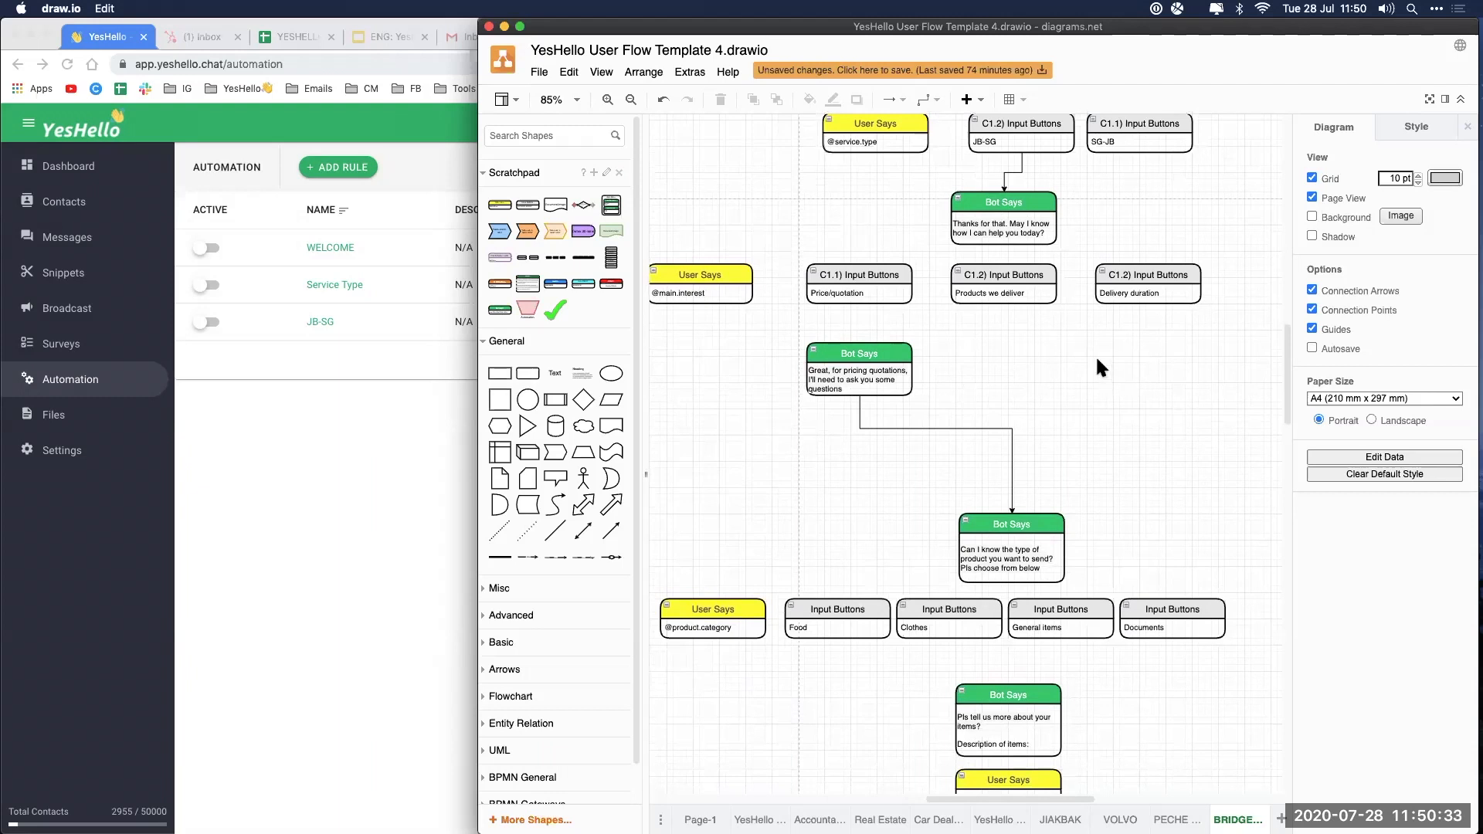
click(999, 301)
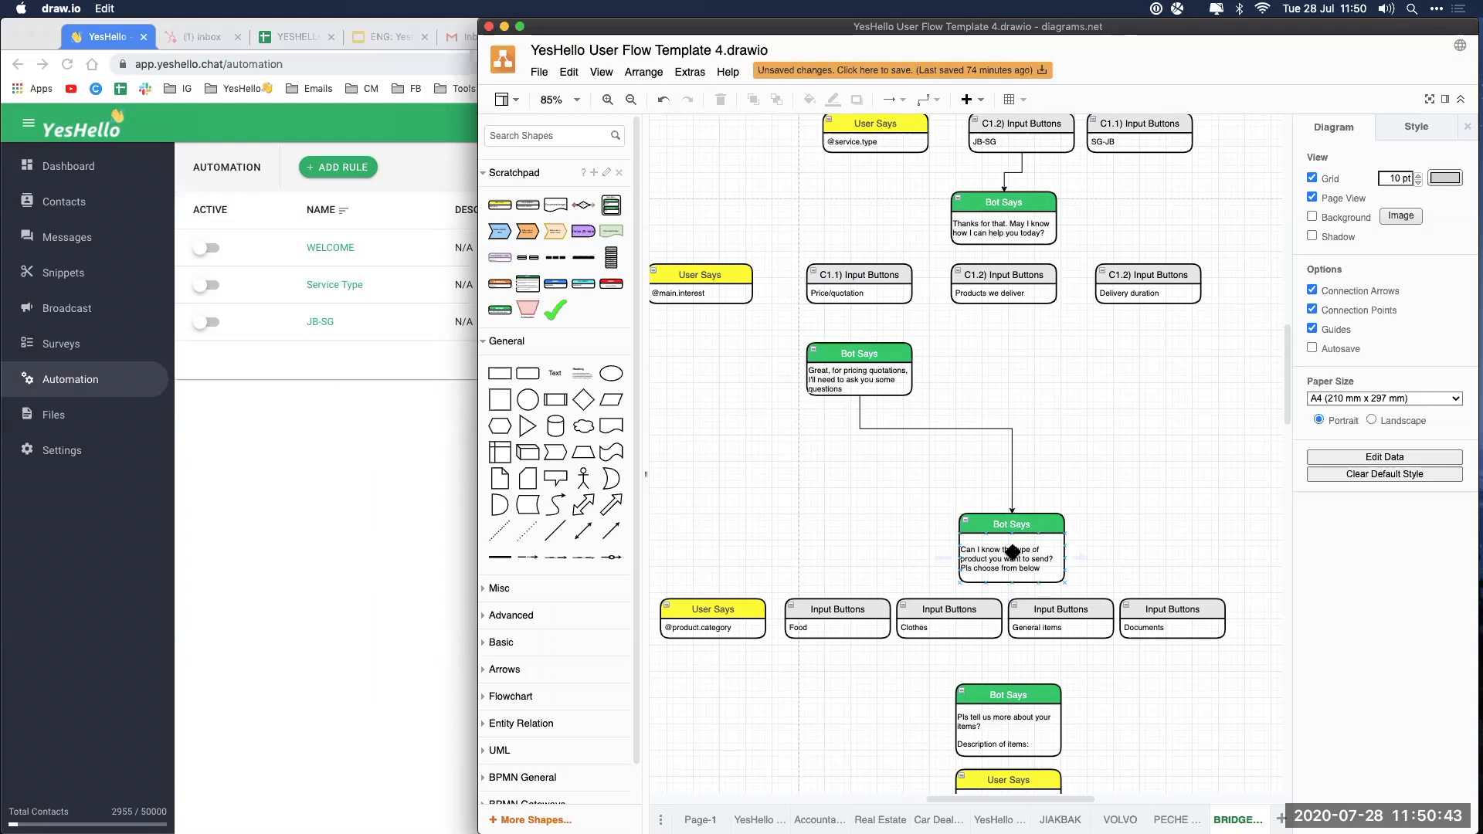
scroll(1109, 444, left, 1)
scroll(1110, 443, down, 1)
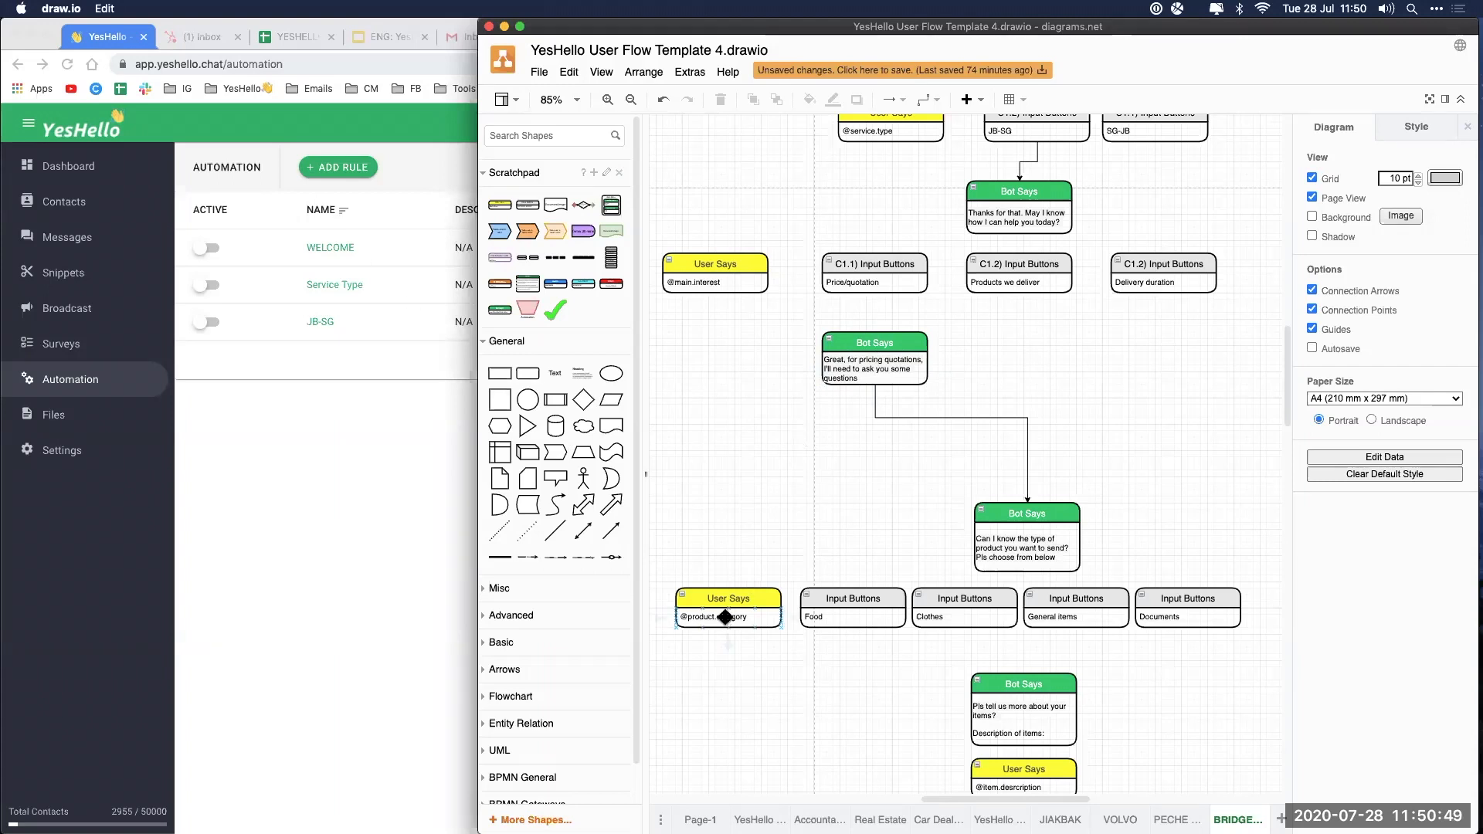
Step: Switch to YesHello and start a new automation rule named Product Category
click(442, 533)
click(332, 166)
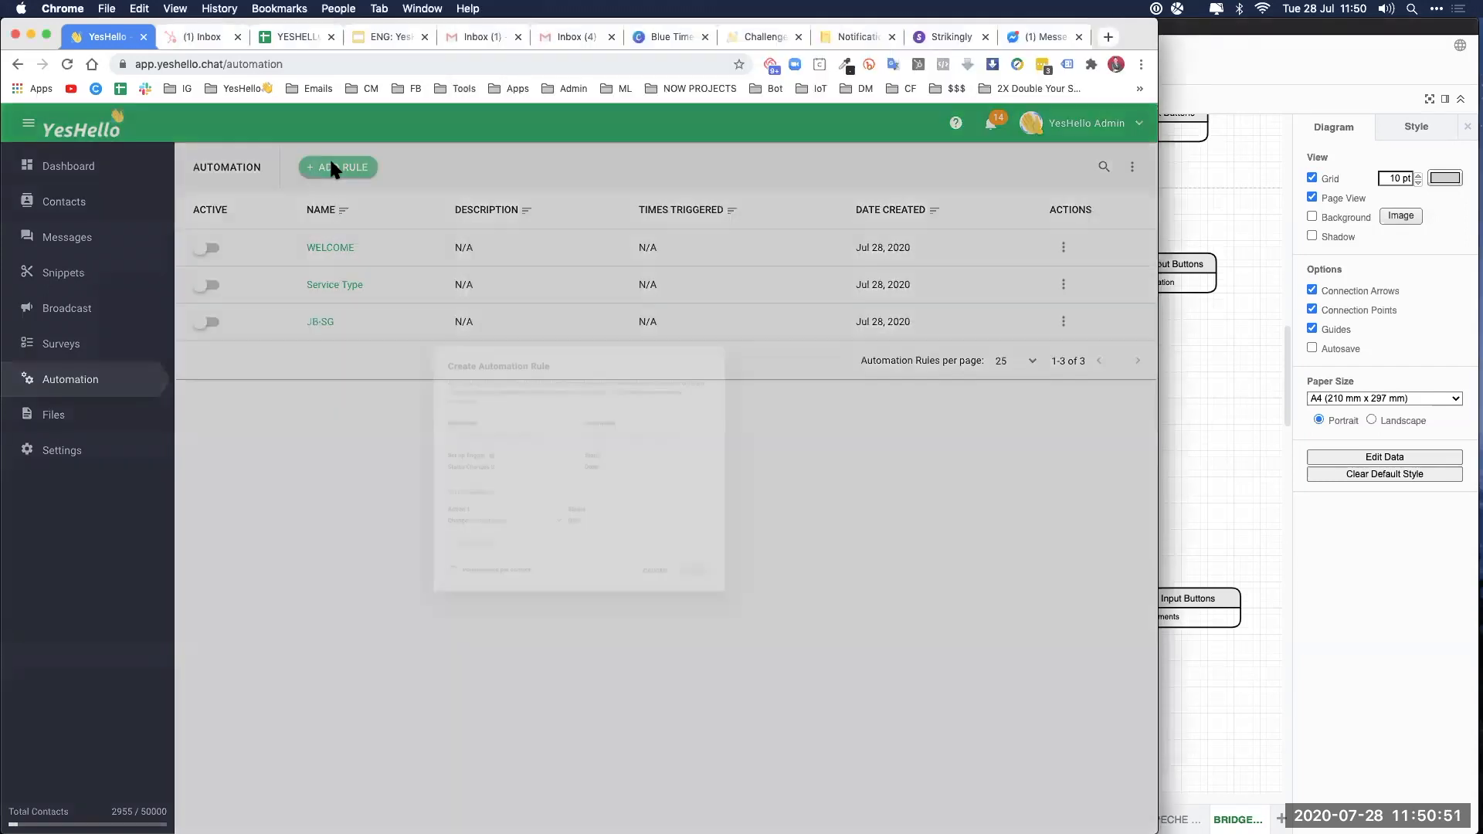
click(420, 411)
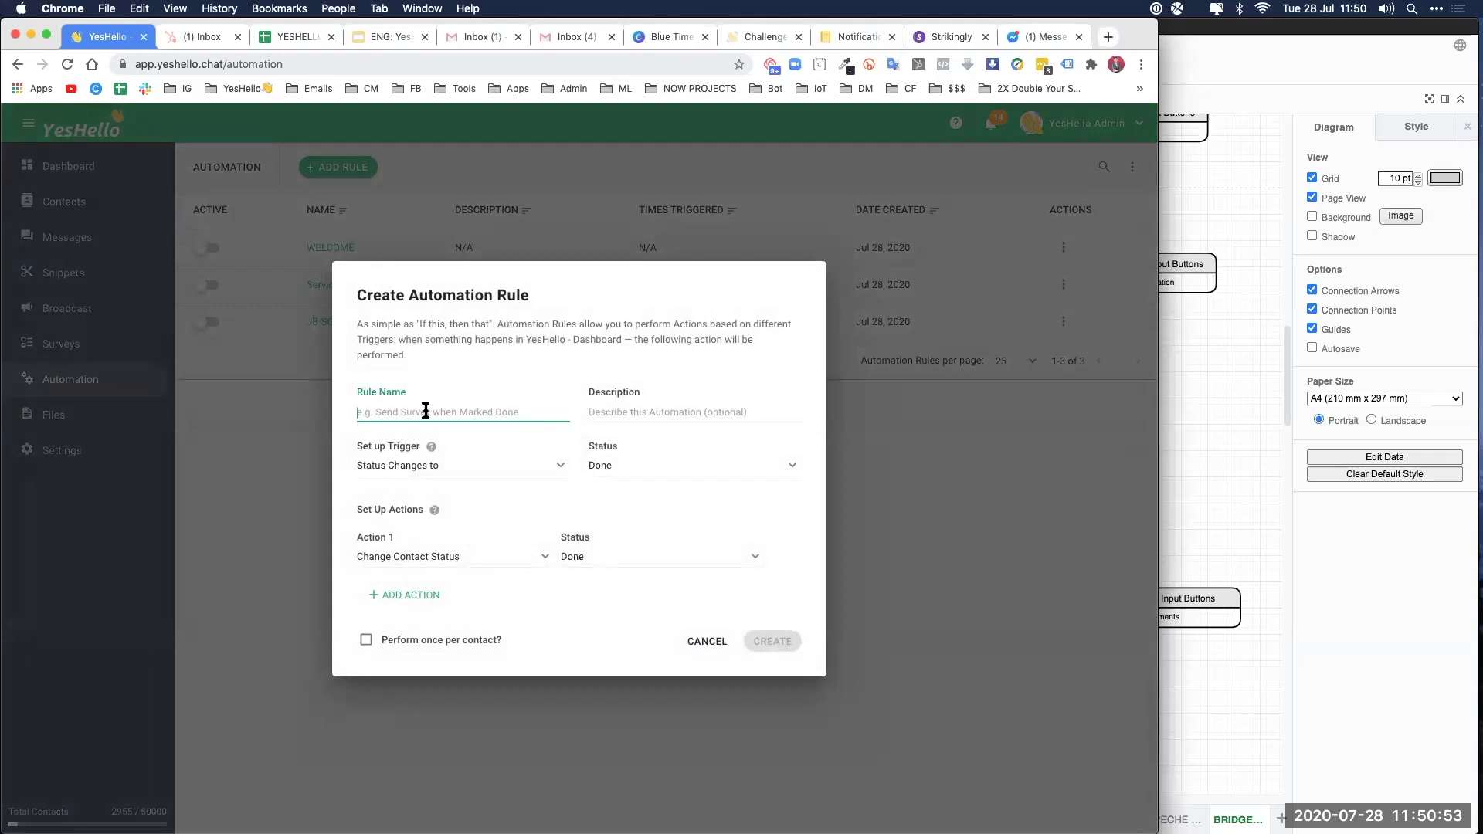
text(Product)
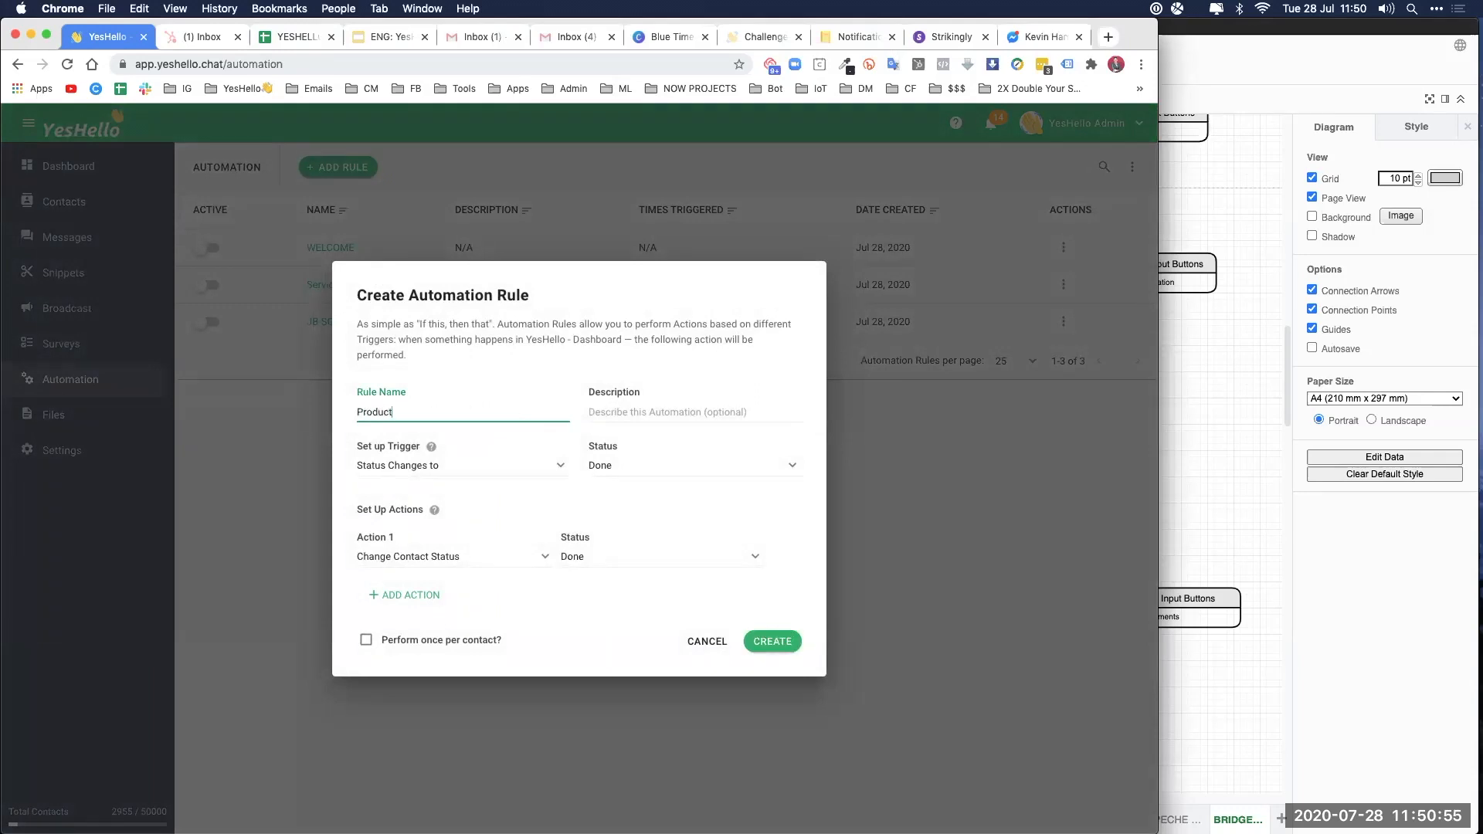
text( Category)
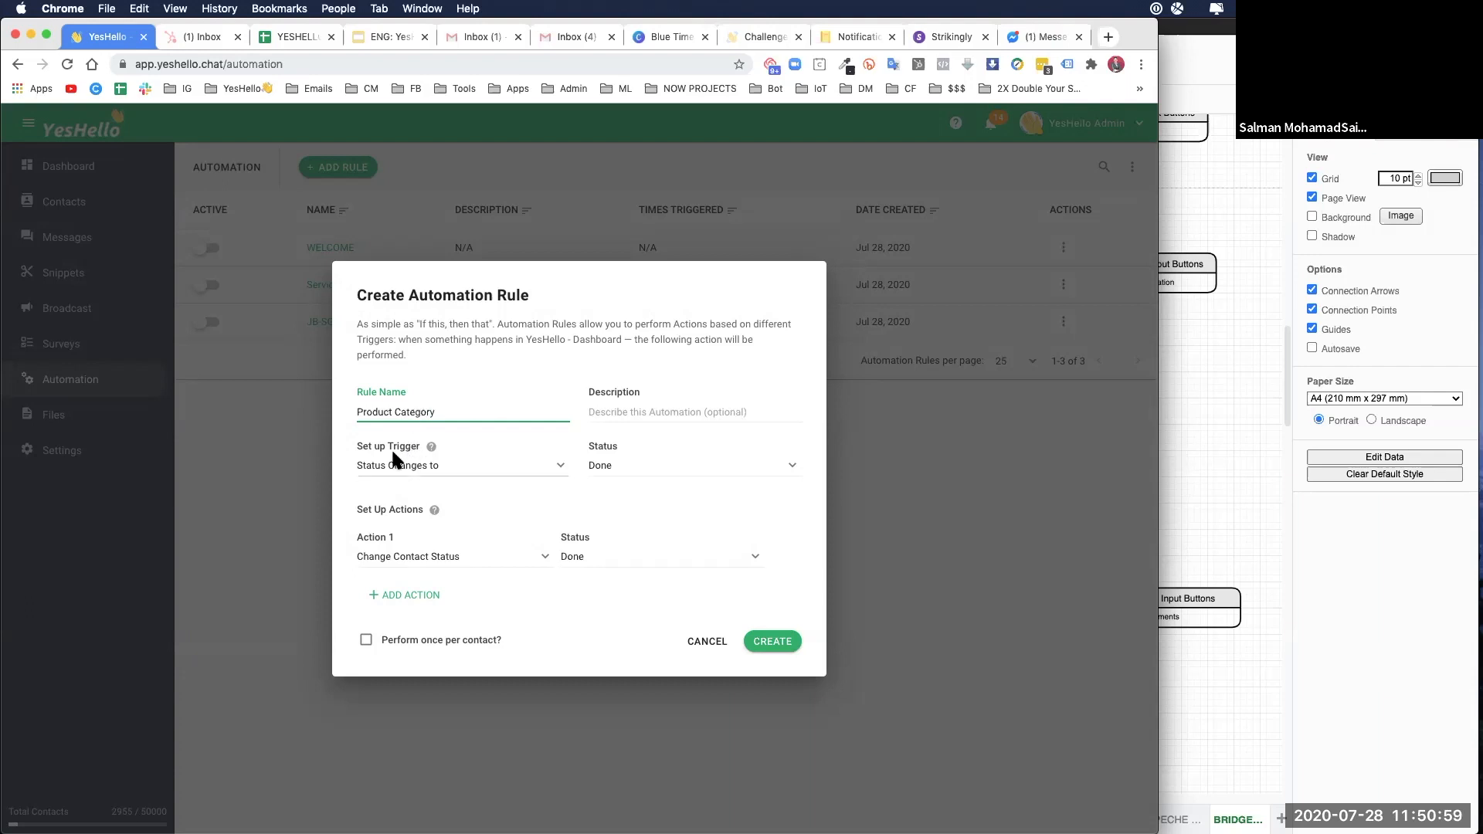
Step: Check the main interest block in draw.io and set the rule's trigger to Custom Field Changes to for the Main.Interest field
click(1228, 502)
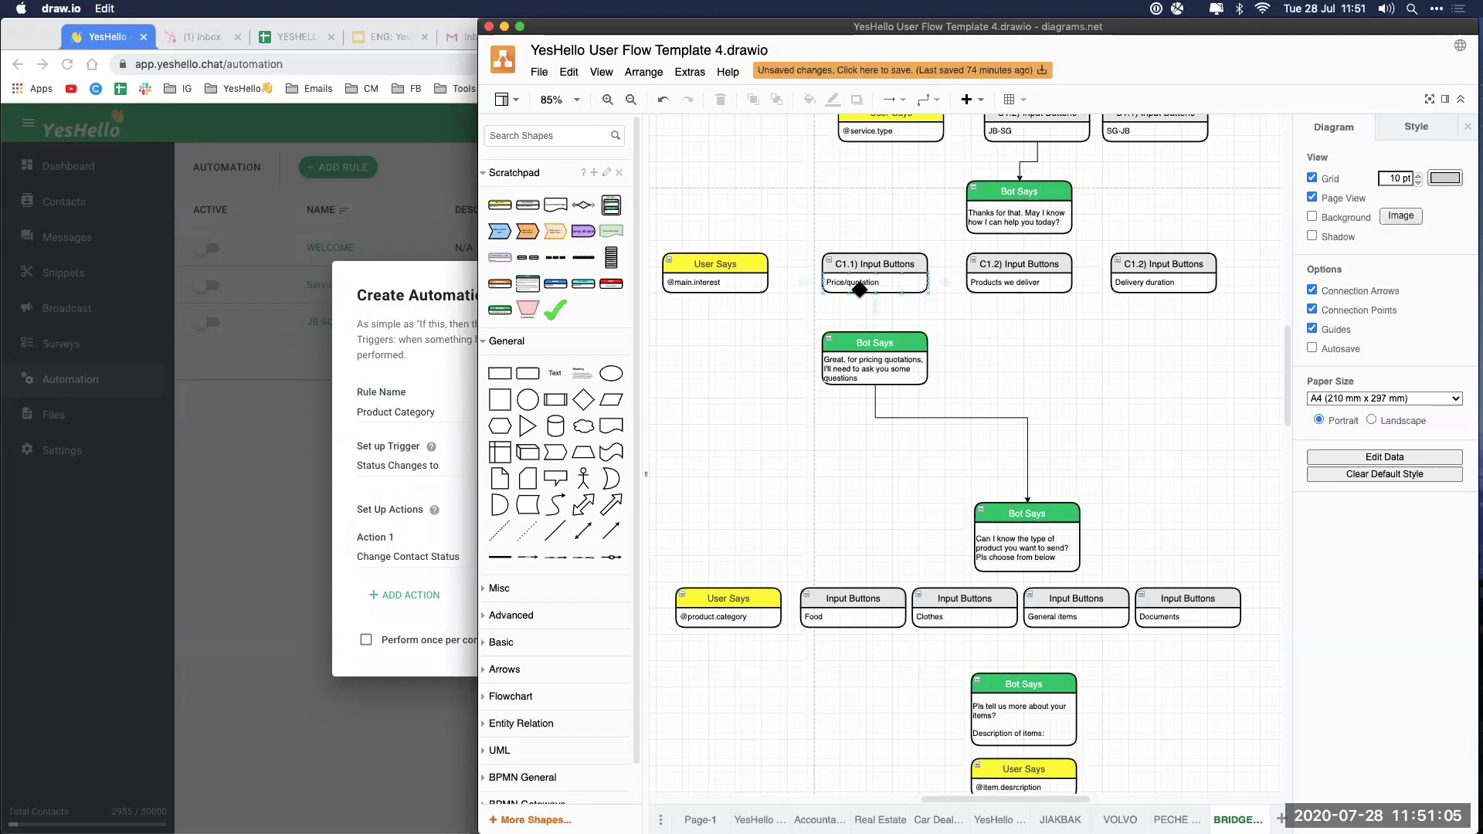
click(440, 489)
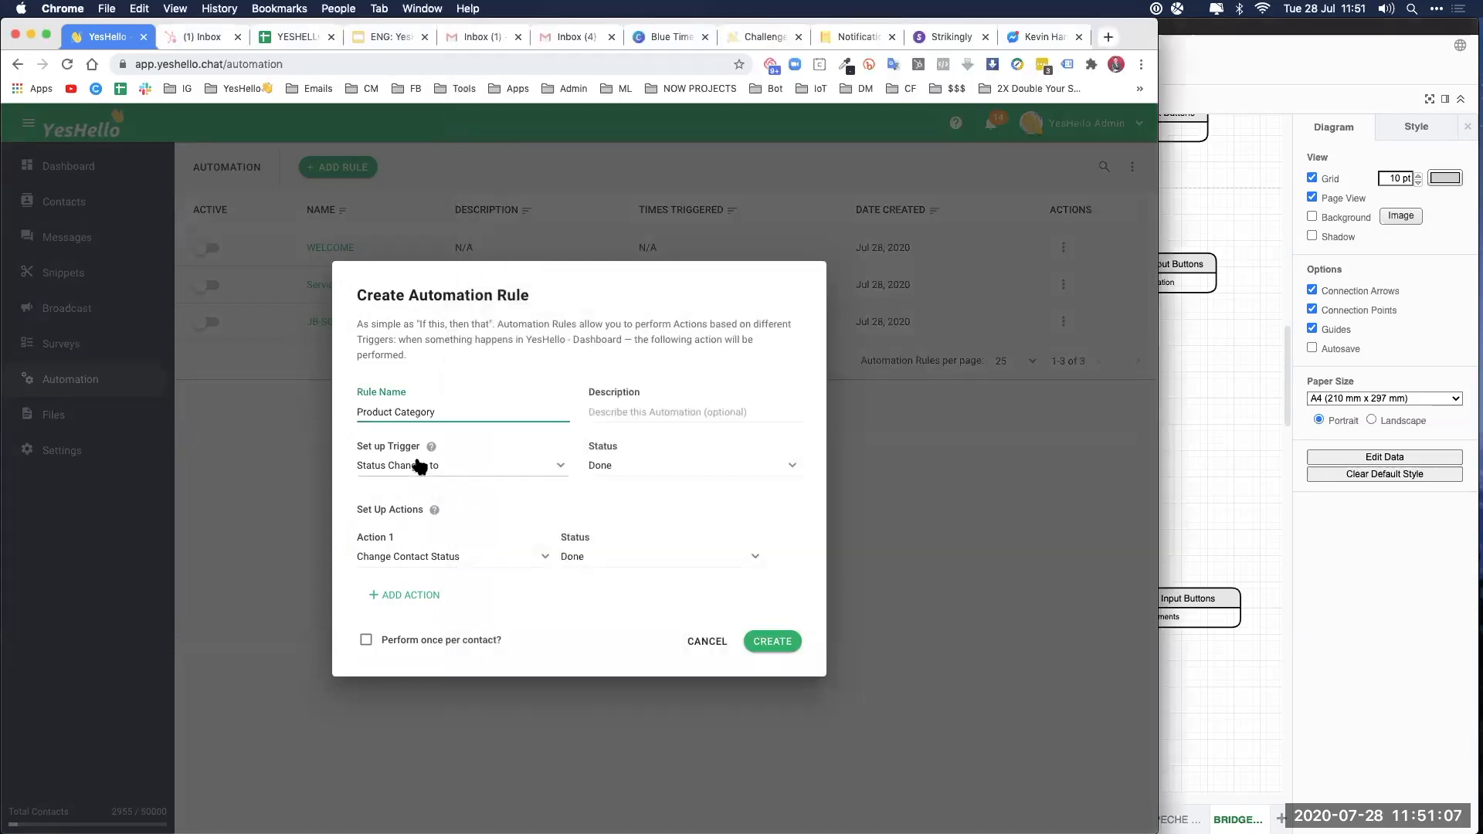
click(397, 466)
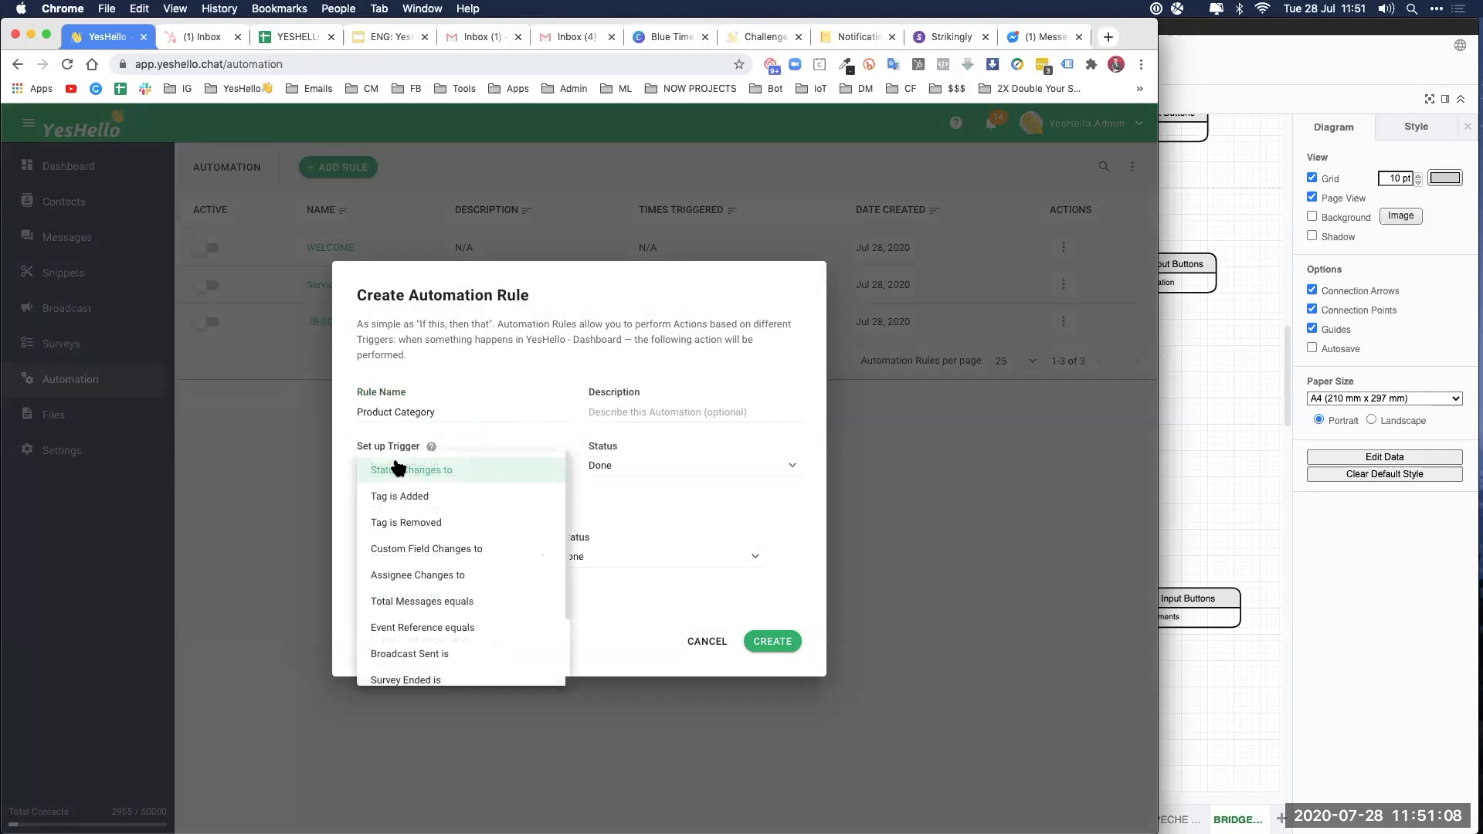
click(456, 550)
click(1209, 429)
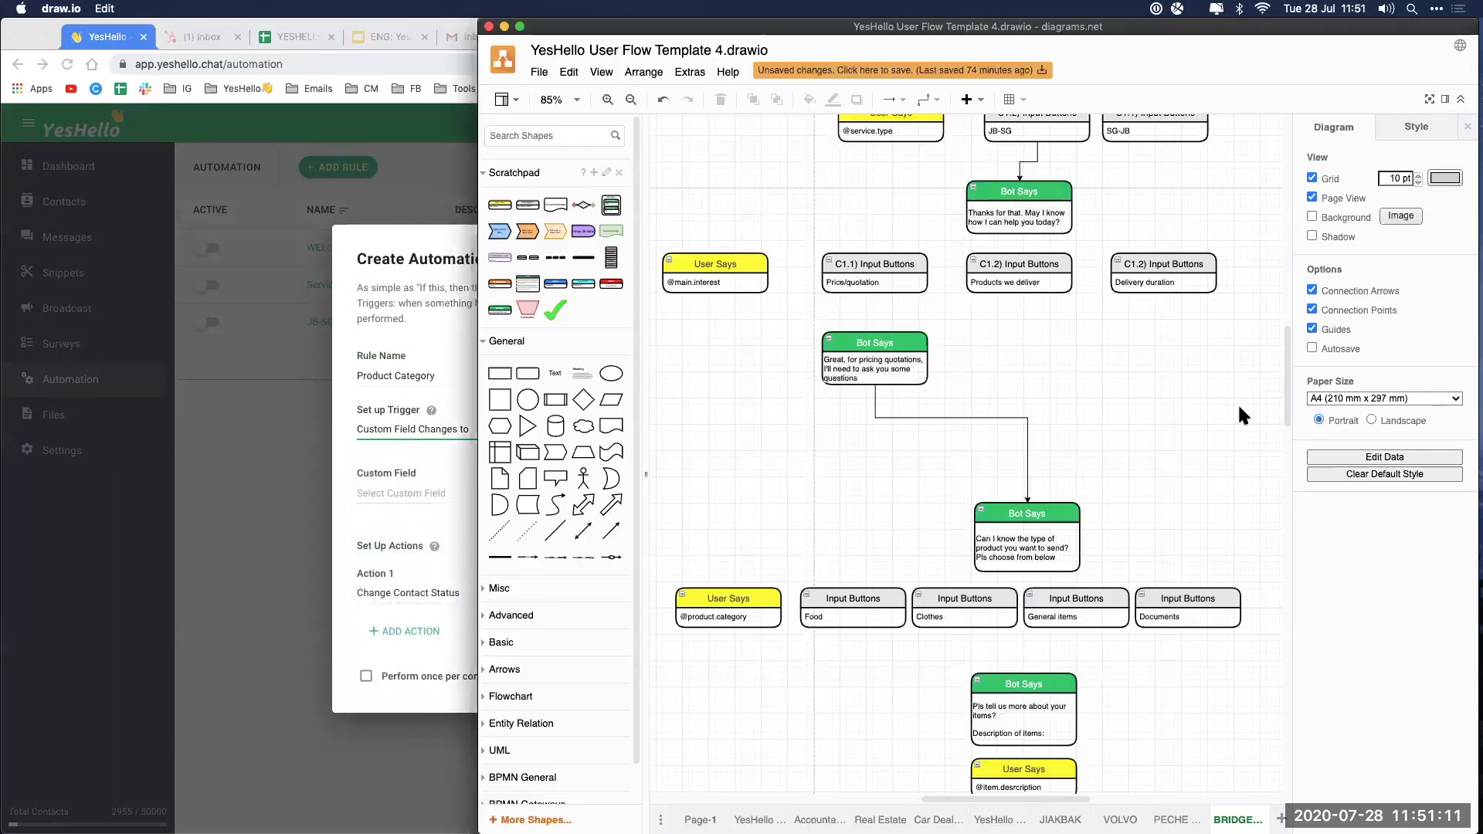
click(399, 495)
click(398, 497)
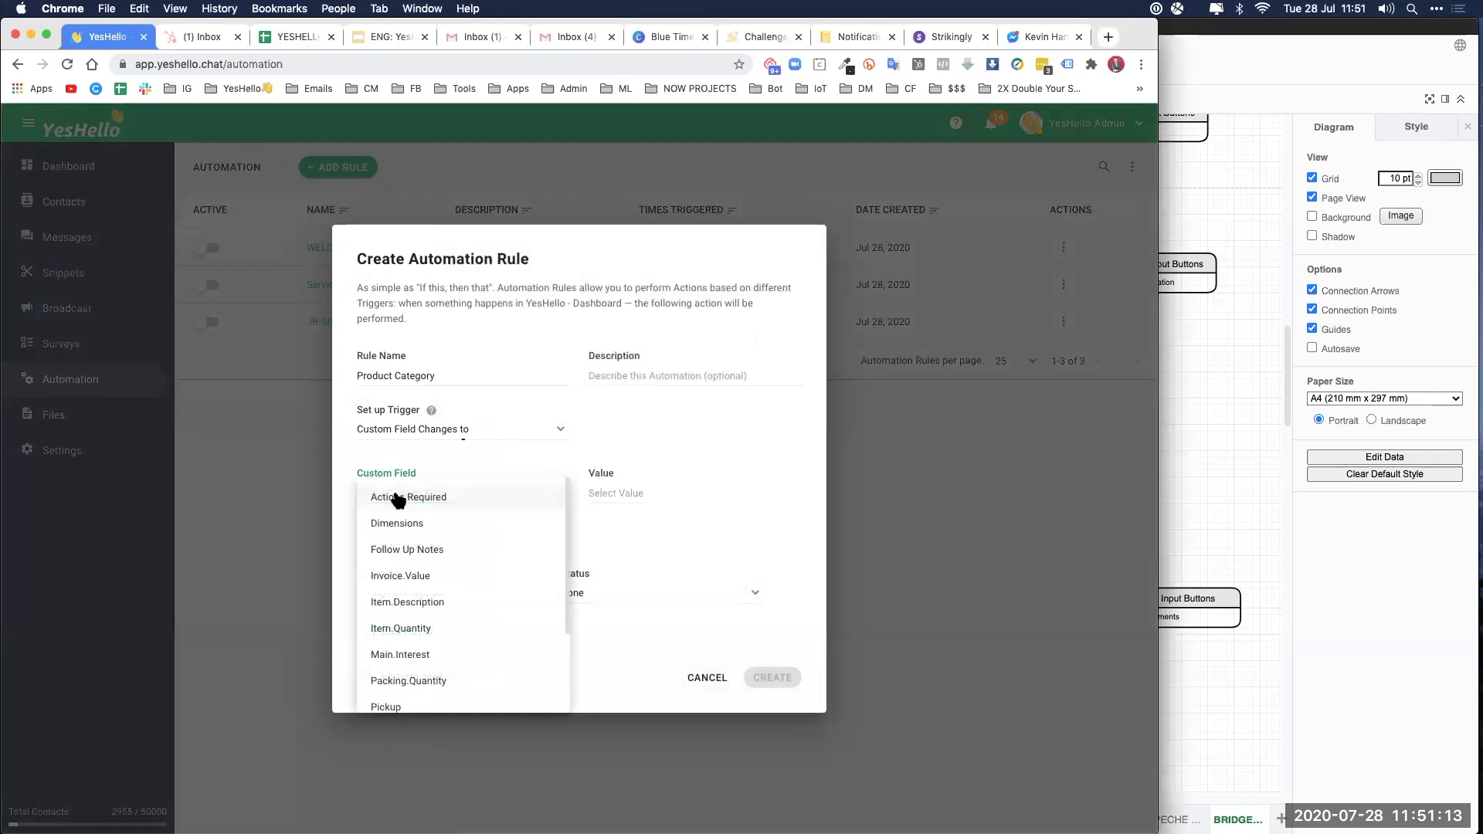
click(417, 655)
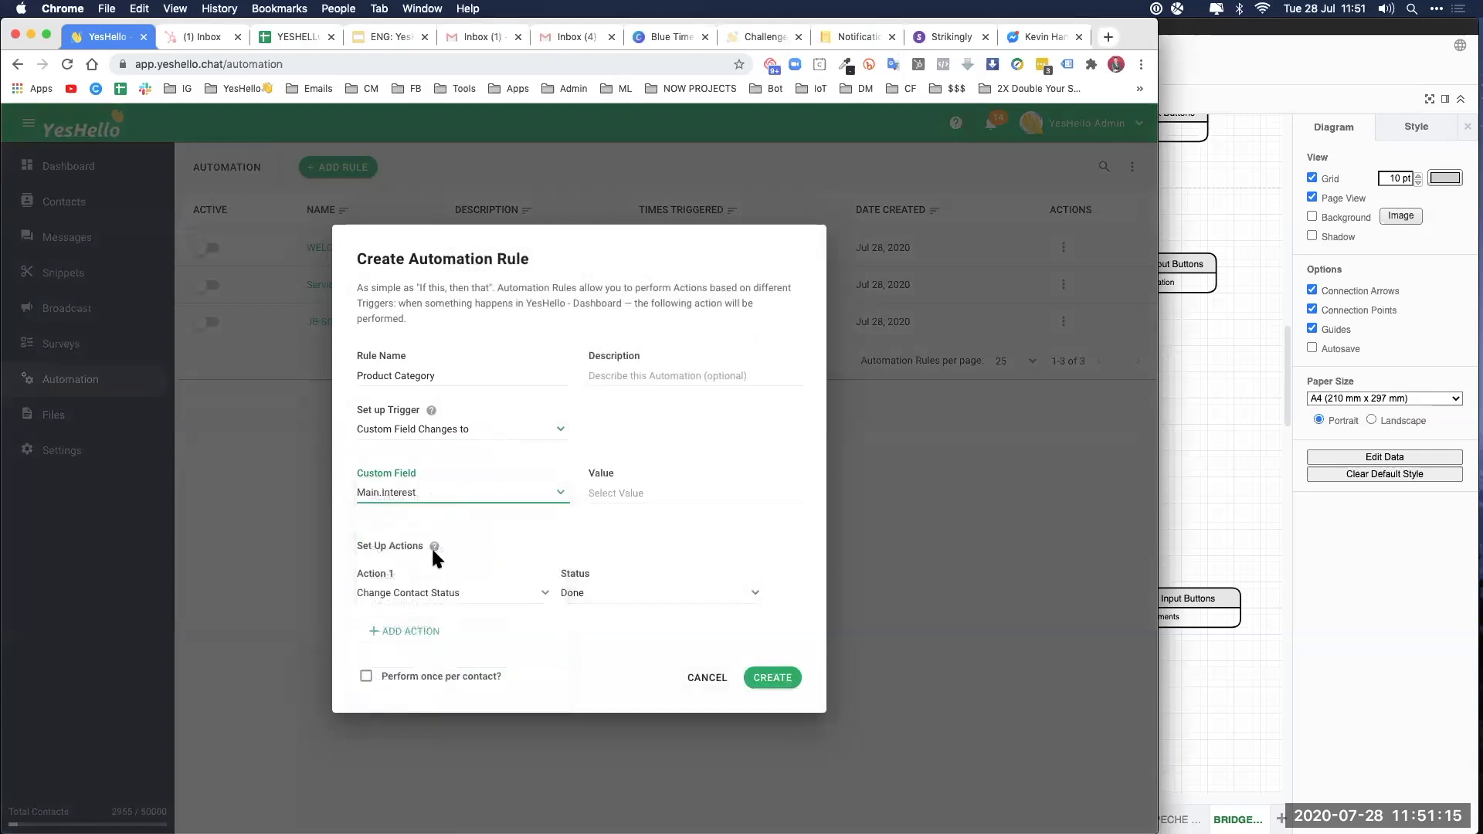
Step: Copy the "Price/quotation" answer from the draw.io flow and enter it as the trigger value in YesHello
click(1261, 482)
double_click(869, 285)
key(super+c)
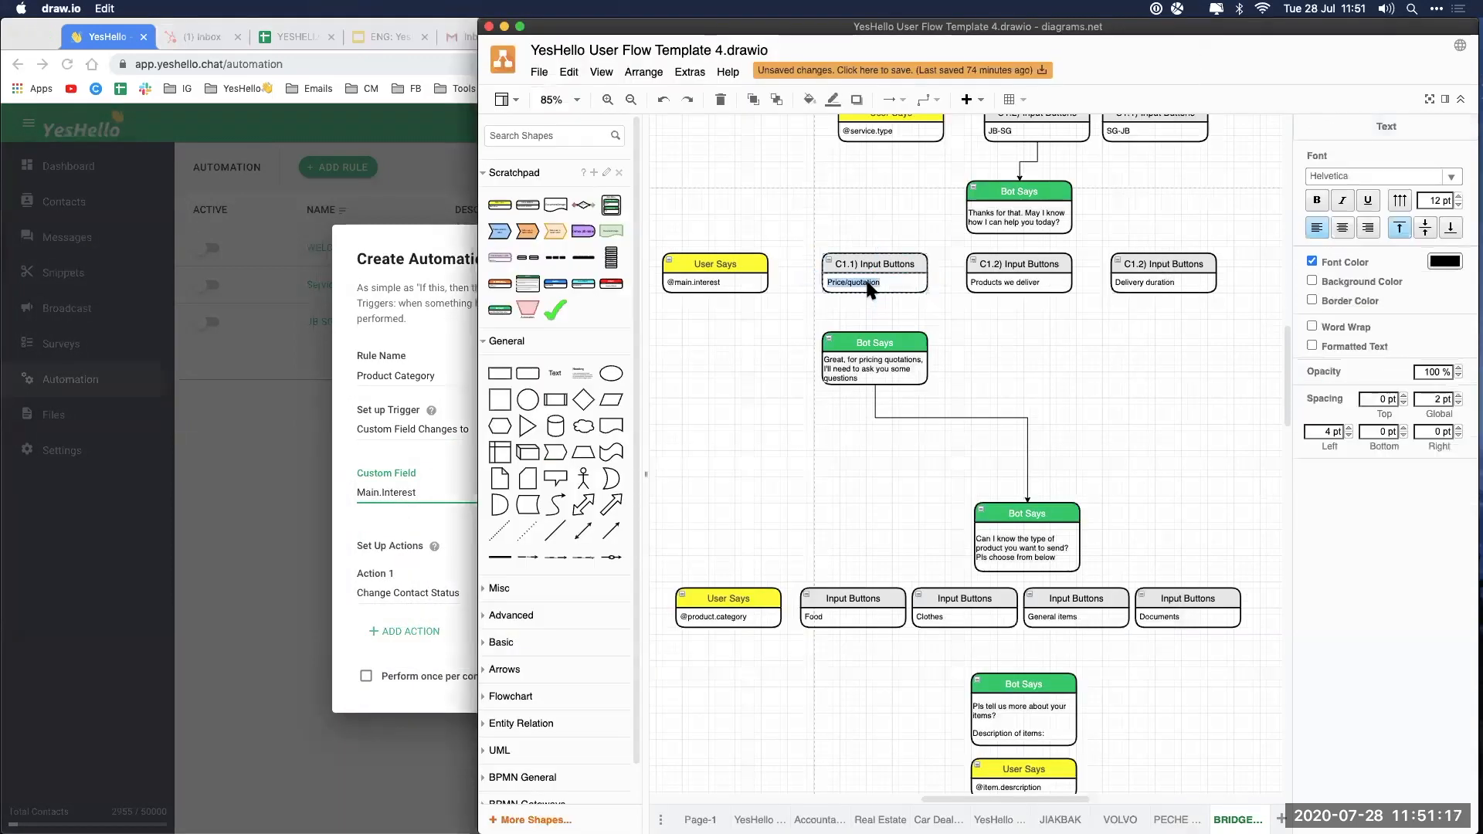
click(442, 498)
click(646, 492)
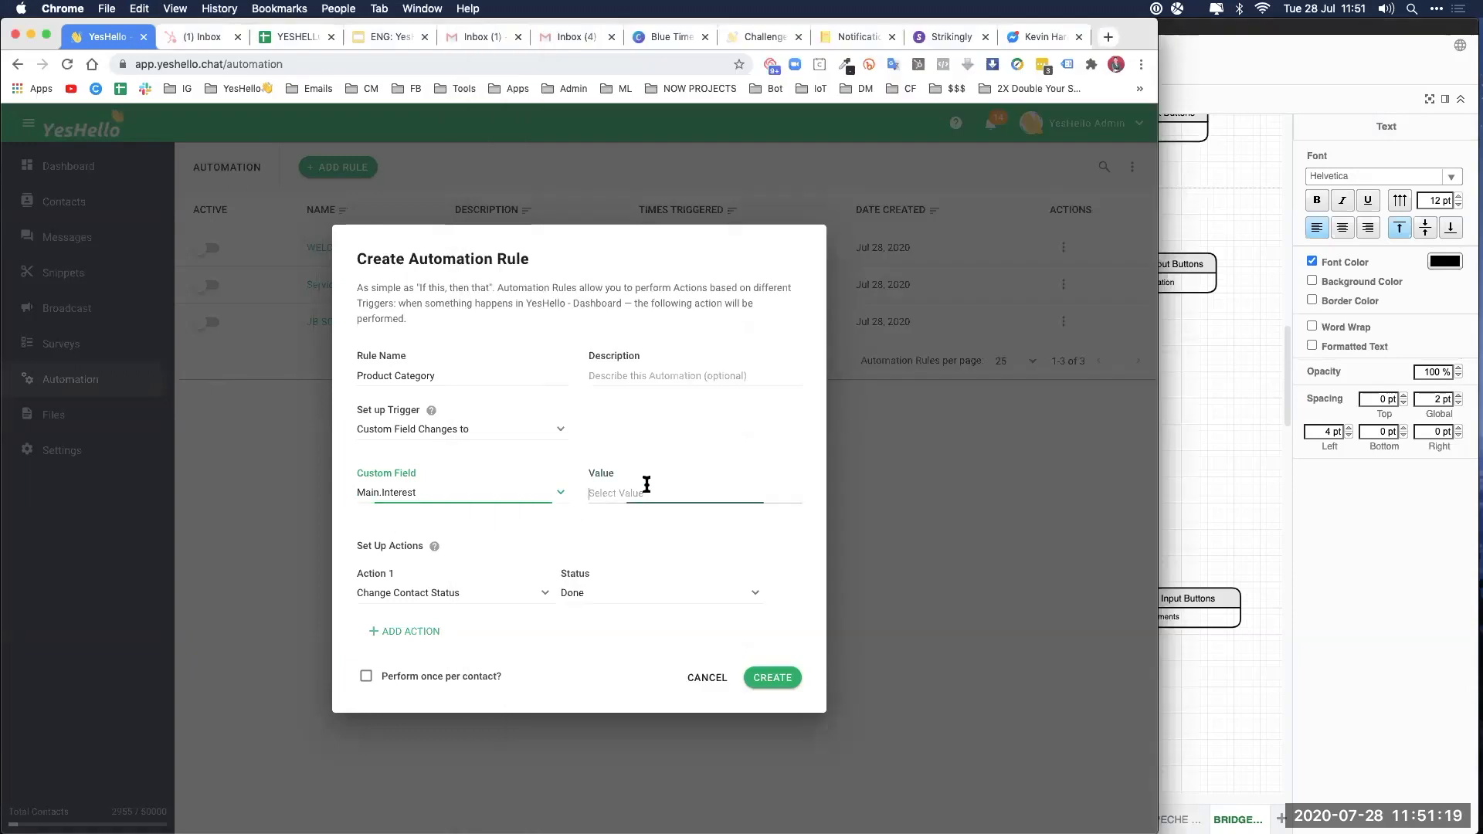
key(super+v)
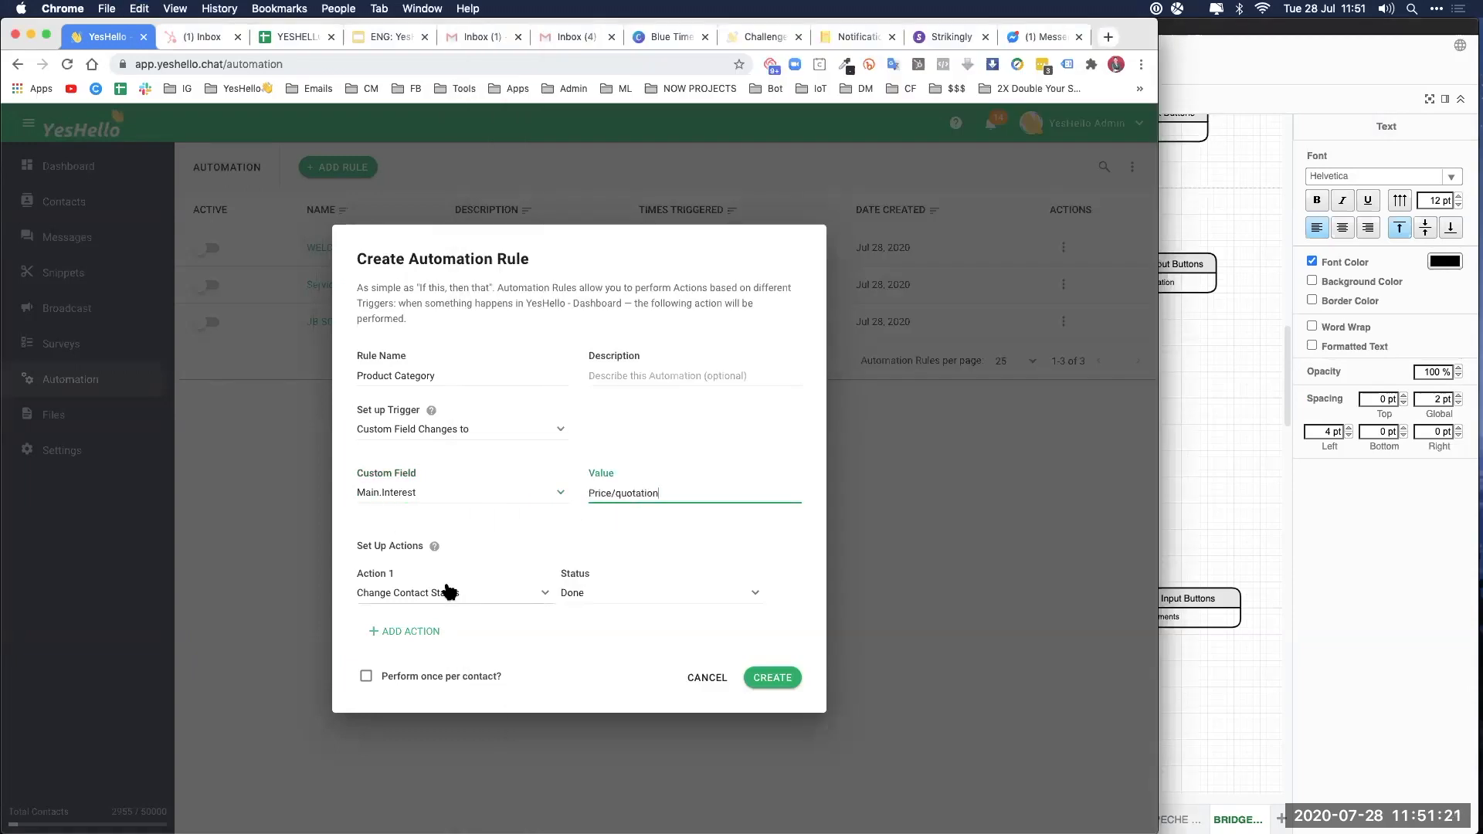
Step: Make Action 1 a Send Message with the draw.io text "Great, for pricing quotations, I'll need to ask you some questions"
click(1187, 470)
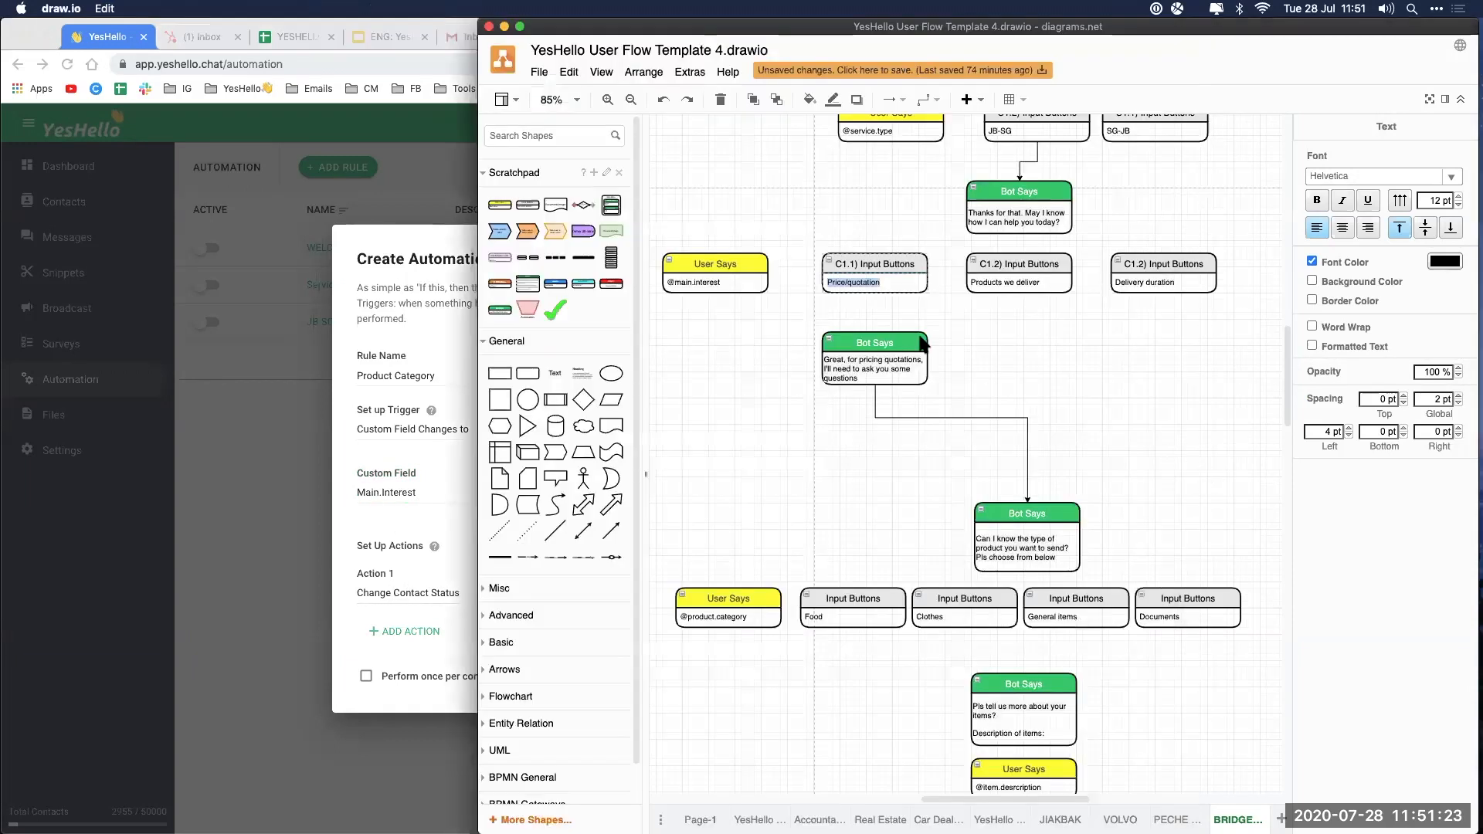
double_click(863, 375)
key(super+c)
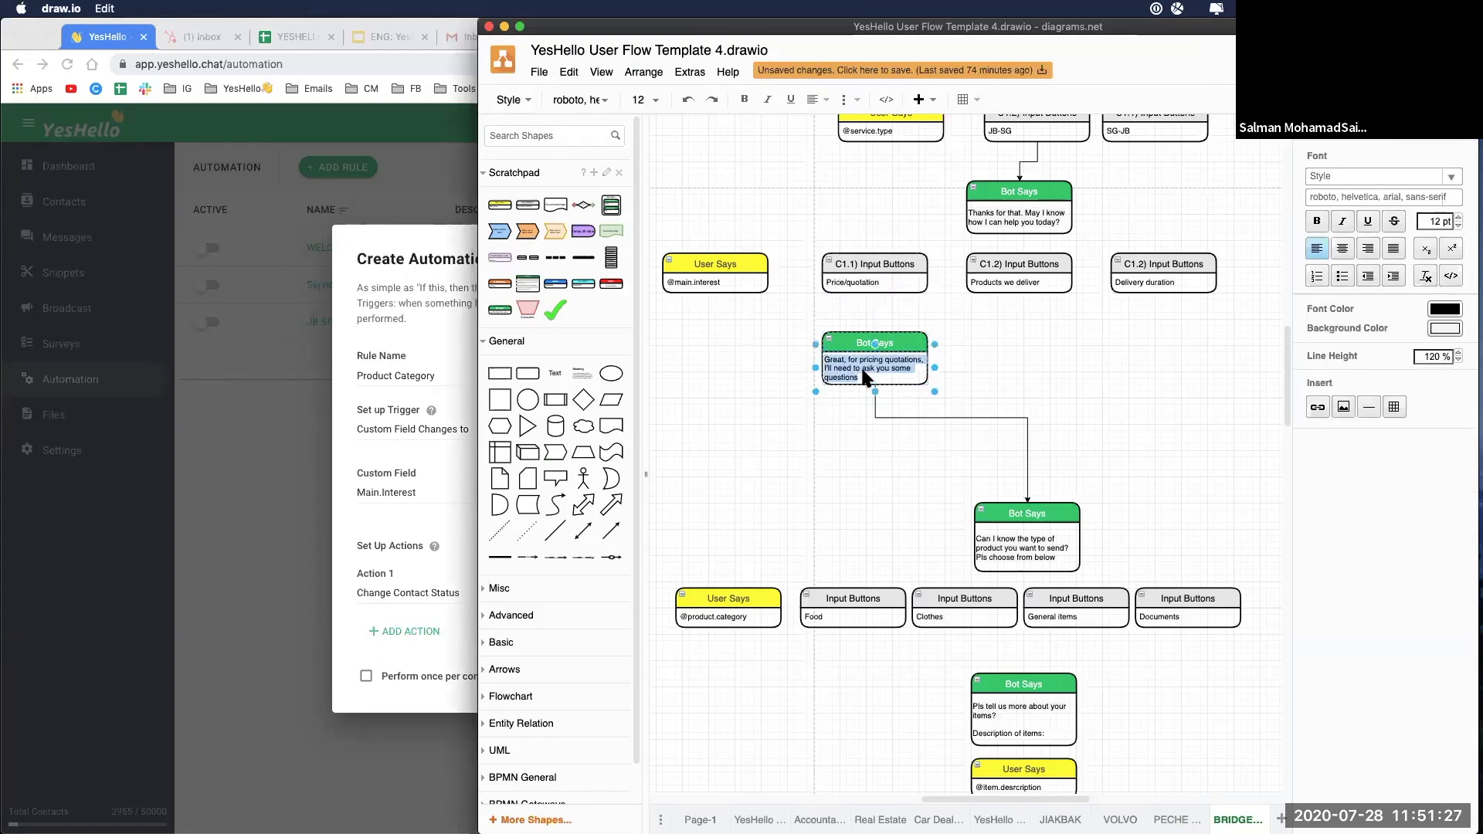
click(382, 615)
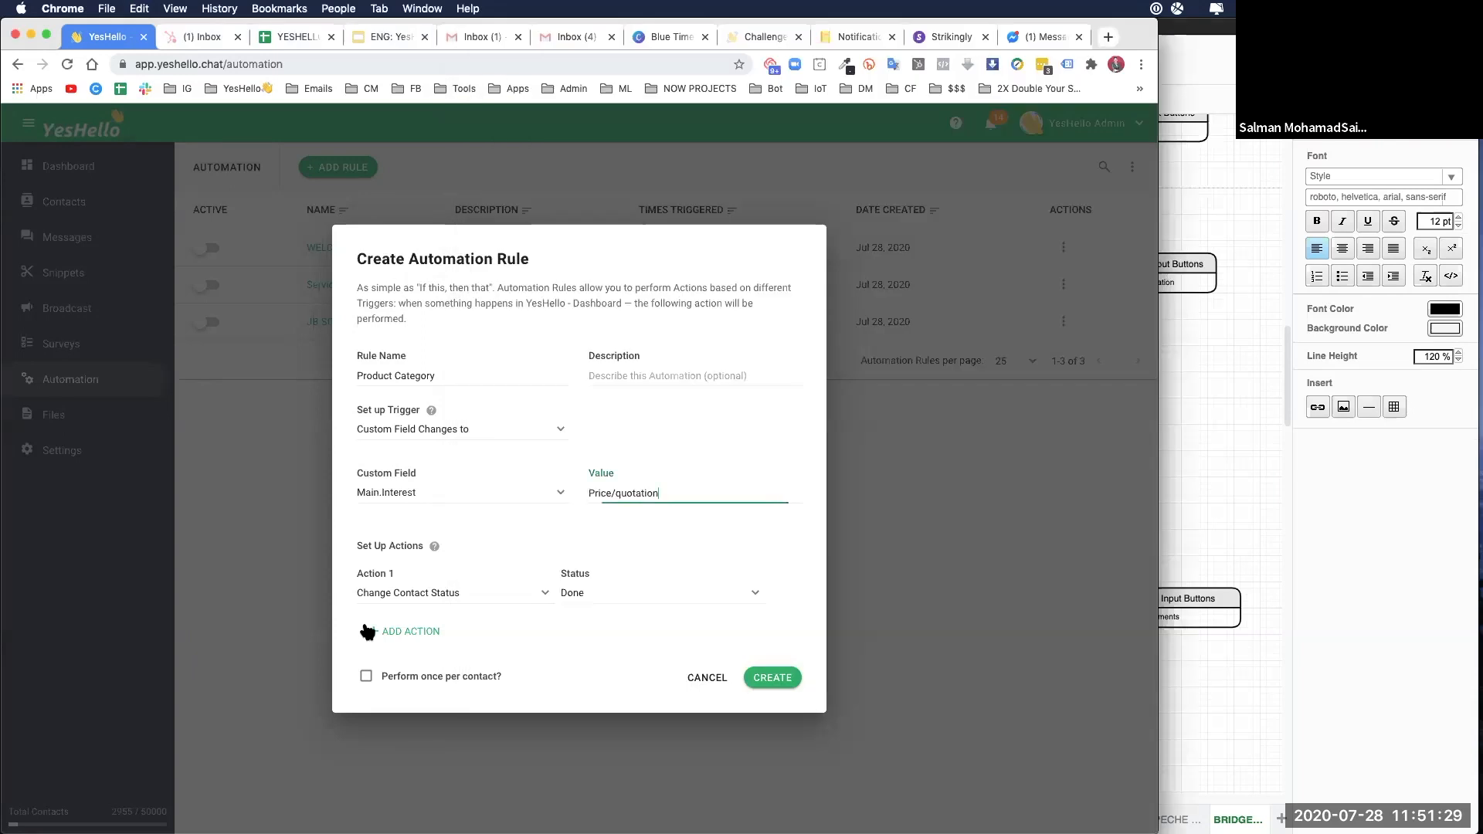
click(398, 598)
click(405, 702)
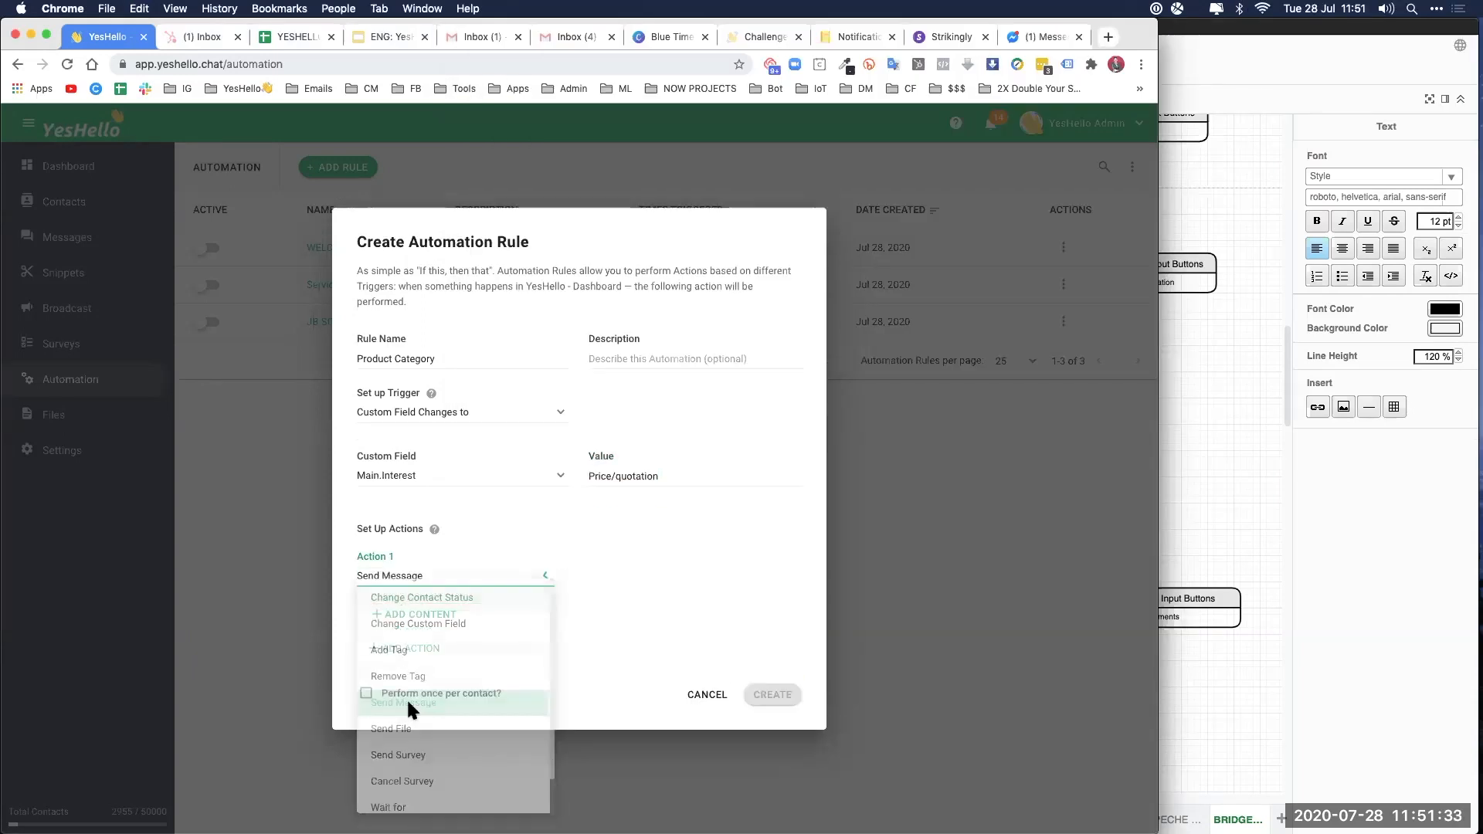
click(409, 618)
click(438, 620)
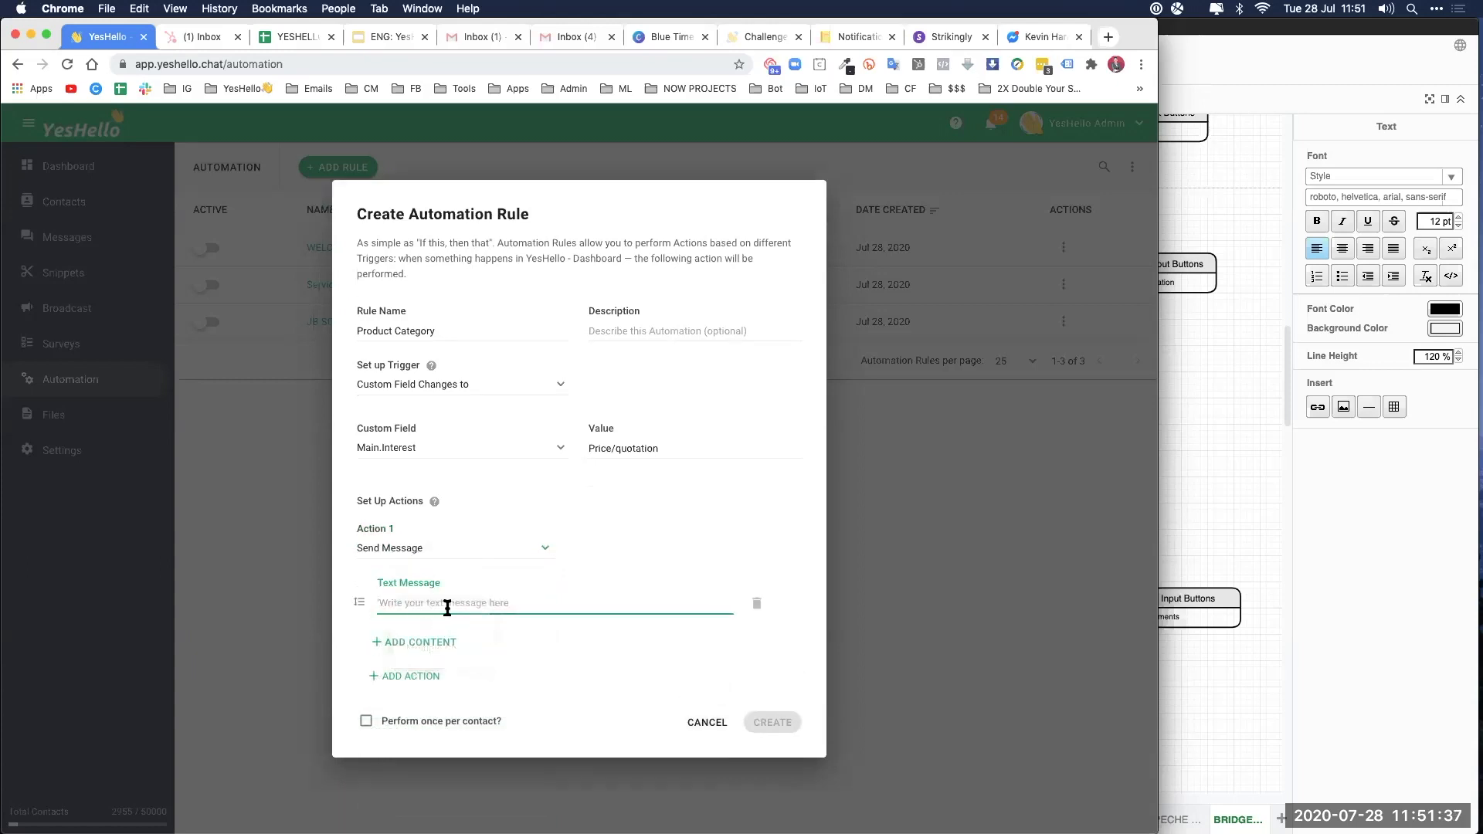
key(super+v)
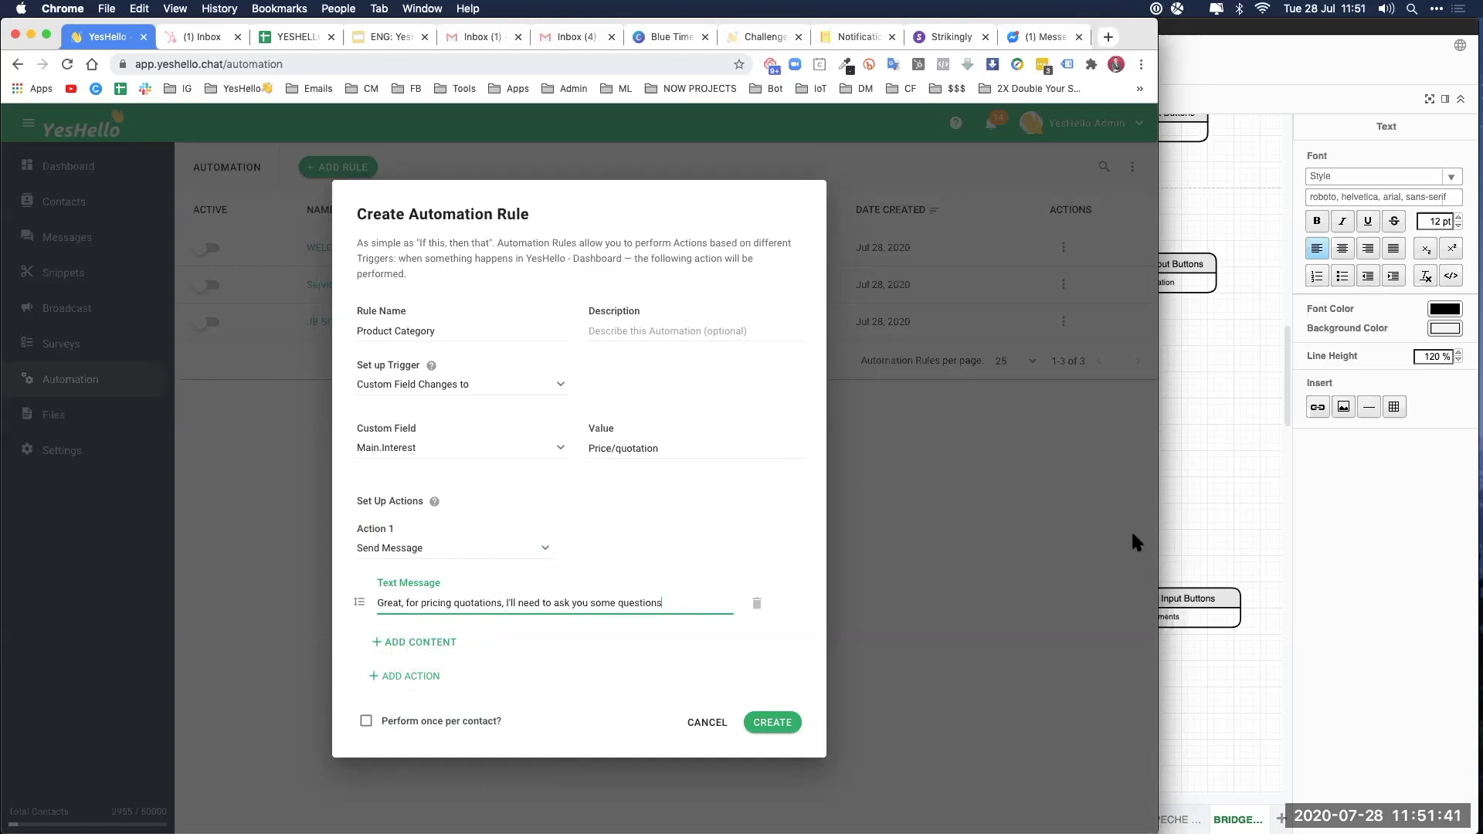
Step: Check what follows the pricing message in draw.io and add a second action of type Send Survey to the rule
click(1176, 510)
click(895, 506)
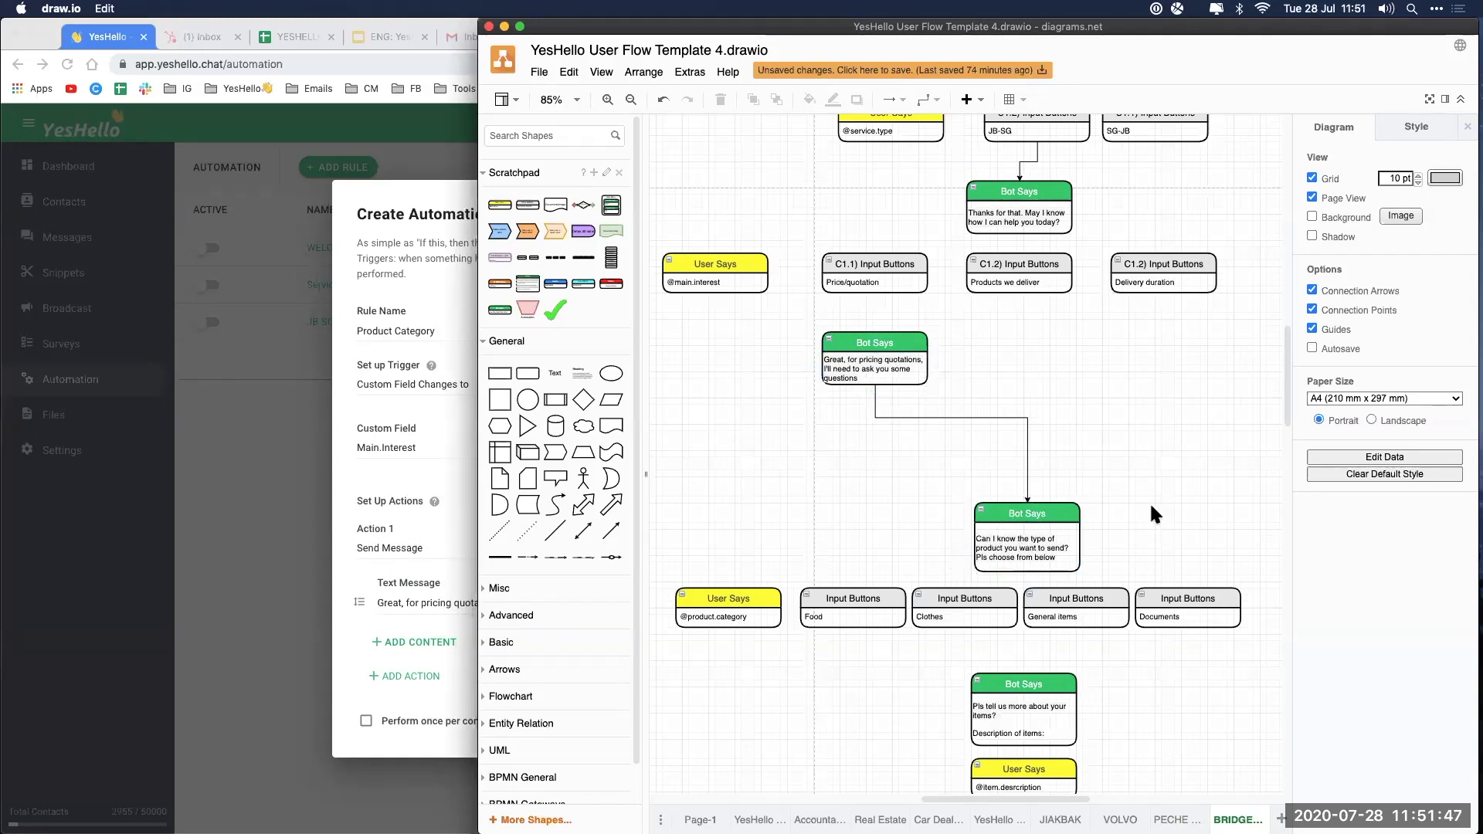
scroll(1152, 386, down, 1)
scroll(1144, 375, down, 4)
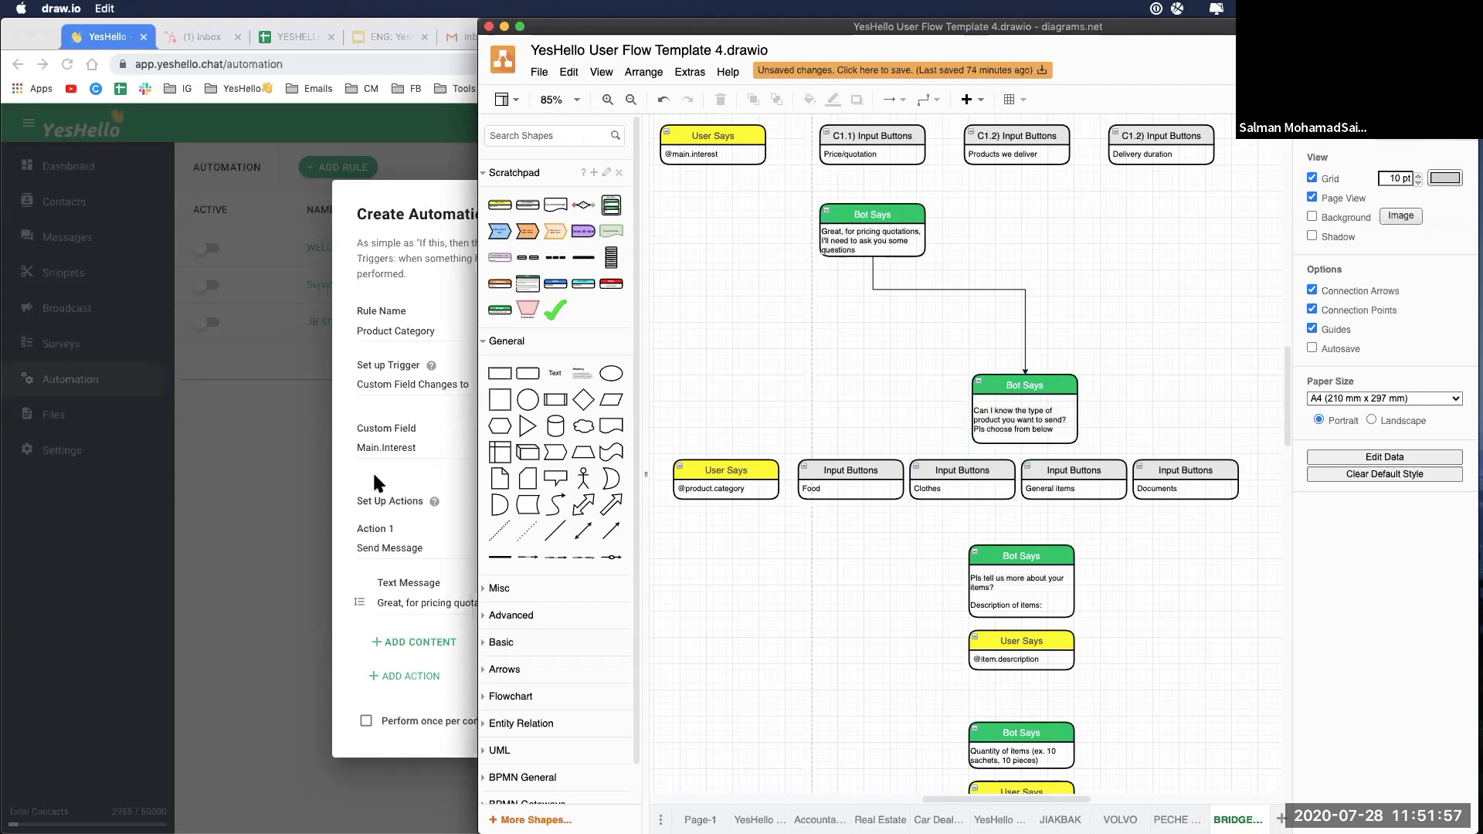
click(391, 605)
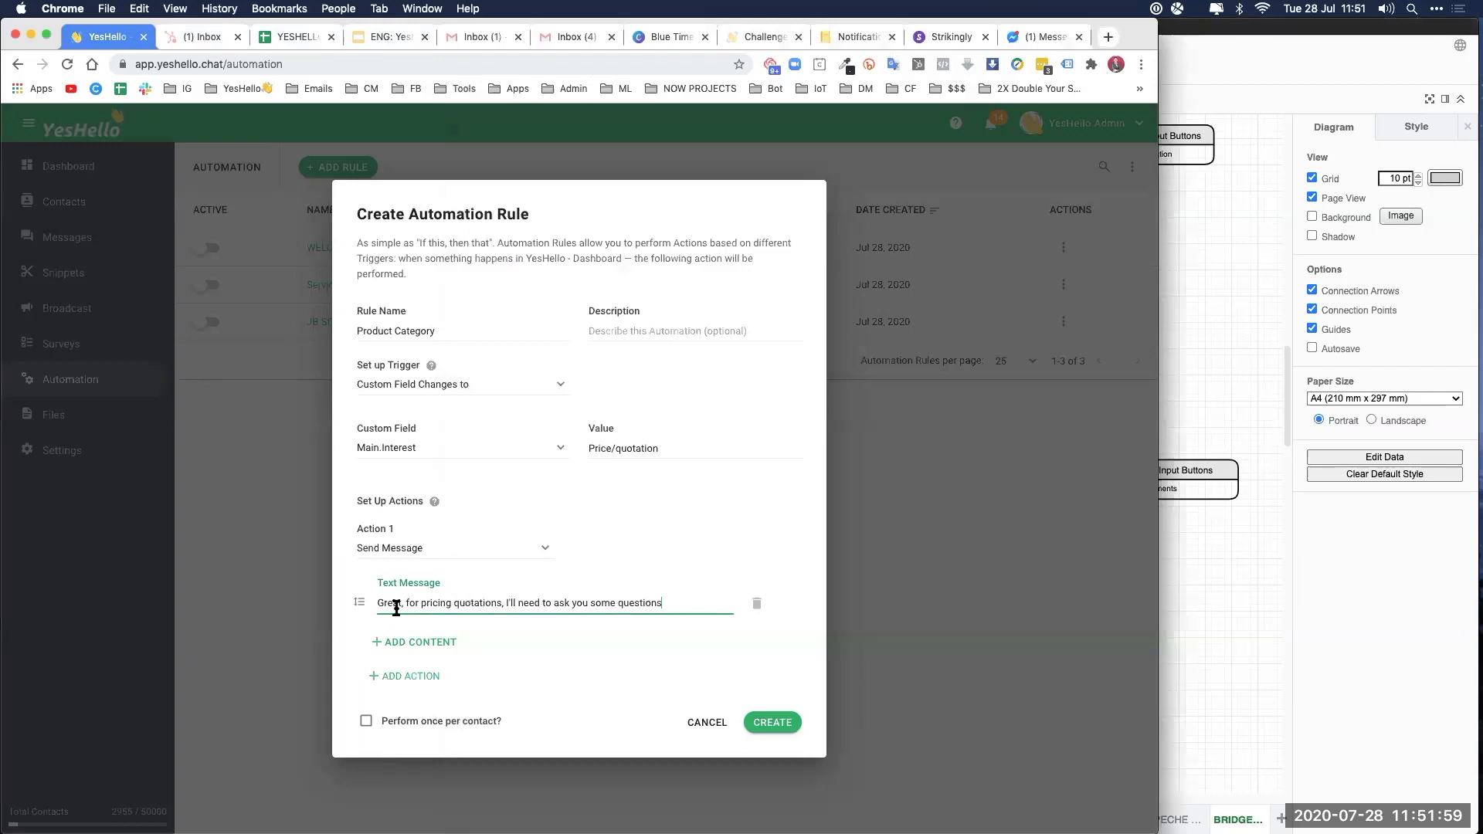
click(413, 678)
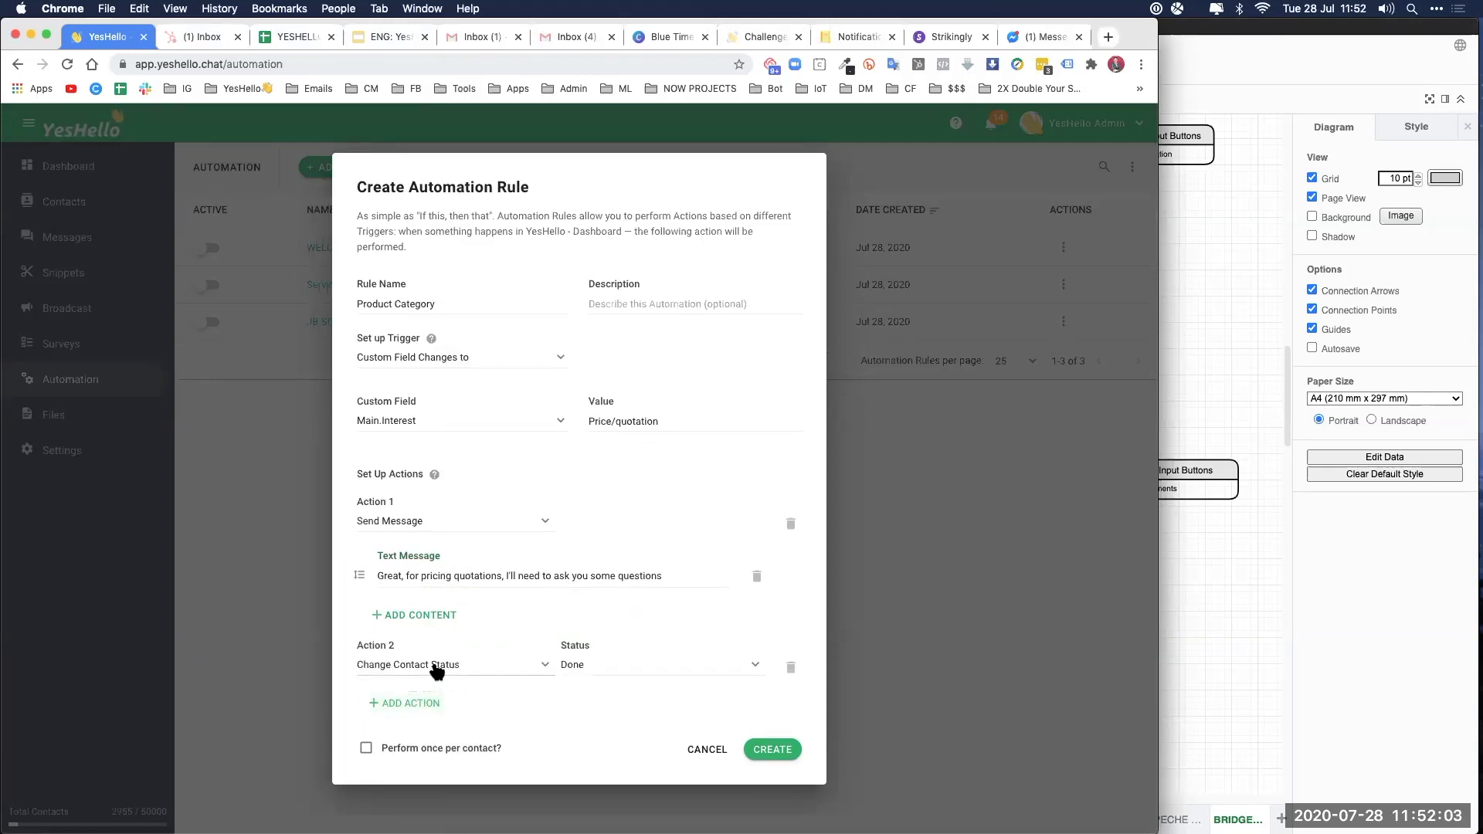
click(436, 671)
click(417, 762)
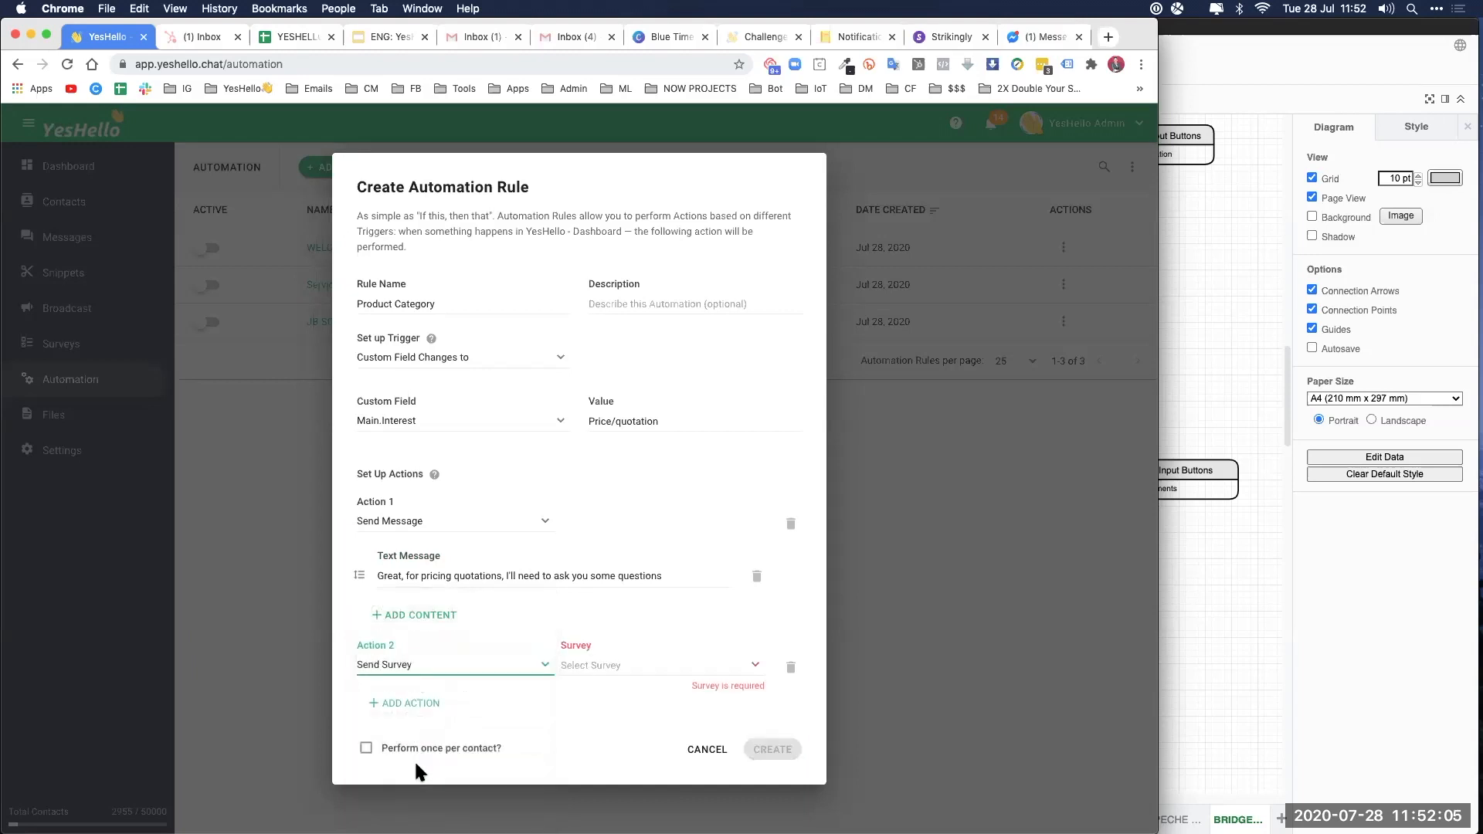
Step: Compare with the product category question in draw.io, choose the Product Category survey for Action 2, and create the rule
click(1204, 532)
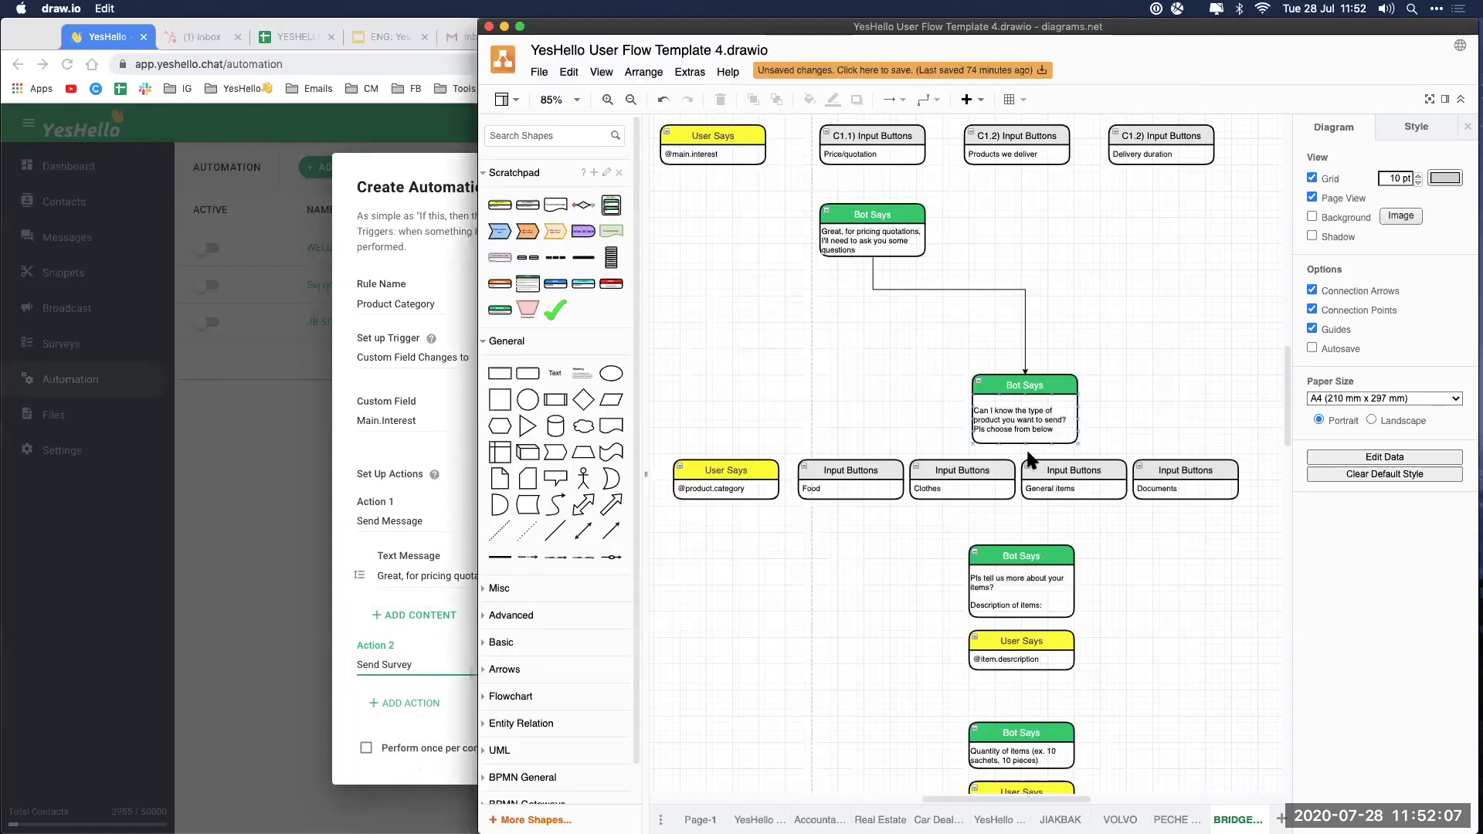
click(439, 662)
click(598, 679)
click(643, 692)
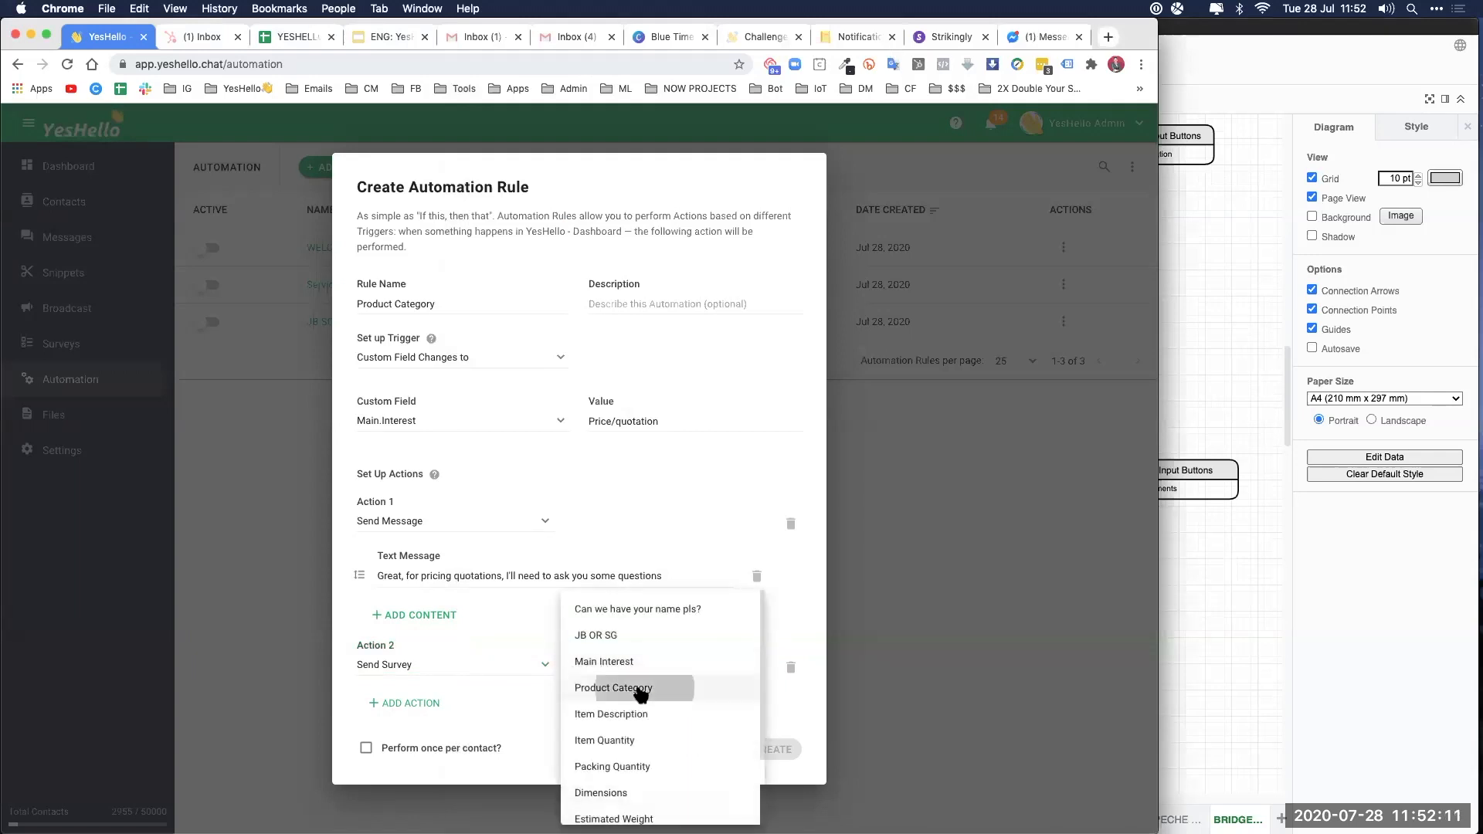
click(775, 749)
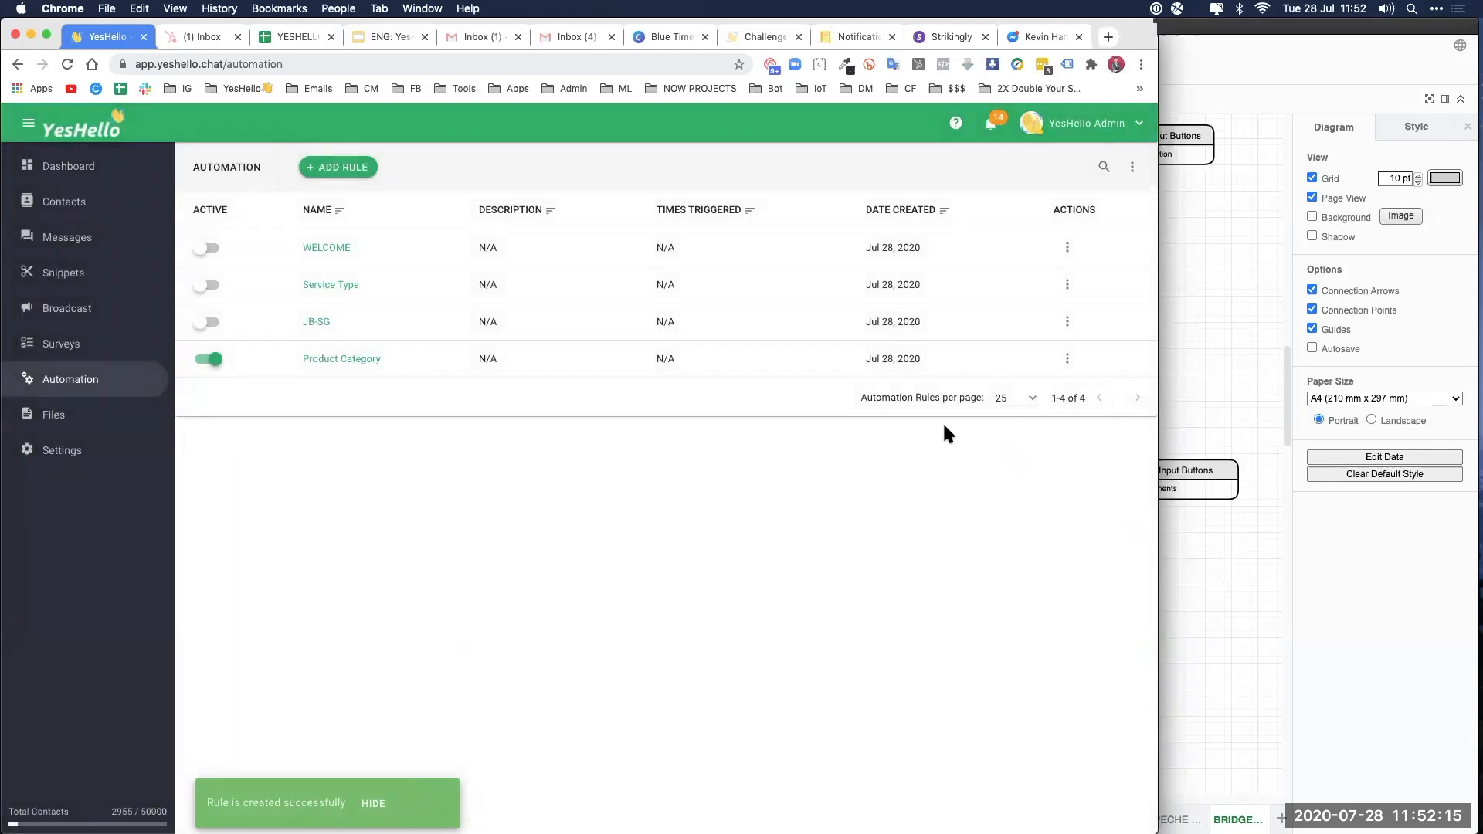
Step: Review the item description block in draw.io and start a new YesHello automation rule named Item Description
key(super+Tab)
scroll(1160, 608, down, 5)
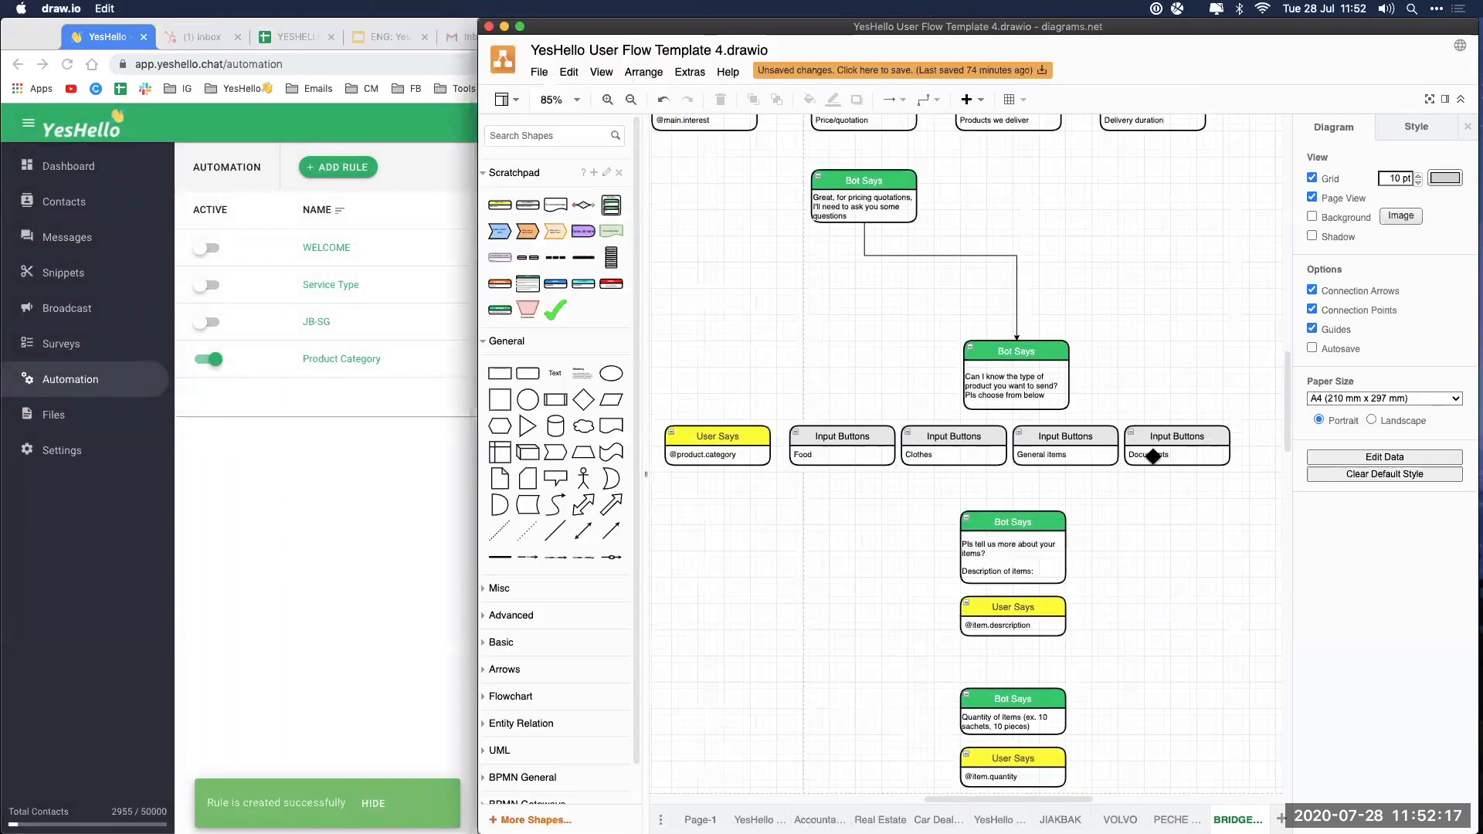
scroll(877, 284, down, 1)
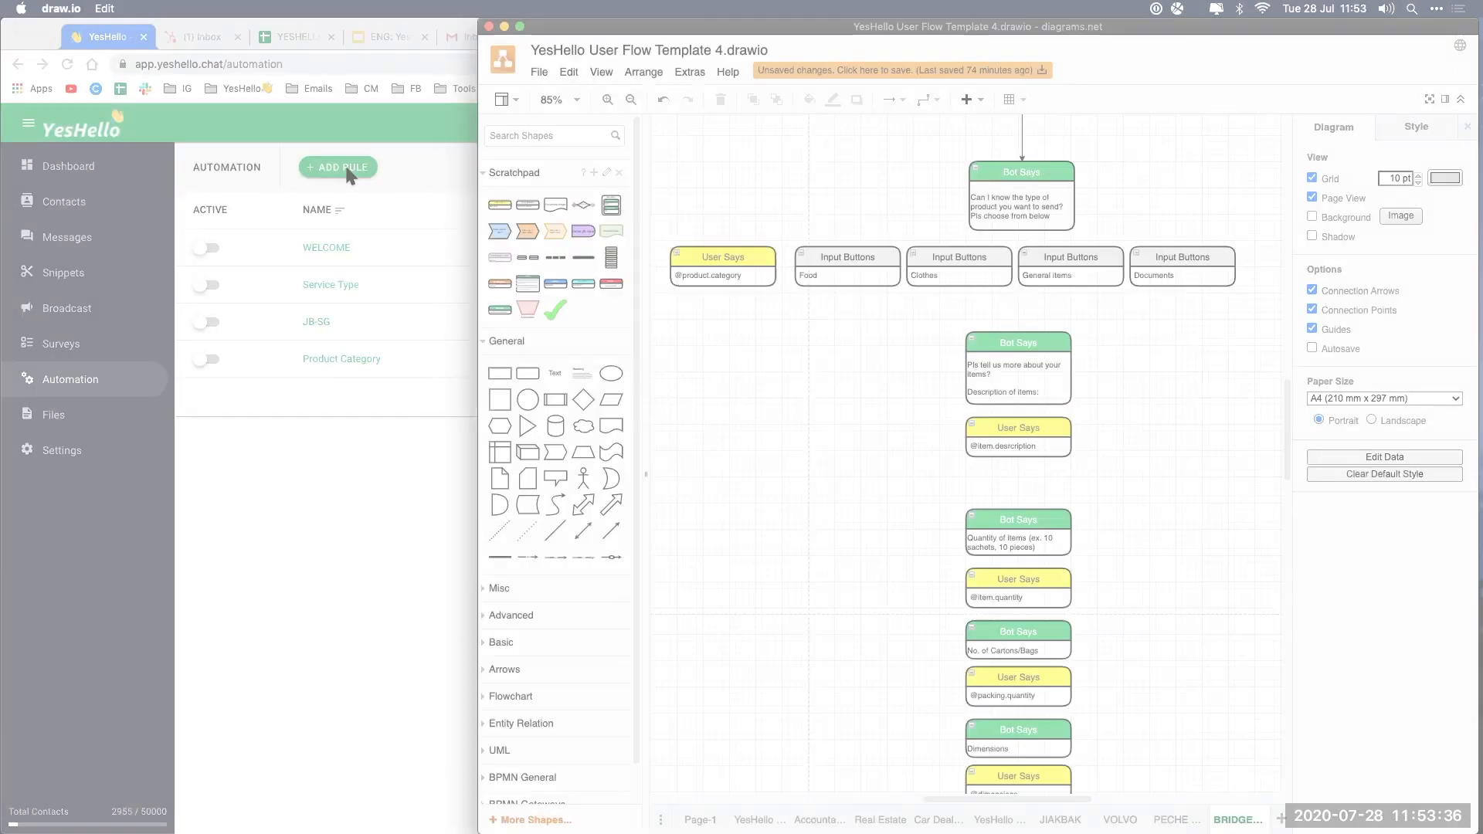
click(340, 171)
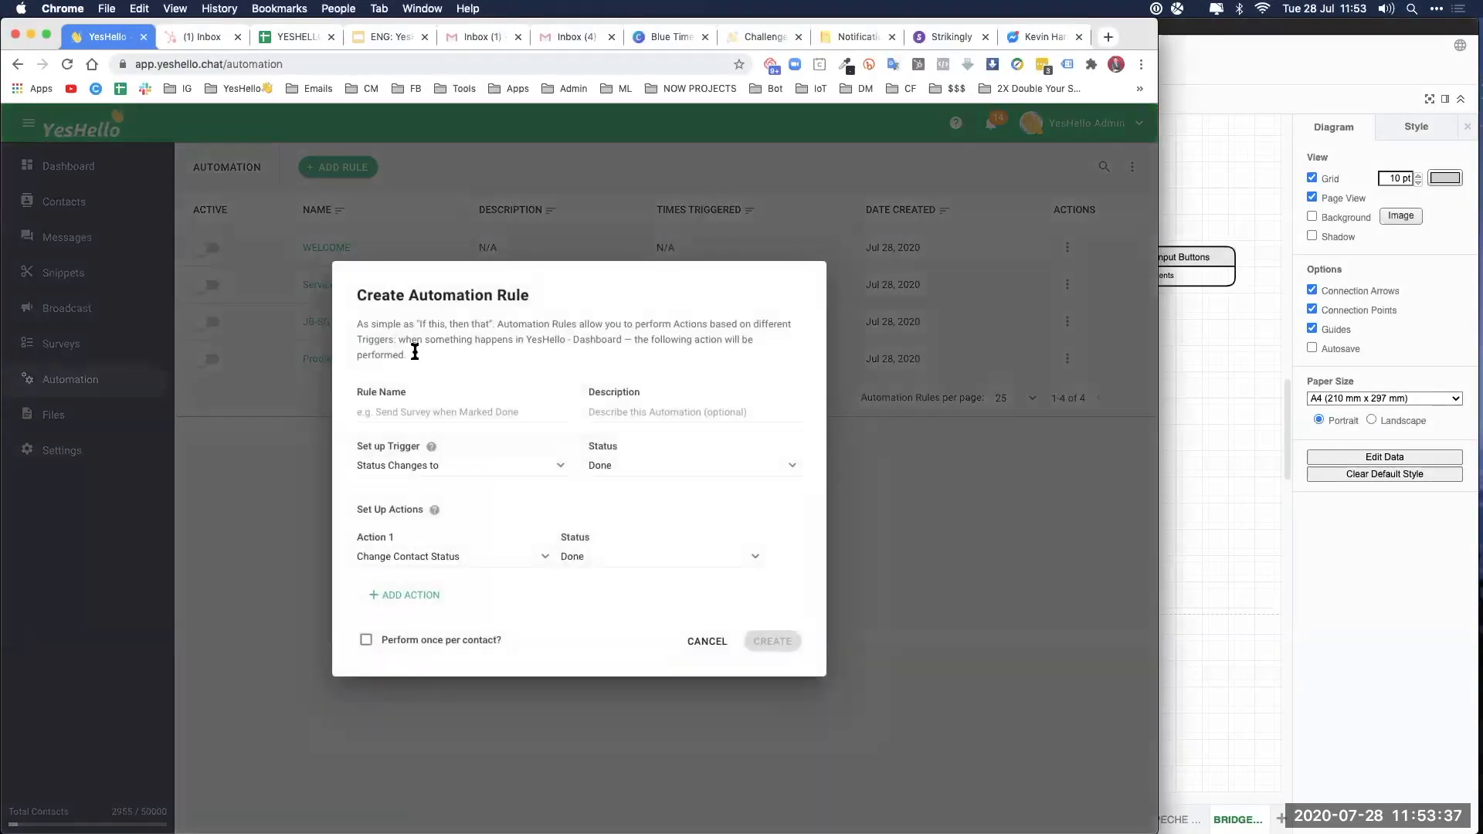
click(426, 401)
text(Item Description)
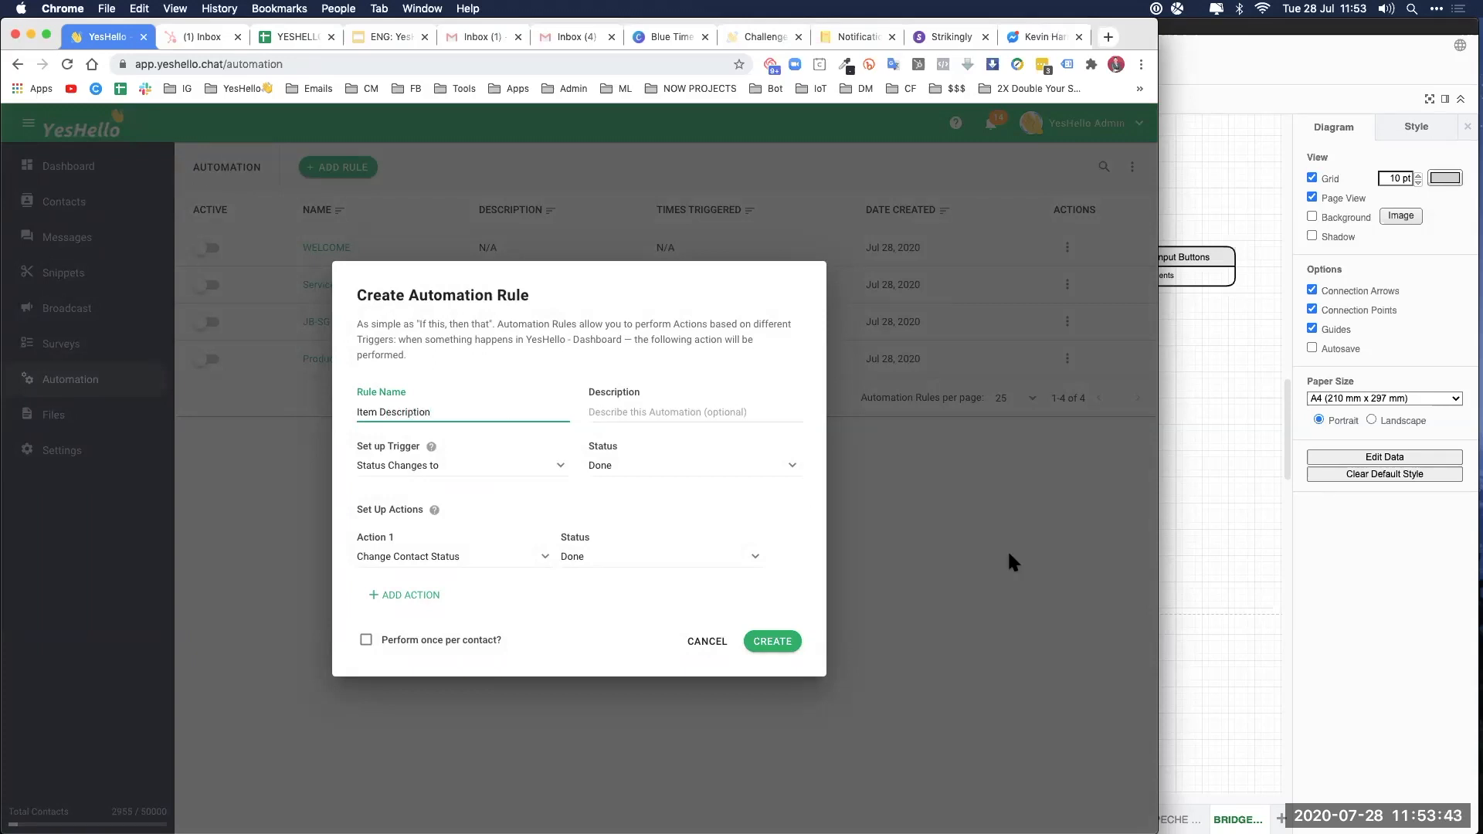
Step: Check the item description block in draw.io and set the Item Description rule's trigger to Survey Ended is Product Category
click(1199, 519)
click(997, 334)
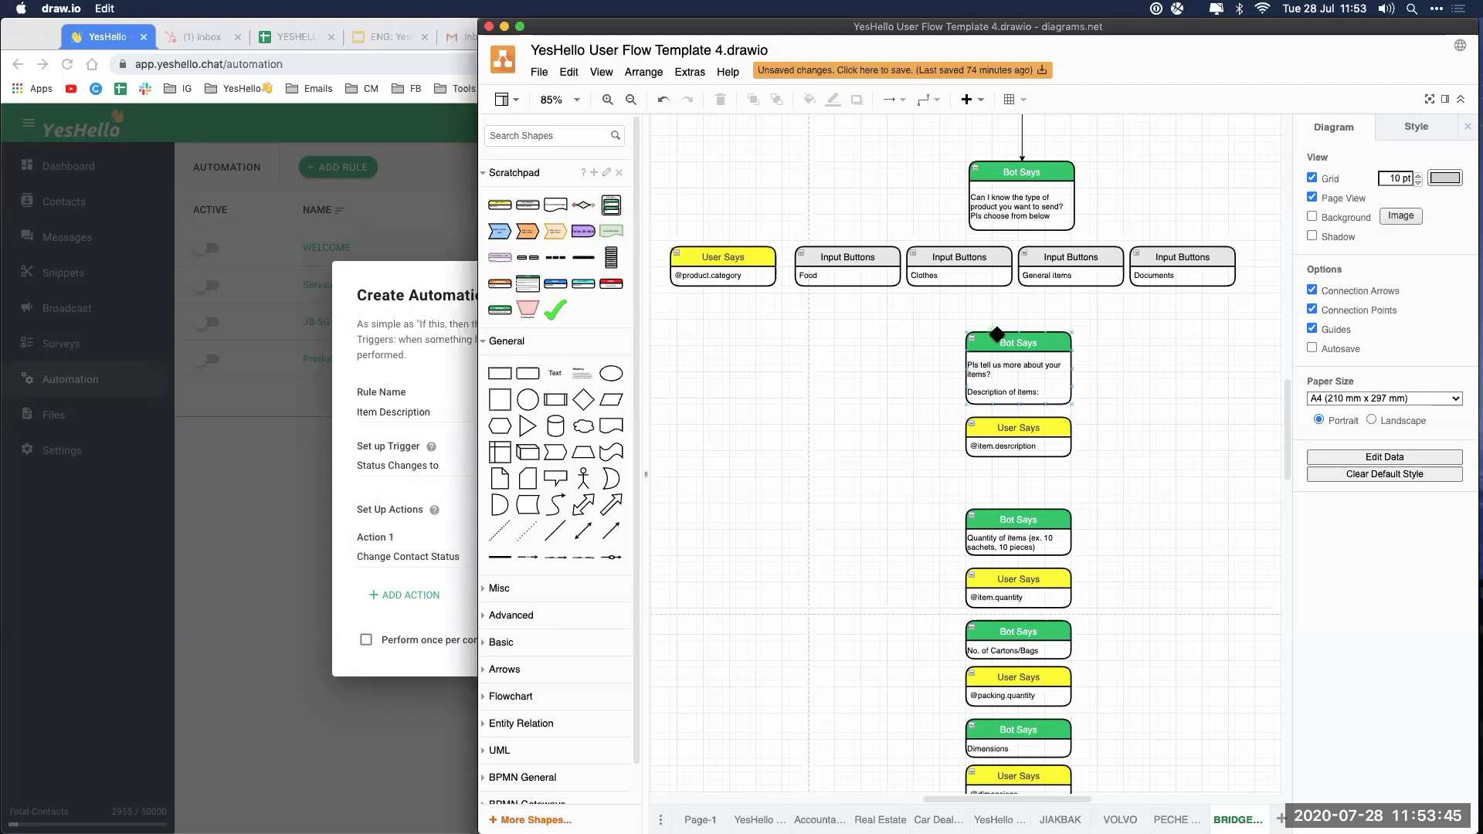
click(734, 278)
click(420, 363)
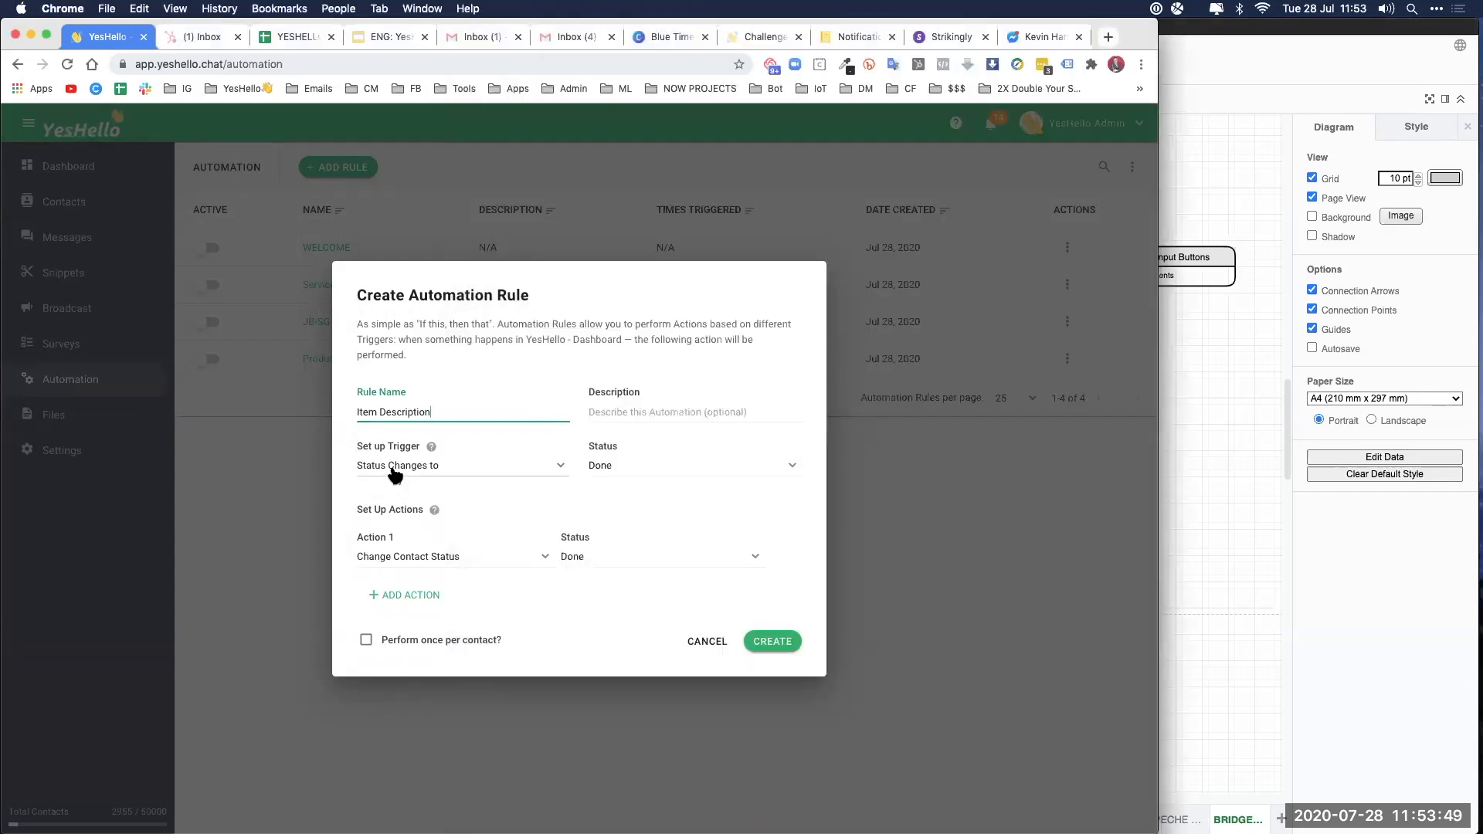
click(394, 475)
scroll(438, 638, down, 1)
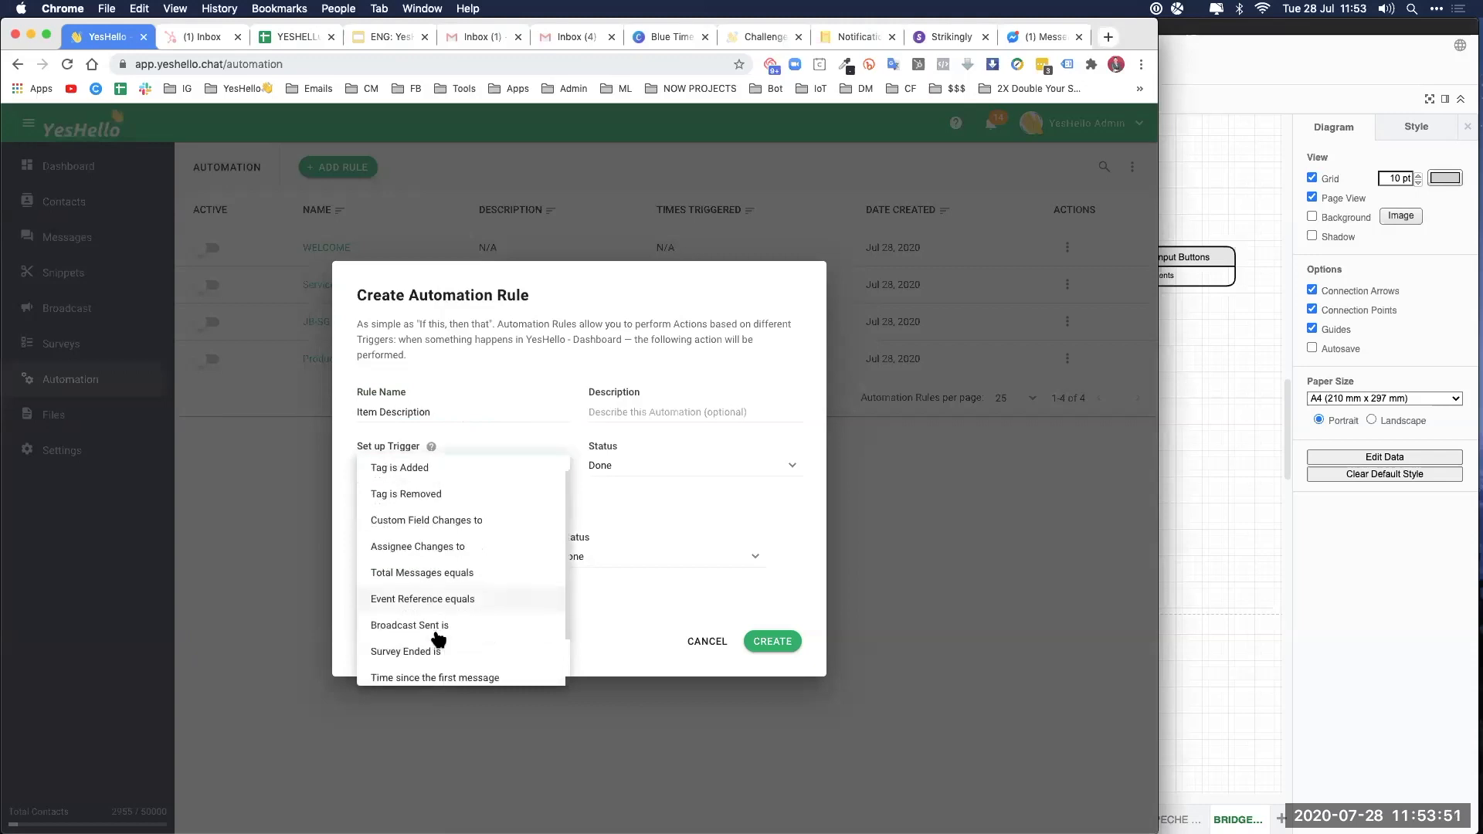
click(430, 653)
click(616, 475)
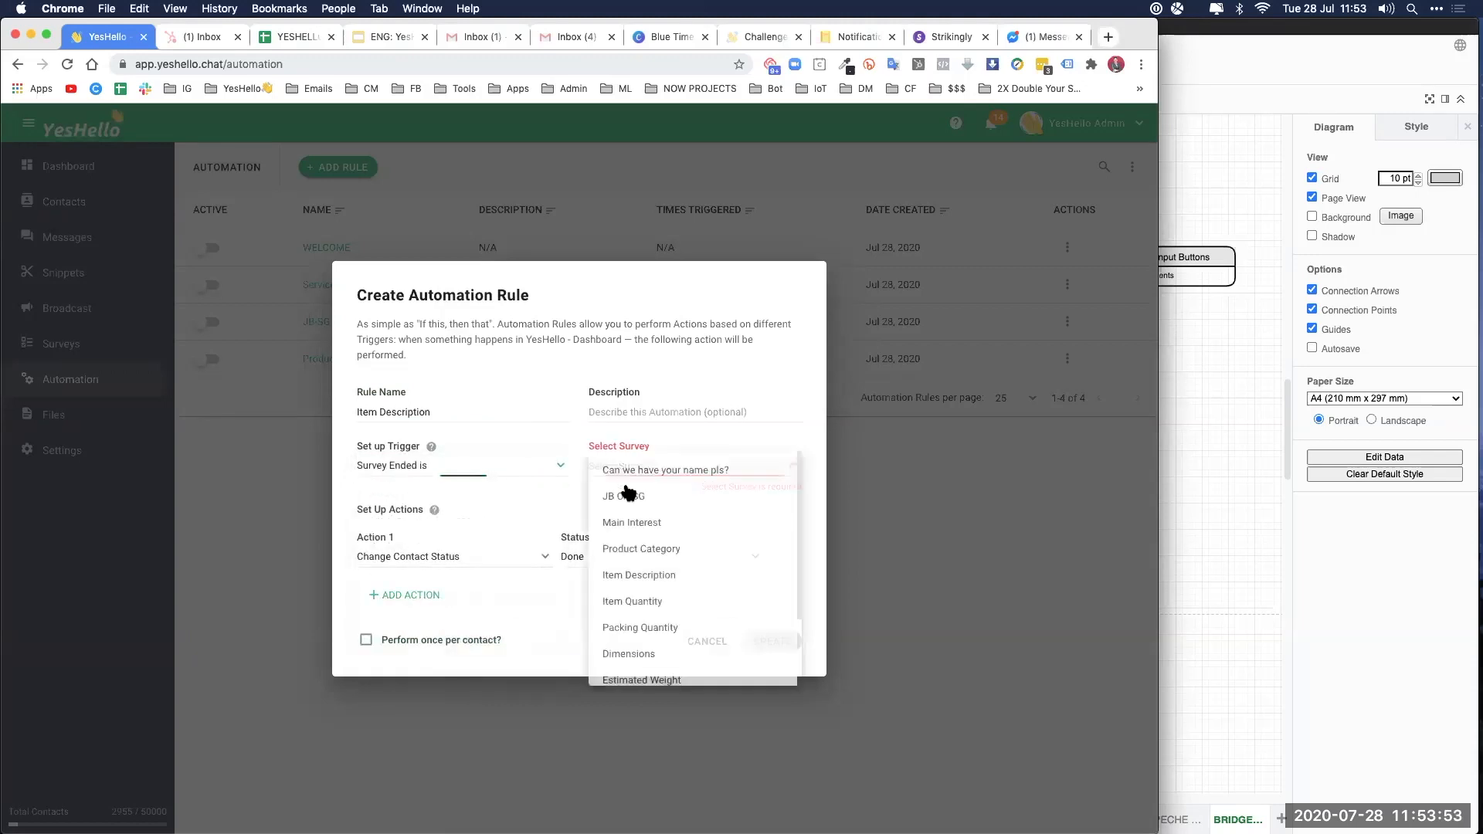
click(653, 550)
Step: Compare with the draw.io flow, make Action 1 a Send Survey with the Item Description survey, and create the rule
click(1196, 442)
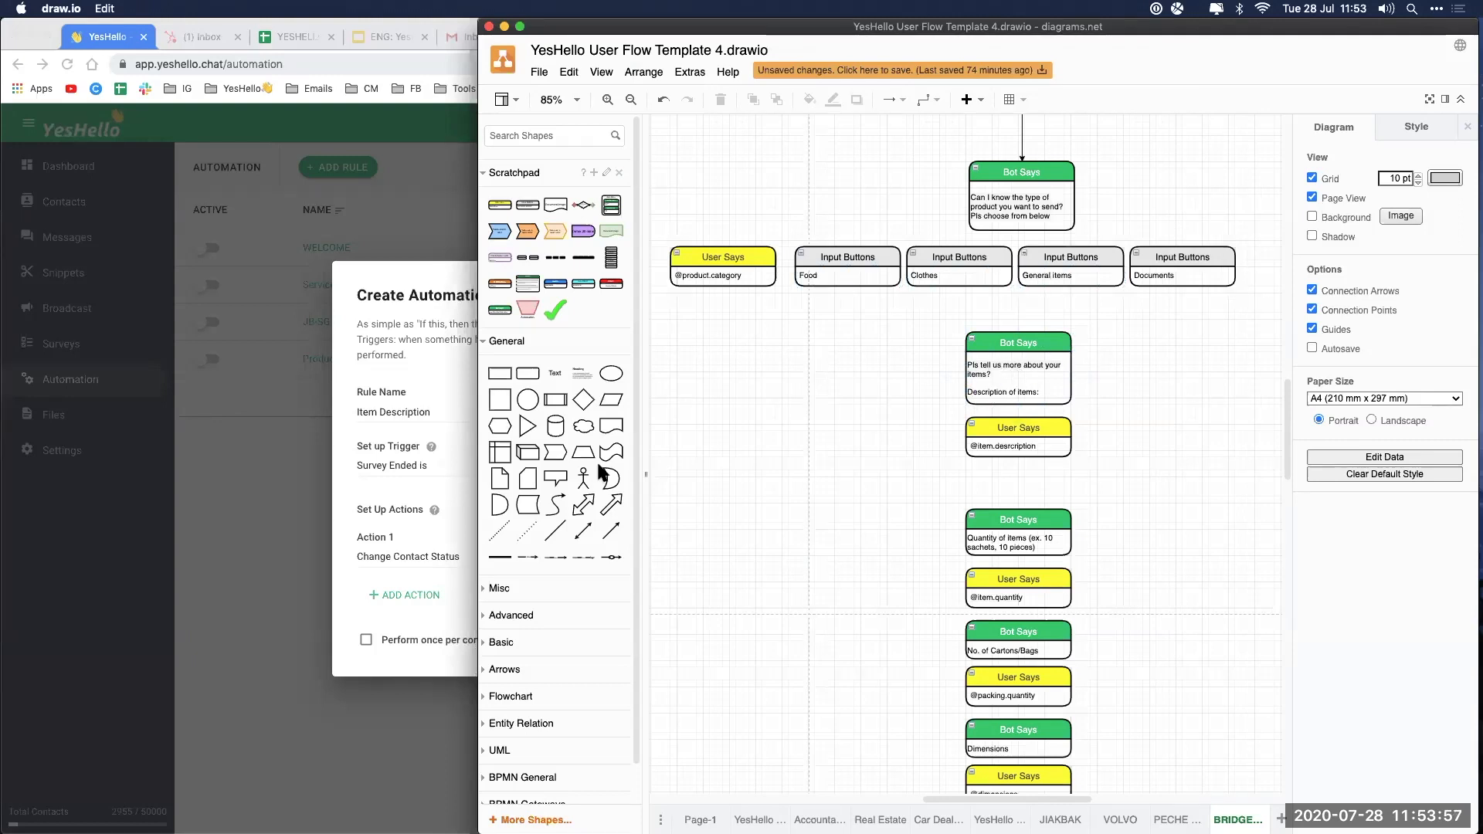
click(381, 502)
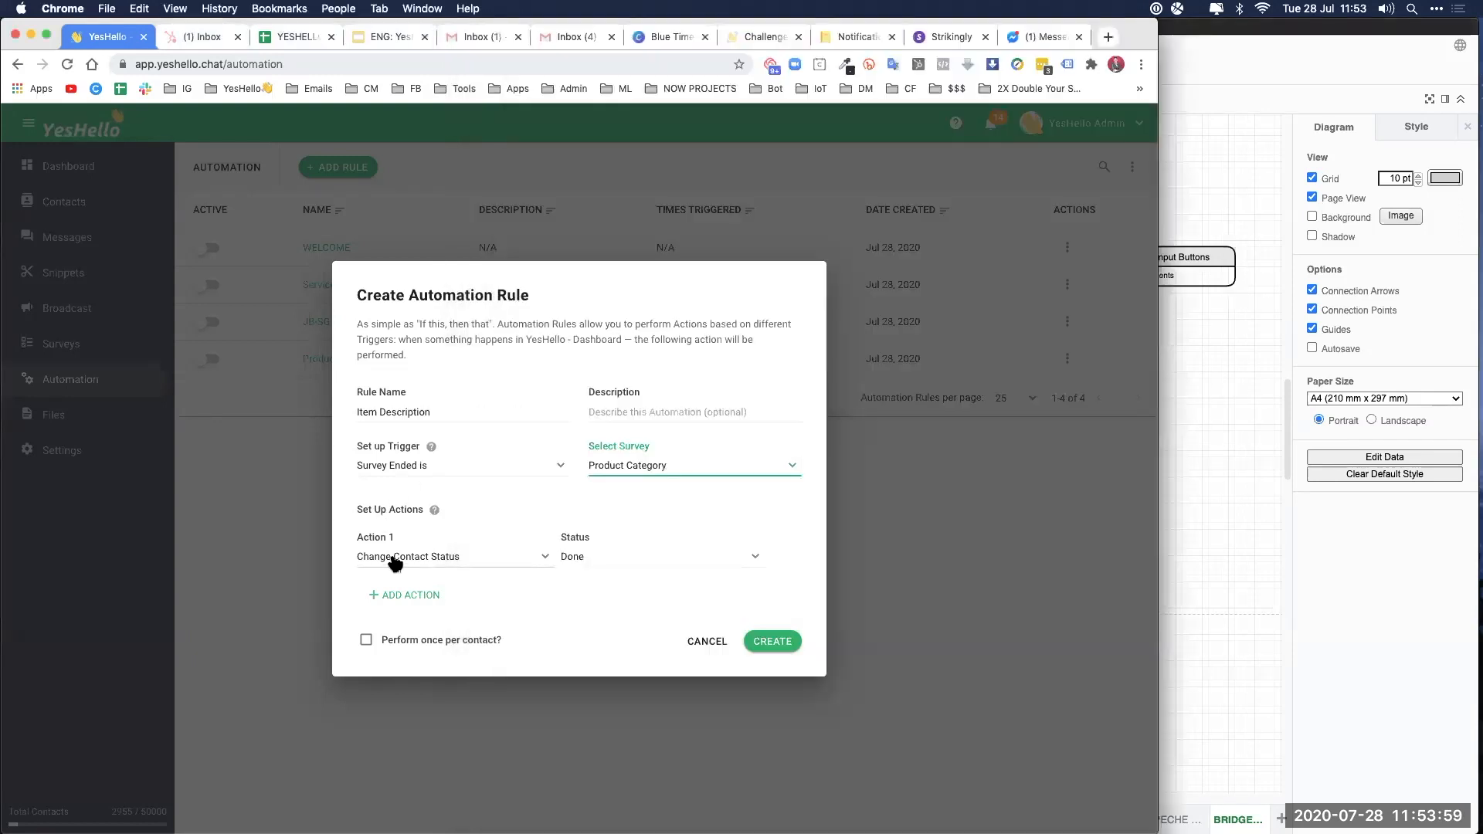
click(395, 561)
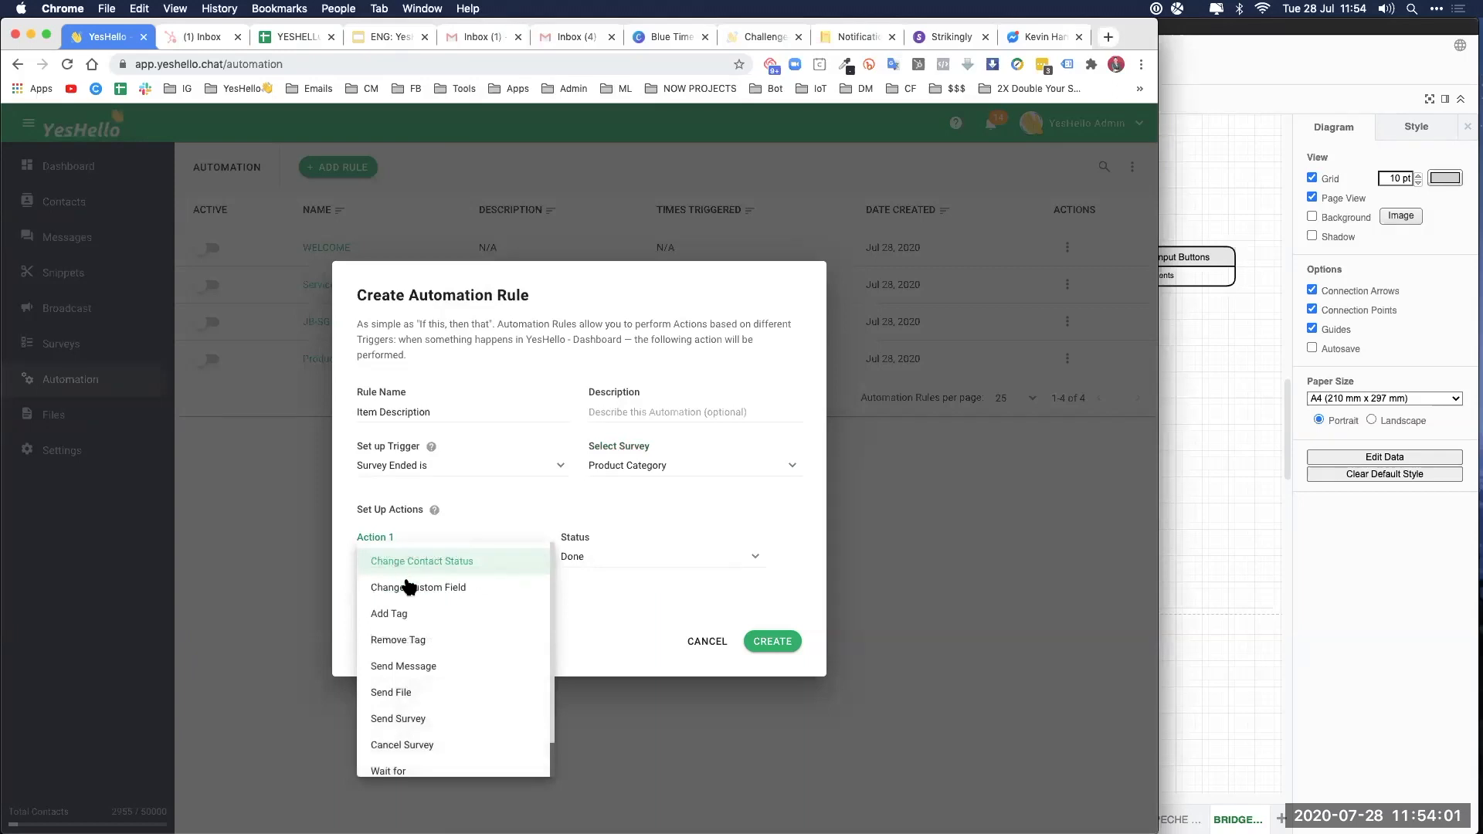
click(408, 719)
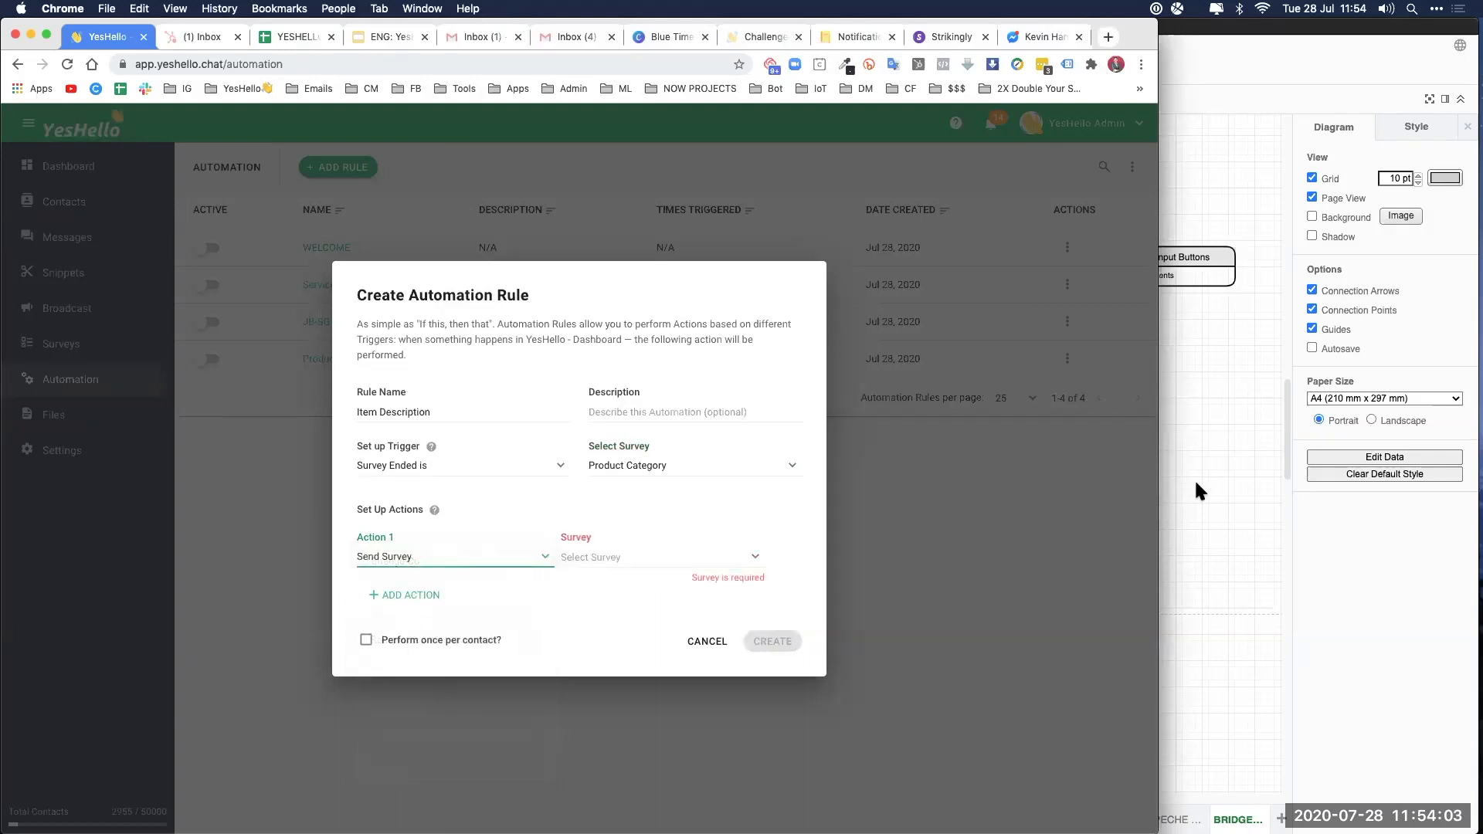
click(1196, 484)
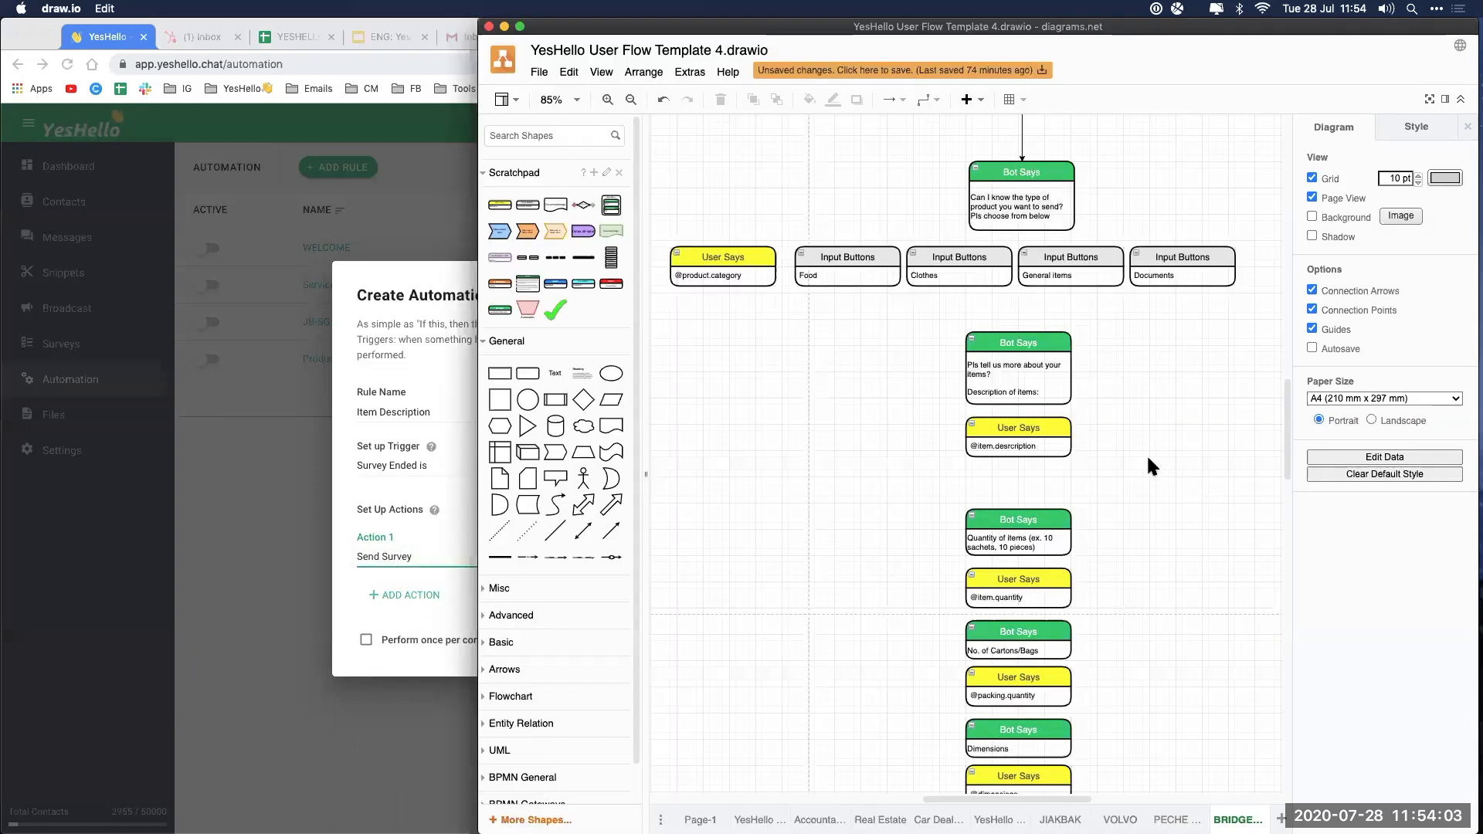
click(377, 551)
click(605, 562)
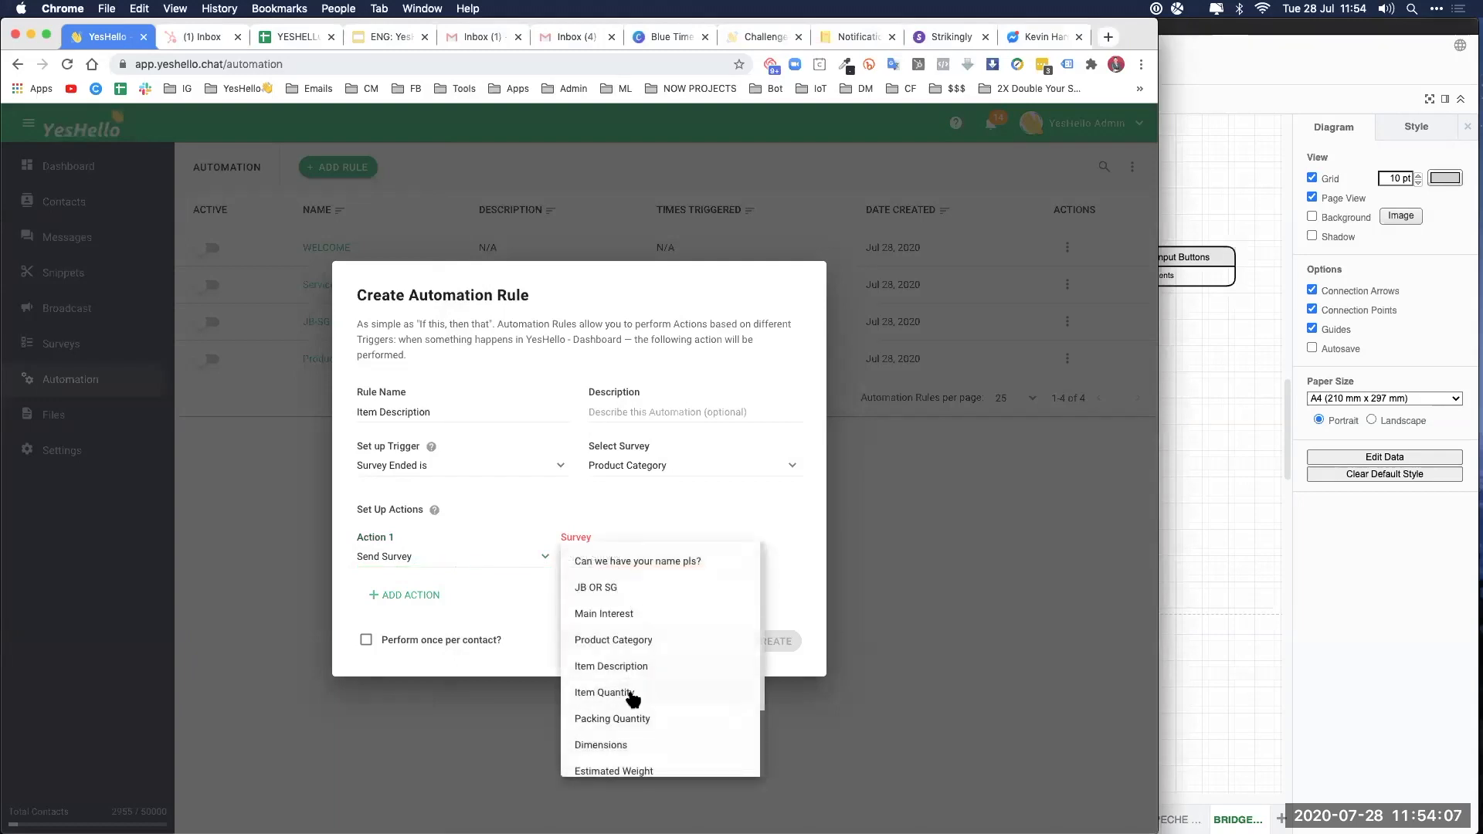
click(625, 667)
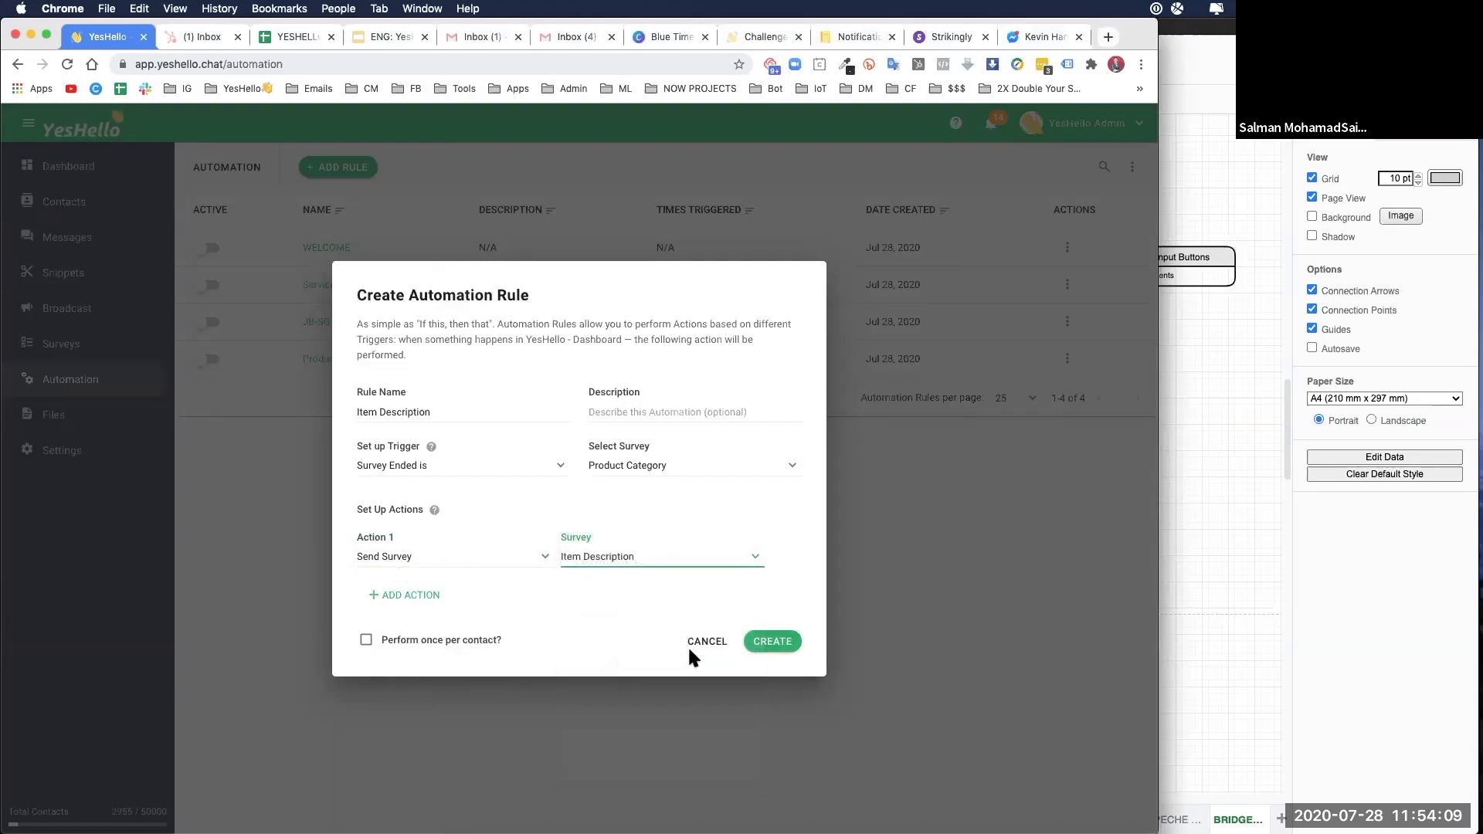
click(771, 647)
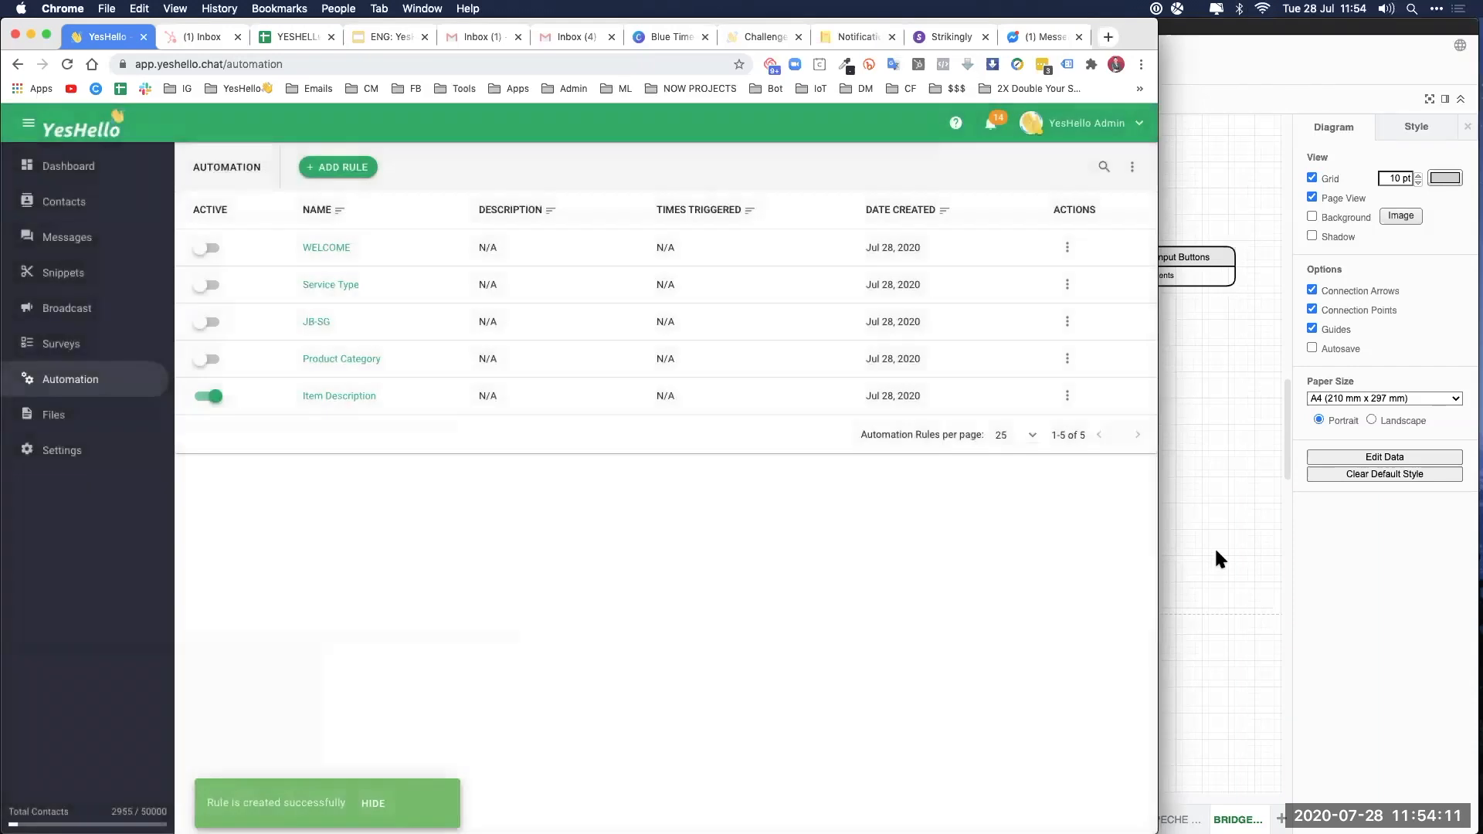
Step: Review the item quantity block in draw.io and start a new YesHello automation rule named Item Quantity
click(1215, 546)
scroll(1136, 488, down, 3)
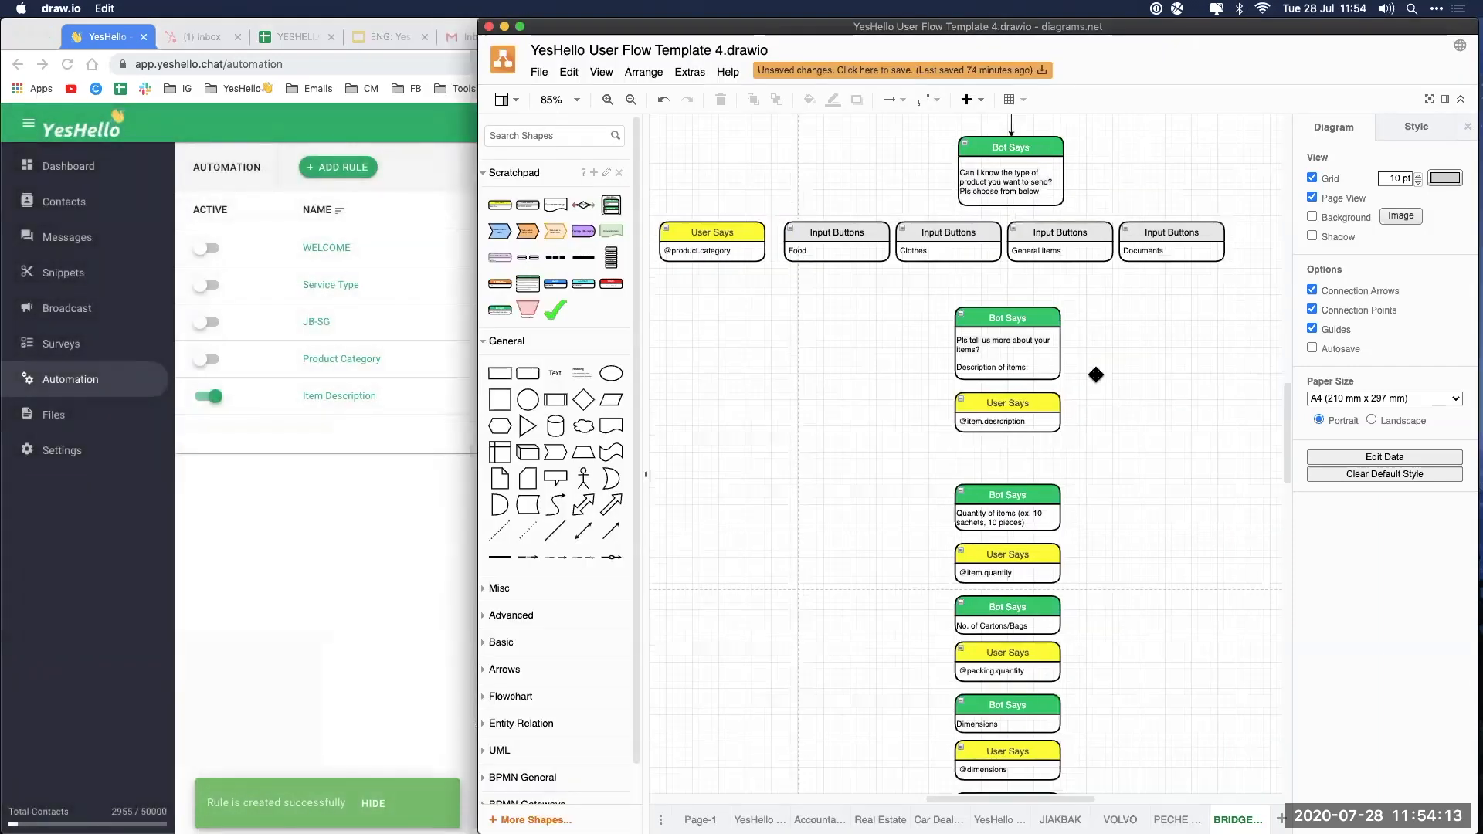
scroll(1063, 286, down, 5)
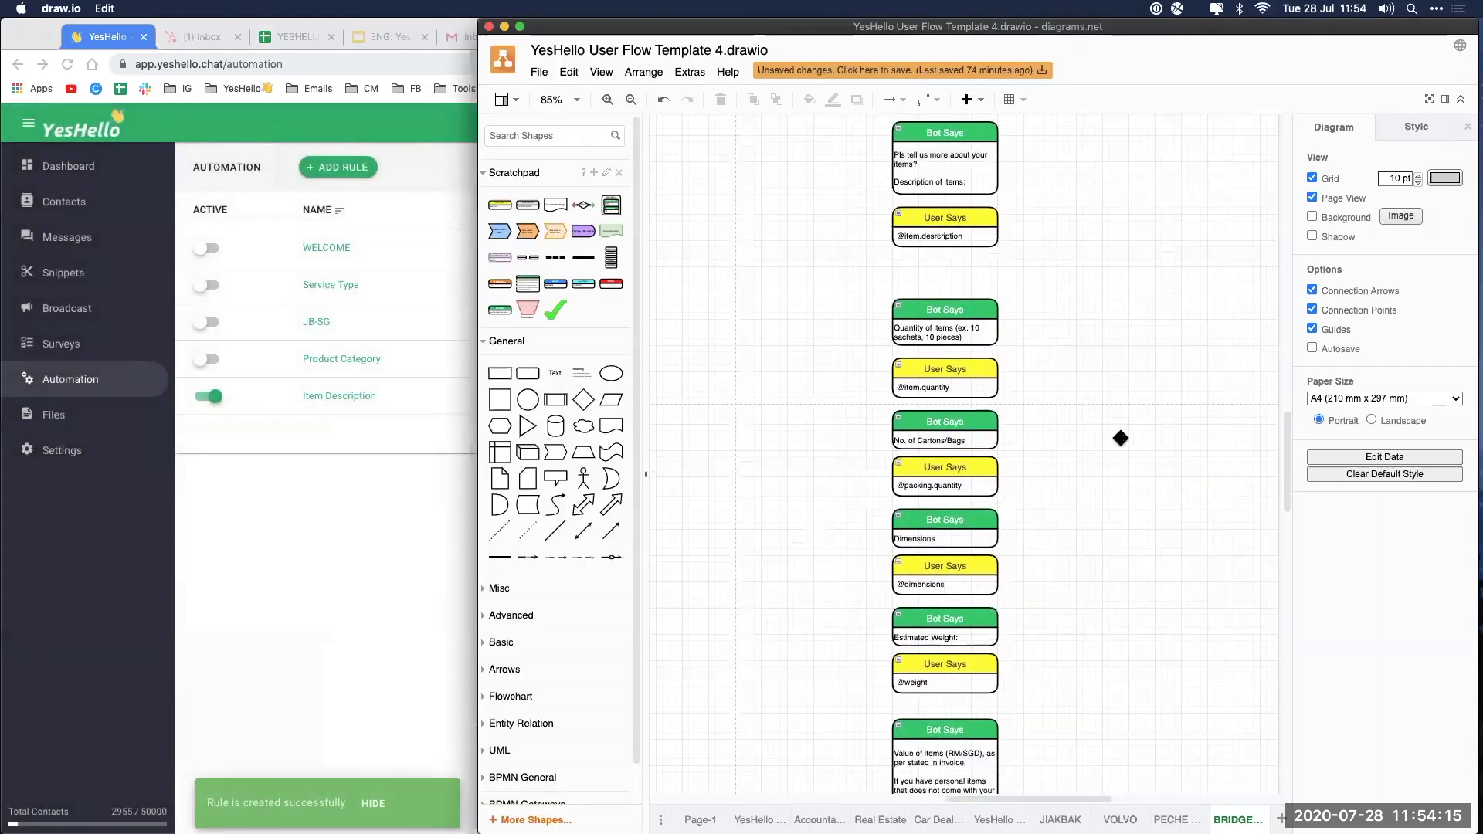
click(942, 205)
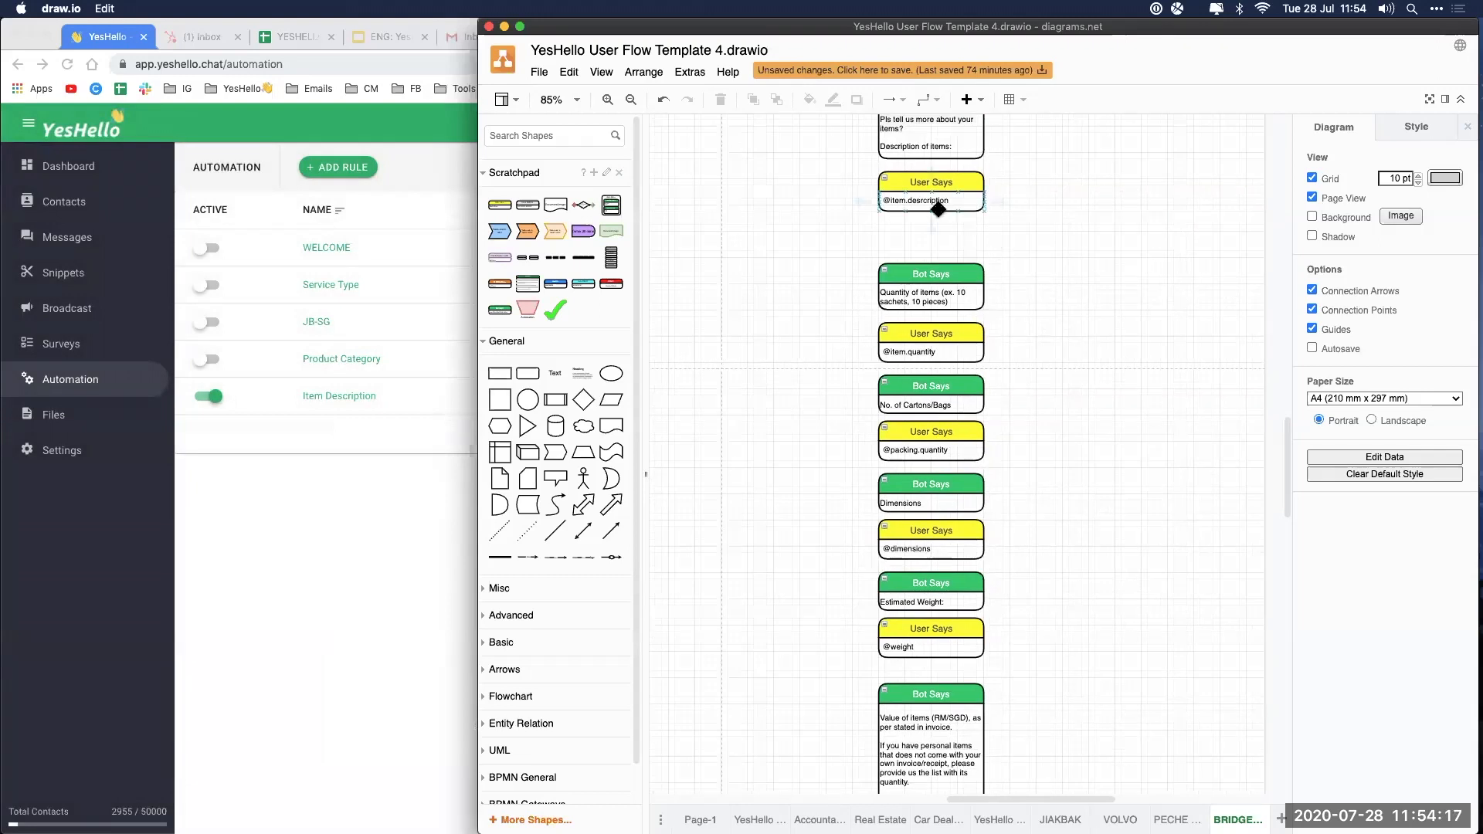
click(920, 352)
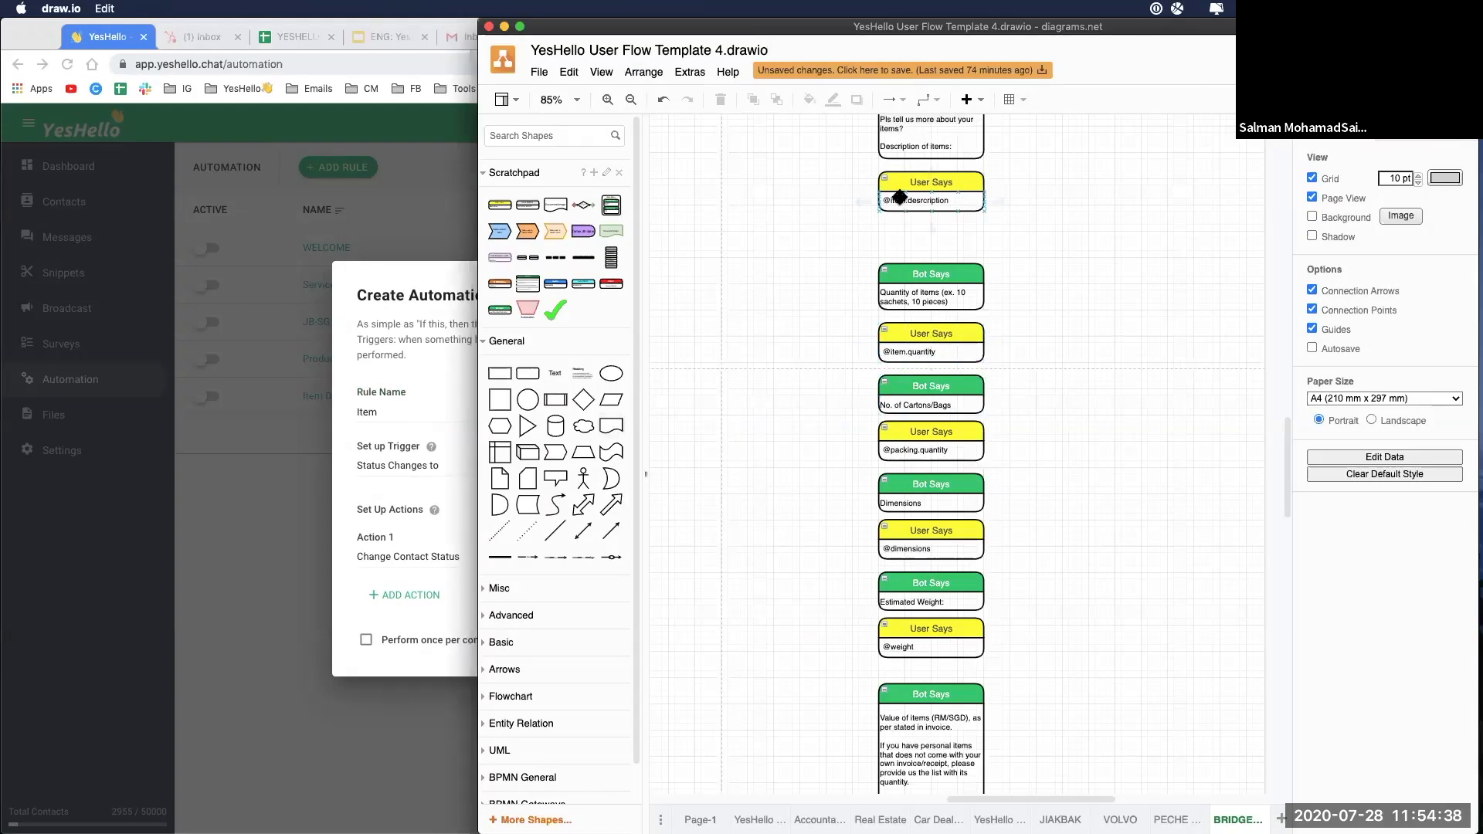
click(396, 409)
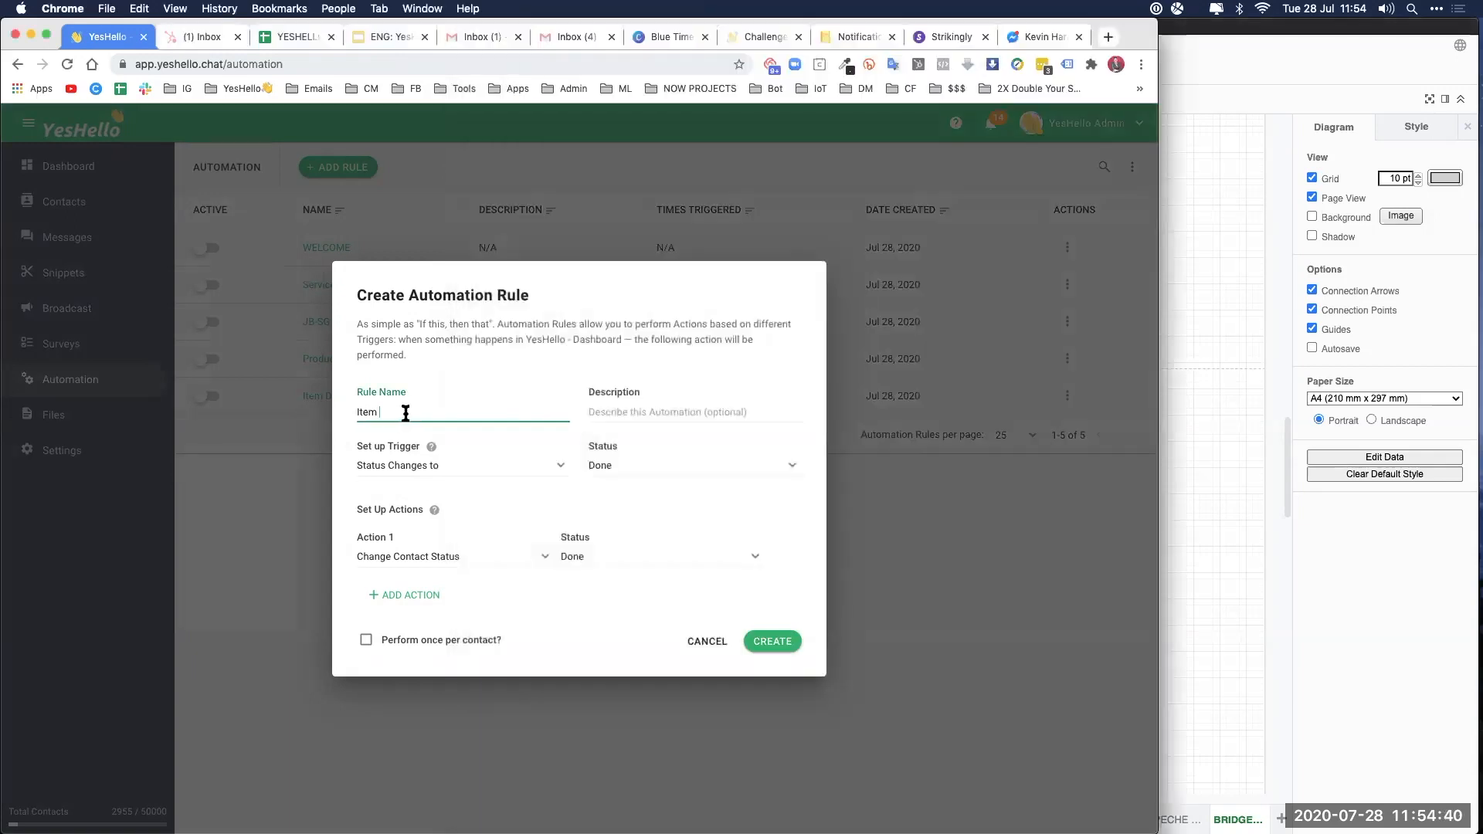
text(Quantity)
Step: Check the quantity question in draw.io and set the Item Quantity rule's trigger to Survey Ended is Item Description
click(1226, 475)
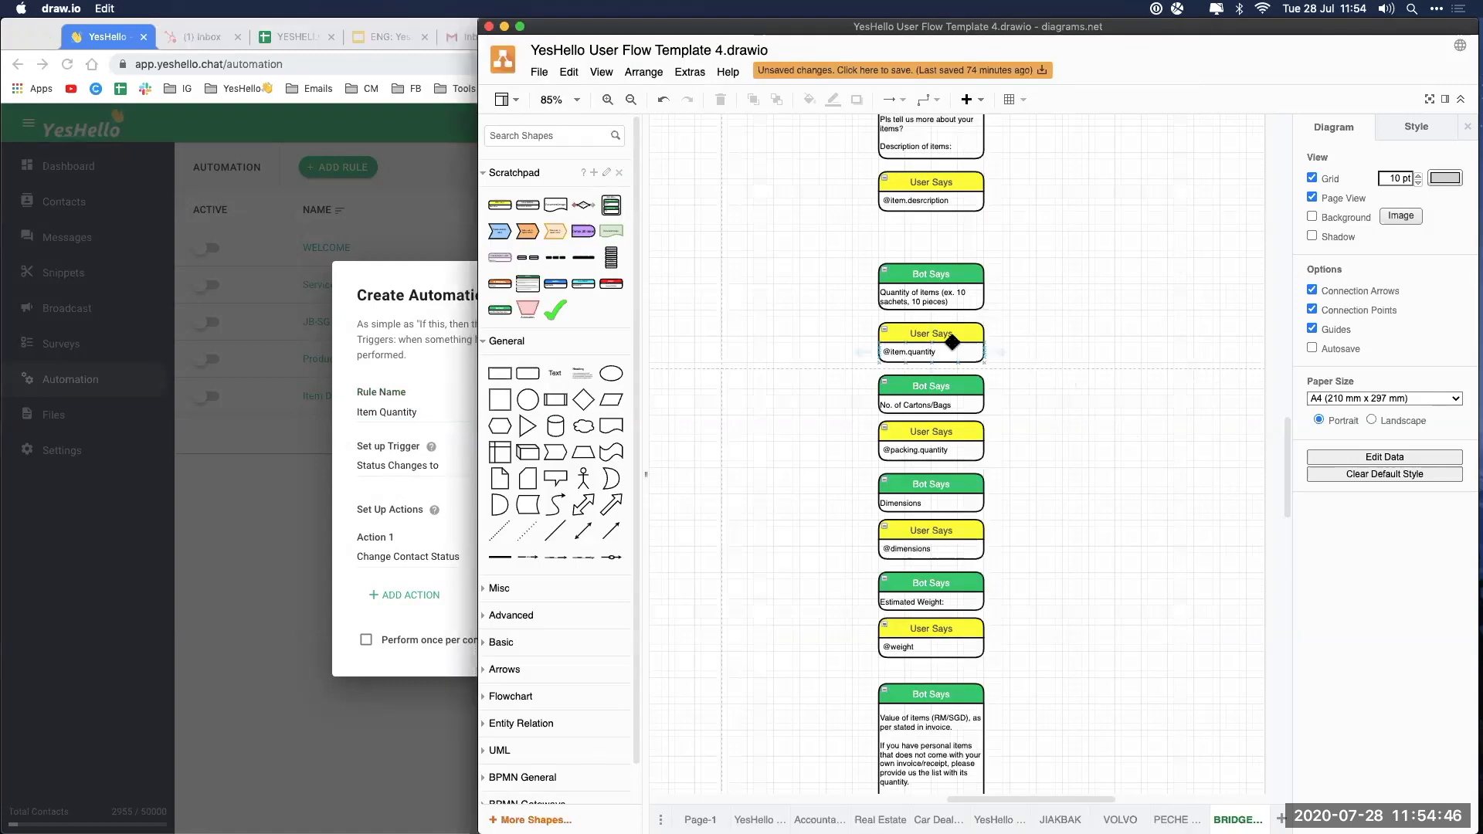
double_click(936, 302)
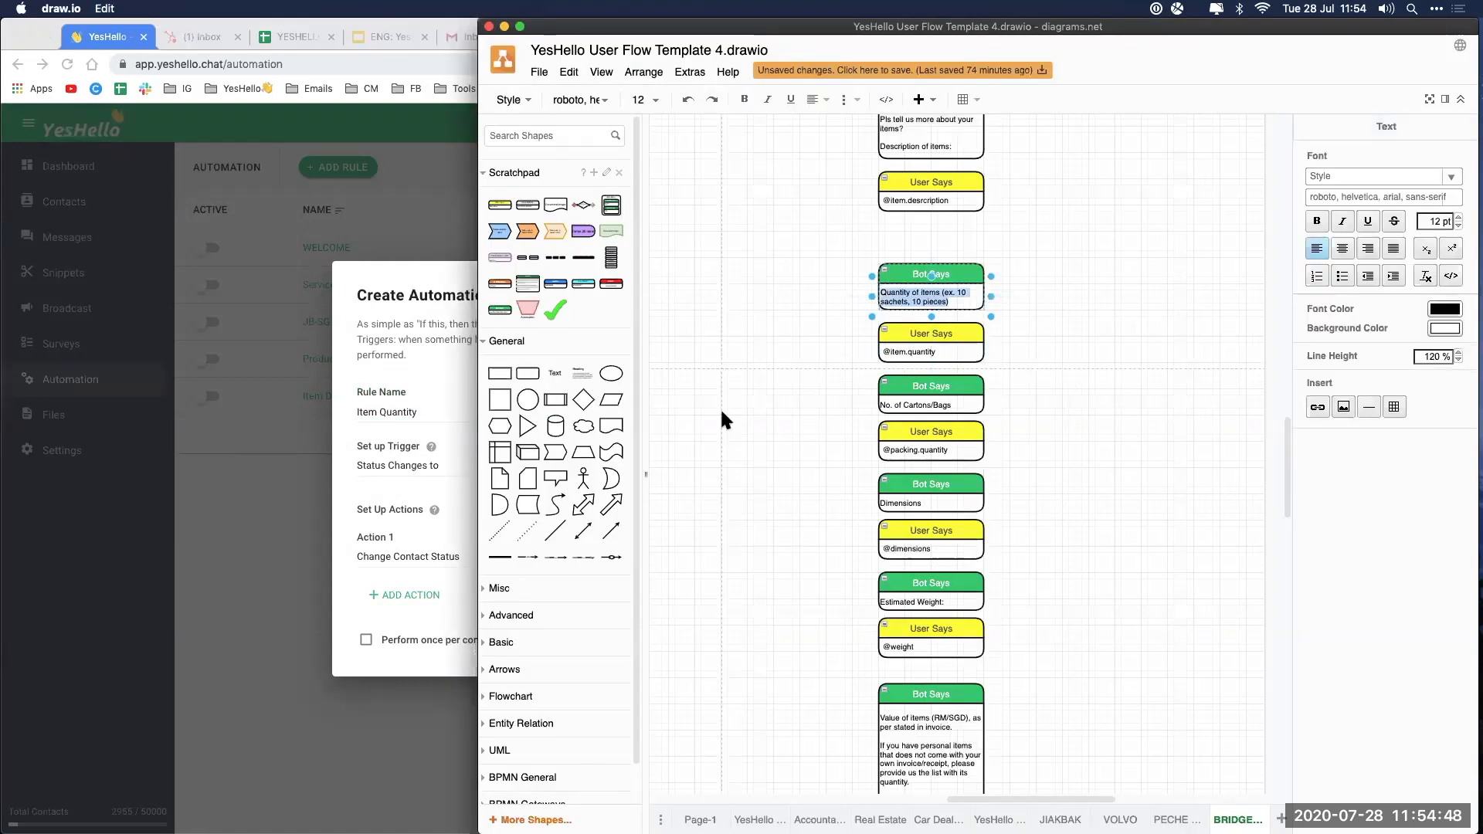
click(400, 459)
click(404, 467)
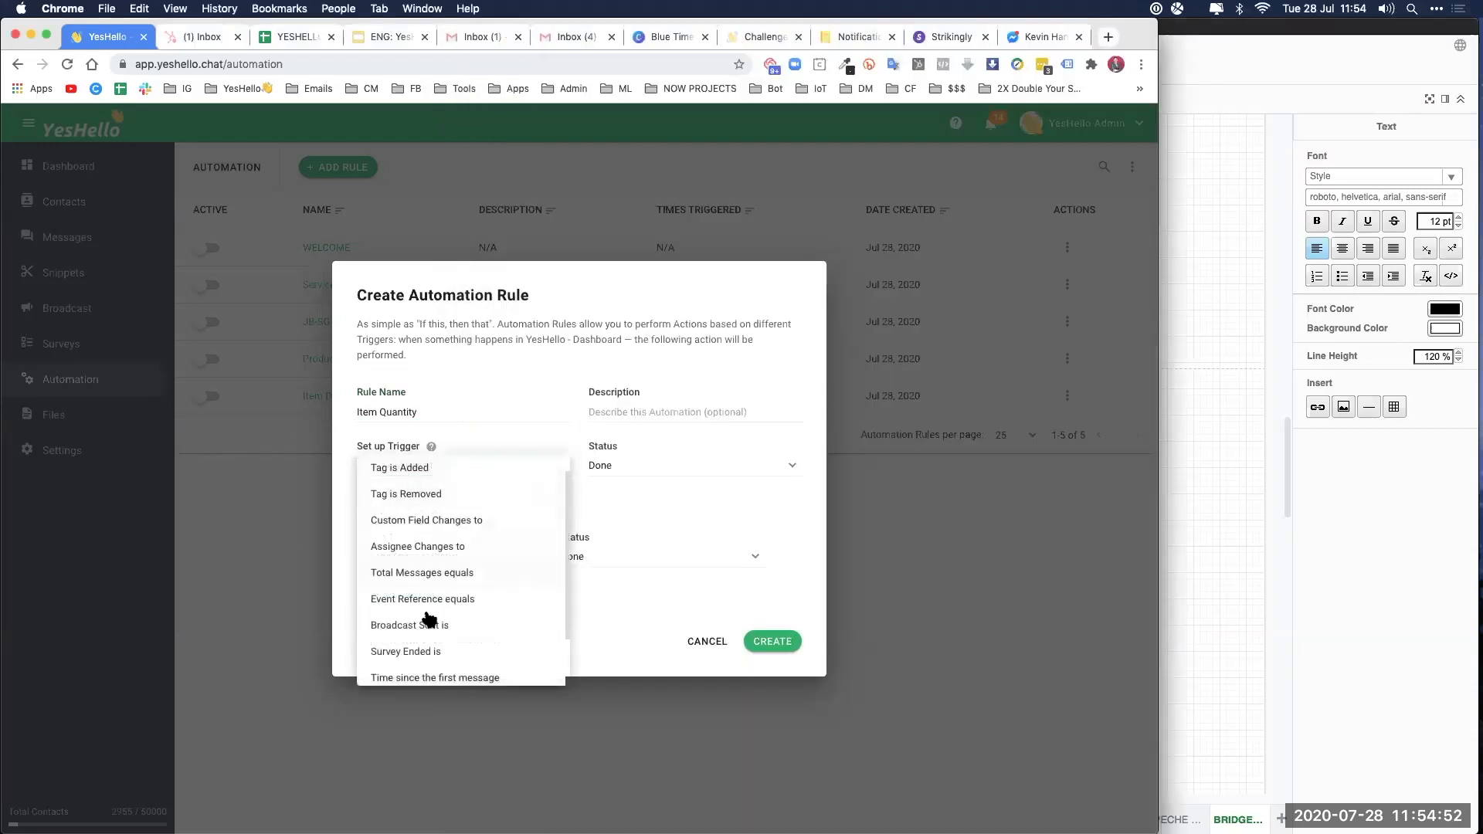
click(424, 653)
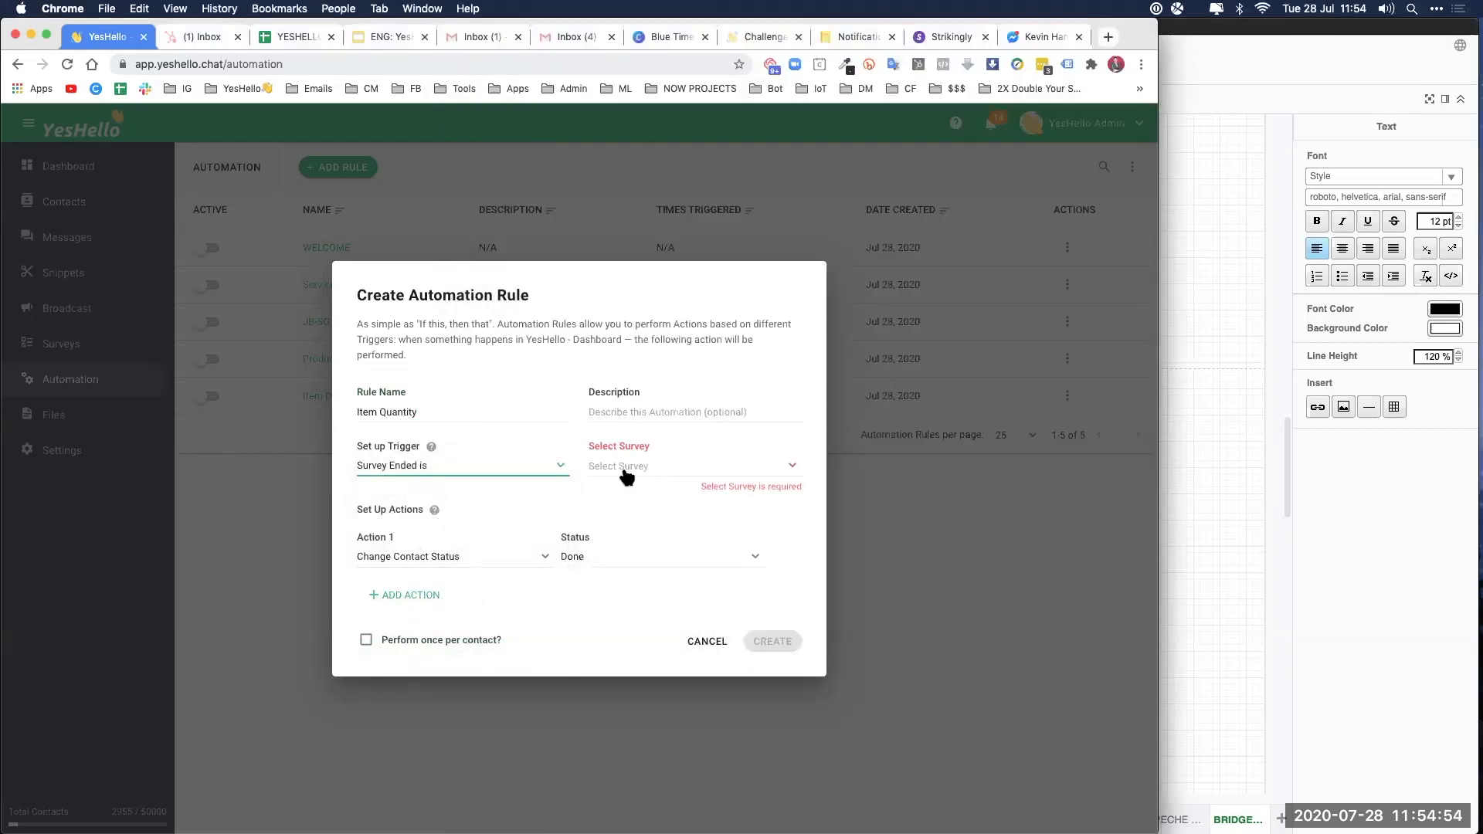
click(627, 473)
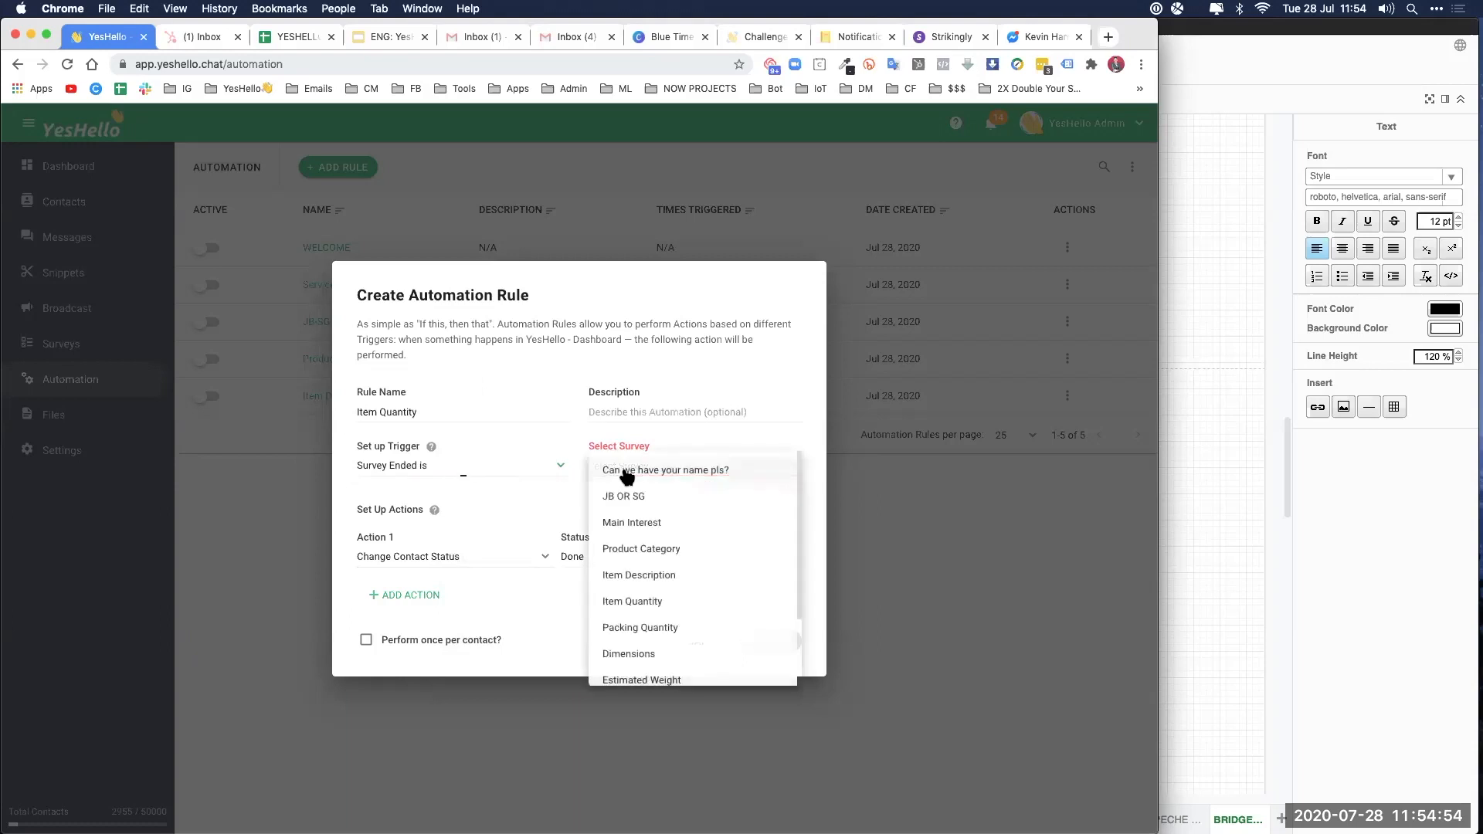
click(657, 578)
Step: Make Action 1 a Send Survey with the Item Quantity survey and create the rule
click(456, 562)
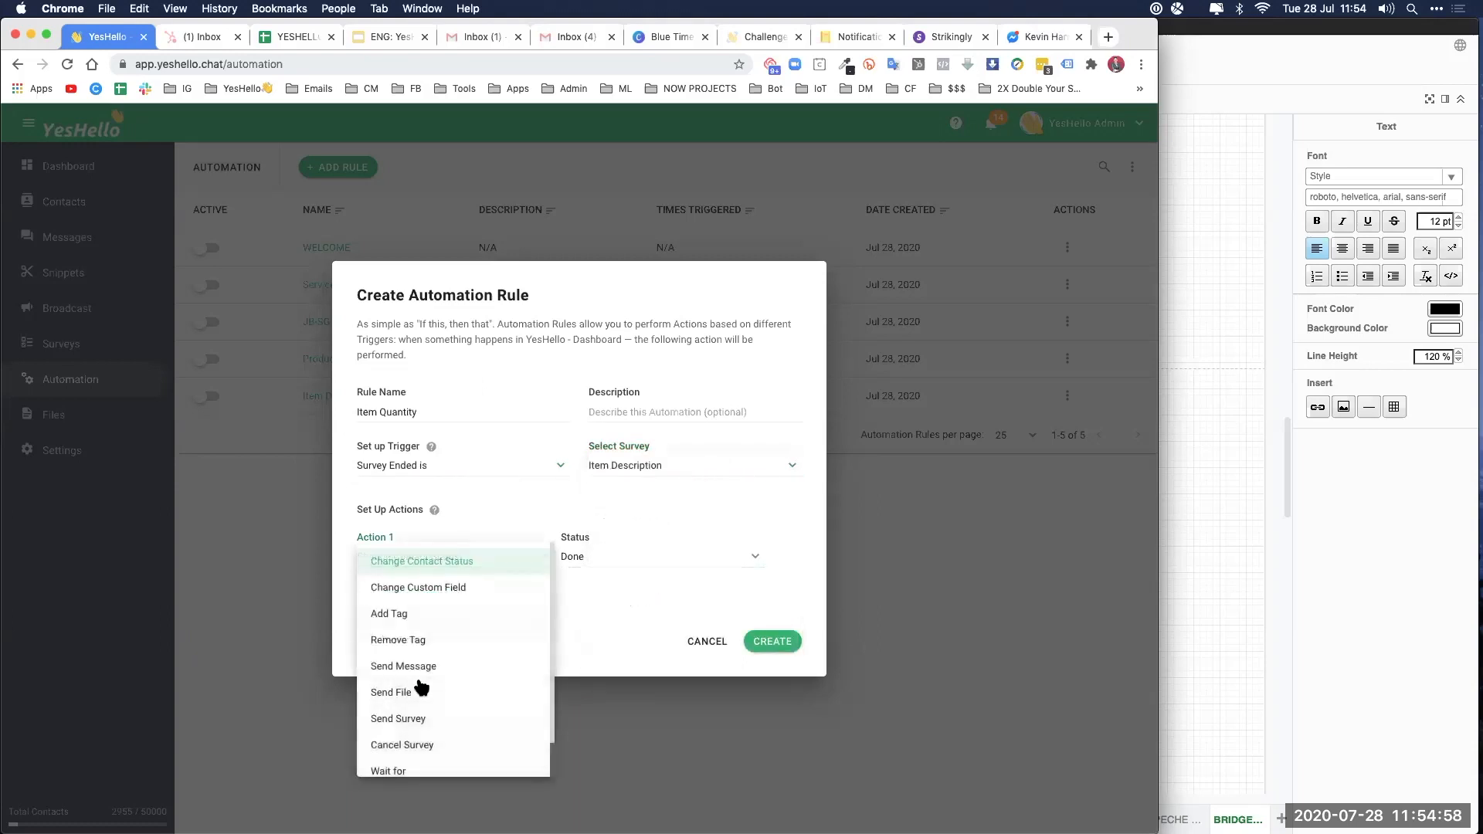
click(414, 718)
click(606, 557)
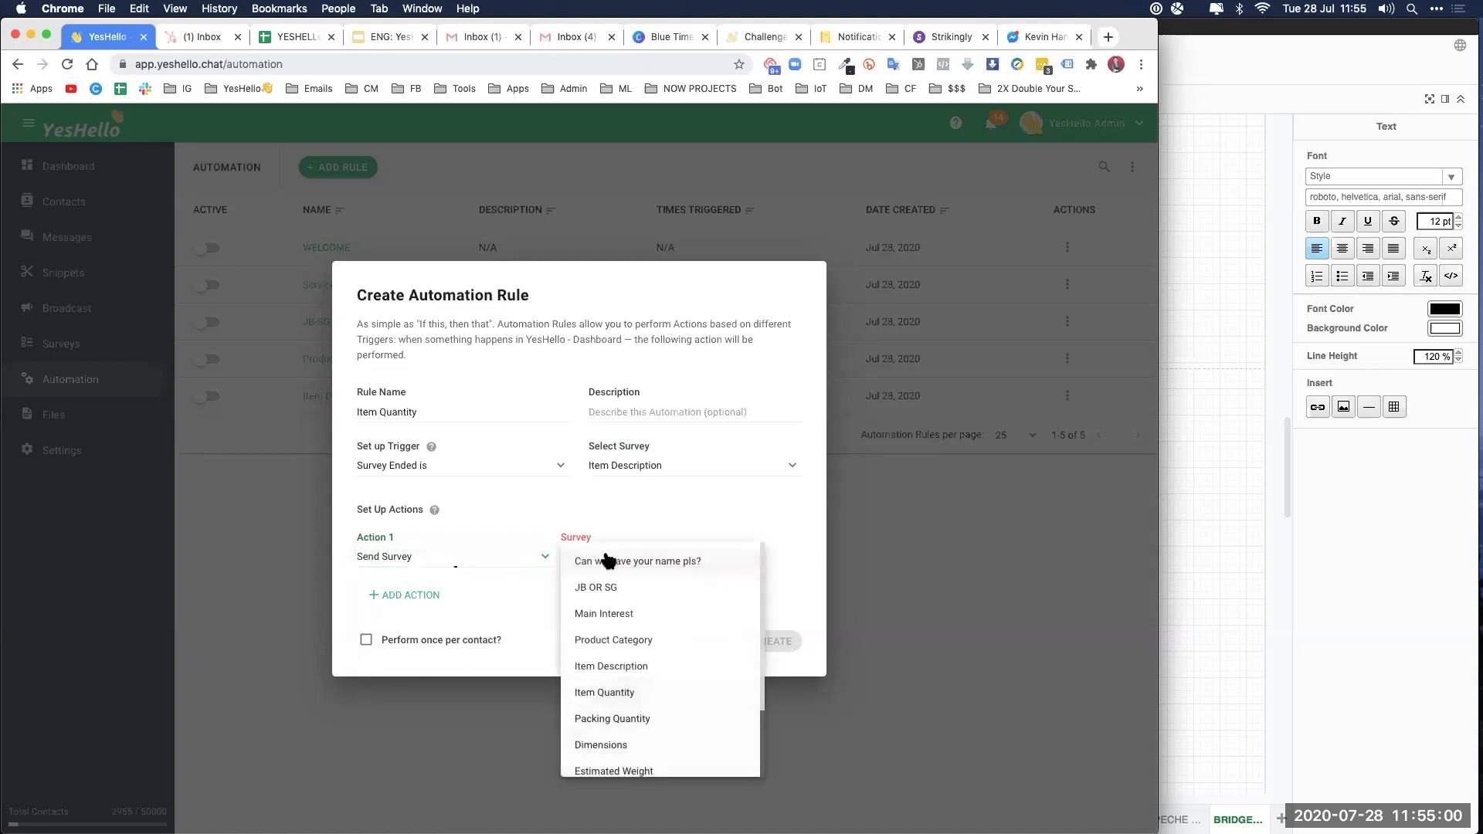
click(641, 693)
click(770, 645)
Step: Examine the block that follows item quantity in the draw.io flow and the field name its answer uses
click(1207, 507)
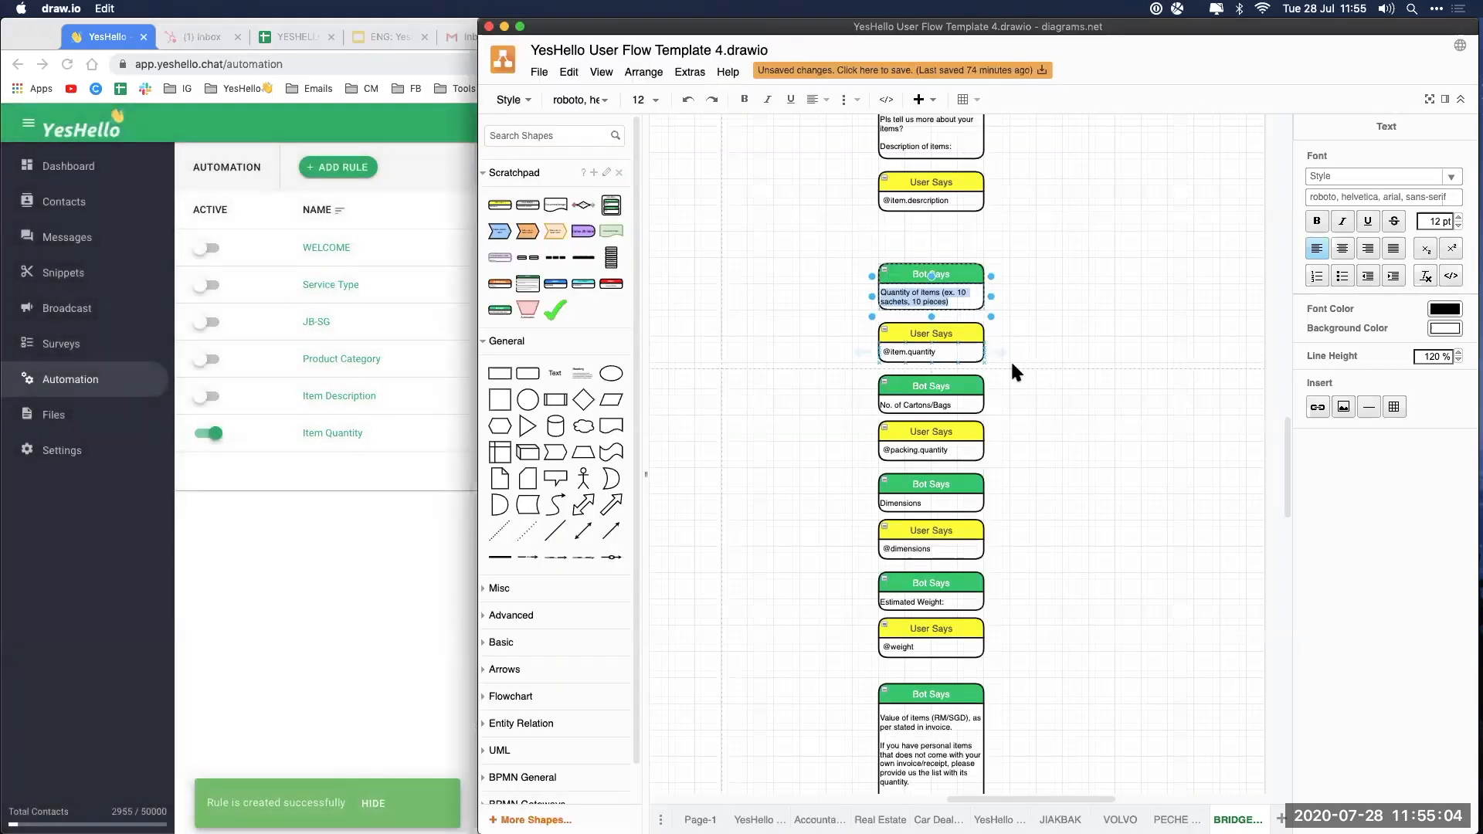
click(1057, 434)
right_click(1057, 433)
right_click(1045, 417)
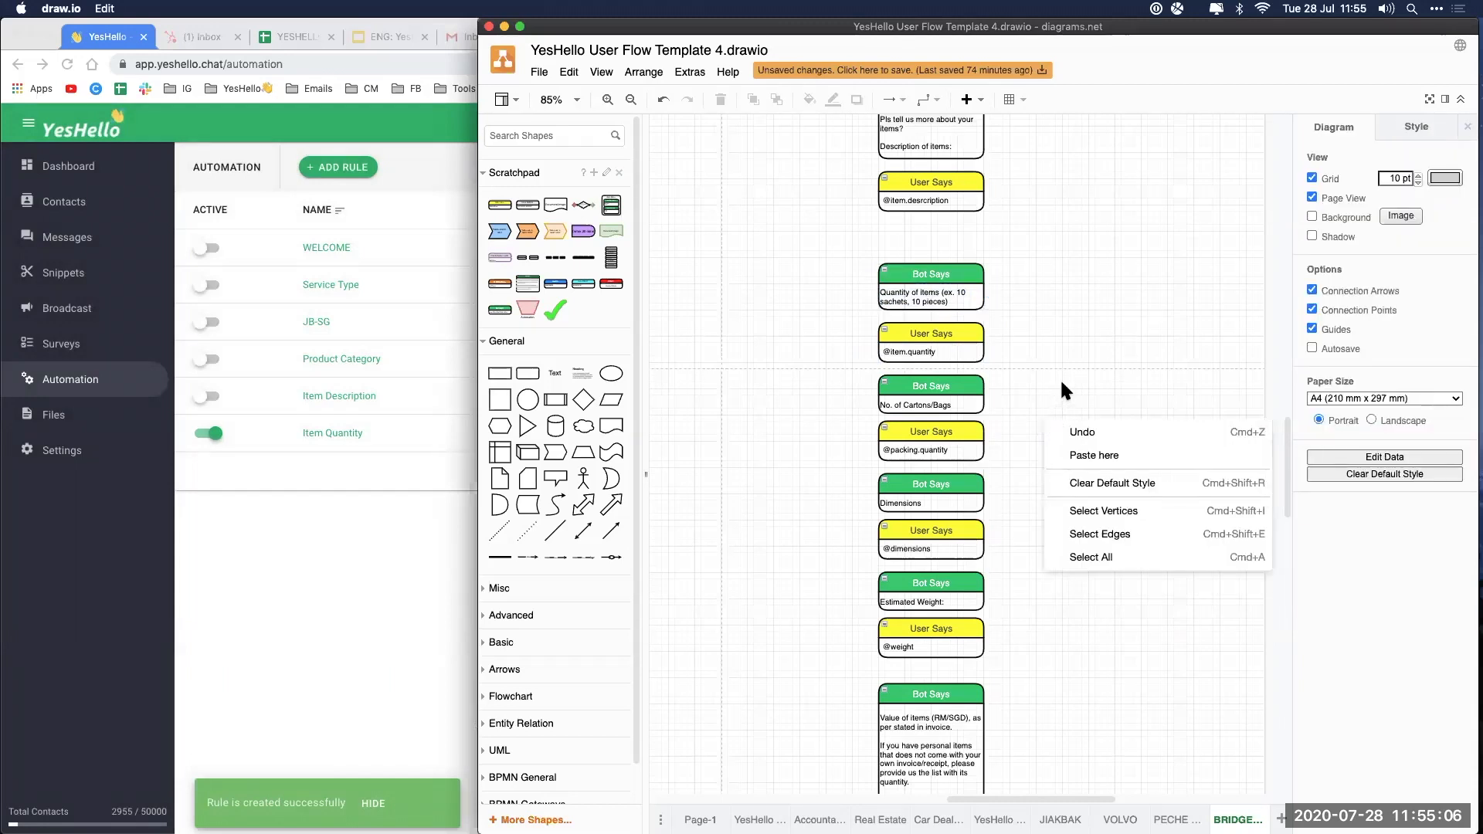
scroll(1062, 382, down, 3)
click(913, 334)
double_click(907, 338)
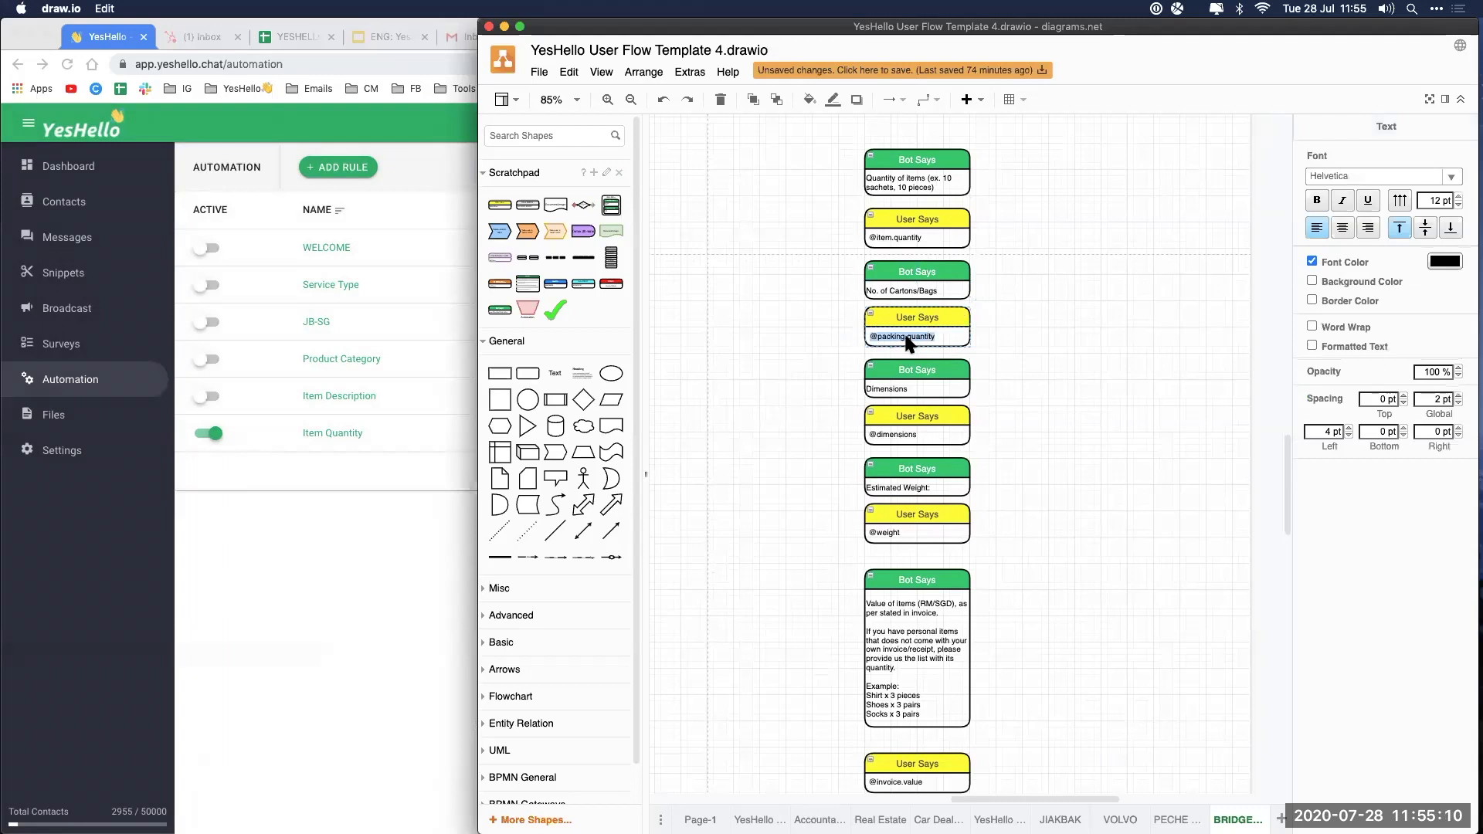
Step: Deactivate the Item Quantity rule in YesHello and start a new automation rule named Packing Quantity
click(232, 487)
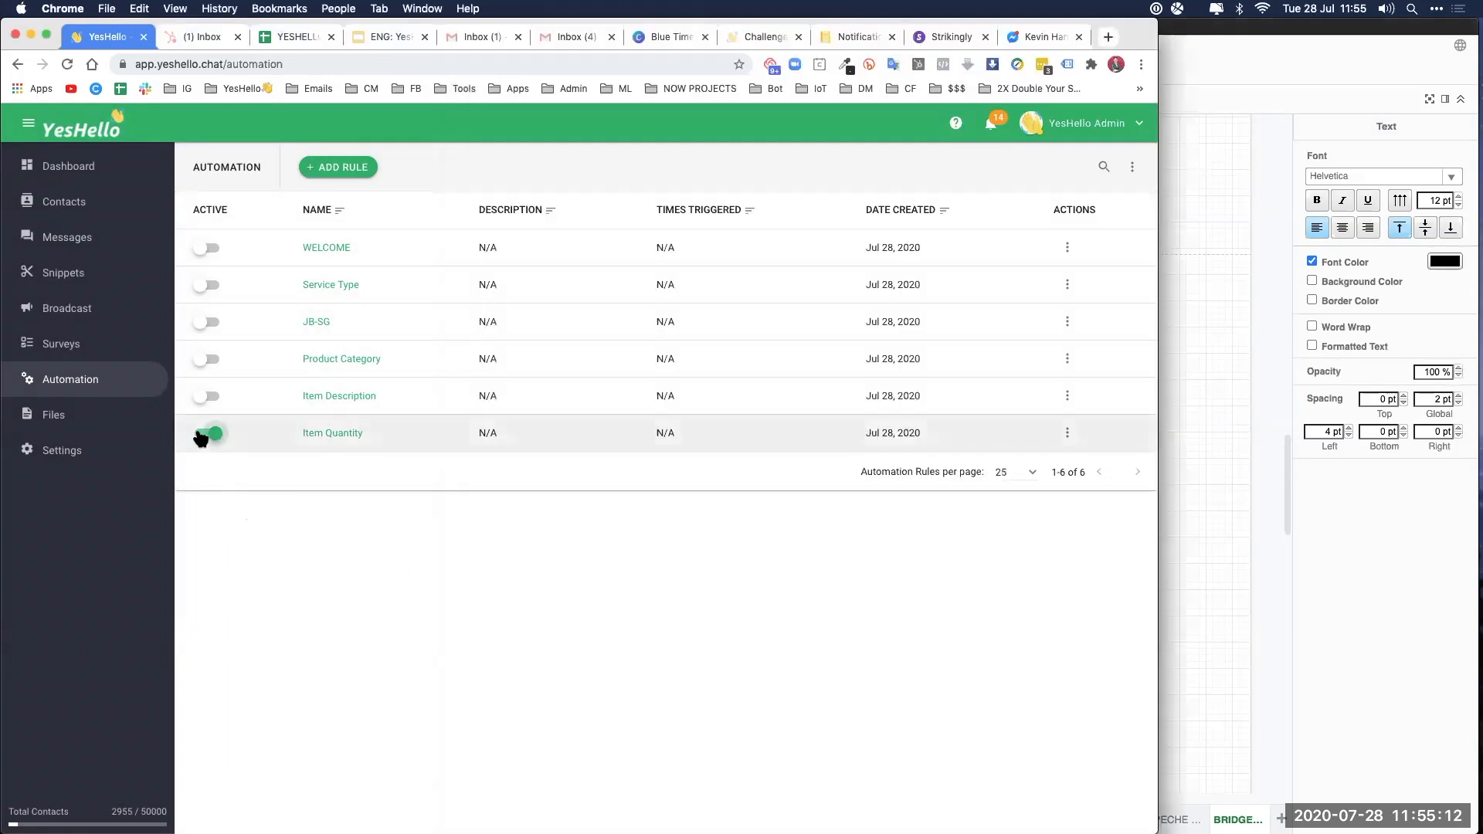
click(205, 435)
click(343, 169)
click(435, 403)
text(Packin)
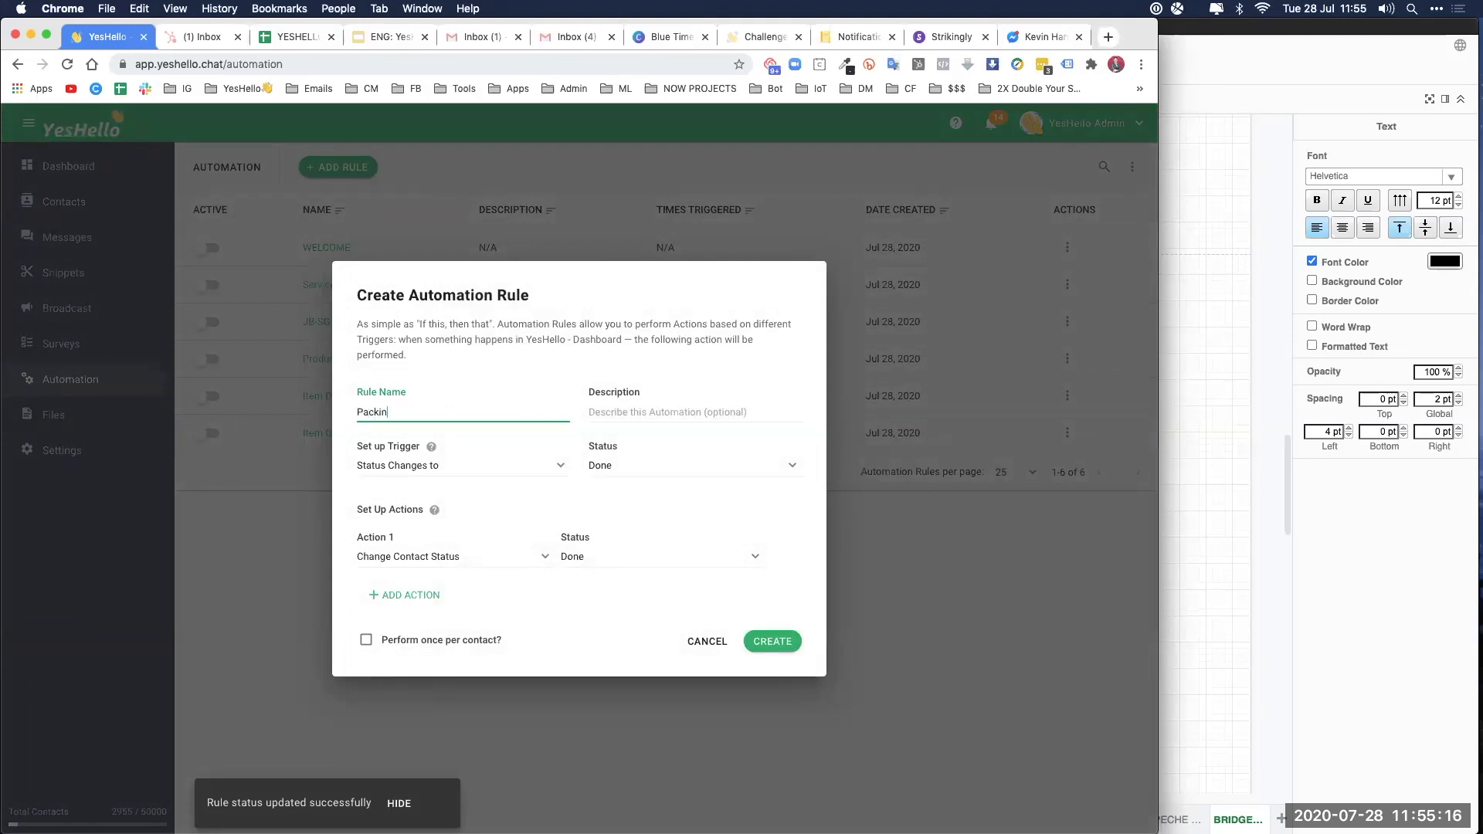
text(g Quantit)
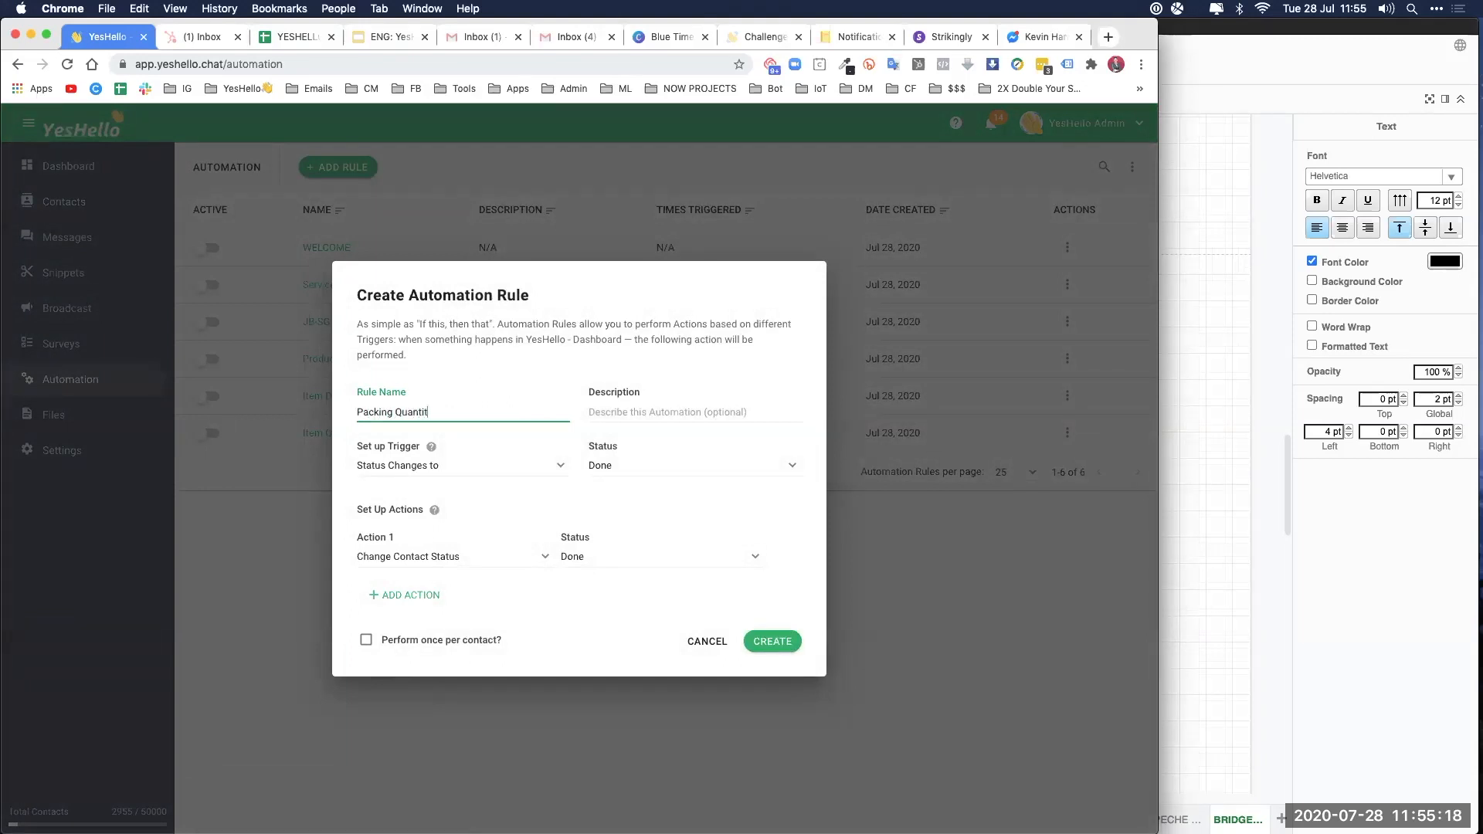
text(y)
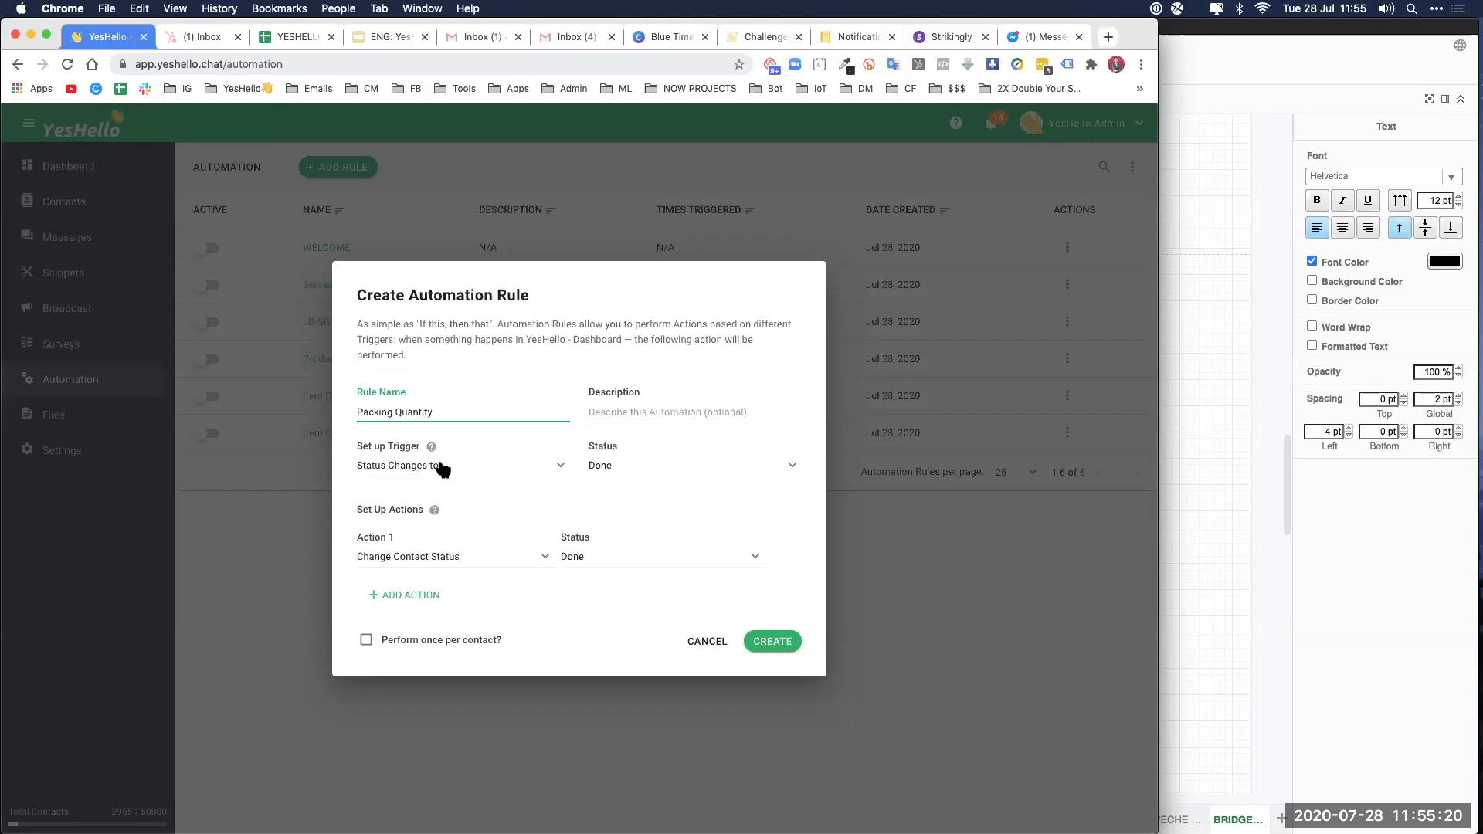
Step: Check the preceding question in the draw.io flow and set the Packing Quantity rule's trigger to Survey Ended is Item Quantity
click(1227, 517)
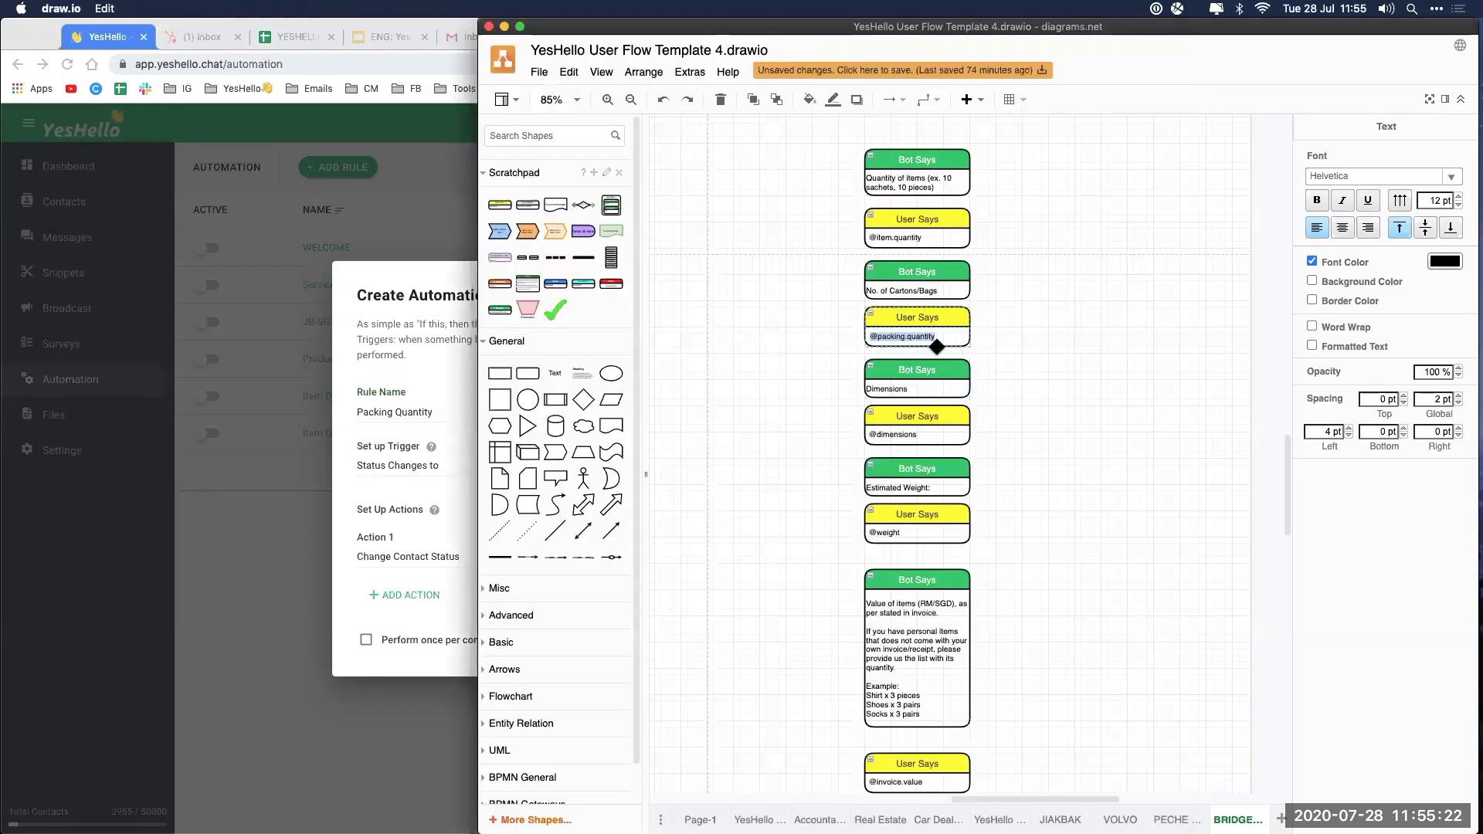
click(405, 462)
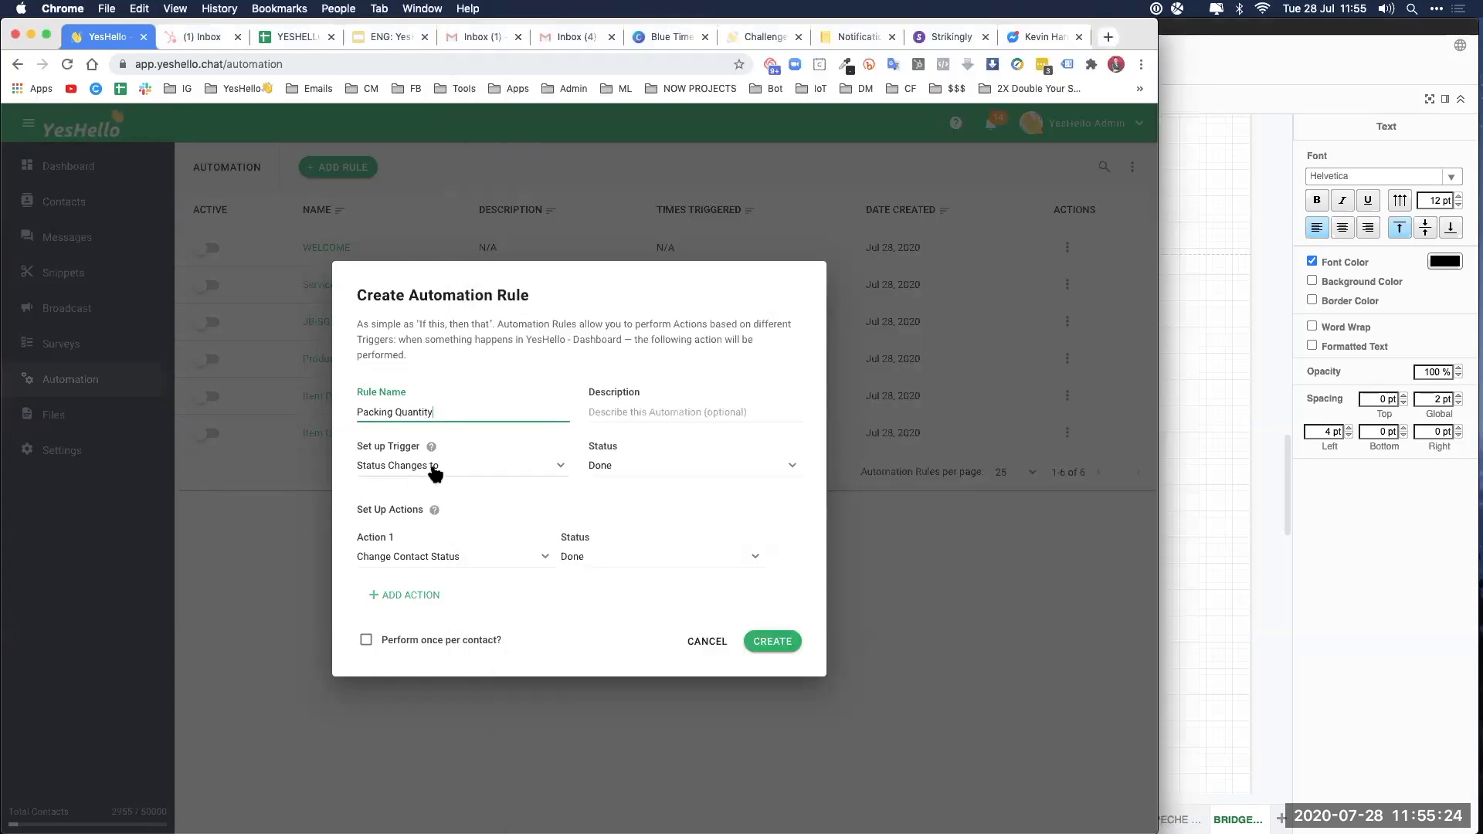
click(434, 468)
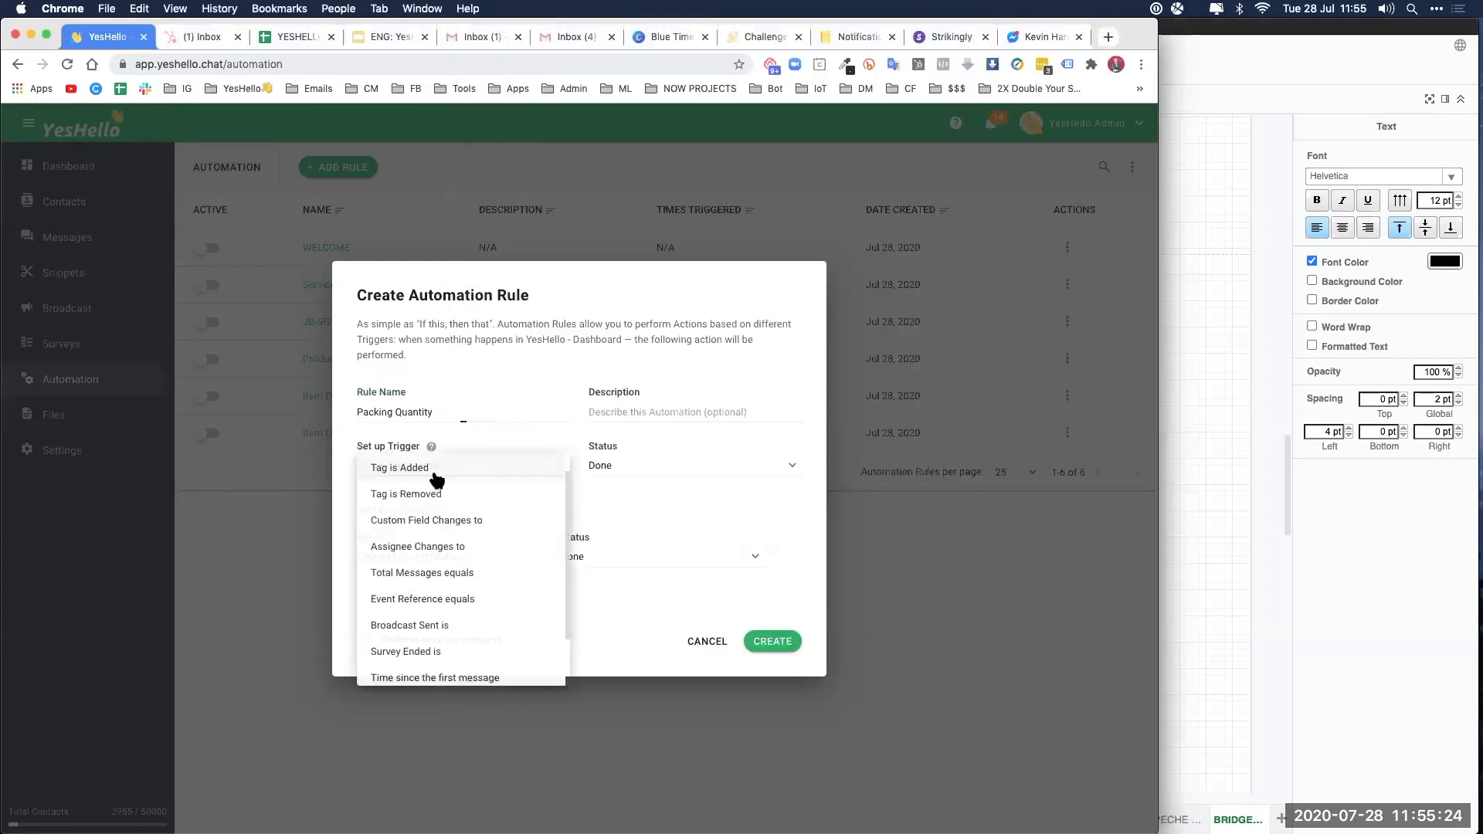
click(429, 653)
click(623, 470)
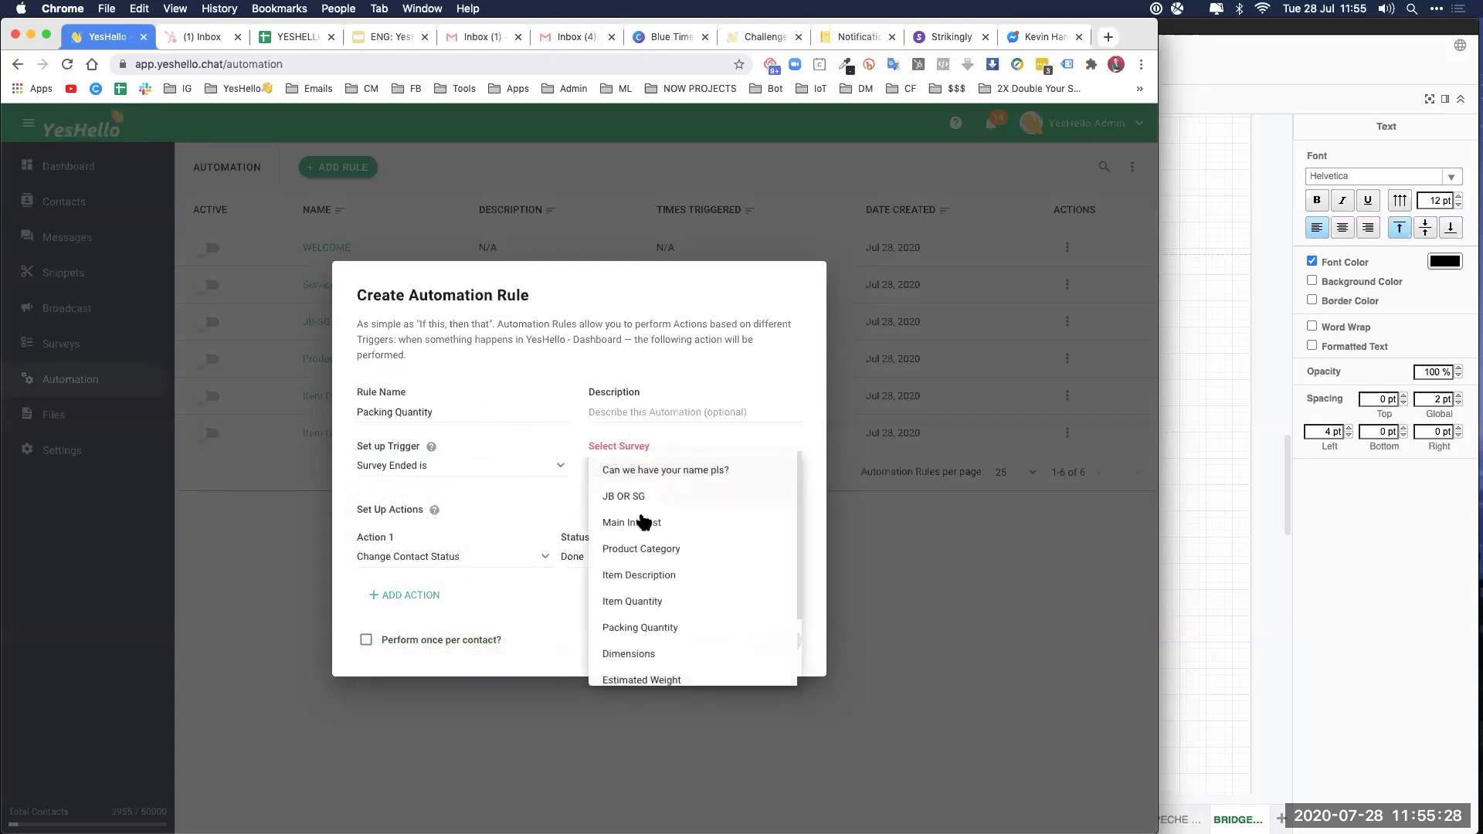
click(653, 604)
Step: Make Action 1 of the Packing Quantity rule a Send Survey with the Packing Quantity survey and create the rule
click(1170, 499)
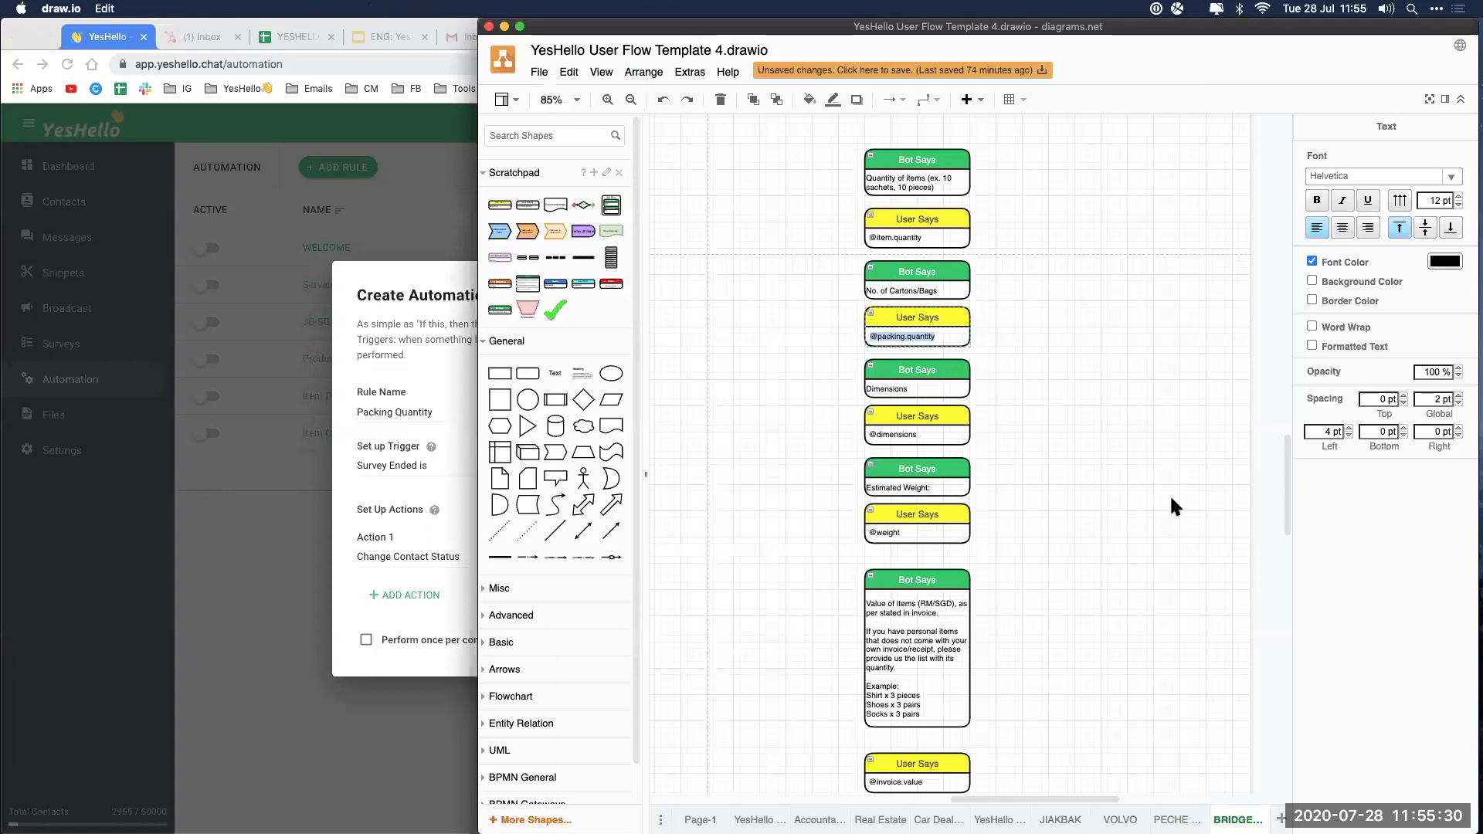
click(411, 610)
click(407, 570)
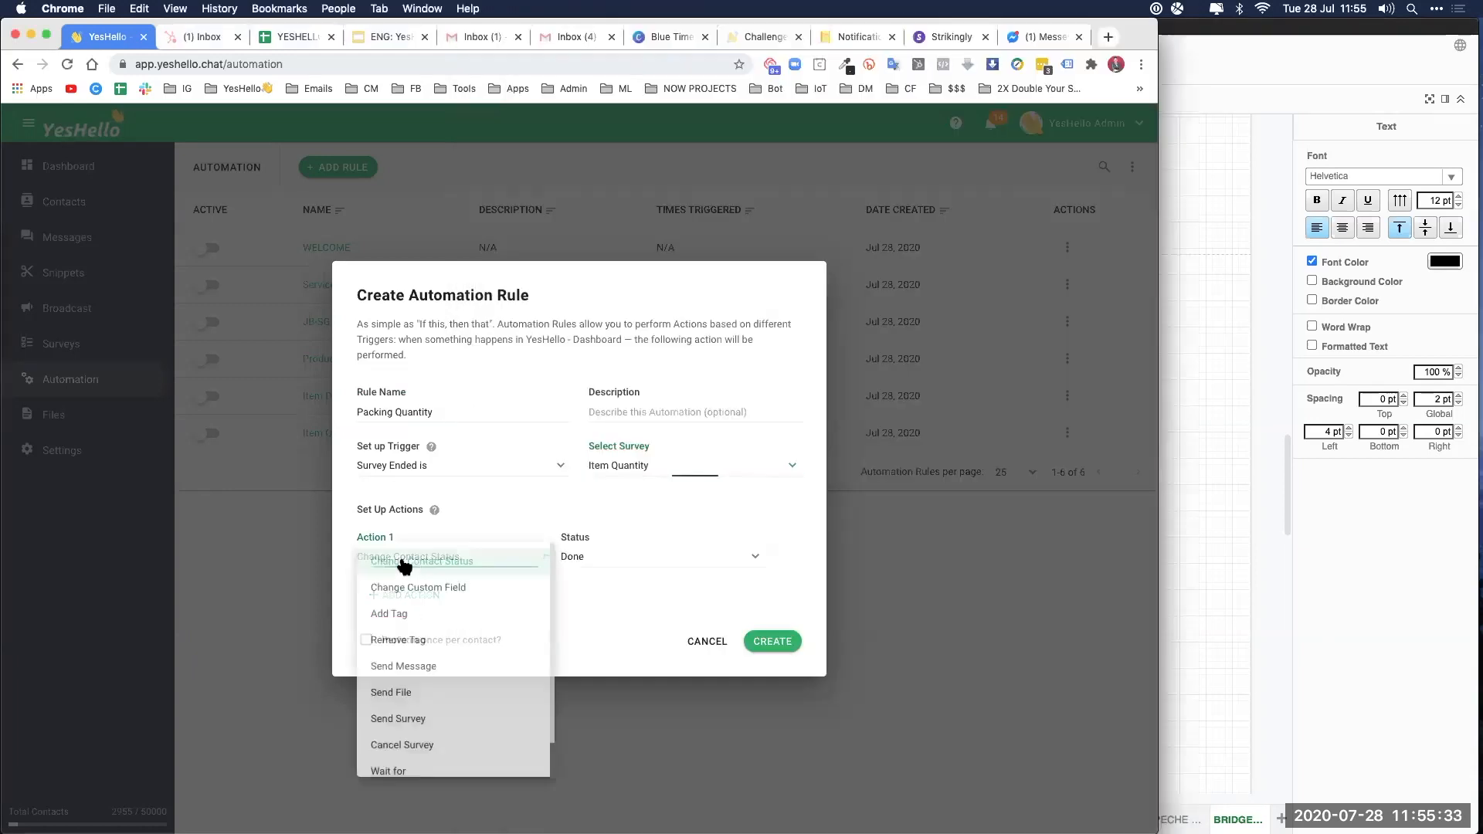
click(419, 720)
click(578, 558)
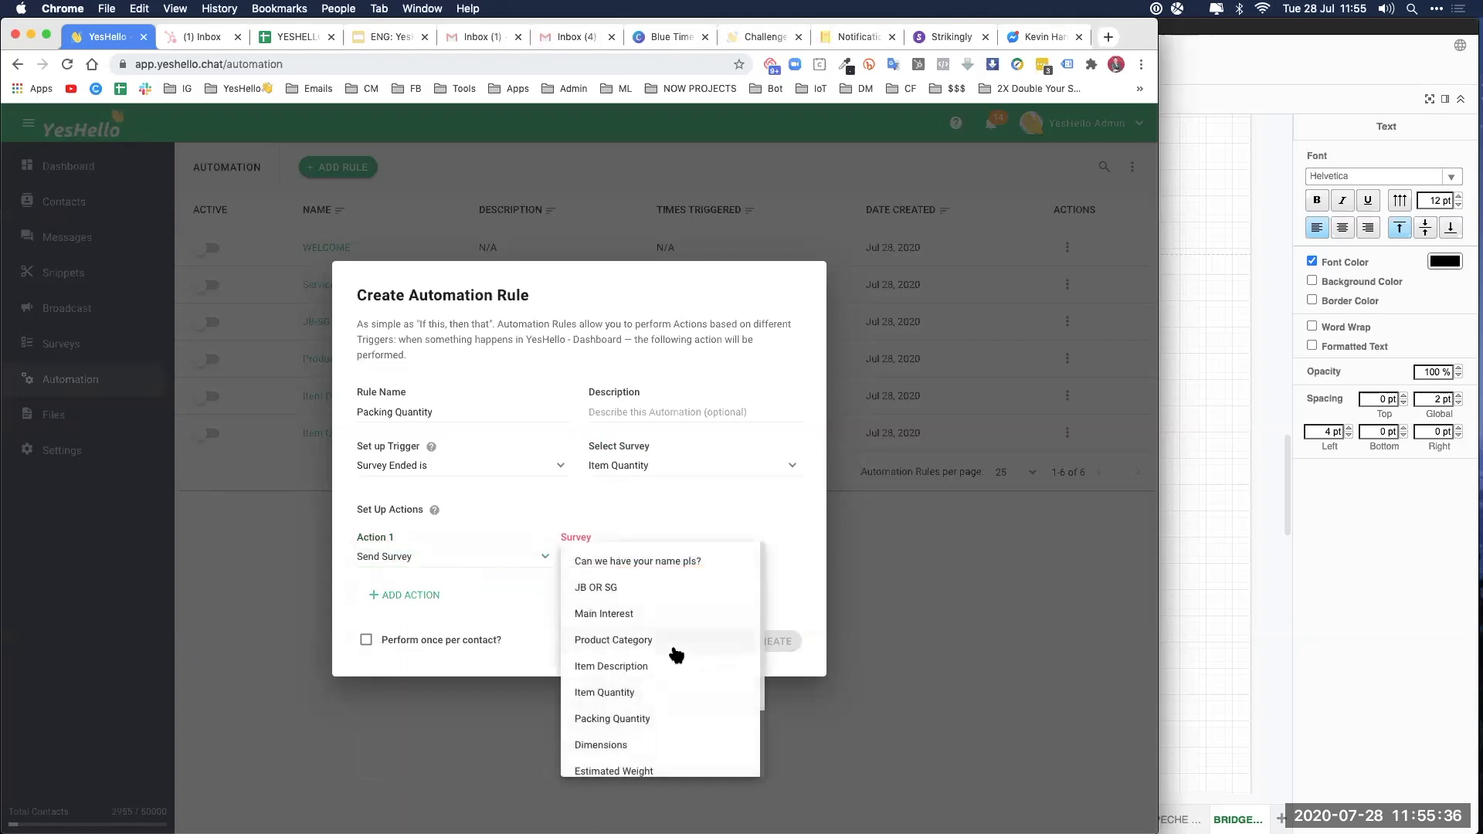
click(655, 719)
click(782, 643)
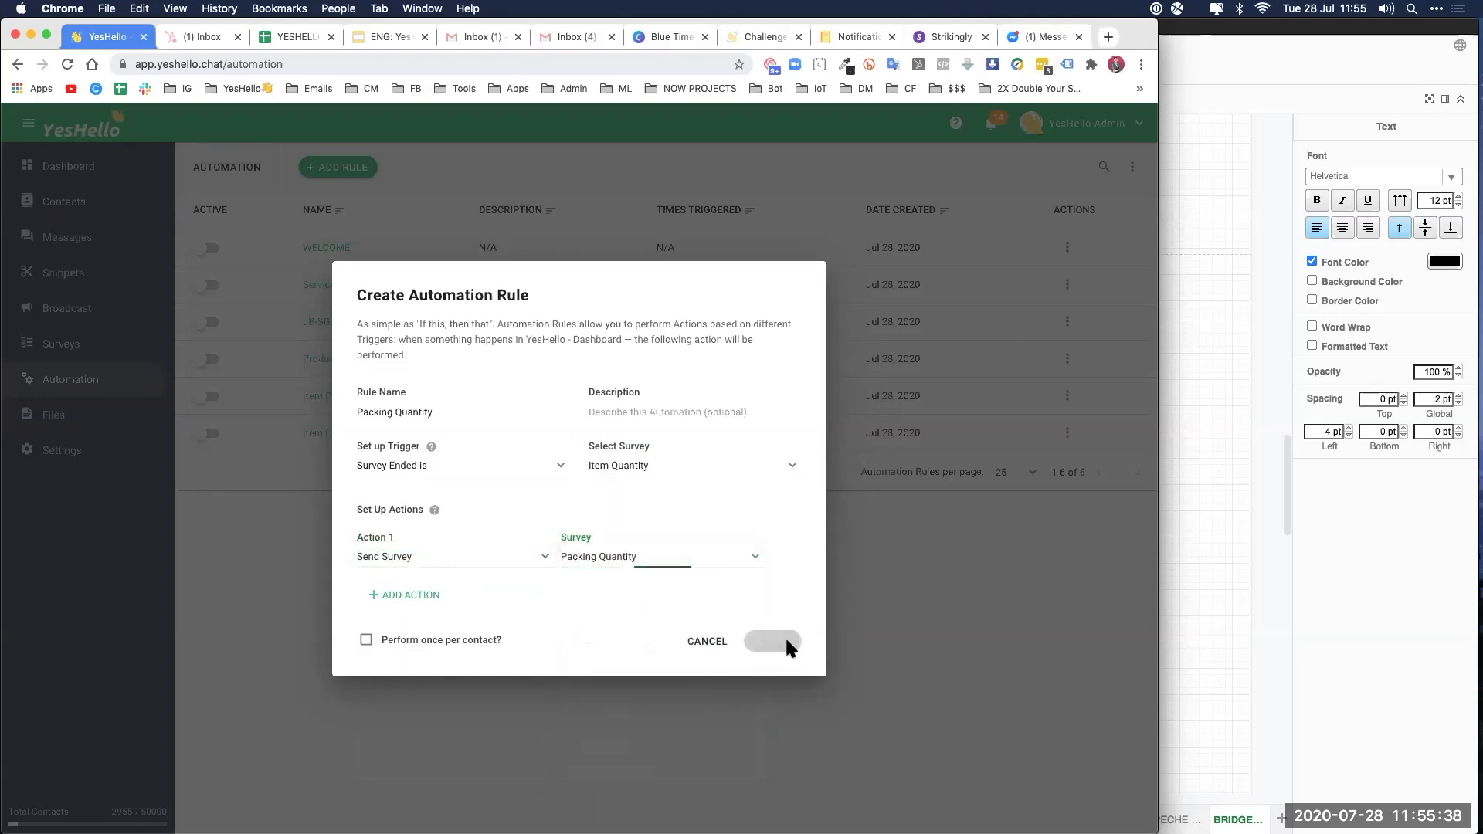
Step: Examine the block that follows packing quantity in the draw.io flow and the field name its answer uses
click(1223, 545)
key(Escape)
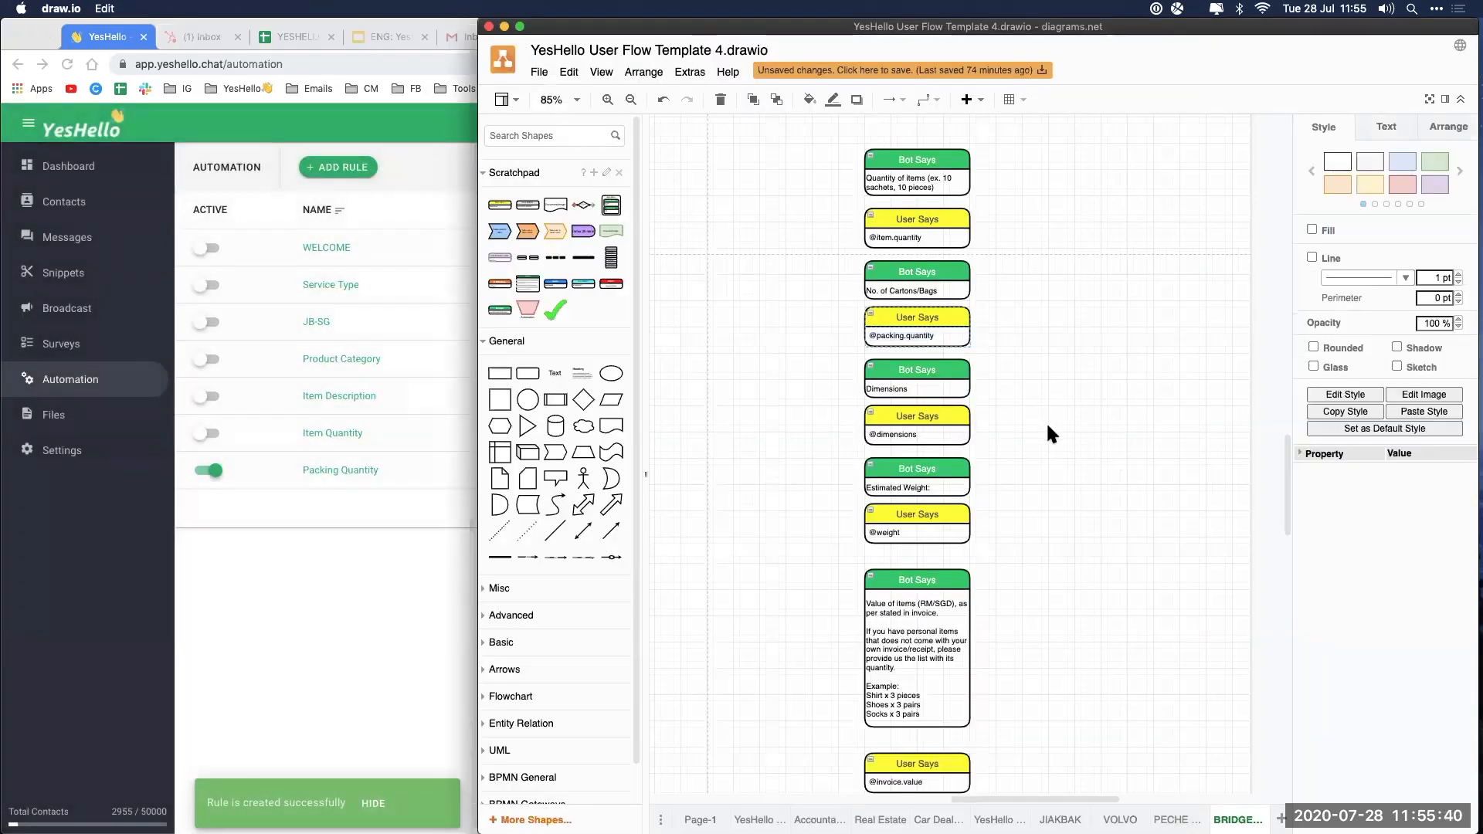
scroll(1046, 420, down, 2)
click(920, 372)
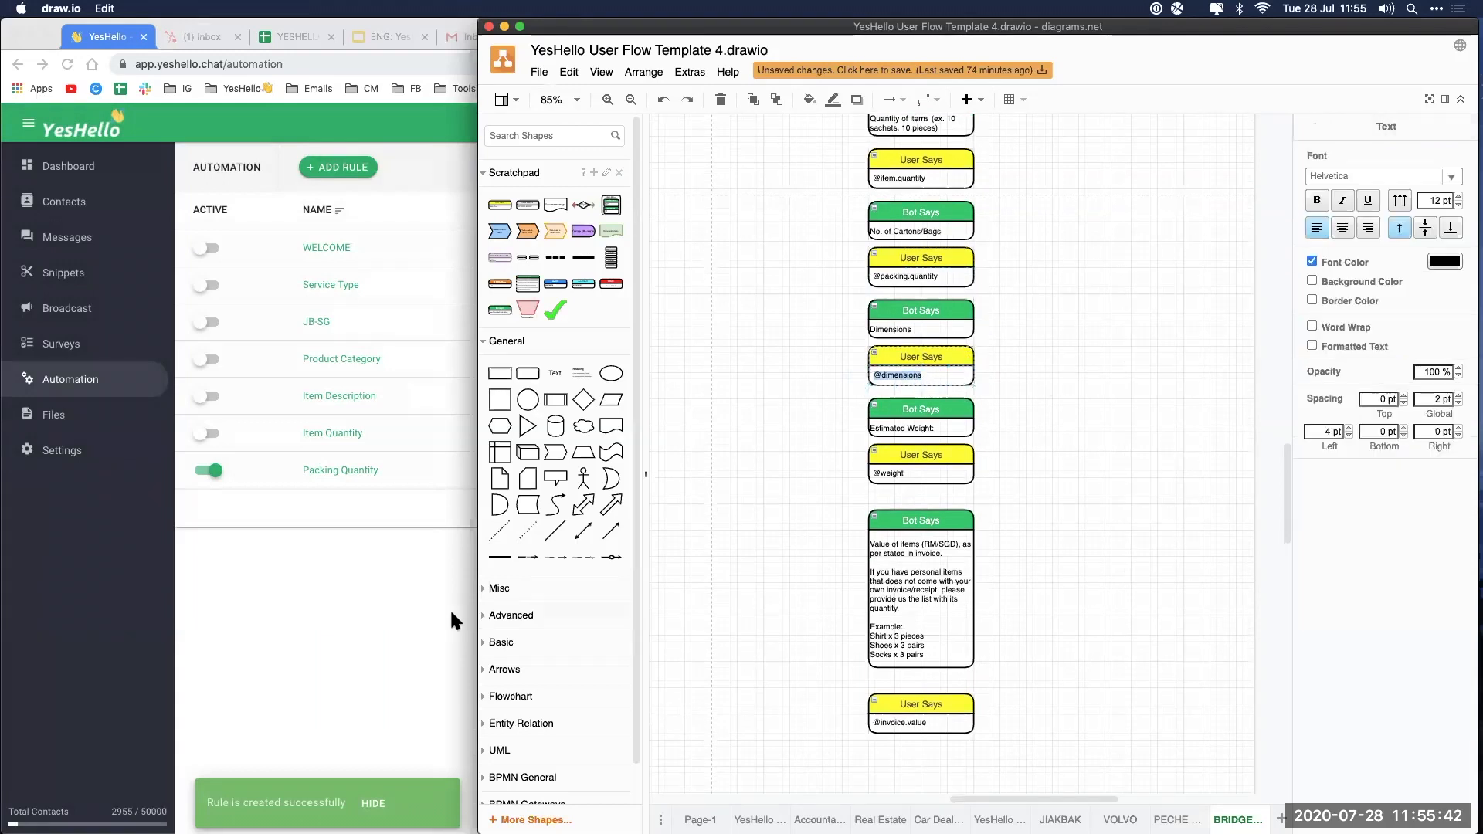
Step: Deactivate the Packing Quantity rule in YesHello and start a new automation rule named Dimensions
click(367, 610)
click(206, 470)
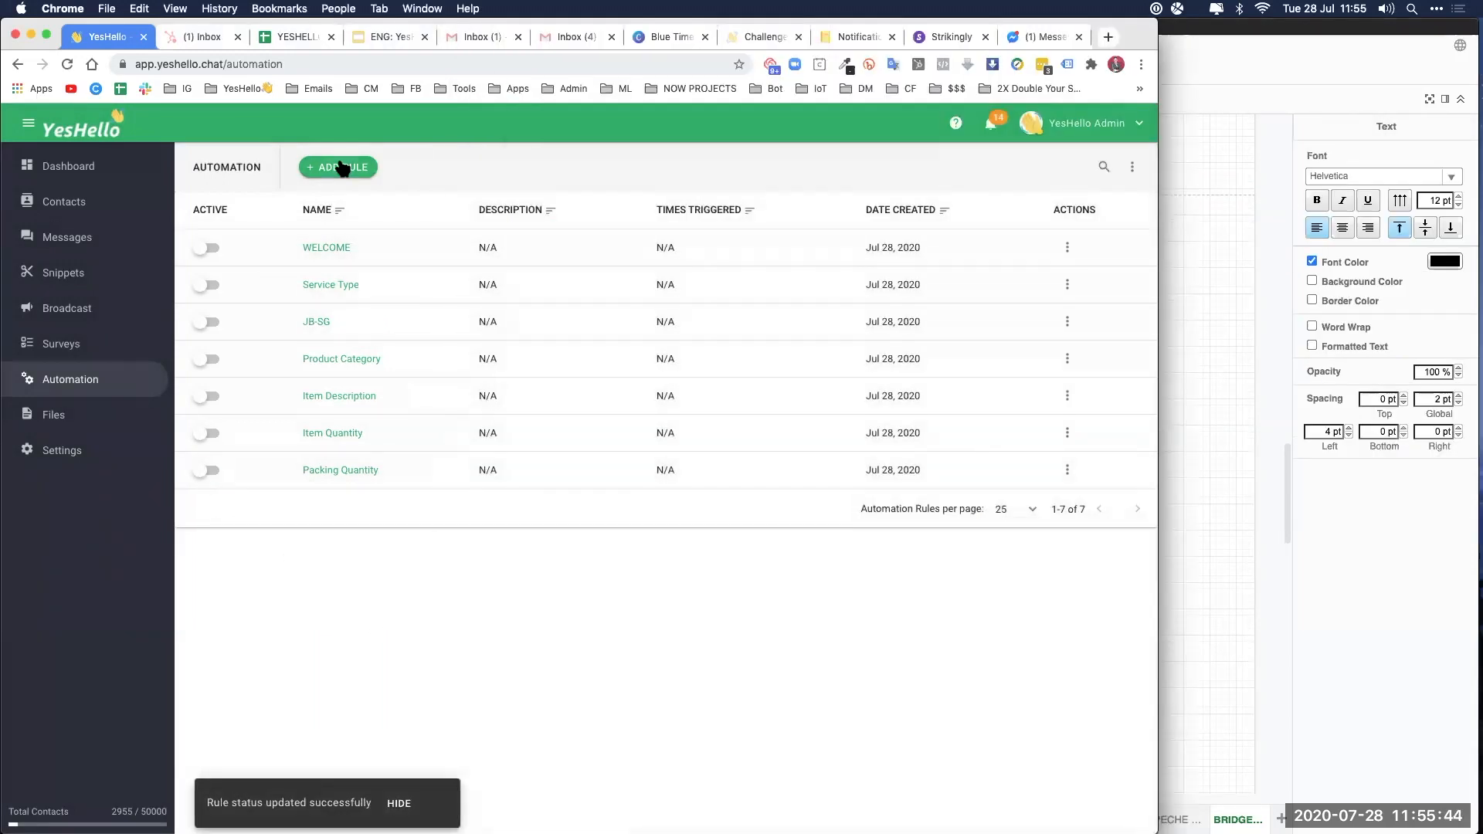
click(337, 167)
click(429, 409)
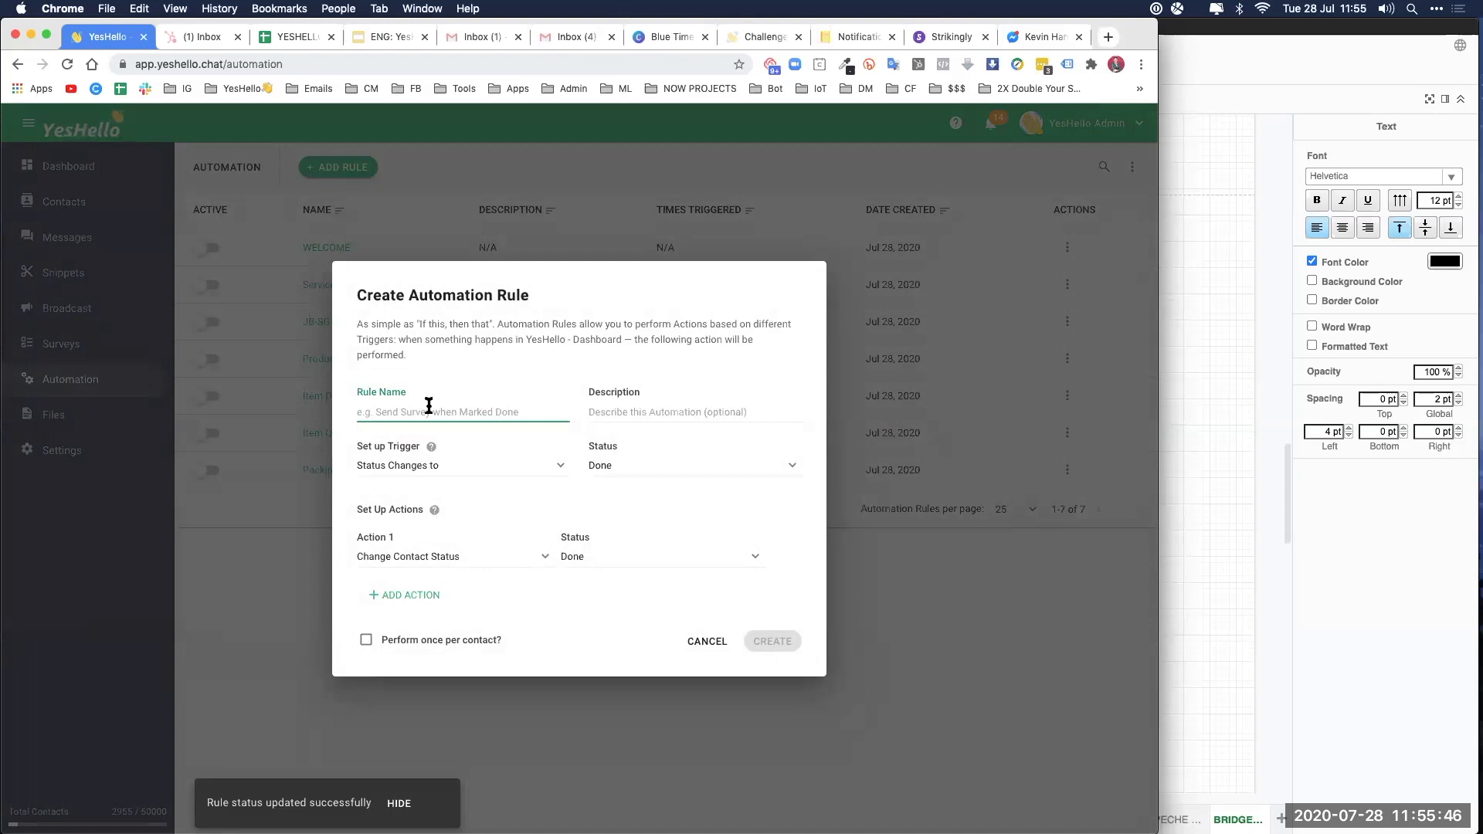
text(Dimen)
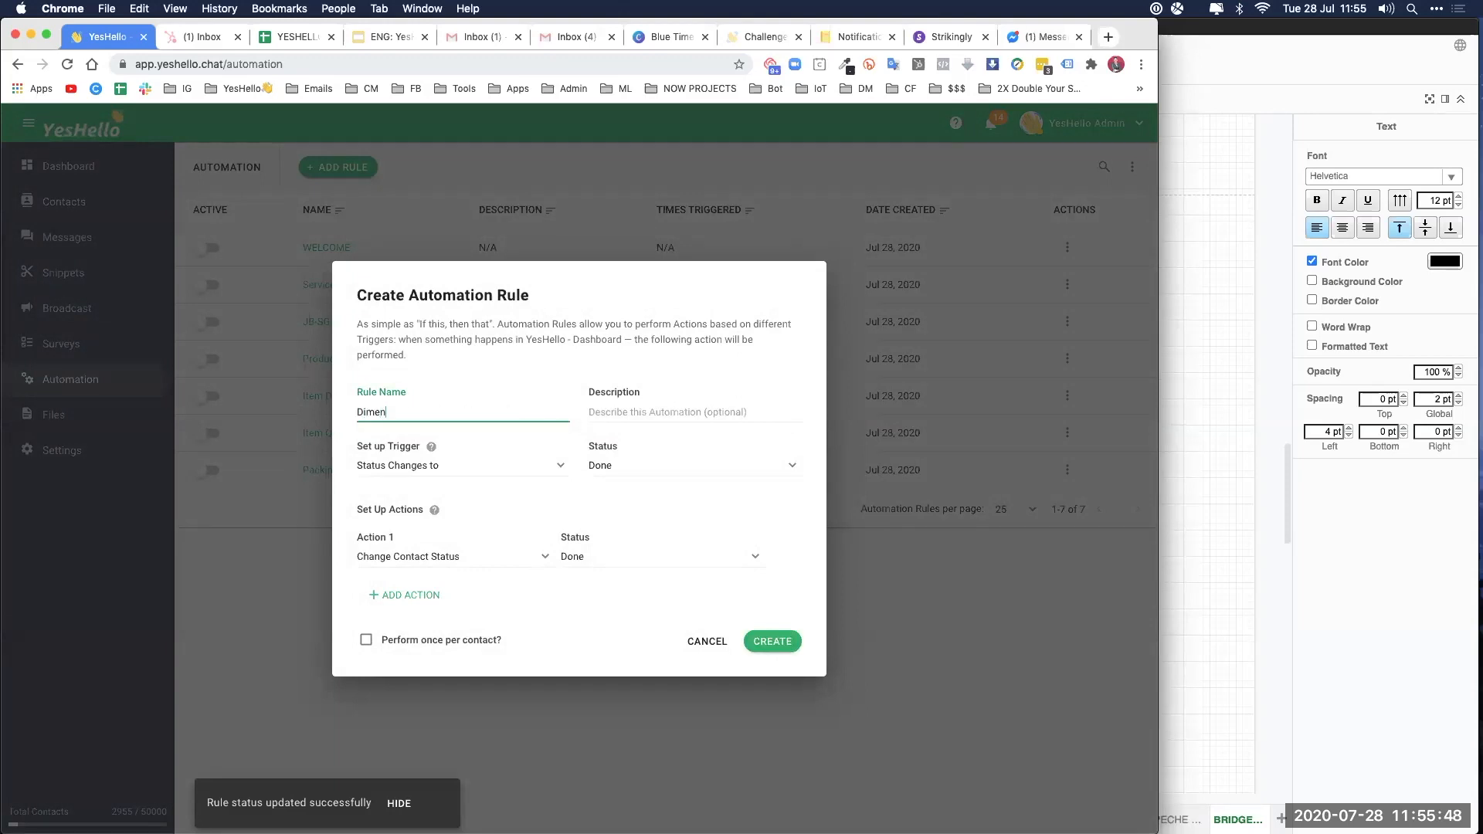
text(sions)
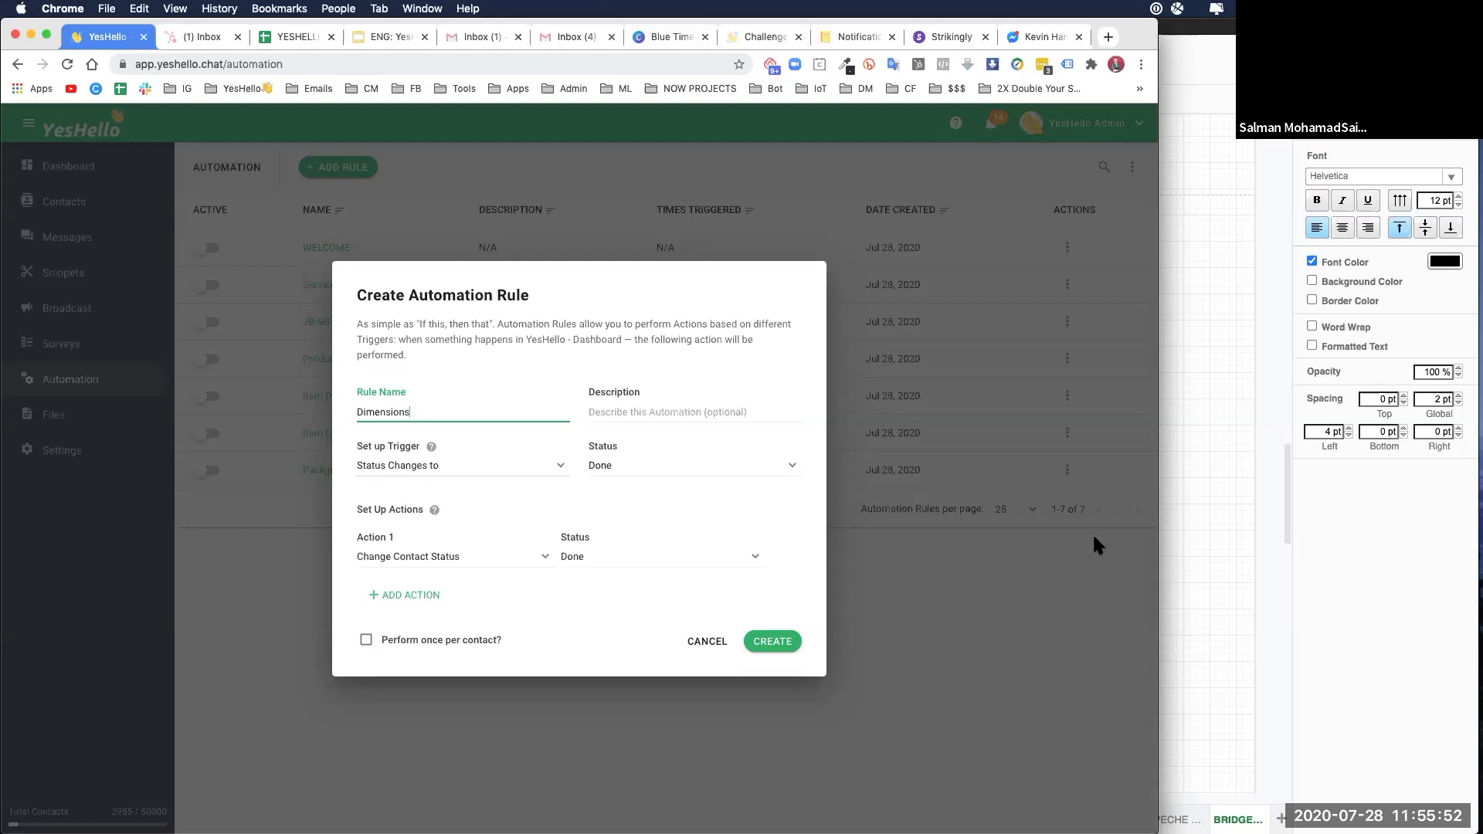
Step: Check which question precedes dimensions in draw.io and set the Dimensions rule's trigger to Survey Ended is Packing Quantity
click(1166, 550)
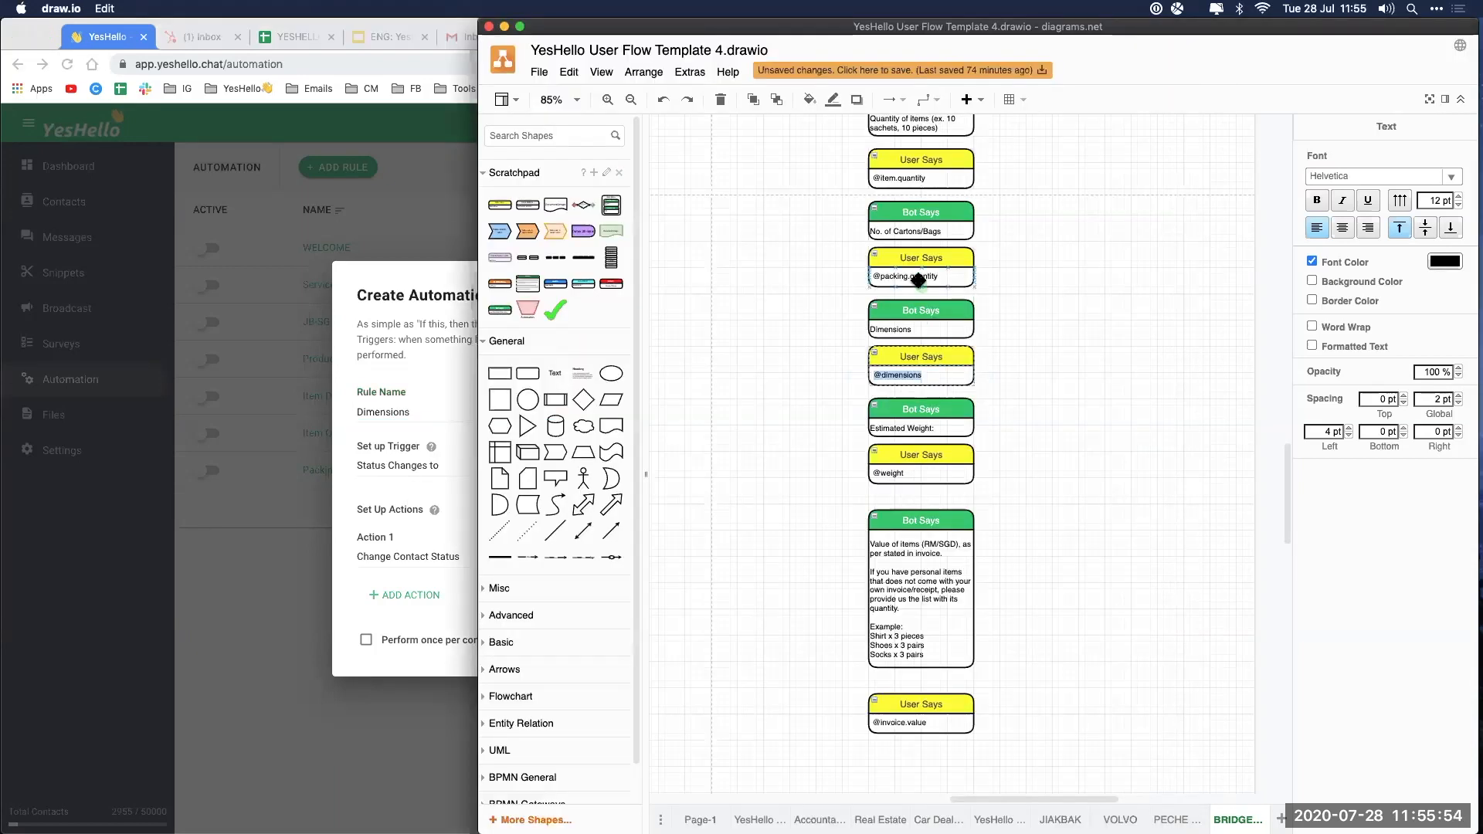
click(444, 569)
click(431, 468)
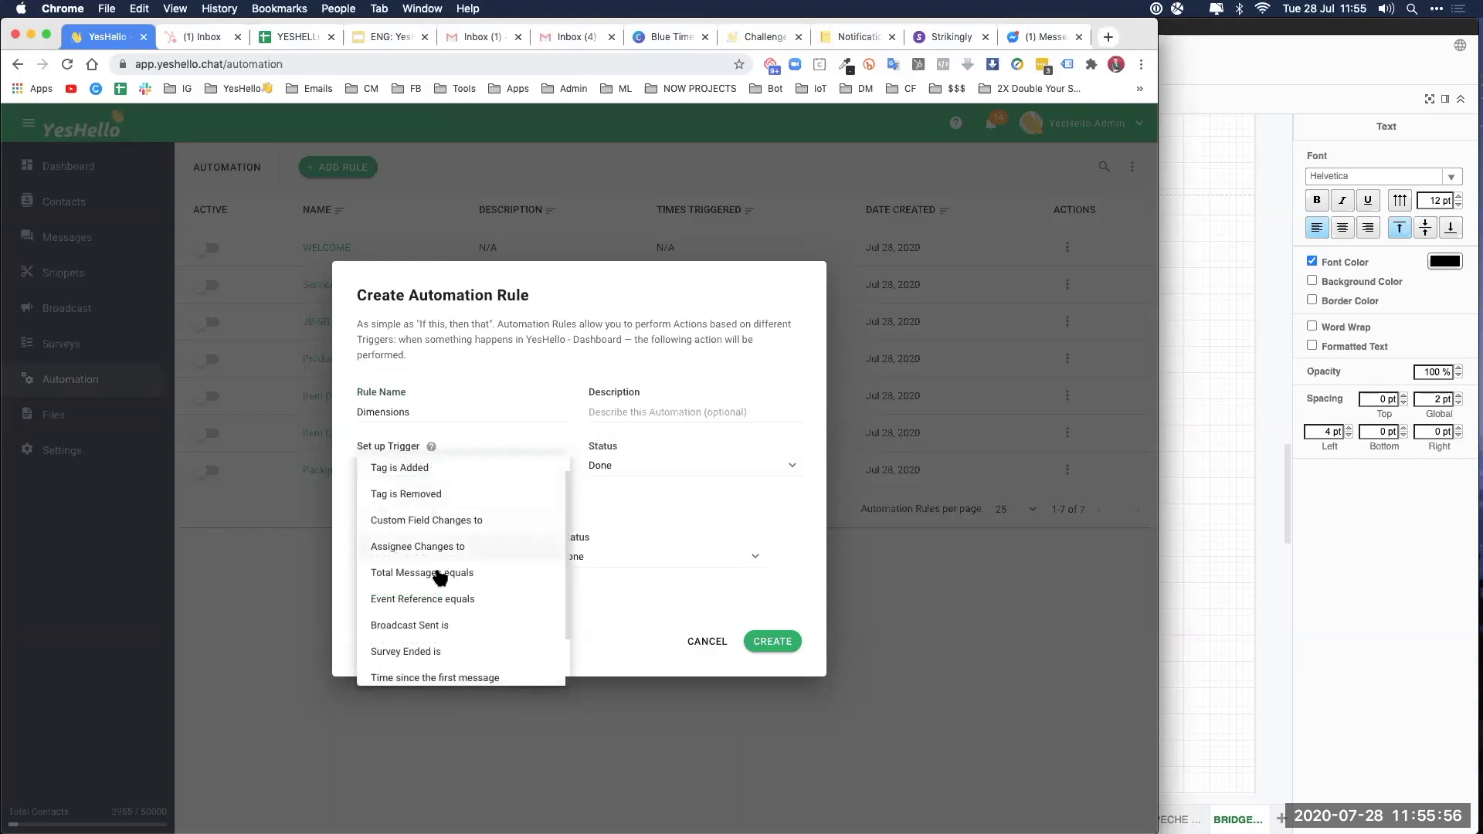
click(421, 659)
click(626, 462)
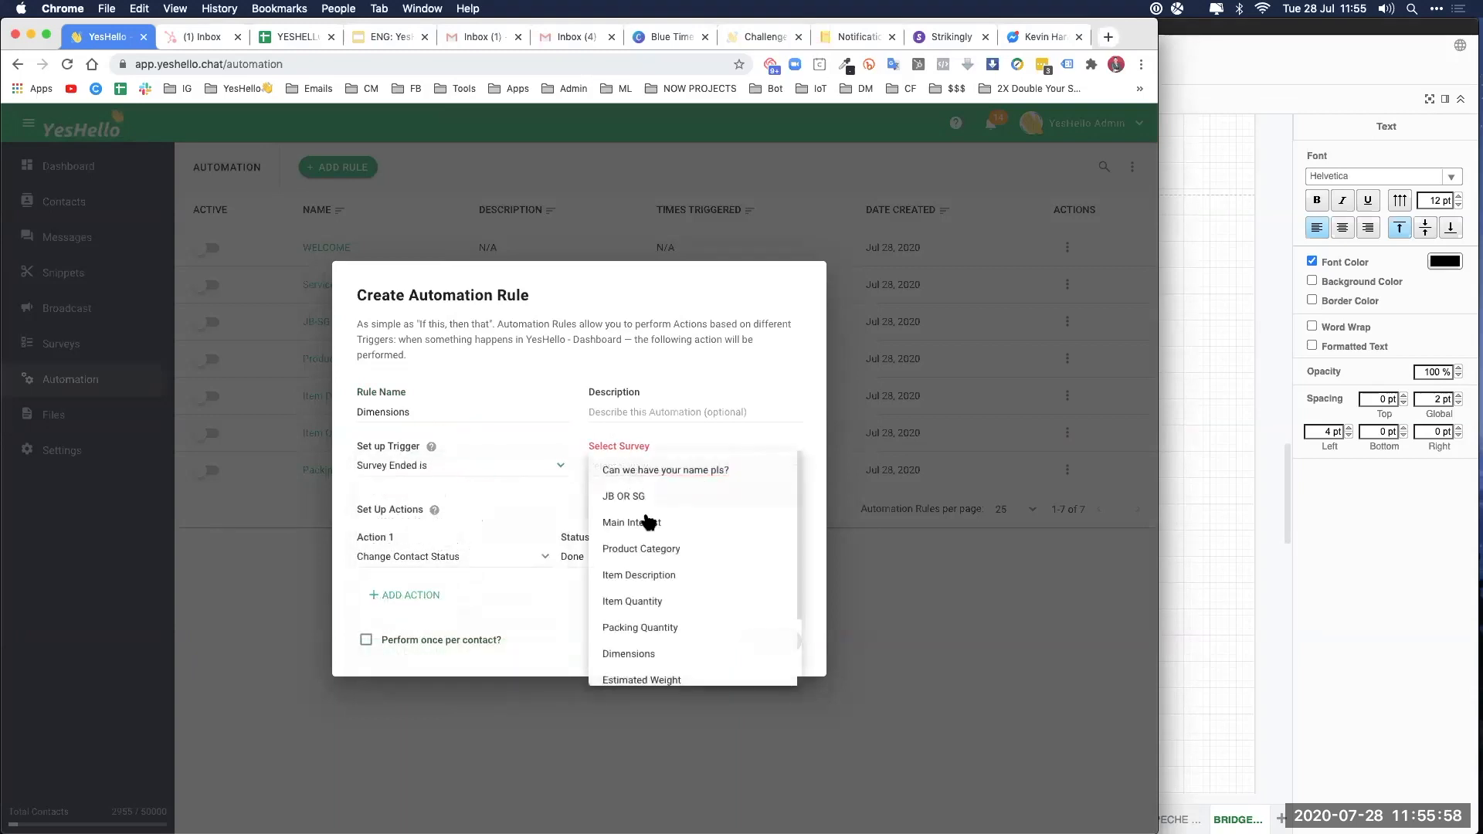
click(687, 635)
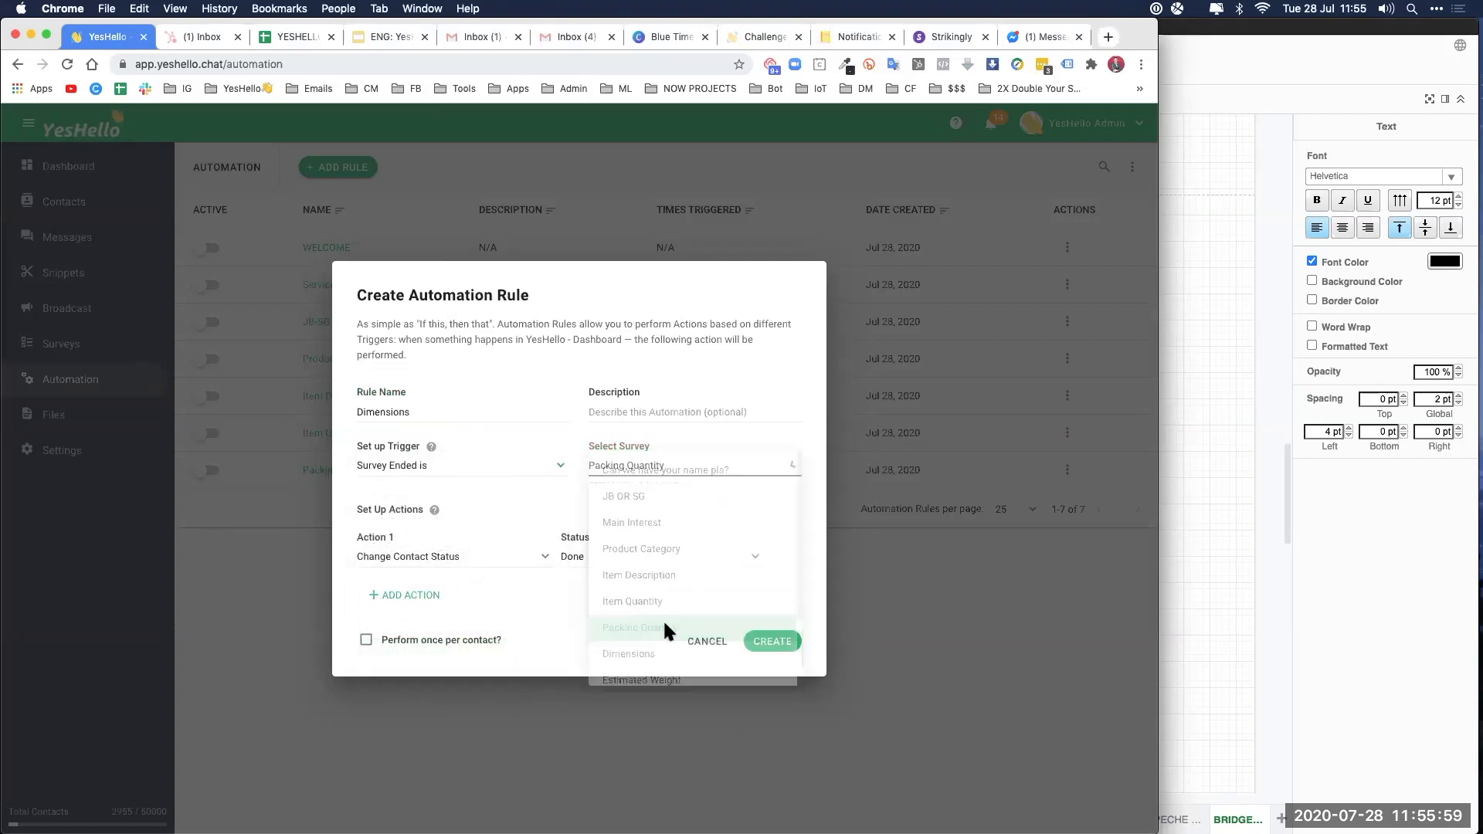
Step: Make Action 1 of the Dimensions rule a Send Survey with the Dimensions survey and create the rule
click(434, 558)
click(409, 718)
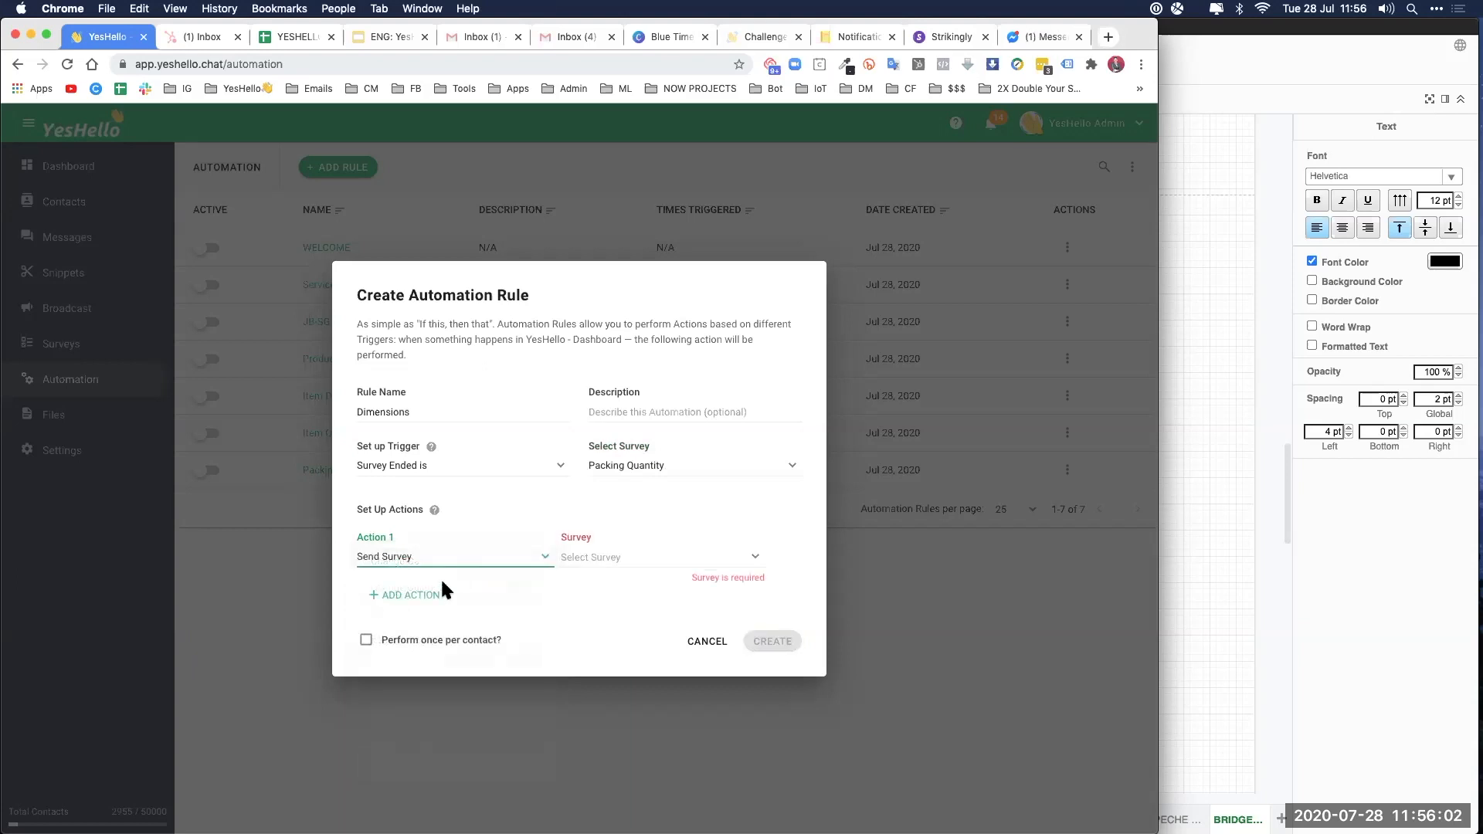
click(585, 564)
click(638, 739)
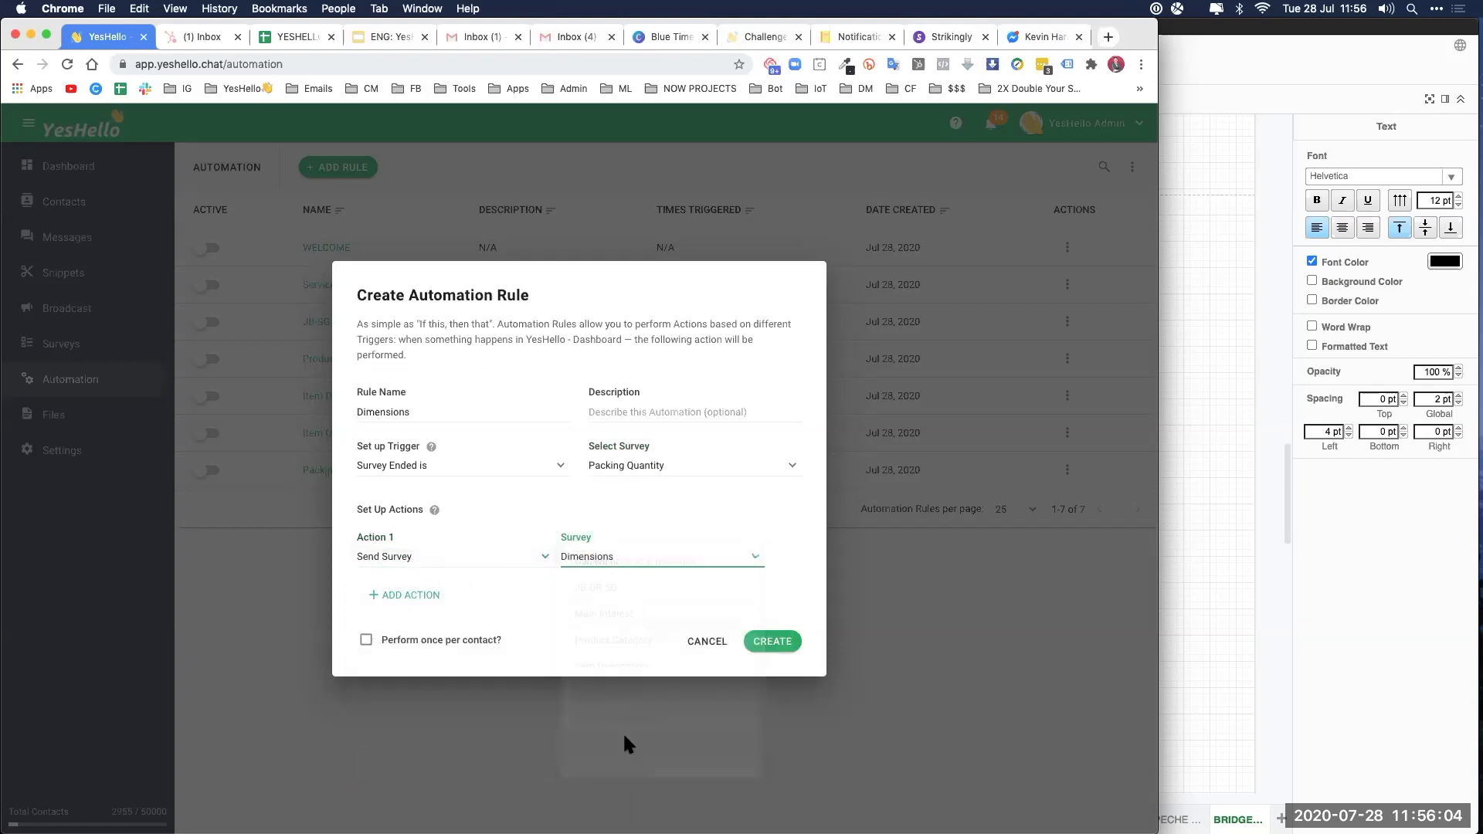
click(782, 651)
Step: Deactivate the Dimensions rule and, following the next question in the draw.io flow, start a new automation rule named Weight
click(1205, 595)
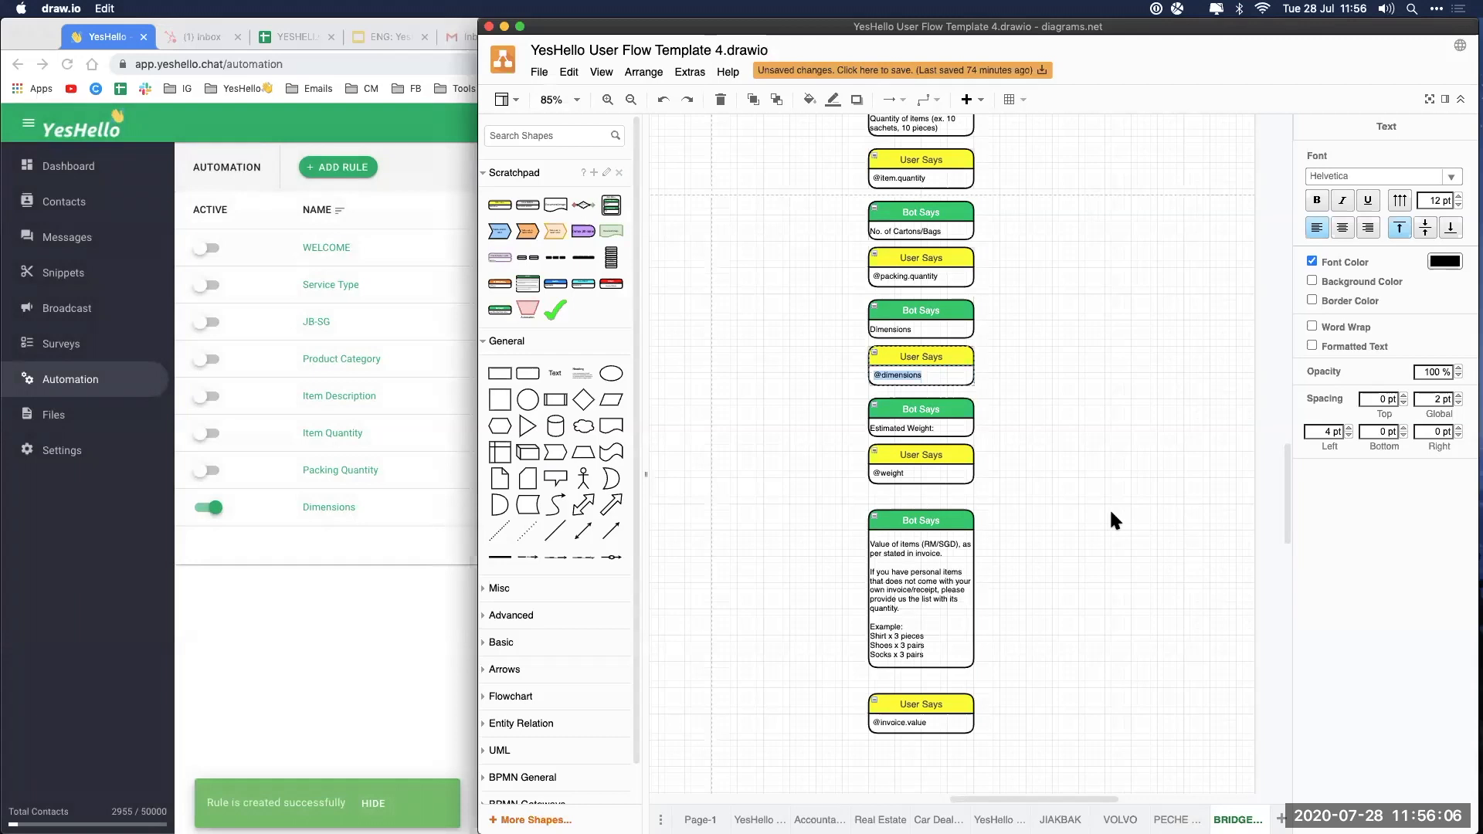
scroll(1096, 432, down, 3)
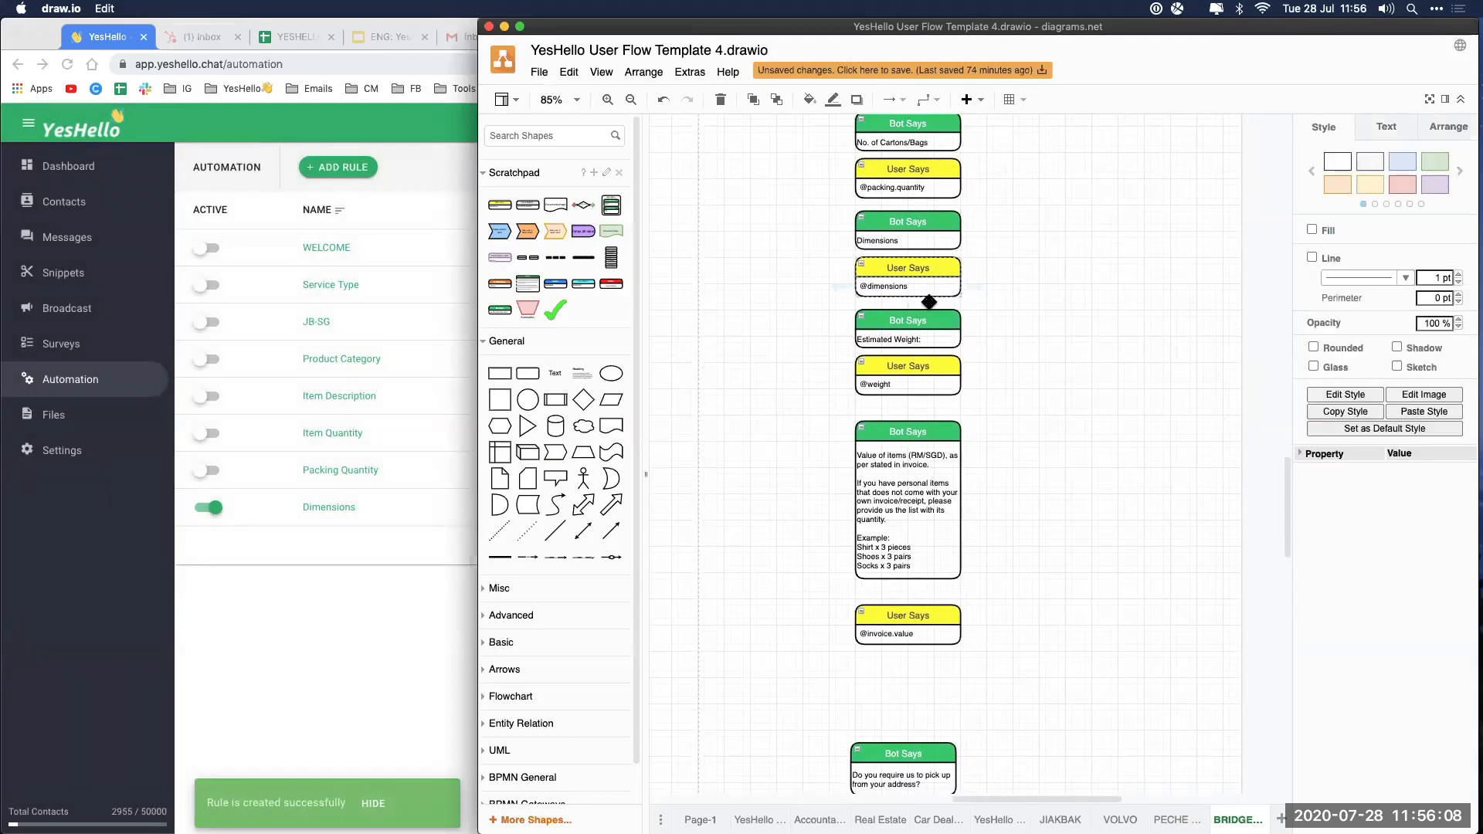
click(382, 592)
click(206, 507)
click(338, 167)
click(424, 399)
text(Weight)
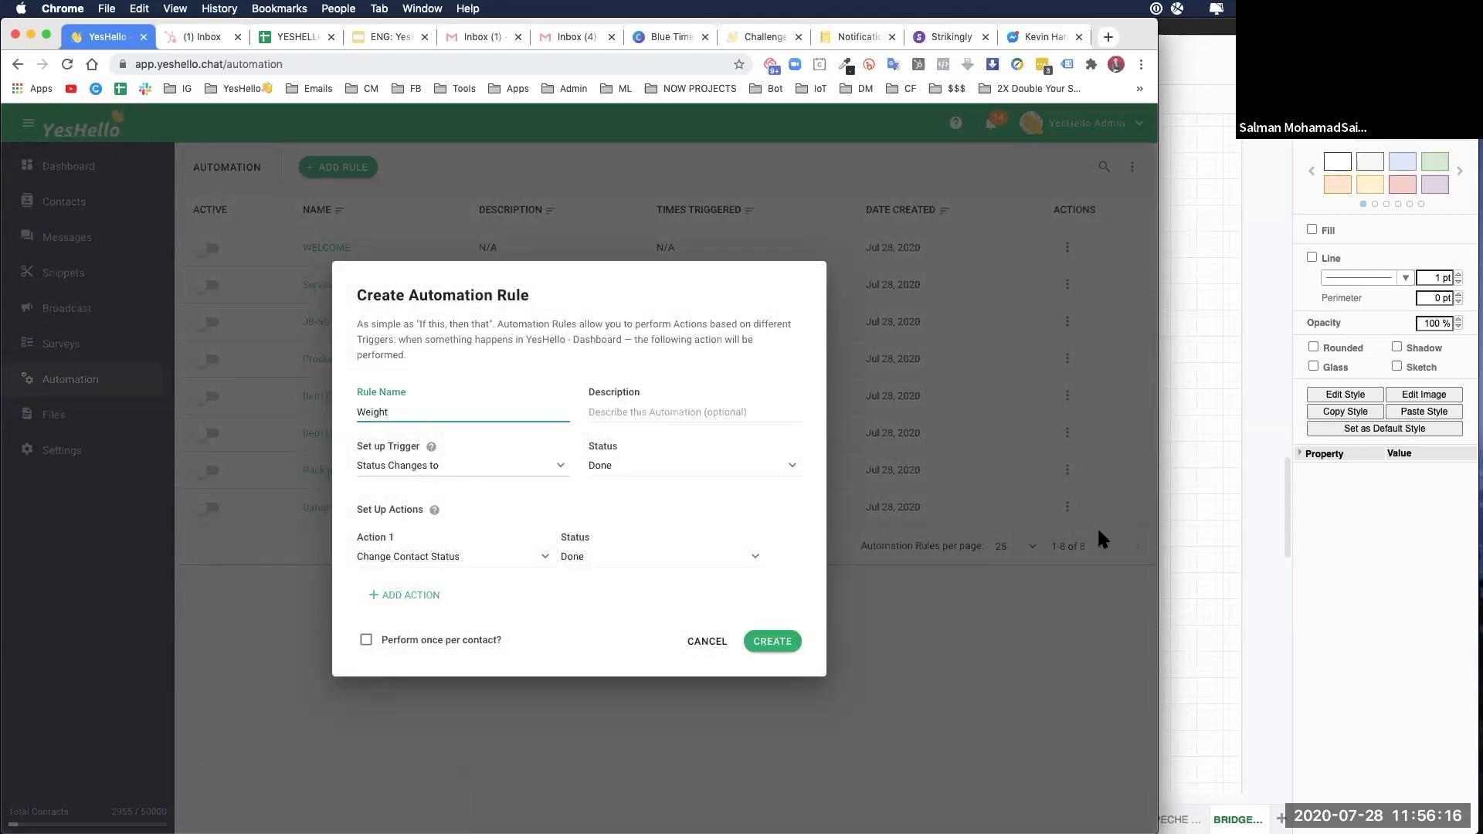
Step: Check which question precedes weight in draw.io and set the Weight rule's trigger to Survey Ended is Dimensions
click(1200, 513)
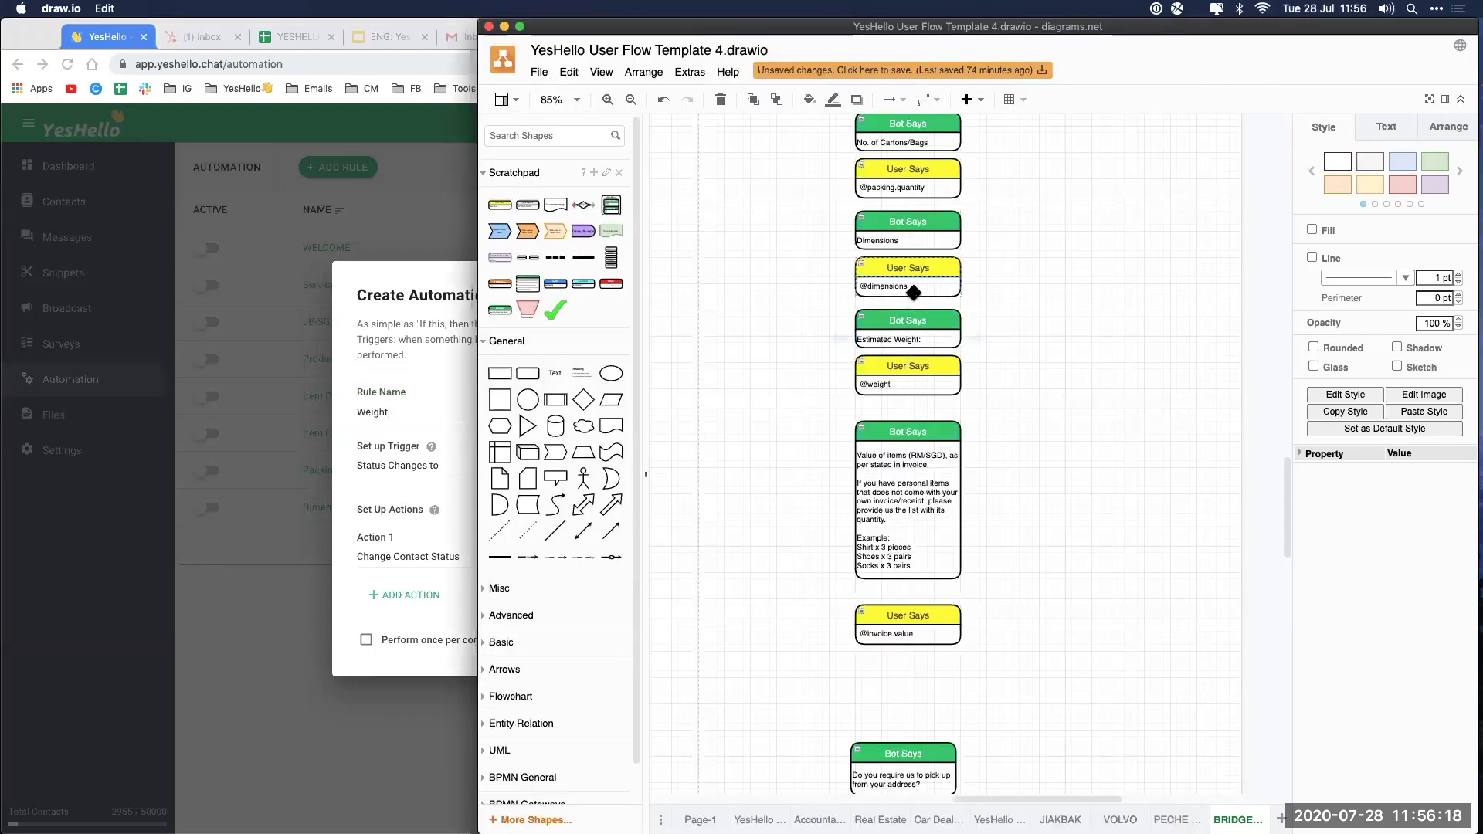
click(464, 526)
click(433, 472)
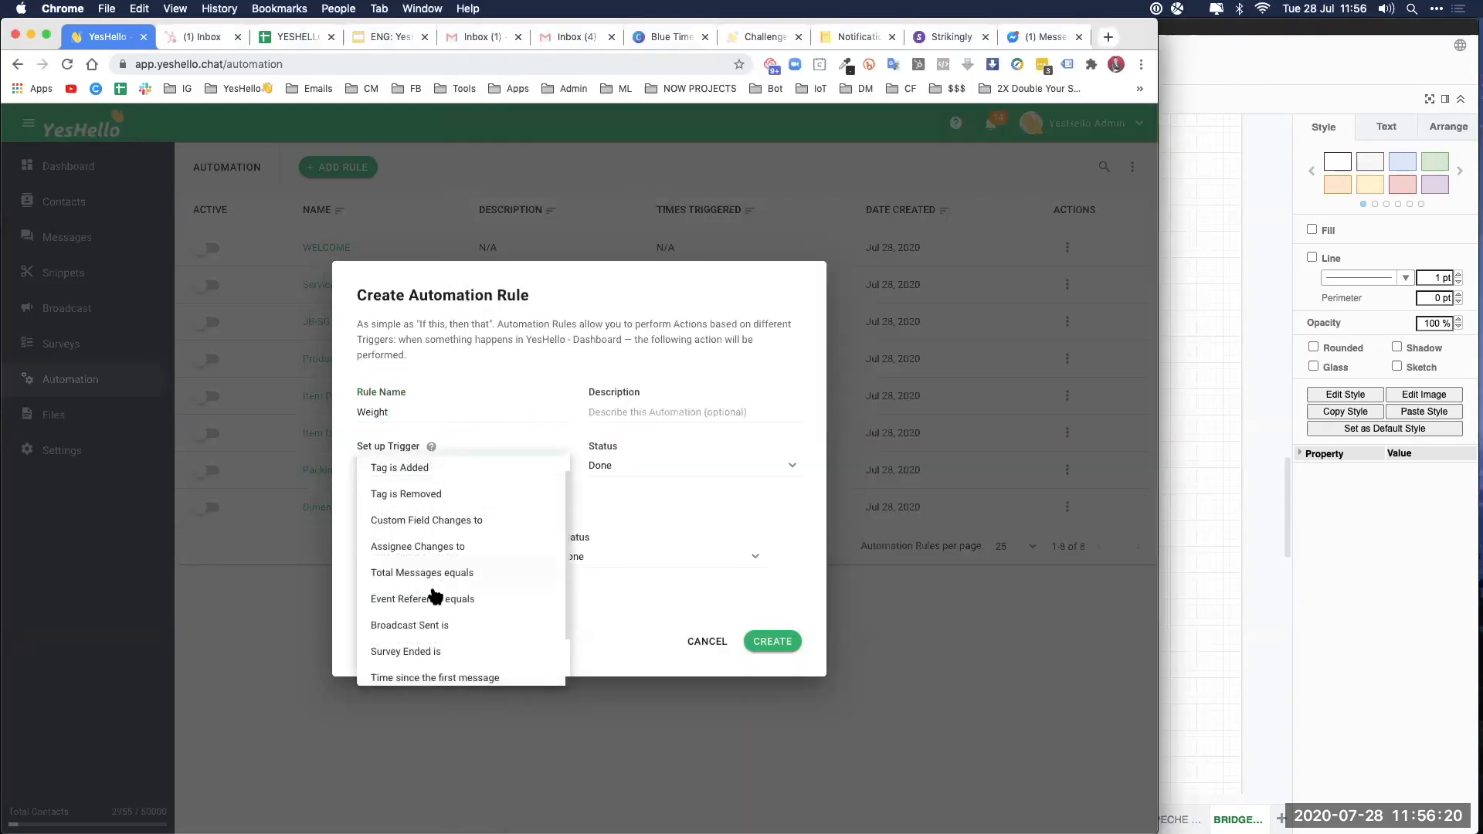
click(421, 653)
click(628, 472)
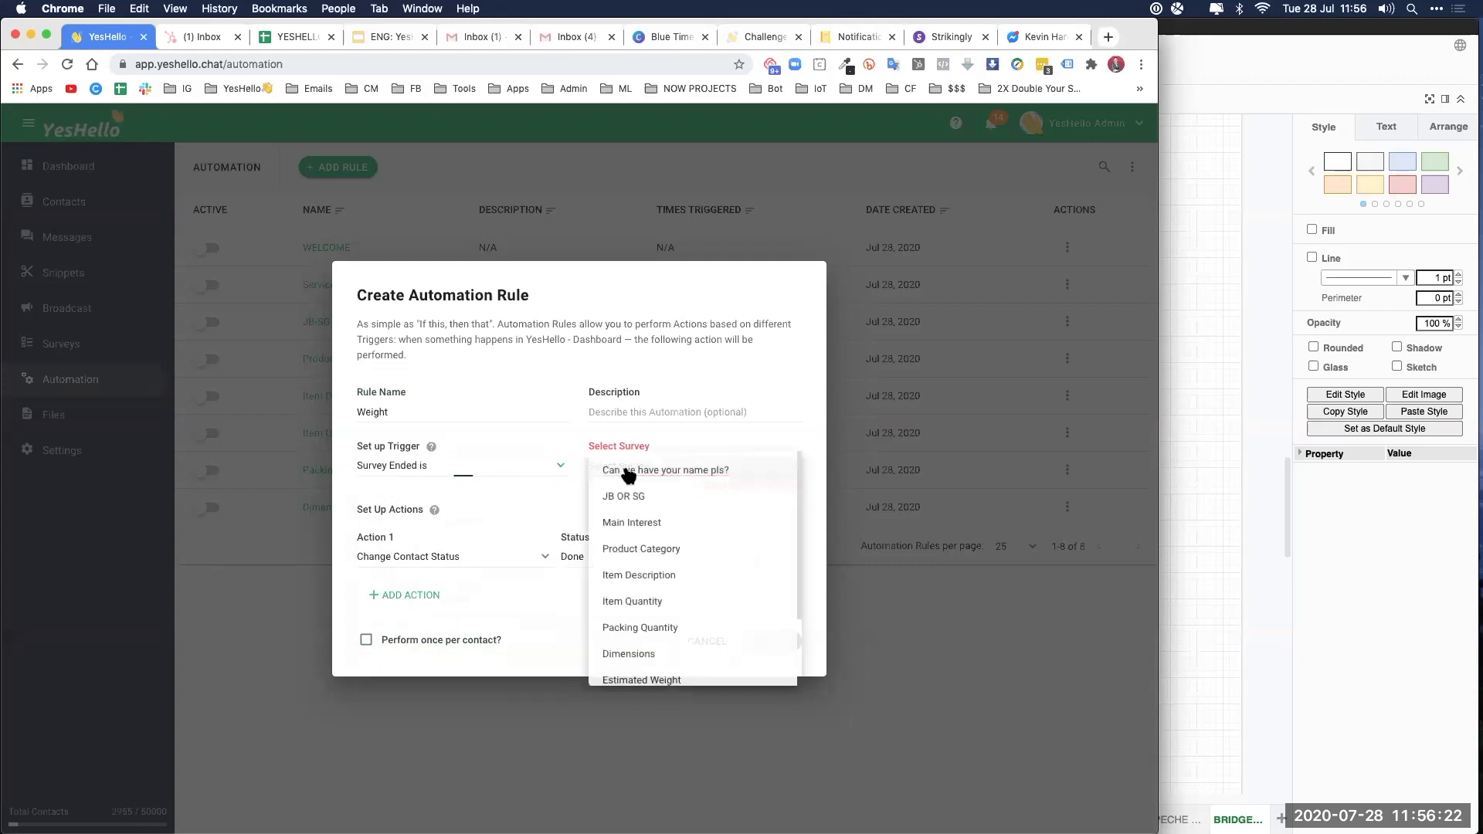
click(646, 656)
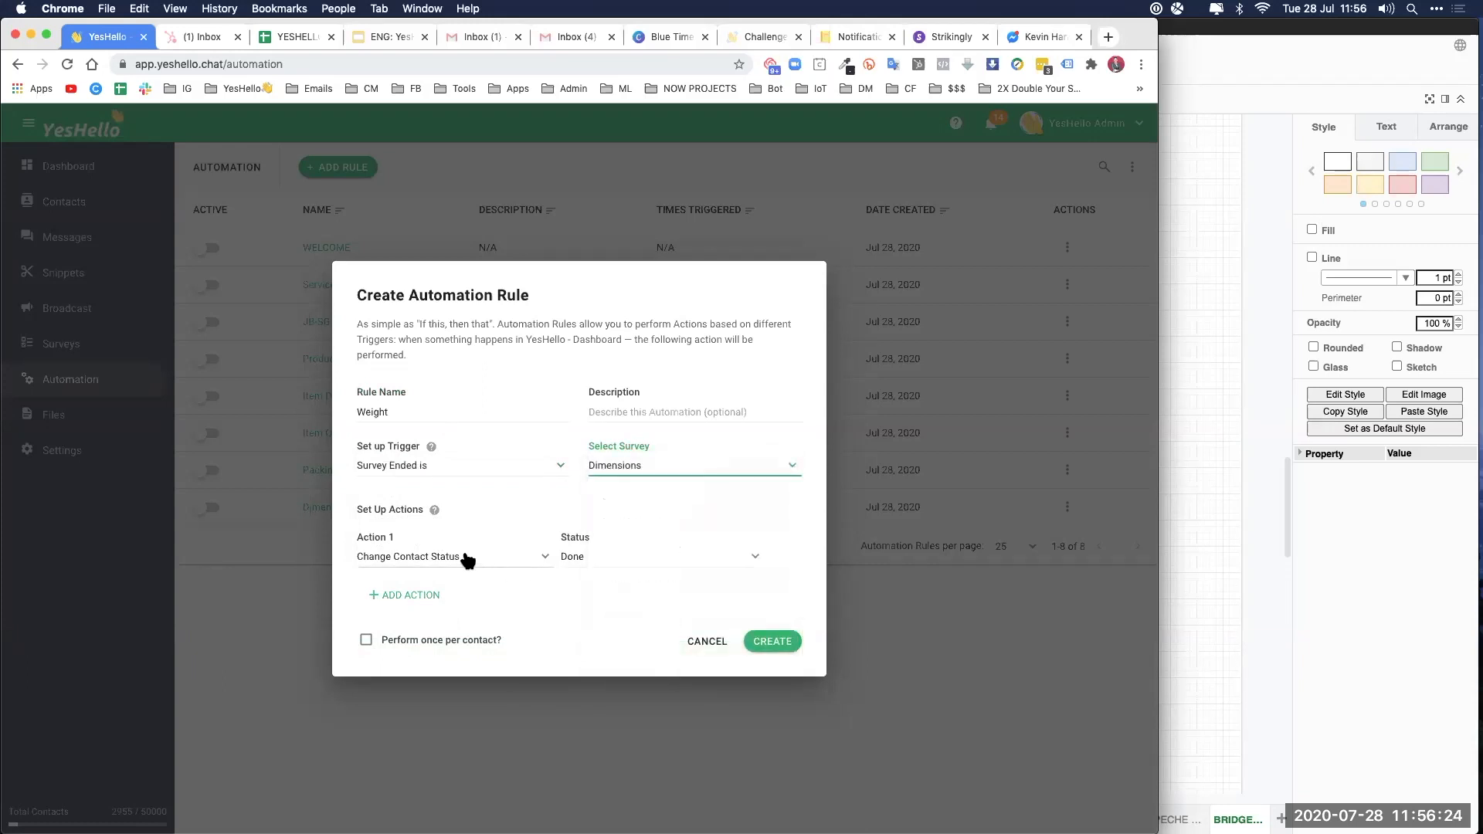
Step: Make Action 1 of the Weight rule a Send Survey with the Estimated Weight survey
click(469, 561)
click(418, 723)
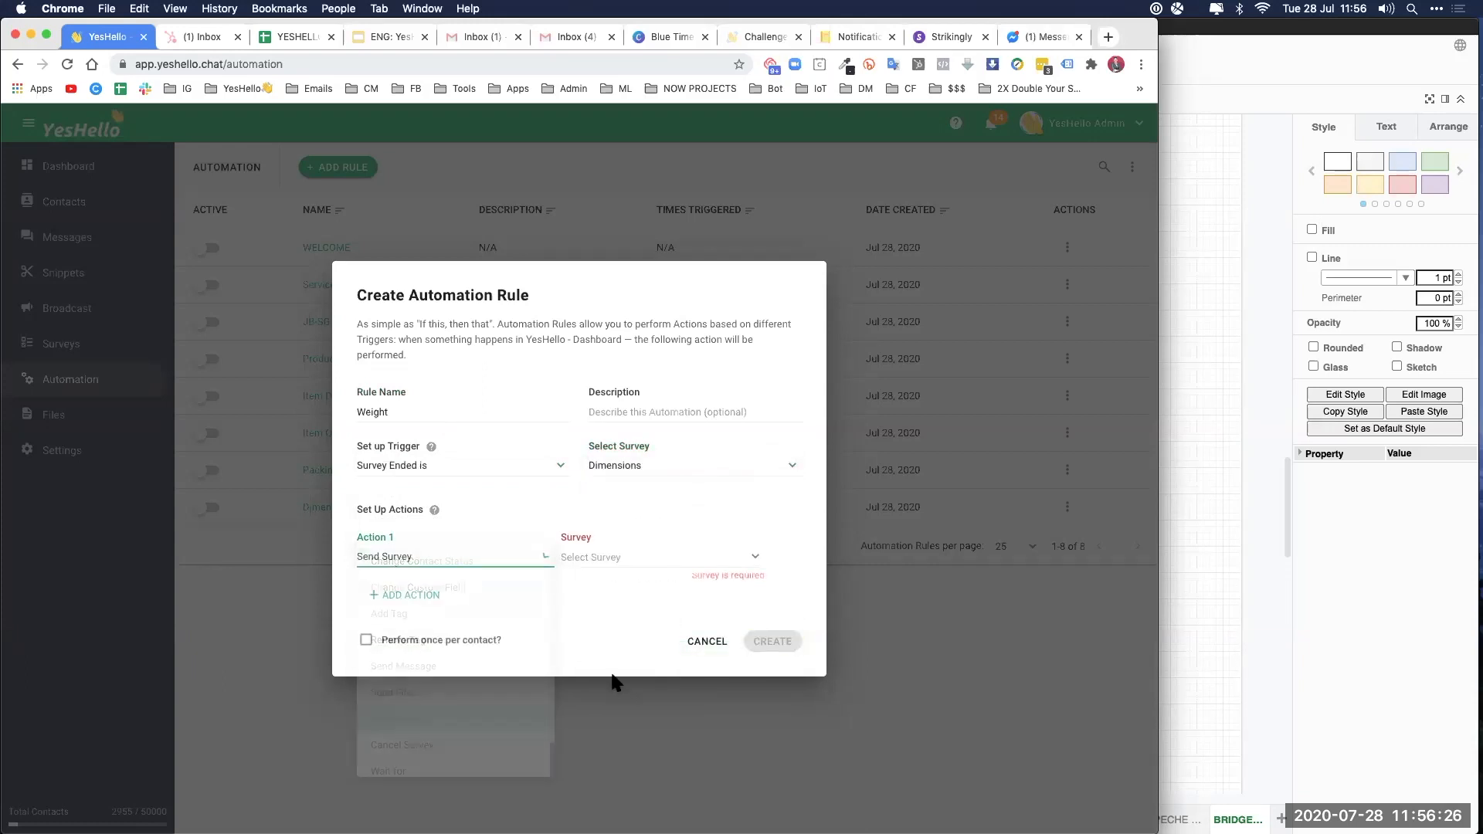
click(1240, 521)
click(442, 605)
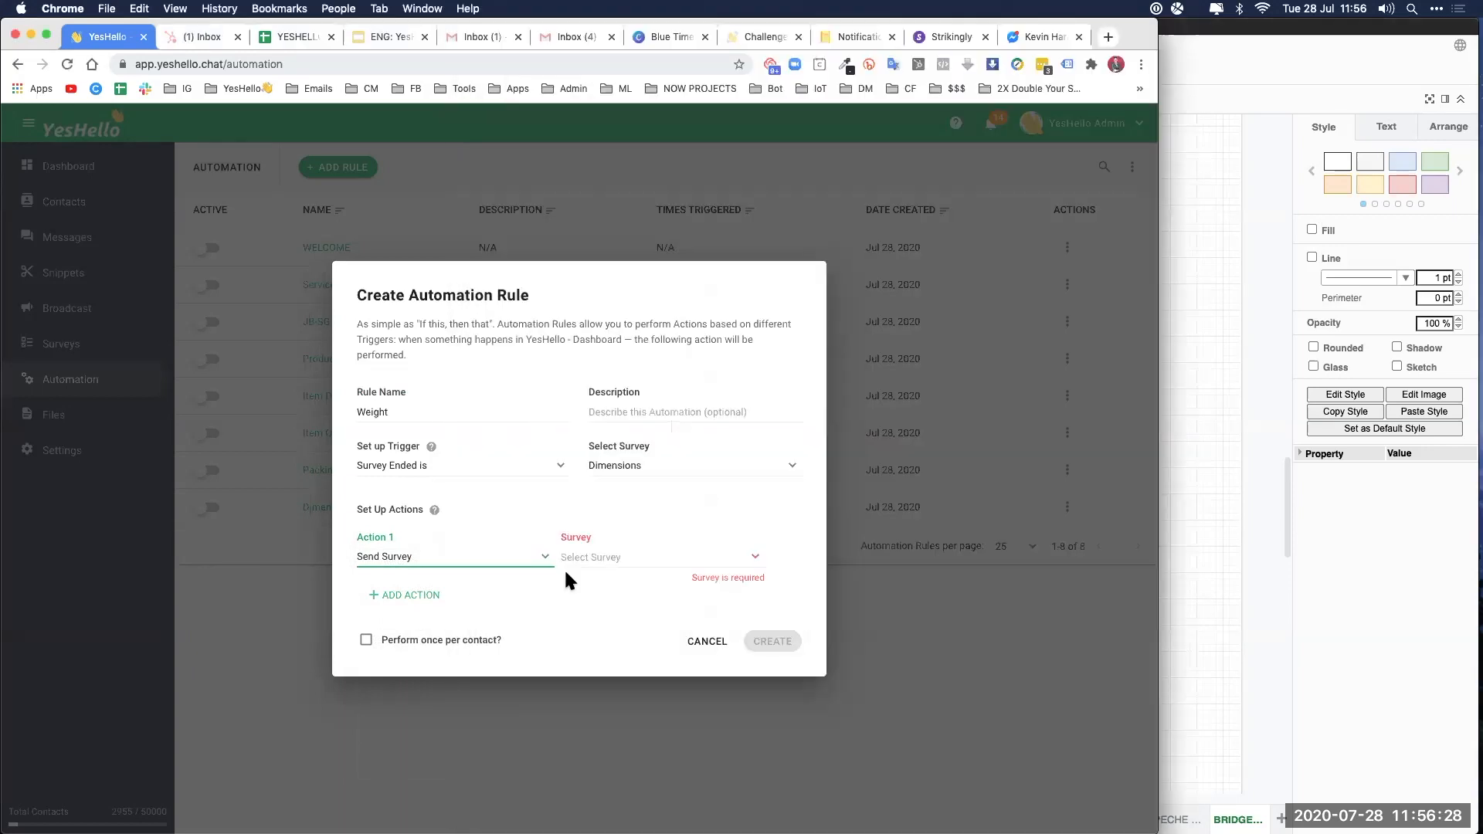
click(656, 555)
scroll(632, 748, down, 2)
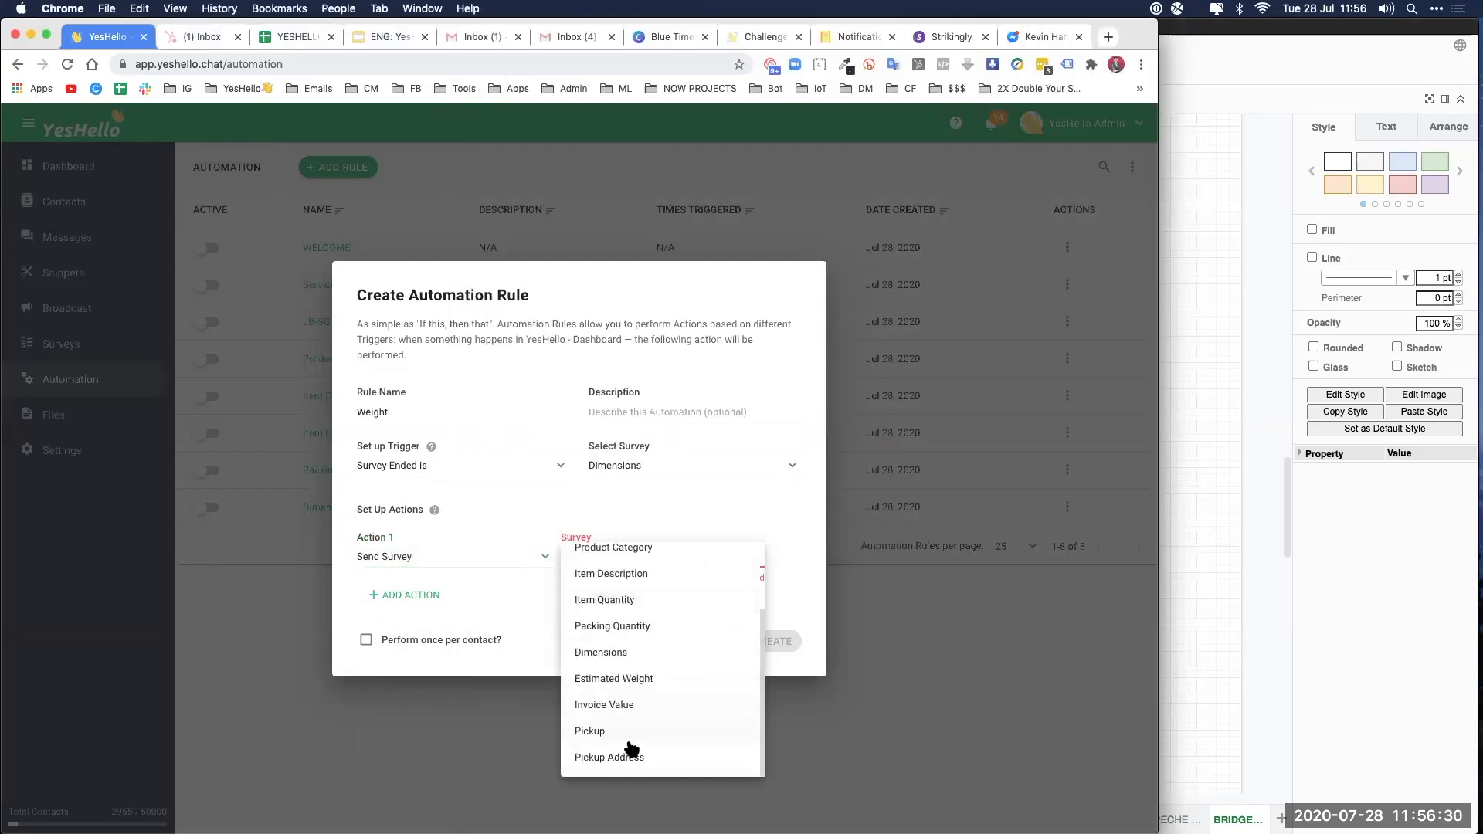
click(633, 680)
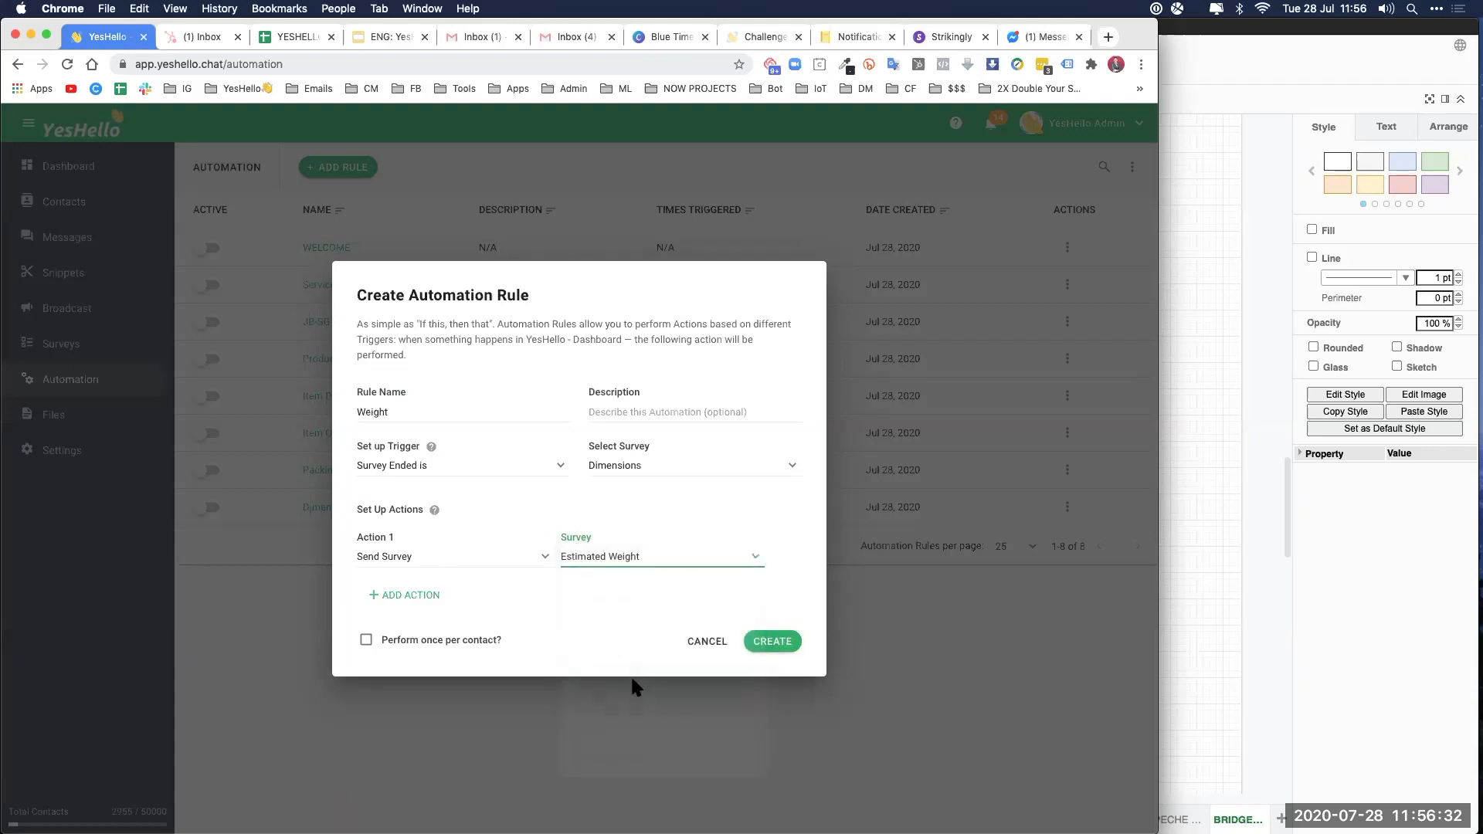
Step: Change the rule name to Estimated Weight and create the rule
click(355, 412)
text(Esti)
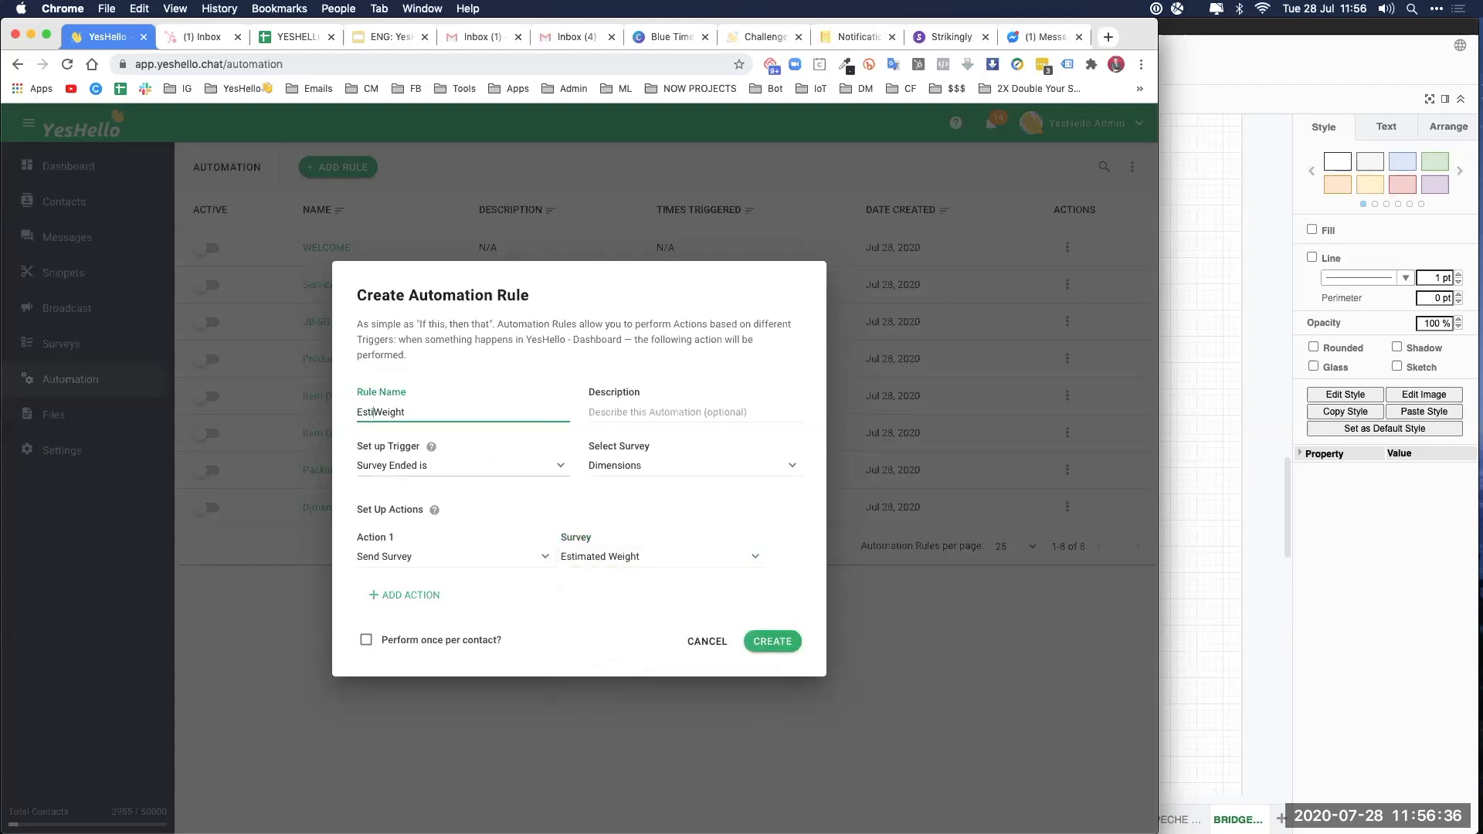
text(mated)
click(773, 641)
Step: Examine the block that follows estimated weight in the draw.io flow and the field name its answer uses
click(1163, 544)
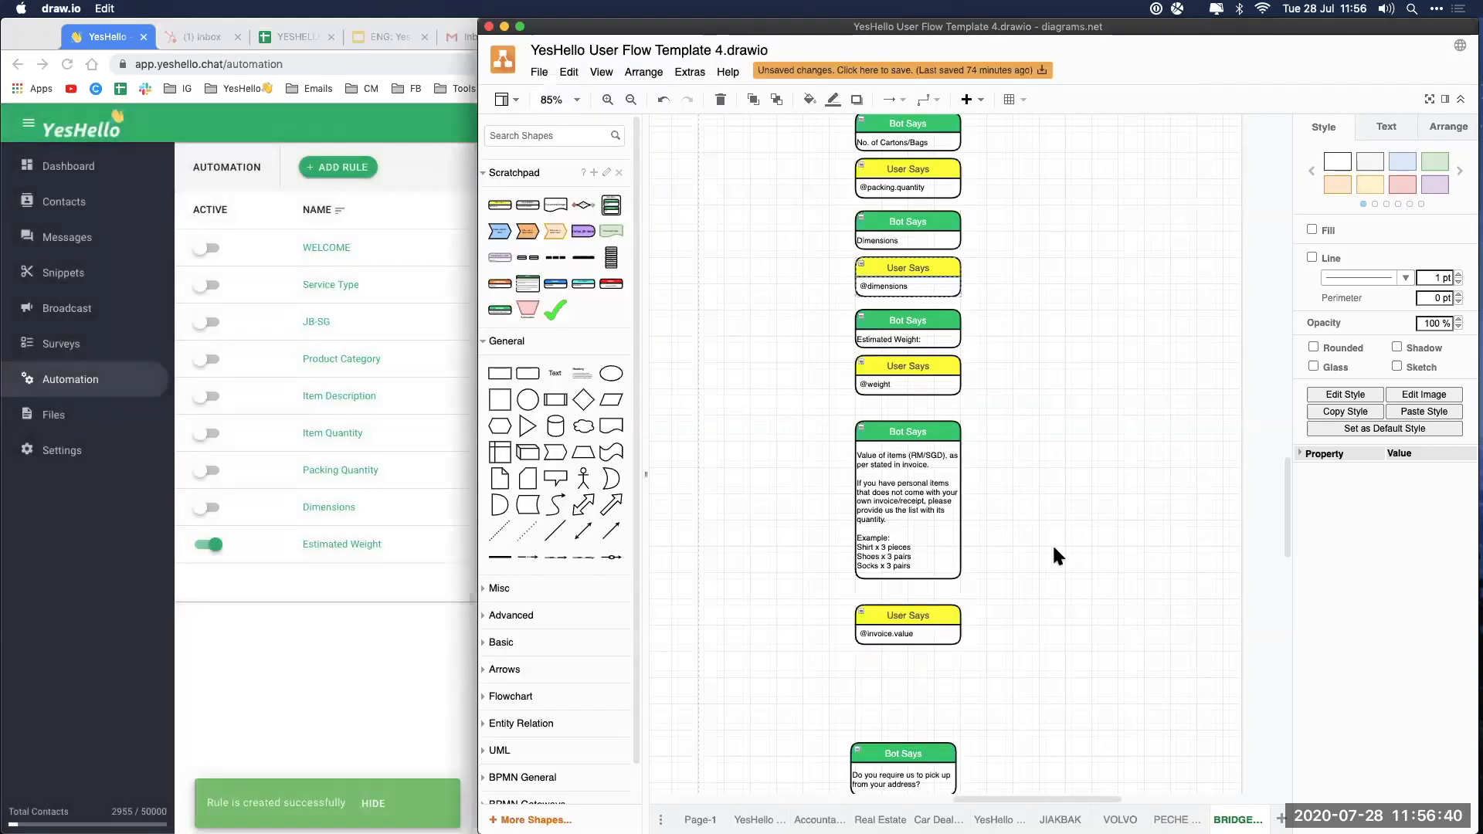
click(937, 384)
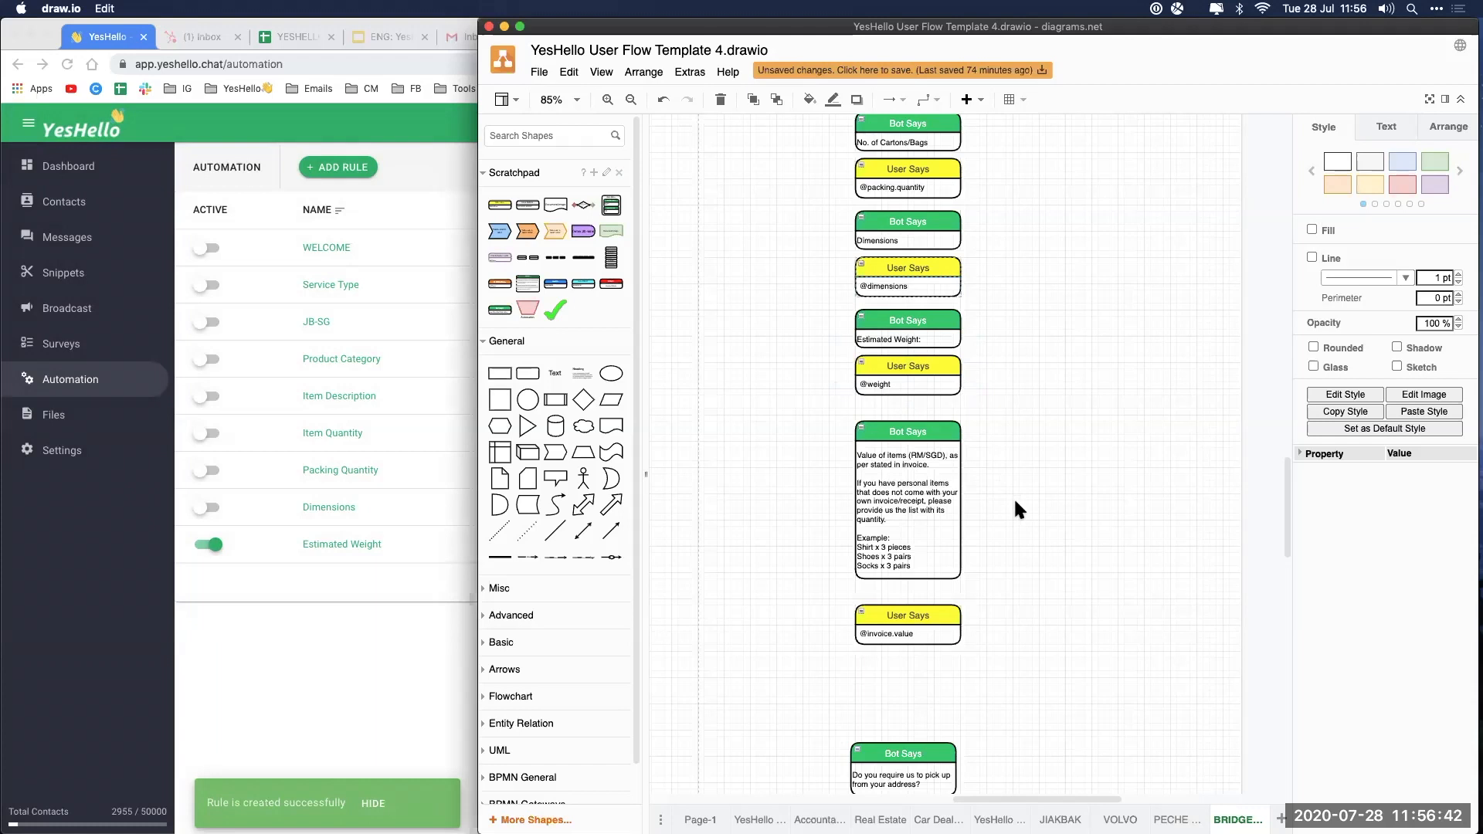
scroll(1015, 501, down, 3)
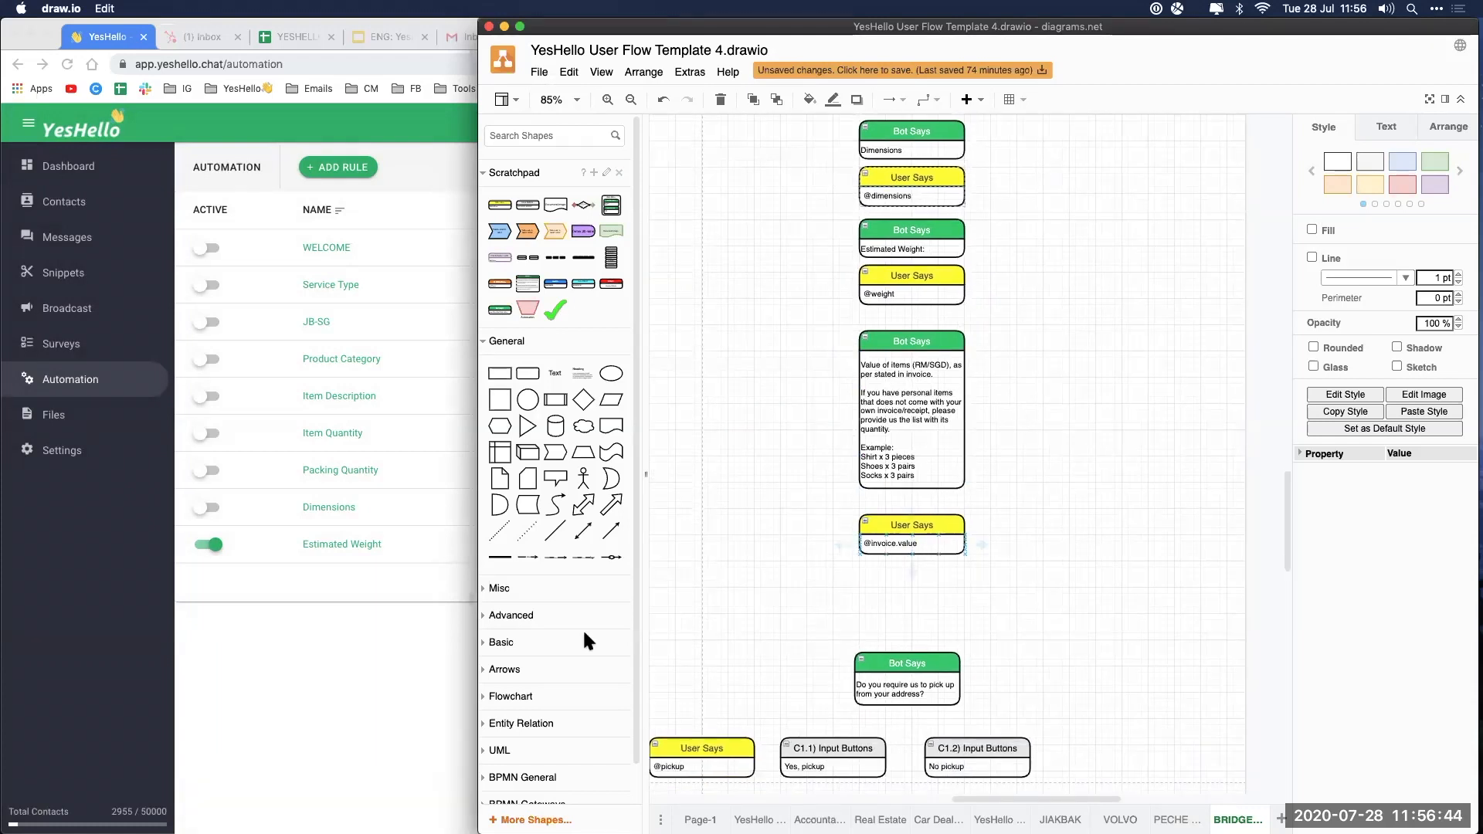
Step: Deactivate the Estimated Weight rule in YesHello and start a new automation rule named Invoice Value
click(366, 638)
click(207, 545)
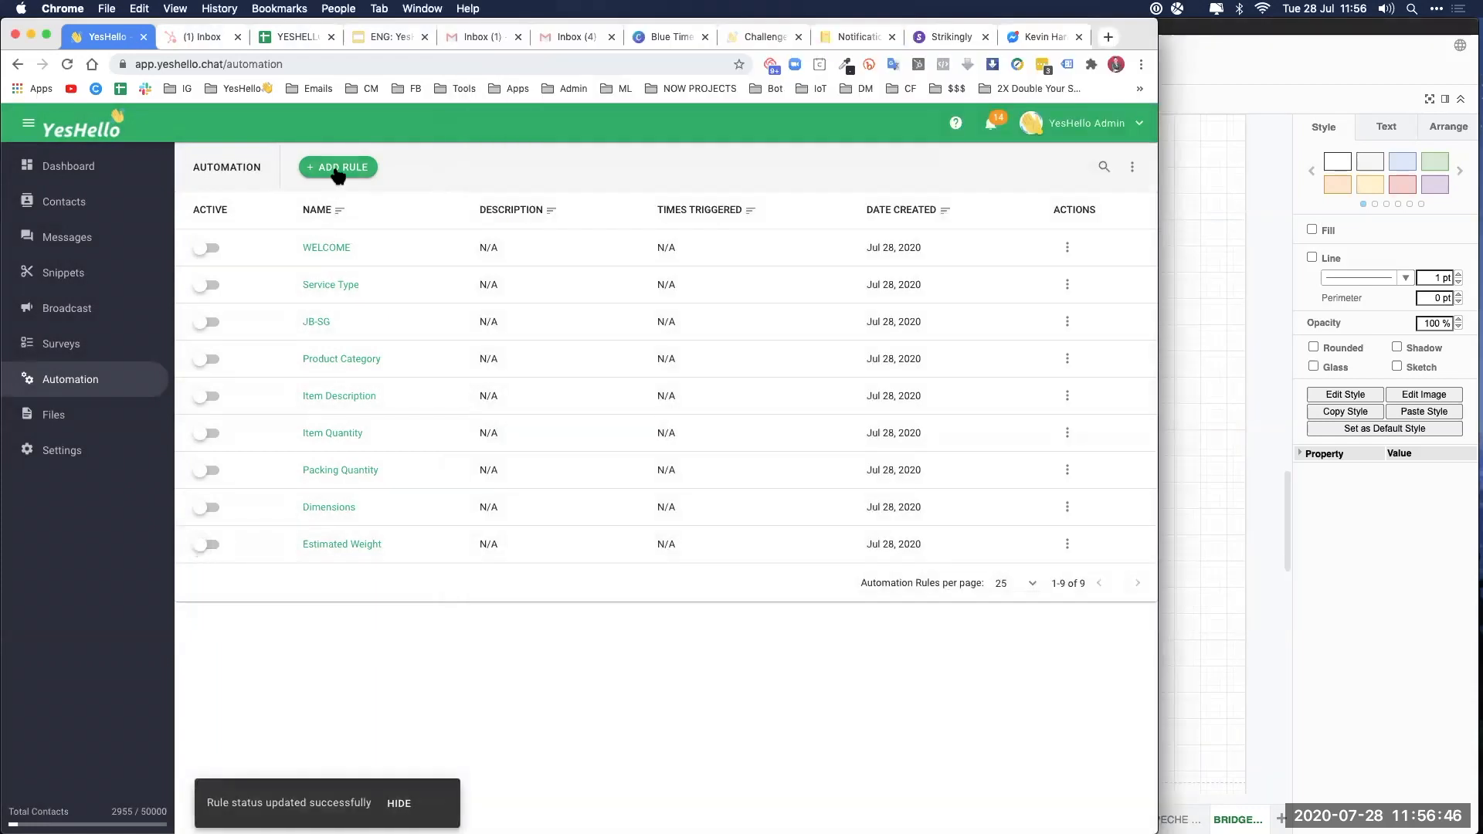
click(340, 168)
click(453, 409)
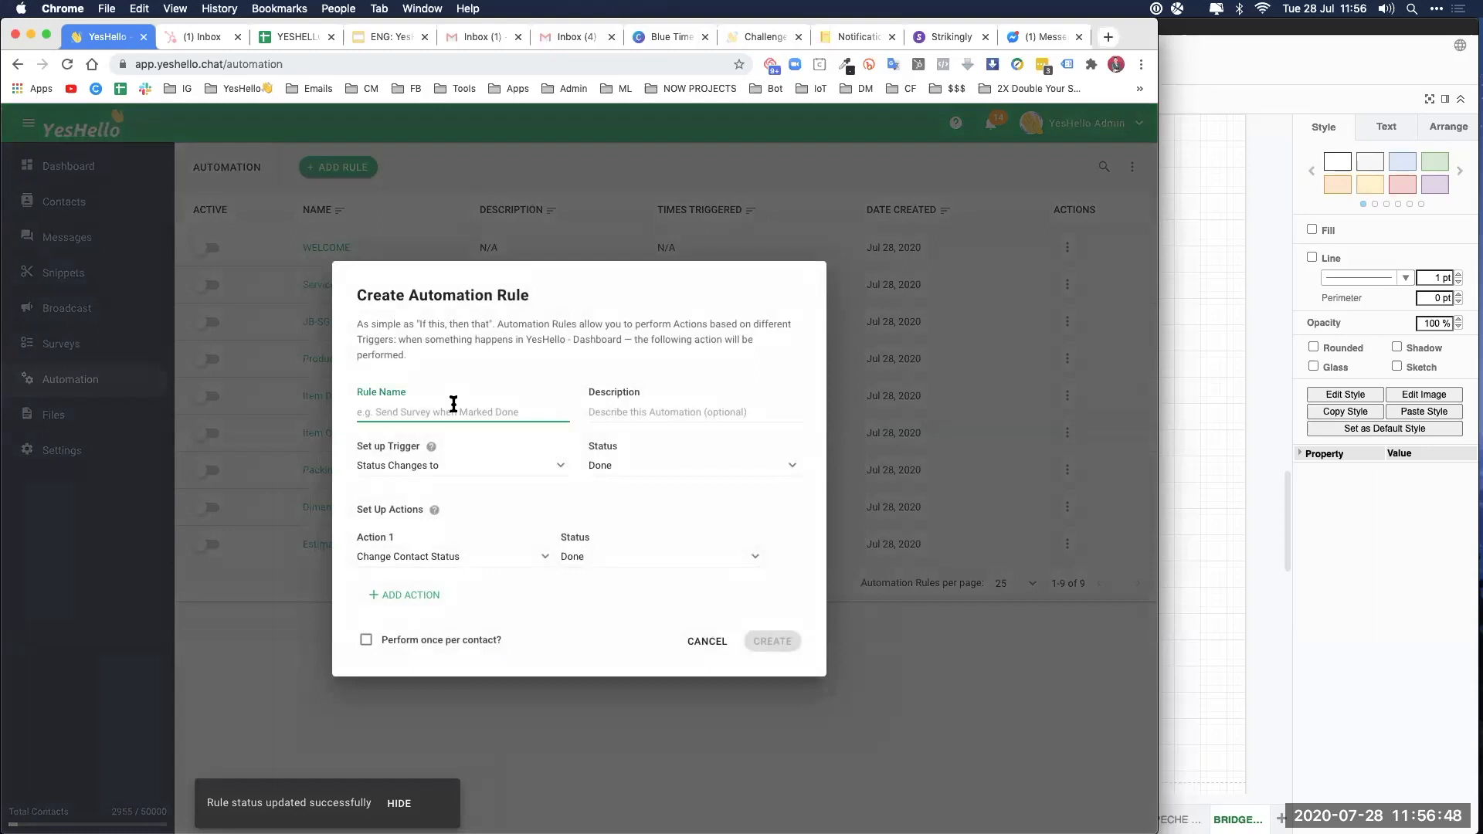
text(Invoice Val)
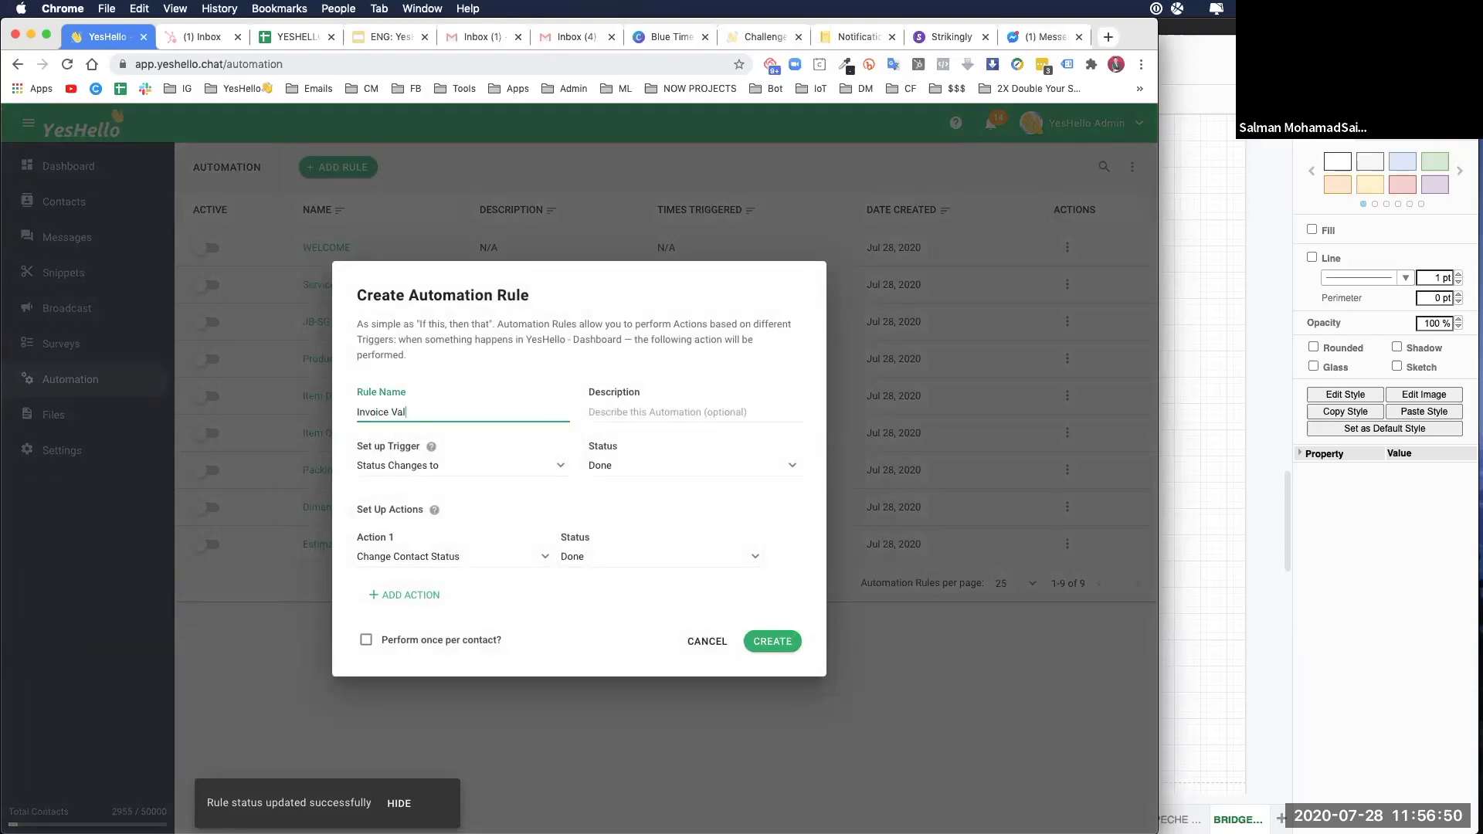
text(ue)
Step: Check the item value question in draw.io and set the Invoice Value rule's trigger to Survey Ended is Estimated Weight
click(1229, 516)
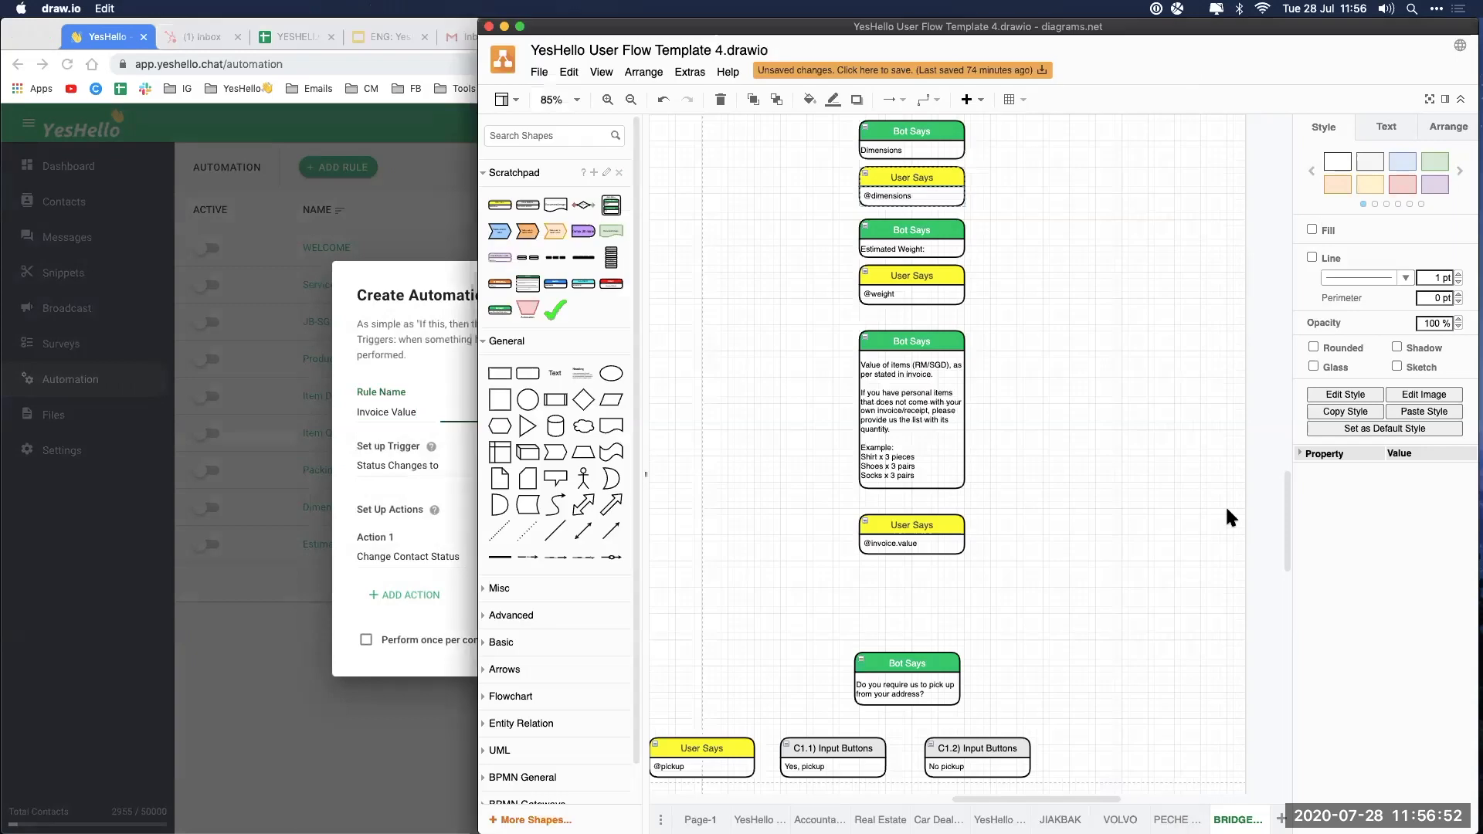
triple_click(890, 433)
key(super+a)
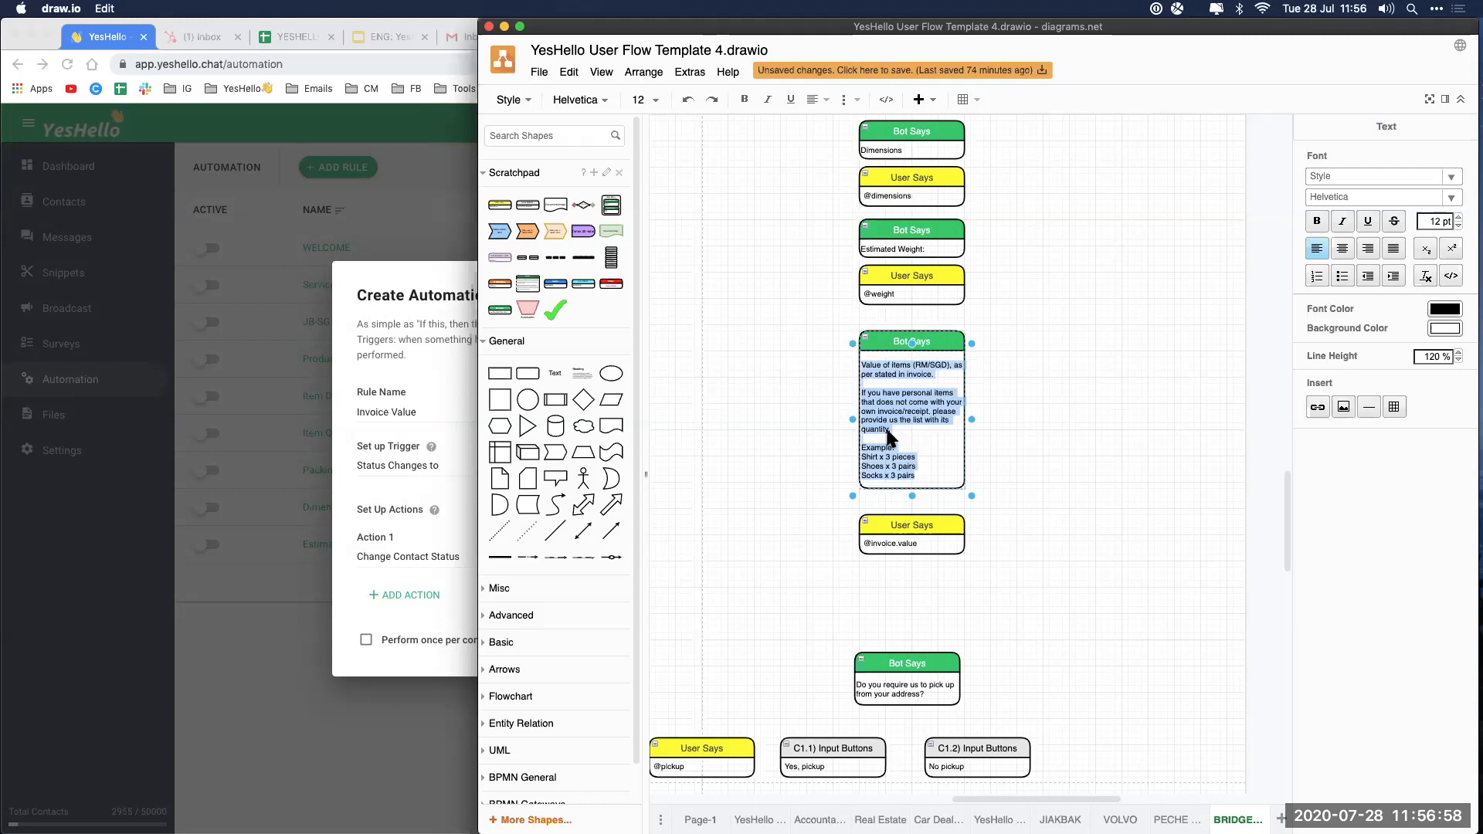
click(1037, 445)
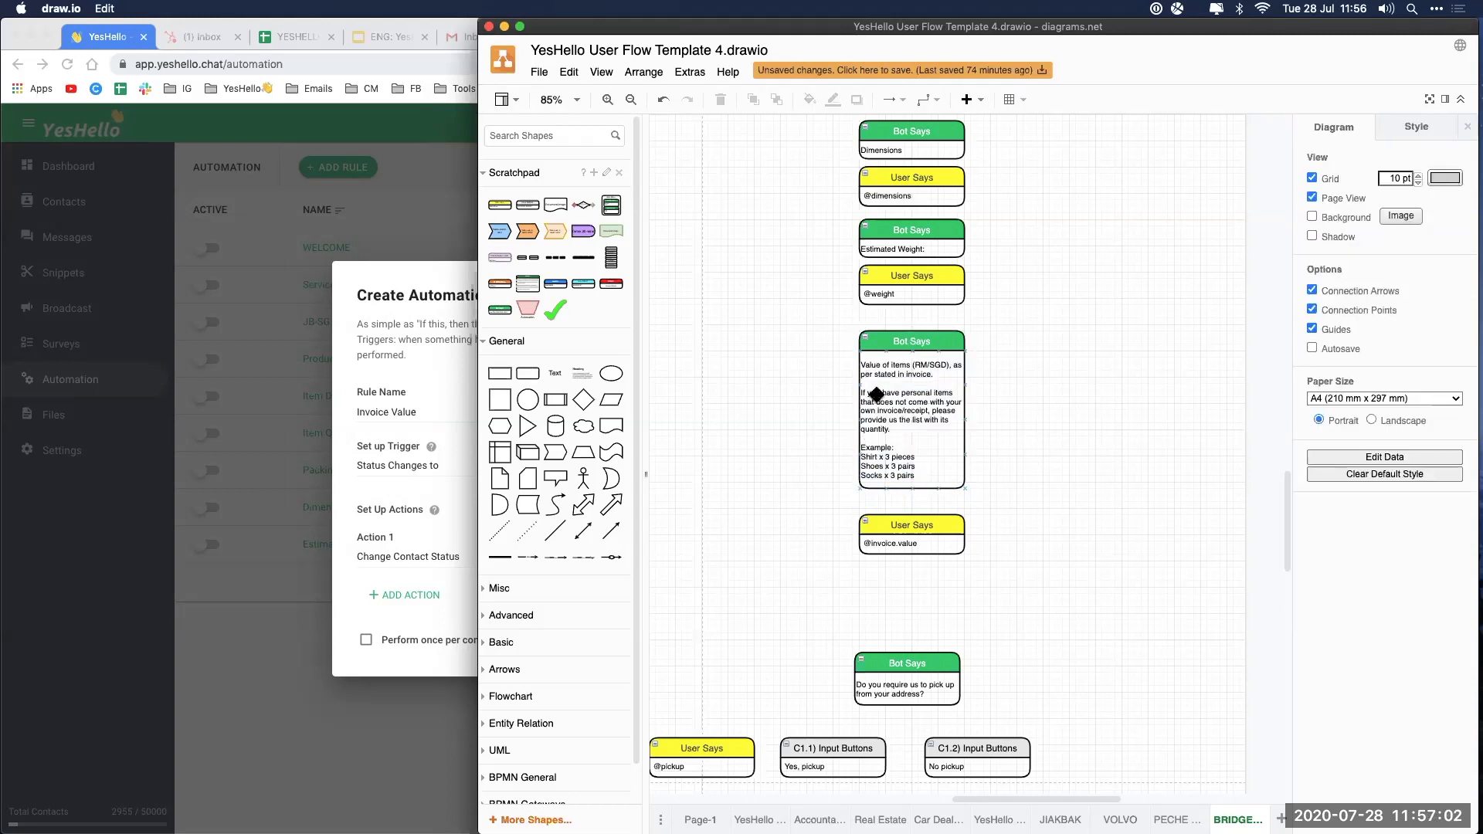
click(391, 468)
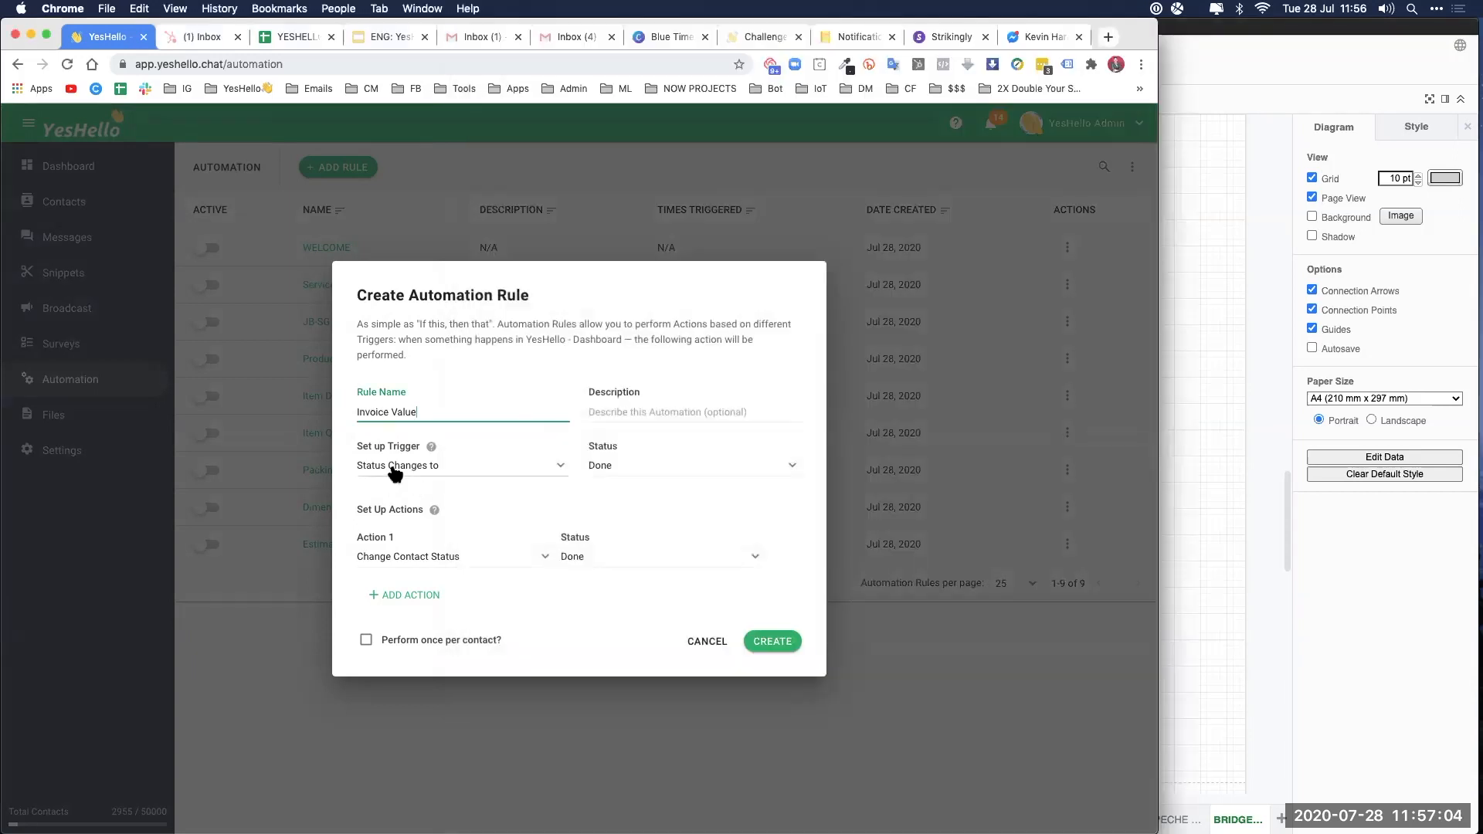
click(396, 467)
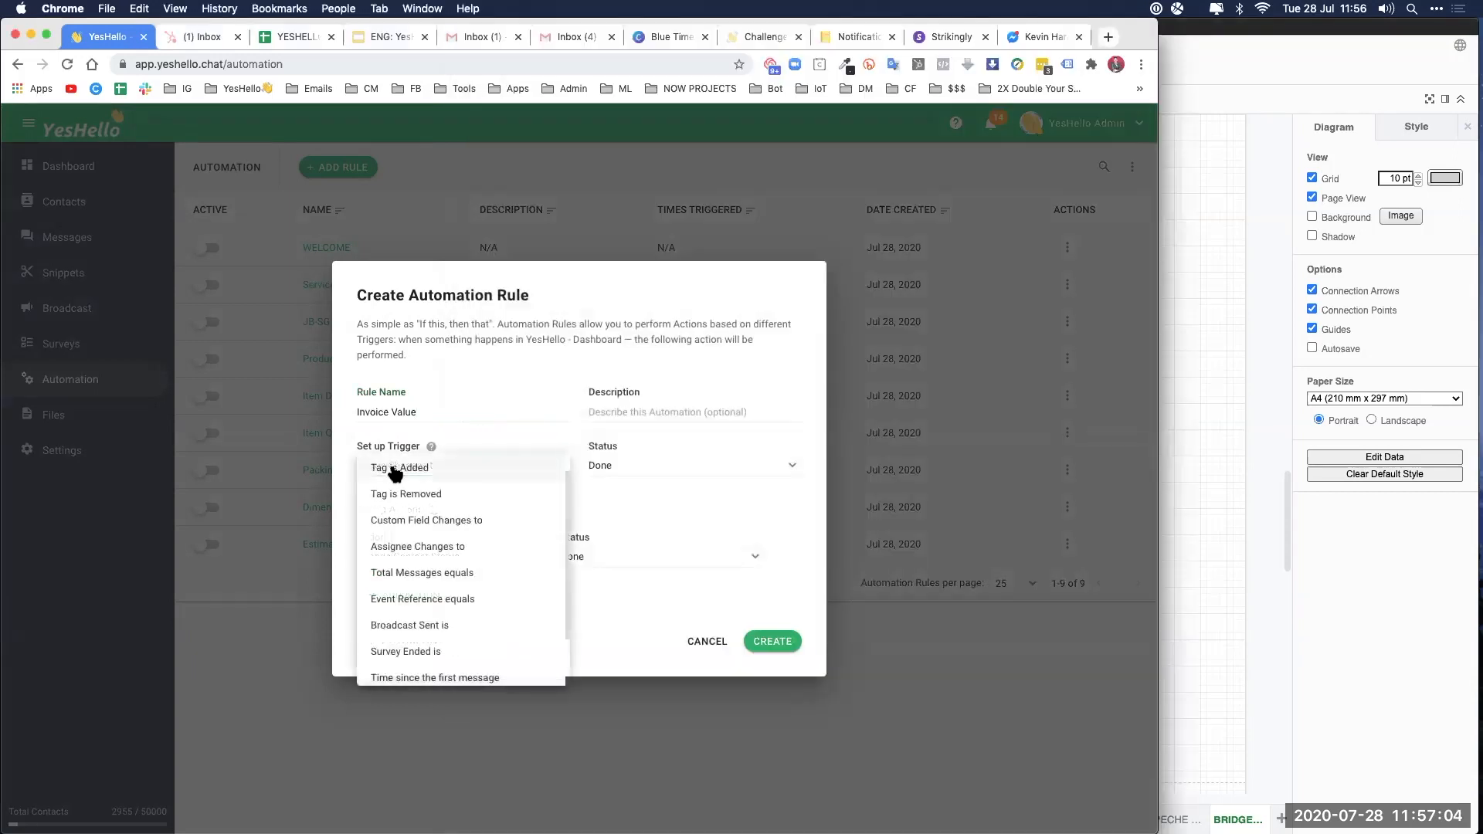
click(422, 655)
click(617, 468)
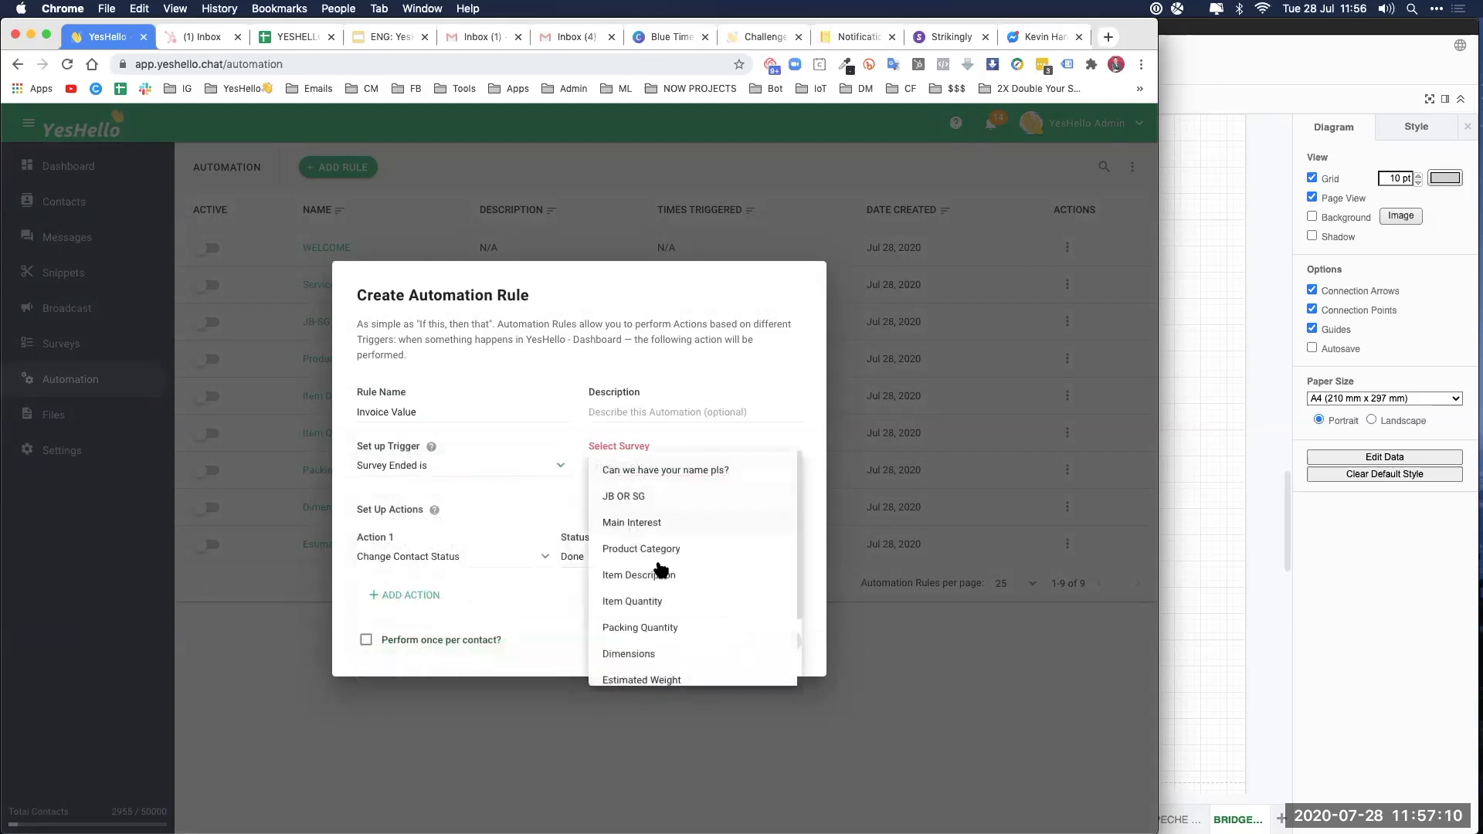
scroll(707, 638, down, 3)
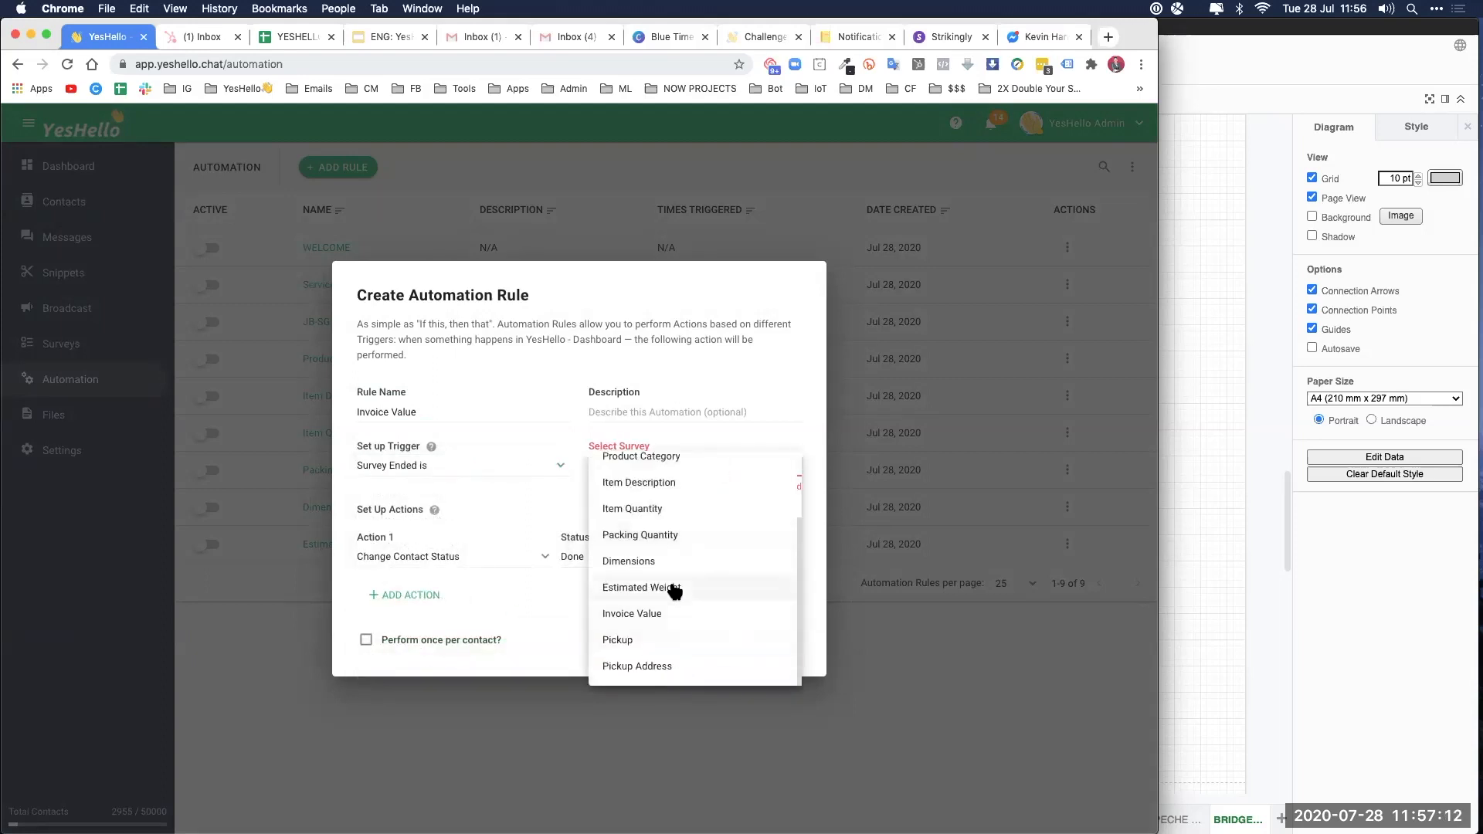
click(679, 589)
Step: Make Action 1 of the Invoice Value rule a Send Survey with the Invoice Value survey and create the rule
click(1188, 517)
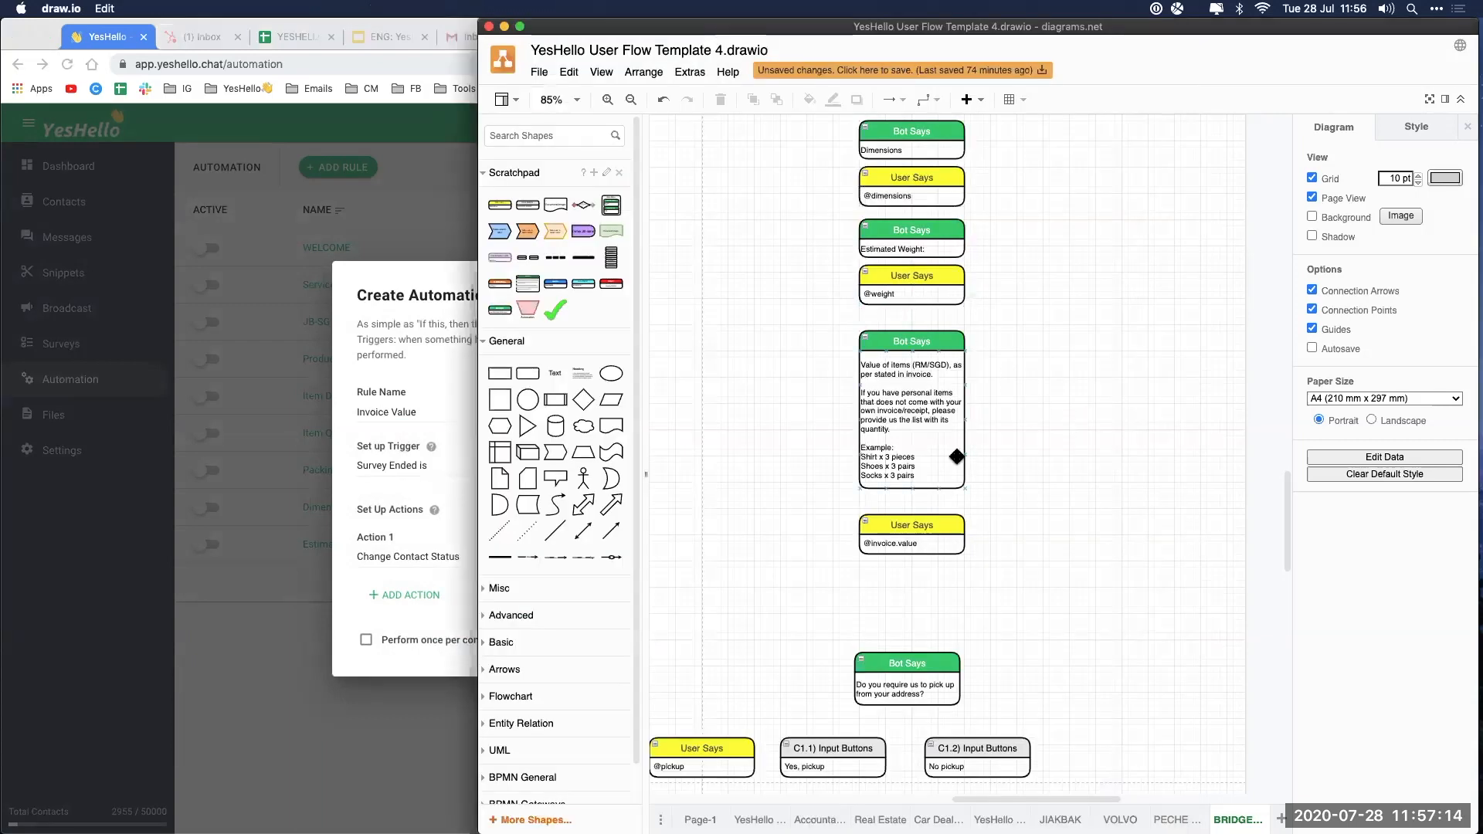
click(428, 615)
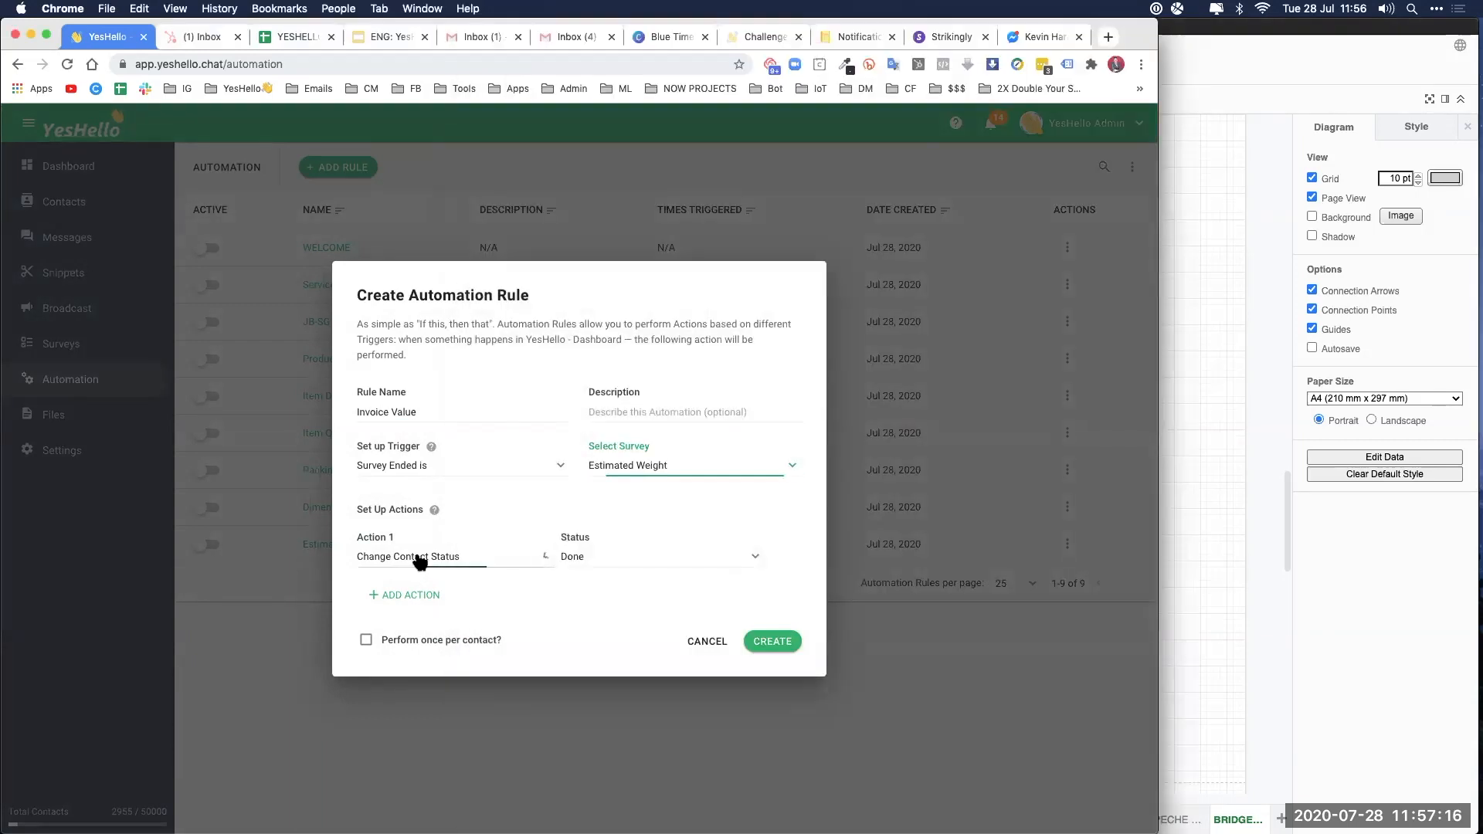
click(419, 556)
click(417, 713)
click(592, 559)
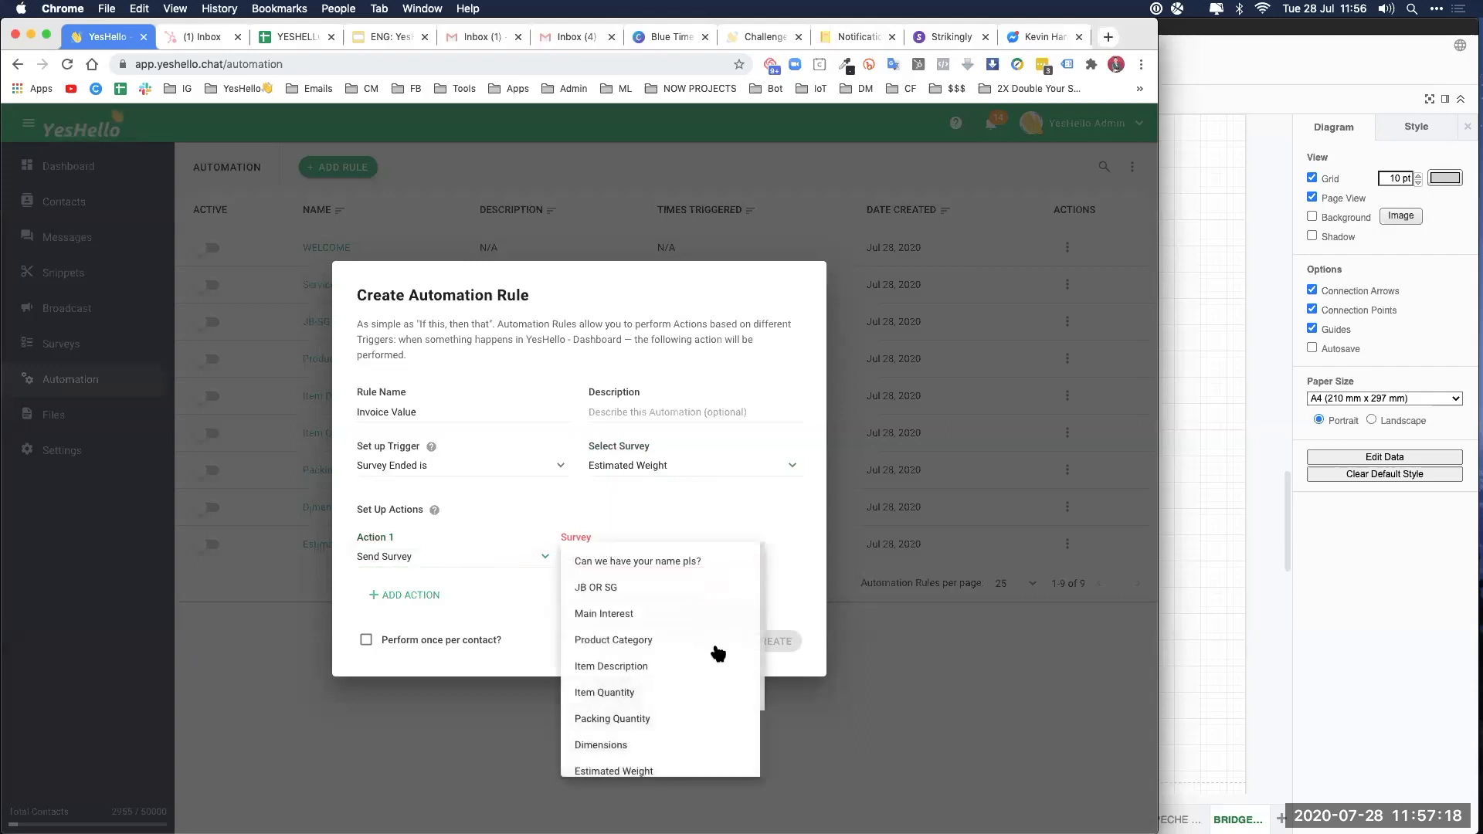
scroll(695, 673, down, 2)
click(625, 707)
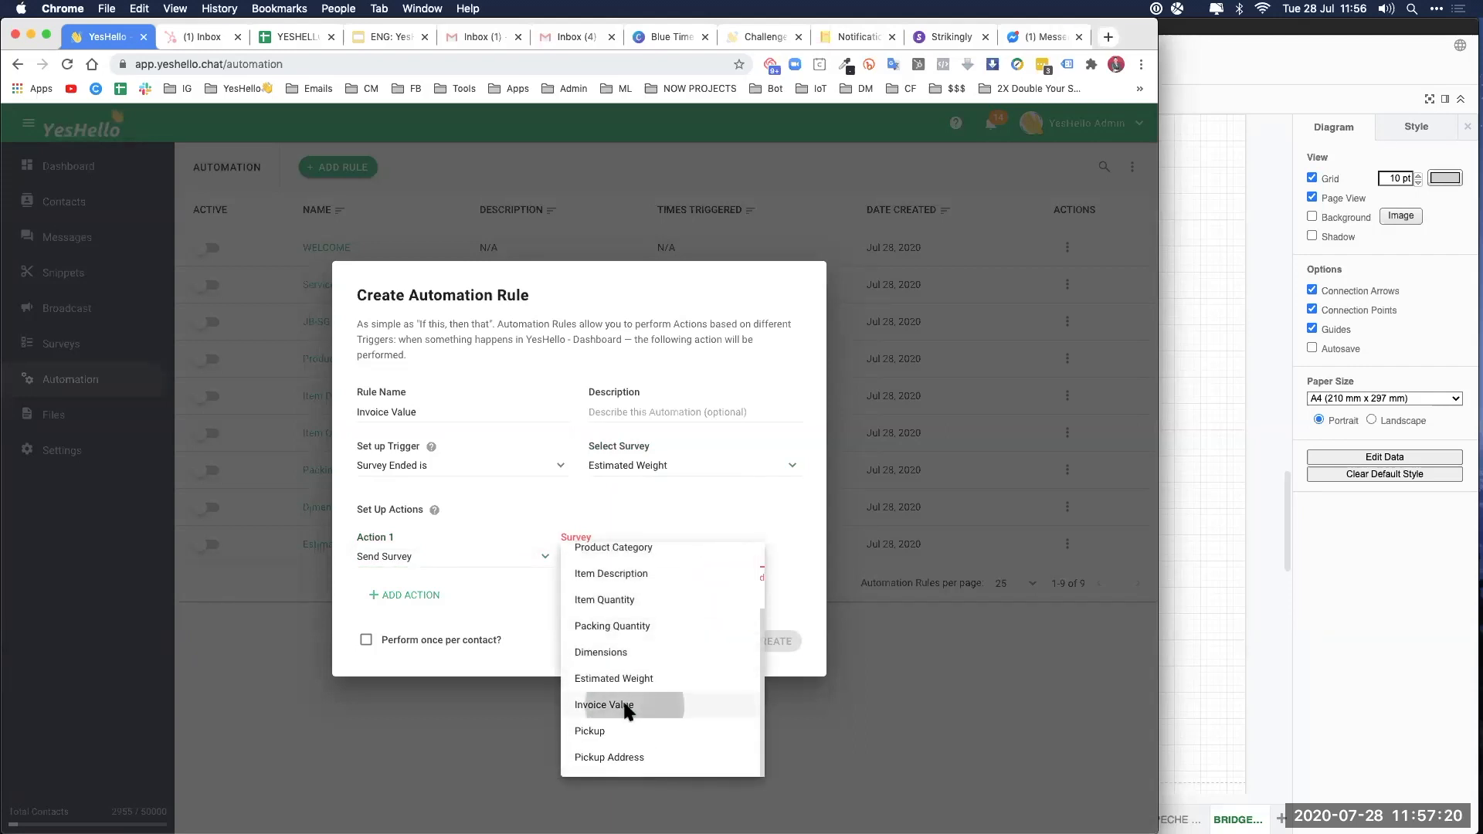
click(768, 642)
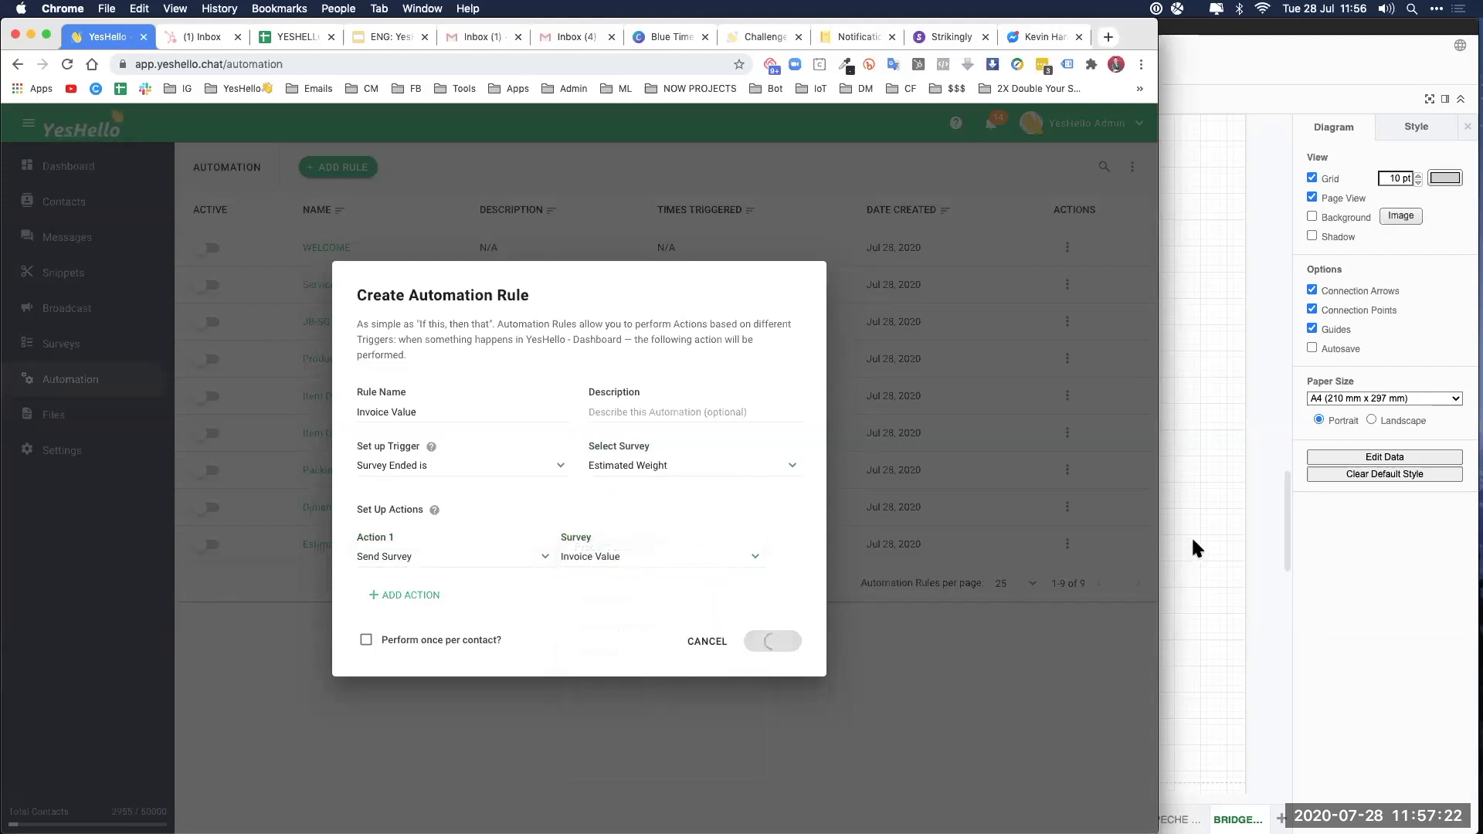
Step: Check the draw.io blocks after invoice value, deactivate the Invoice Value rule in YesHello and start a new rule named Pickup
click(1193, 541)
scroll(1082, 487, down, 2)
scroll(1064, 448, down, 3)
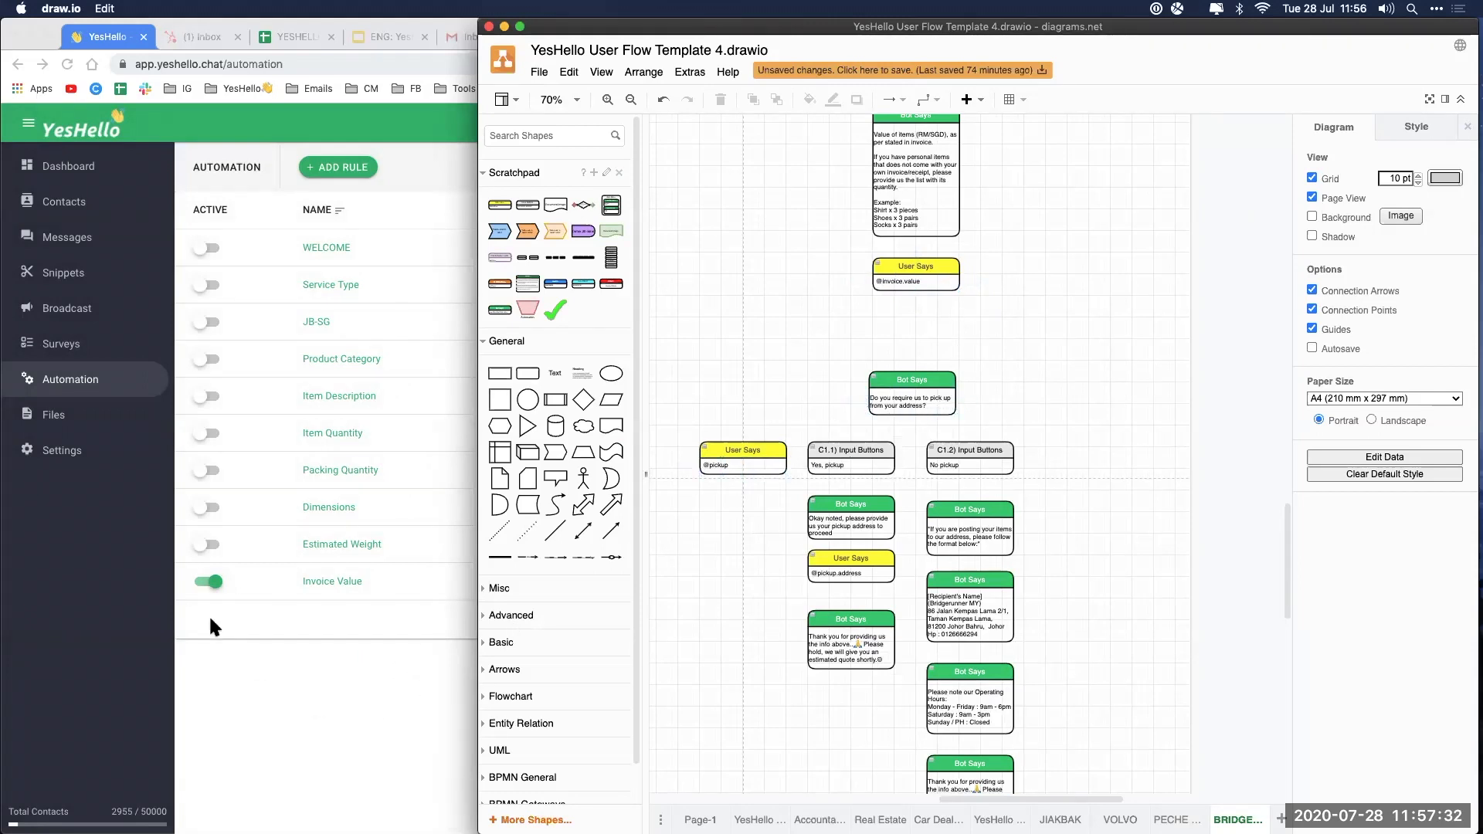
click(201, 581)
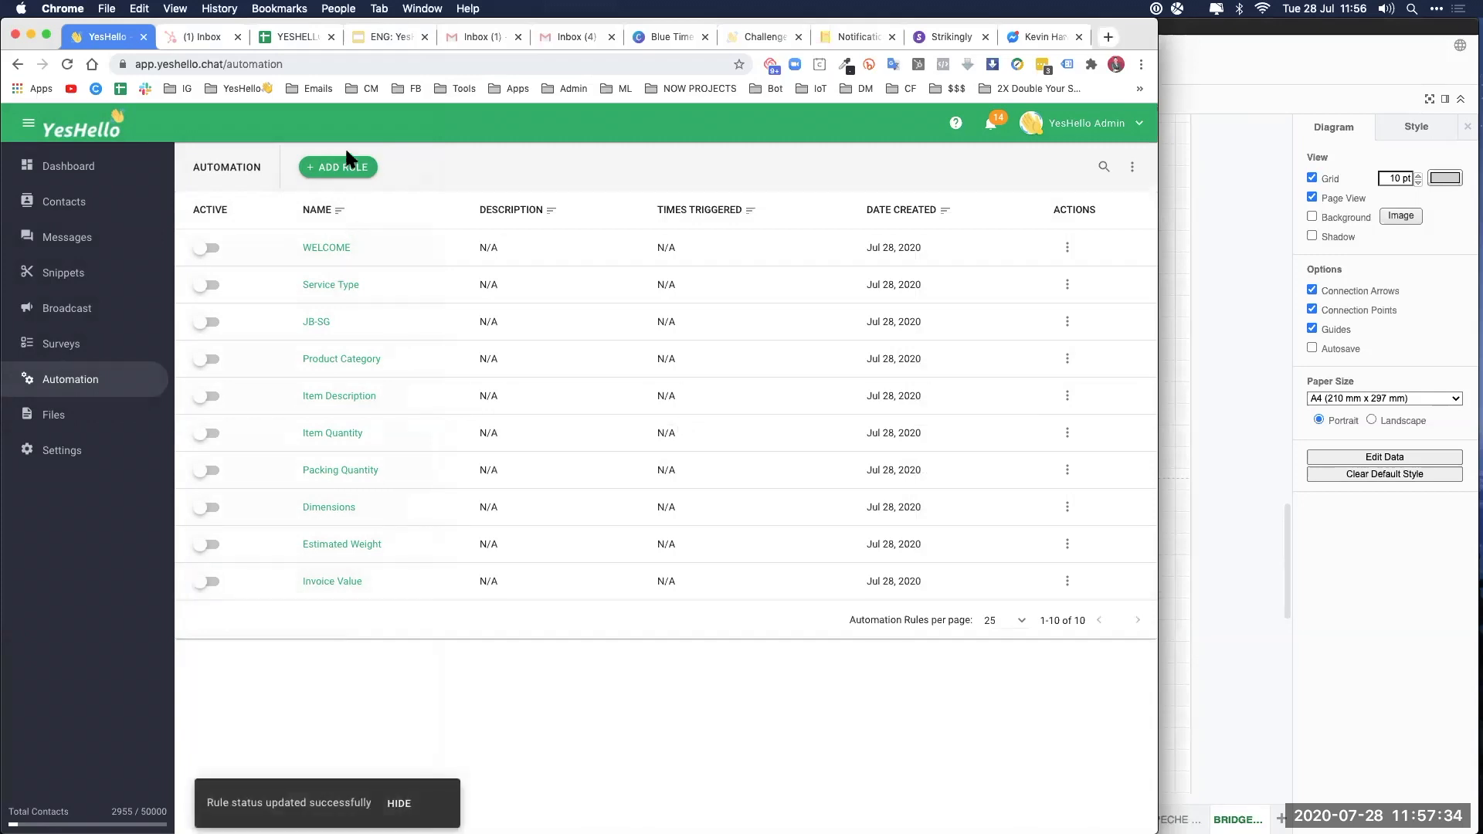
click(350, 169)
click(479, 403)
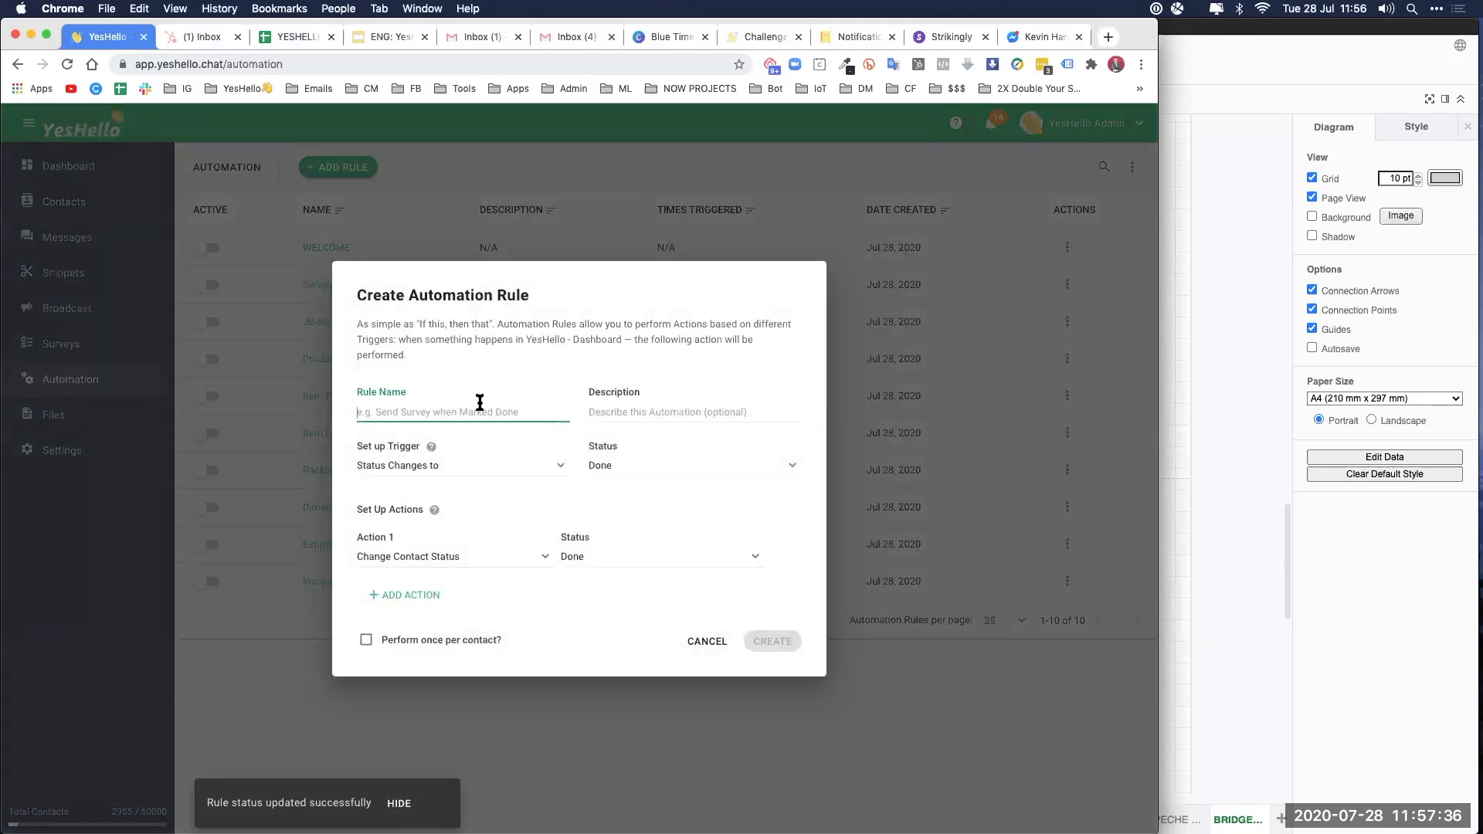
text(Pickup)
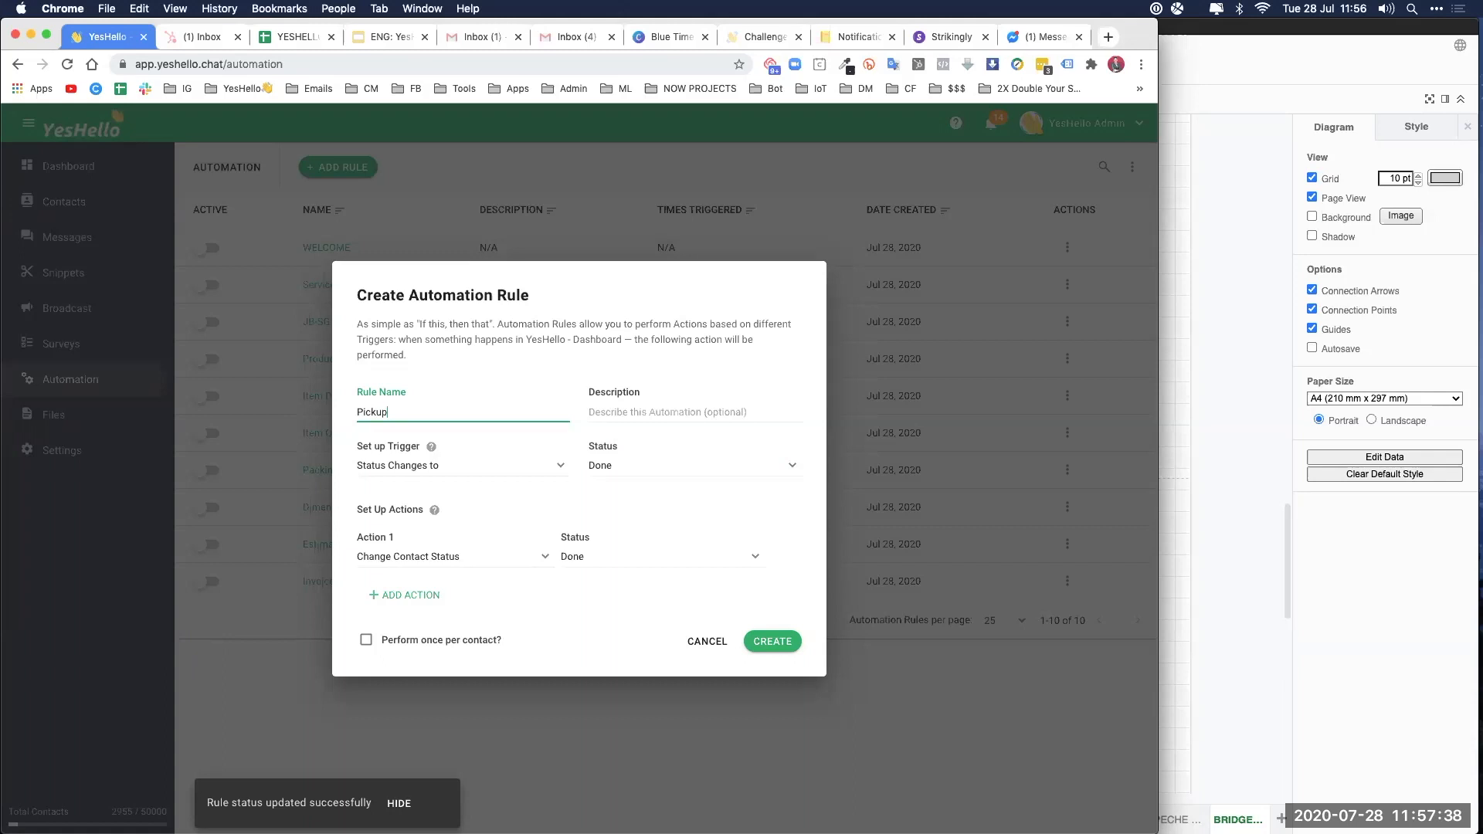
Step: Set the Pickup rule's trigger to Survey Ended is Invoice Value
click(489, 470)
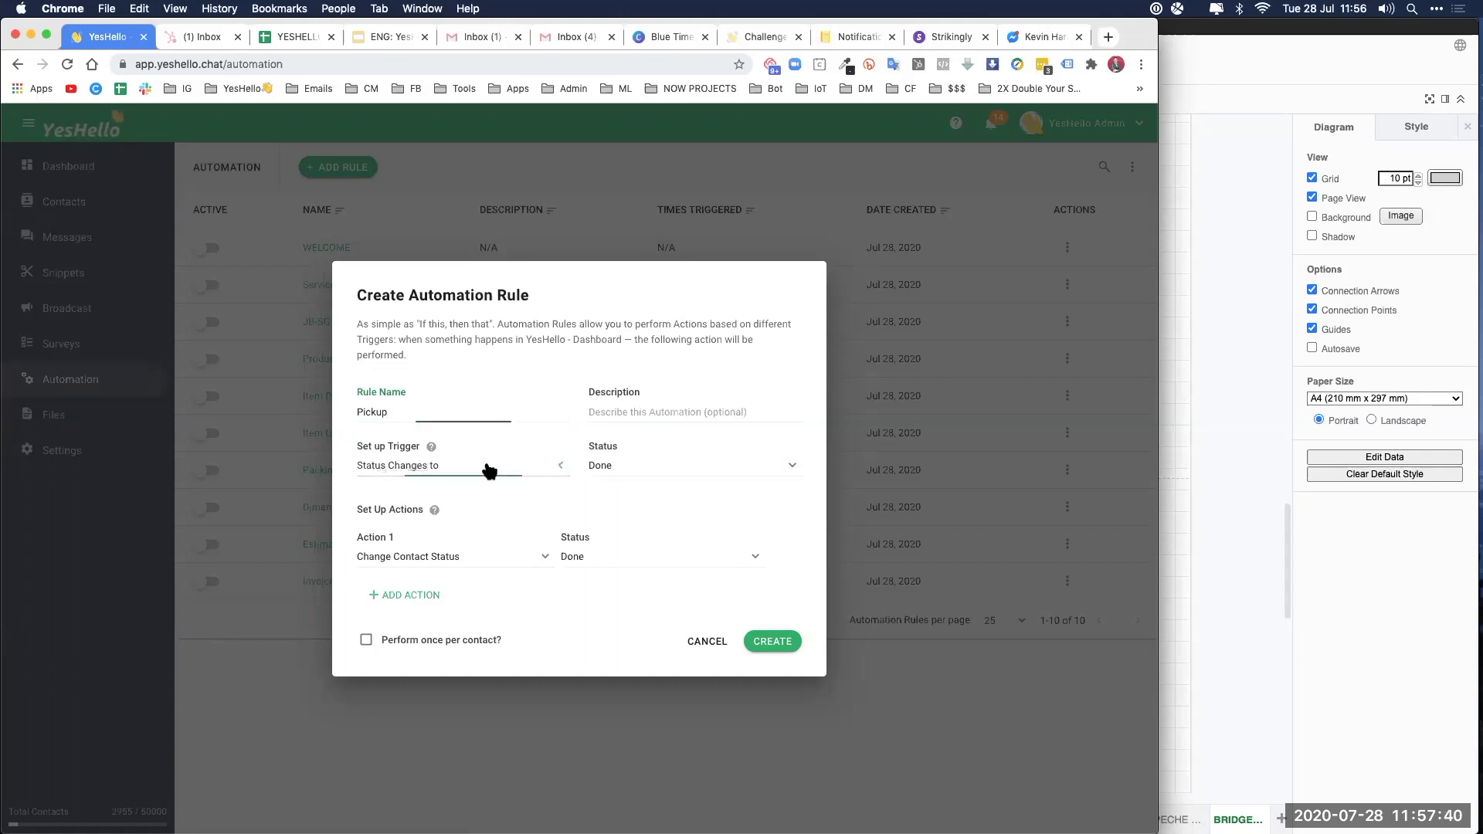
click(430, 651)
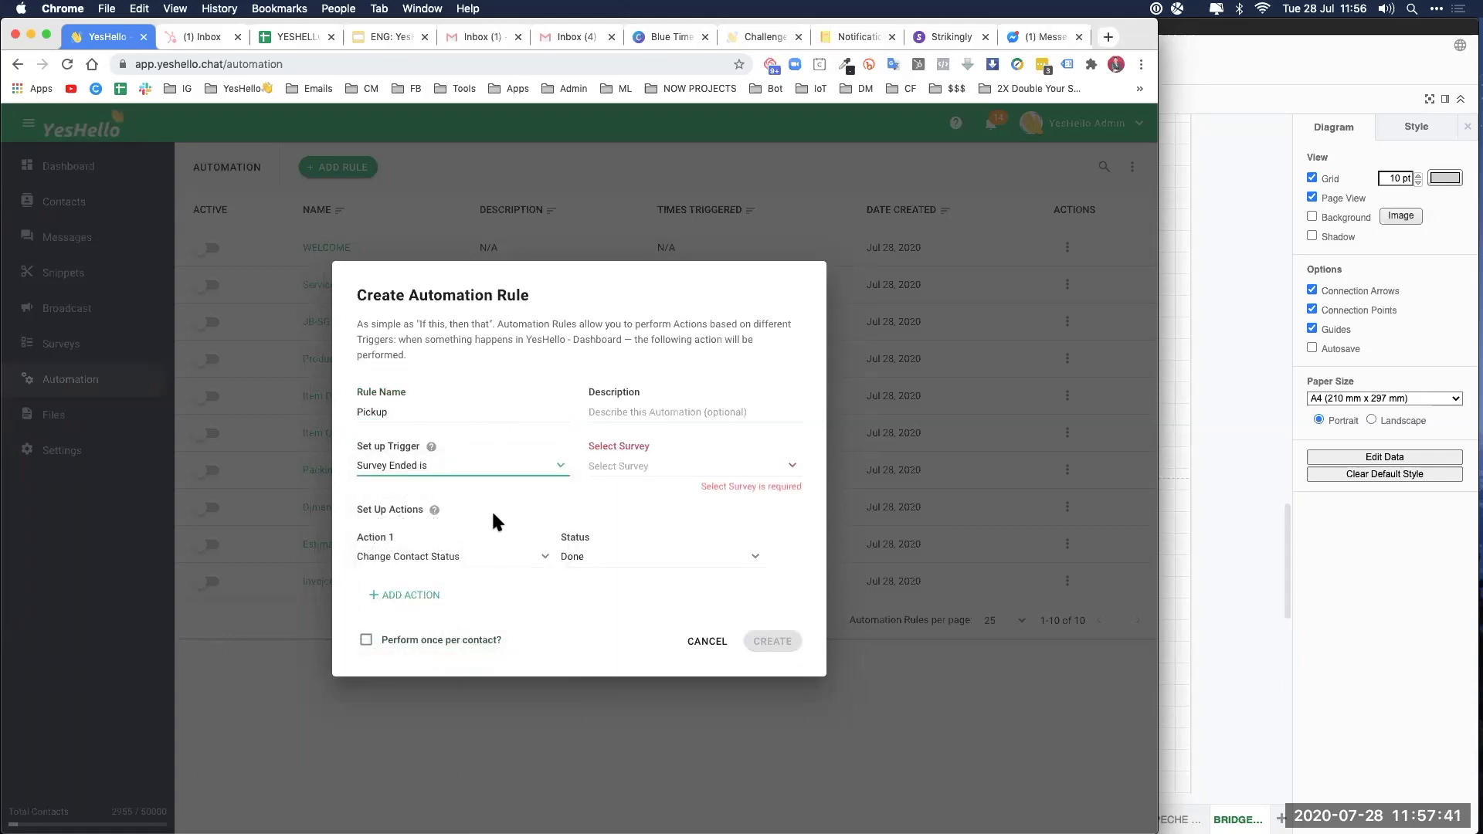
click(651, 468)
scroll(674, 568, up, 2)
scroll(674, 567, down, 2)
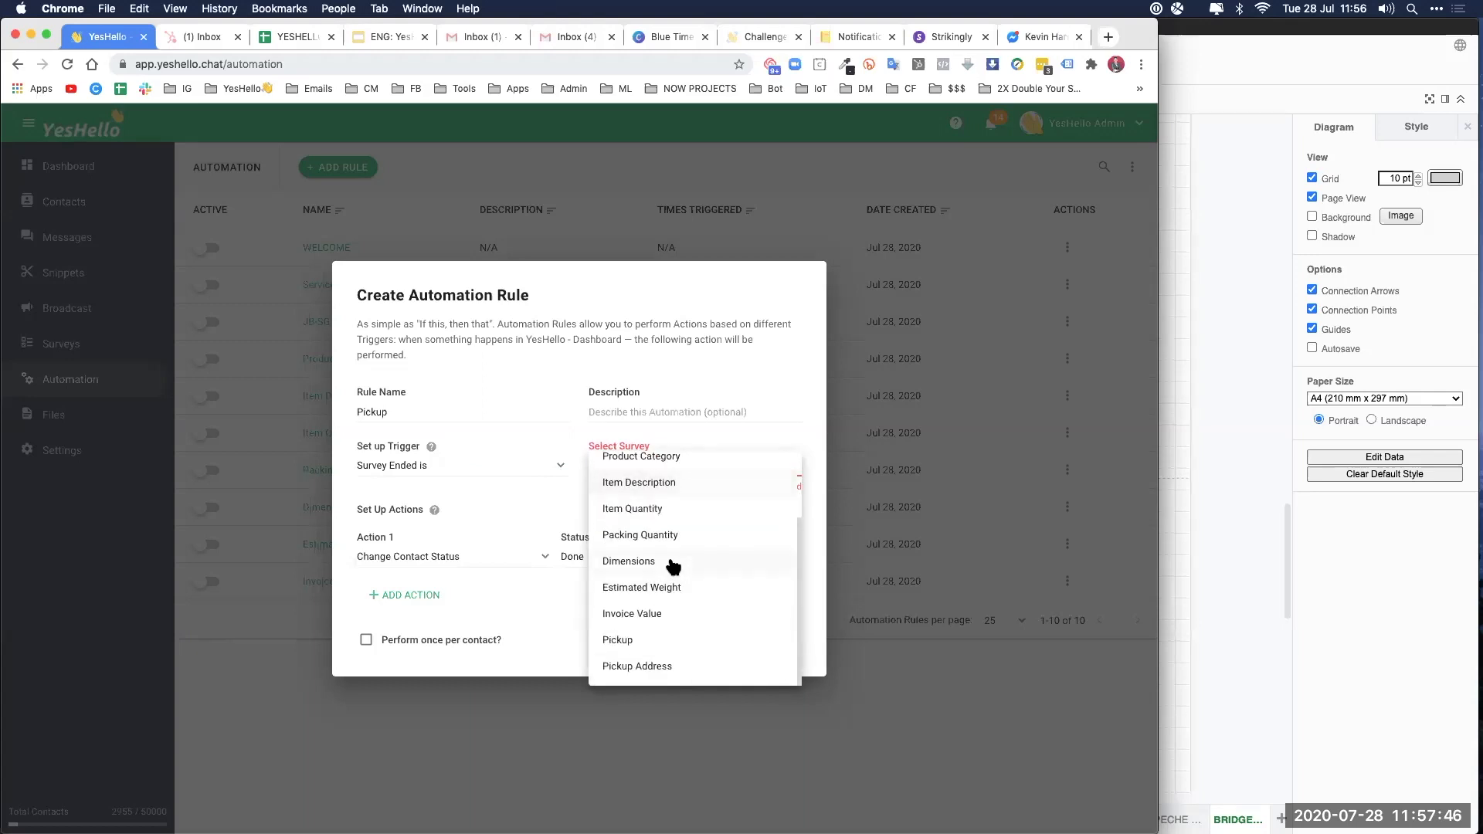
click(649, 614)
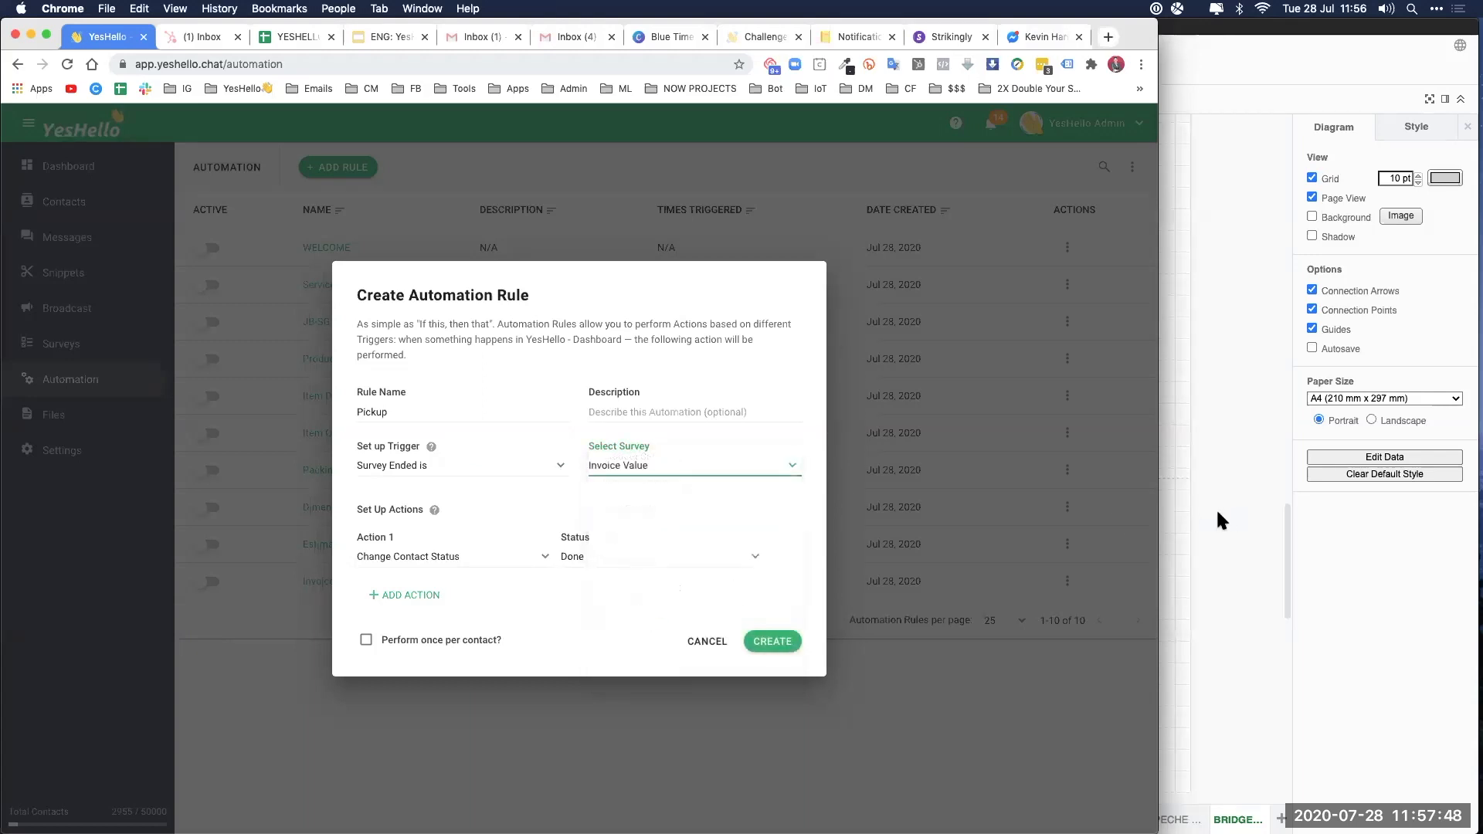
Step: Make Action 1 of the Pickup rule a Send Survey with the Pickup survey and create the rule
click(1219, 517)
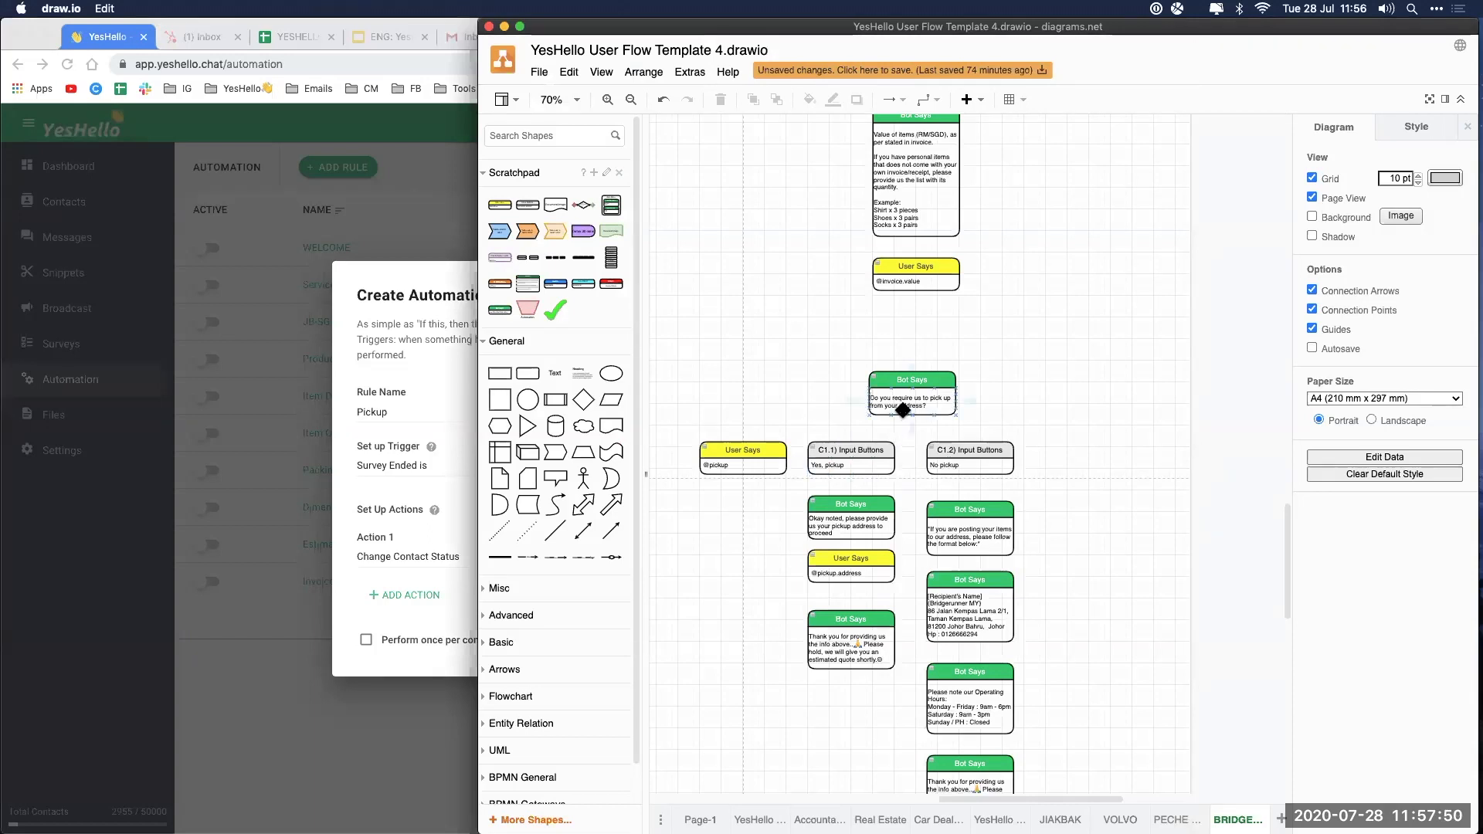
click(446, 592)
click(432, 550)
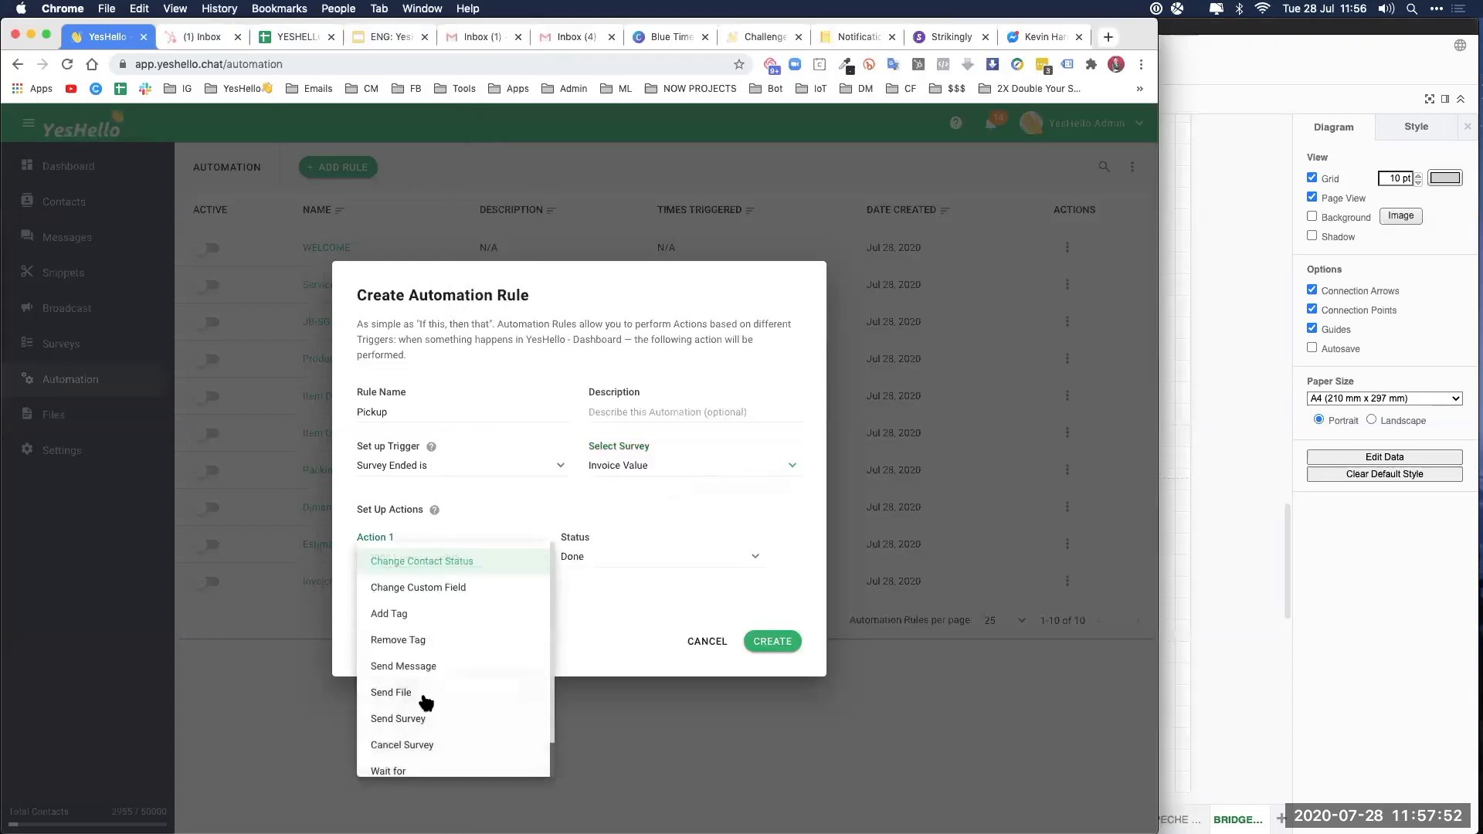
click(422, 720)
click(638, 553)
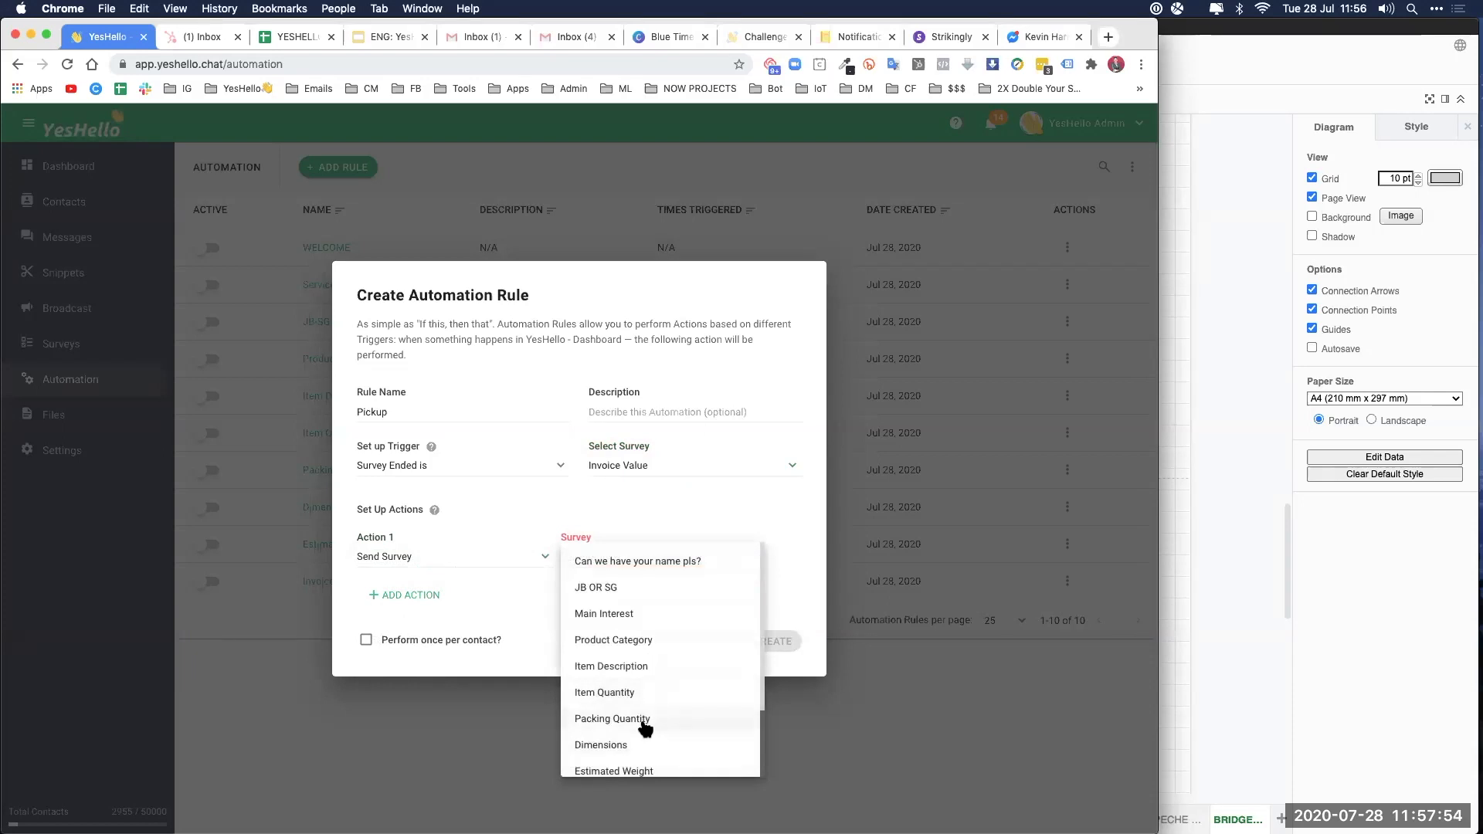
scroll(645, 730, down, 2)
click(594, 726)
click(771, 641)
Step: Check the draw.io pickup branches, deactivate the Pickup rule in YesHello and start a new rule named Pickup Address
click(1222, 524)
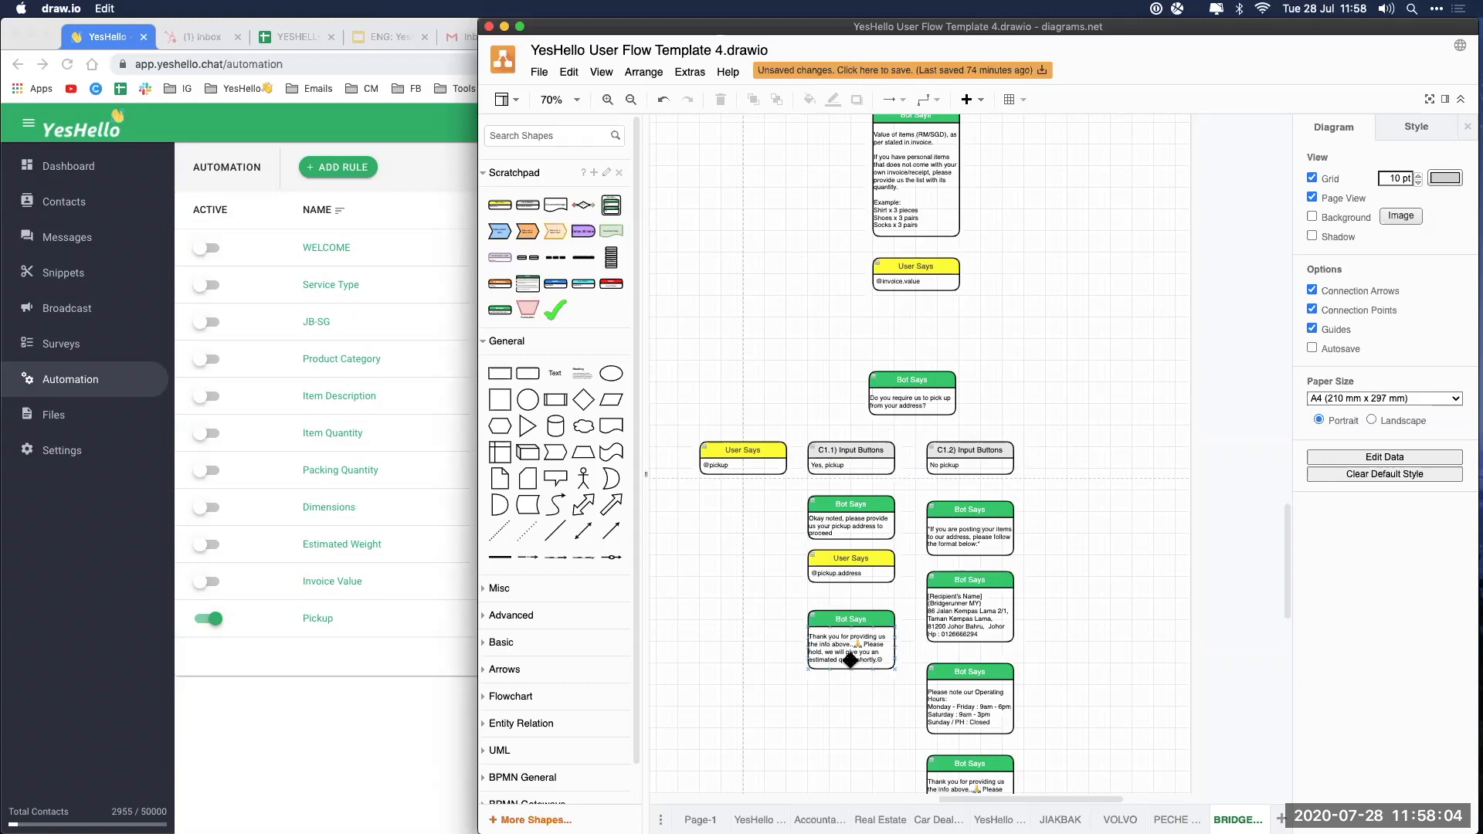
click(285, 731)
click(206, 618)
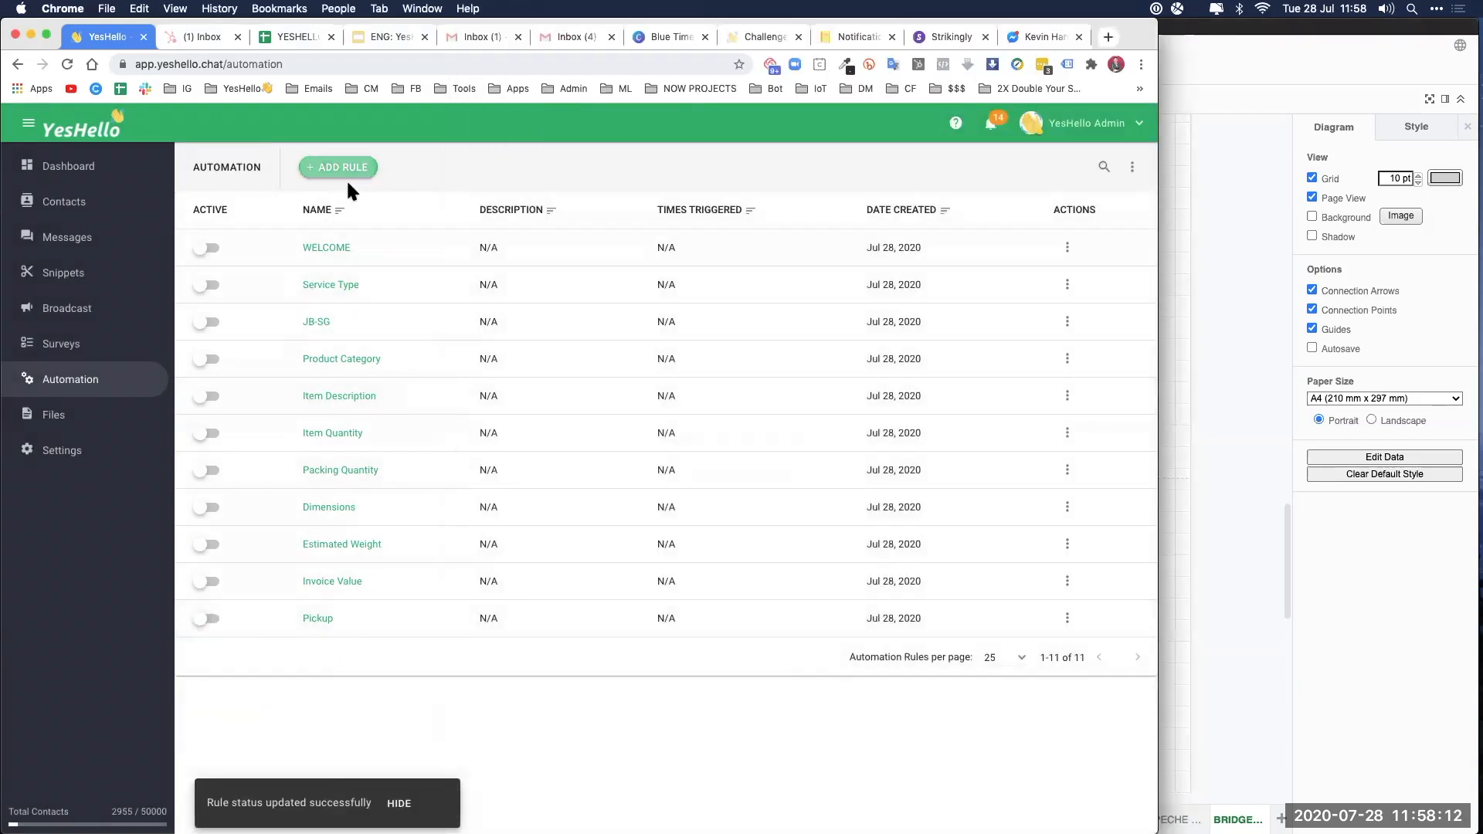
click(346, 175)
click(1167, 472)
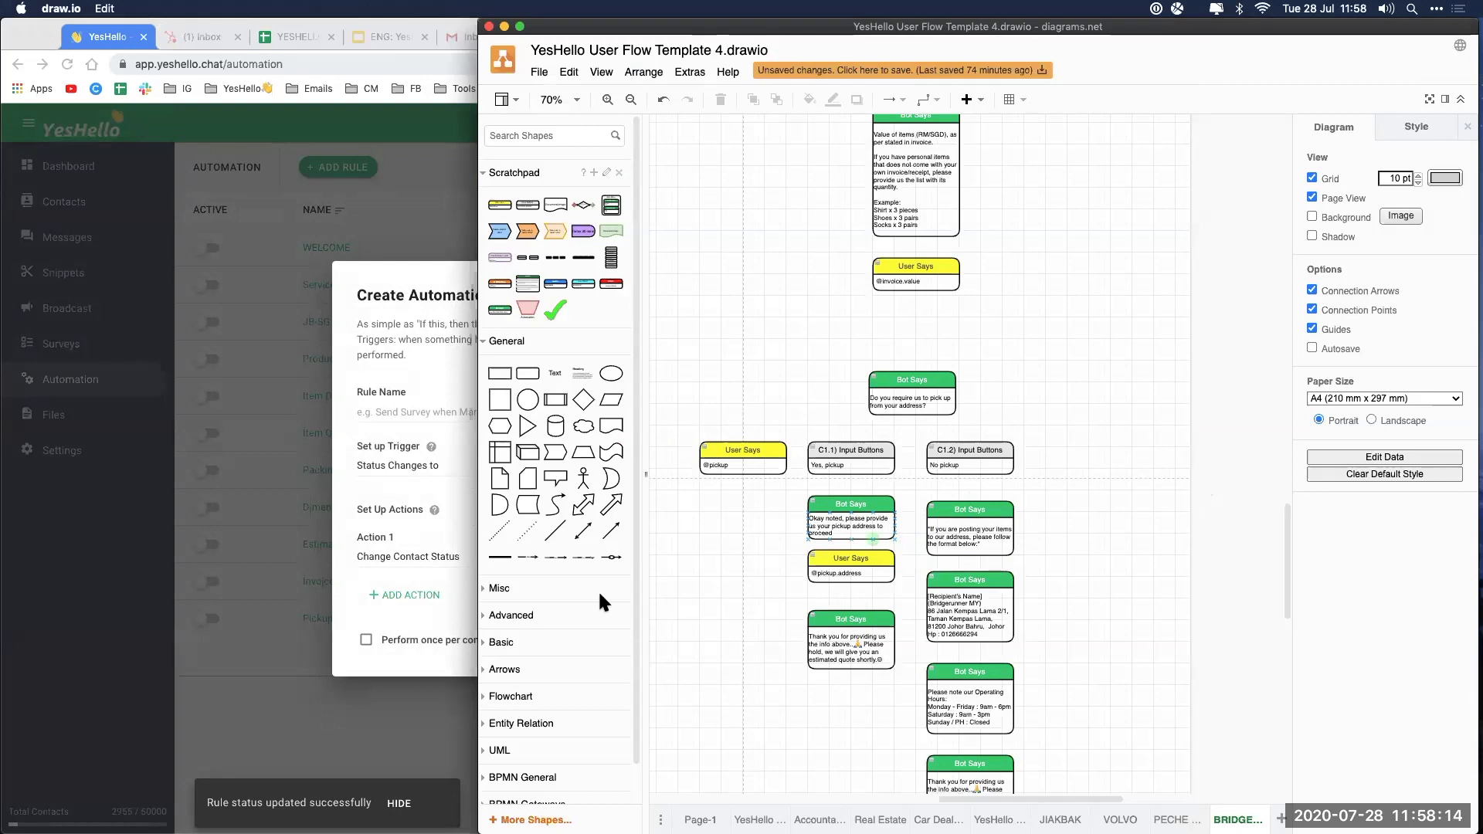
click(374, 579)
click(409, 411)
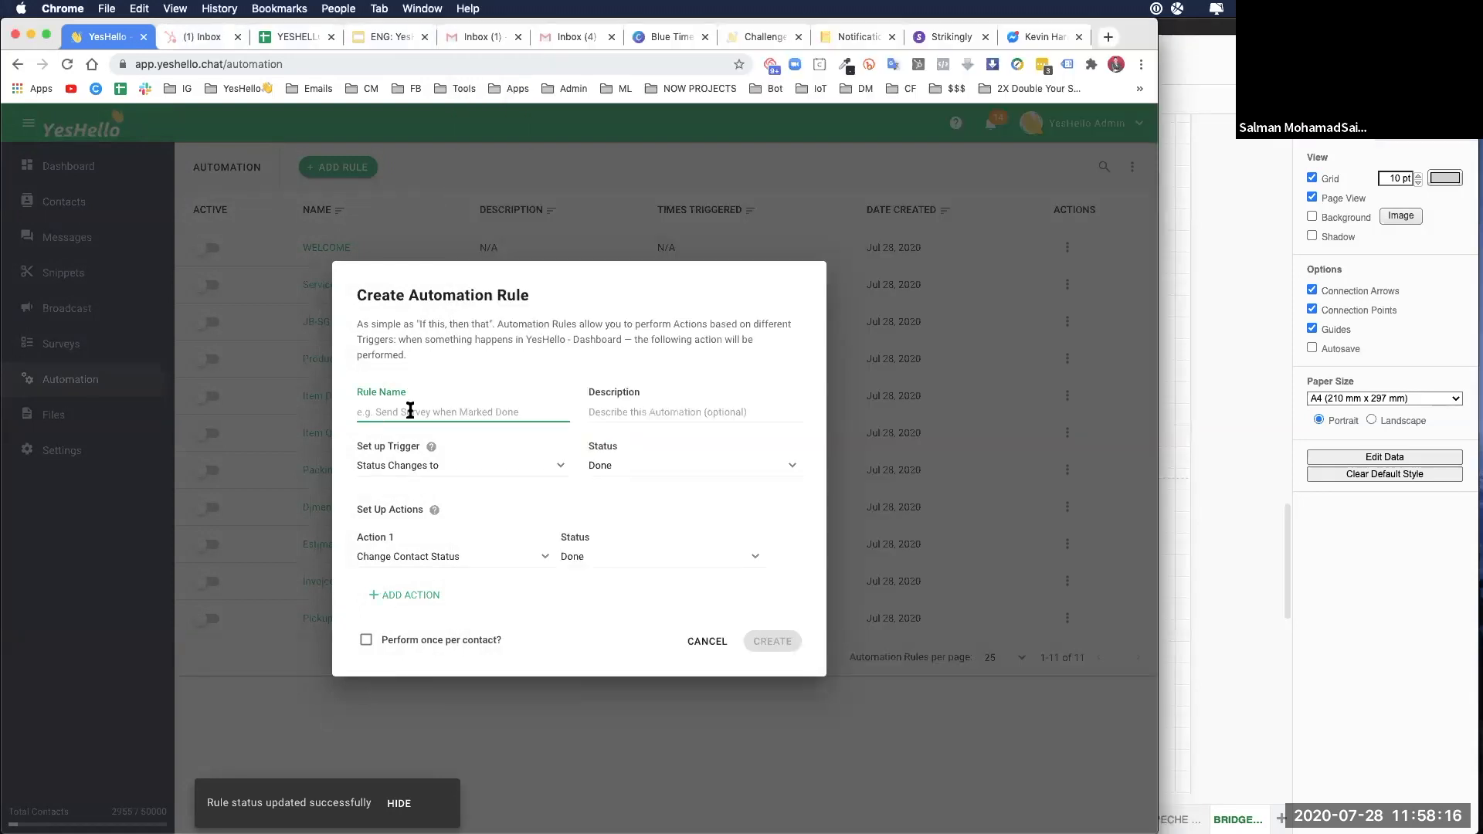
text(Pickup Address)
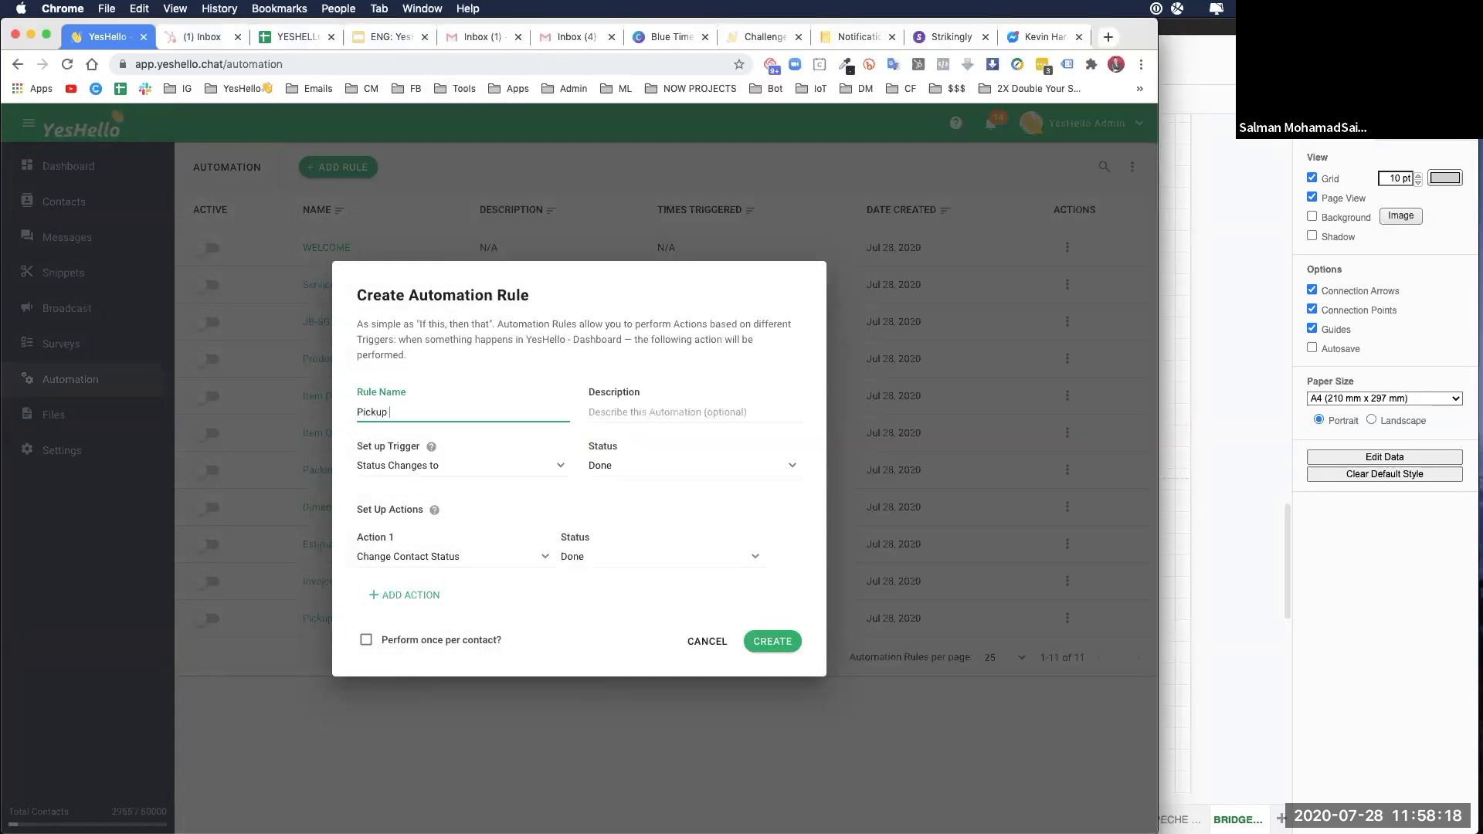
Step: Set the Pickup Address rule's trigger to Custom Field Changes to with the Pickup custom field, checking the draw.io pickup branch
click(408, 467)
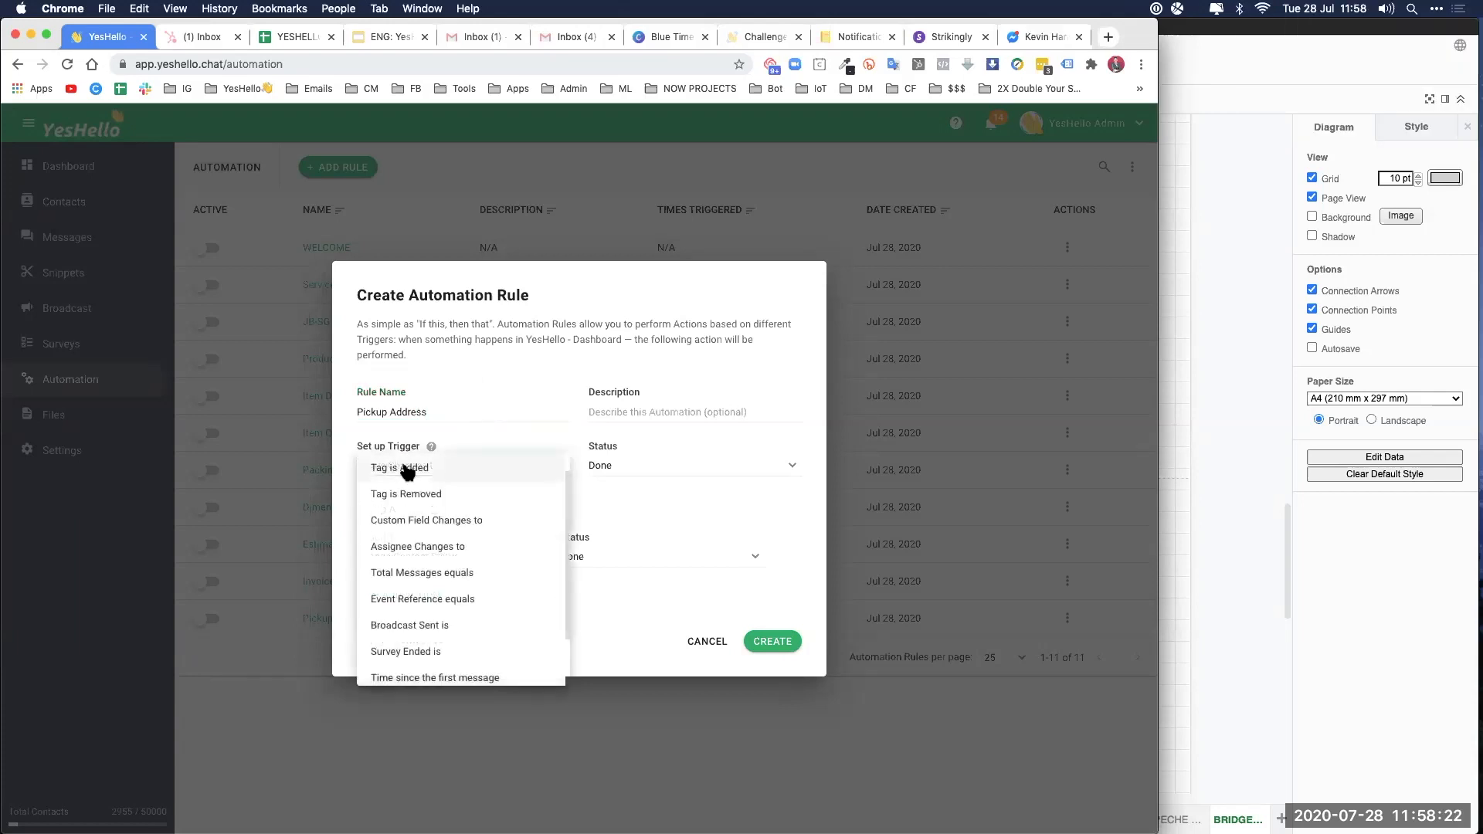
click(1276, 517)
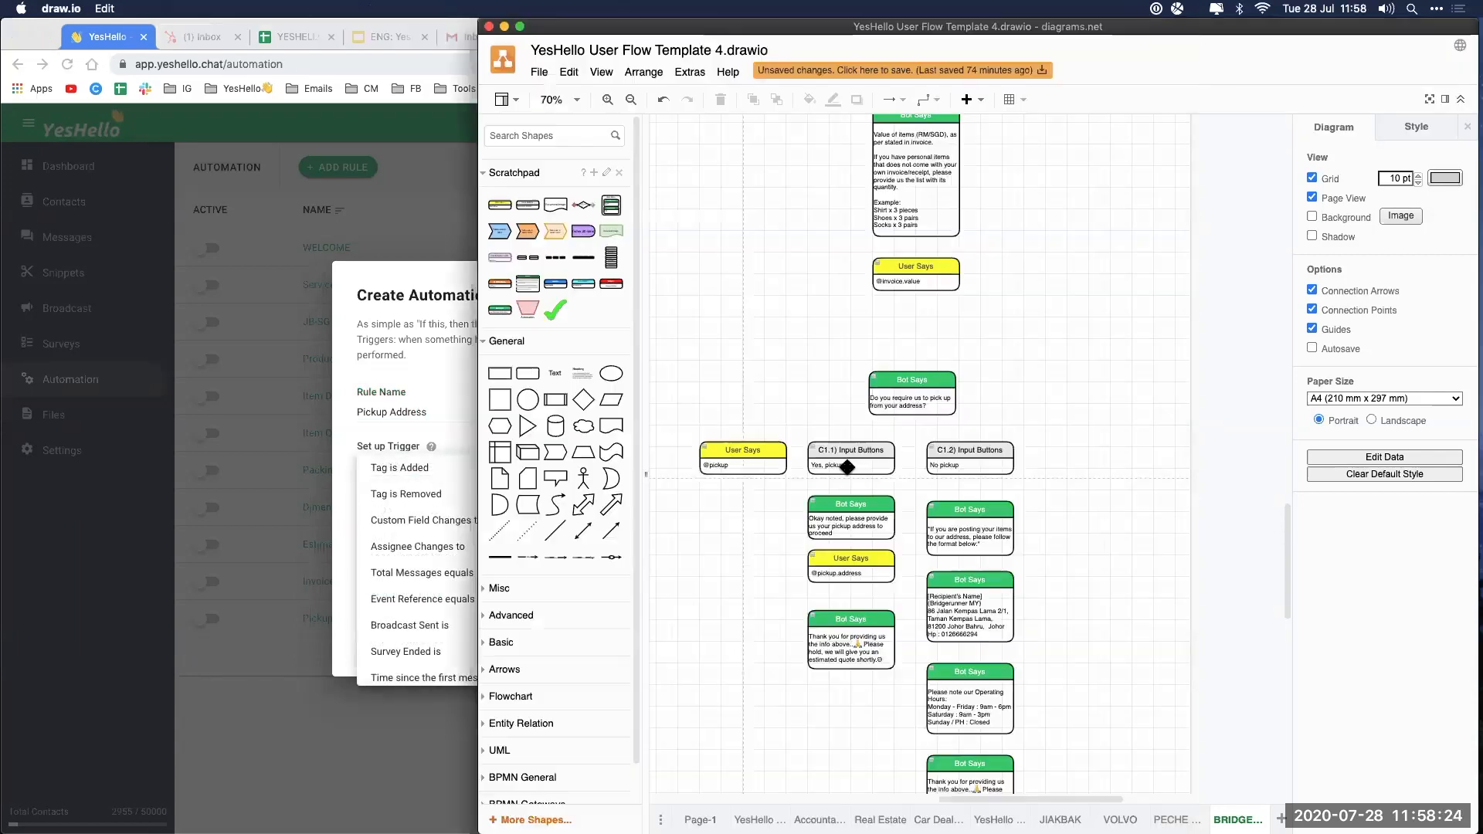
click(425, 382)
click(405, 520)
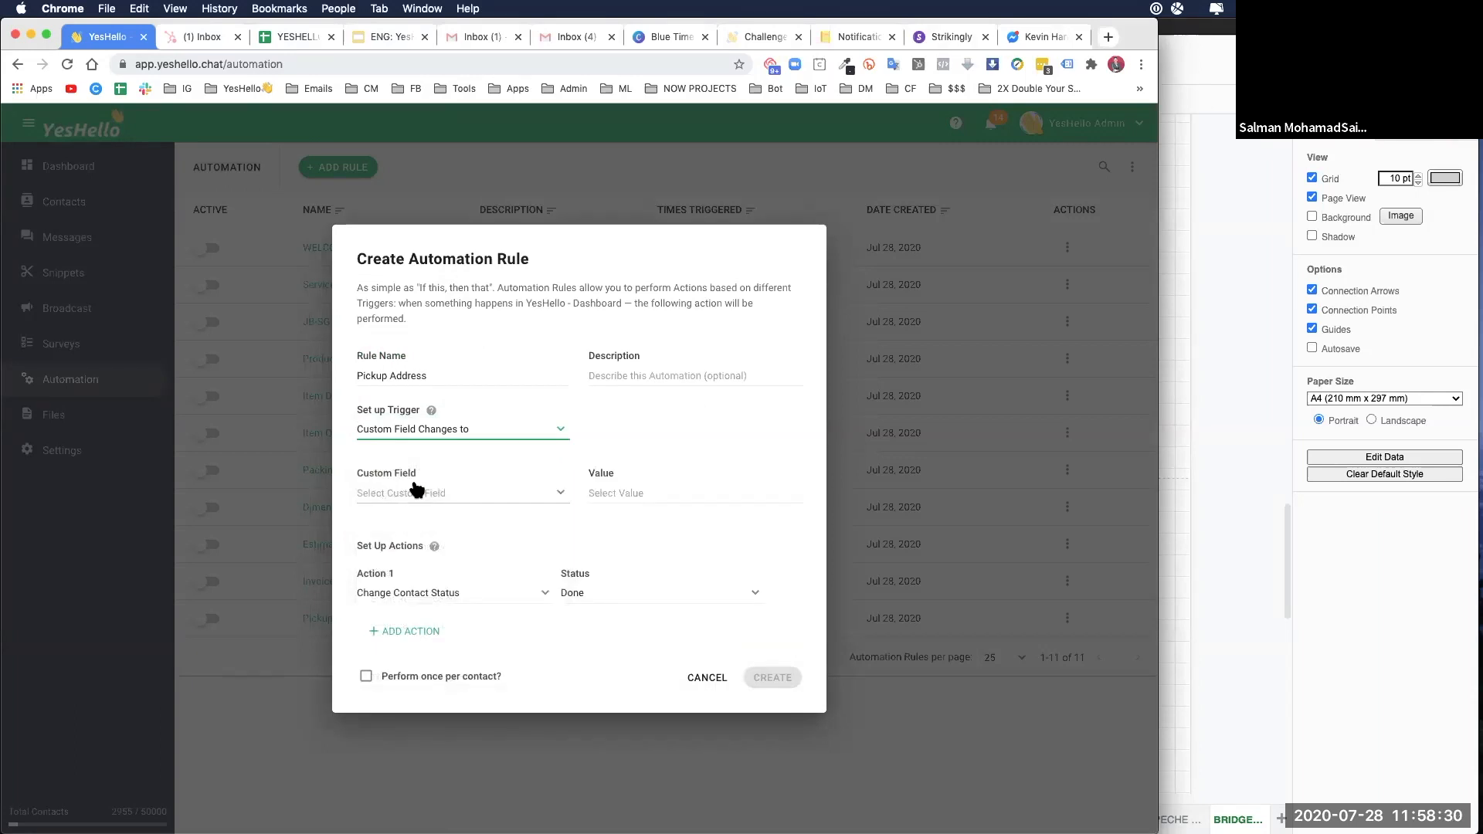
click(411, 497)
scroll(444, 589, down, 3)
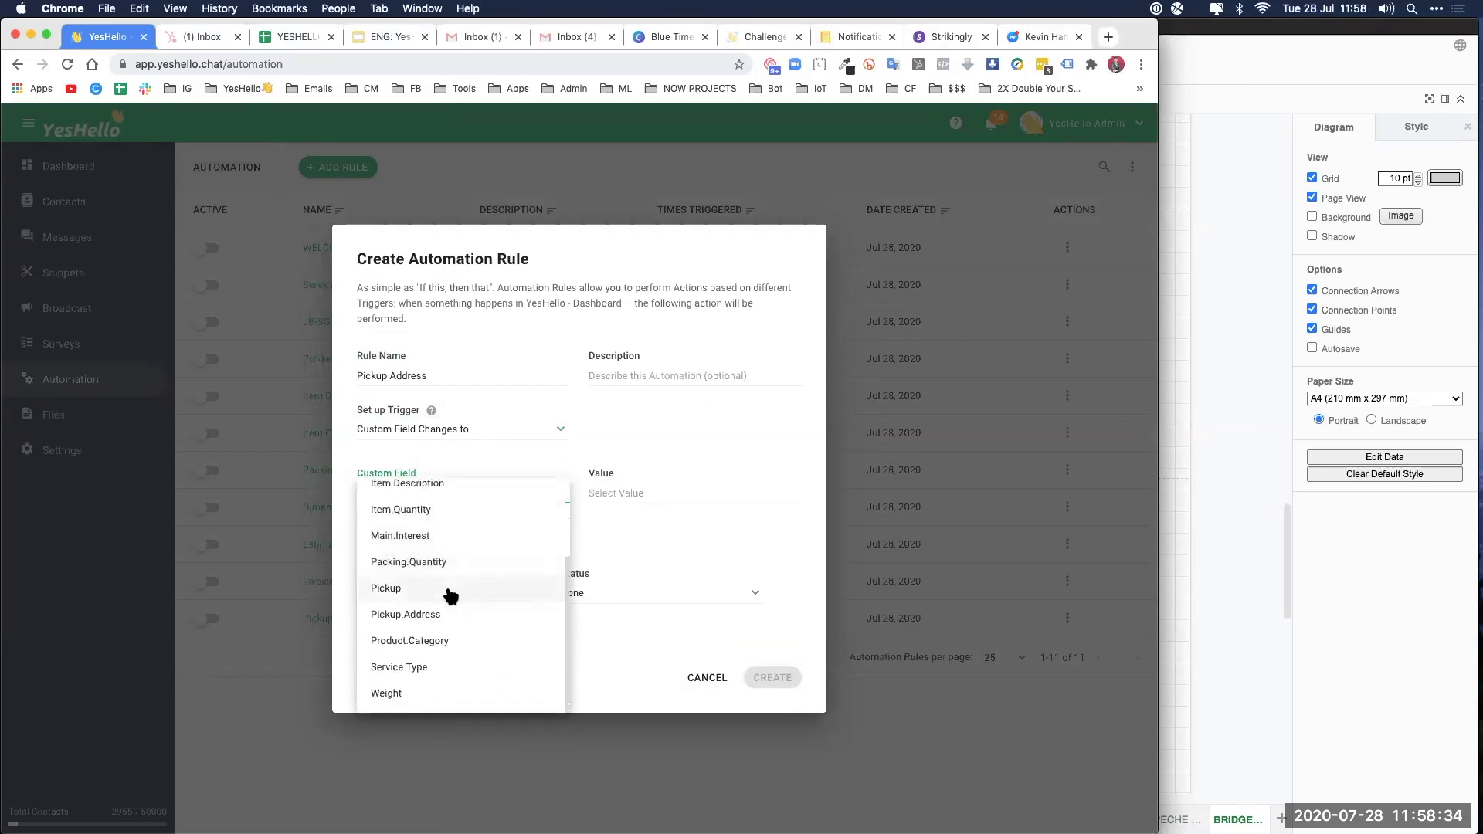
click(390, 596)
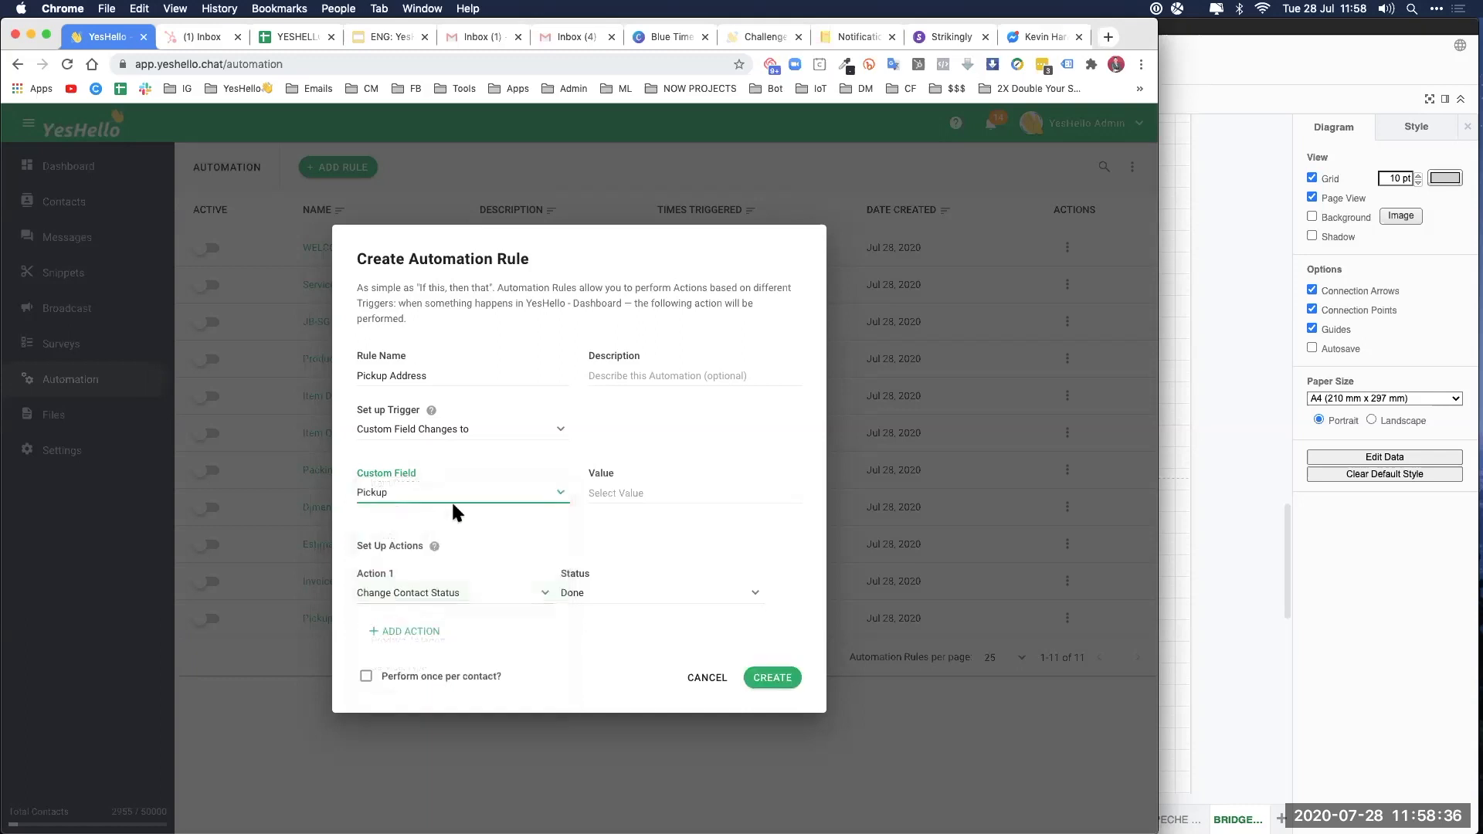
Step: Copy the text of the C1.1 Input Buttons block in draw.io and enter "Yes, pickup" as the trigger value in YesHello
click(1196, 489)
double_click(852, 468)
key(super+c)
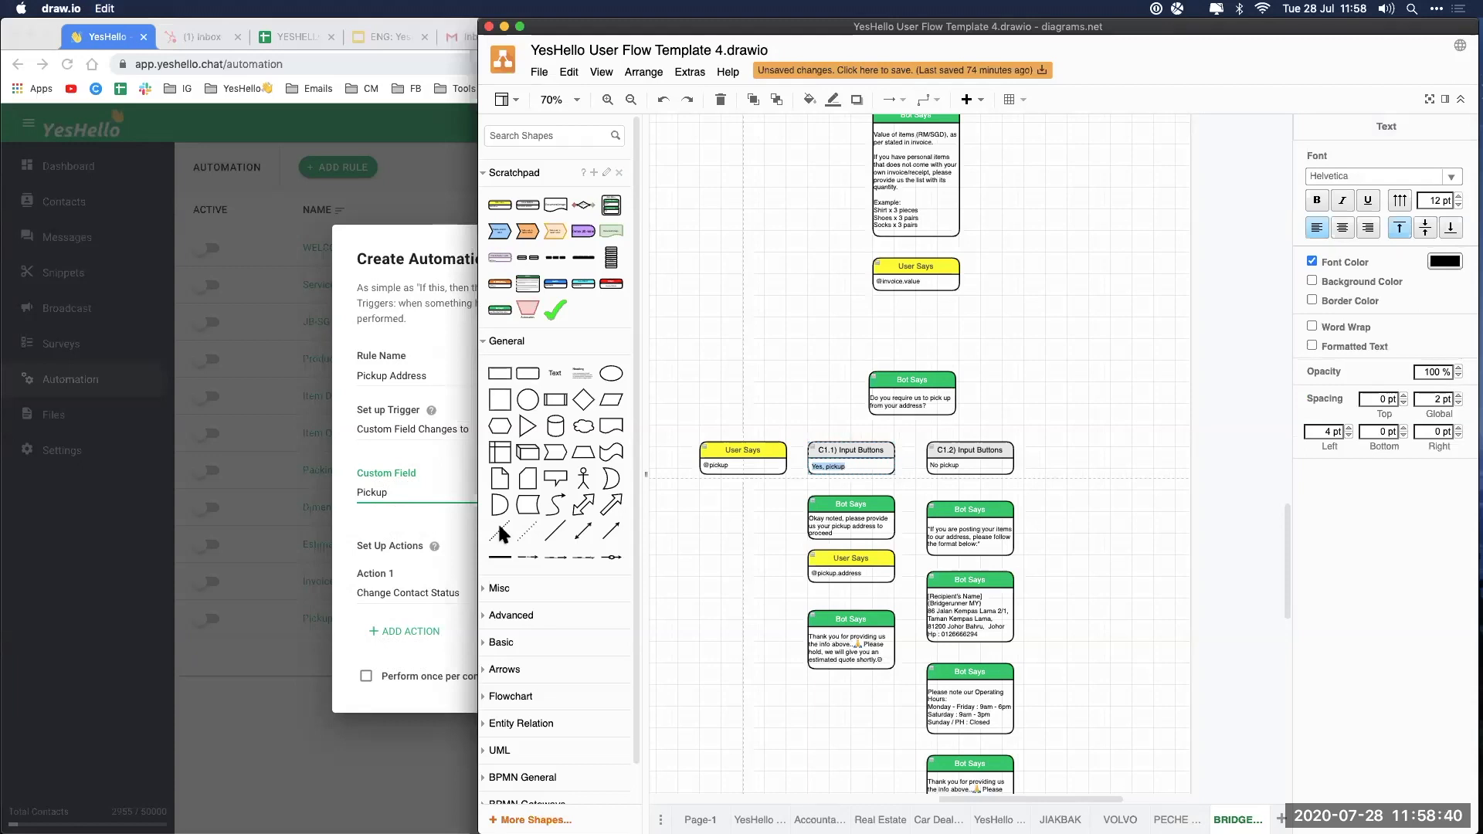
click(429, 479)
click(629, 497)
key(super+v)
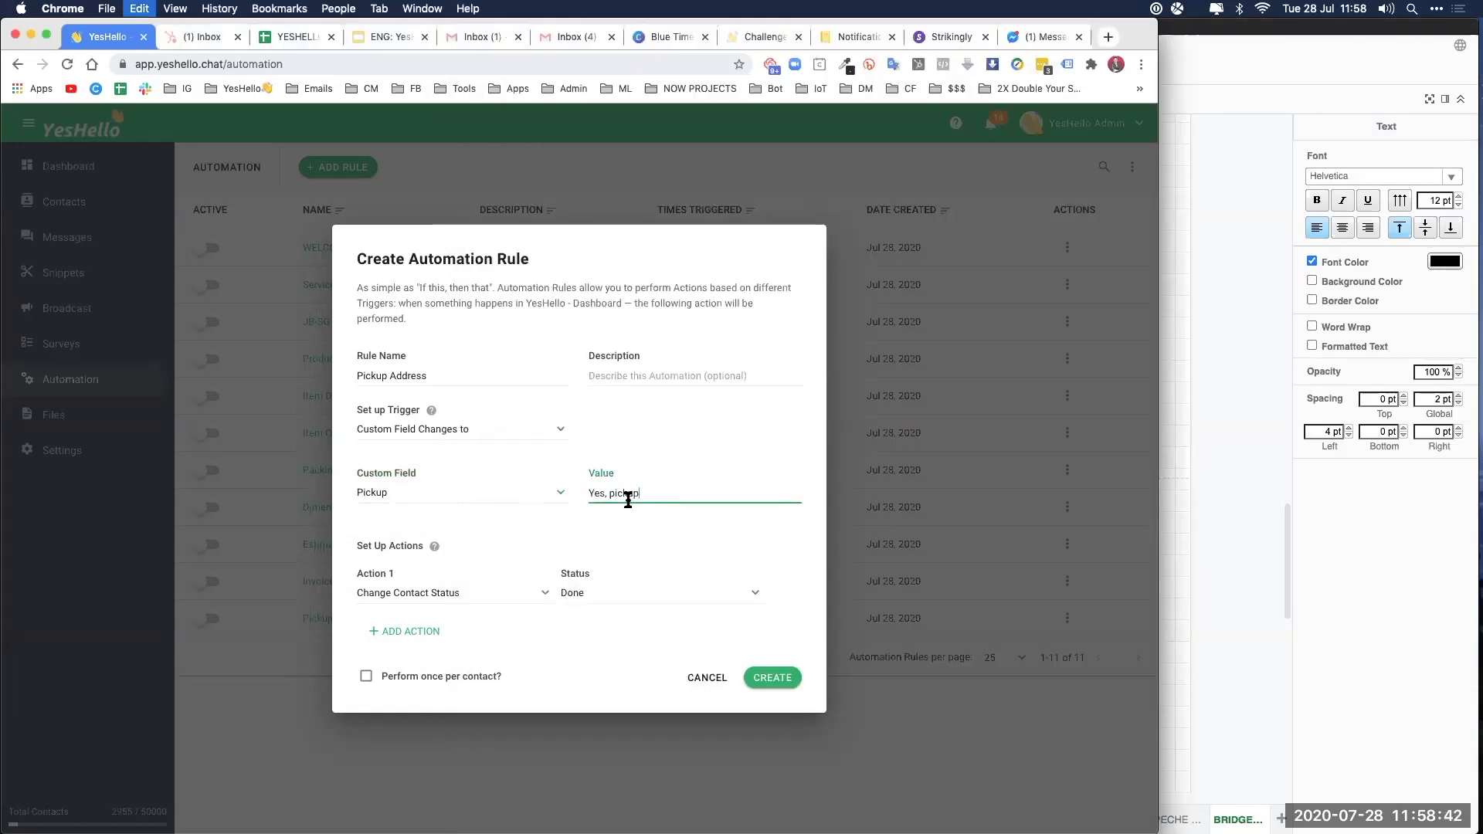
Step: Make Action 1 of the Pickup Address rule a Send Survey with the Pickup Address survey and create the rule
click(1213, 480)
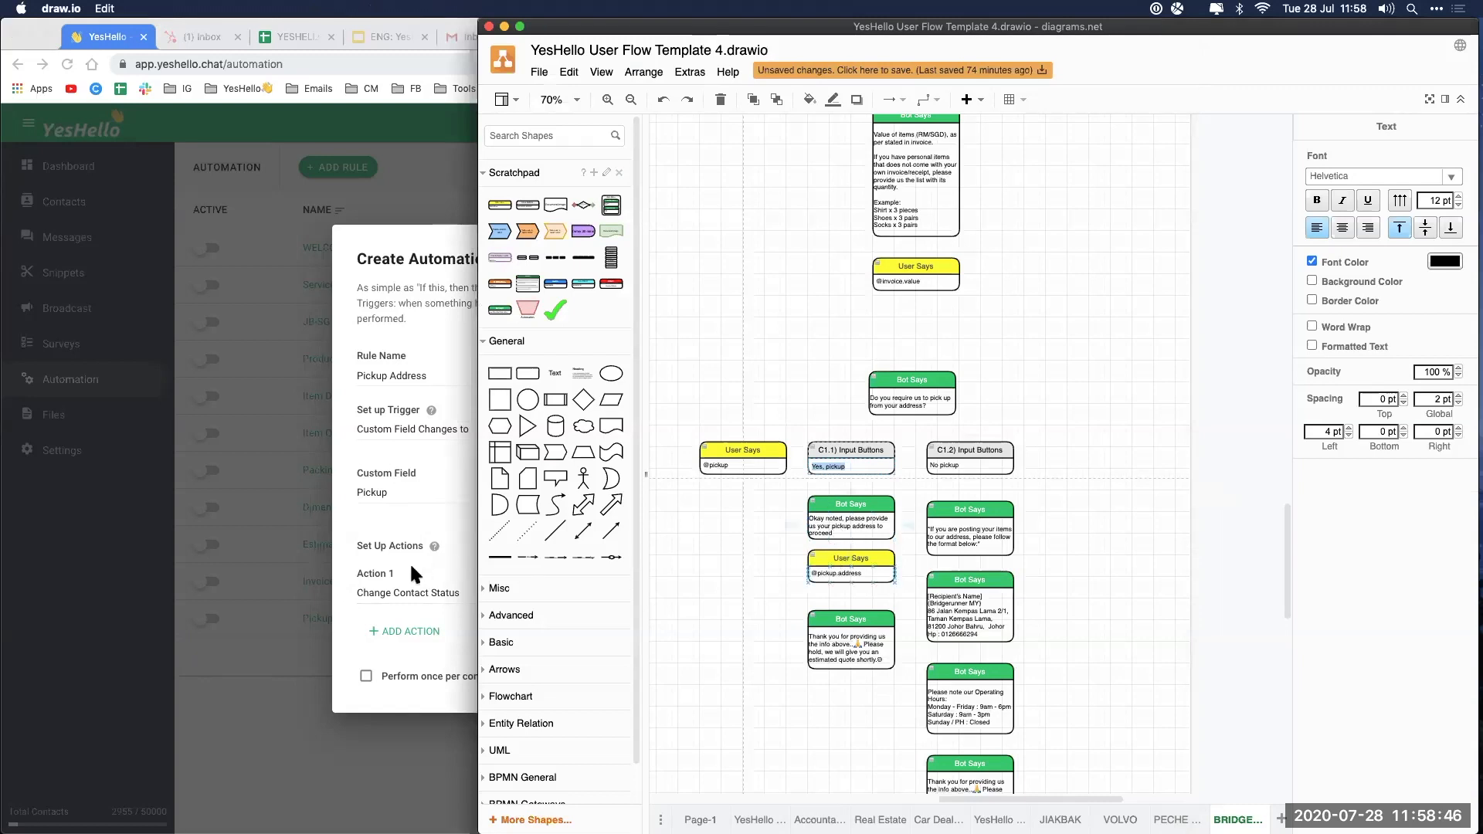
click(402, 761)
click(533, 595)
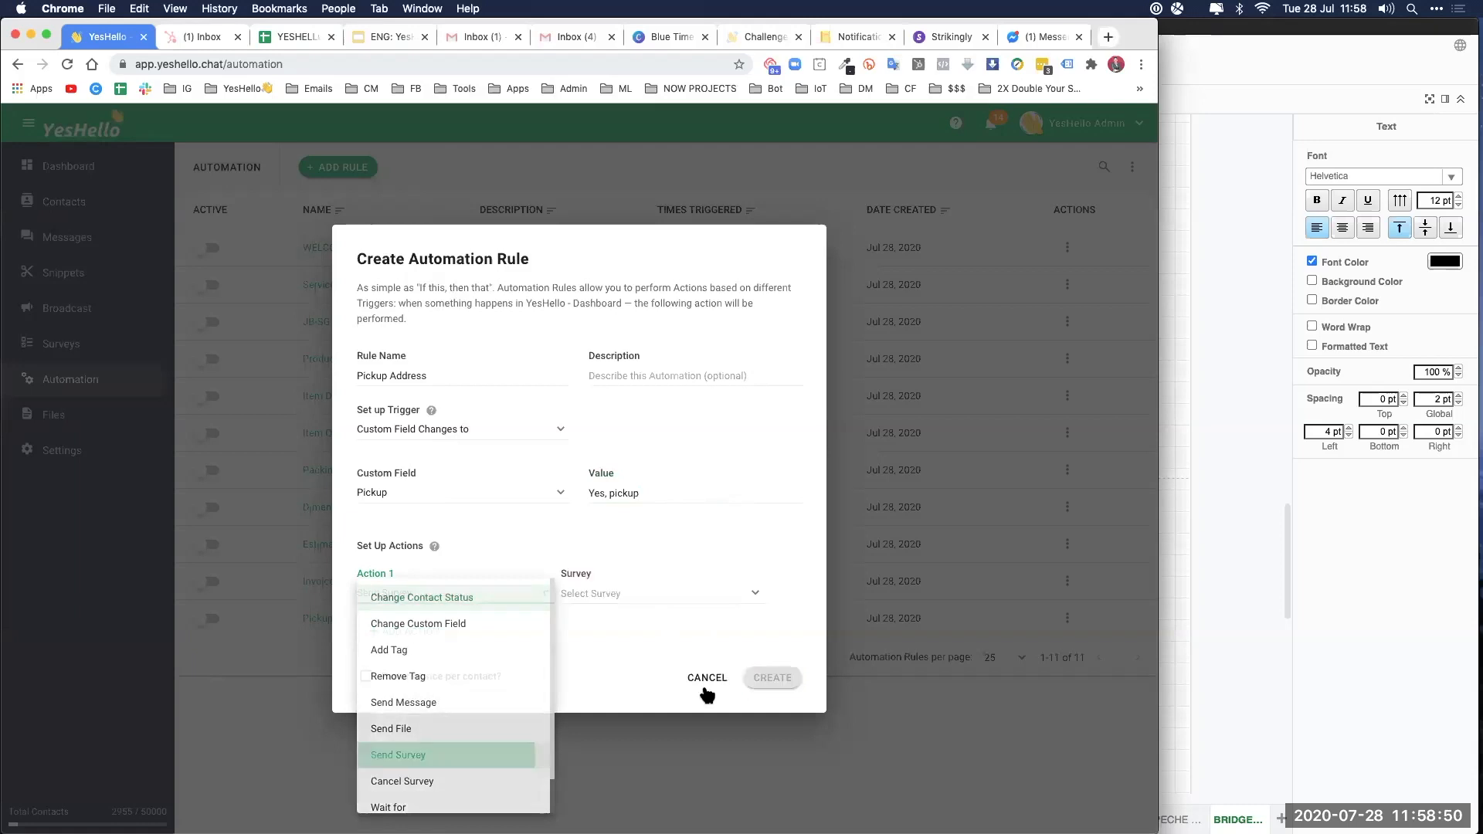
click(398, 755)
scroll(627, 787, down, 2)
click(628, 796)
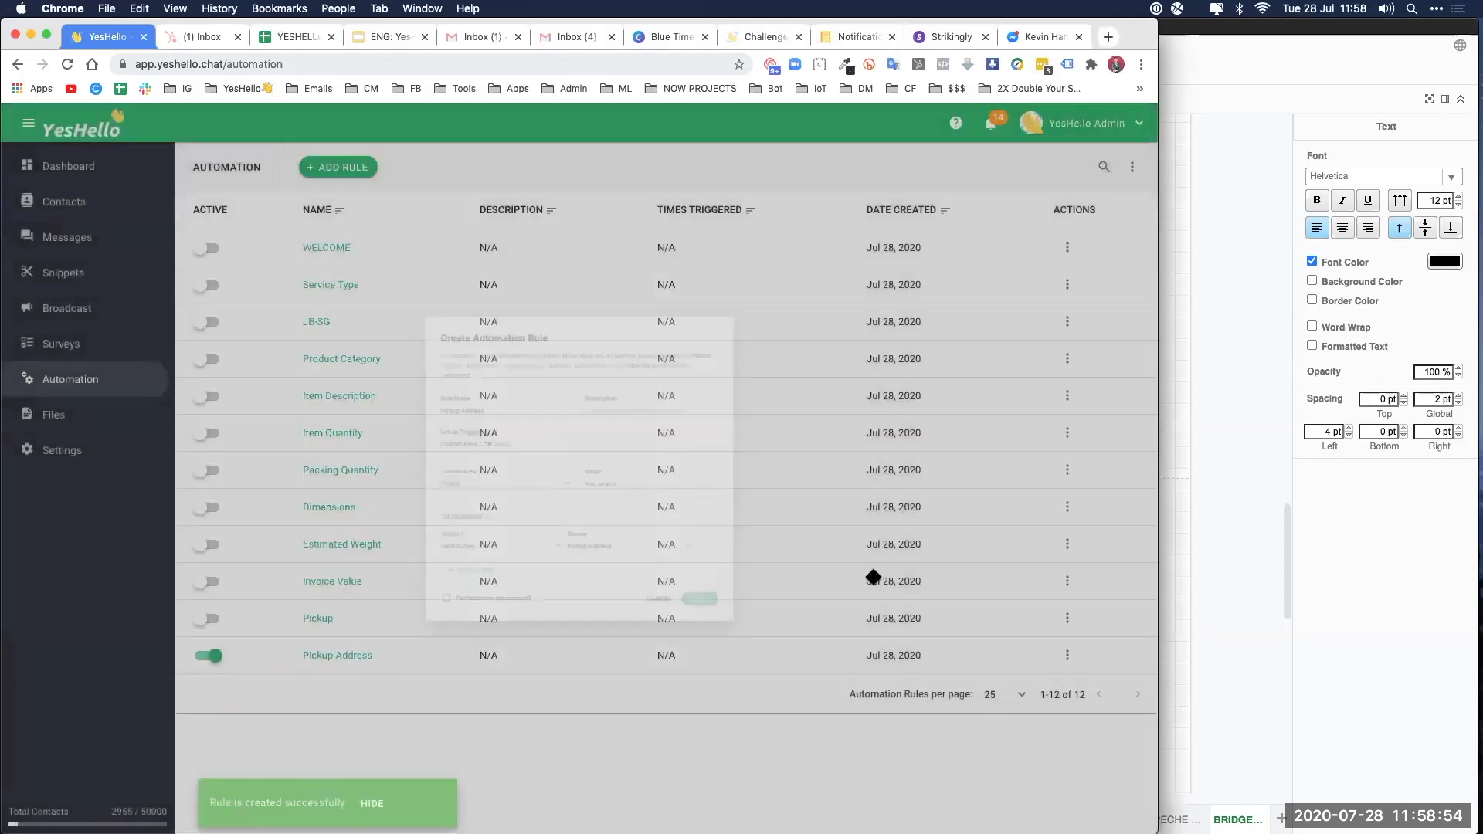
key(super+Tab)
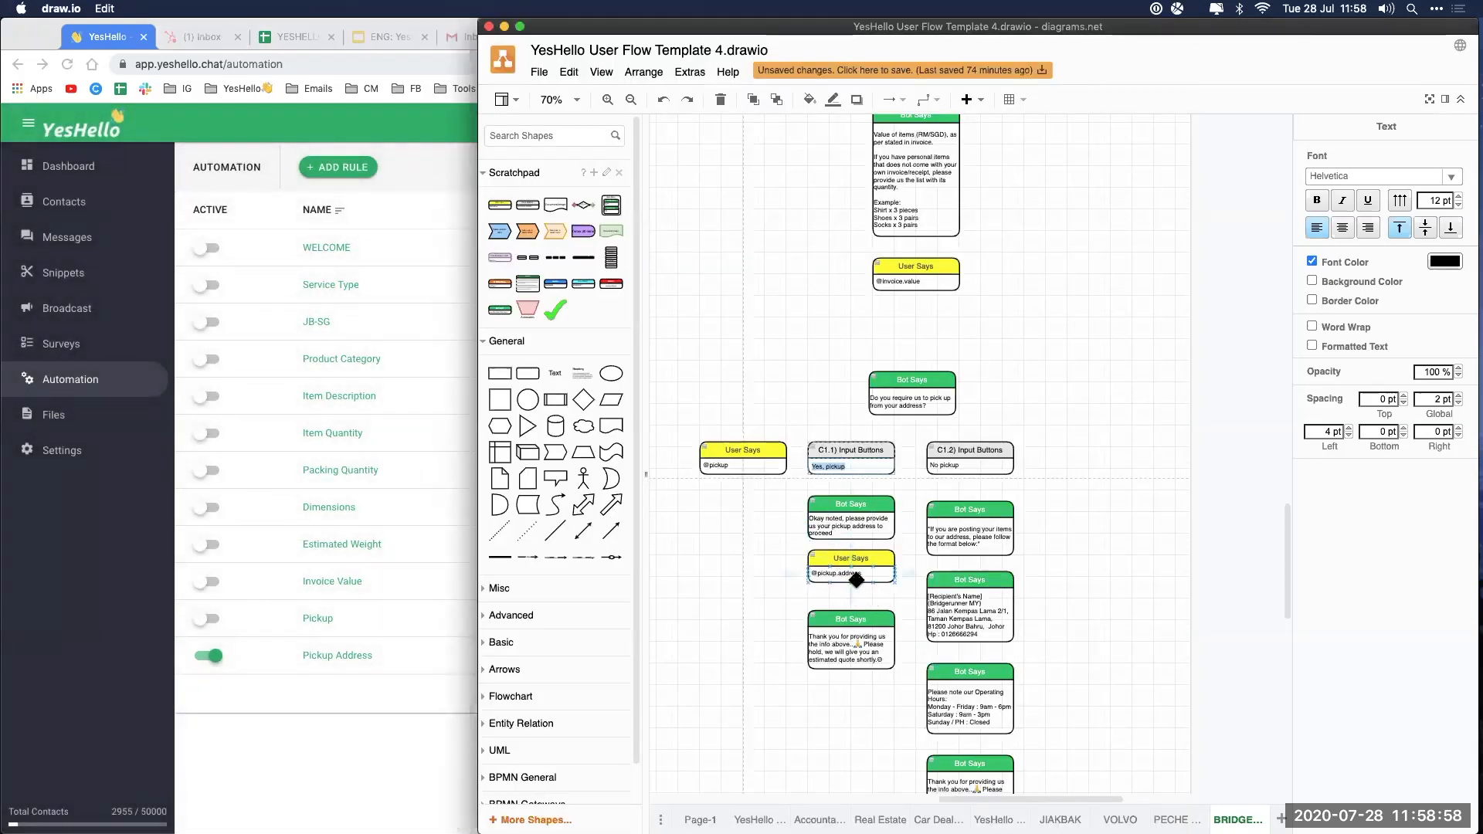
double_click(837, 653)
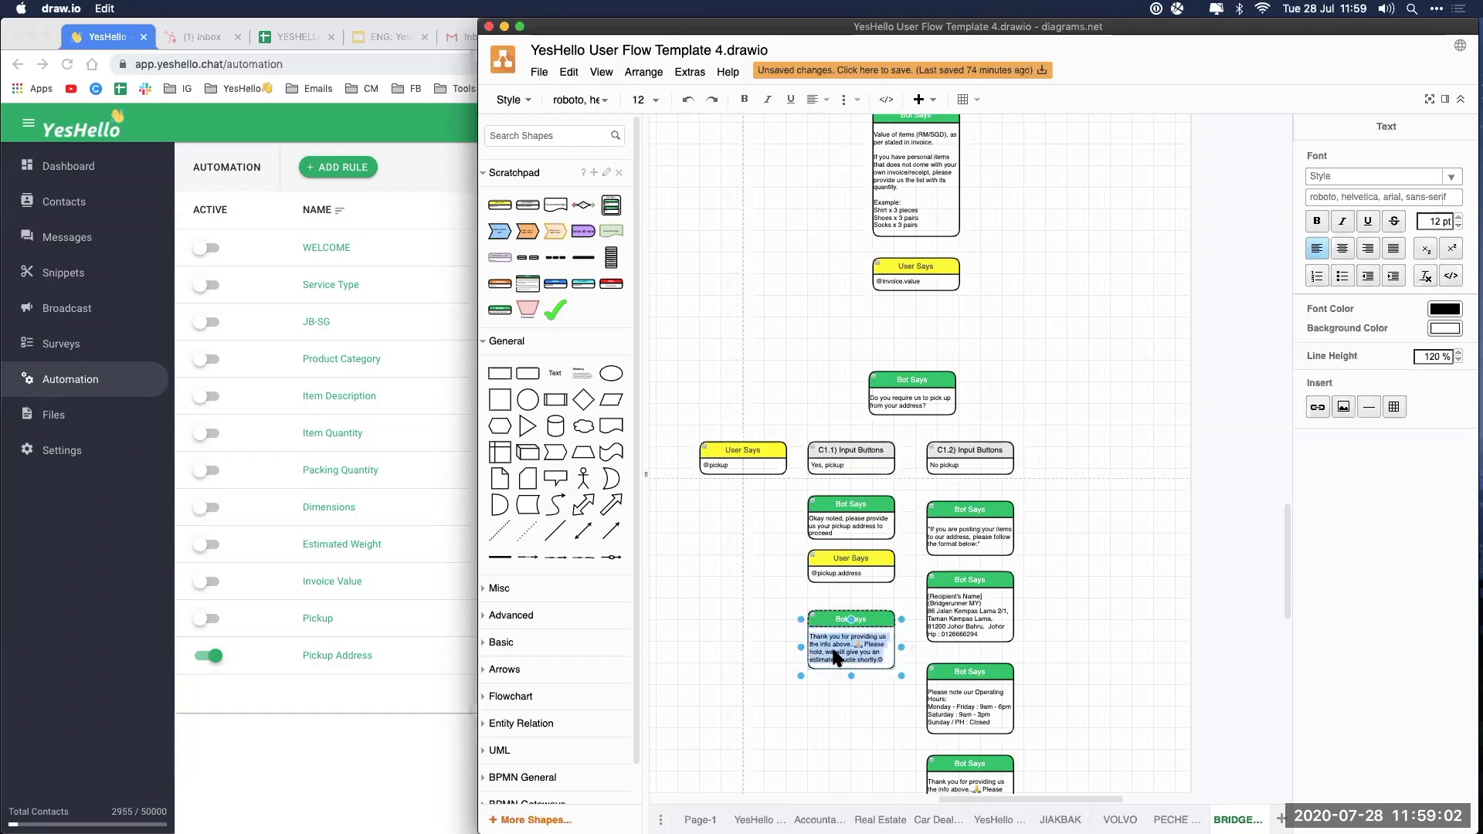
click(728, 619)
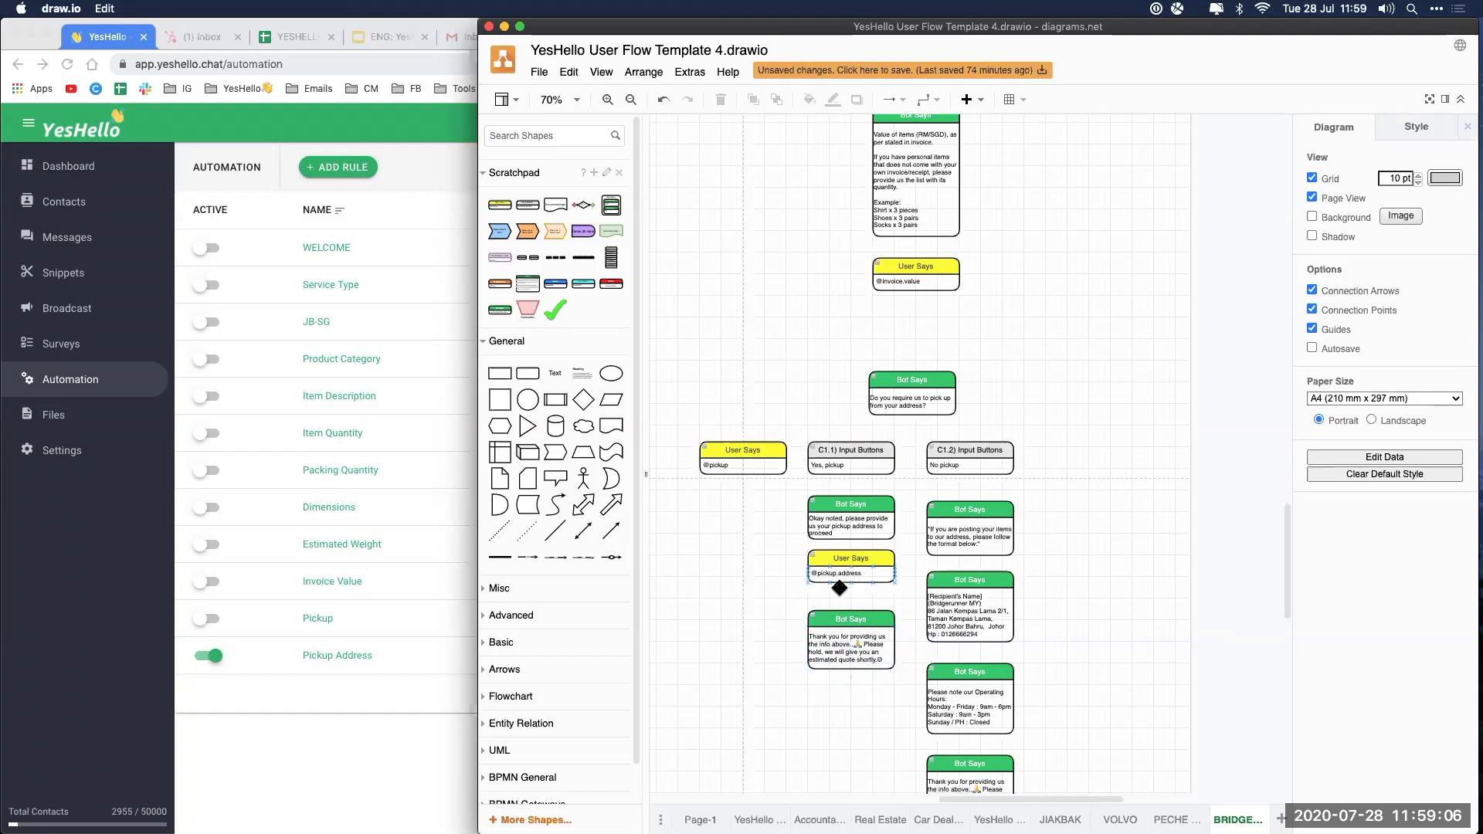
click(204, 678)
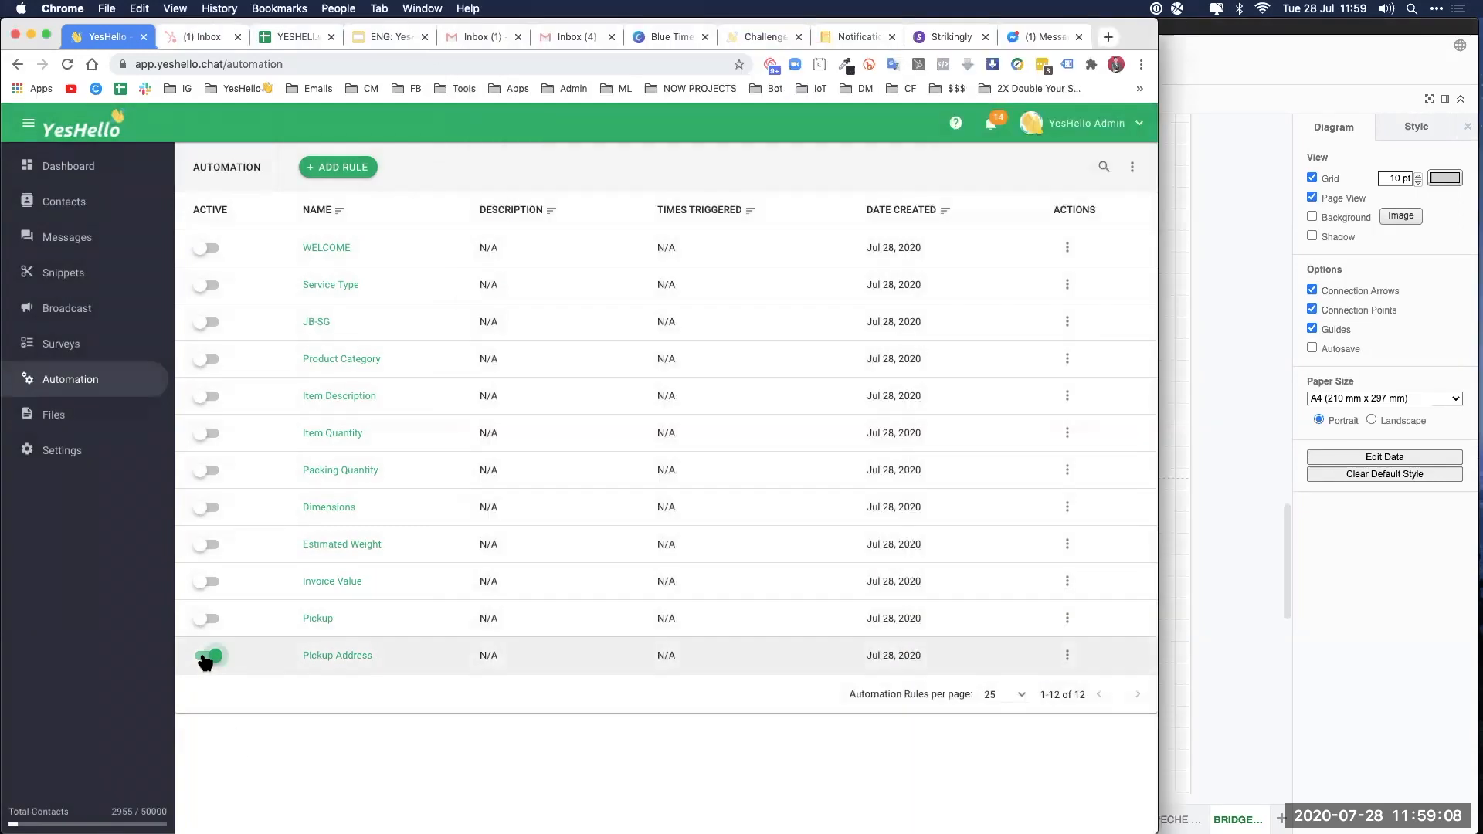
click(207, 656)
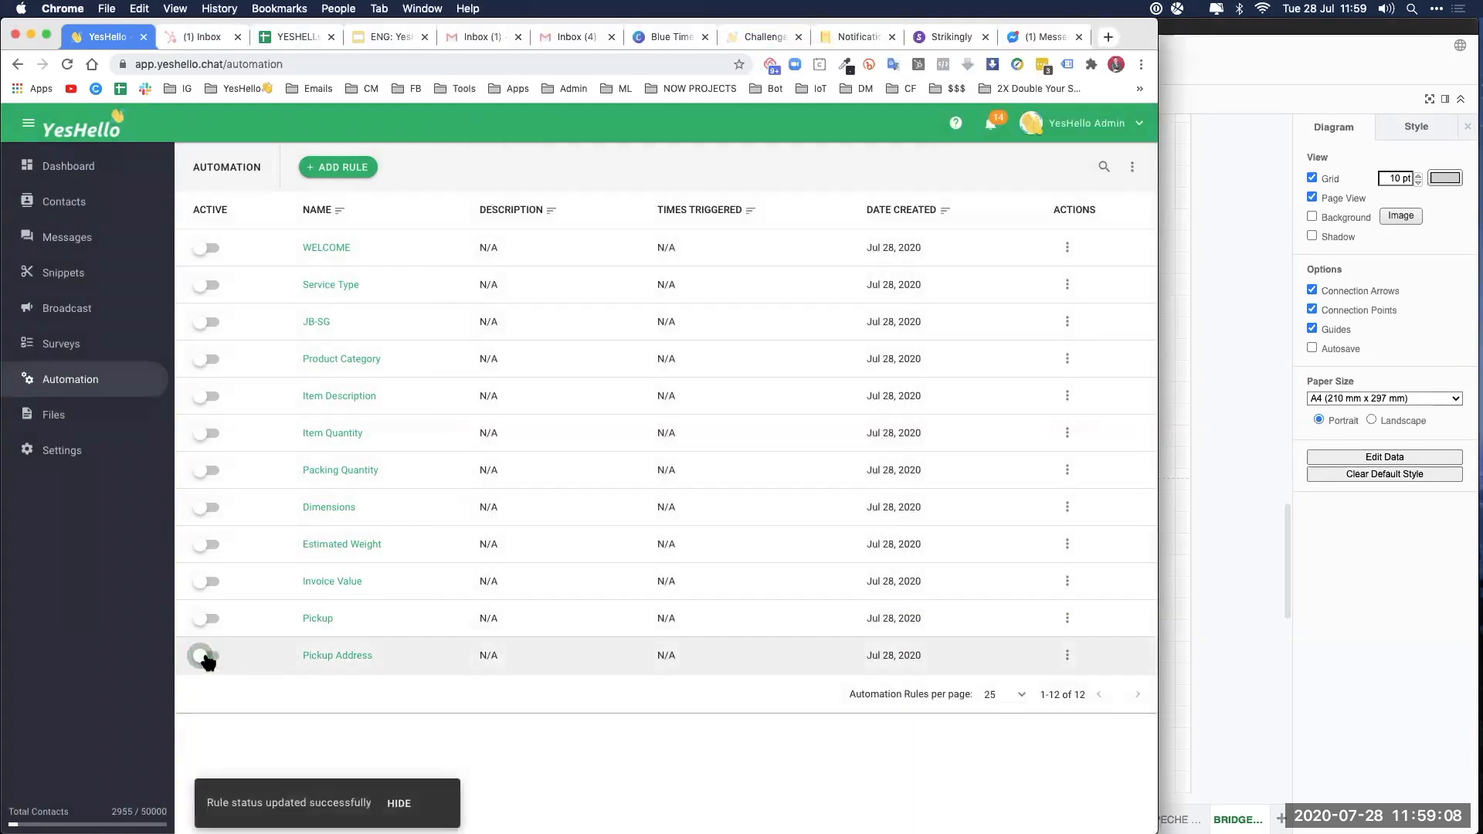
Step: Add the copied thank-you message as the Pickup Address survey's success message and update the survey
click(61, 343)
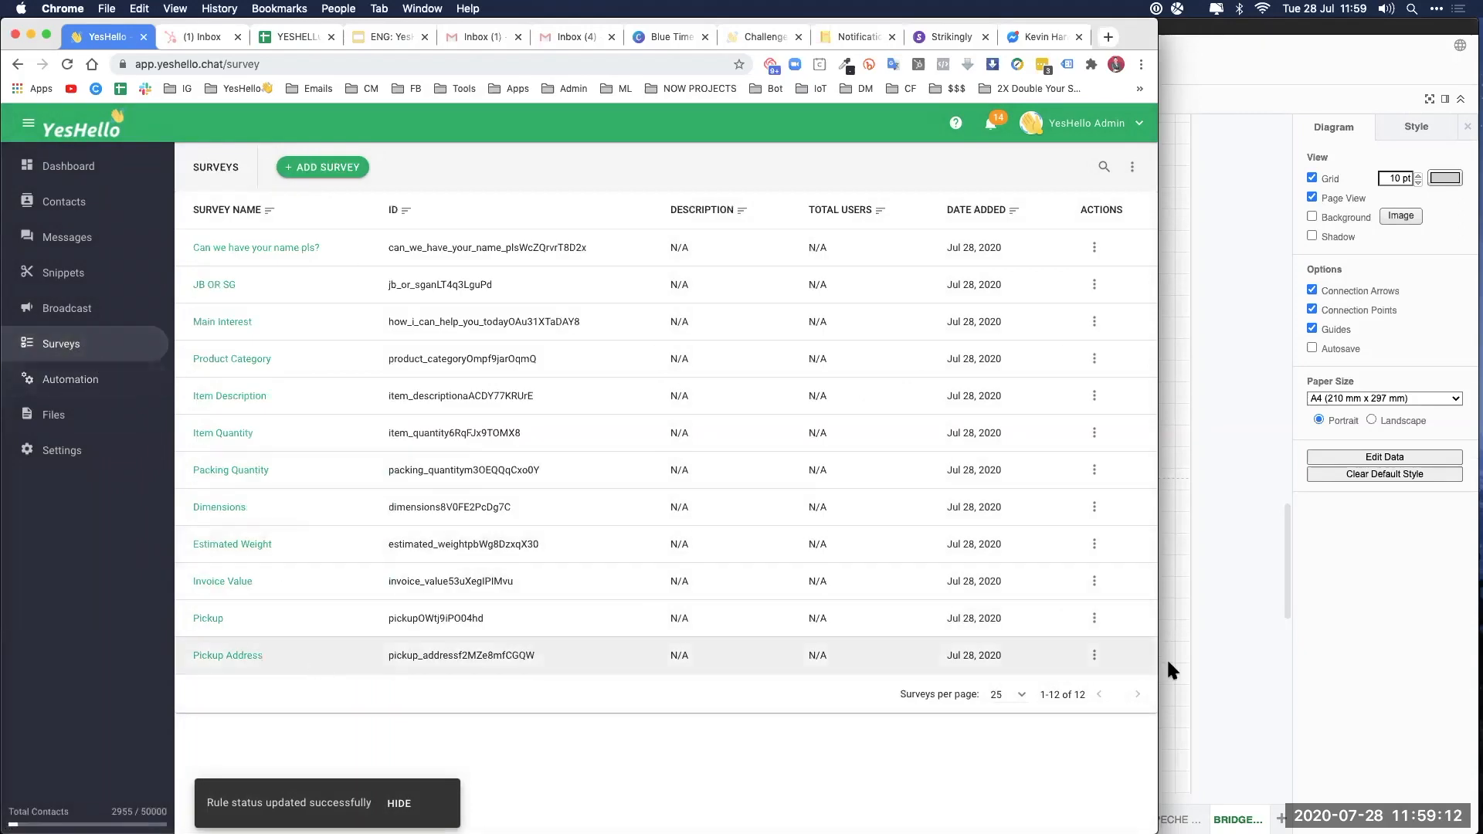
click(1094, 656)
click(1086, 714)
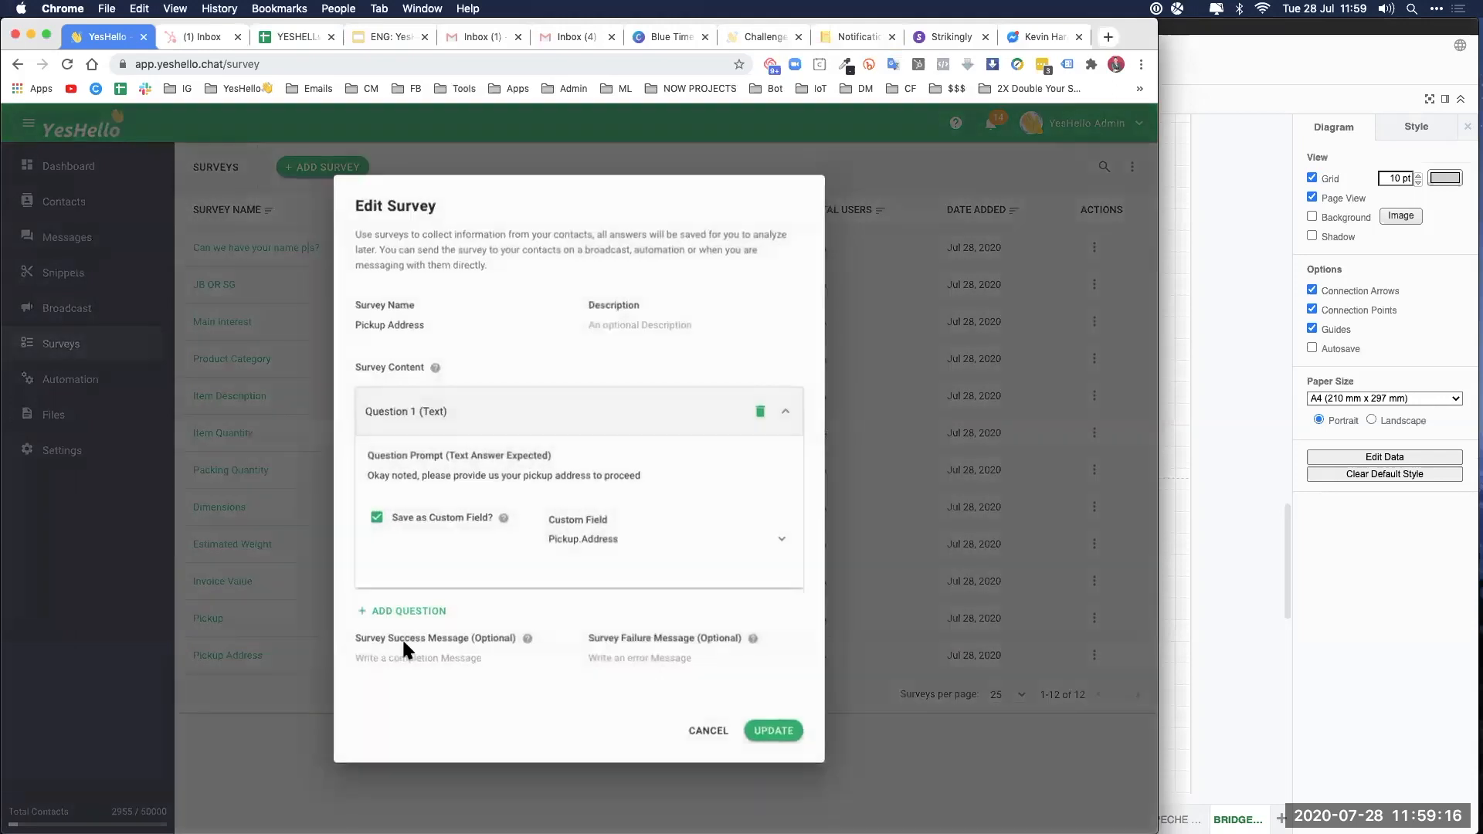
click(447, 662)
key(super+v)
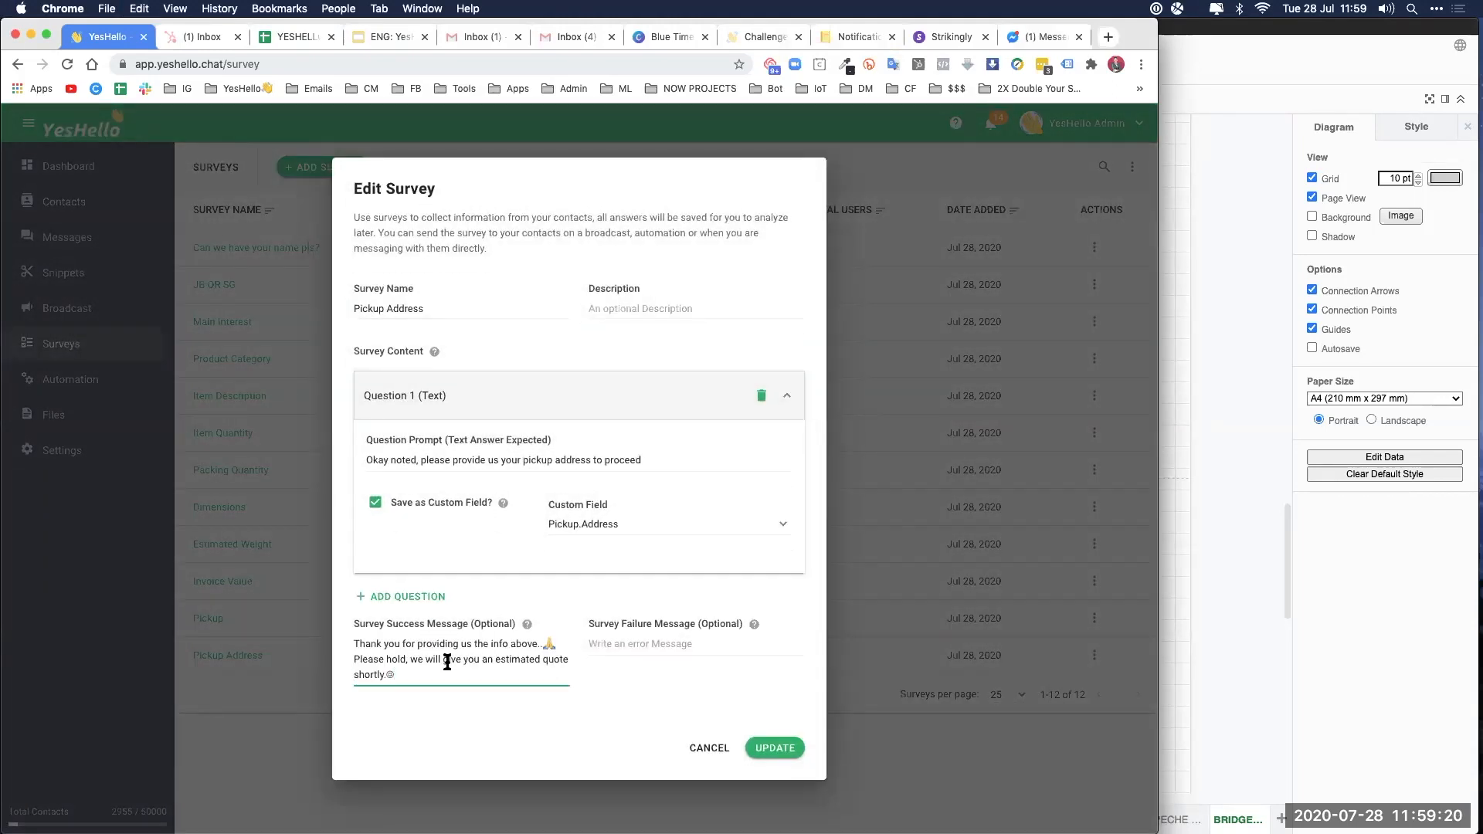
click(767, 748)
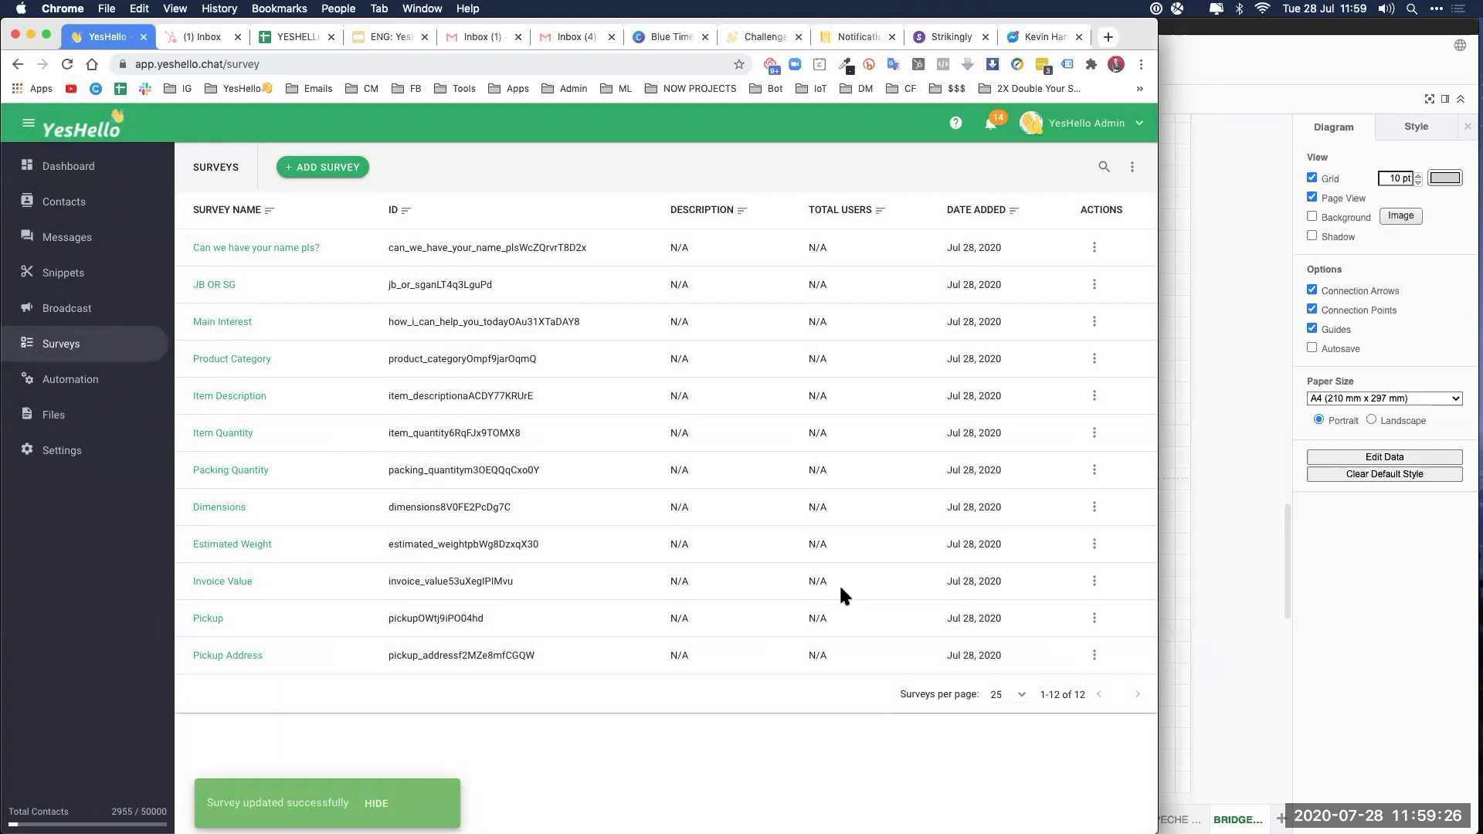
key(super+Tab)
drag(858, 622, 866, 599)
click(1082, 583)
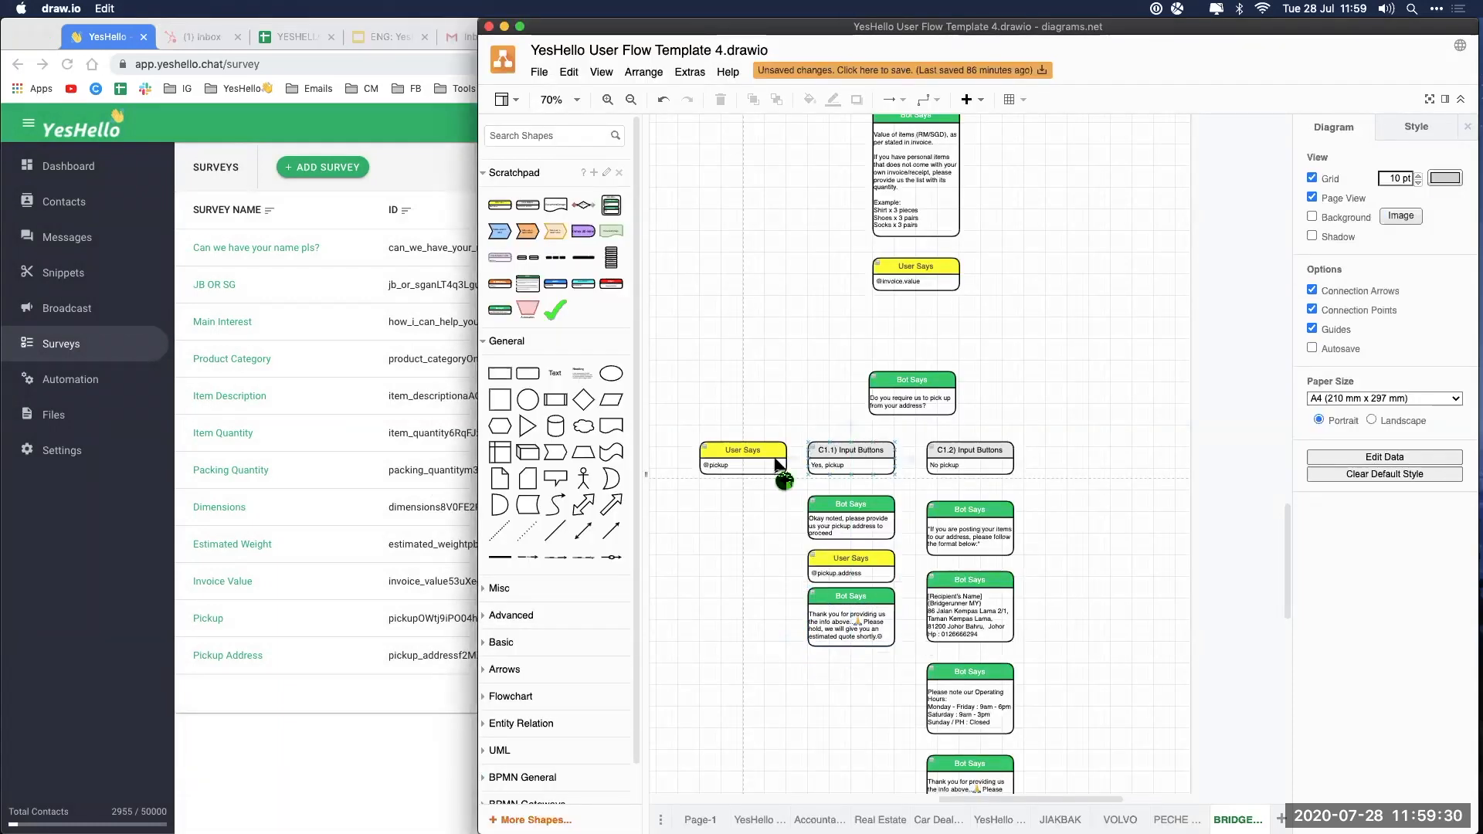
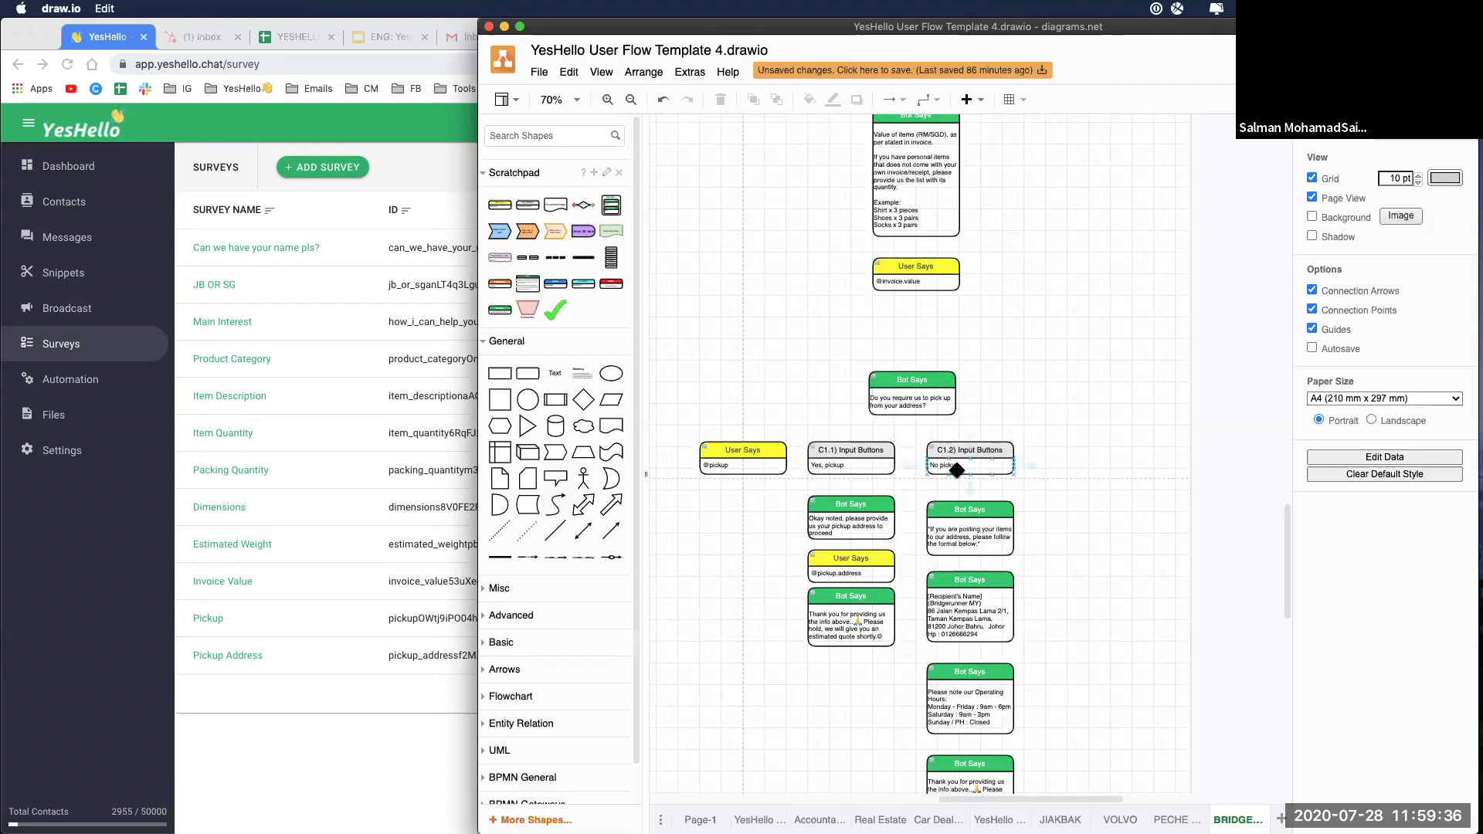
Step: Review the Pickup automation rule's settings in YesHello against the draw.io pickup branches and close it without changes
click(363, 767)
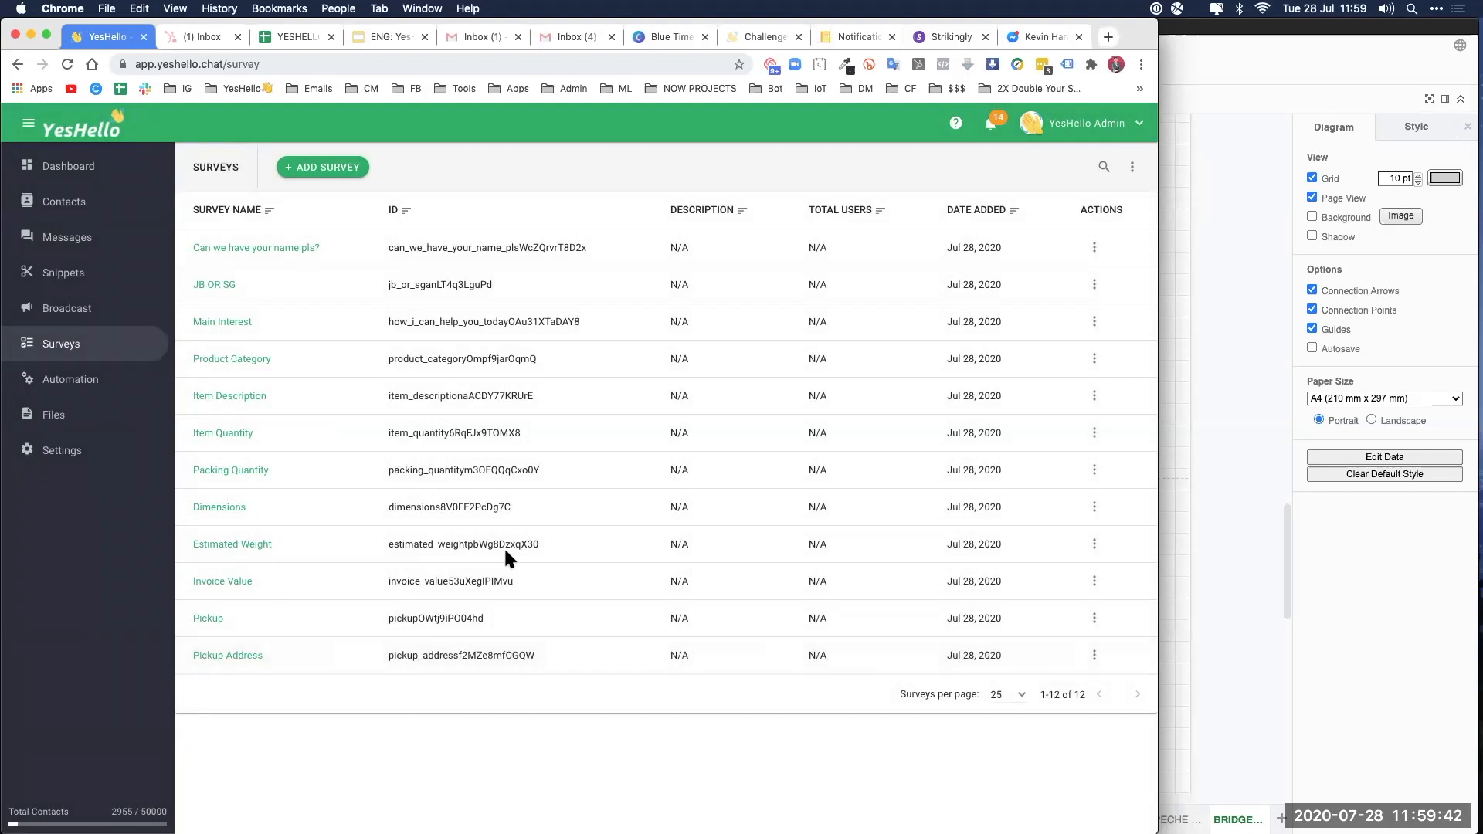
click(70, 379)
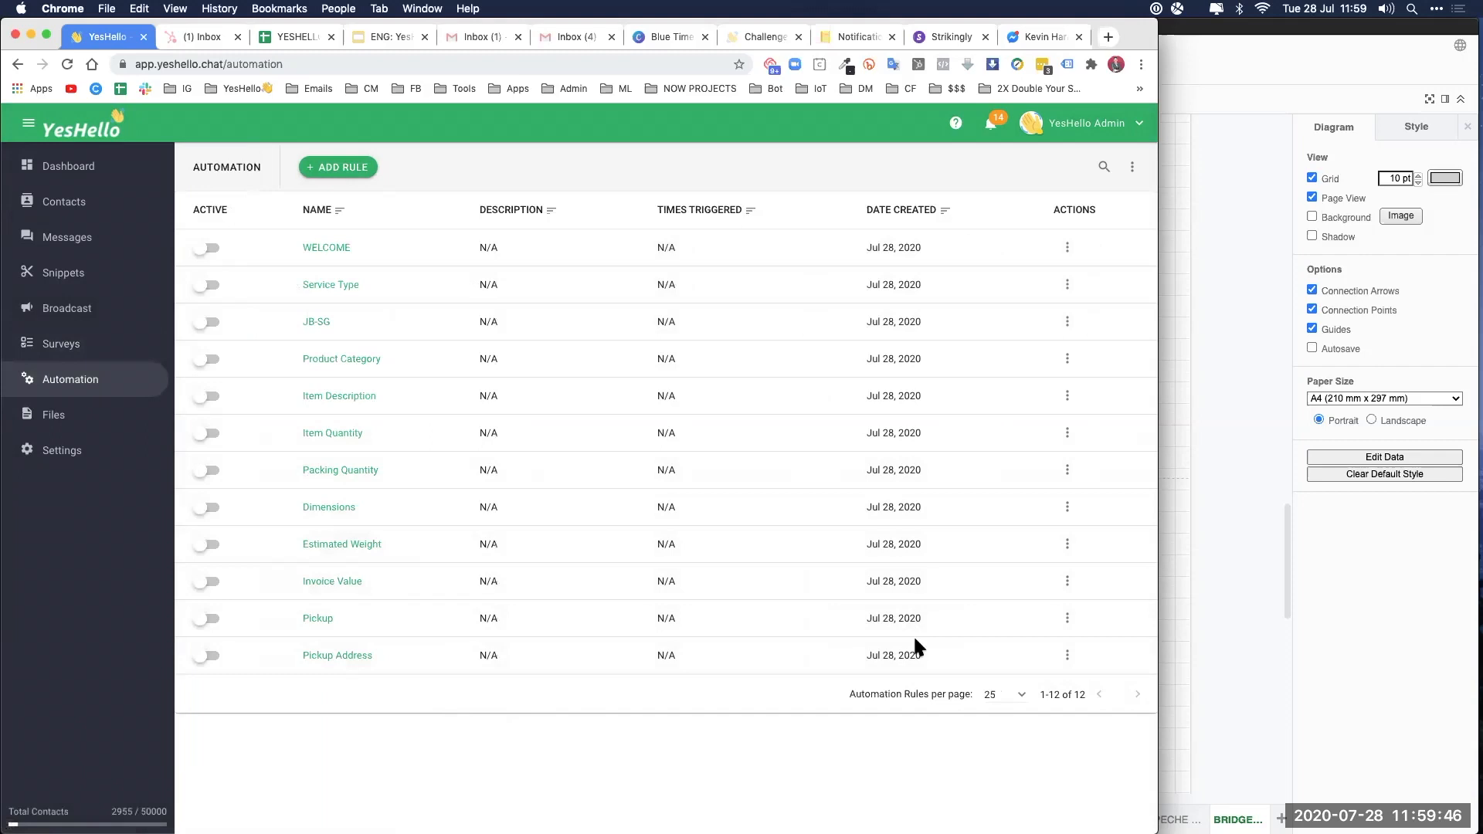
click(1231, 602)
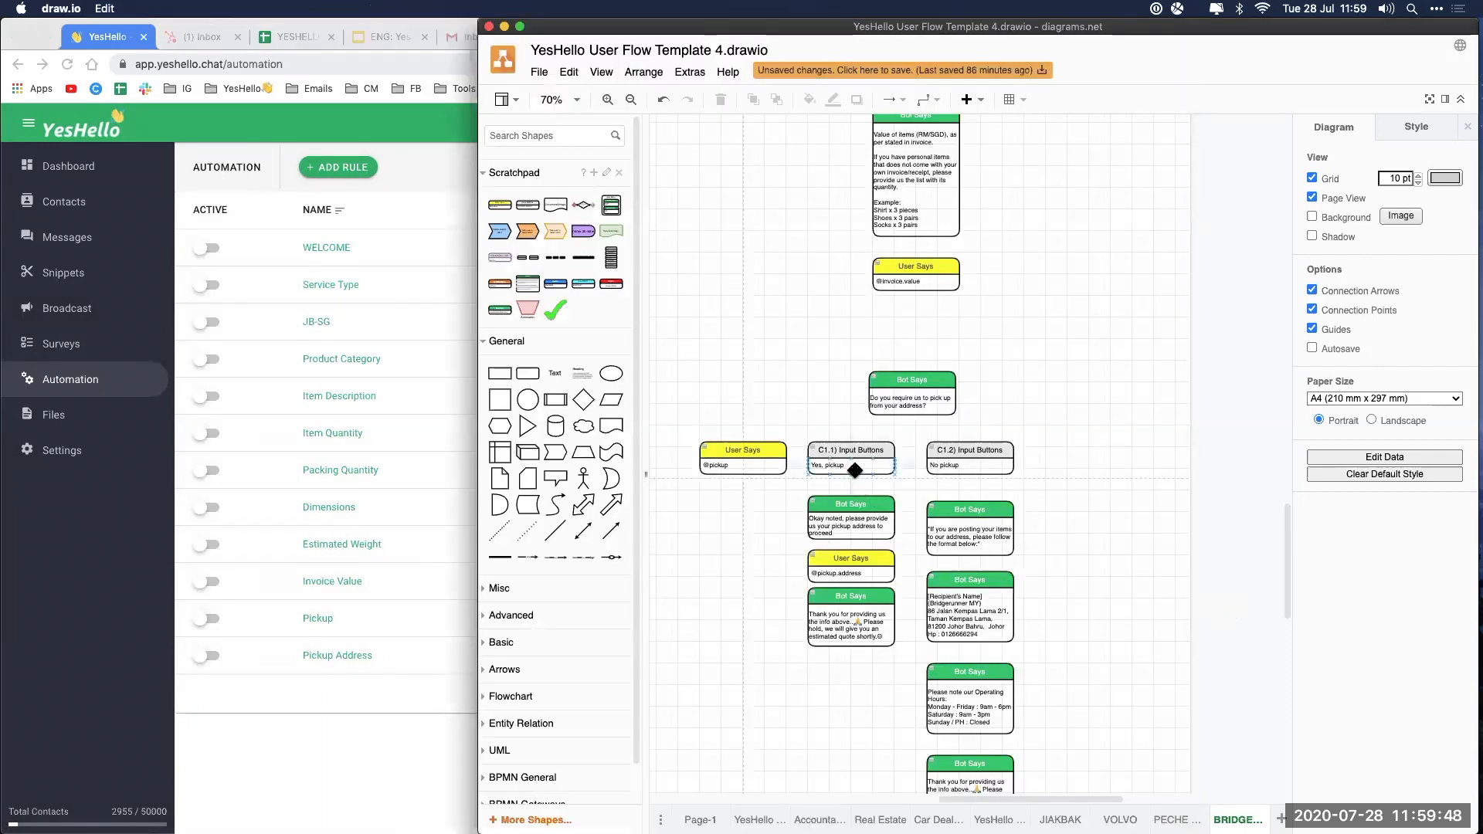
click(374, 615)
click(1067, 619)
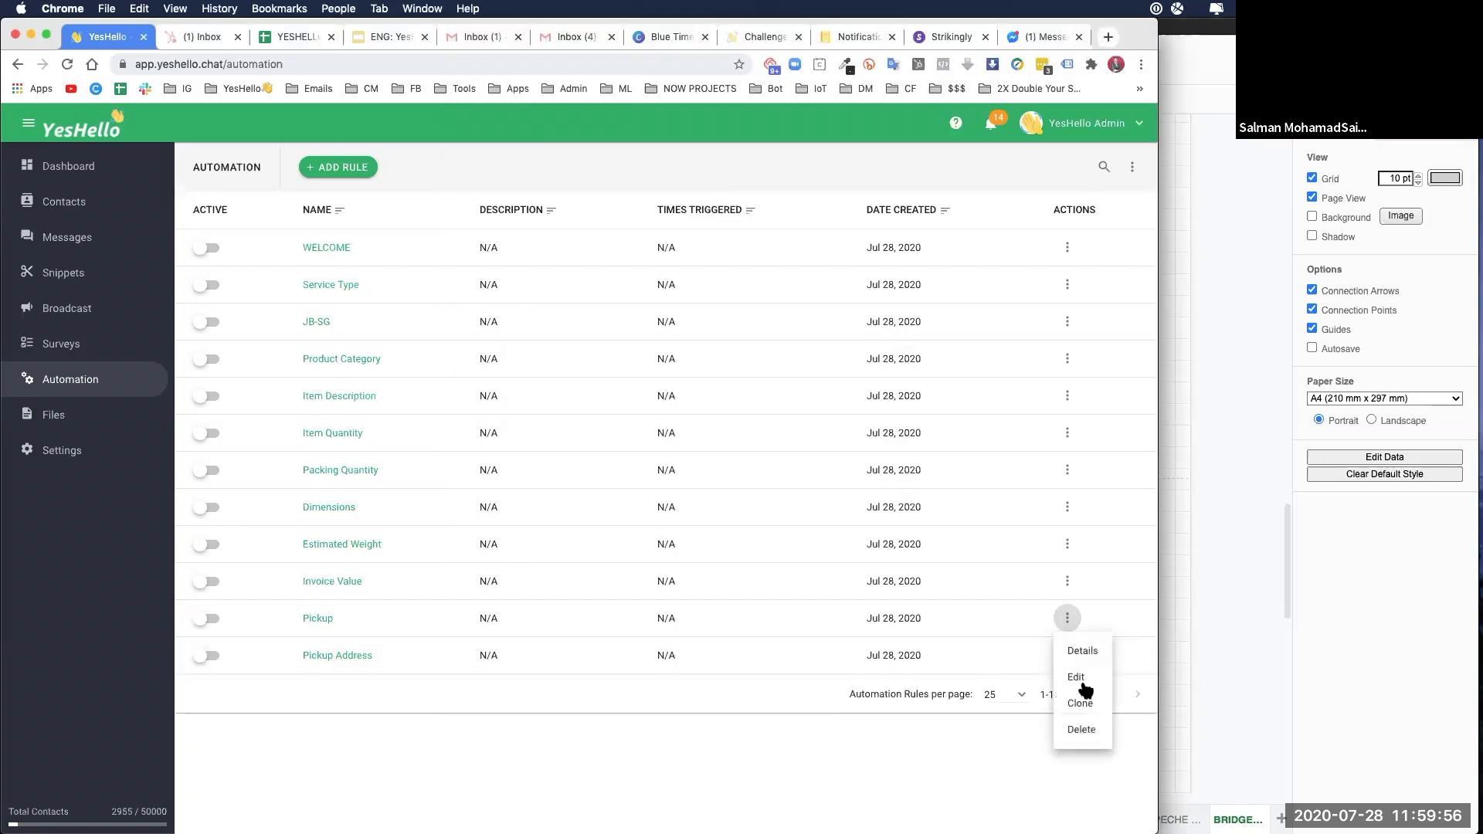
click(1077, 676)
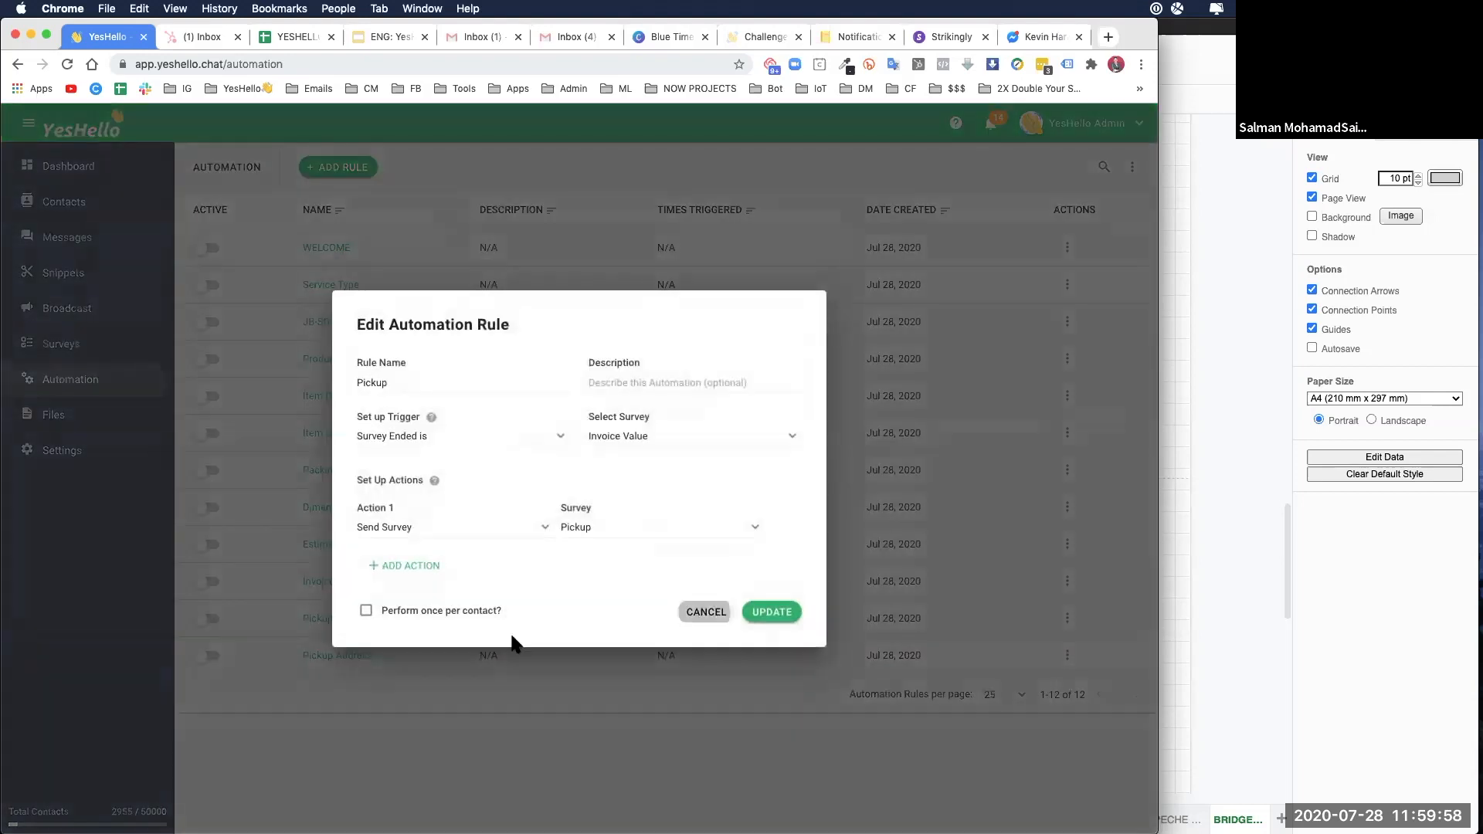
click(706, 612)
Step: Rename the Pickup Address automation rule as "Yes, pickup", copying the name from its trigger value, and update the rule
click(1068, 655)
click(1077, 715)
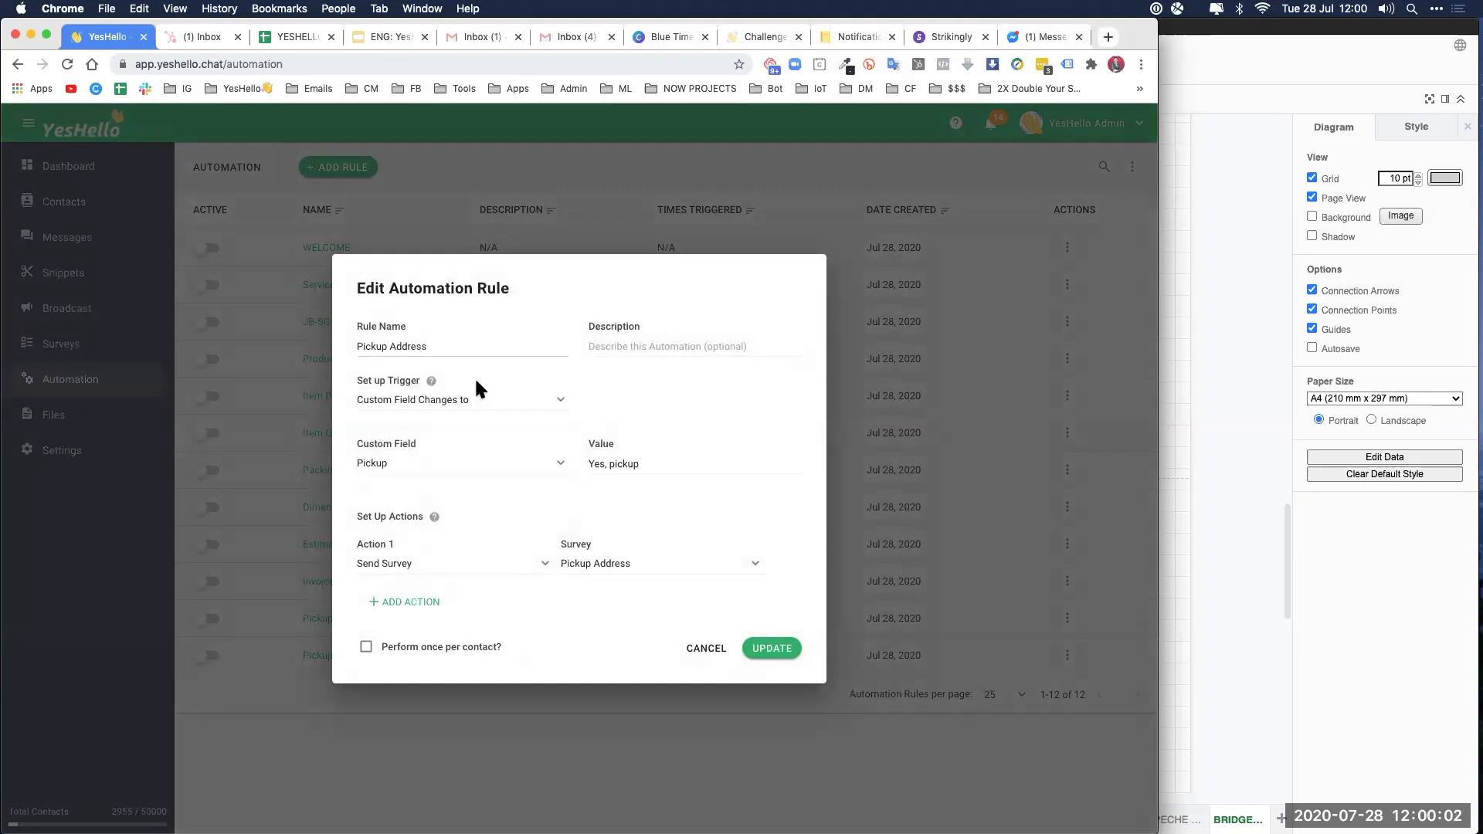
triple_click(619, 464)
key(super+c)
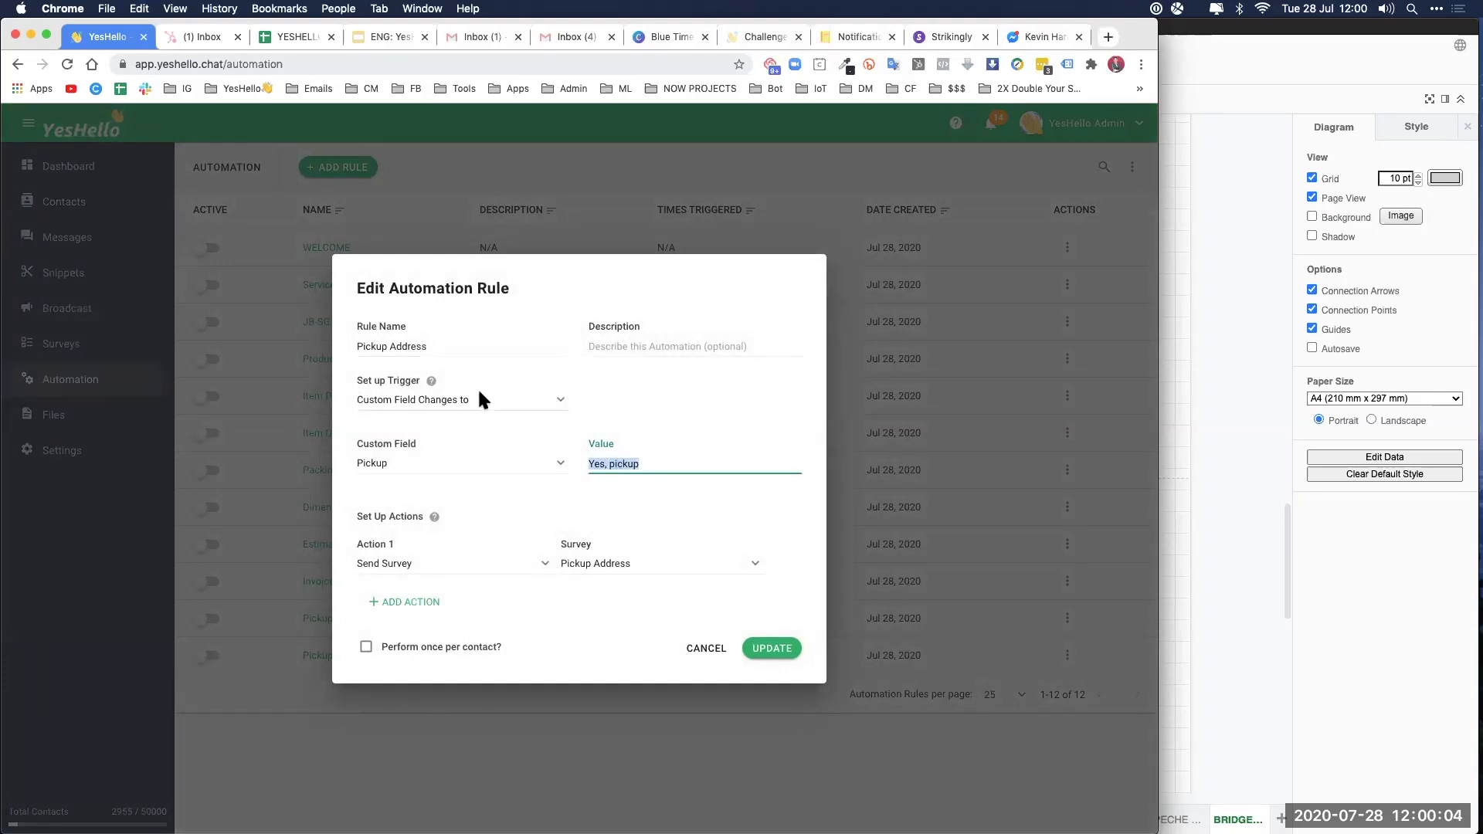
triple_click(413, 346)
key(super+v)
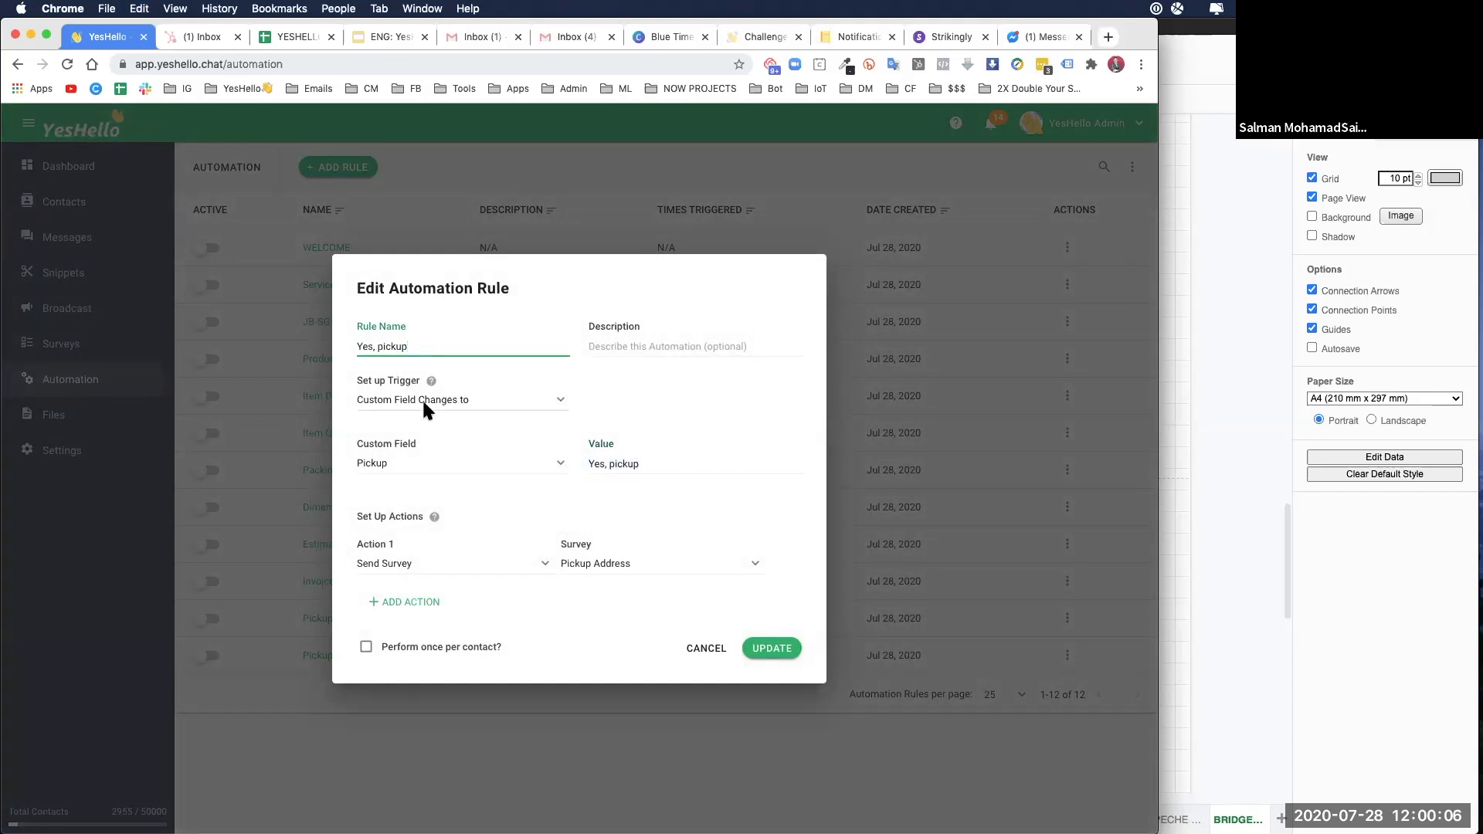
click(773, 649)
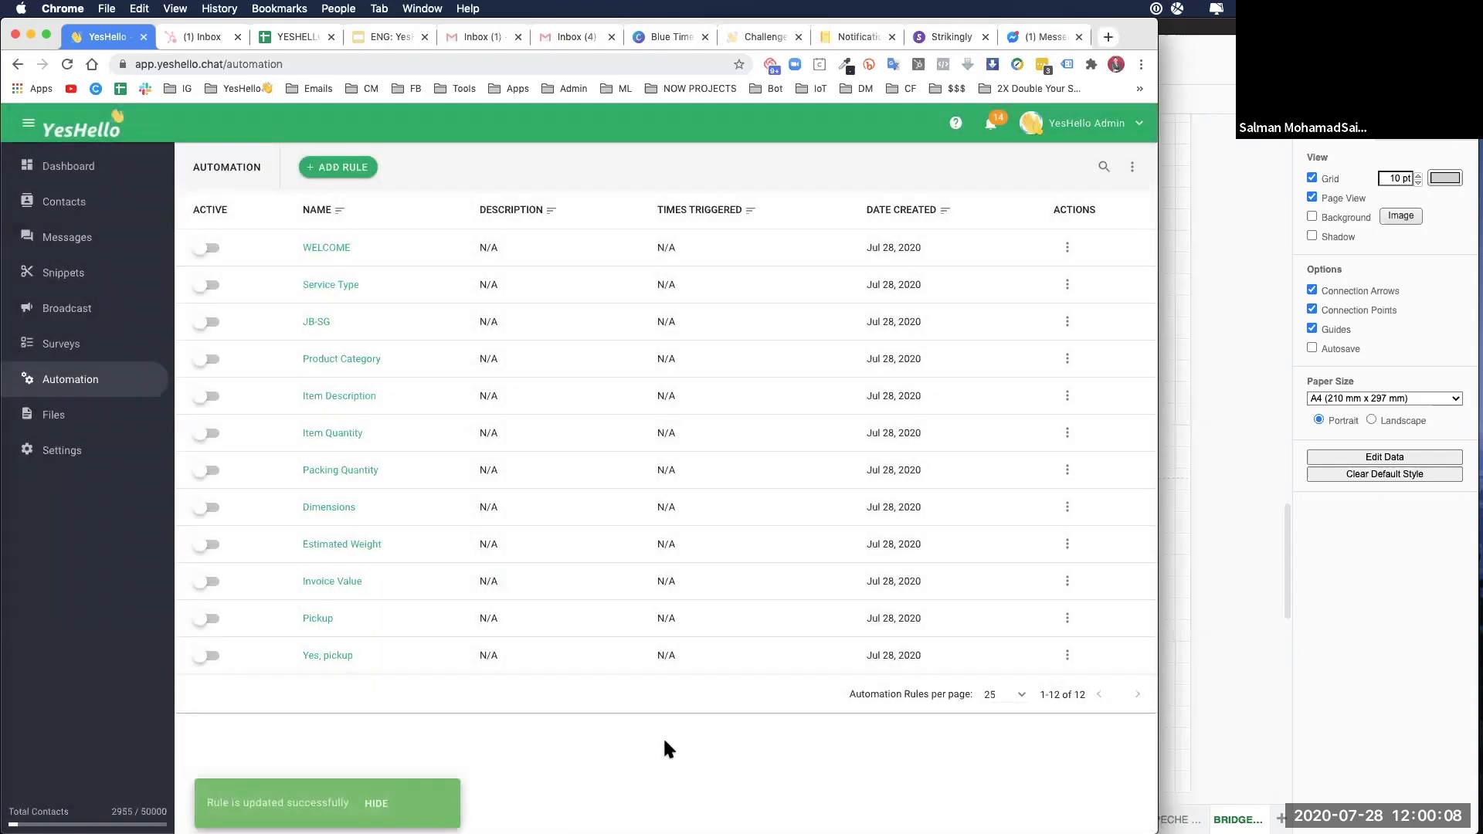
Step: Copy the C1.2 Input Buttons text from draw.io and start a new YesHello automation rule named "No pickup"
click(1226, 475)
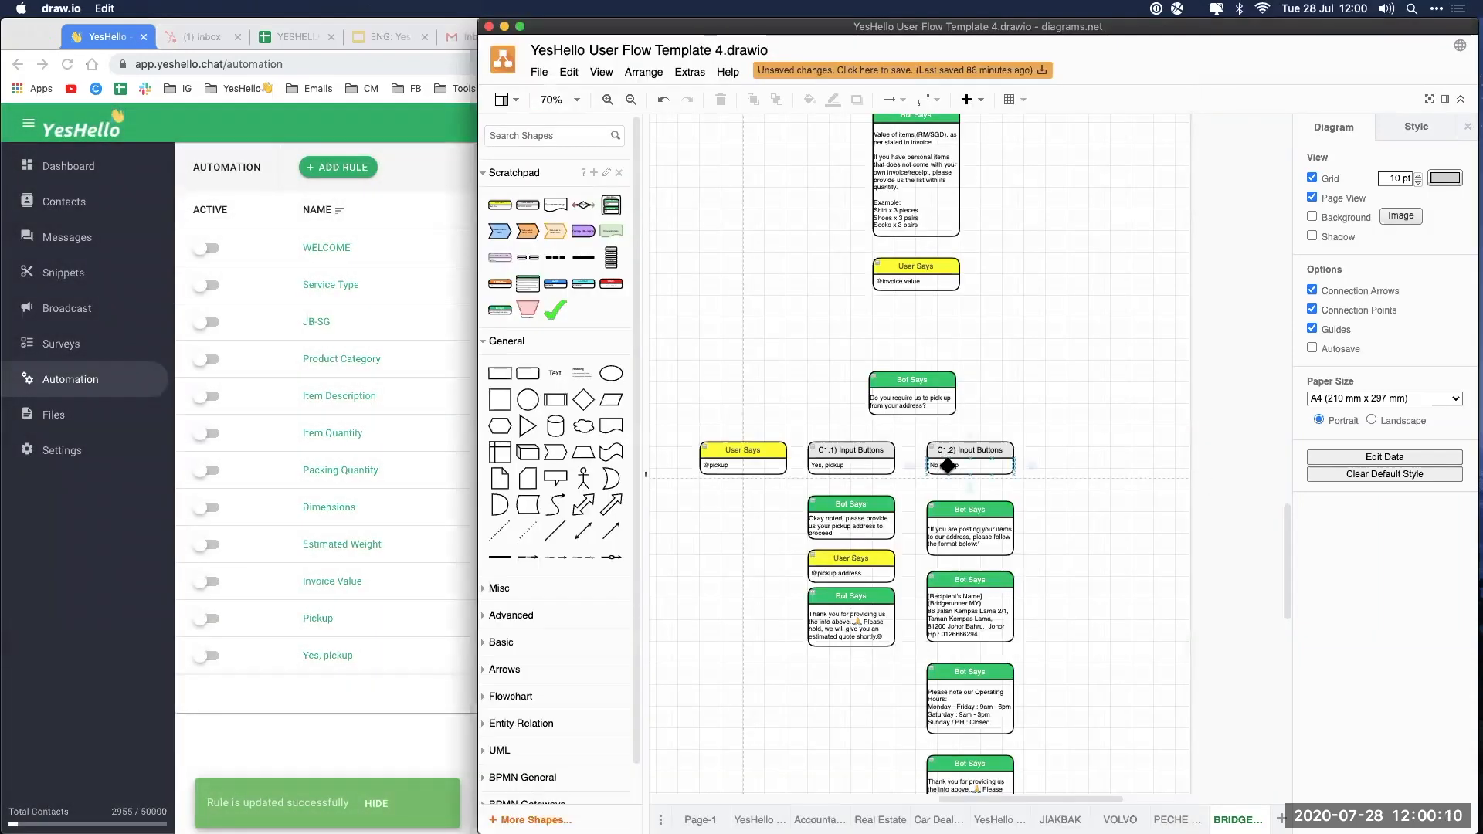
double_click(949, 467)
key(super+c)
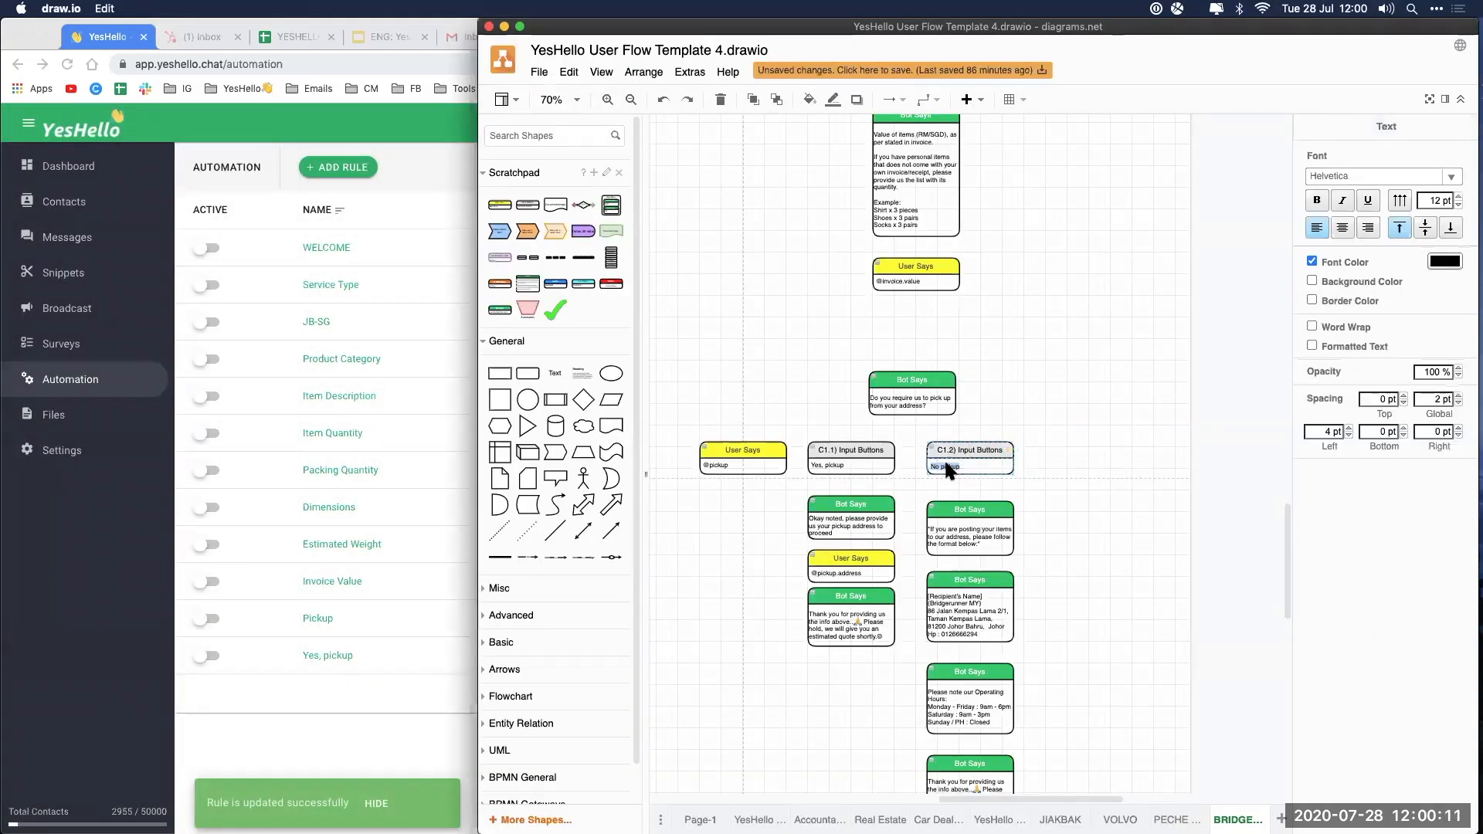
click(377, 735)
click(334, 172)
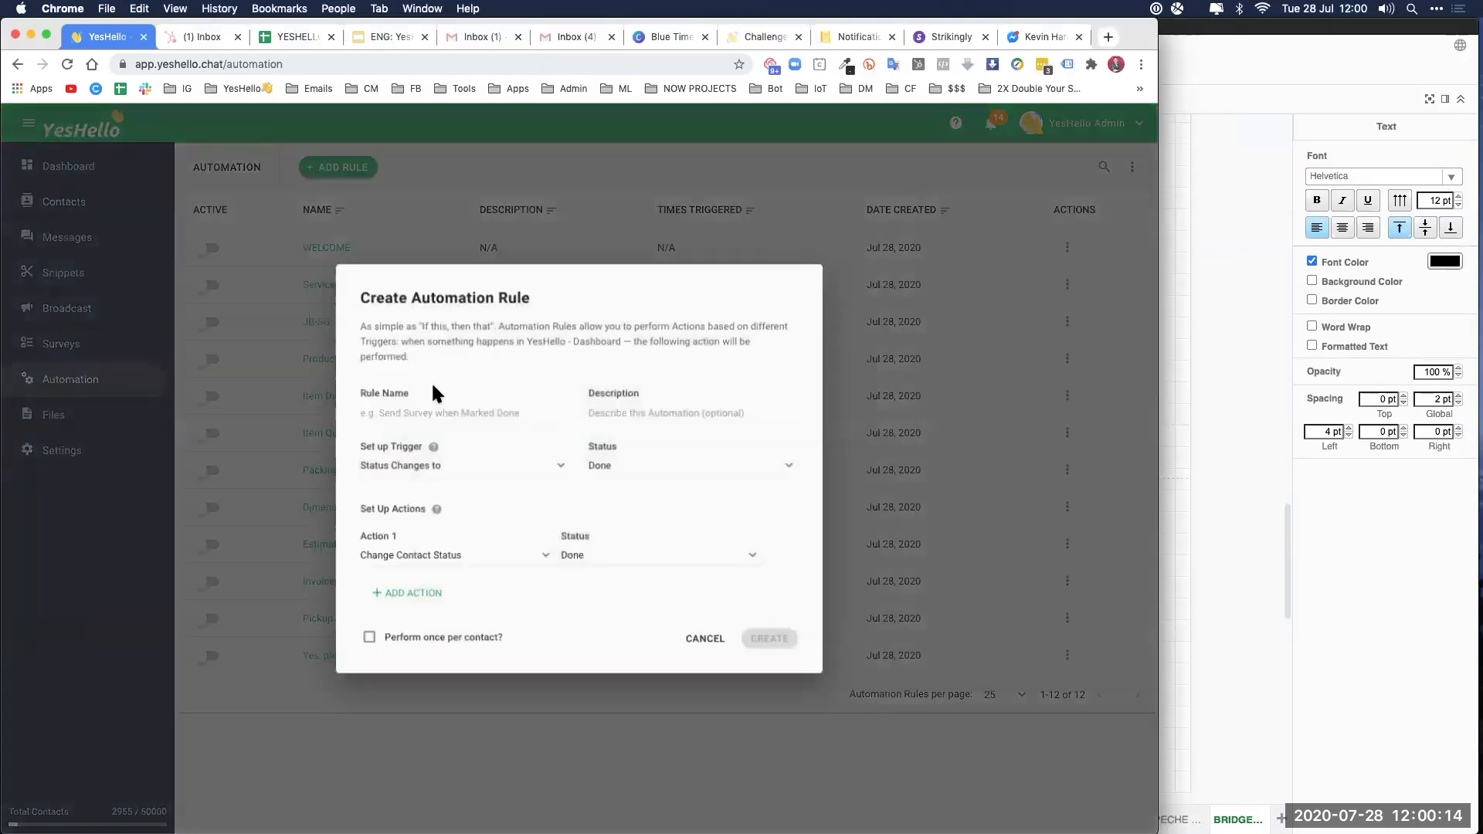
click(431, 410)
key(super+v)
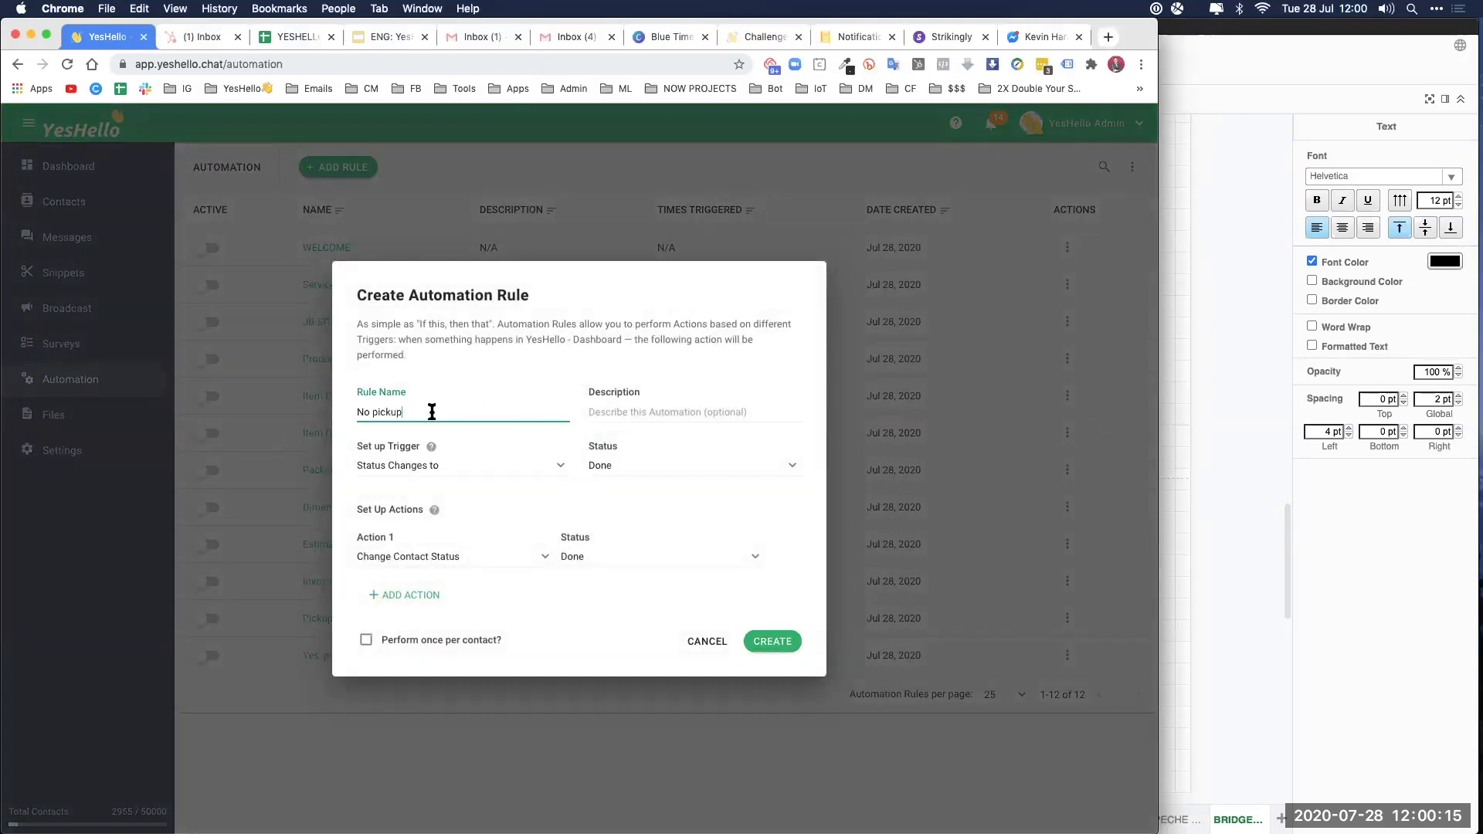
Step: Set the No pickup rule's trigger to Custom Field Changes to, with custom field Pickup and value "No pickup"
click(413, 468)
click(436, 548)
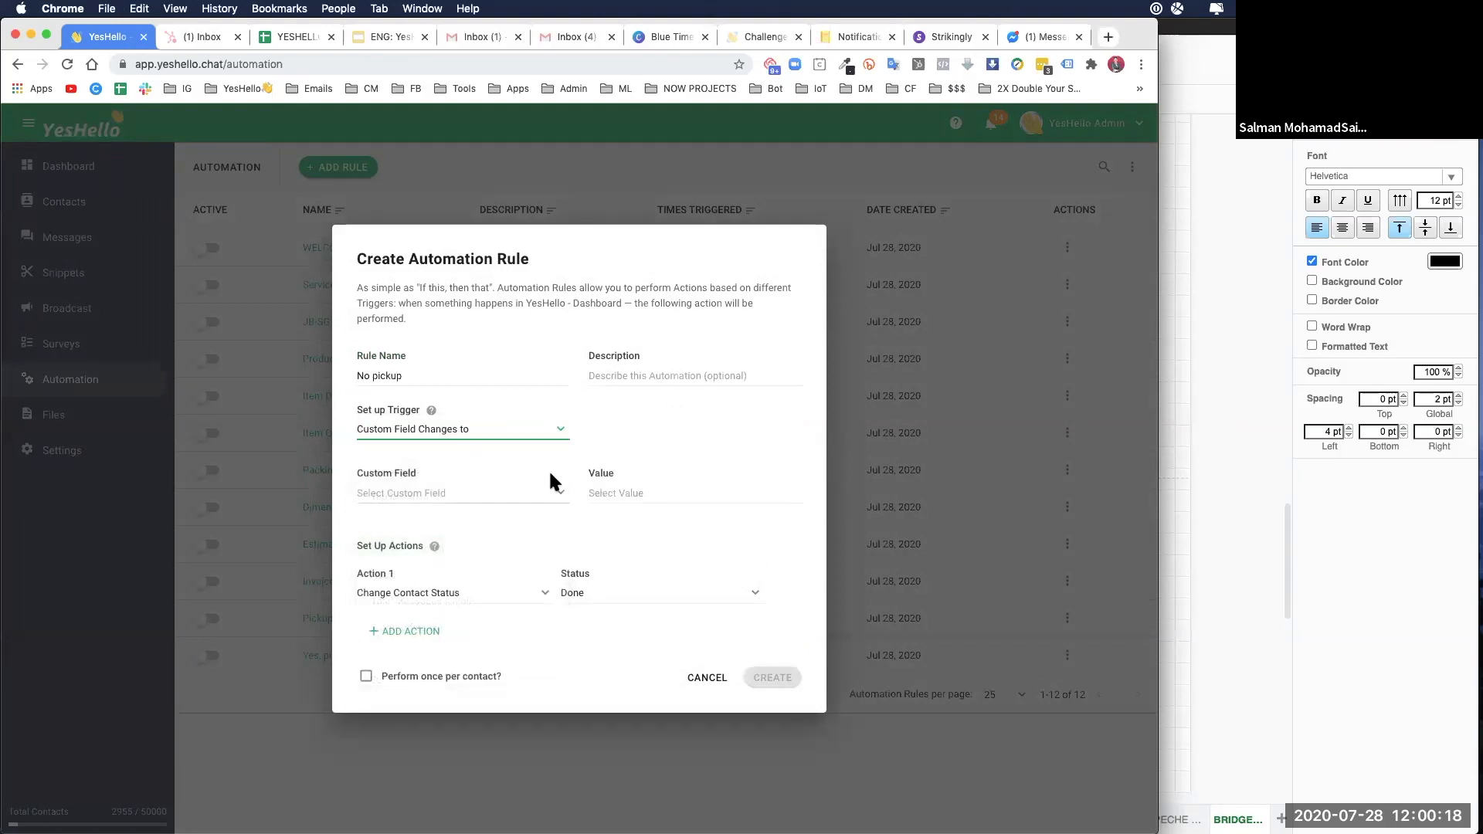
click(490, 496)
scroll(425, 634, down, 4)
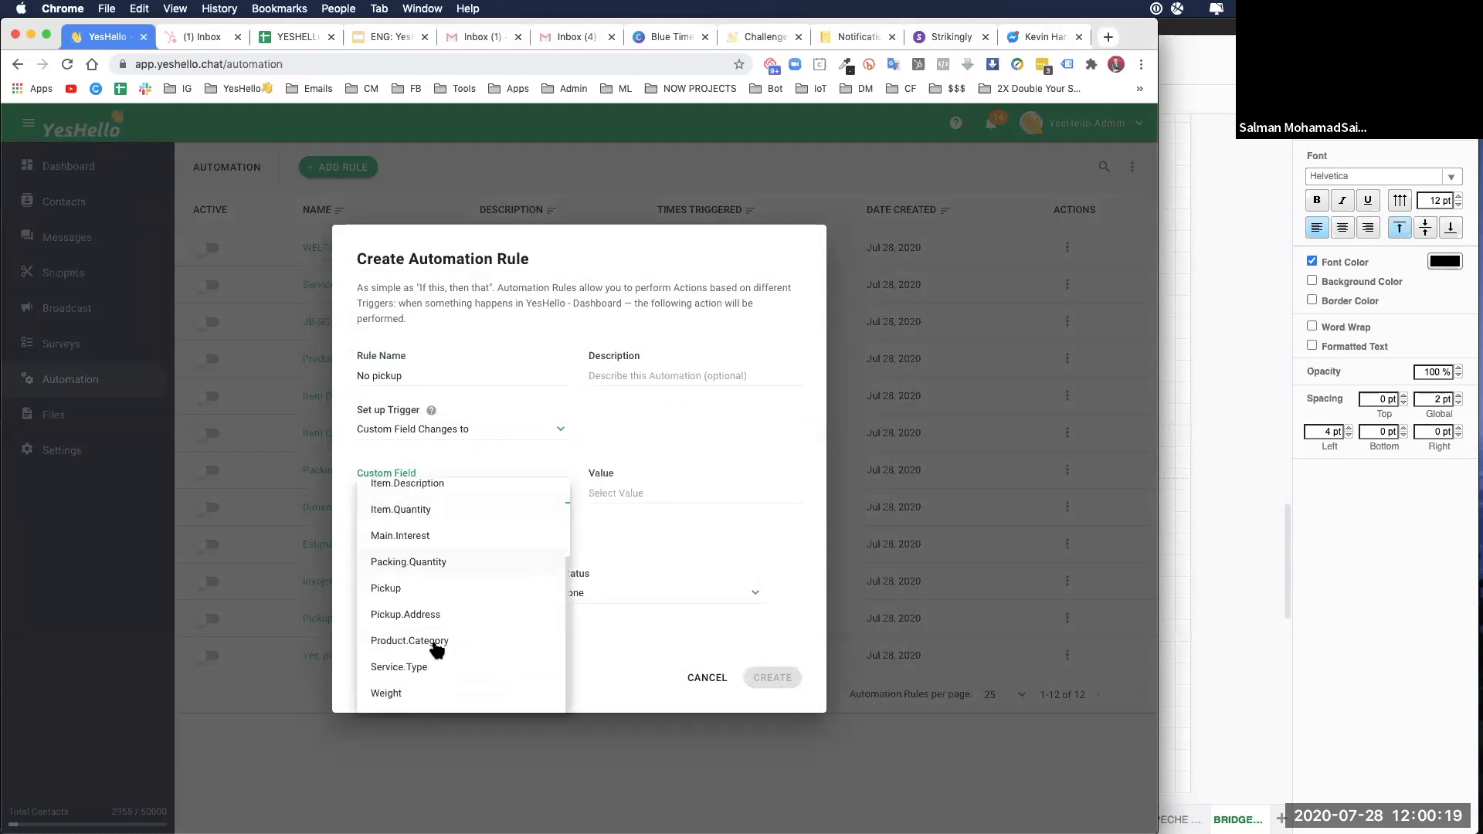
click(394, 591)
click(615, 495)
key(super+v)
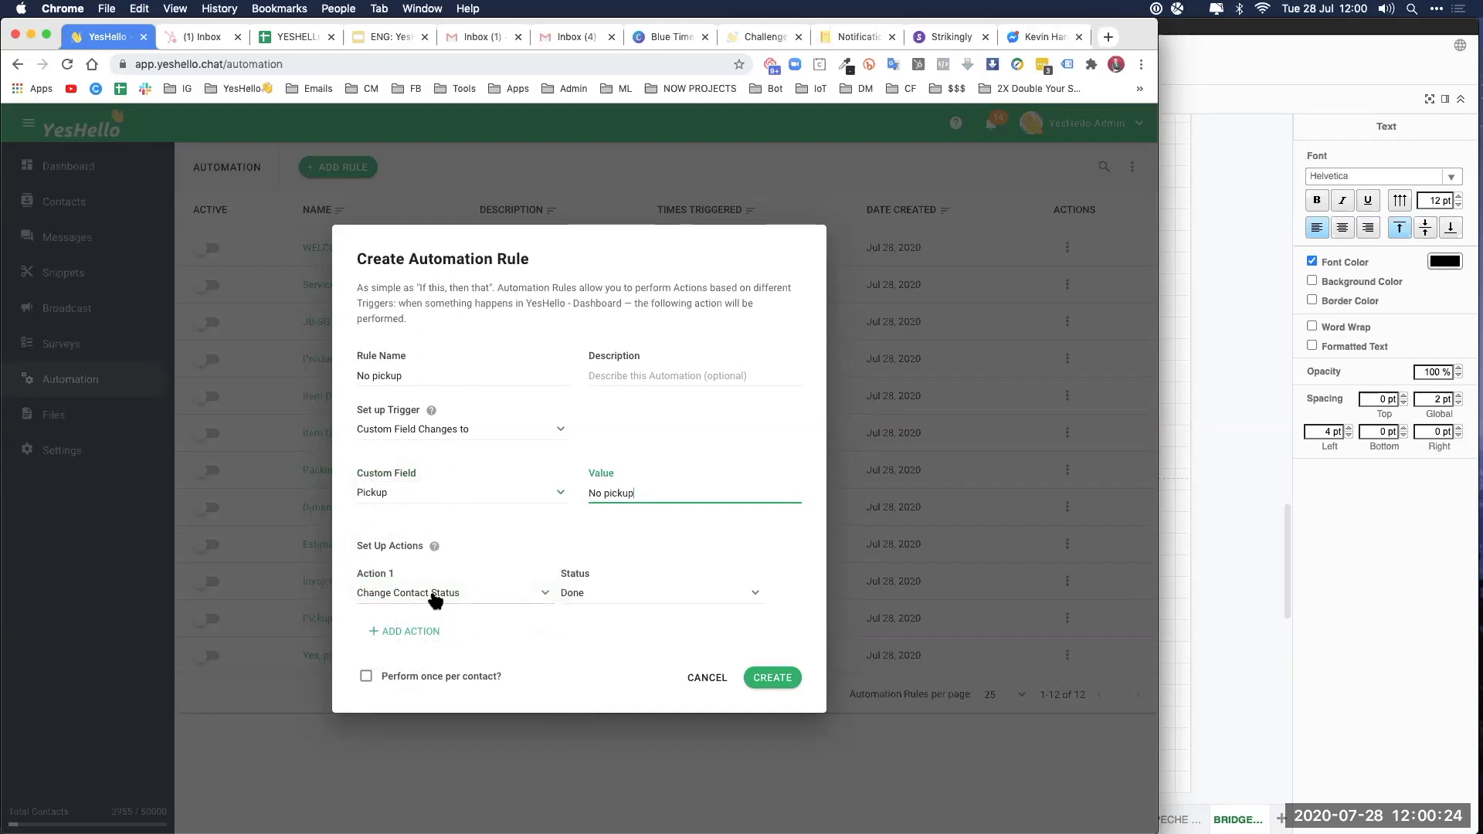
Step: Set Action 1 of the No pickup rule to Send Message and add an empty text message to it
click(1161, 493)
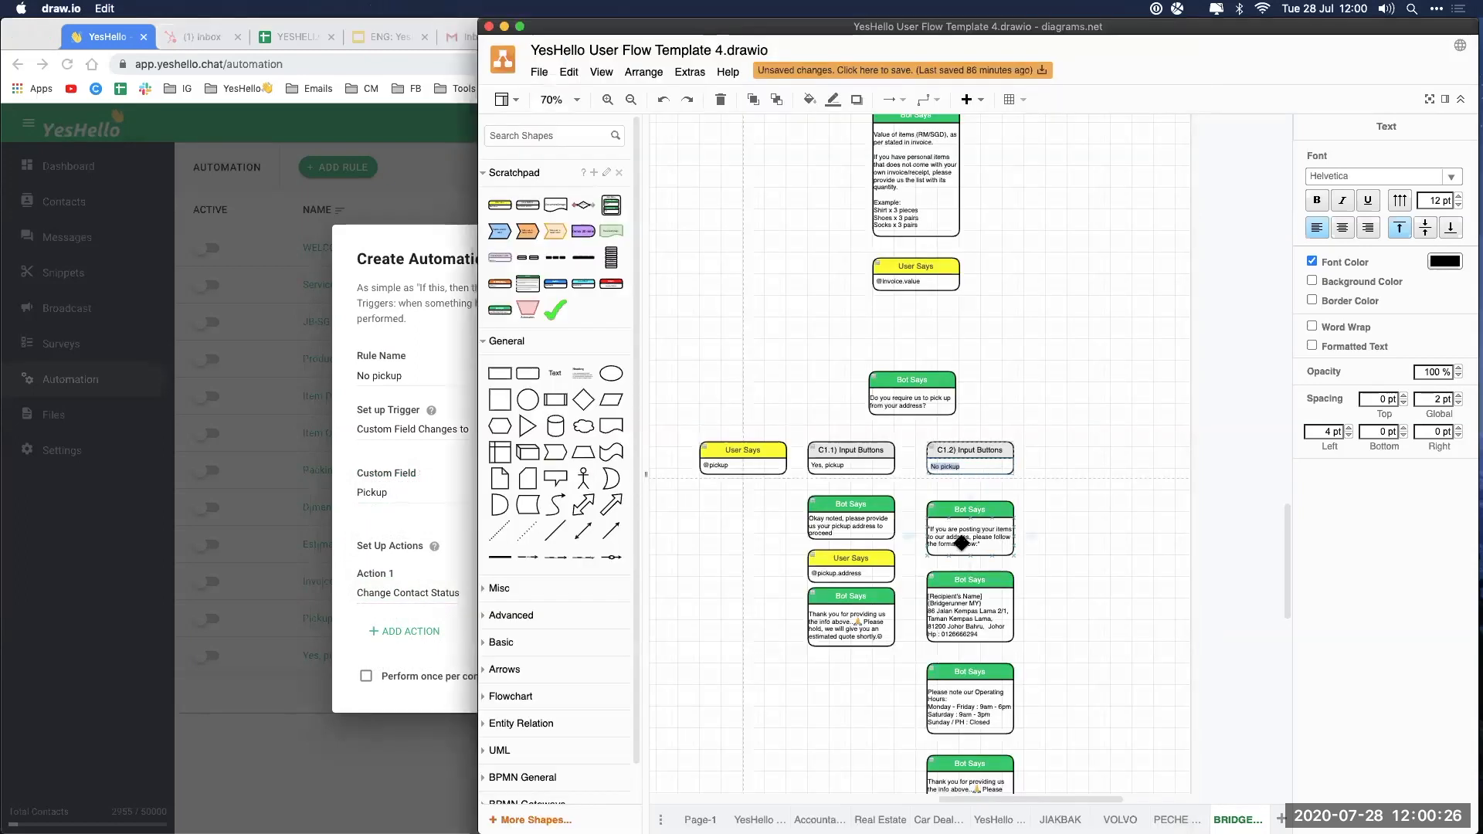
click(431, 651)
click(425, 633)
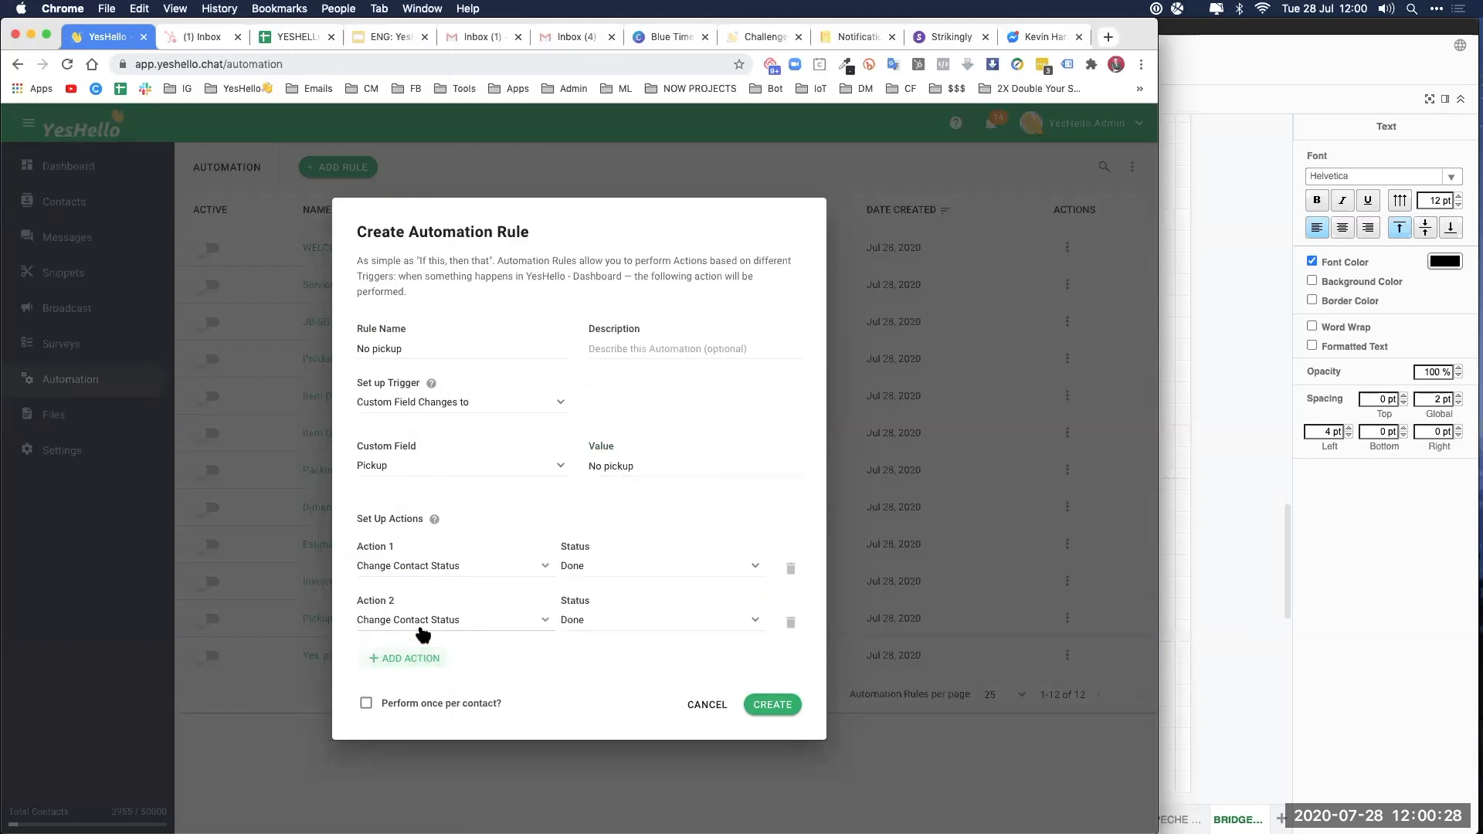
click(424, 573)
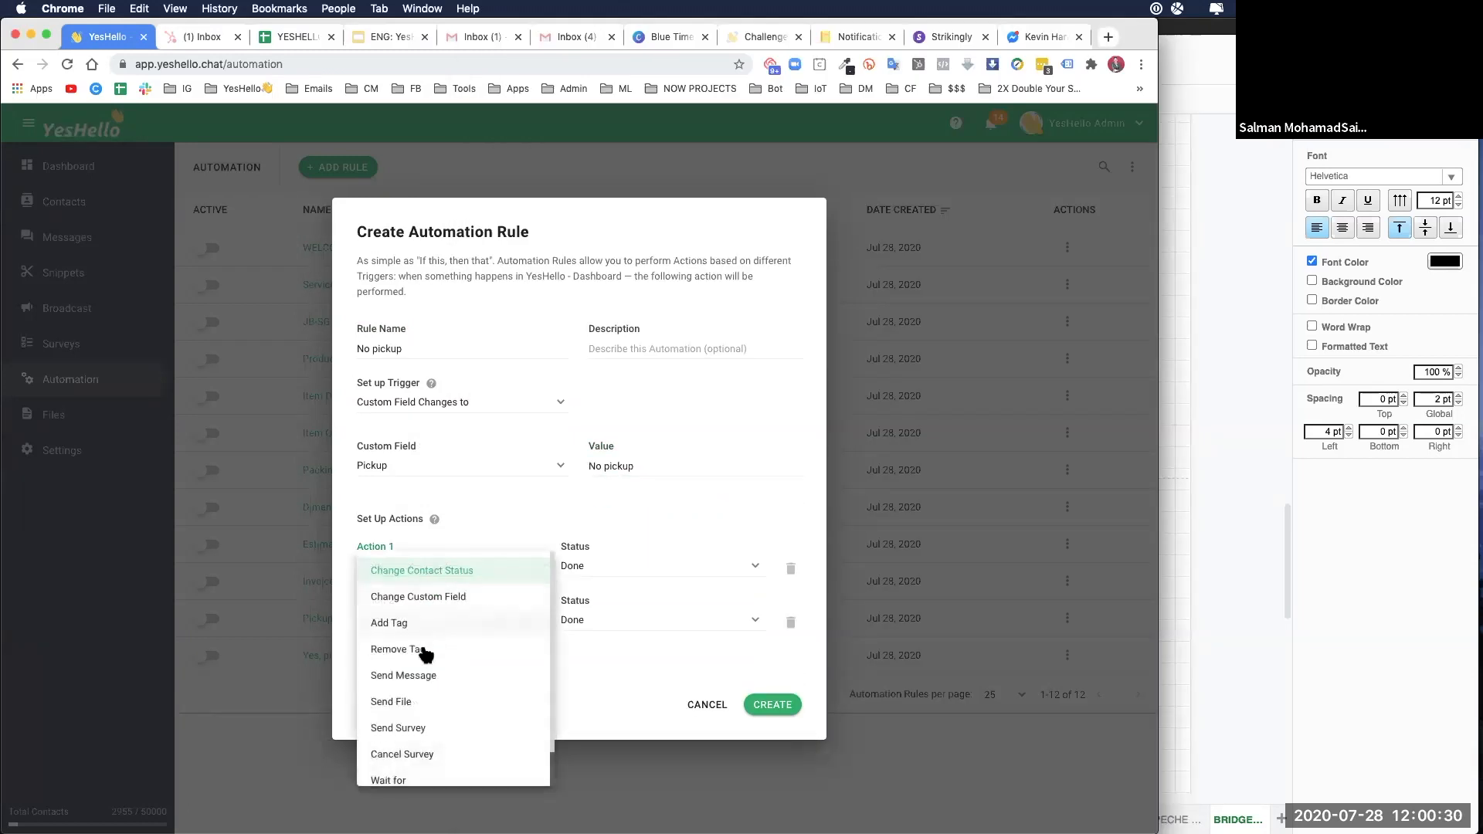
click(411, 676)
click(421, 592)
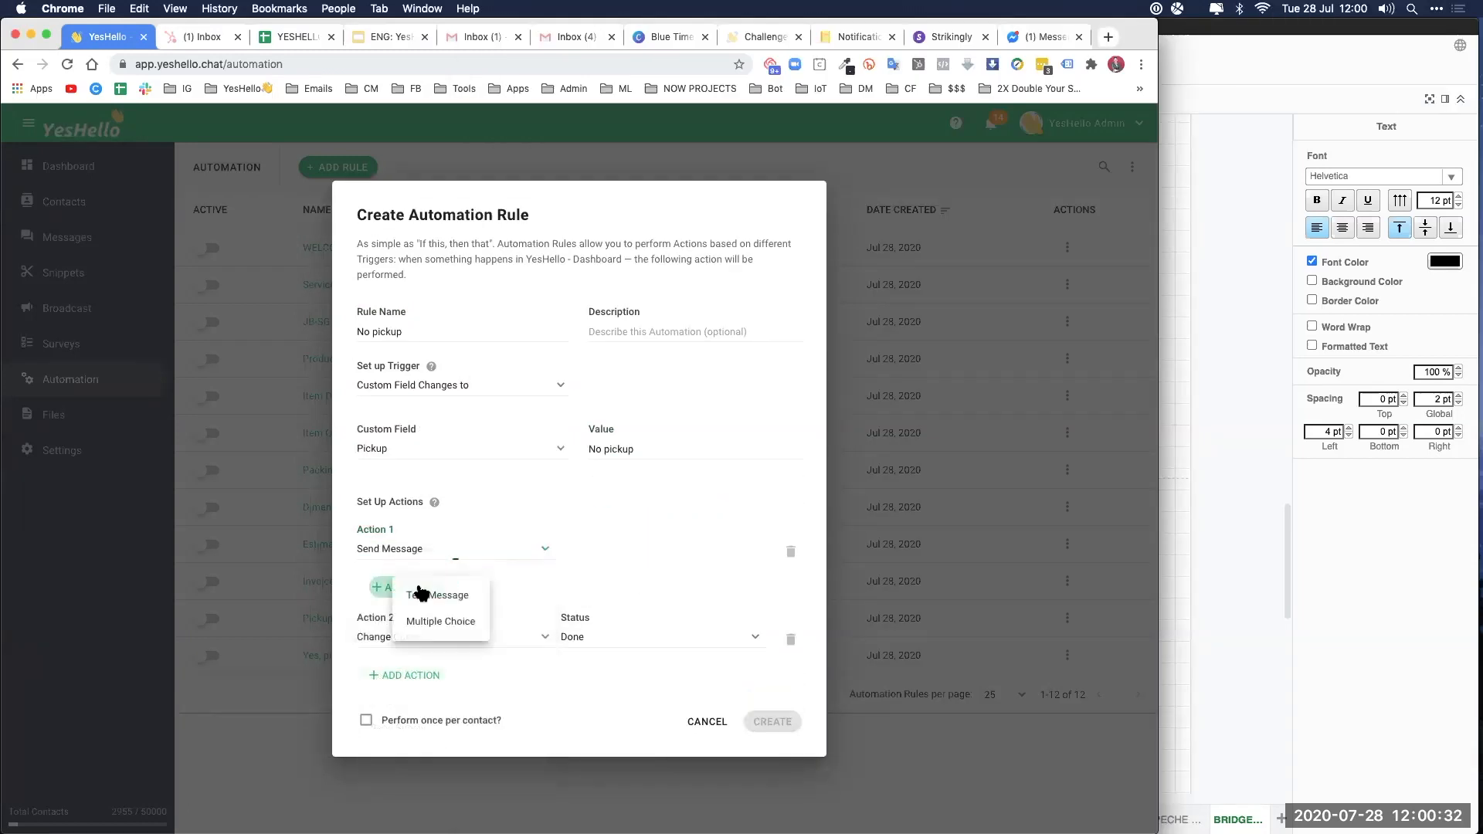
click(424, 596)
Step: Fill the text message with draw.io's "If you are posting your items to our address" text and delete the extra Action 2
click(1228, 525)
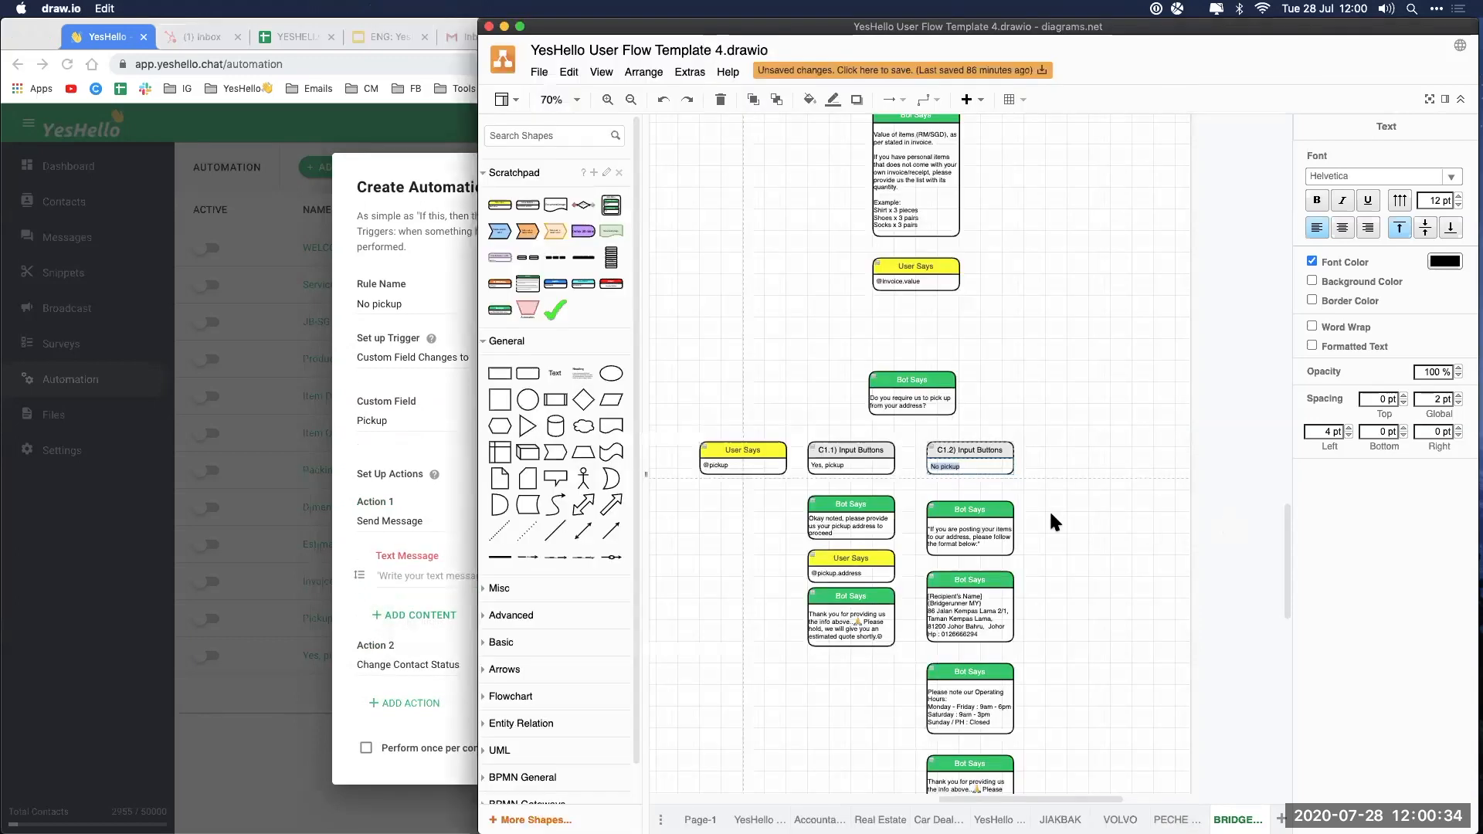
double_click(971, 541)
key(super+c)
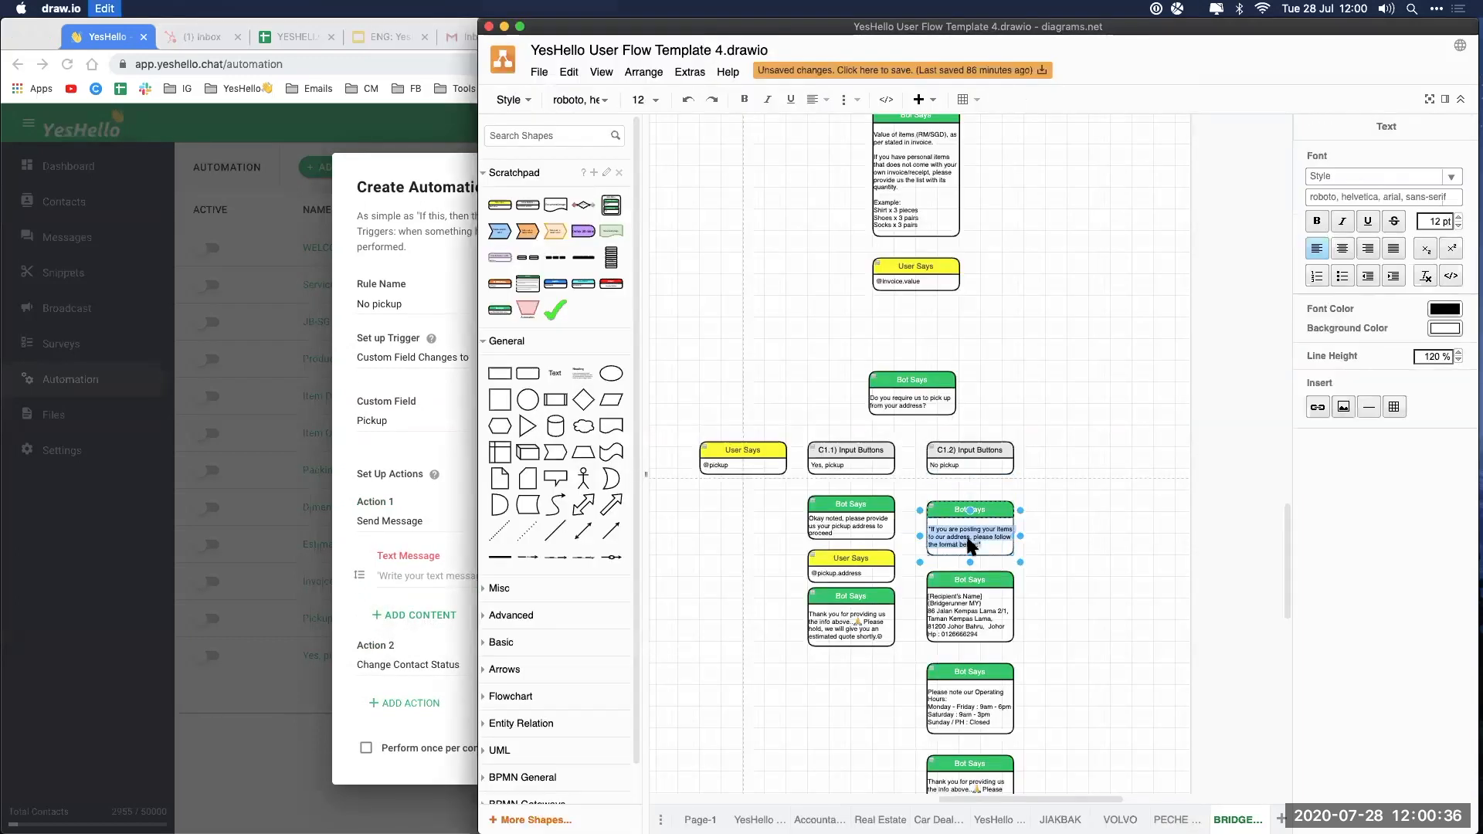
click(432, 568)
key(super+v)
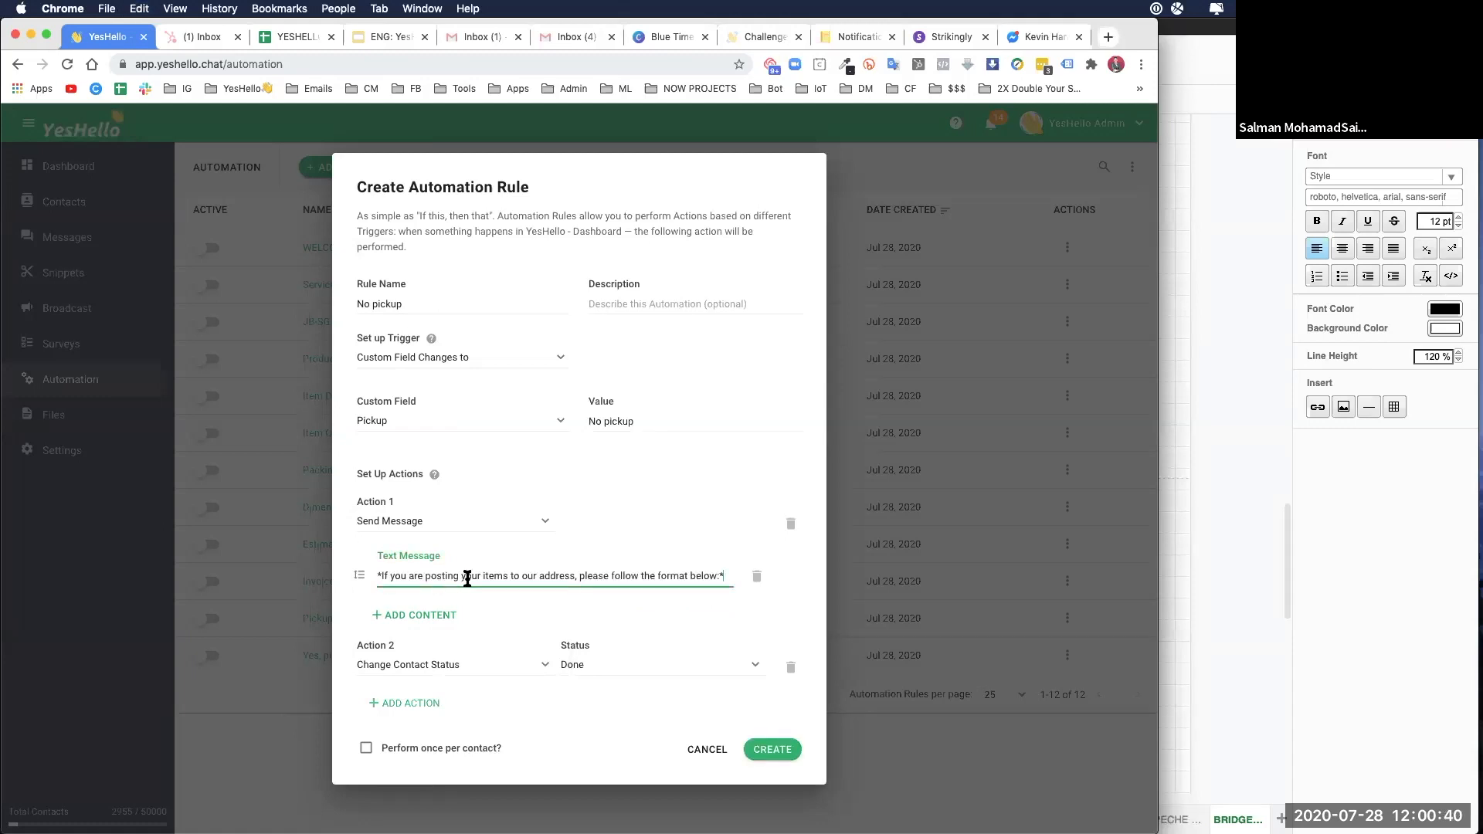
click(790, 667)
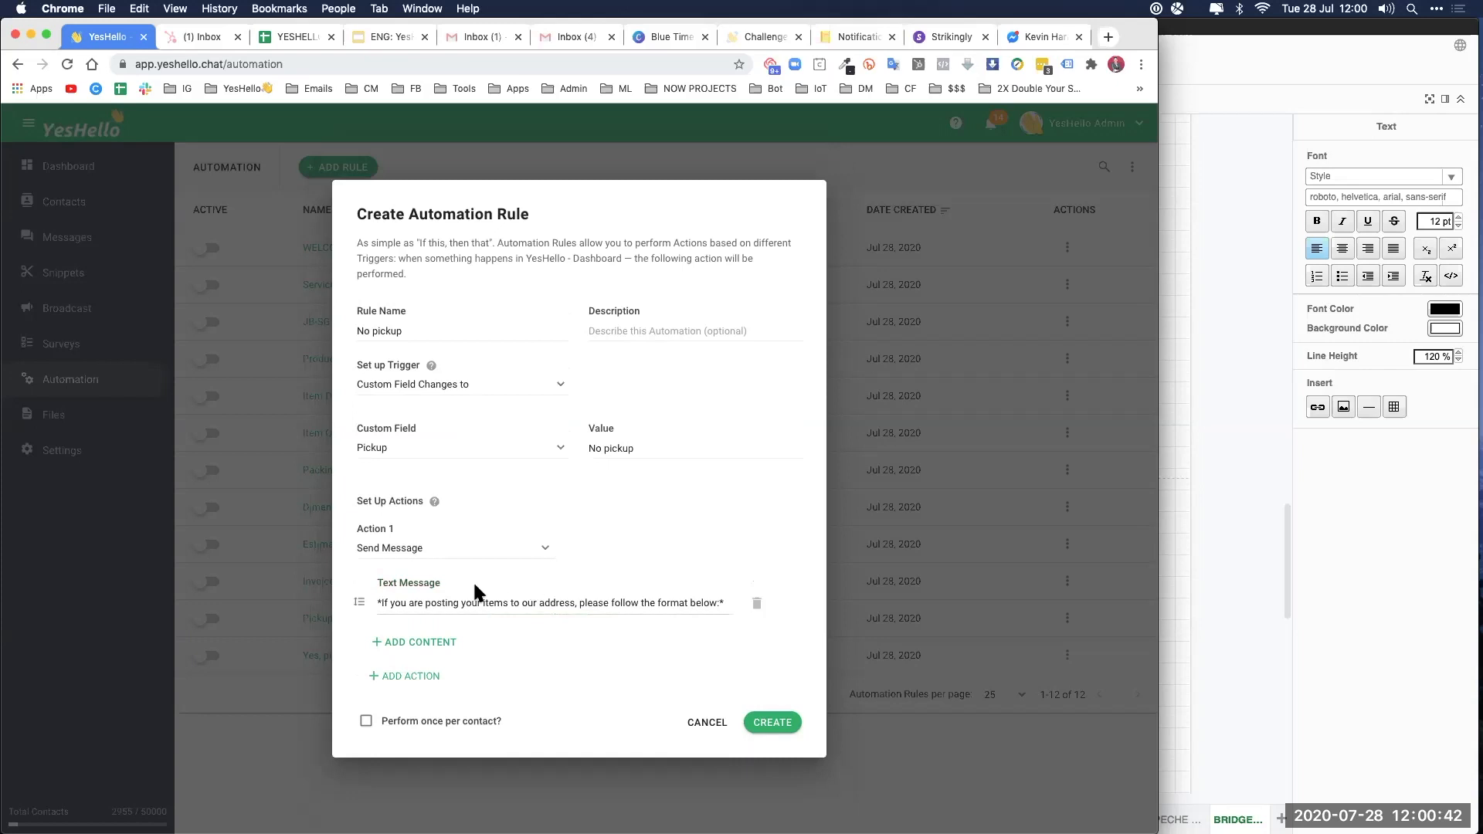
Step: Add a second text message containing the recipient name and postal address format copied from the draw.io No pickup branch
click(424, 643)
click(428, 652)
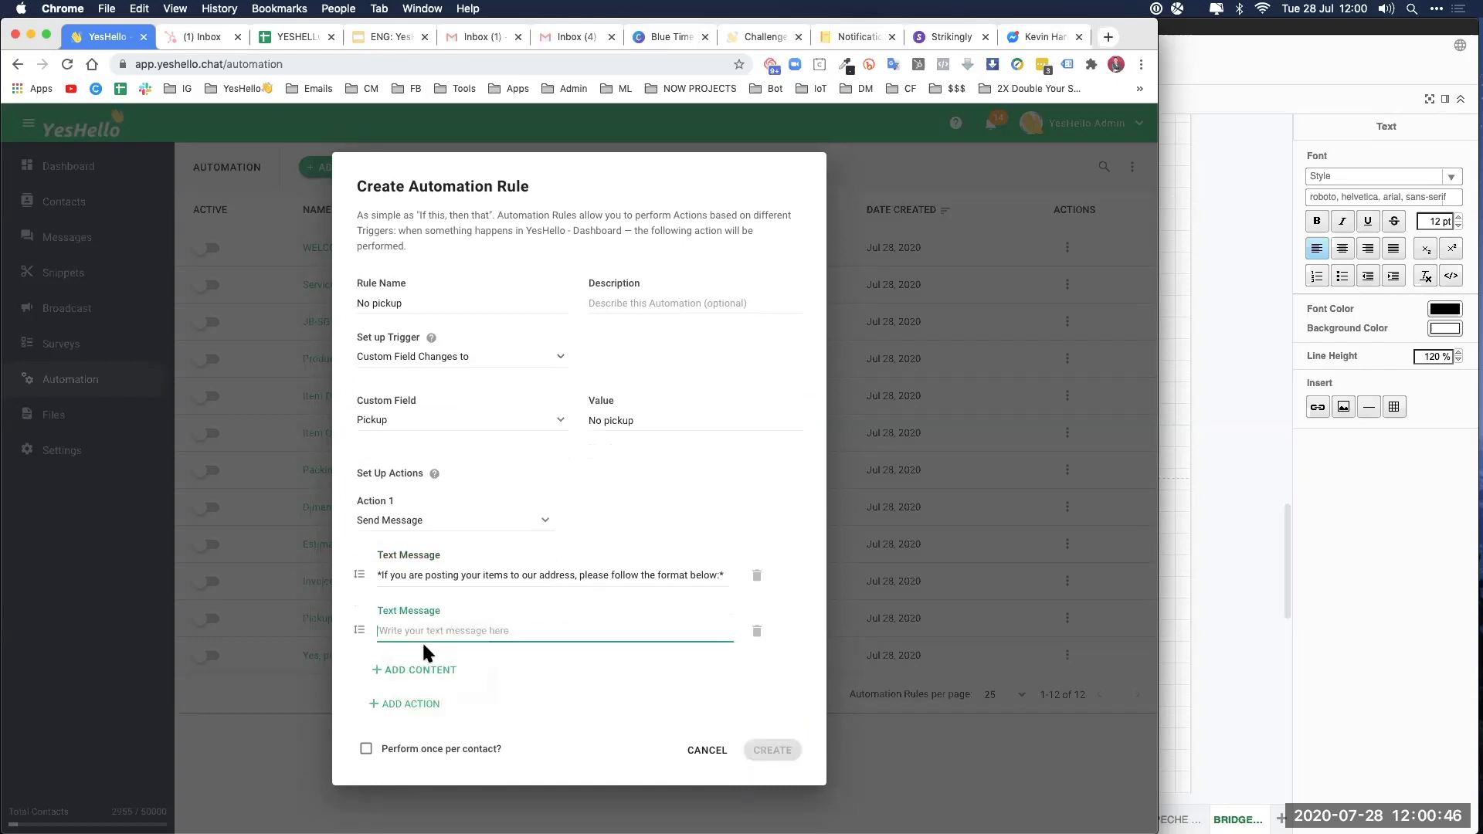
click(1254, 532)
triple_click(956, 616)
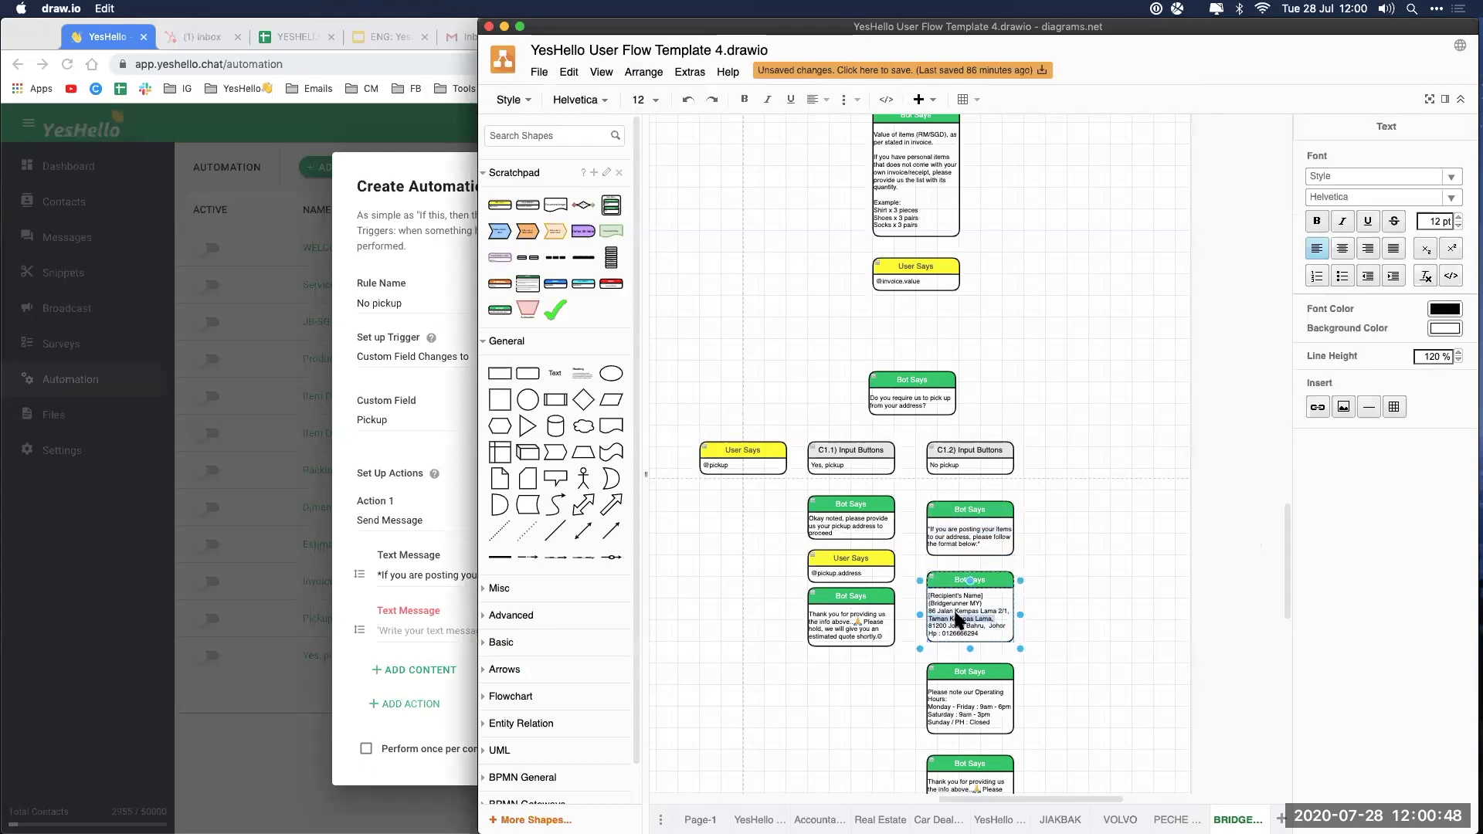
key(ctrl+a)
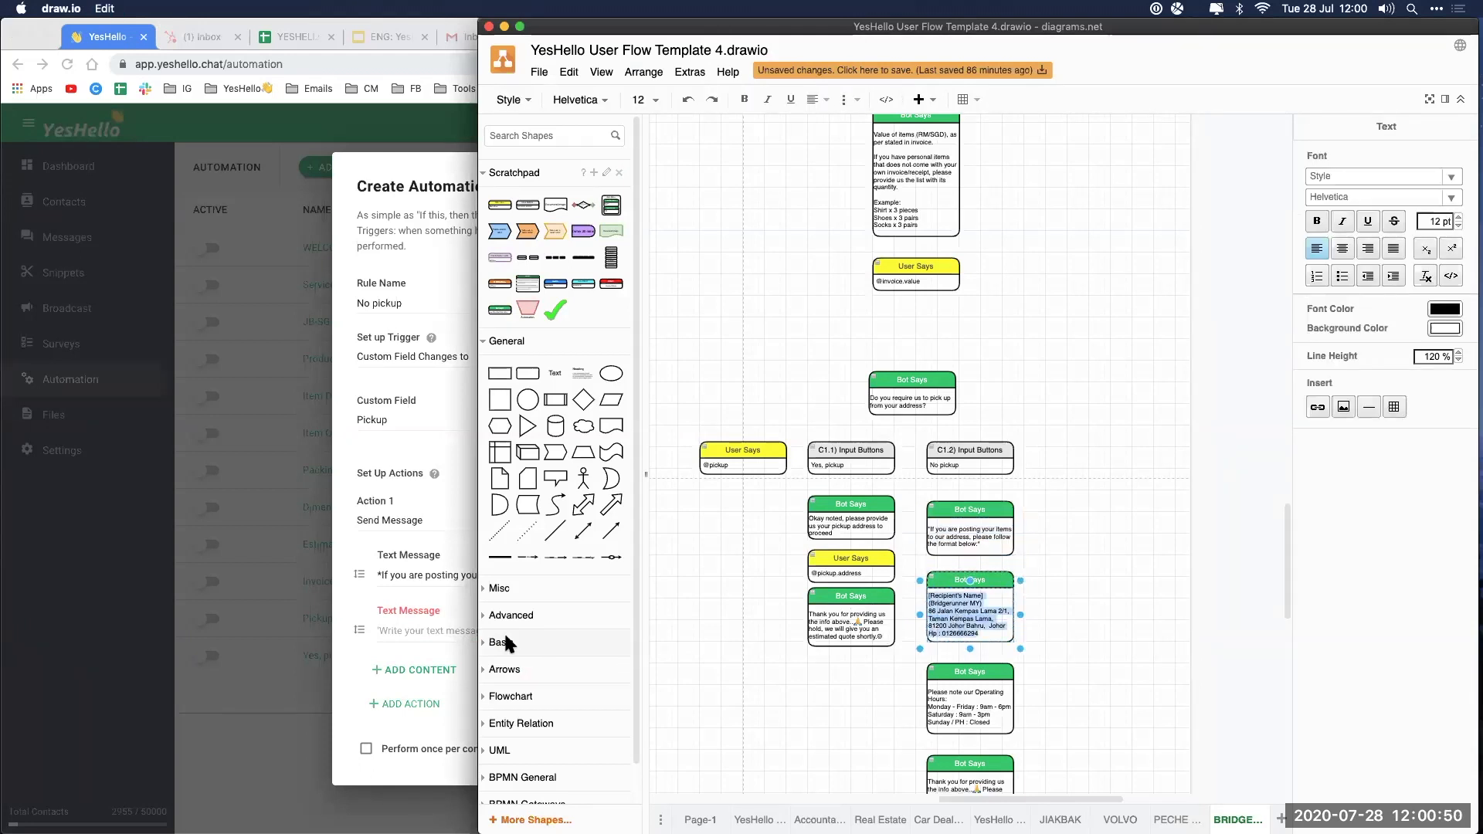
click(444, 630)
key(super+v)
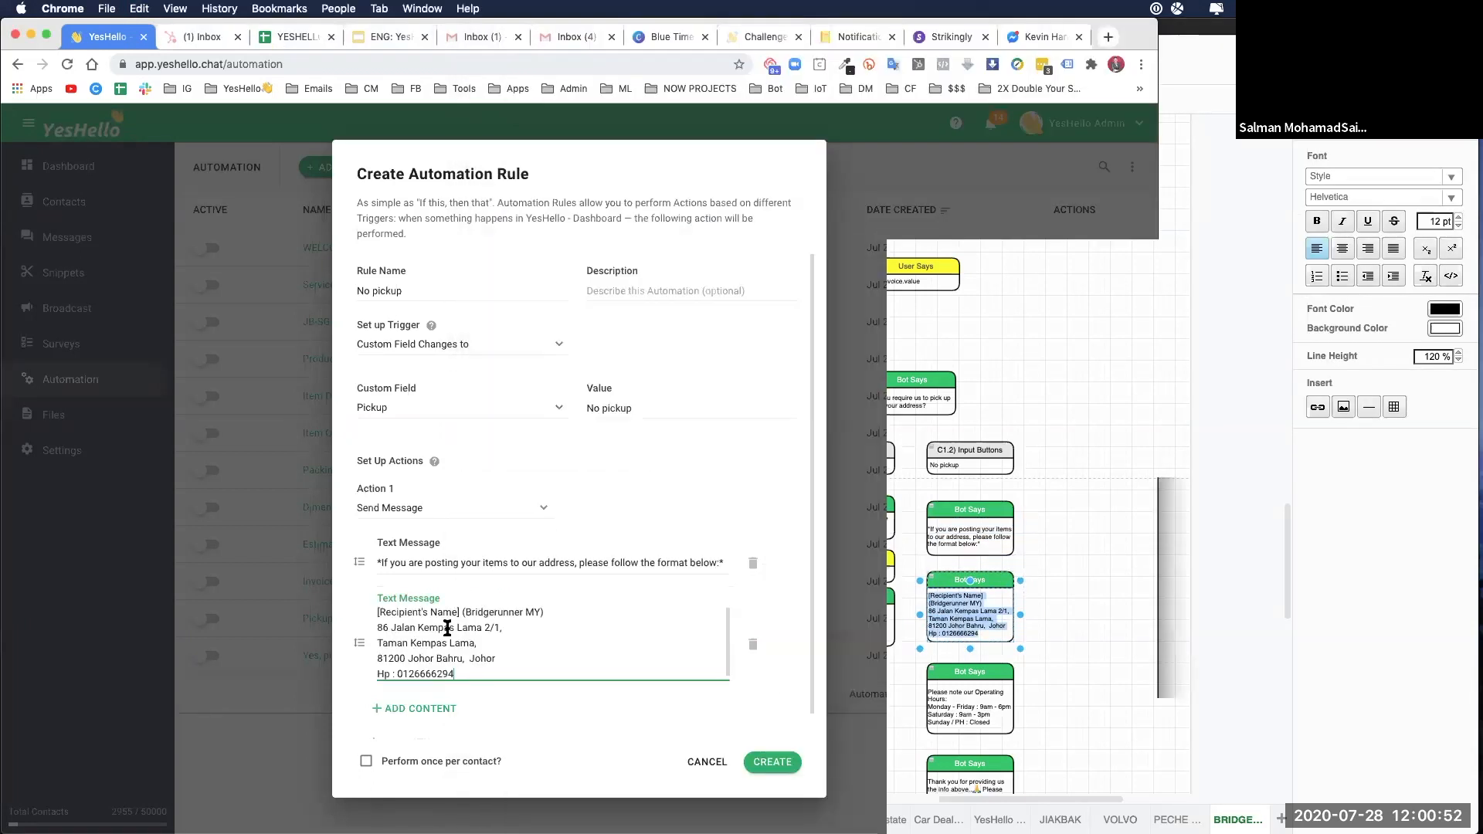
Step: Add a third text message containing the "Please note our Operating Hours" text copied from the draw.io No pickup branch
click(1046, 555)
scroll(1090, 610, down, 2)
click(978, 626)
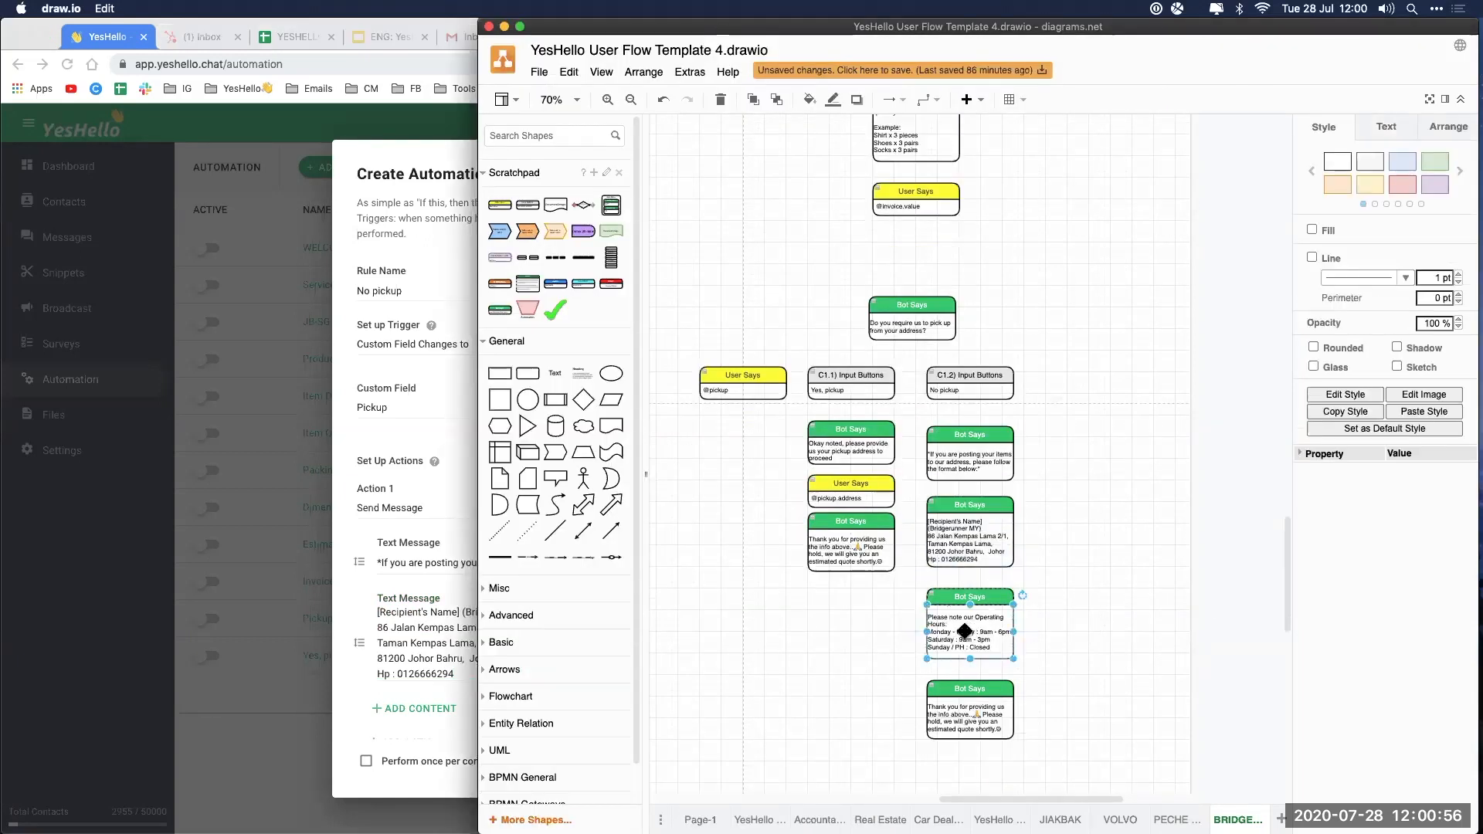
double_click(965, 635)
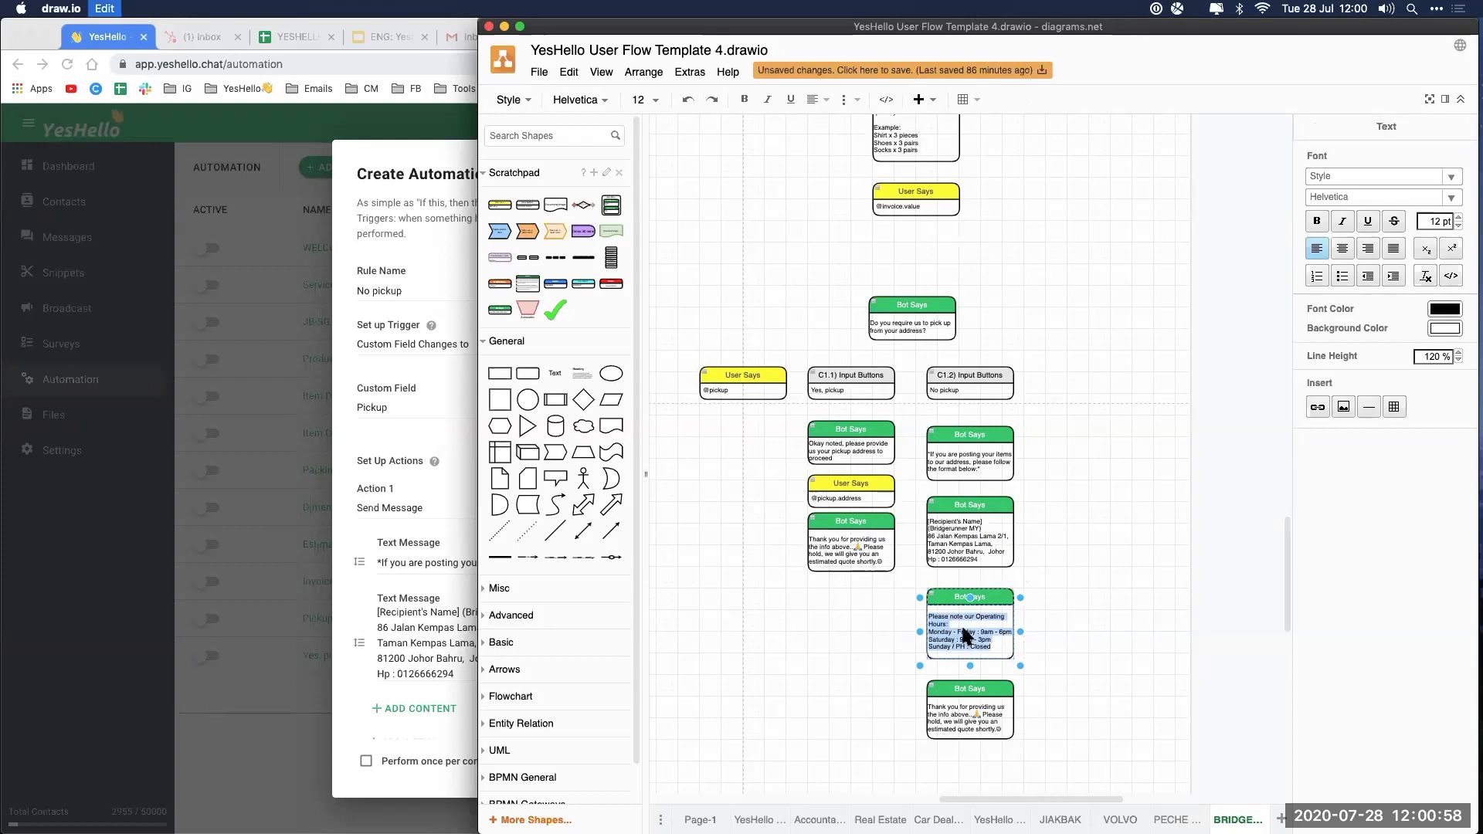
click(428, 632)
click(421, 709)
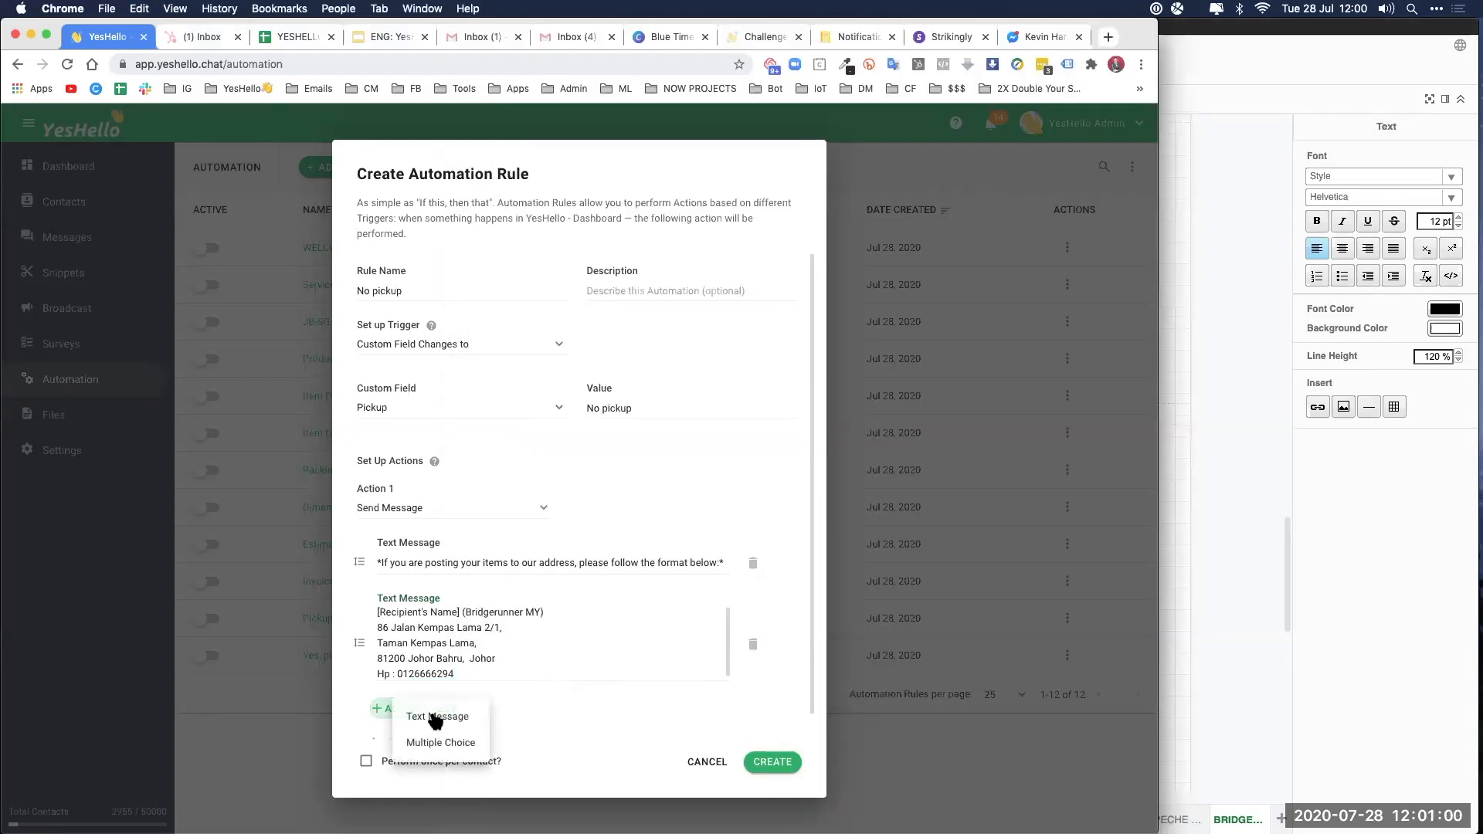
click(433, 716)
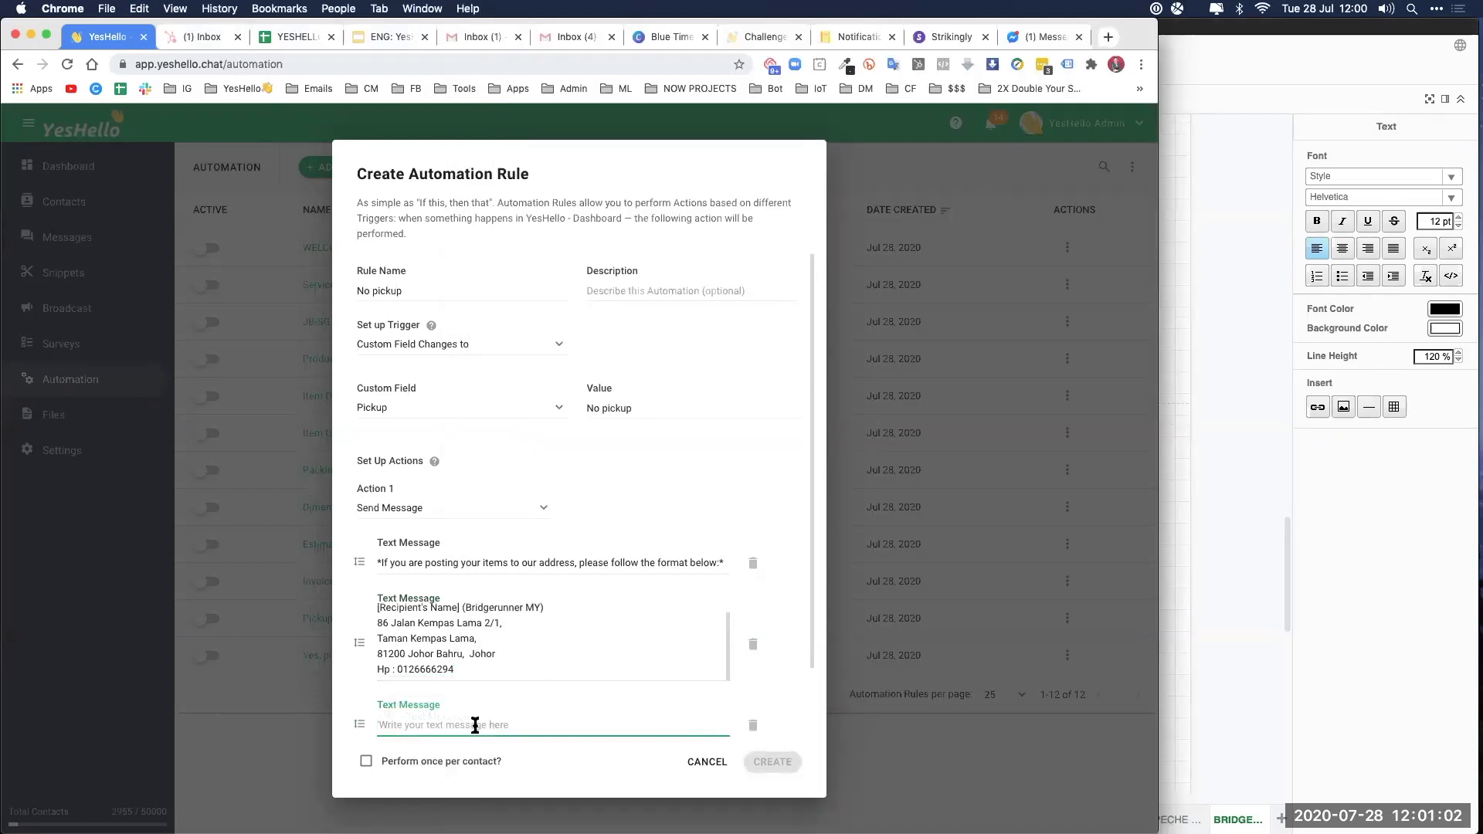
key(ctrl+v)
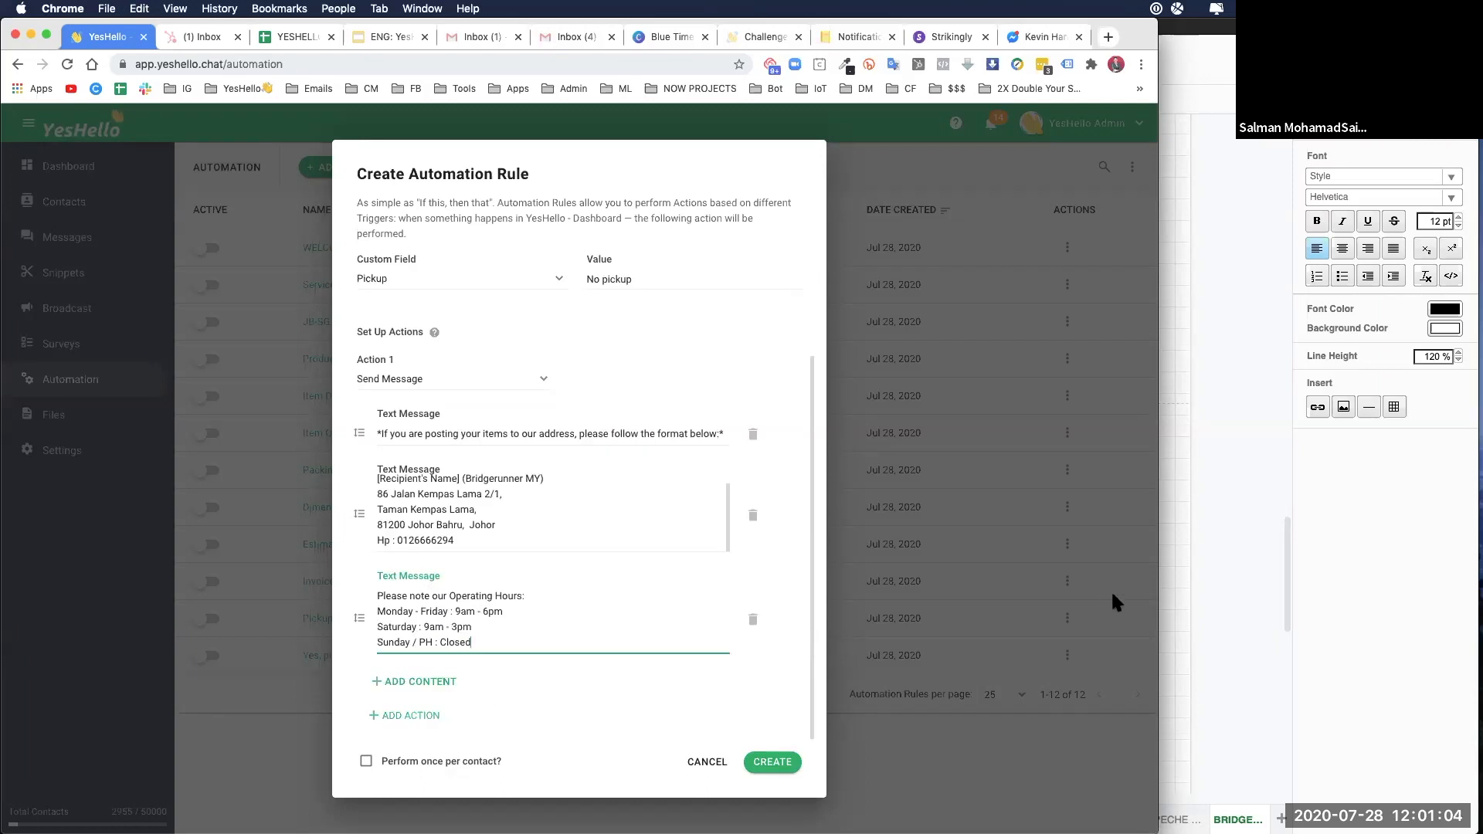
Step: Add a fourth text message with the "Thank you for providing us the info above" text from draw.io and create the rule
click(1233, 594)
click(1069, 694)
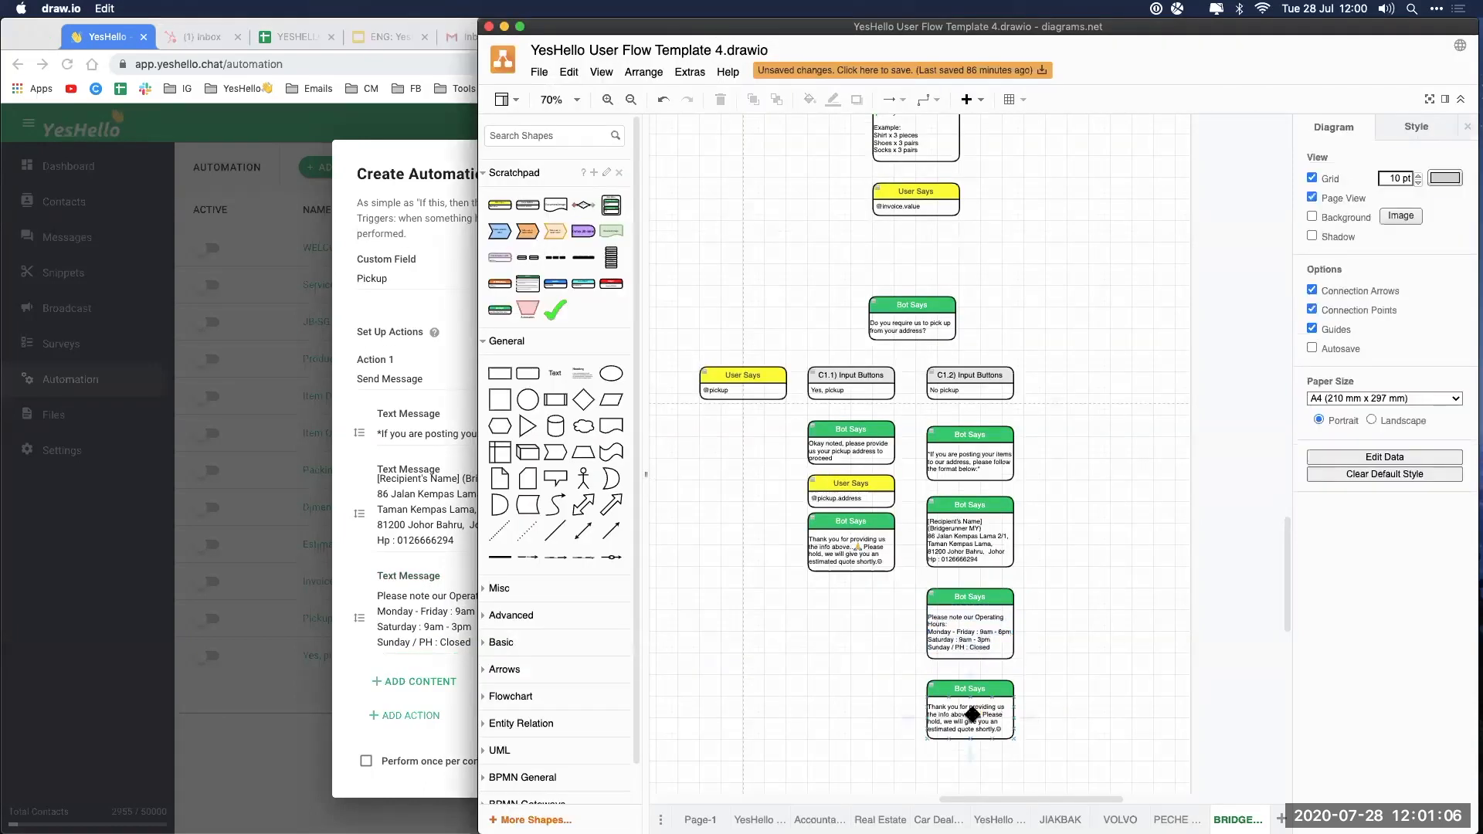
double_click(963, 718)
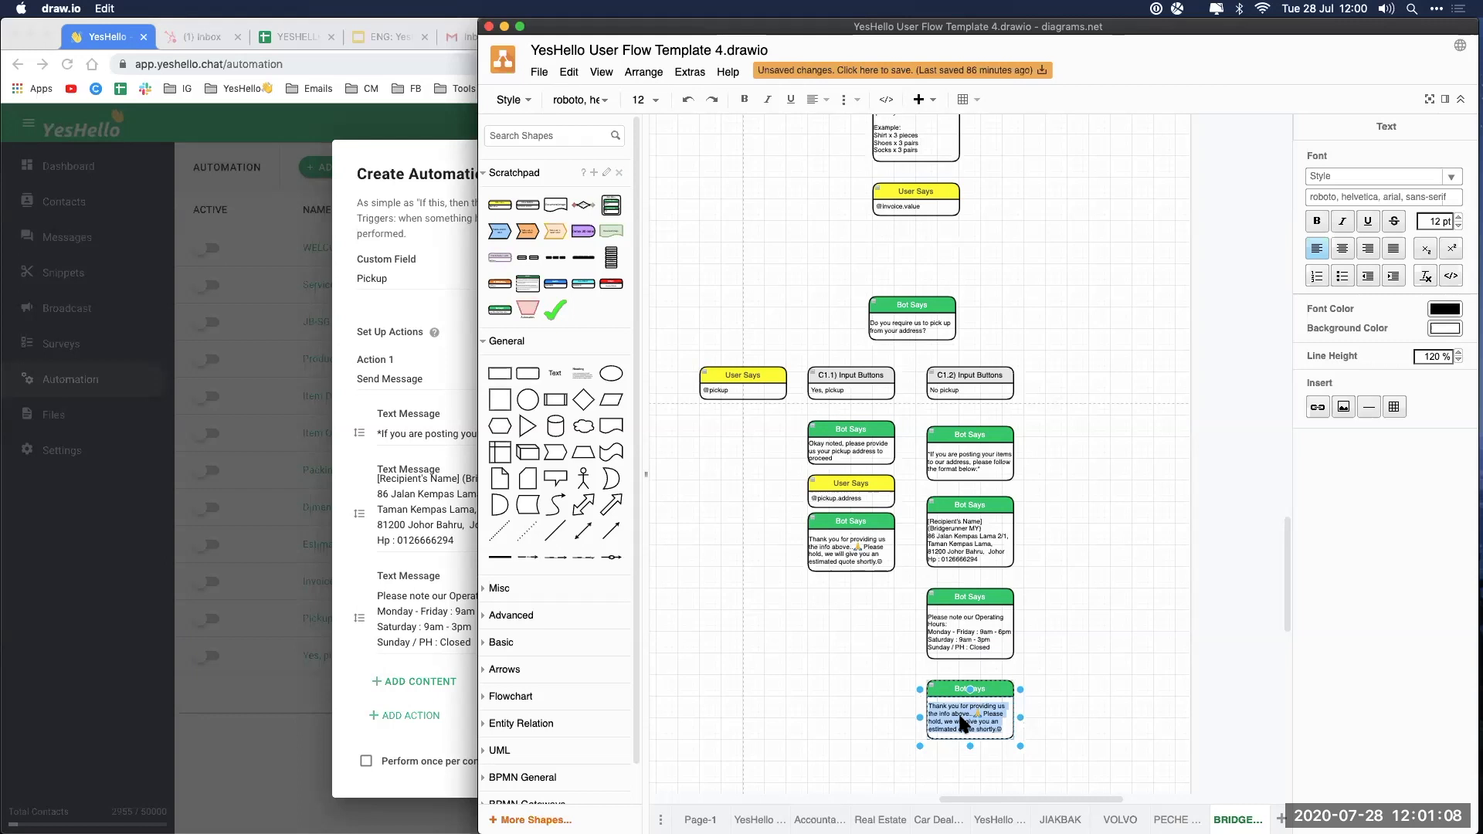
click(422, 683)
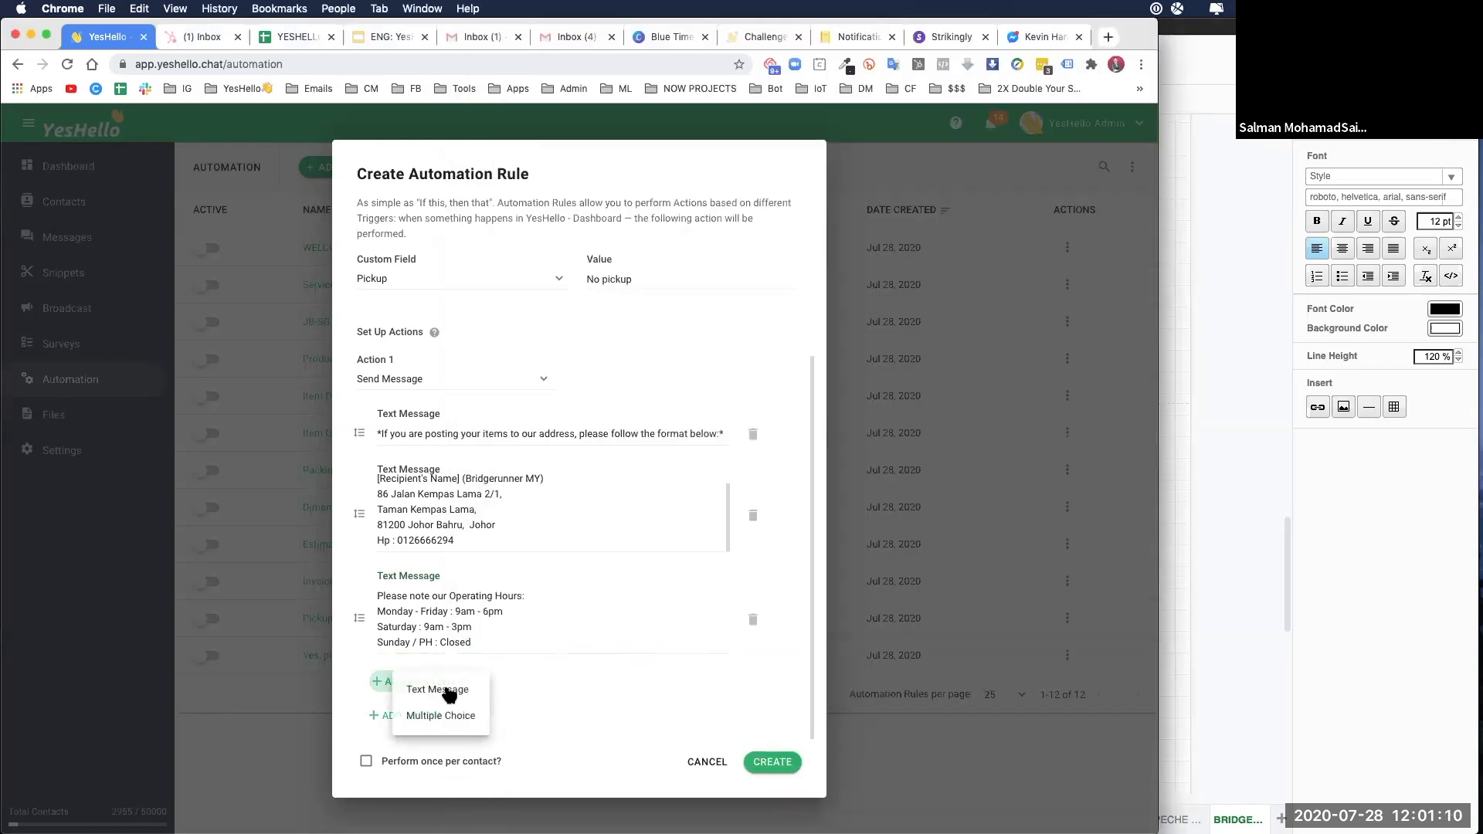
click(442, 690)
key(super+v)
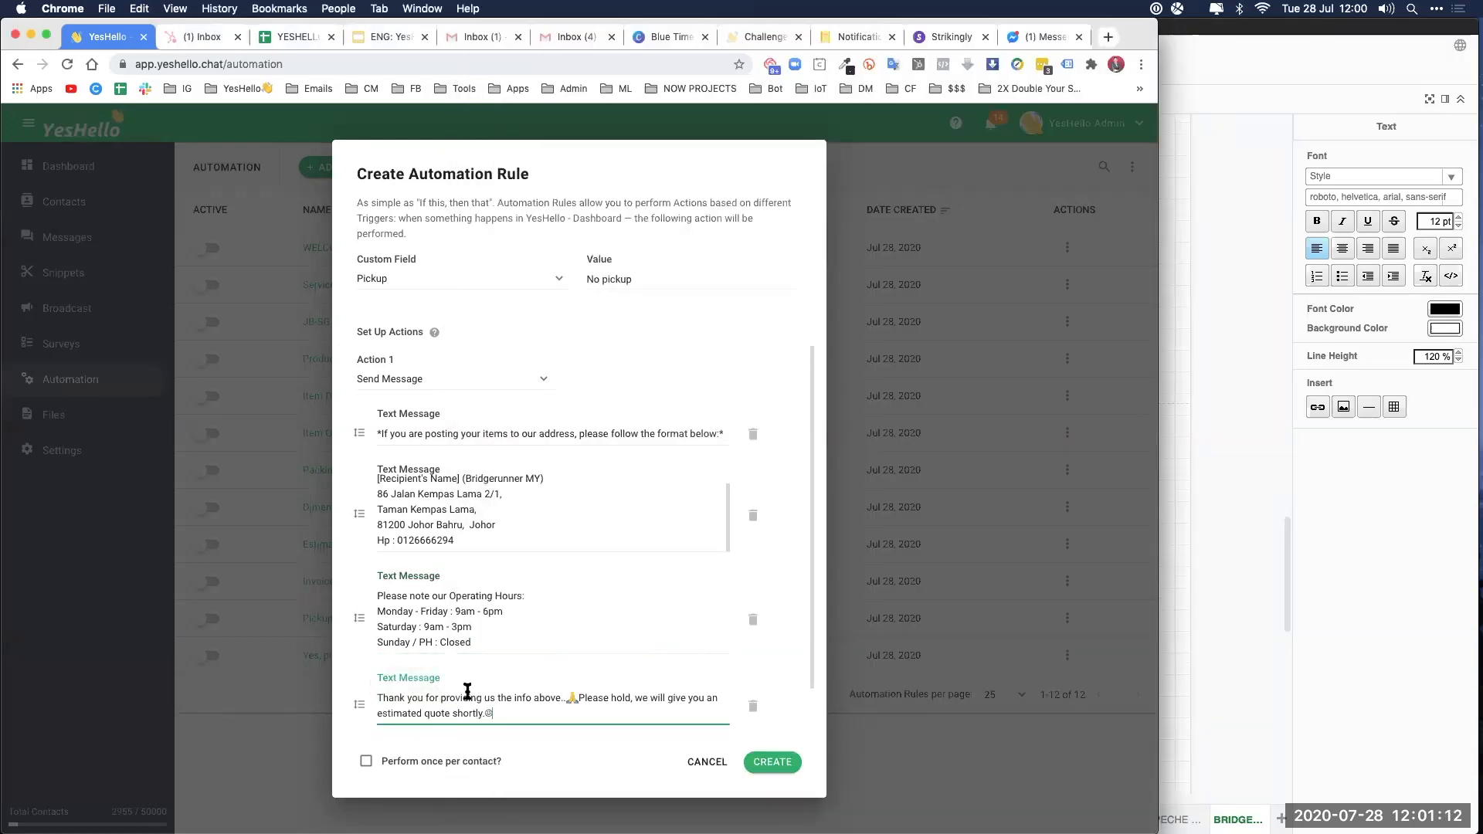
scroll(547, 616, down, 2)
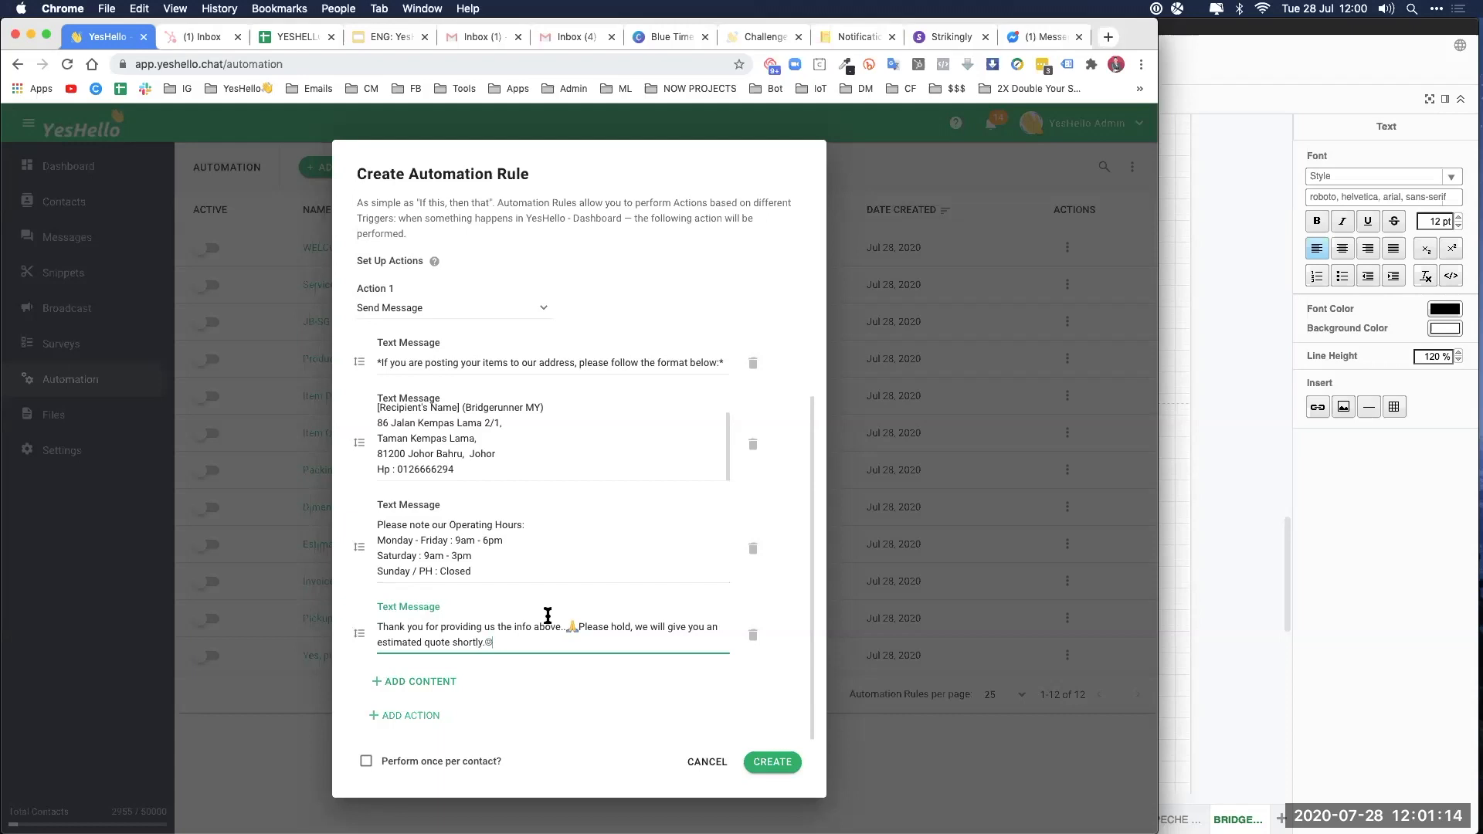
click(770, 761)
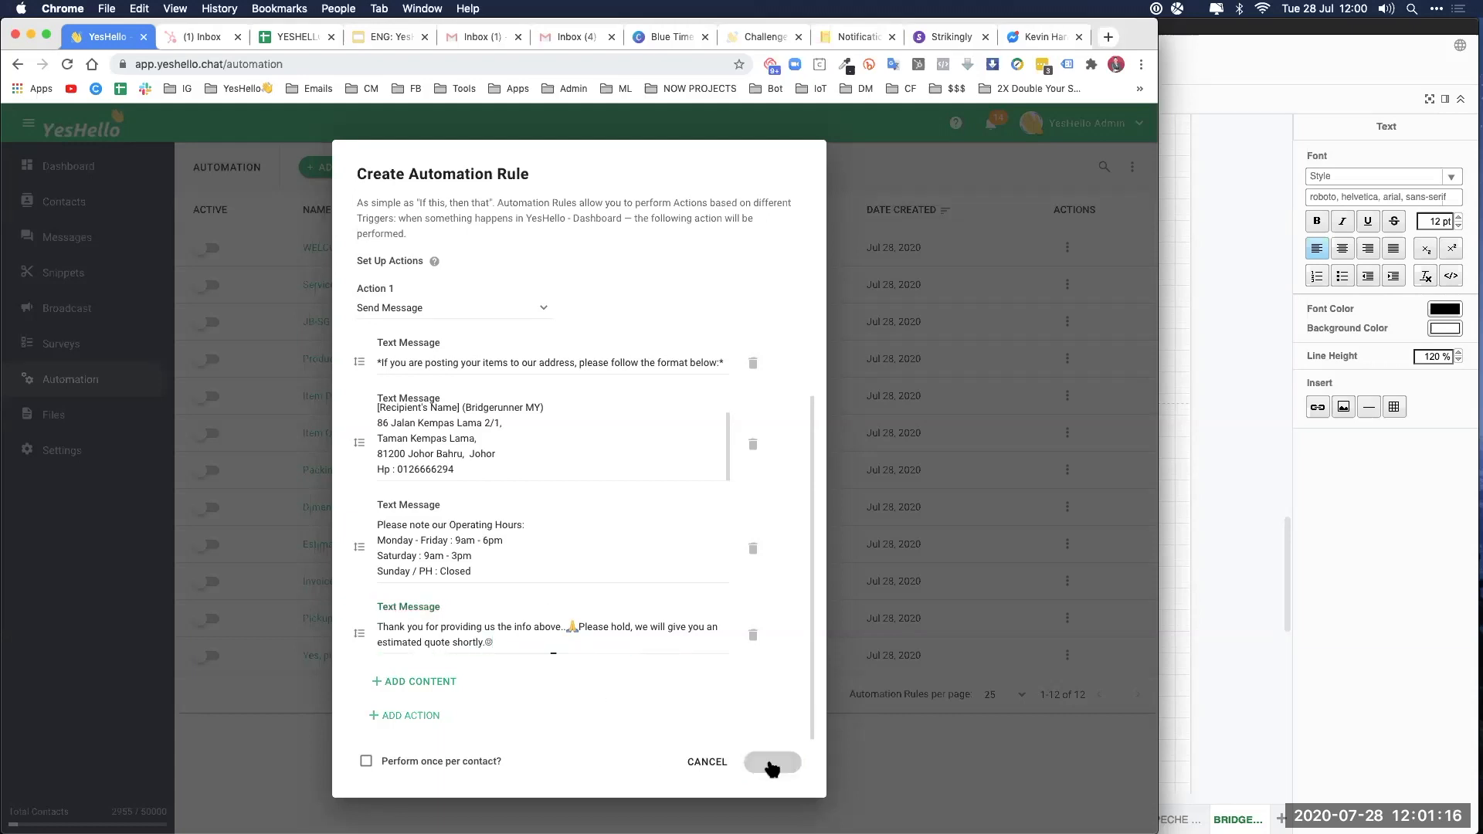
Step: Check the end of the draw.io No pickup branch and deactivate the No pickup automation rule in YesHello
key(super+Tab)
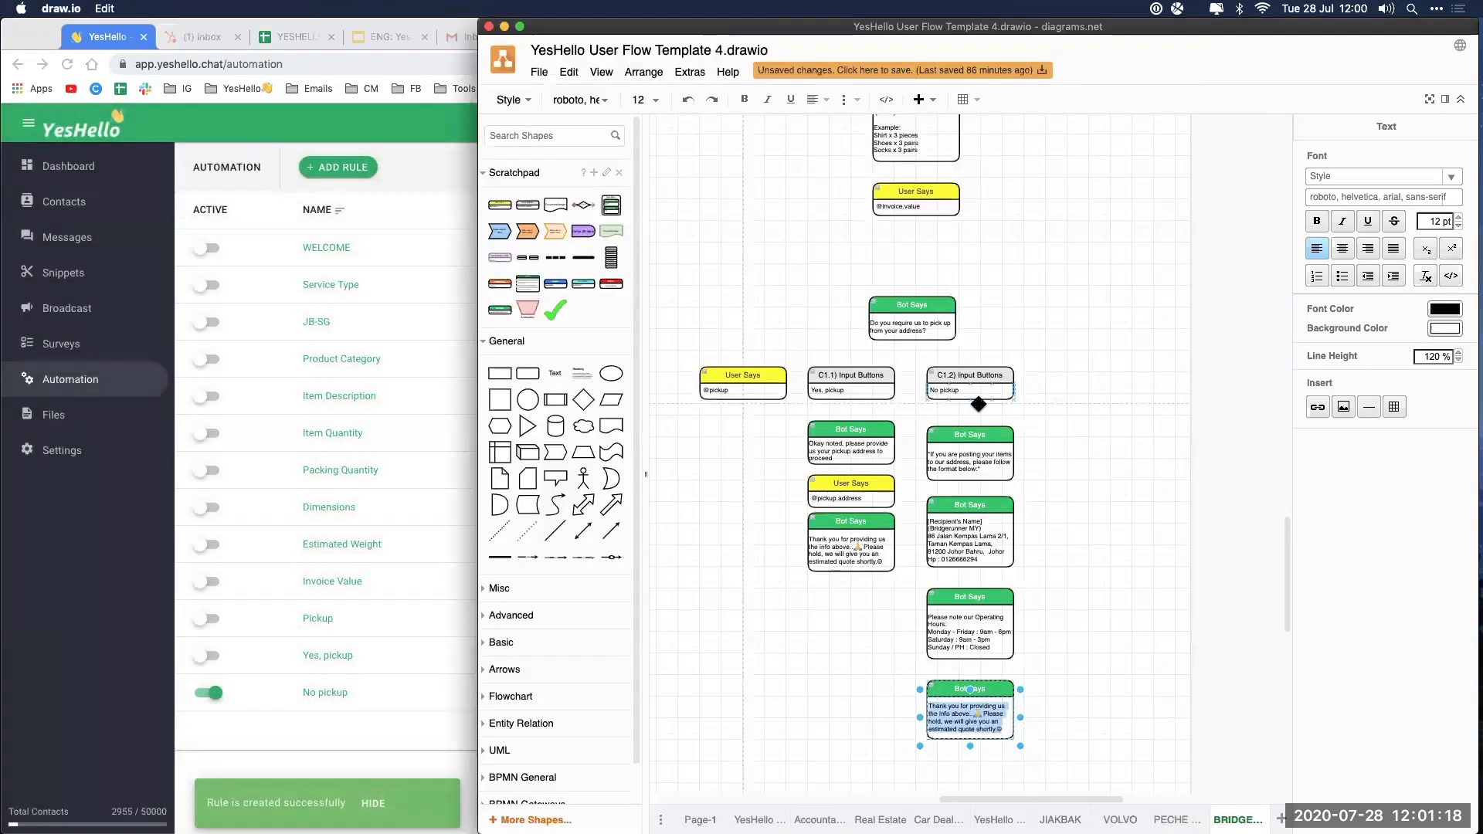
click(1100, 614)
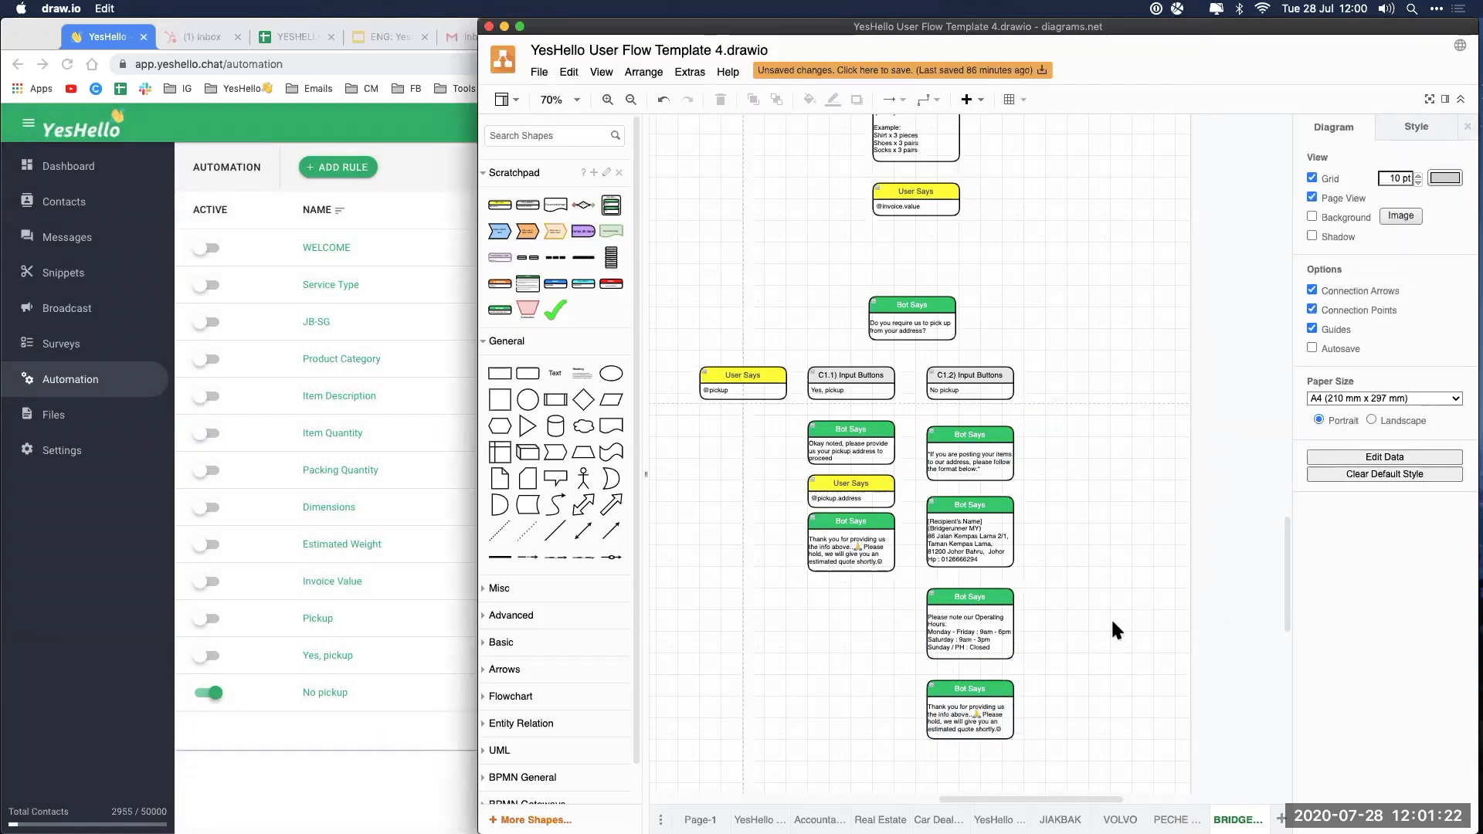
click(217, 766)
click(204, 693)
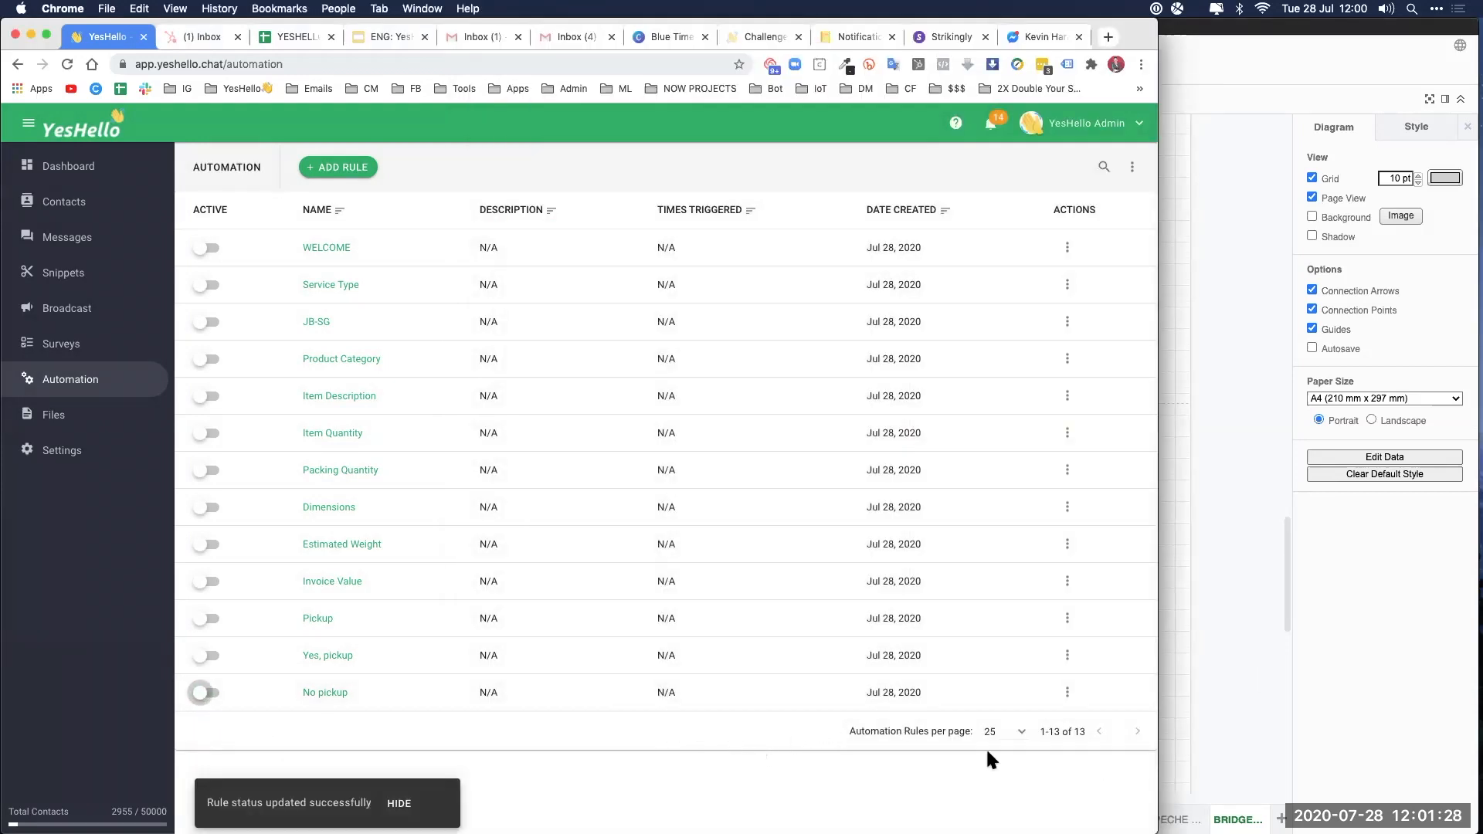
click(1222, 652)
scroll(1014, 600, up, 5)
scroll(1014, 600, up, 10)
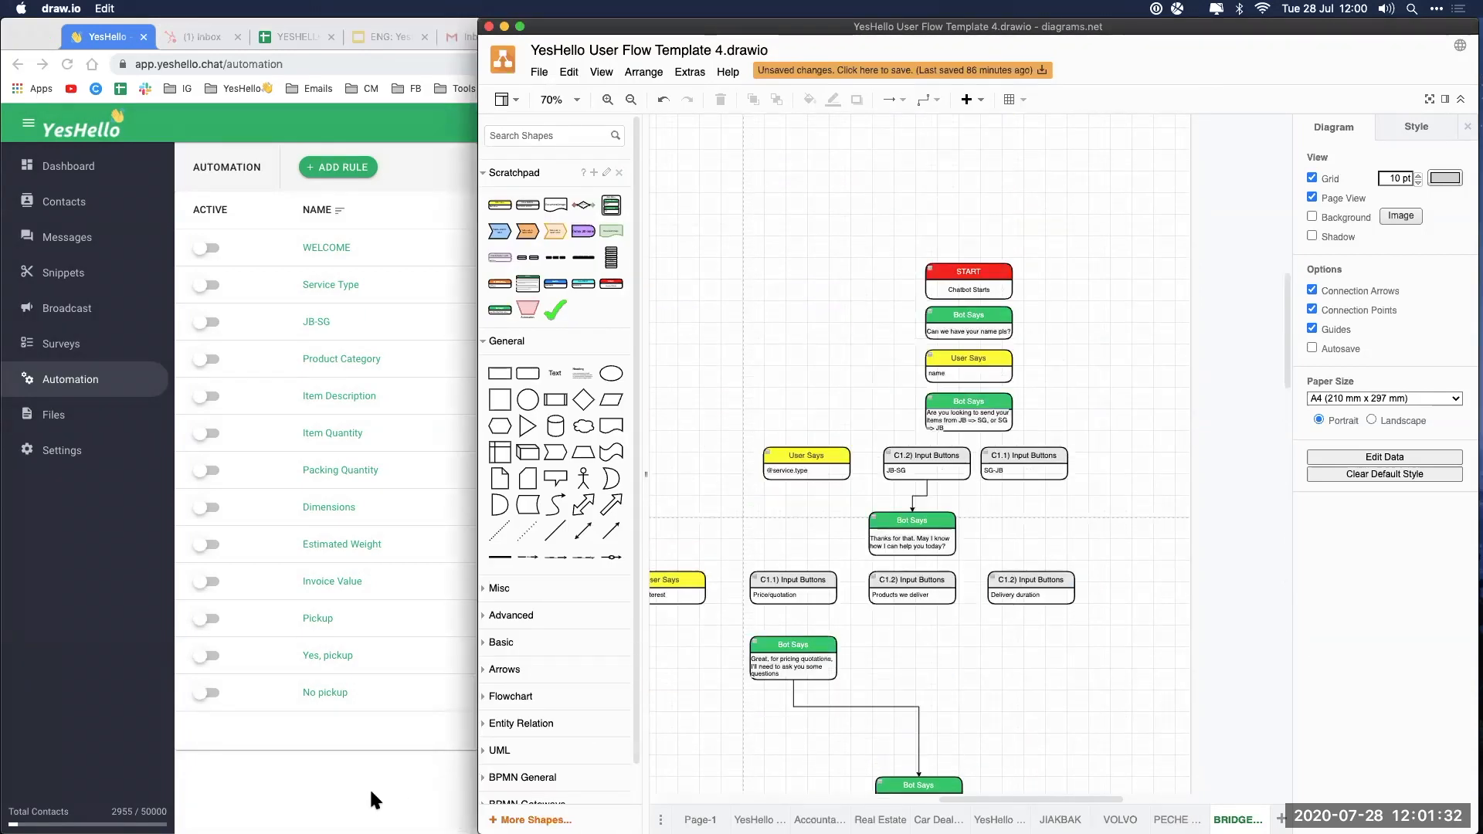
click(369, 787)
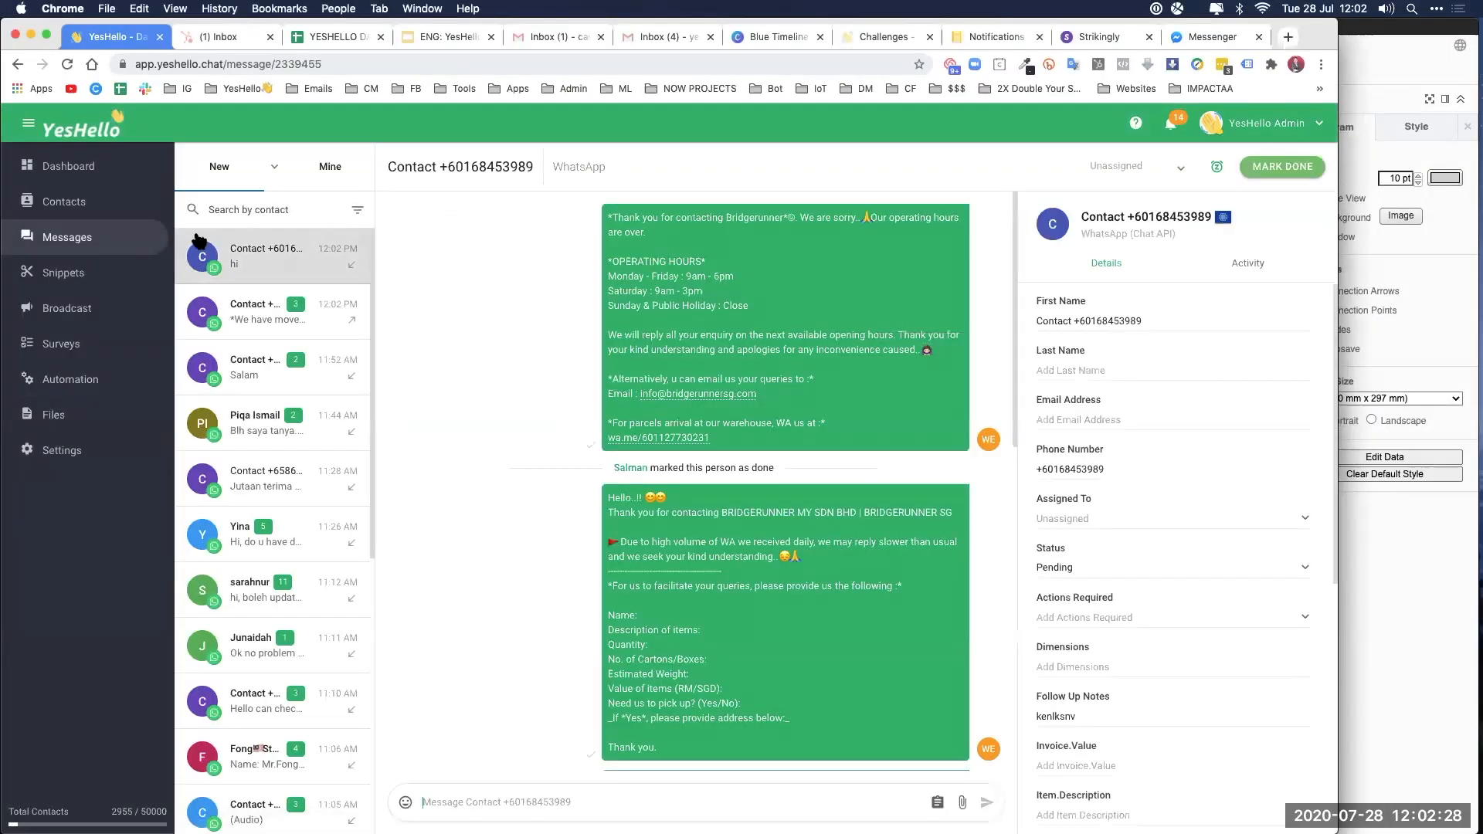
Step: Open the YesHello contacts list and search it for a contact by name
click(65, 202)
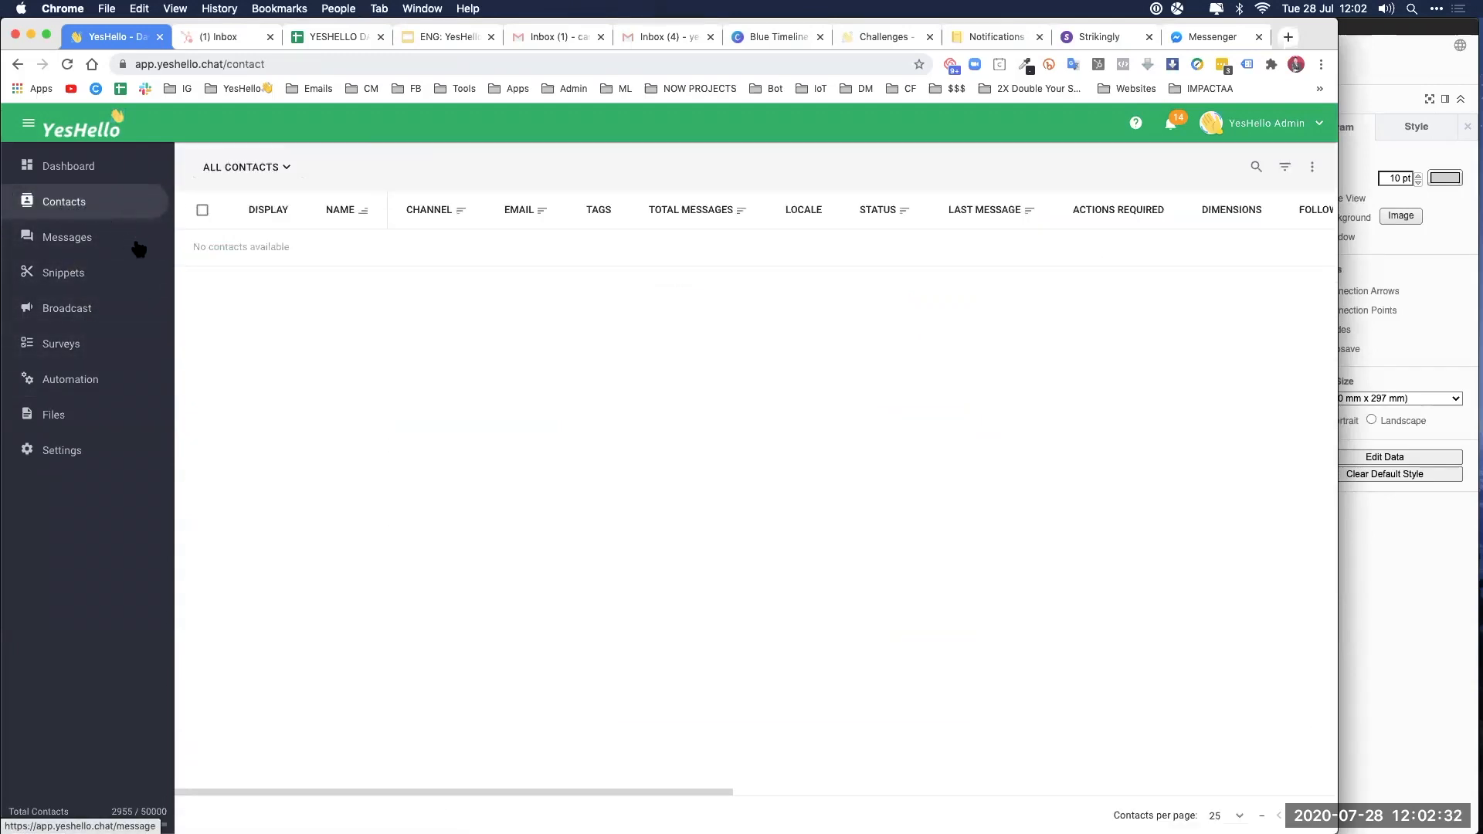
click(1259, 167)
text(cafrli)
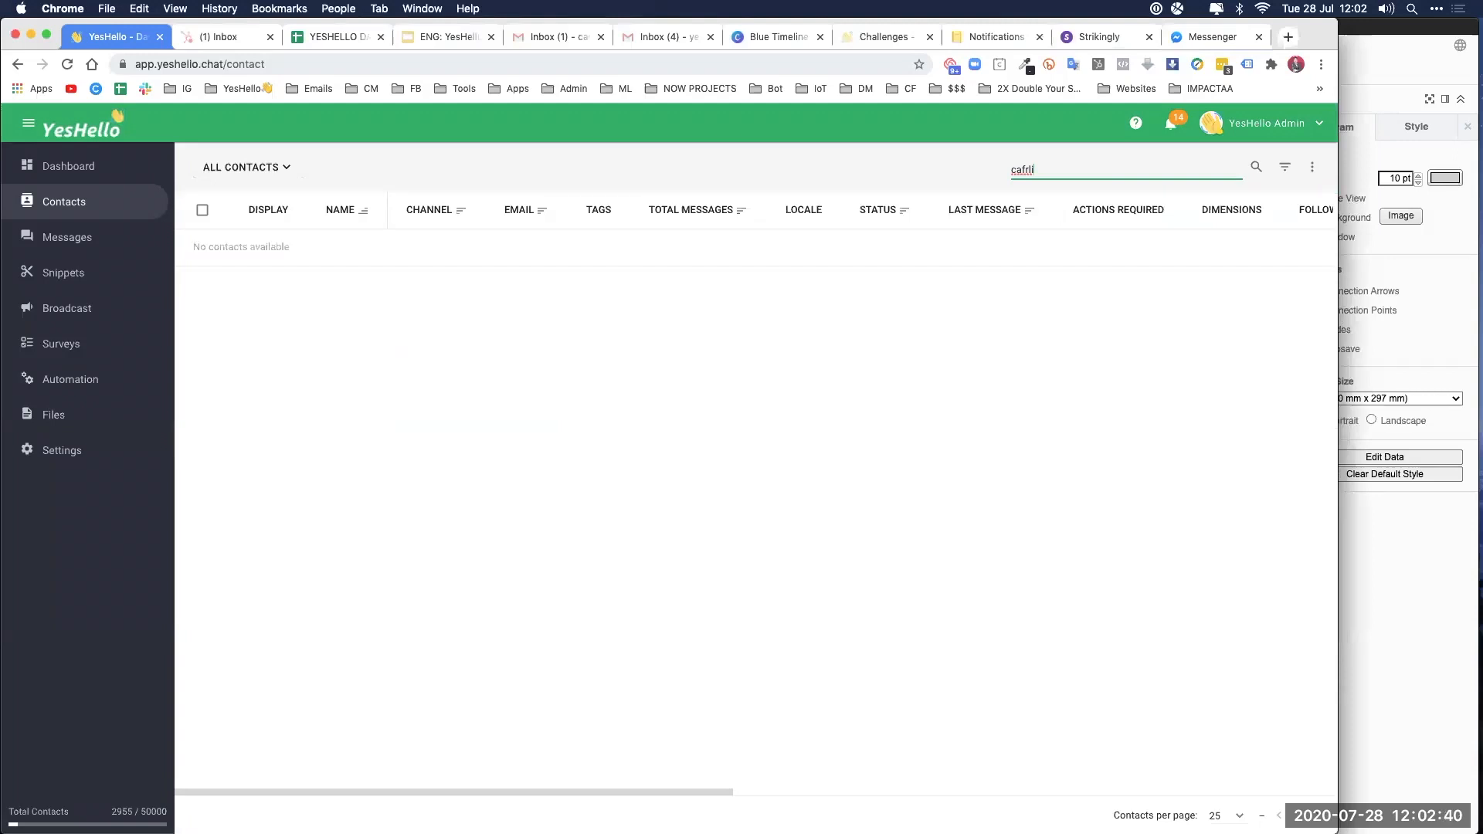
key(BackSpace)
key(BackSpace)
key(BackSpace)
key(BackSpace)
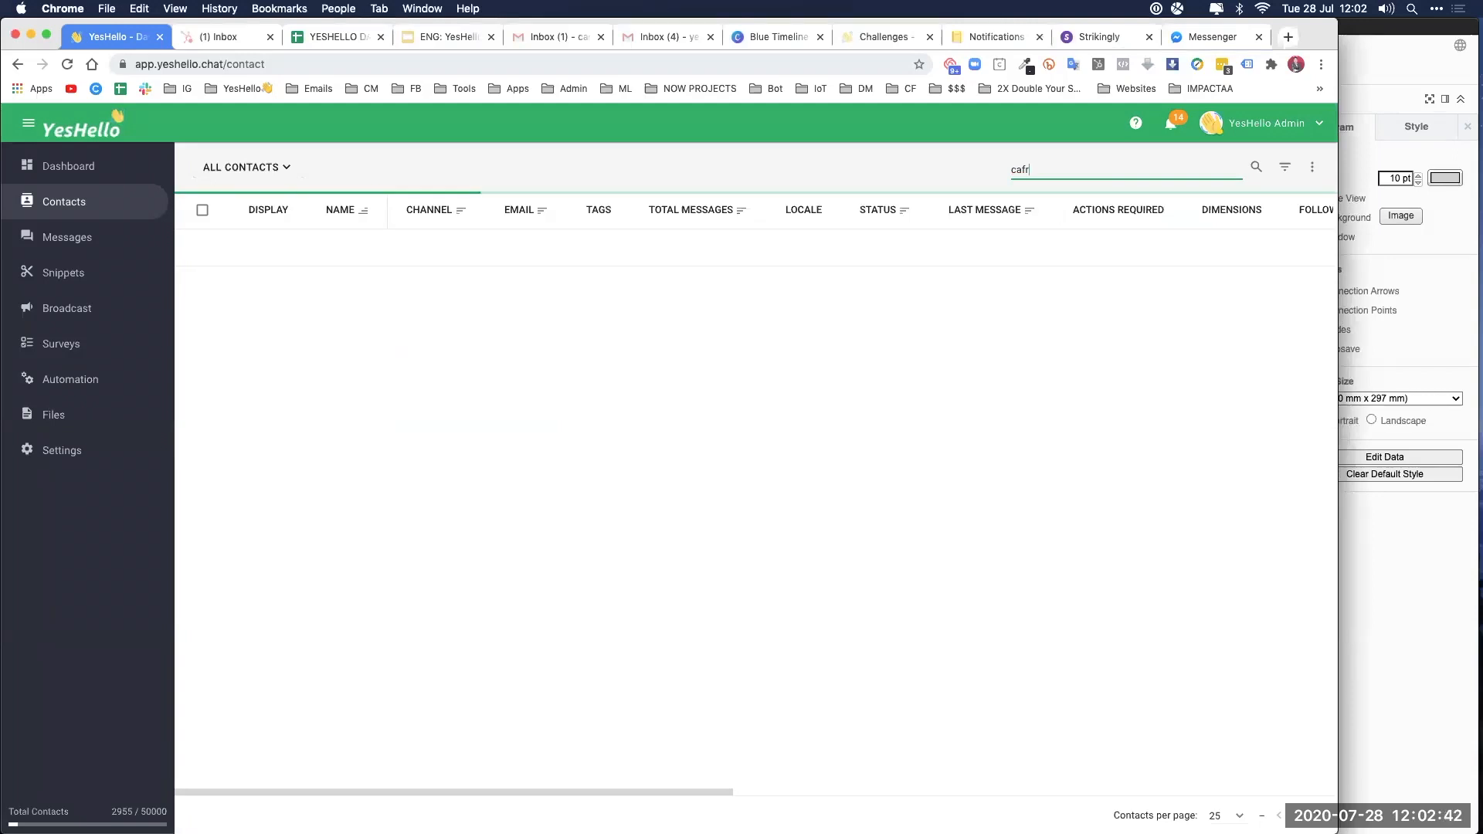
text(rliff)
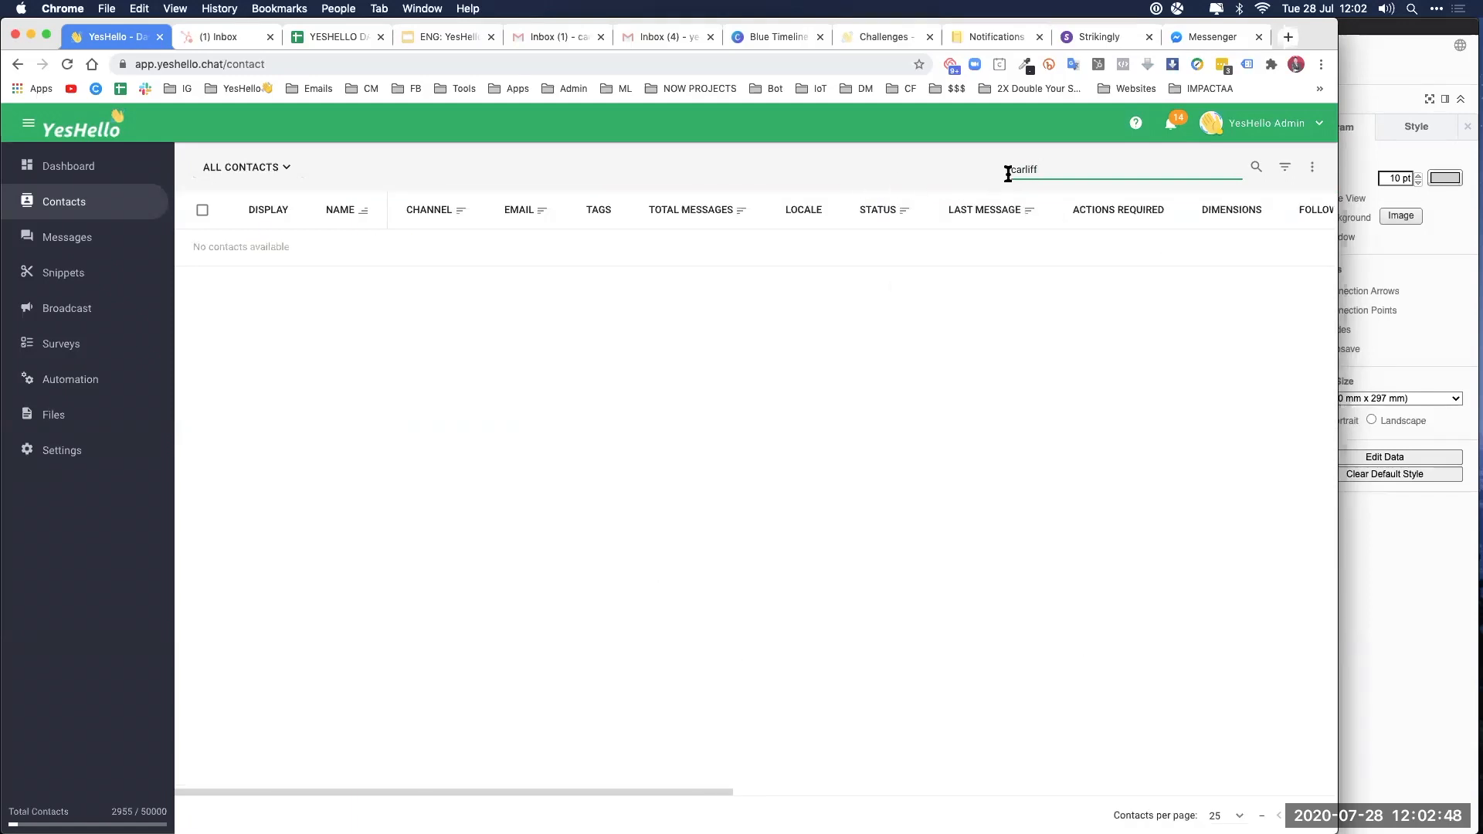
Step: Show all conversations in YesHello Messages and open the WhatsApp conversation whose latest message is "hi"
click(916, 167)
click(1042, 172)
click(77, 241)
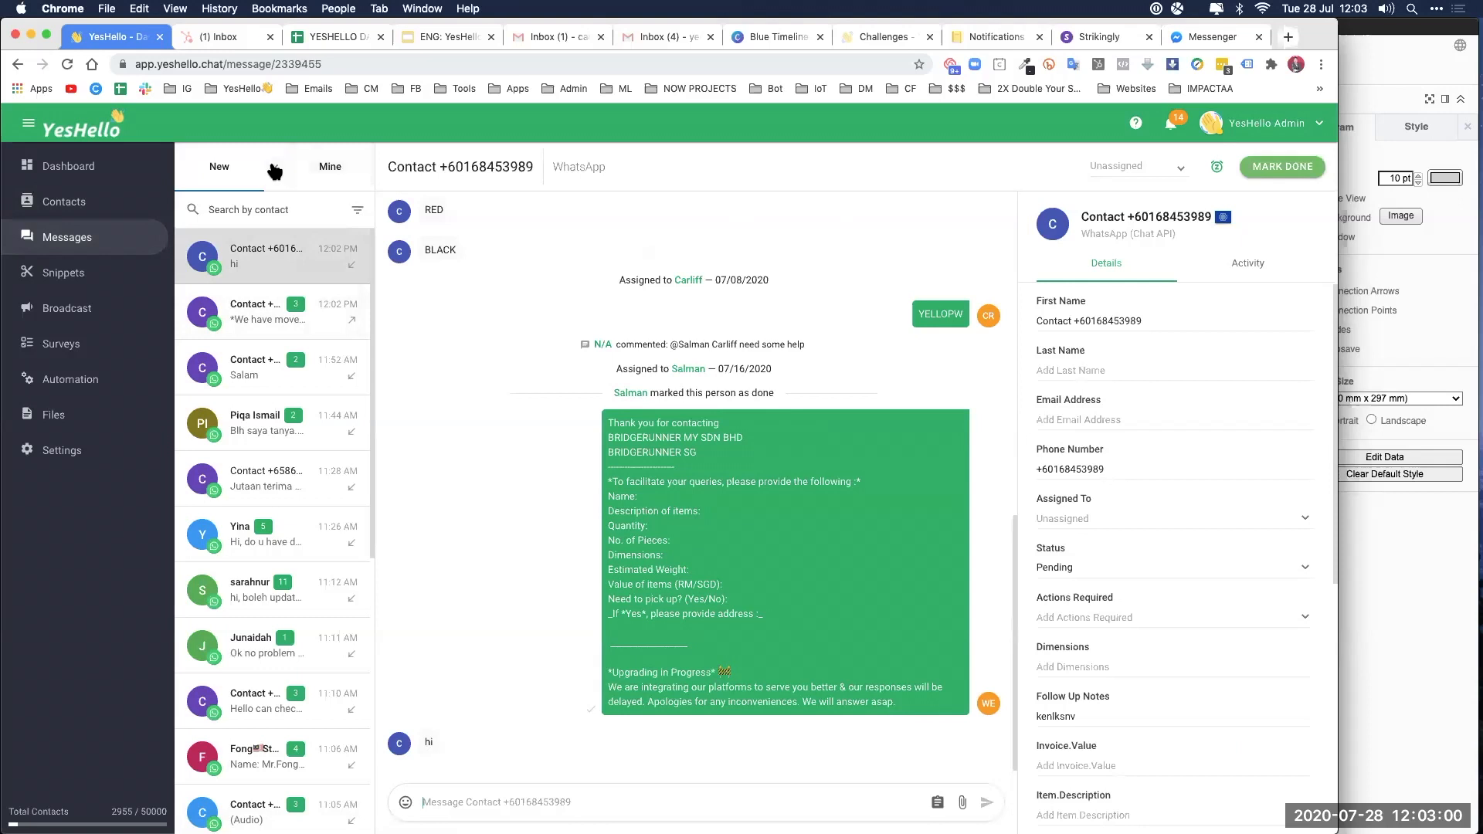
click(274, 190)
click(295, 241)
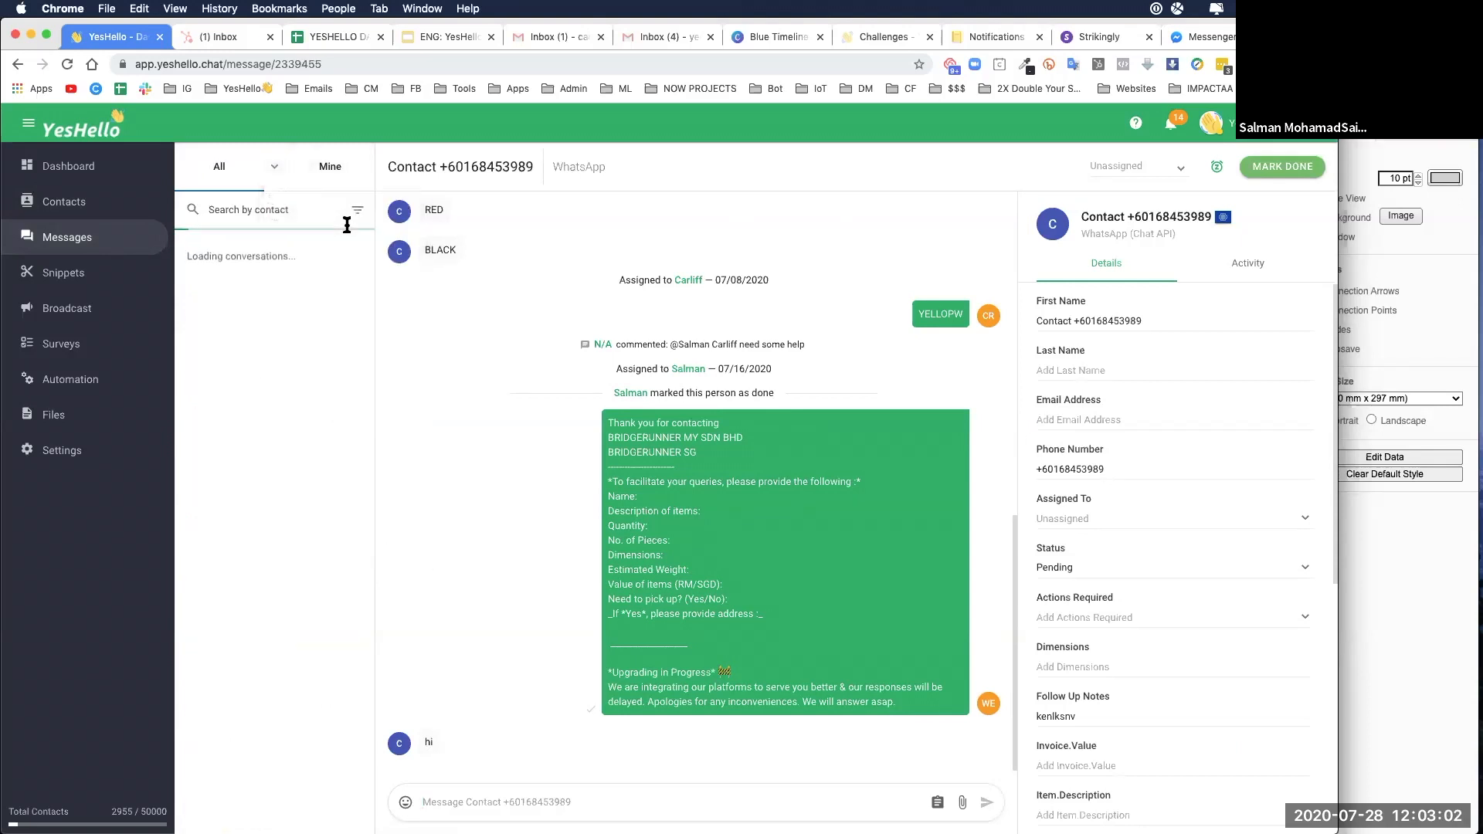
click(272, 265)
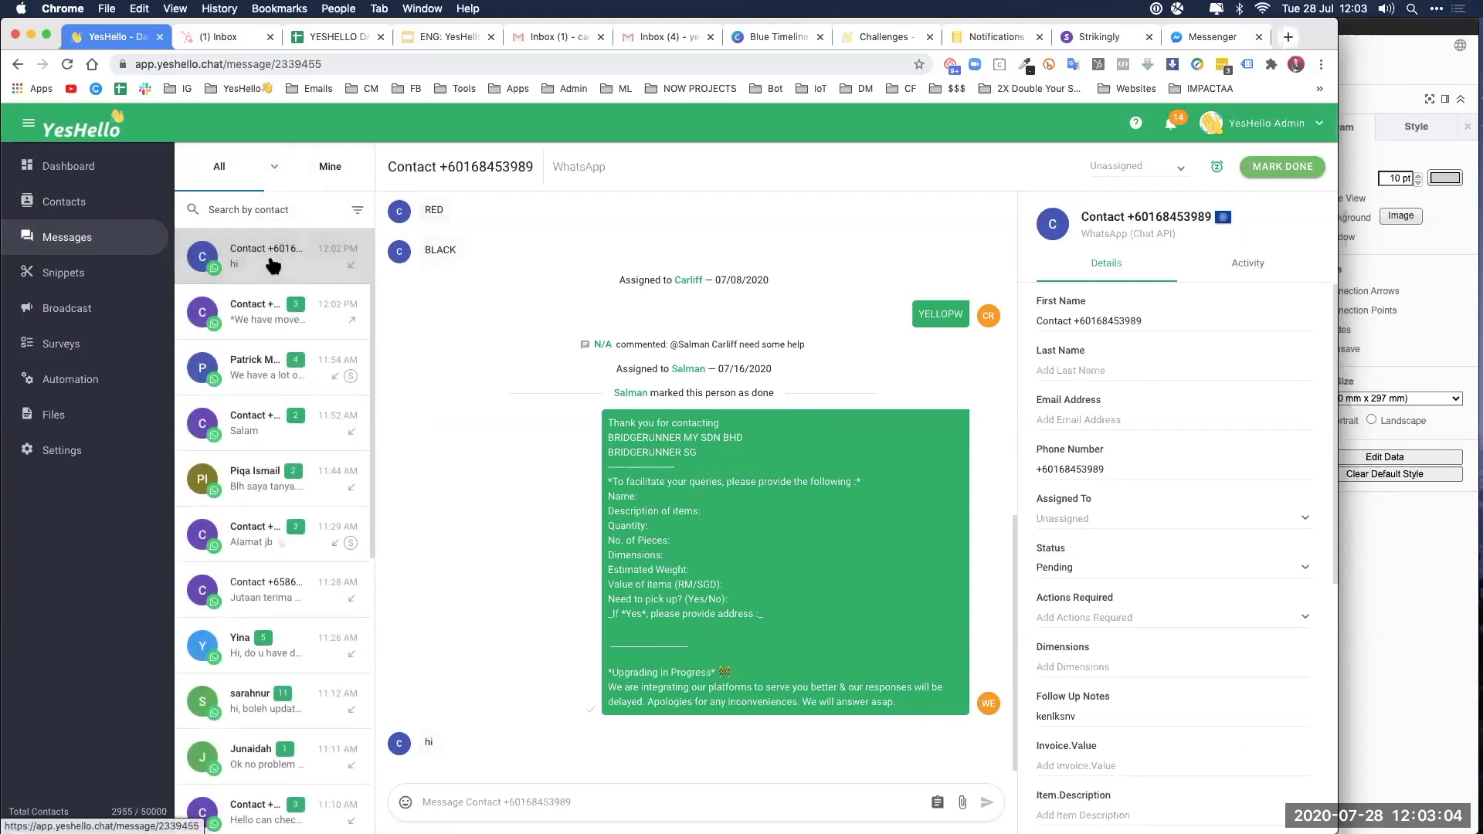
Step: Replace the conversation contact's first name with the contact's real first name
triple_click(1091, 320)
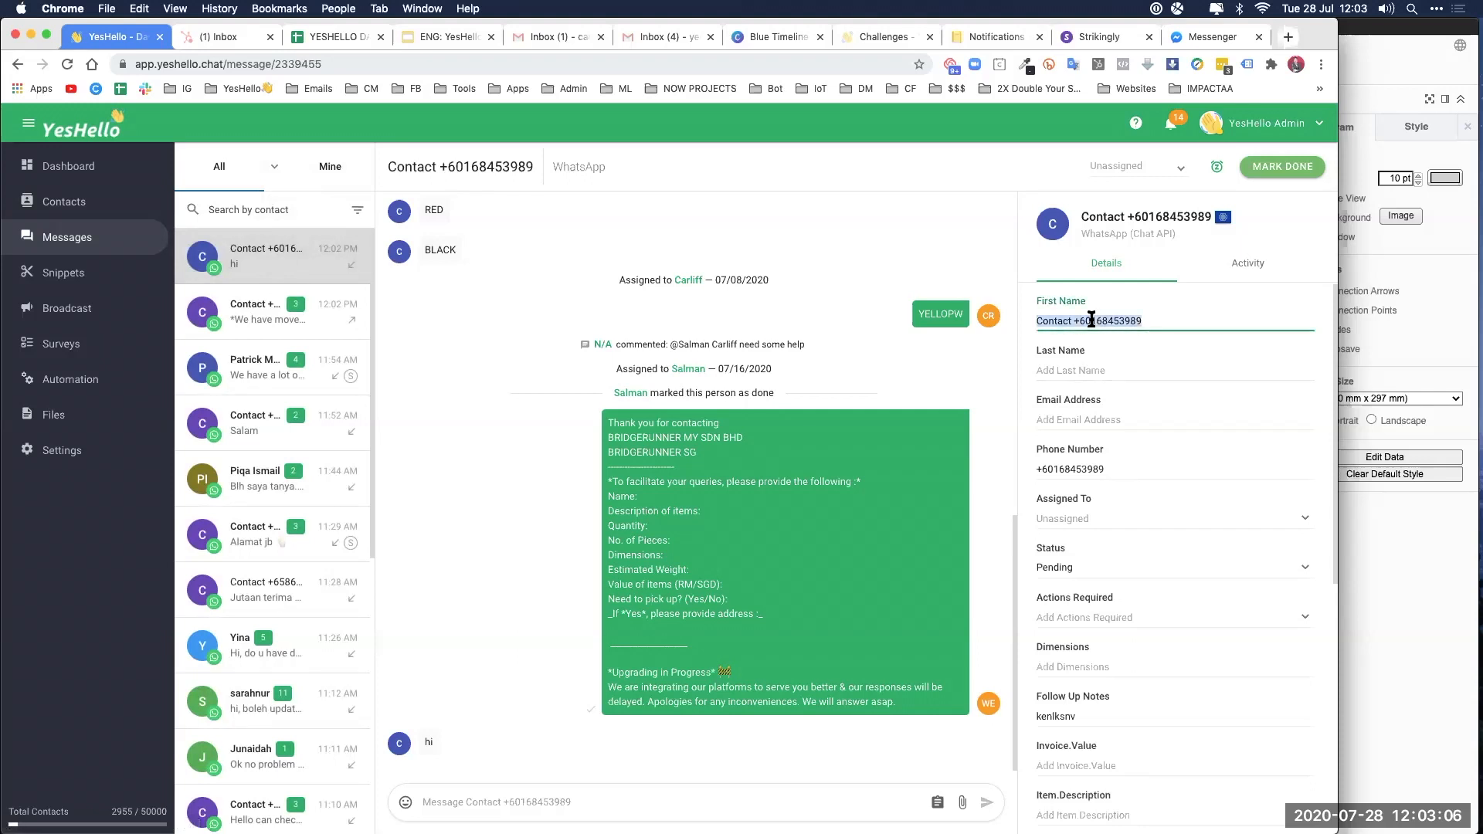
text(Ca)
key(Tab)
click(881, 232)
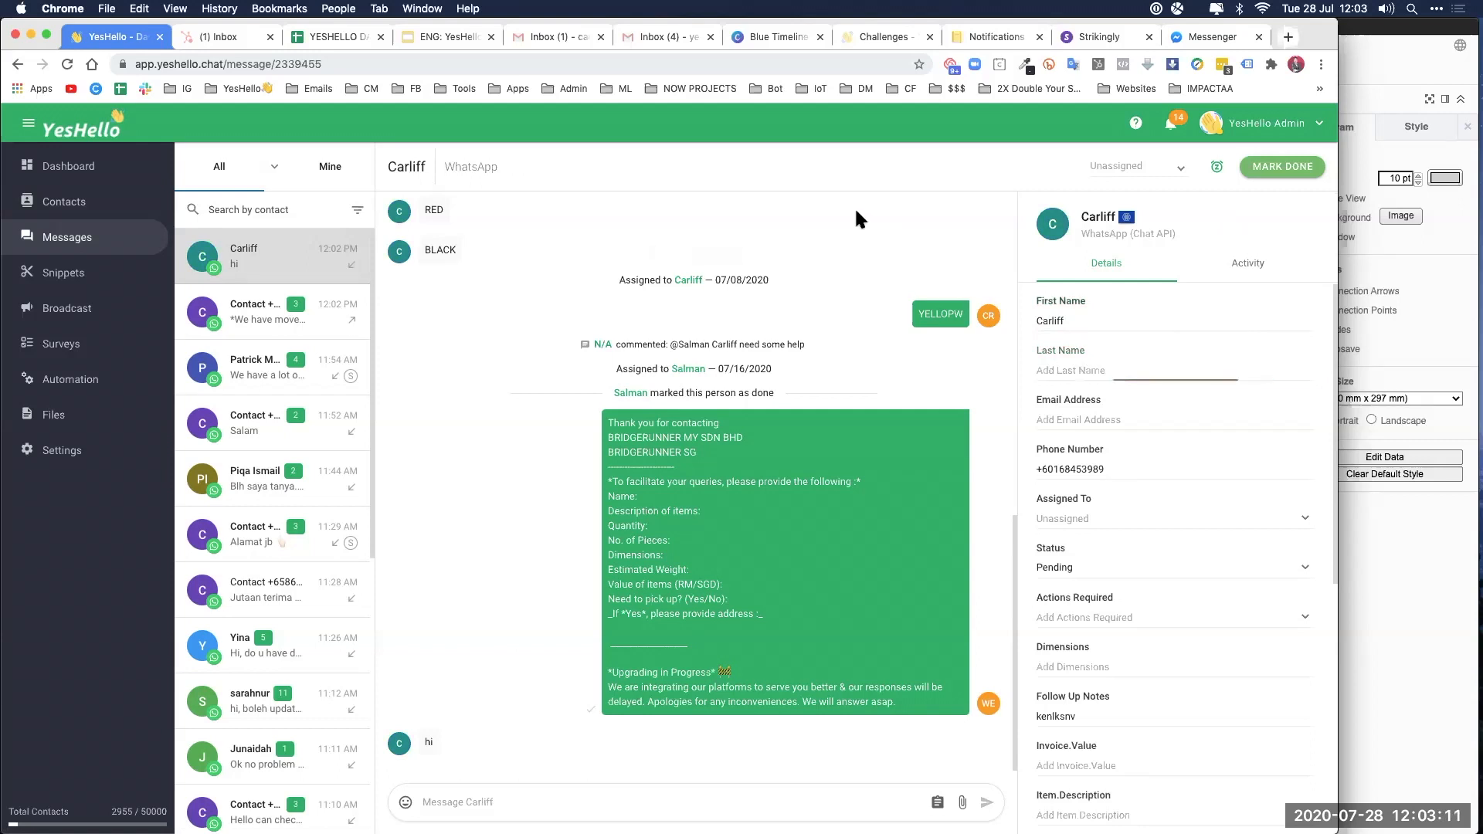
Step: Find the renamed contact in the YesHello contacts list and delete it
click(74, 207)
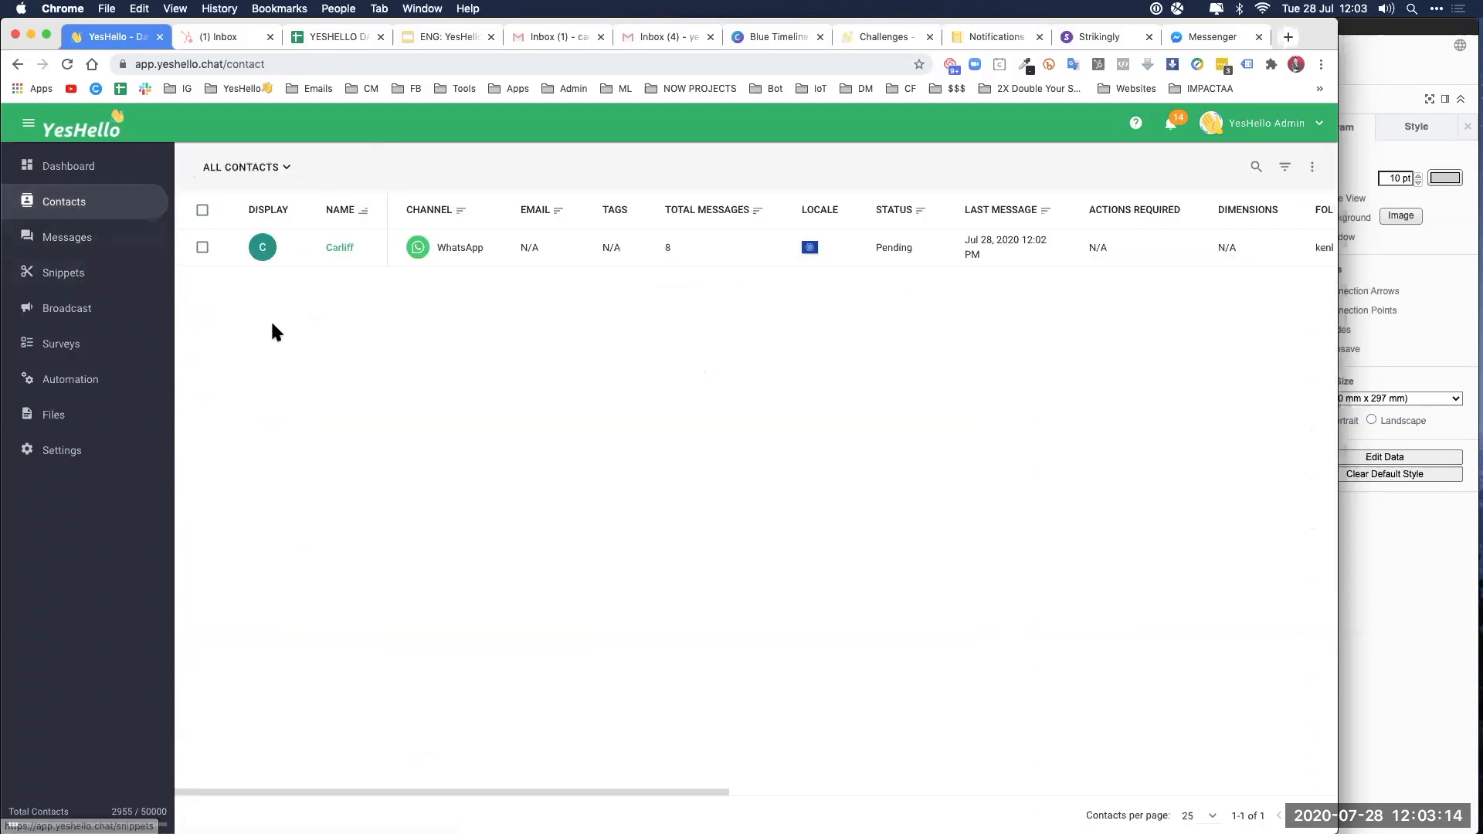
click(204, 248)
click(377, 172)
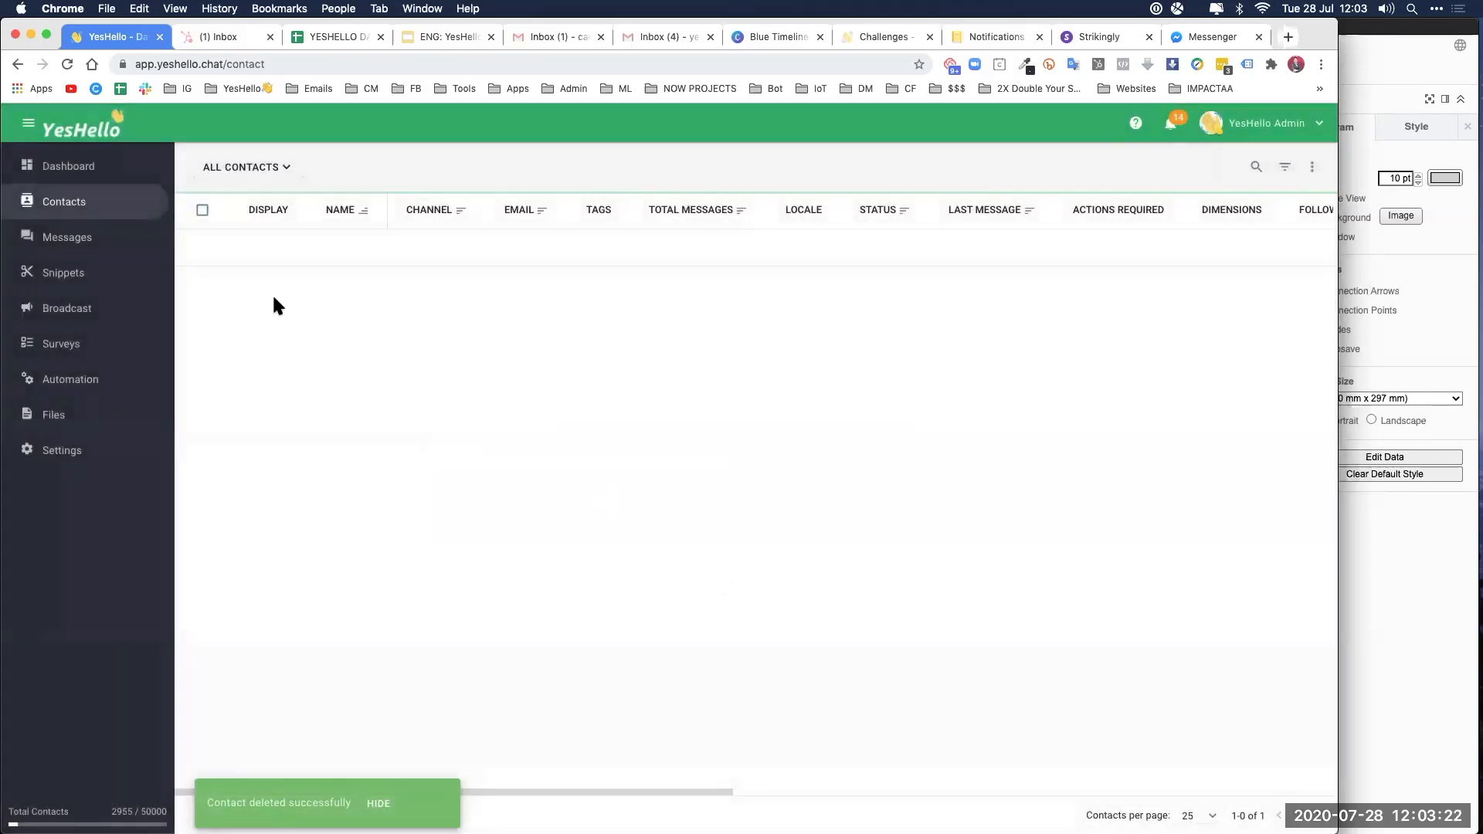
Step: Open YesHello Messages, then switch to WhatsApp and send "Hi" to BRIDGERUNNER MY SDN BHD
click(62, 237)
key(ctrl+Up)
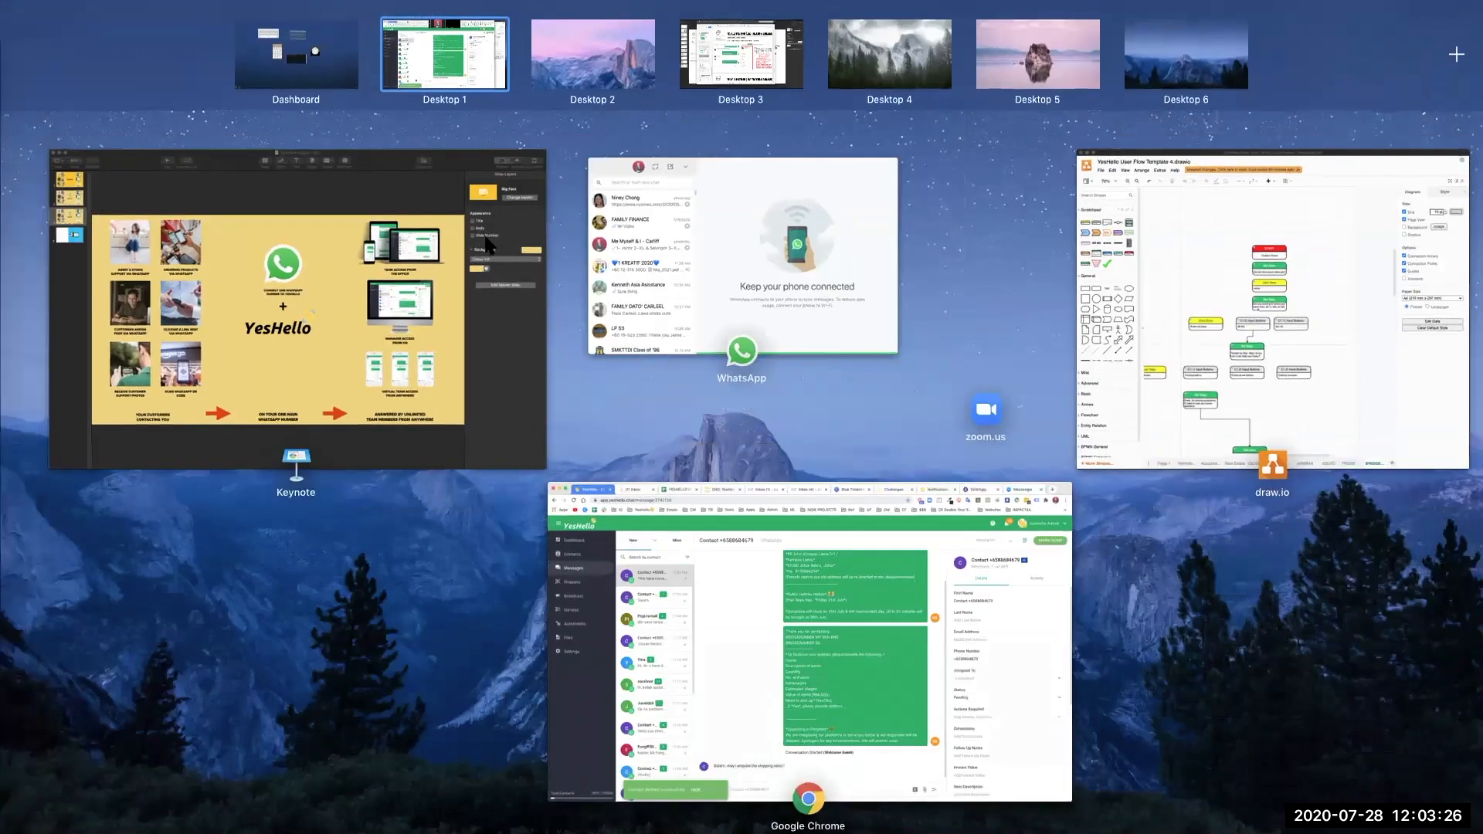
click(695, 267)
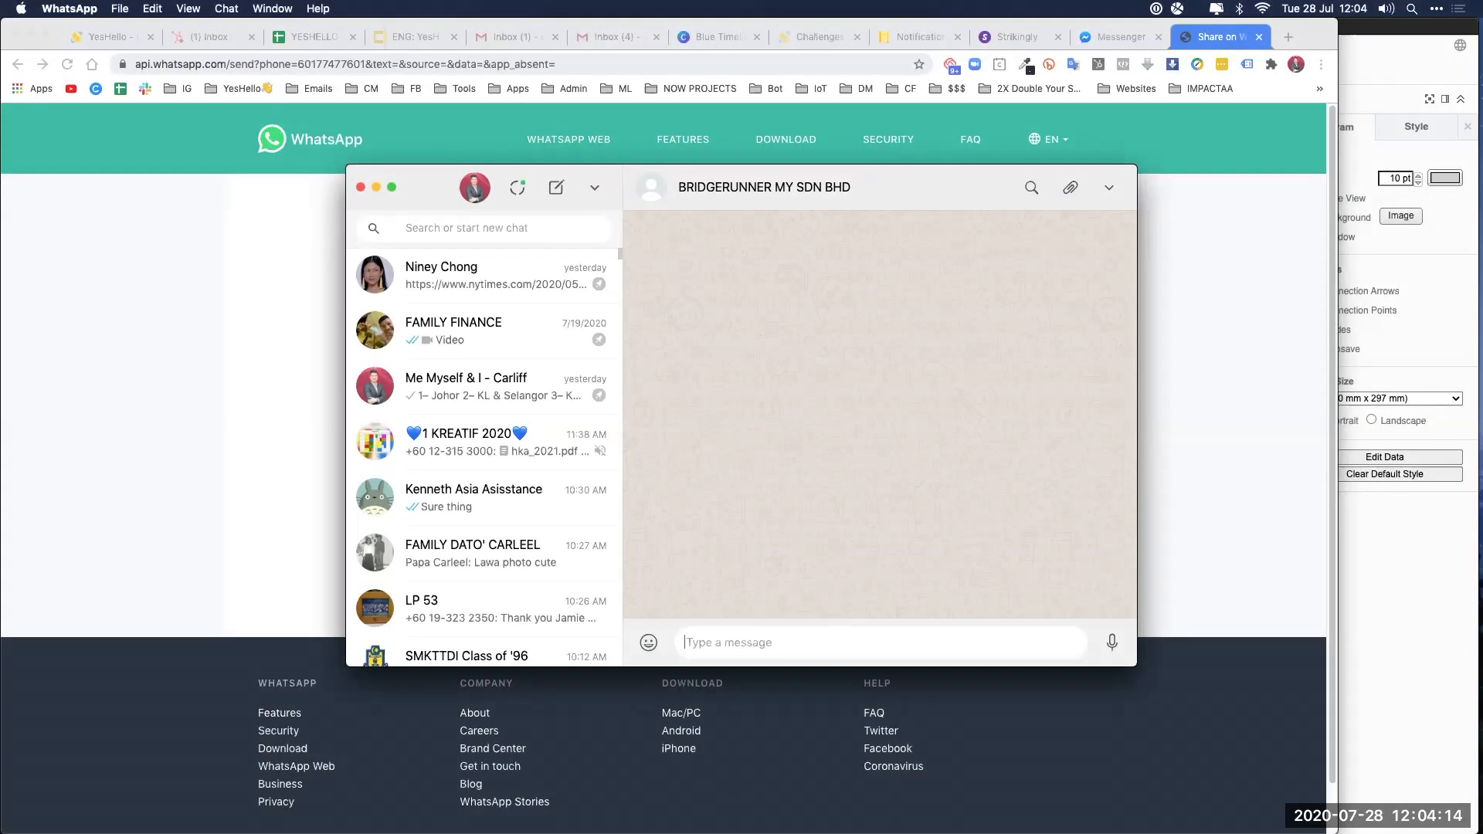
text(Hi)
Step: Activate all the YesHello automation rules, from WELCOME through No pickup
click(106, 34)
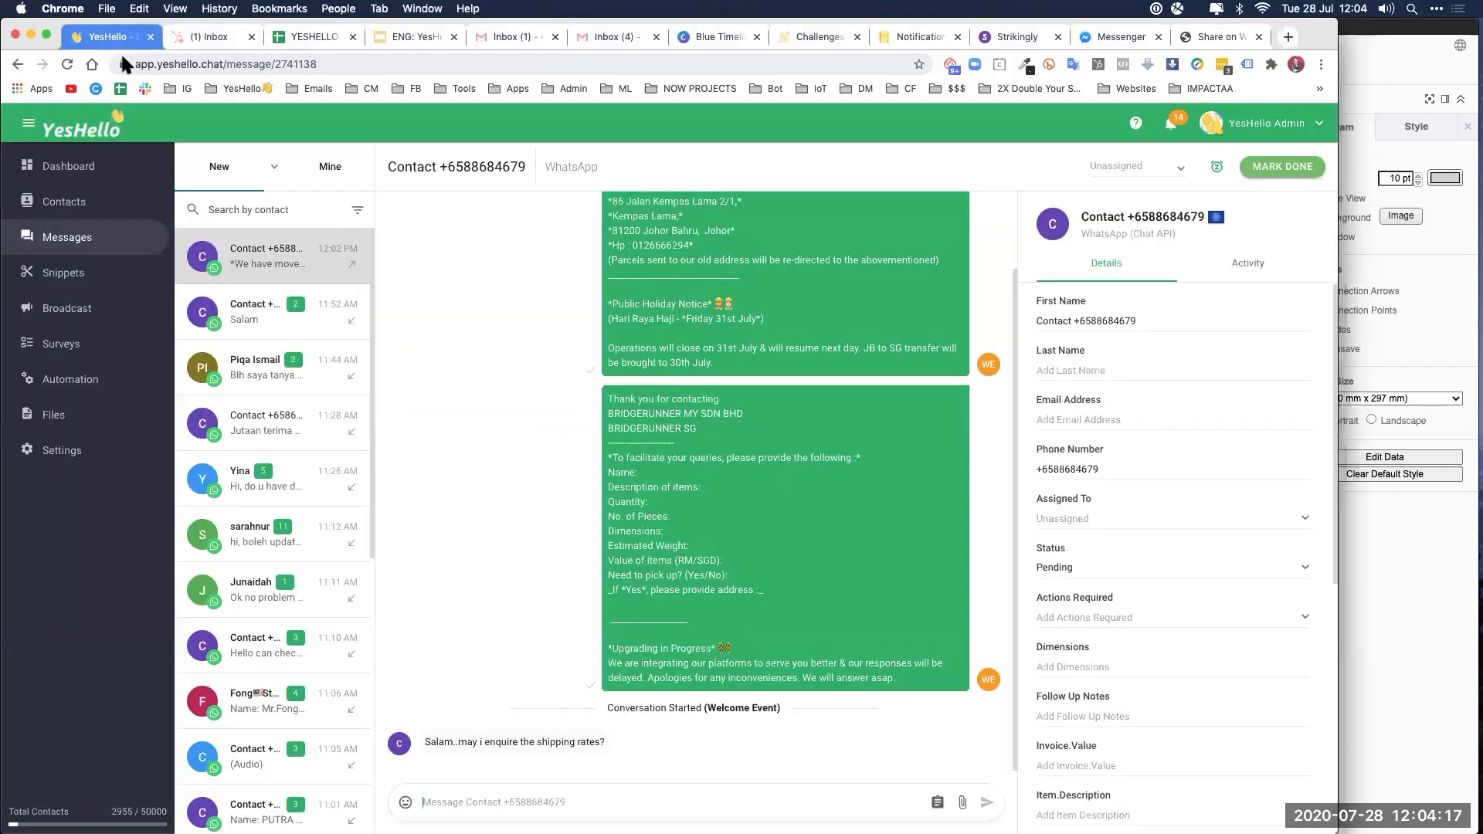
click(68, 383)
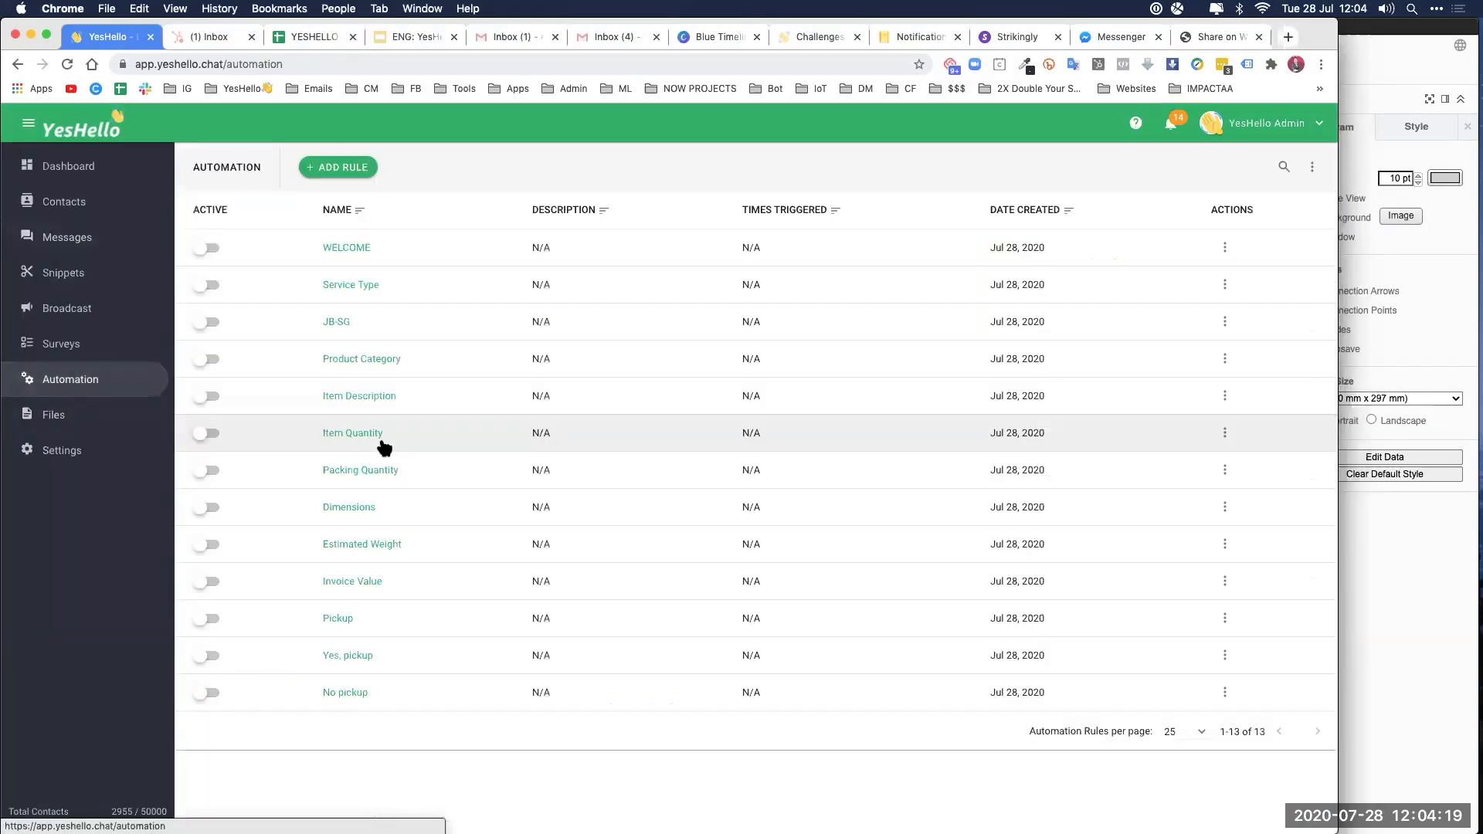
click(209, 248)
click(208, 285)
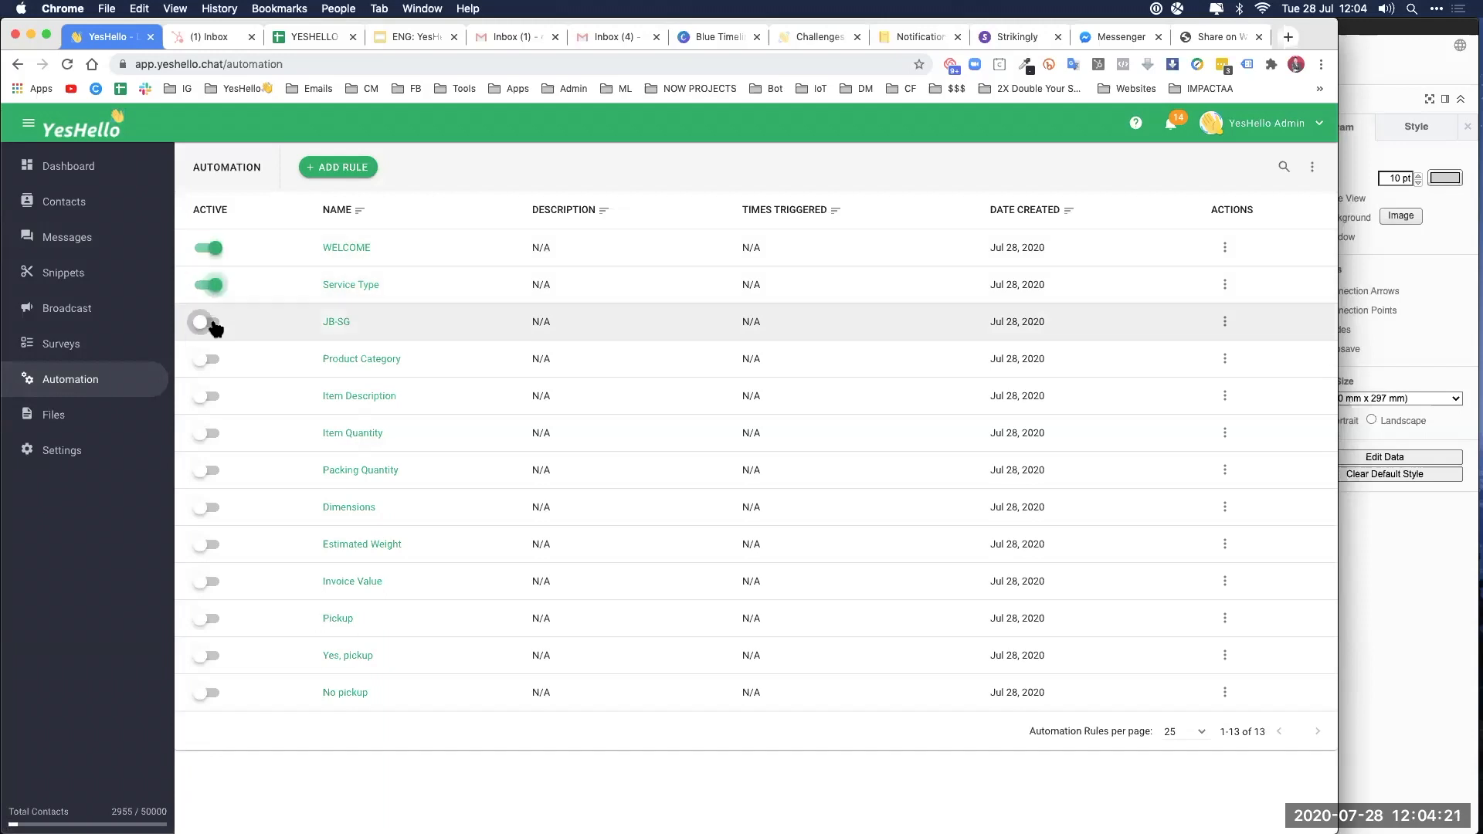
click(209, 322)
click(214, 395)
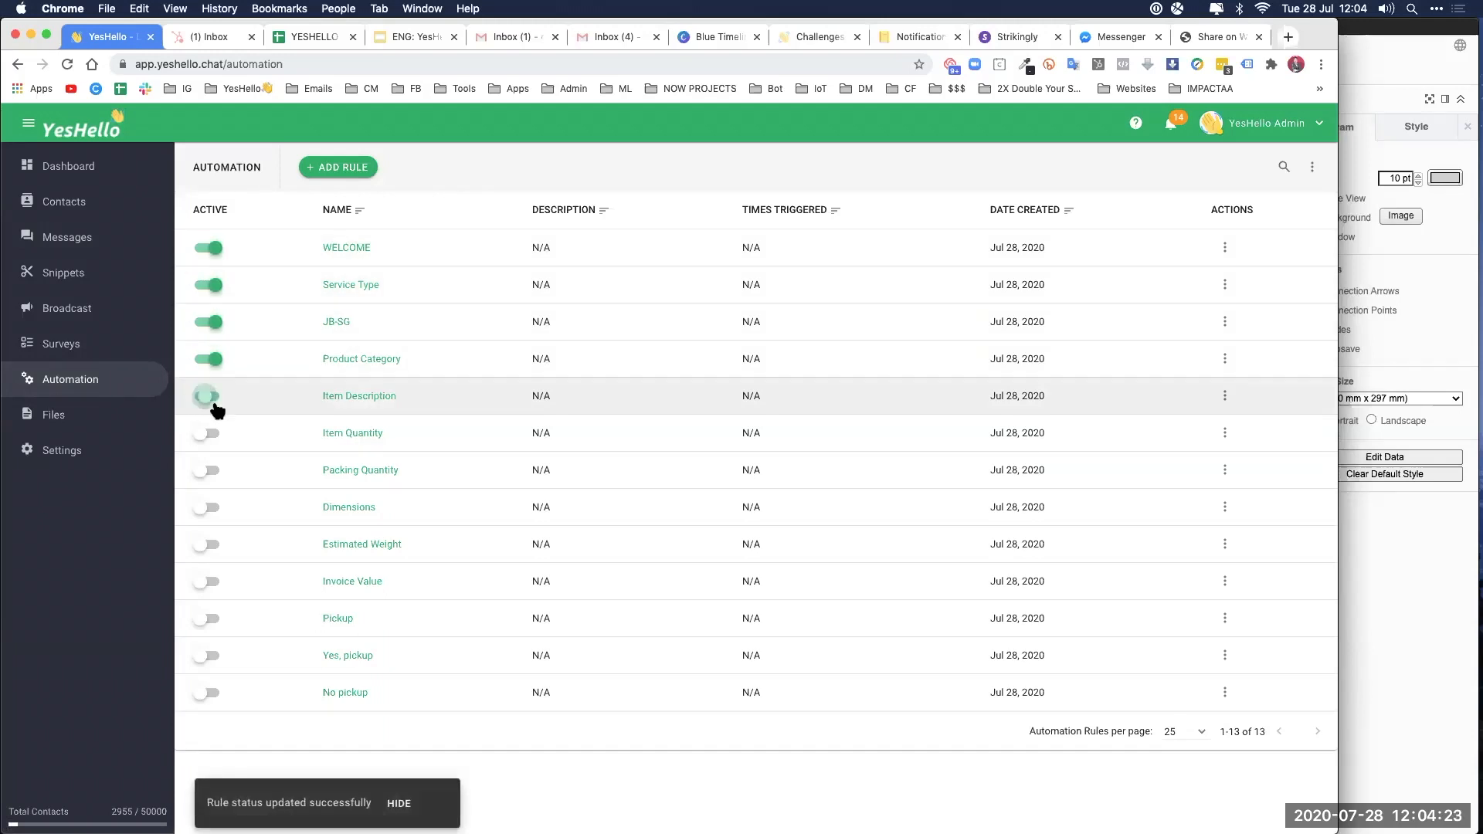
click(215, 432)
click(218, 470)
click(211, 510)
click(211, 547)
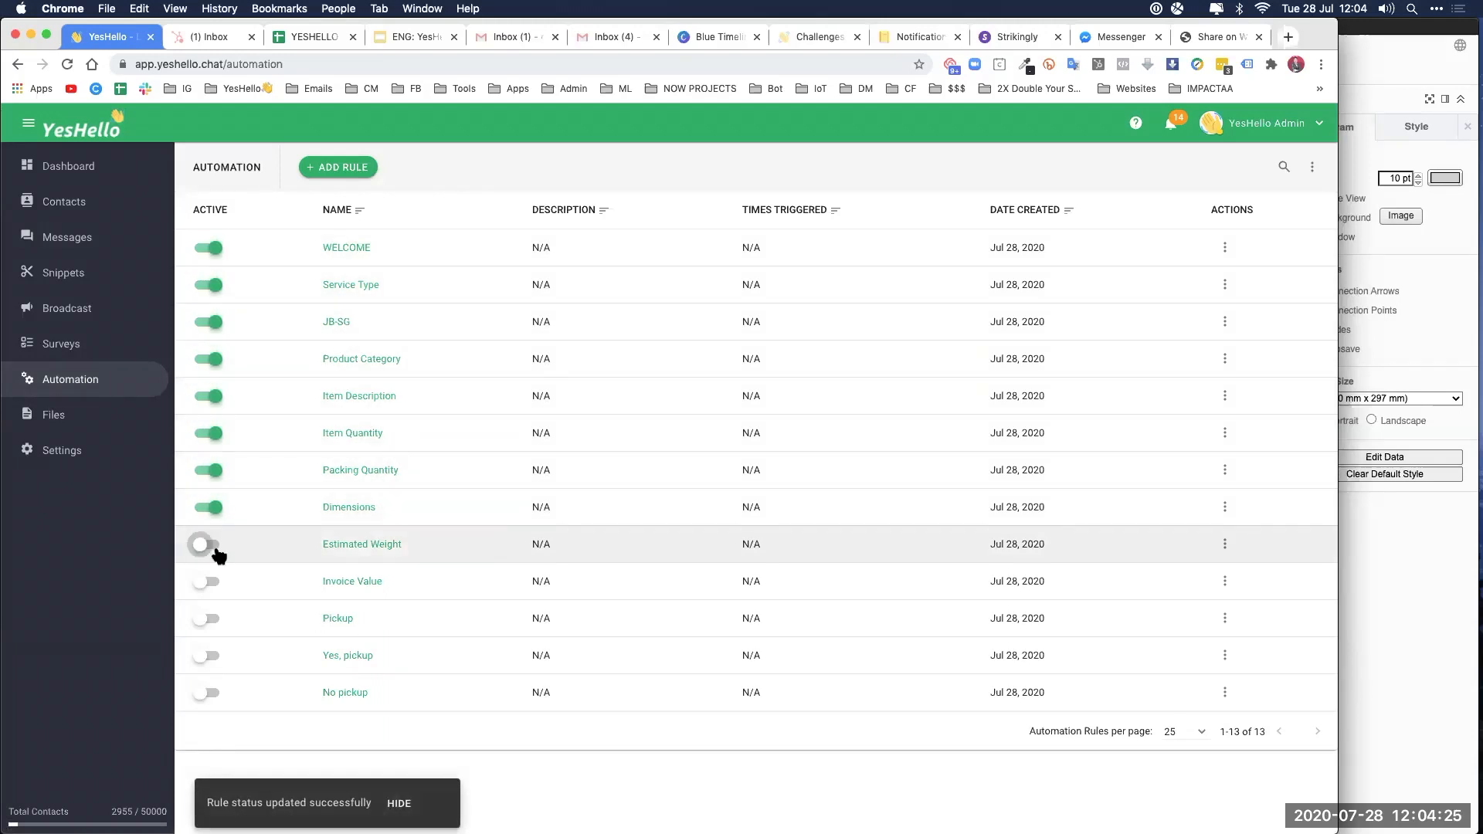
click(214, 584)
click(213, 618)
click(210, 656)
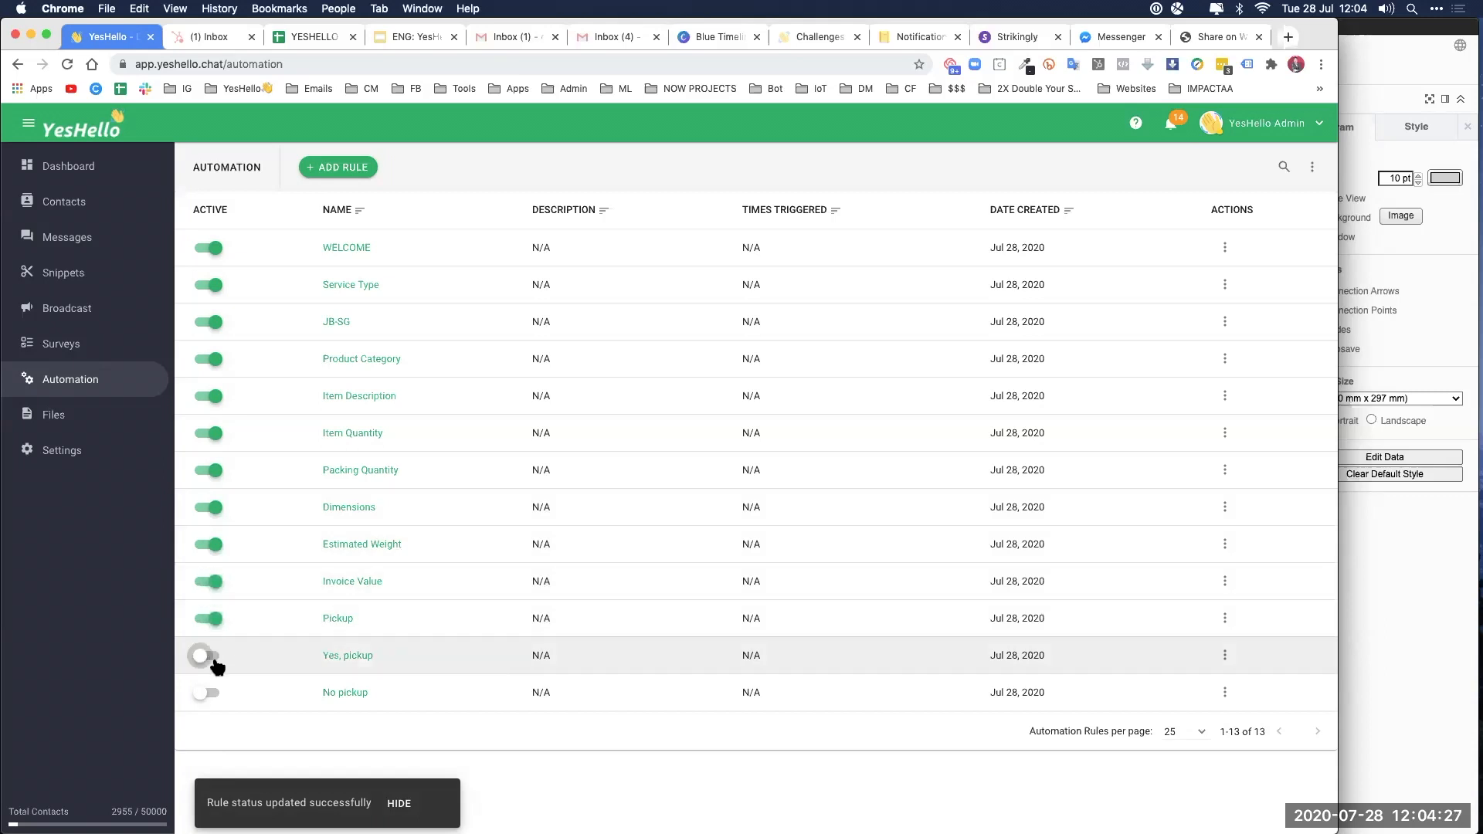
click(210, 693)
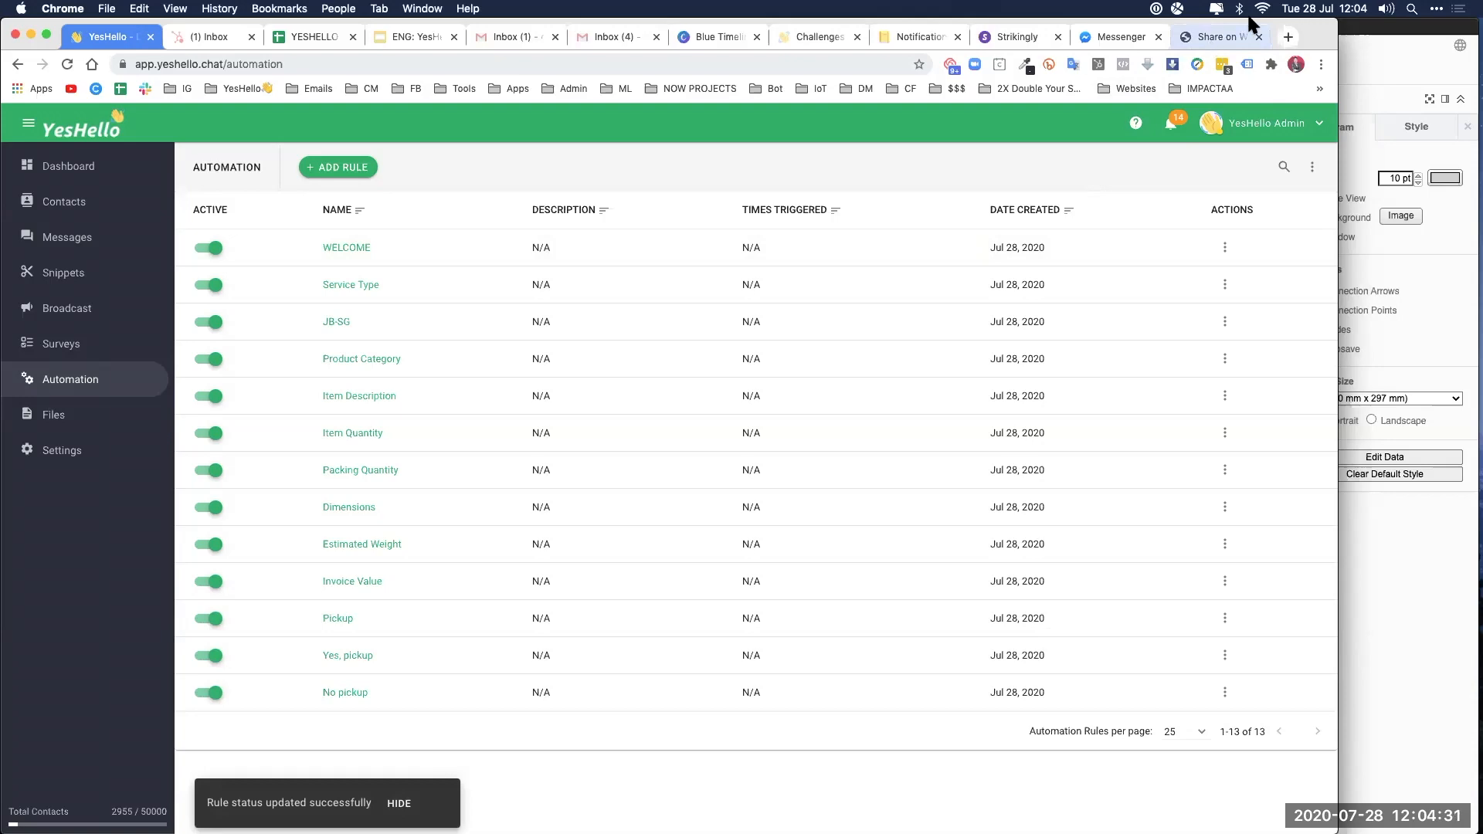
Step: Check the BRIDGERUNNER WhatsApp chat for the bot's reply and view the new conversation in YesHello Messages
key(ctrl+Up)
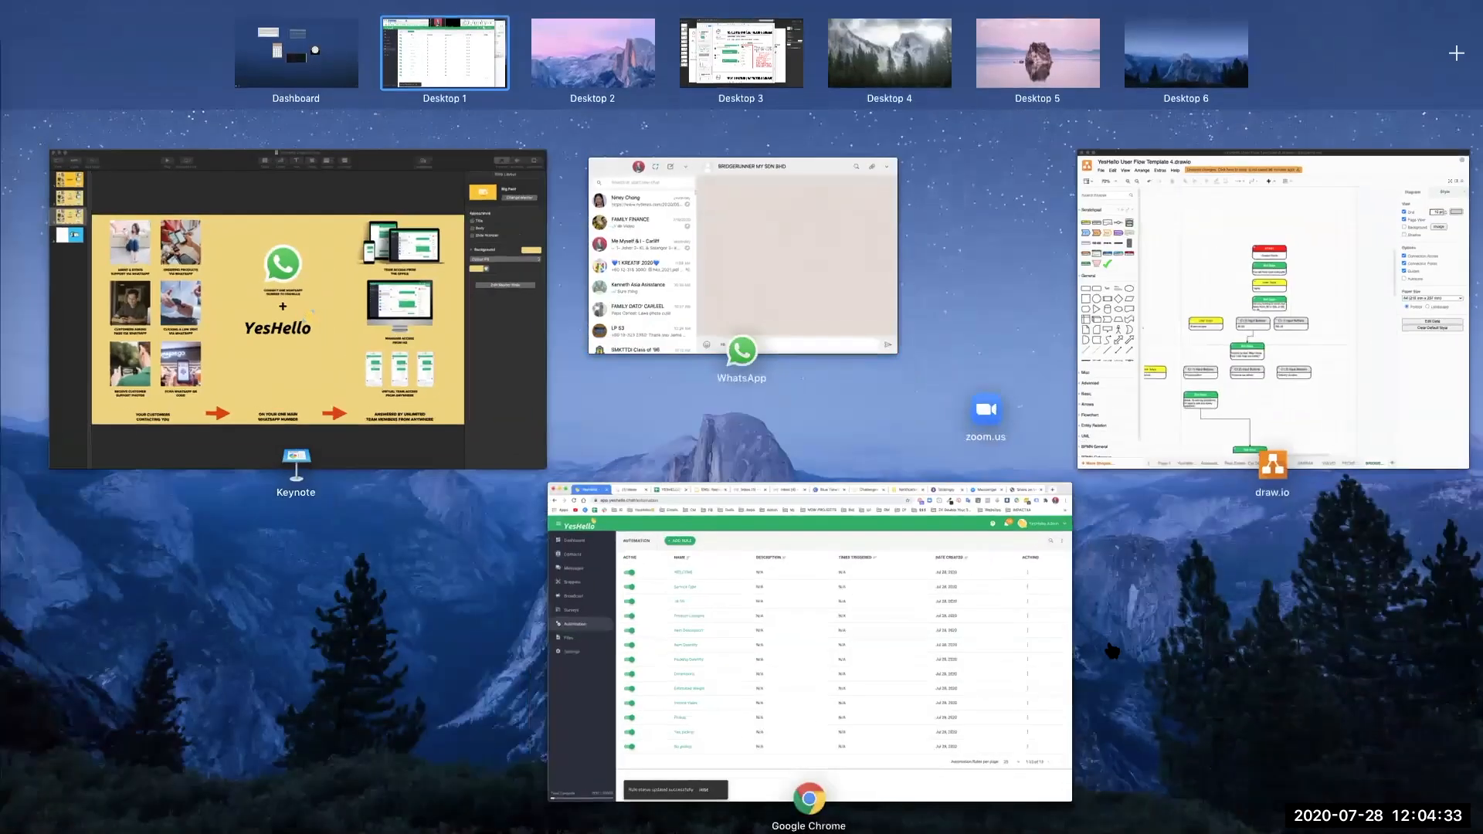
click(1113, 651)
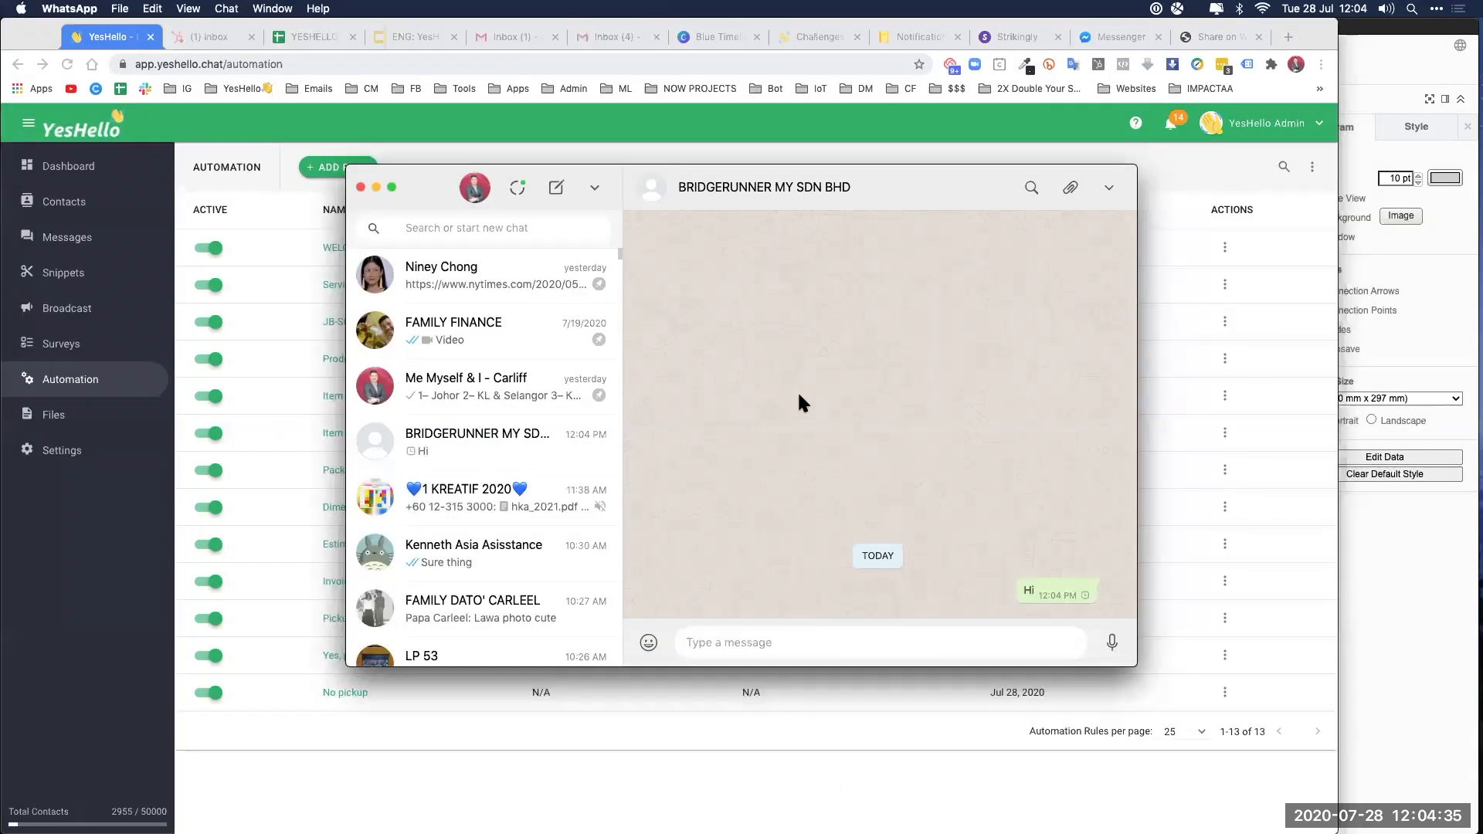
click(1165, 164)
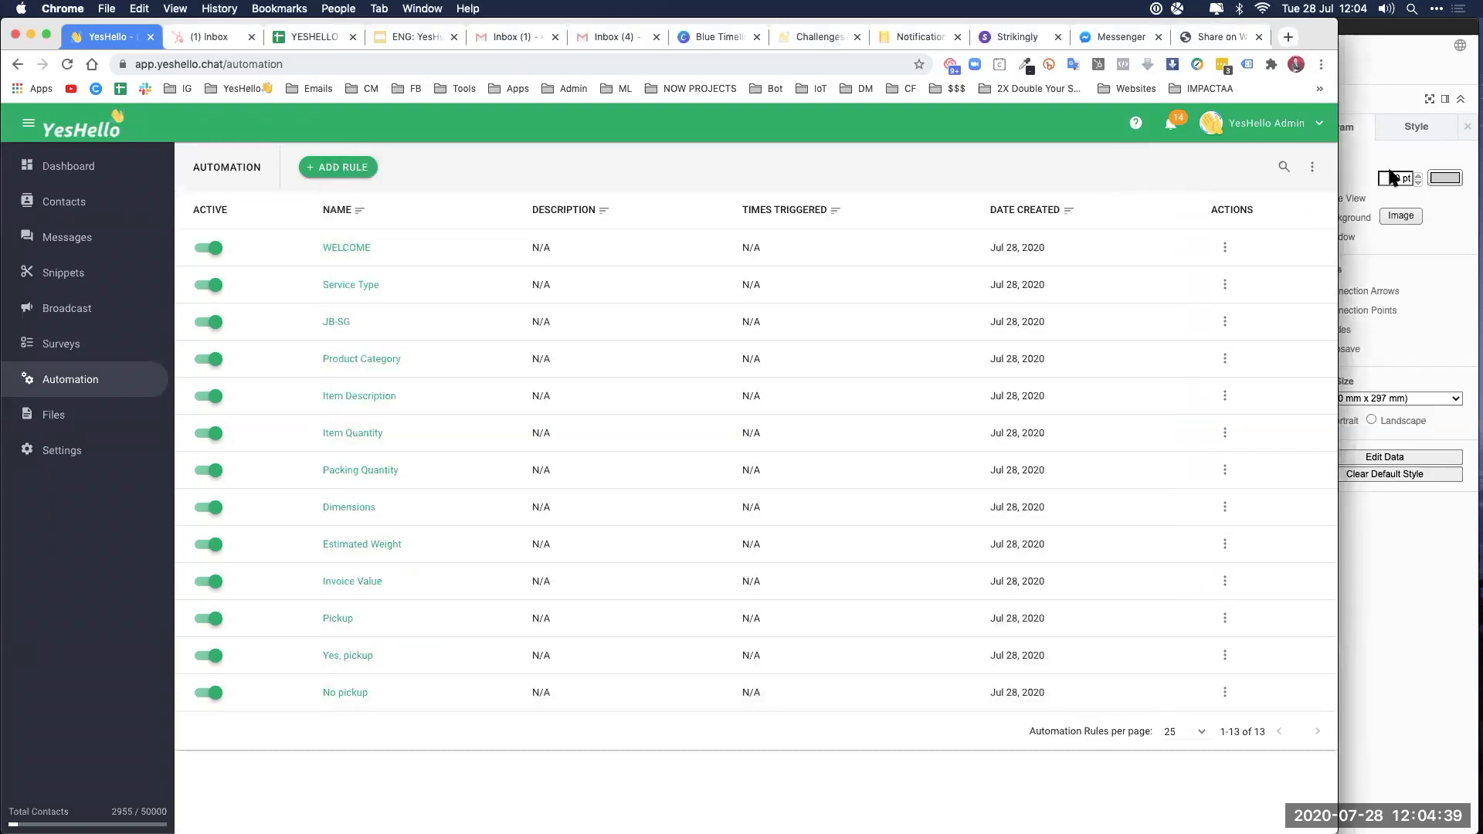
click(1411, 50)
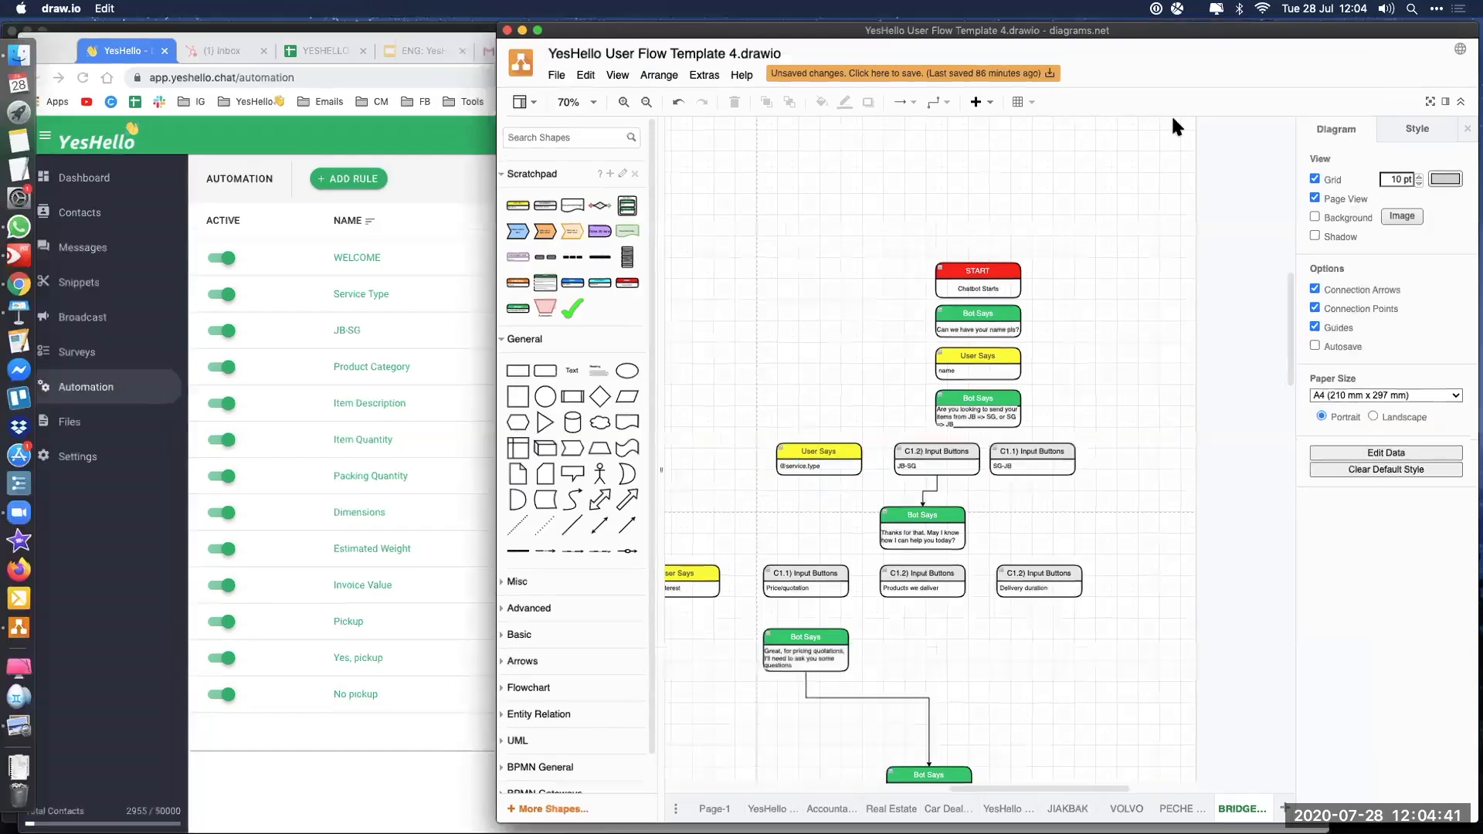
key(ctrl+Up)
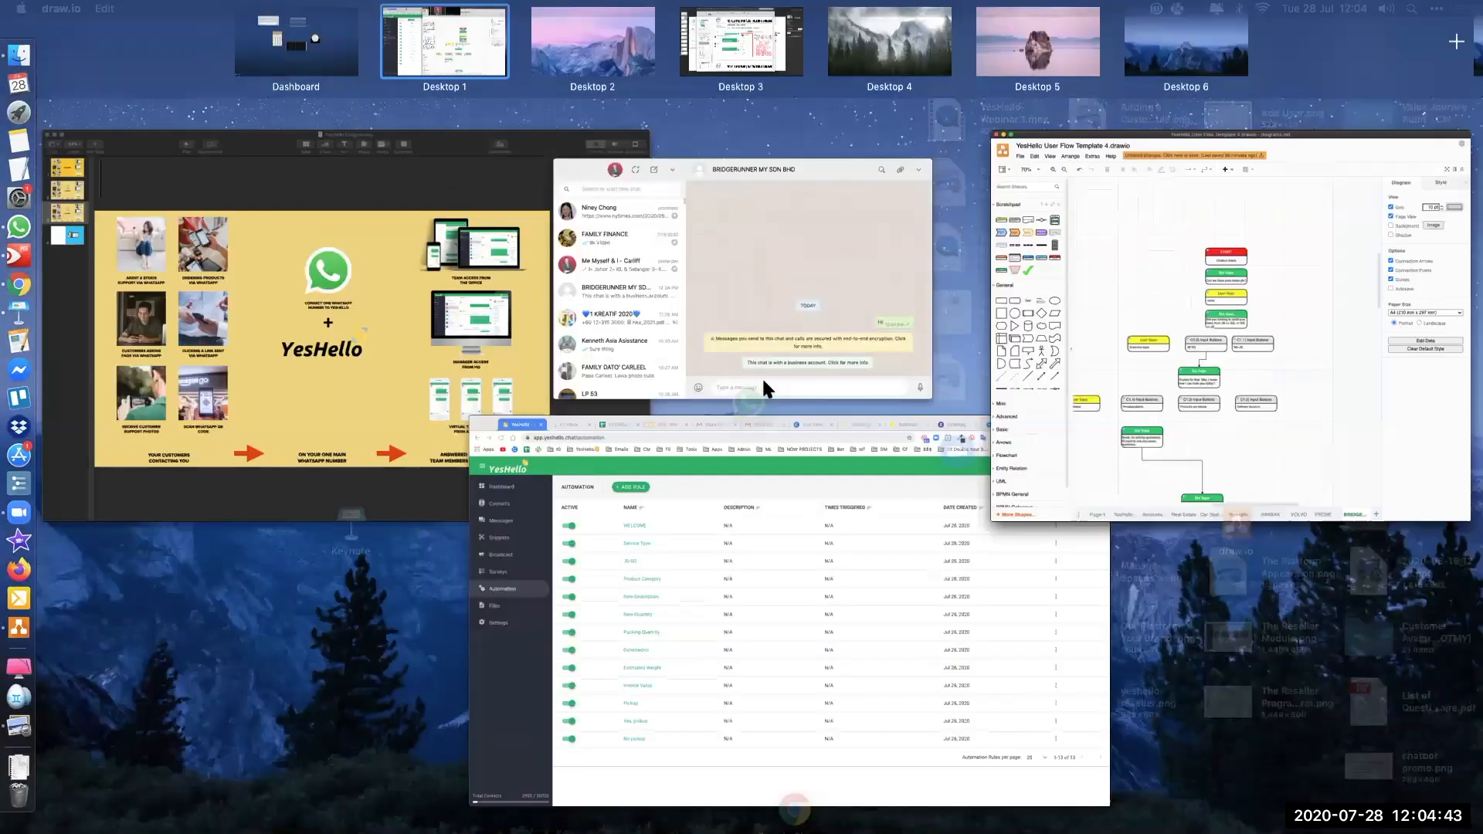
click(765, 386)
click(244, 777)
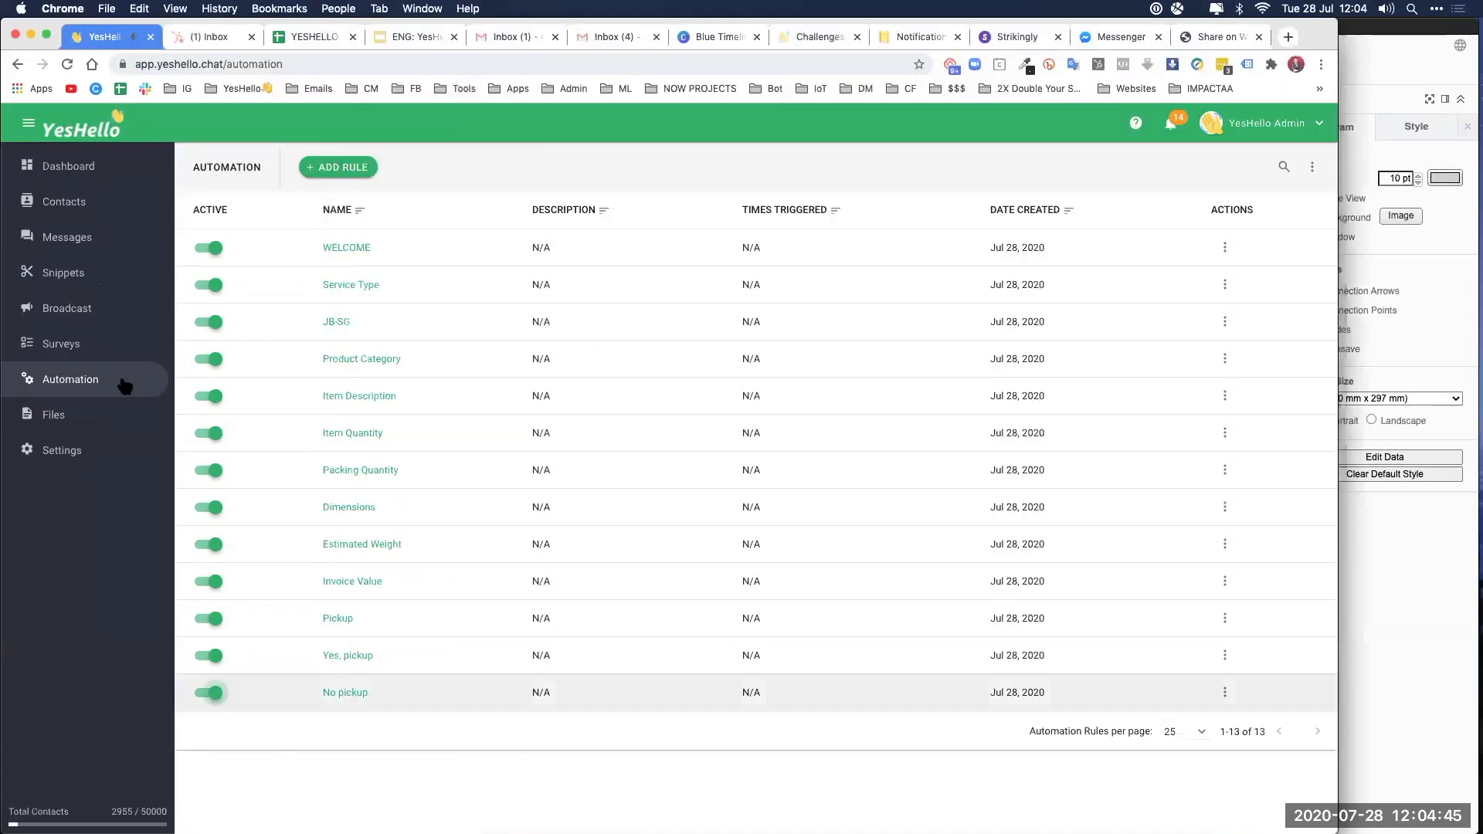
click(85, 243)
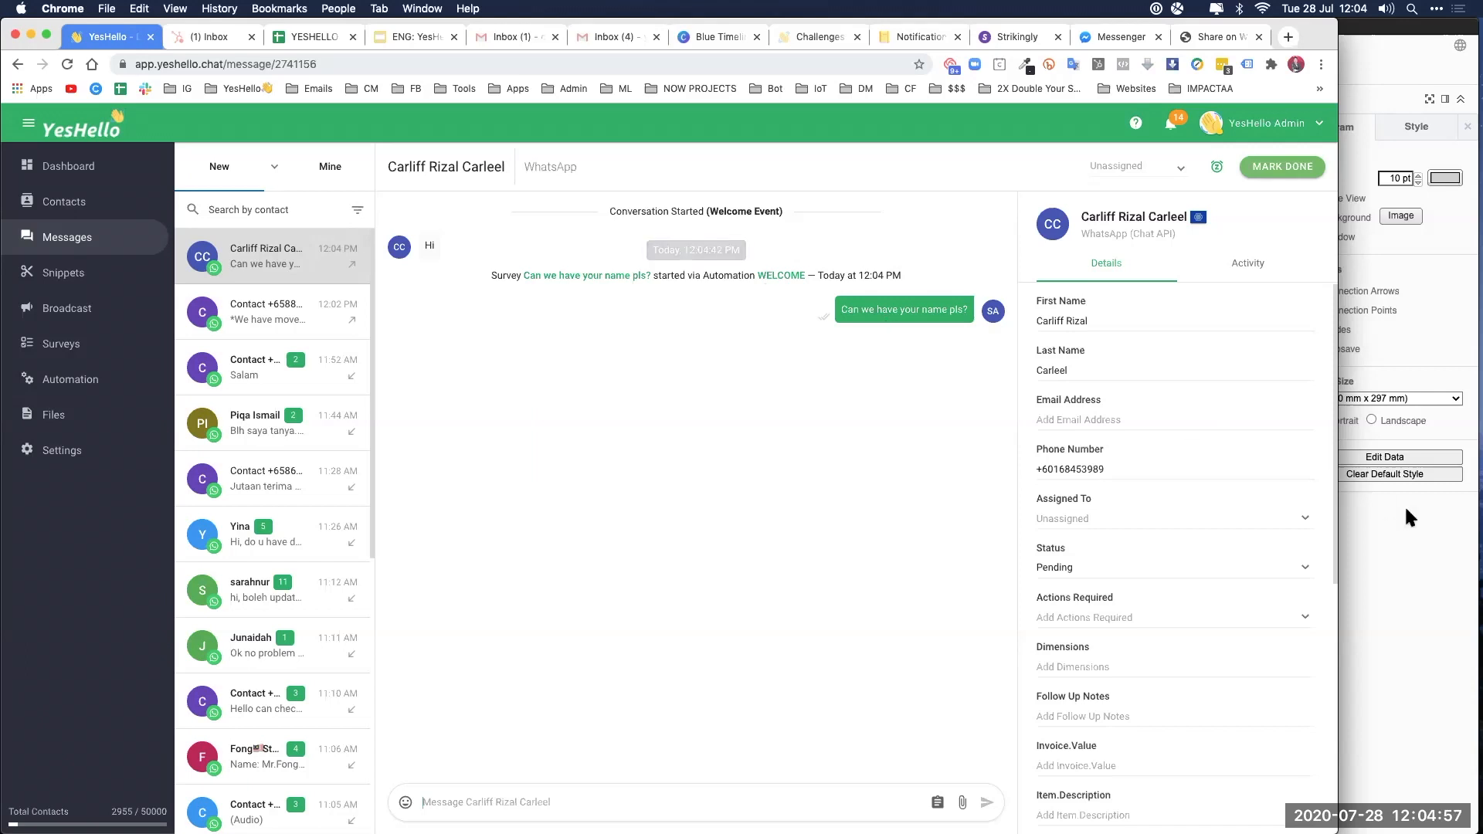
Step: Switch to WhatsApp and answer the bot's "Can we have your name pls?" question with the customer's first name
key(ctrl+Up)
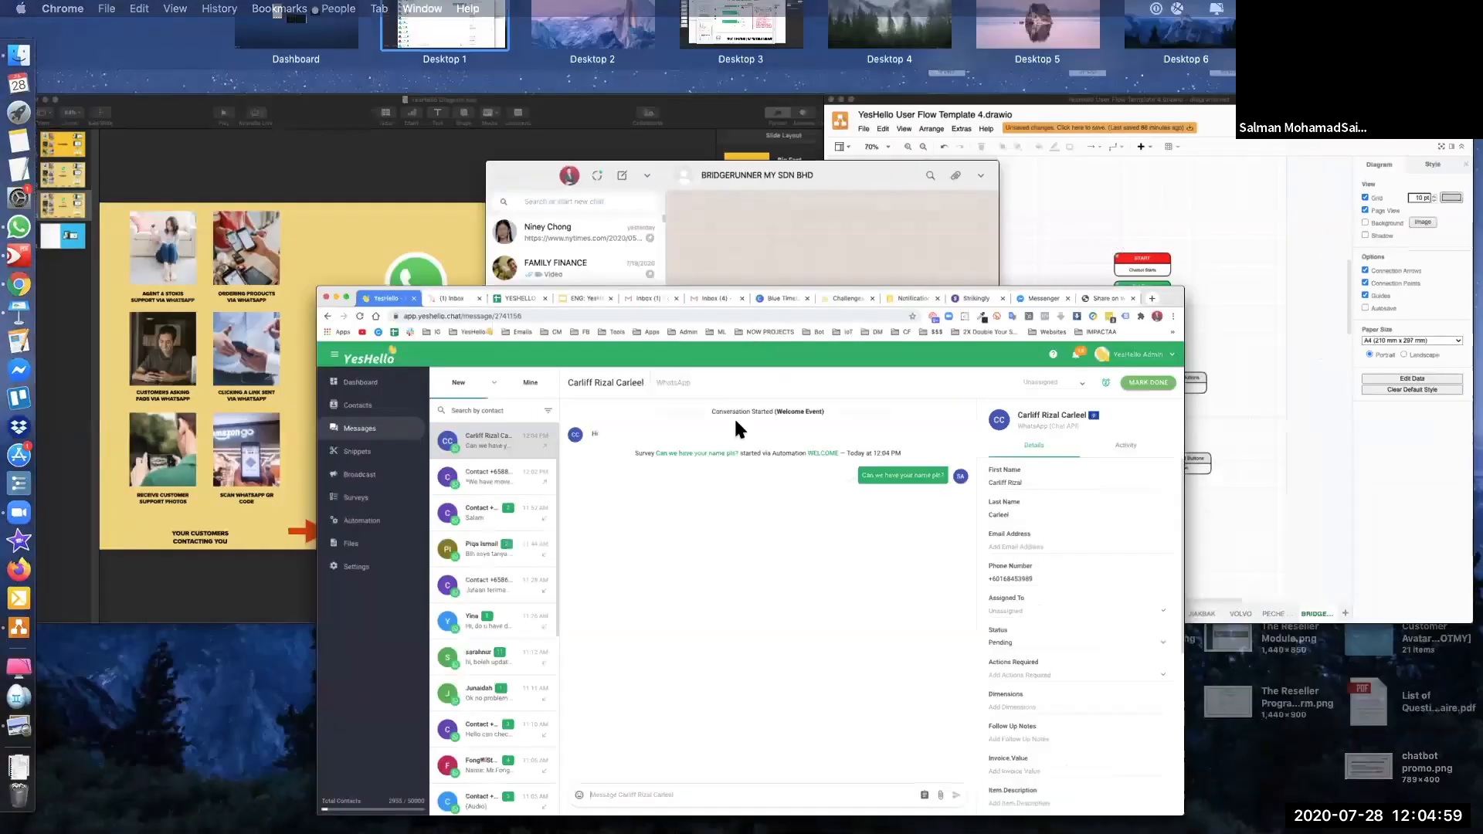
click(742, 255)
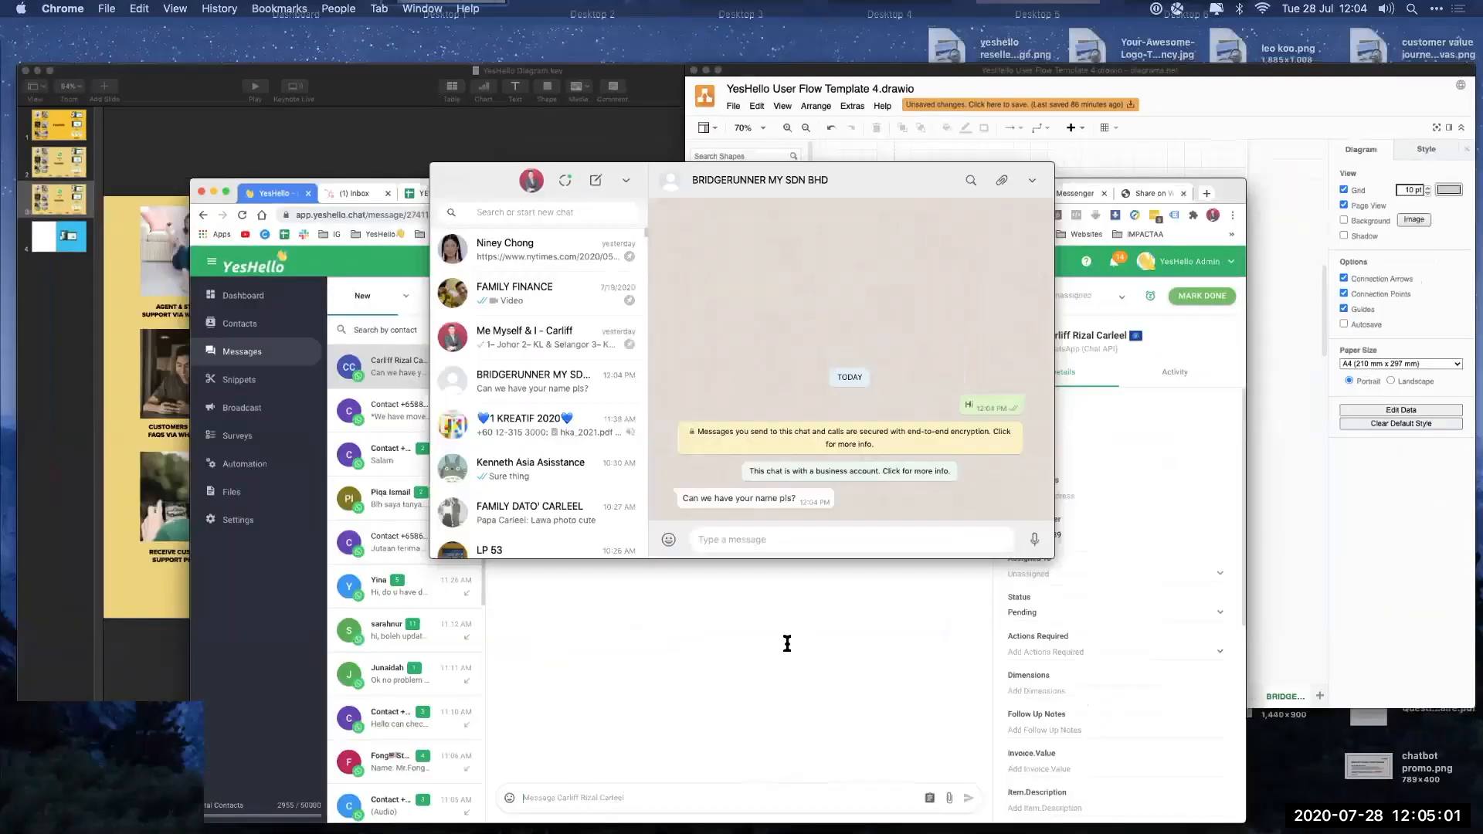
text(Carliff)
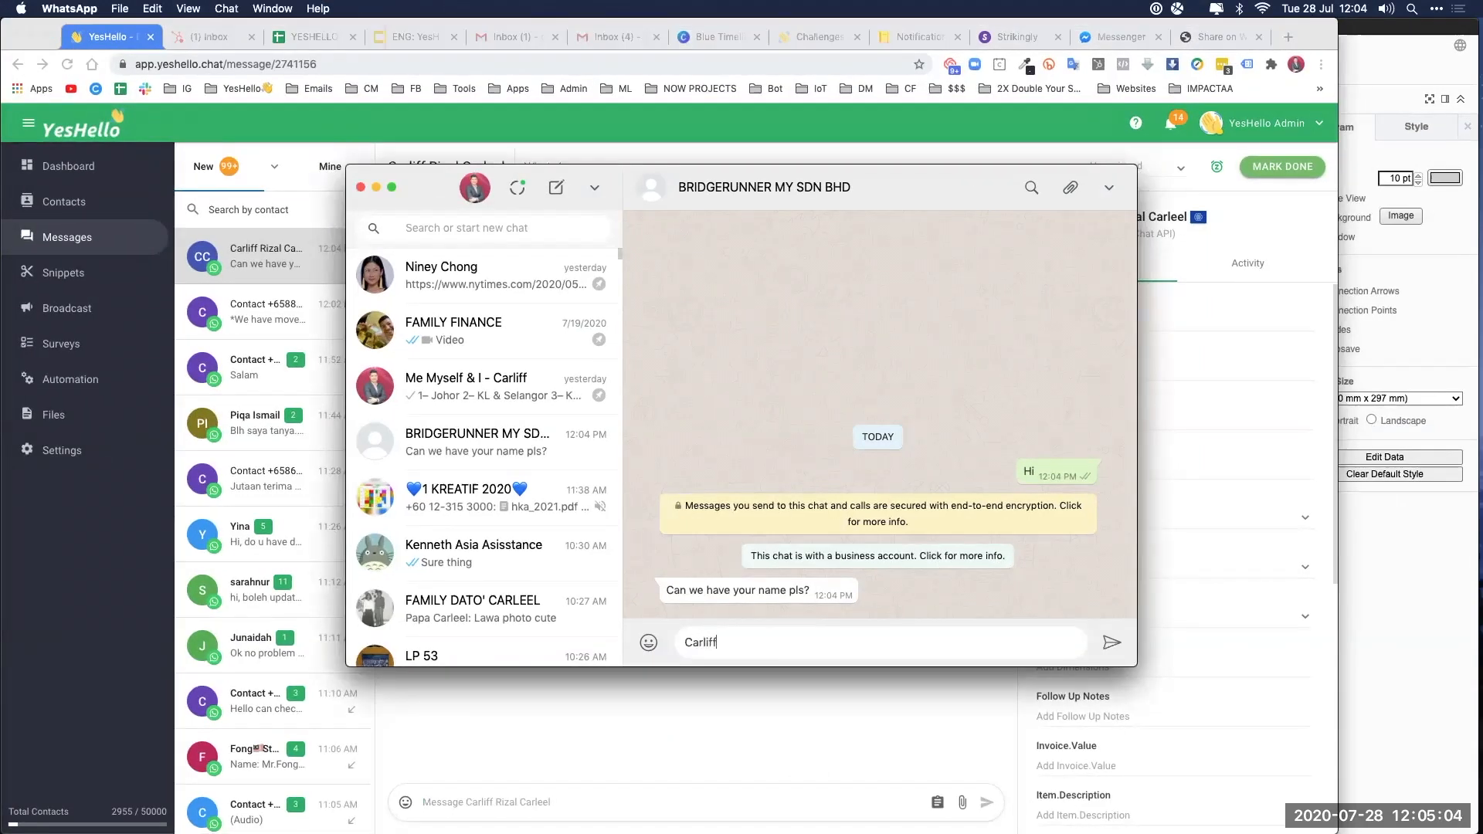
key(Return)
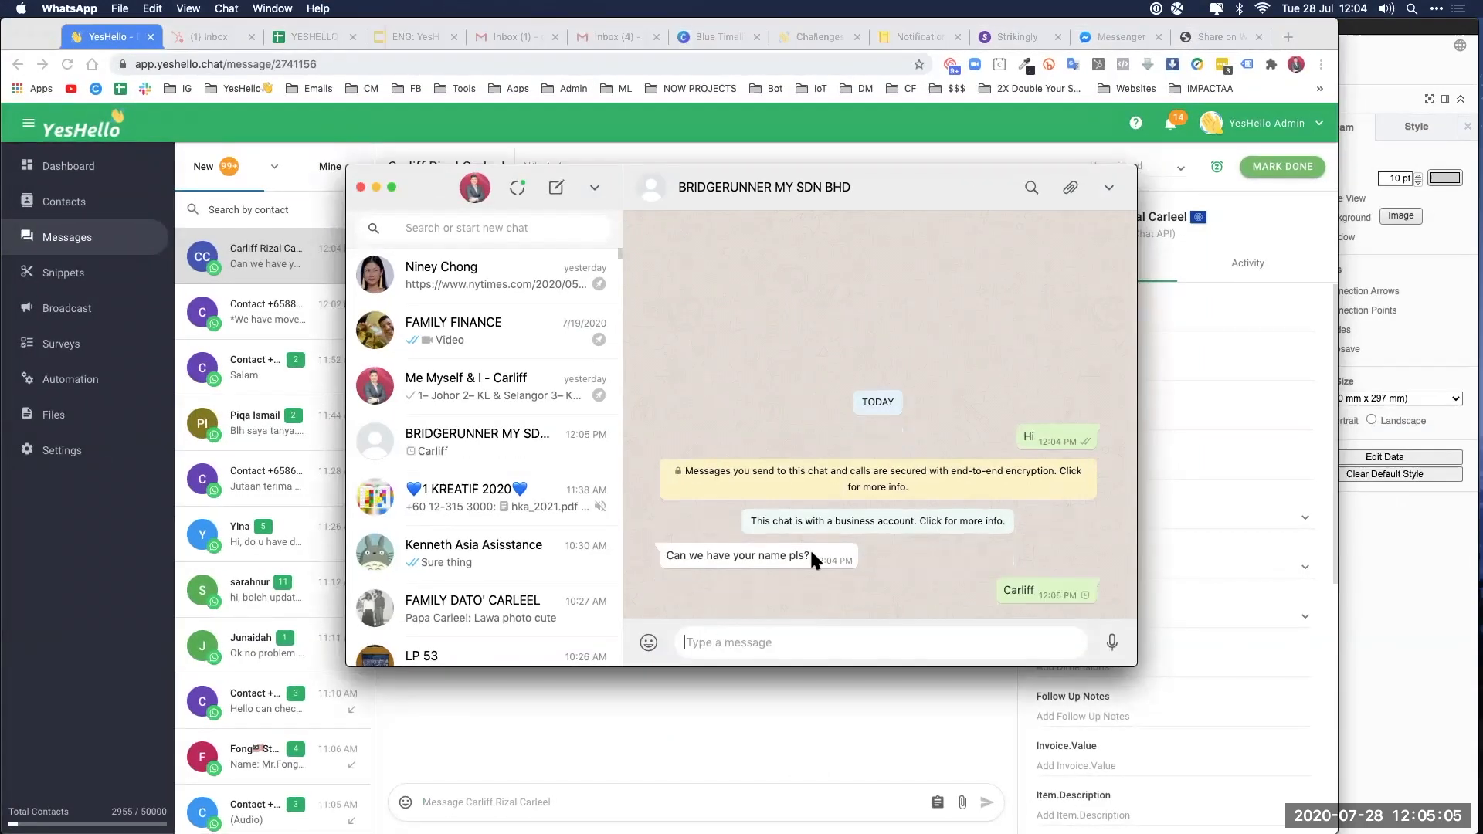
Step: Move the WhatsApp window aside, check the conversation in YesHello, and answer the JB or SG question with "jb-SG" in WhatsApp
drag(984, 171, 1278, 76)
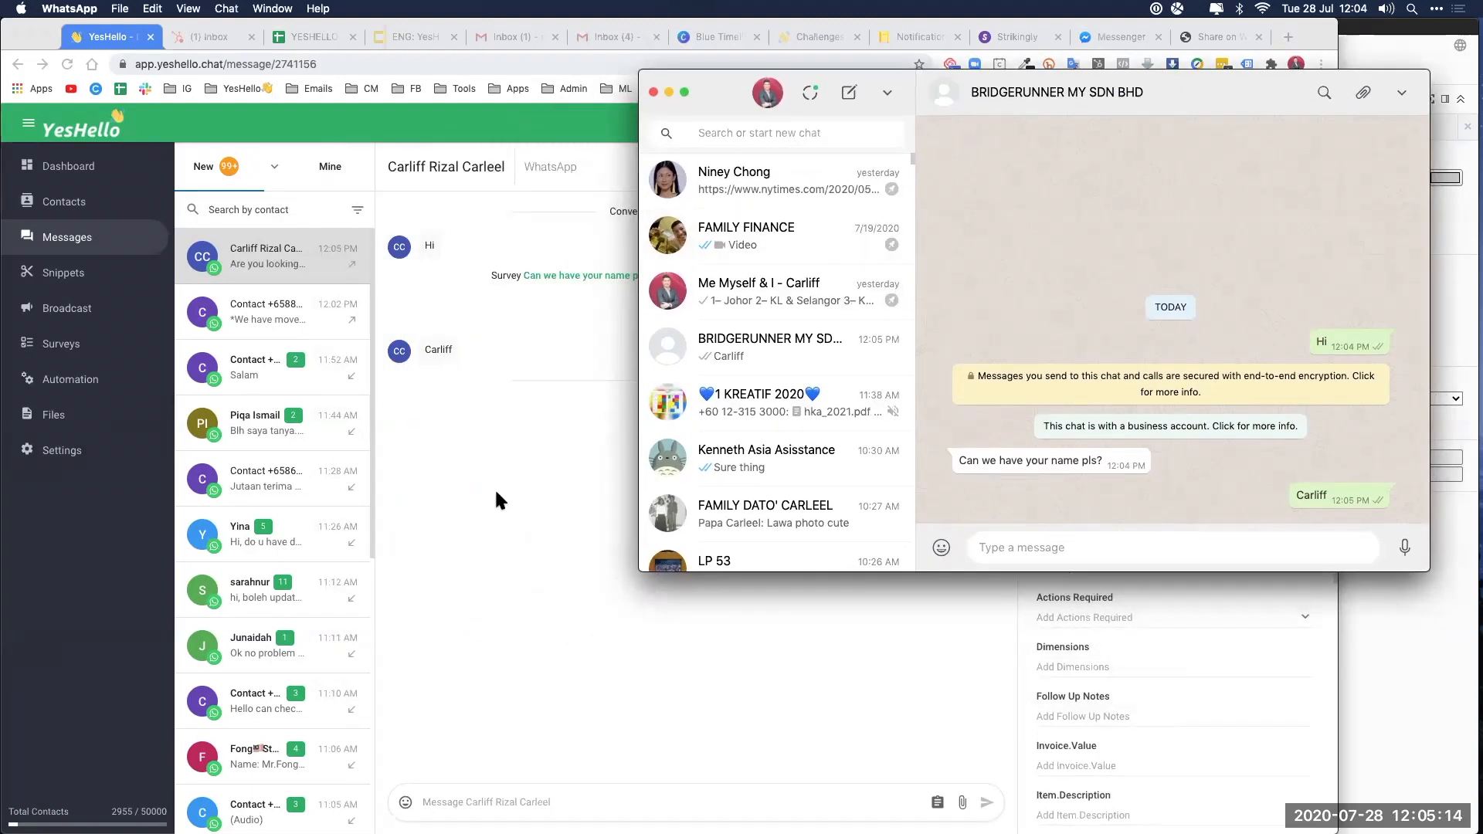
click(495, 489)
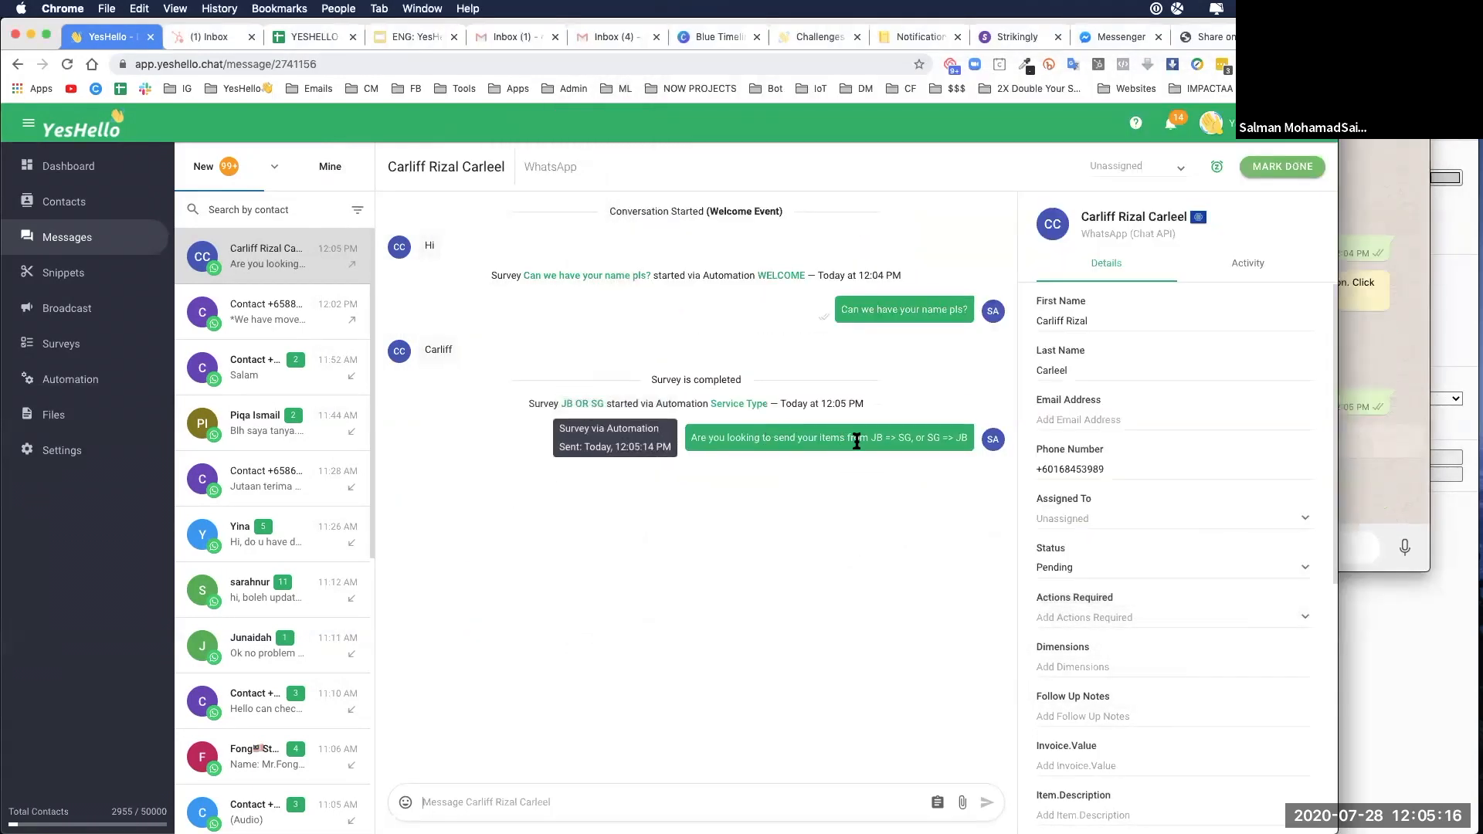
click(1388, 351)
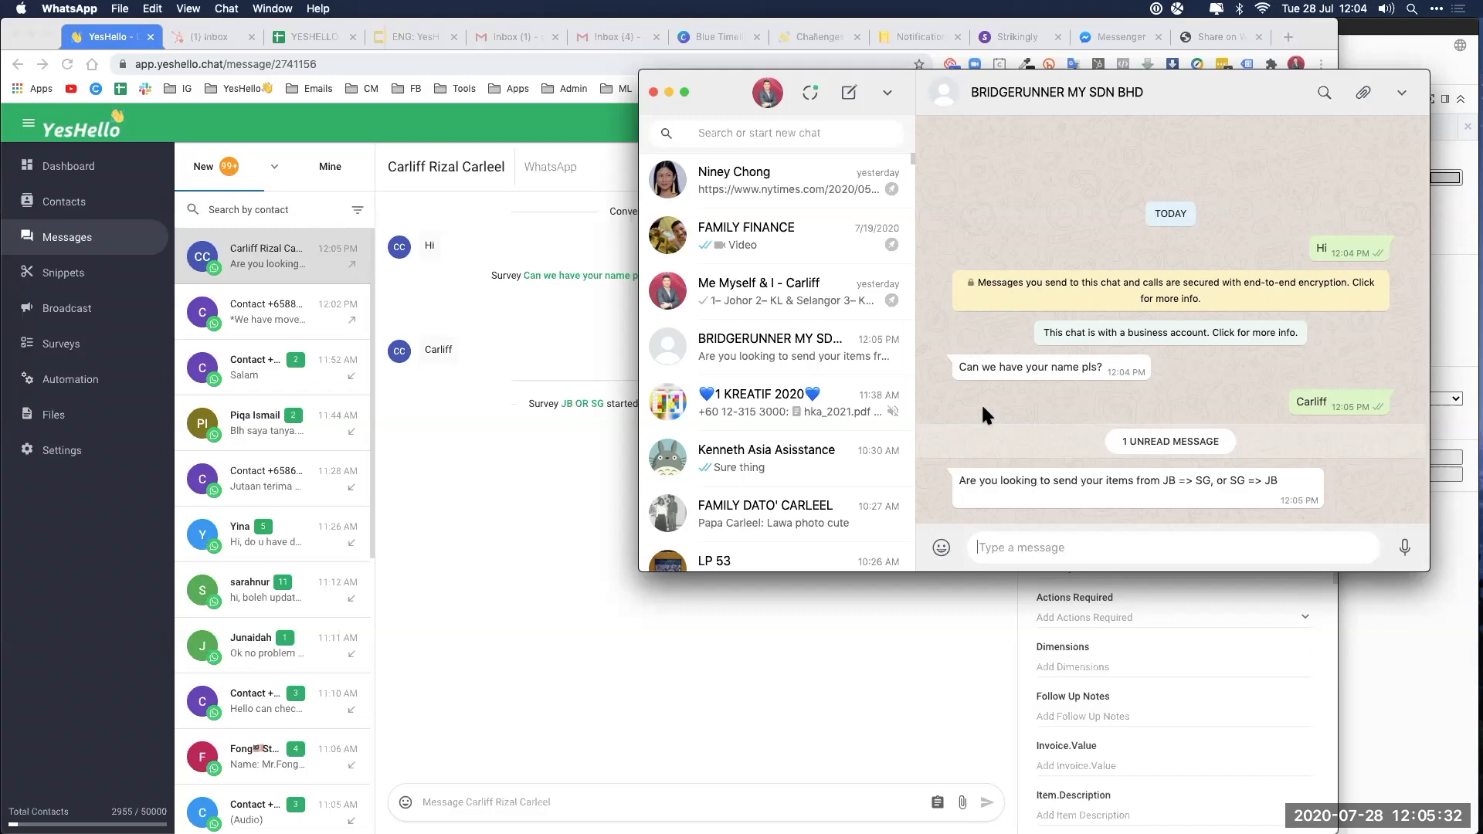
text(jb-SG)
key(Return)
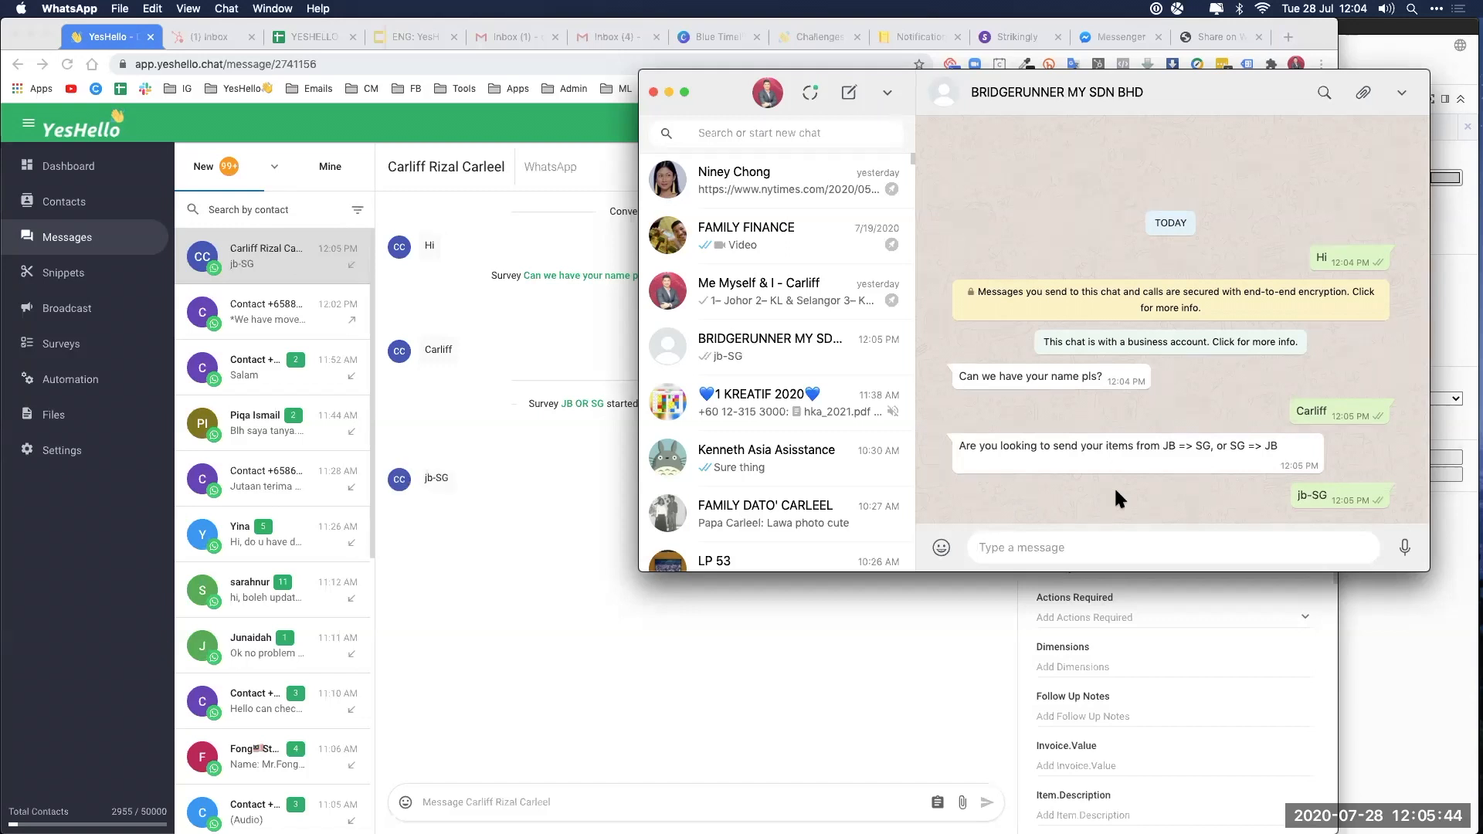
Step: Check the YesHello conversation after the service type answer and review the JB-SG automation rule's trigger and action settings
click(572, 451)
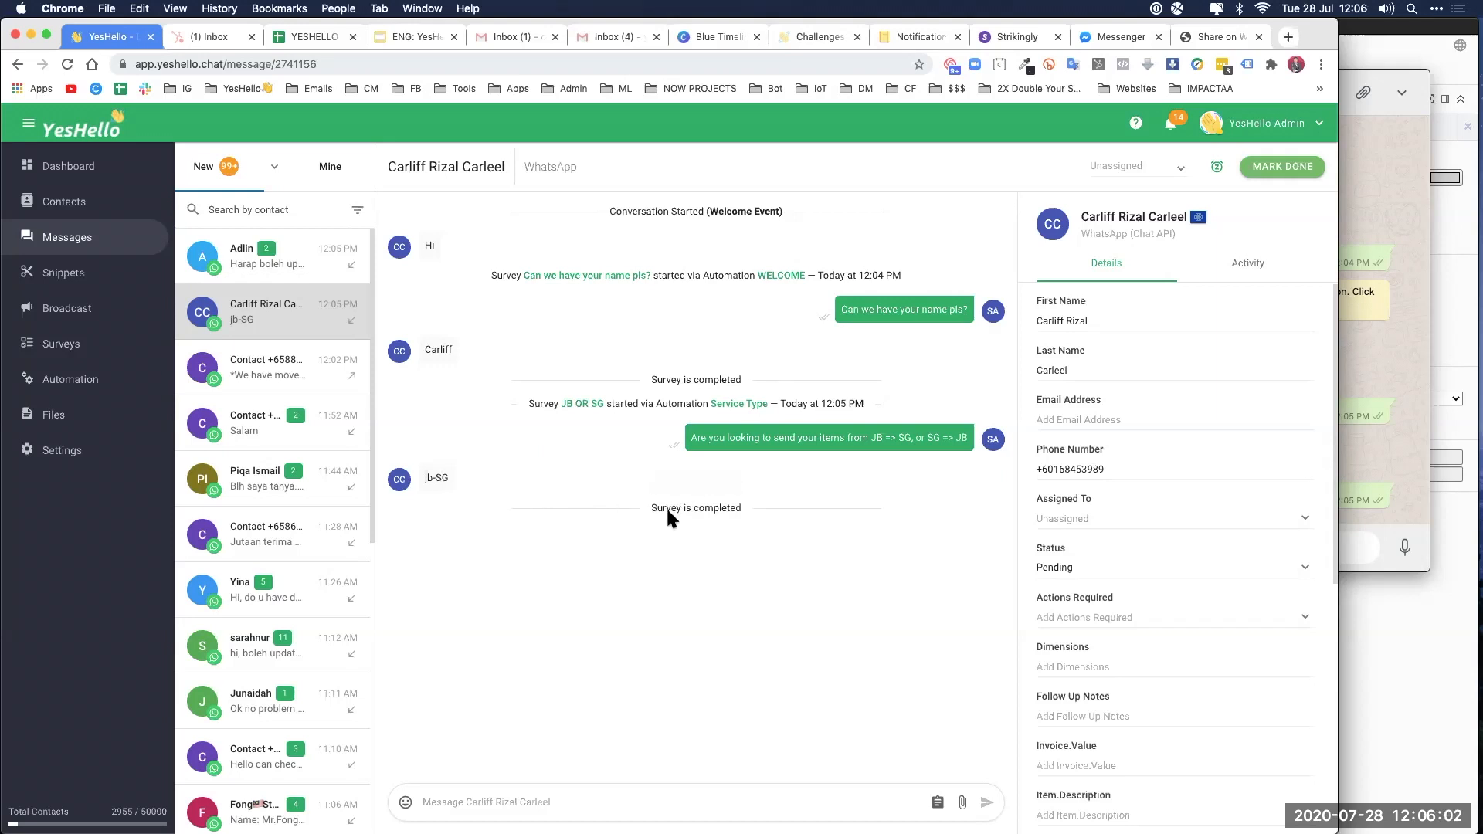
click(92, 379)
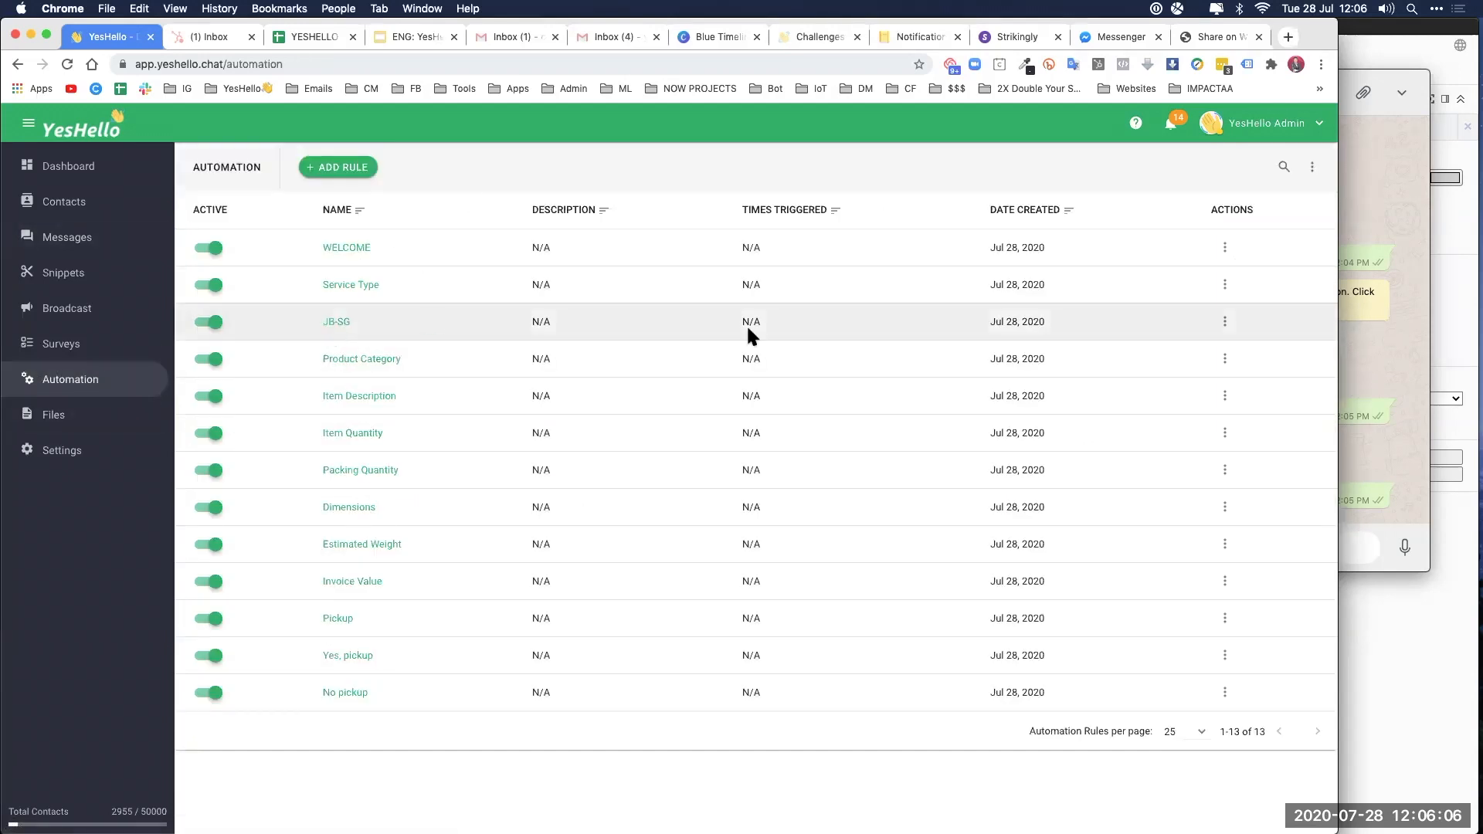
click(1225, 323)
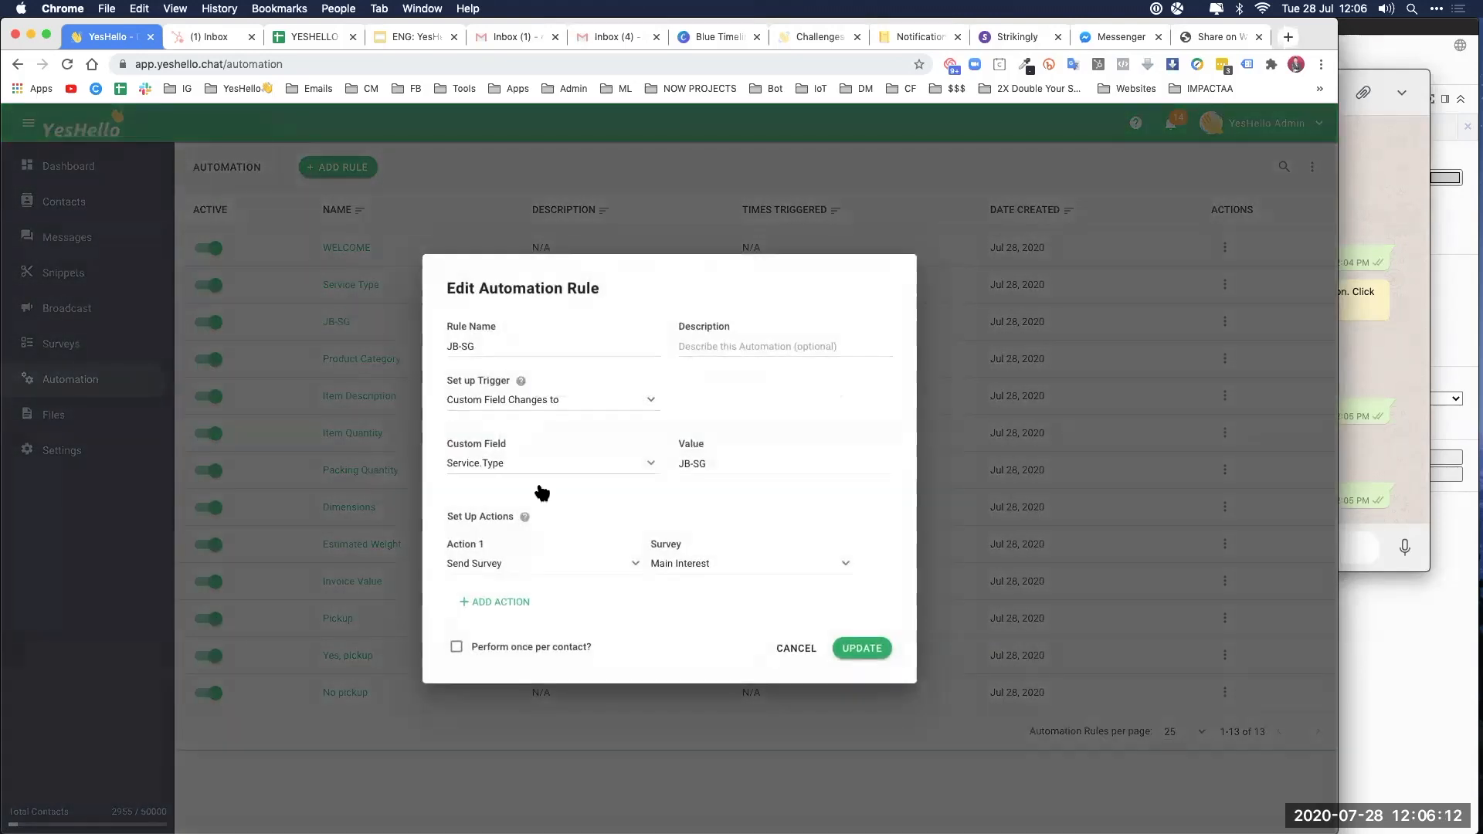
click(788, 649)
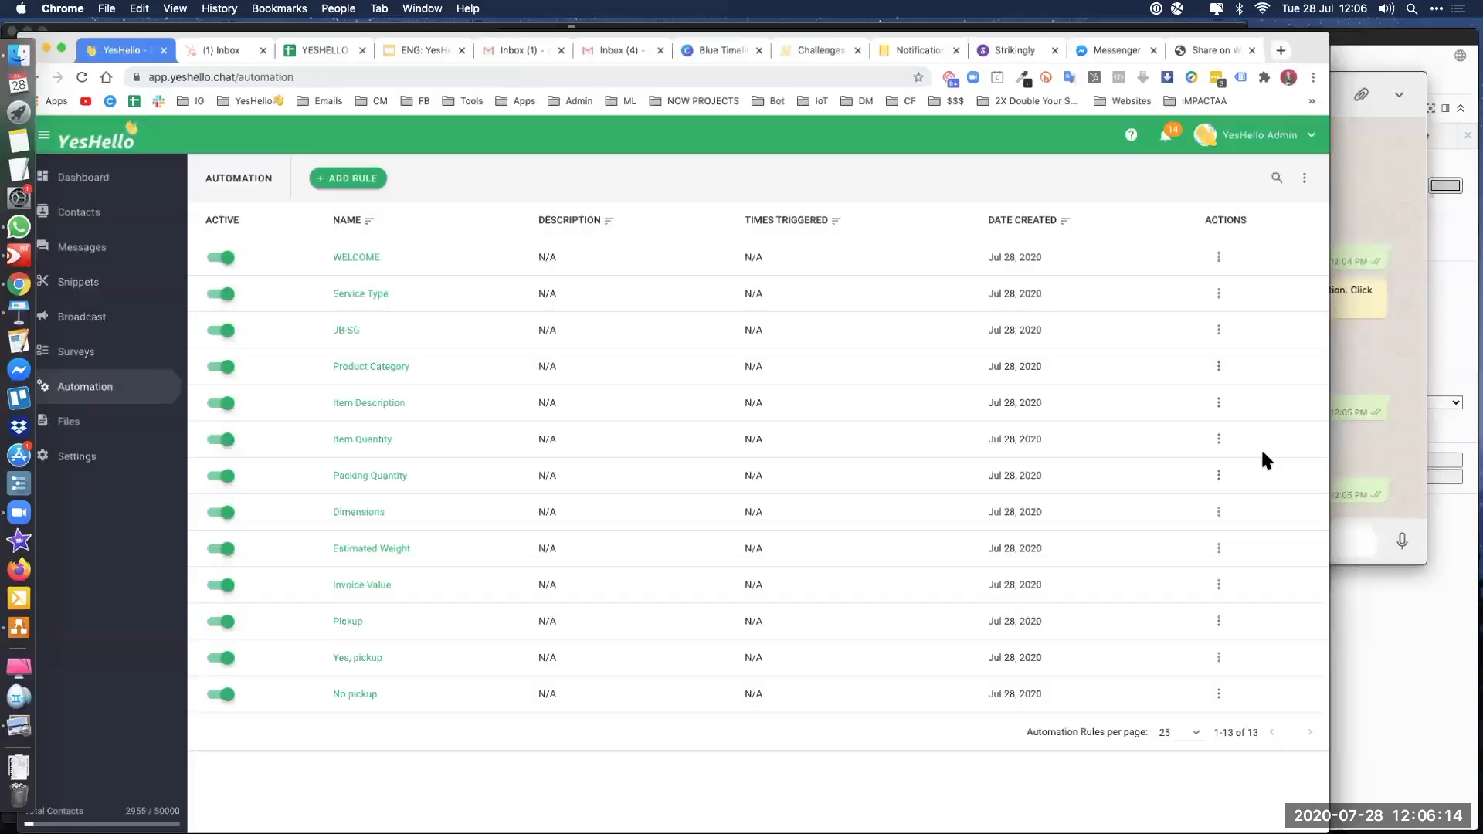
key(ctrl+Up)
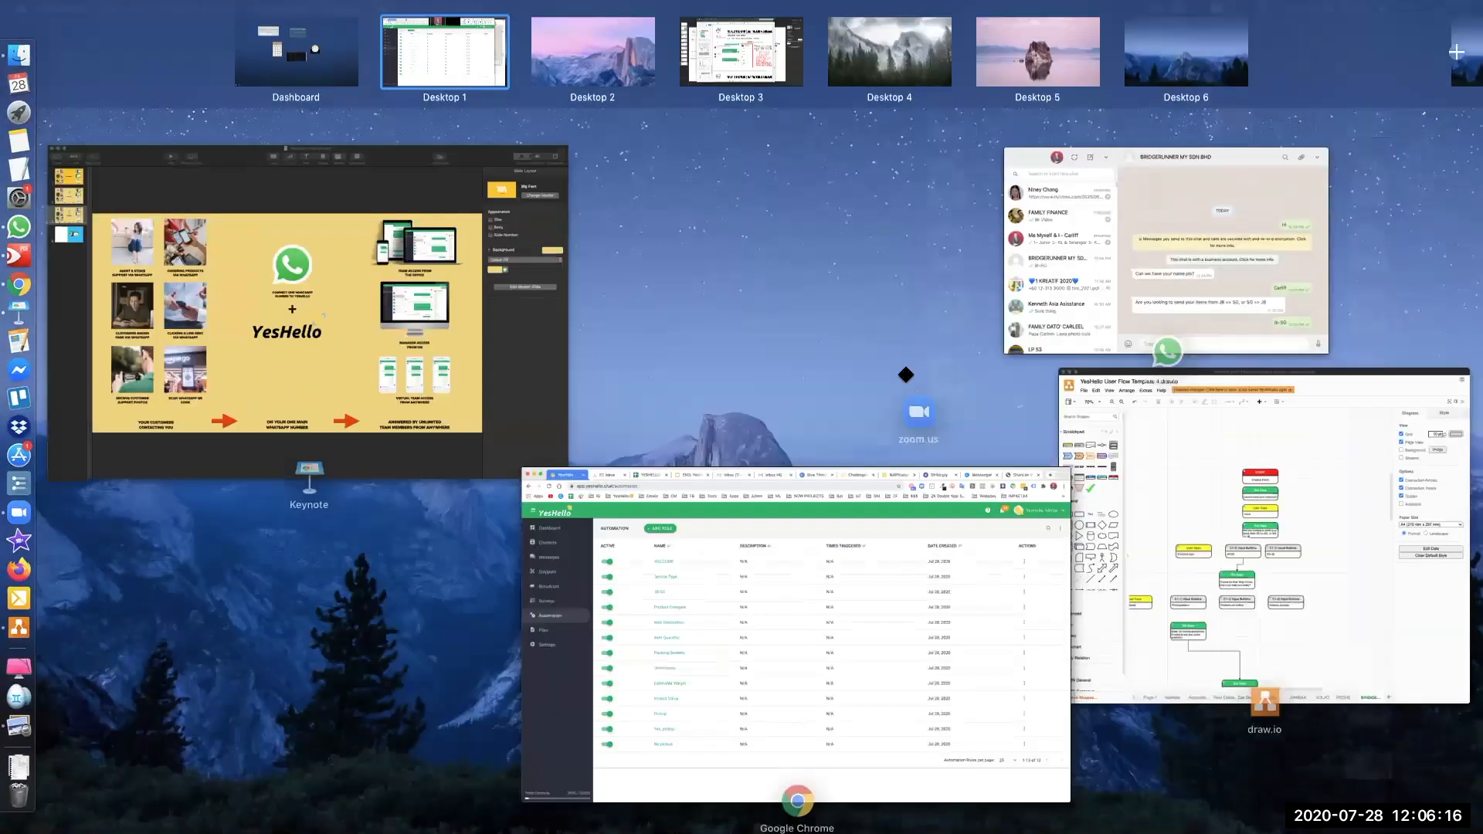
click(905, 399)
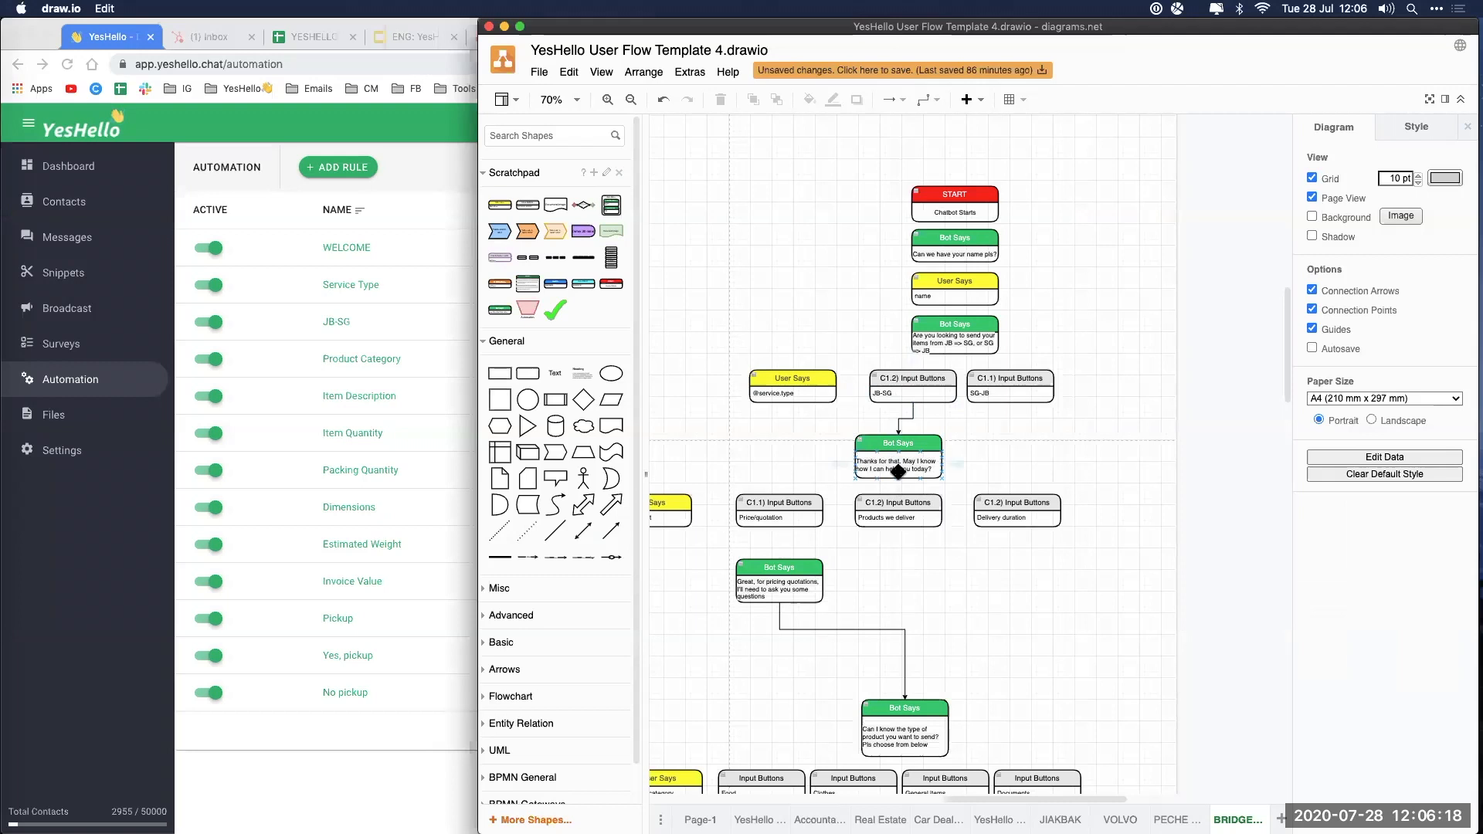
scroll(1028, 450, left, 2)
scroll(1028, 450, down, 1)
scroll(943, 452, left, 1)
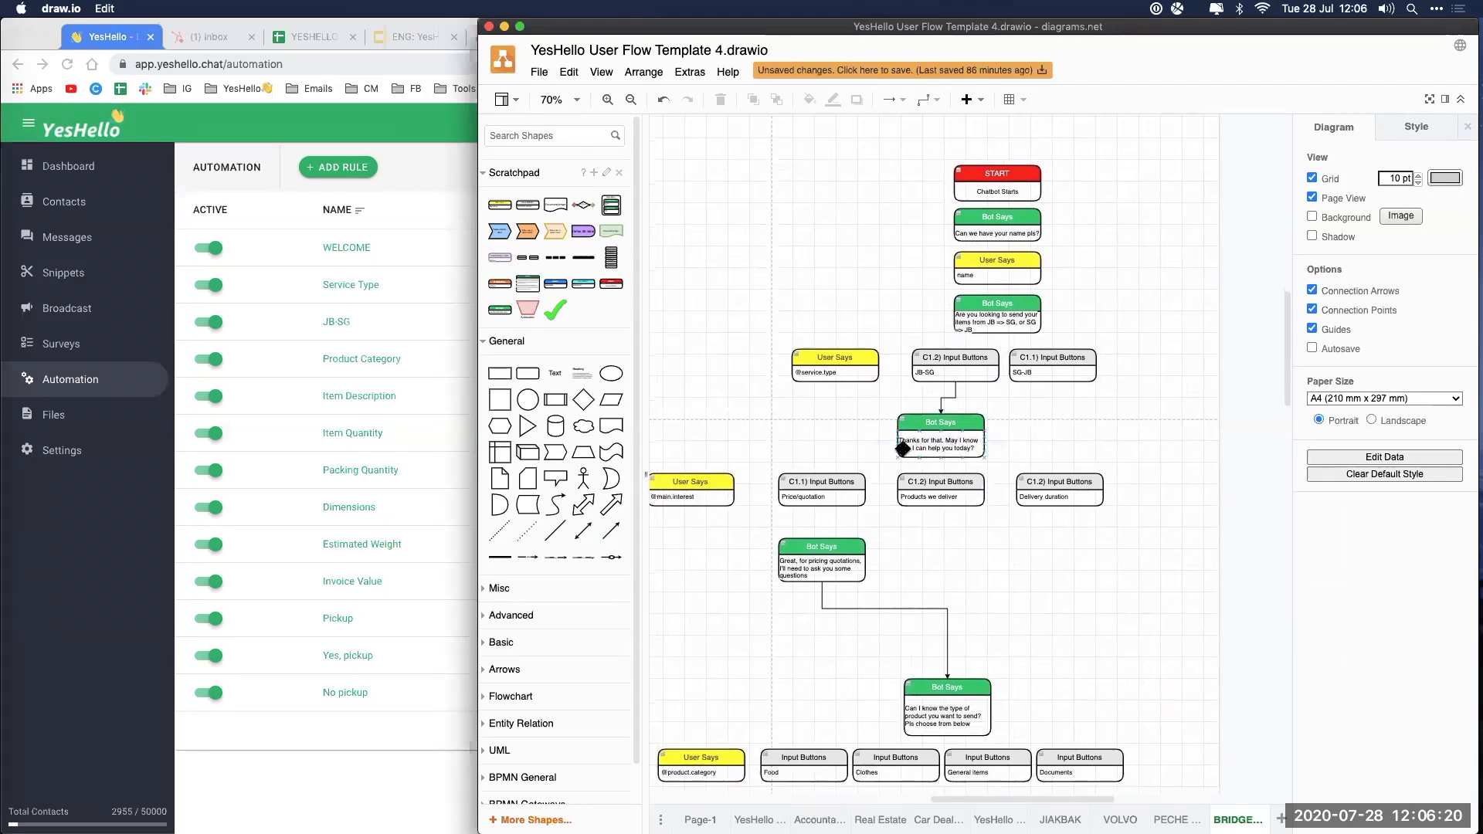
scroll(792, 444, left, 2)
click(730, 497)
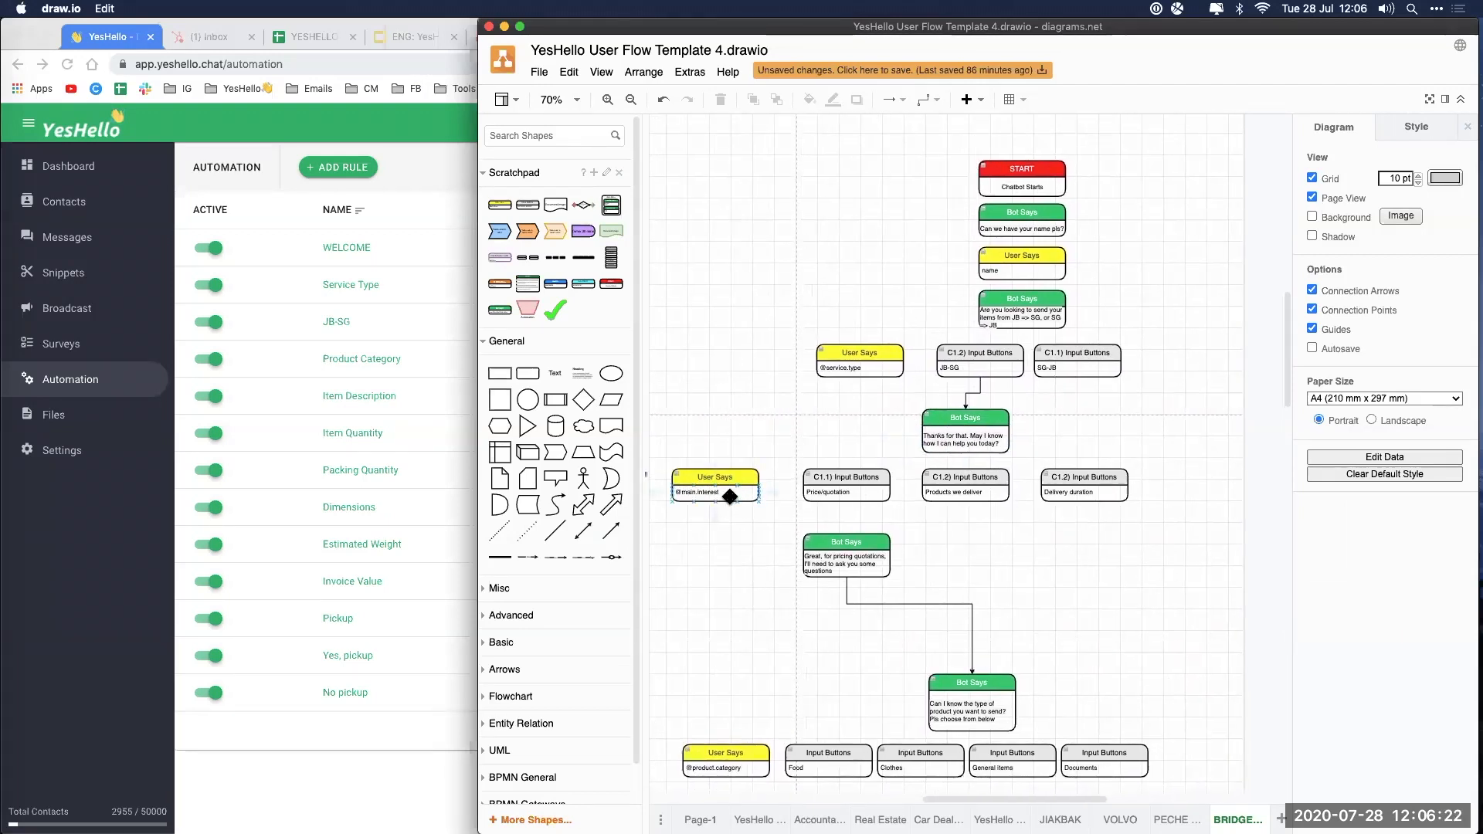
Step: Deactivate the WELCOME automation rule in YesHello and recheck the service type branch in the draw.io flow
click(326, 766)
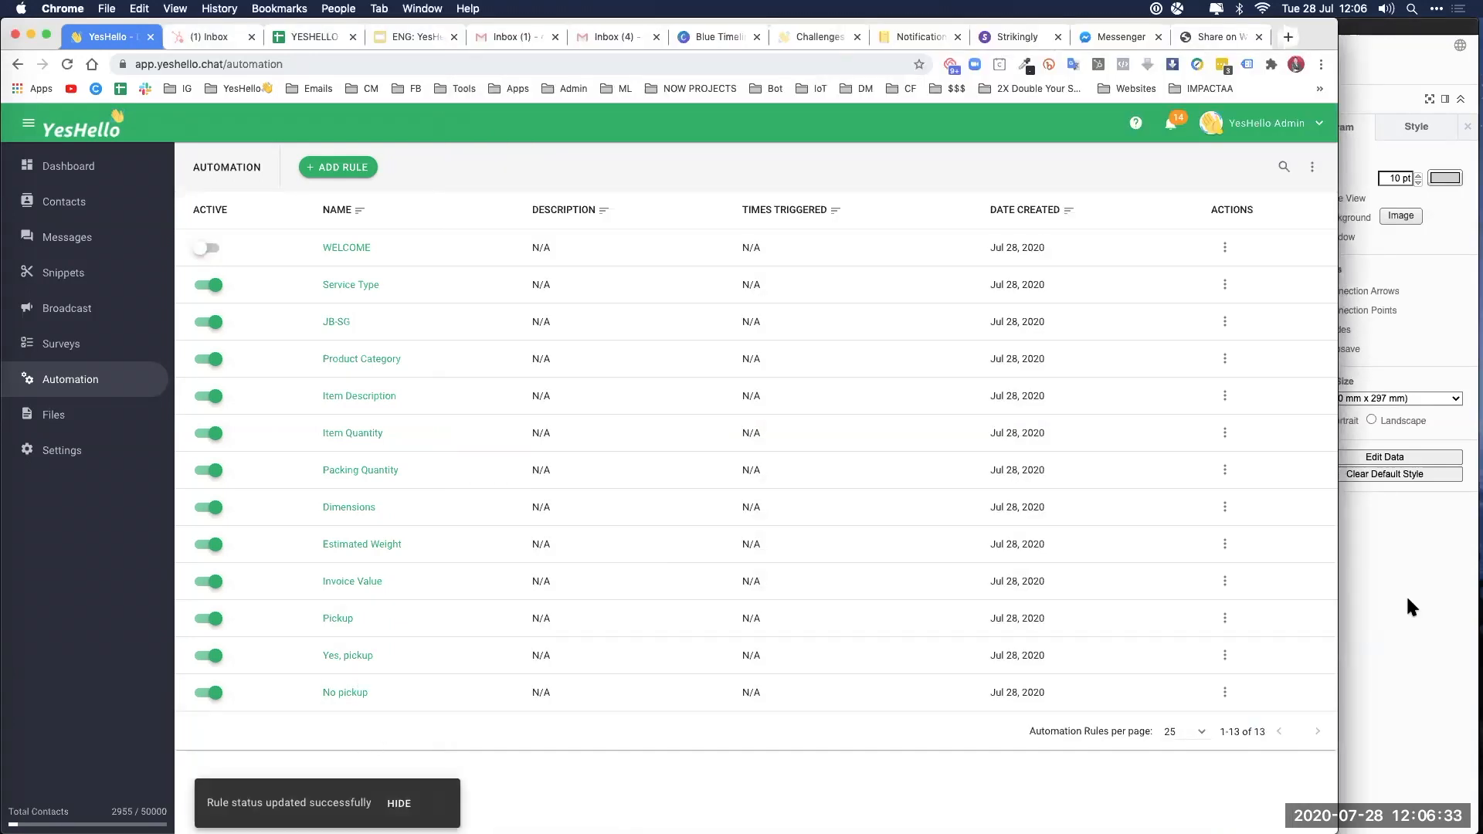
click(1408, 599)
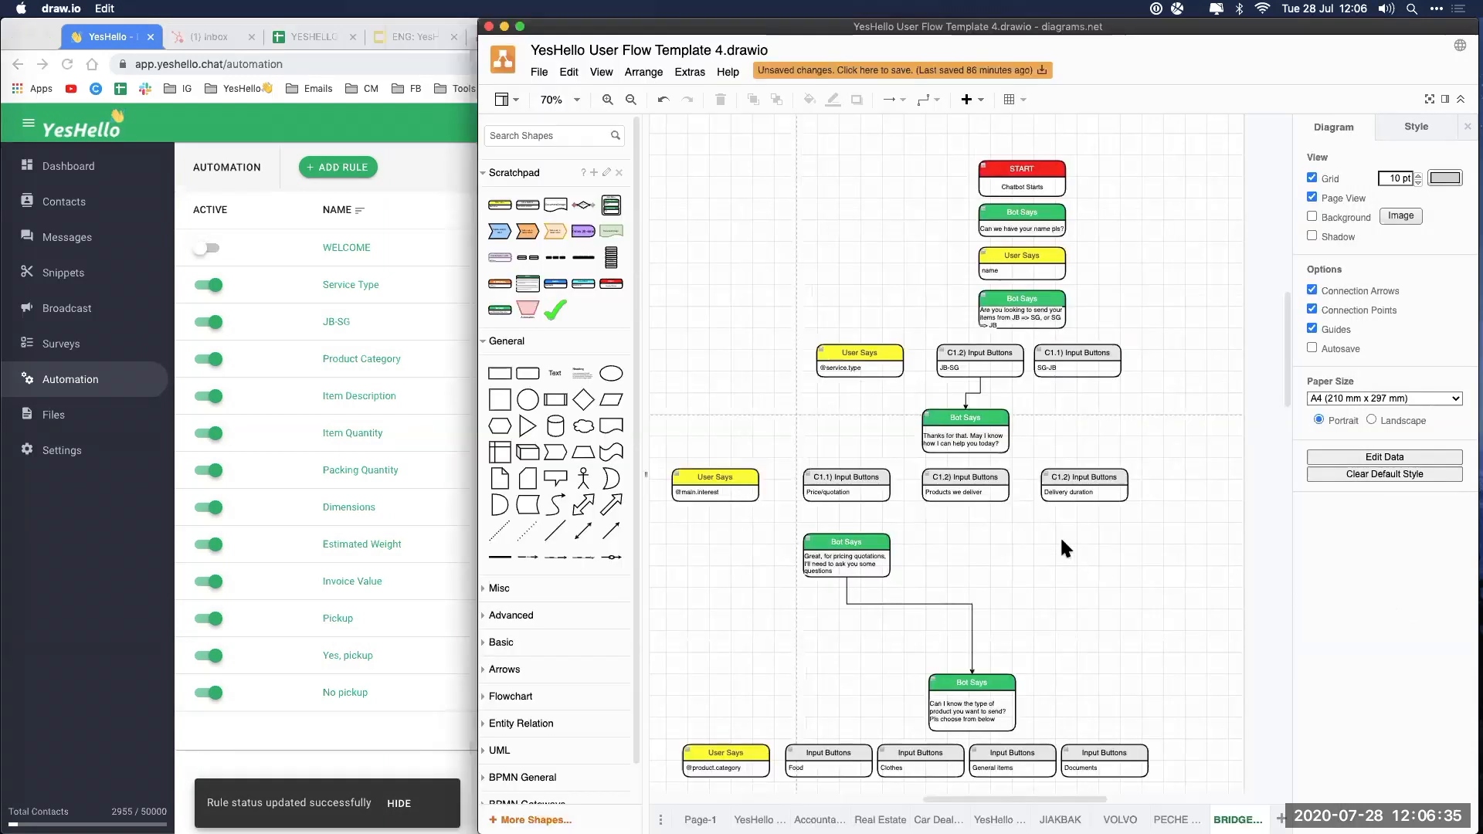
click(987, 355)
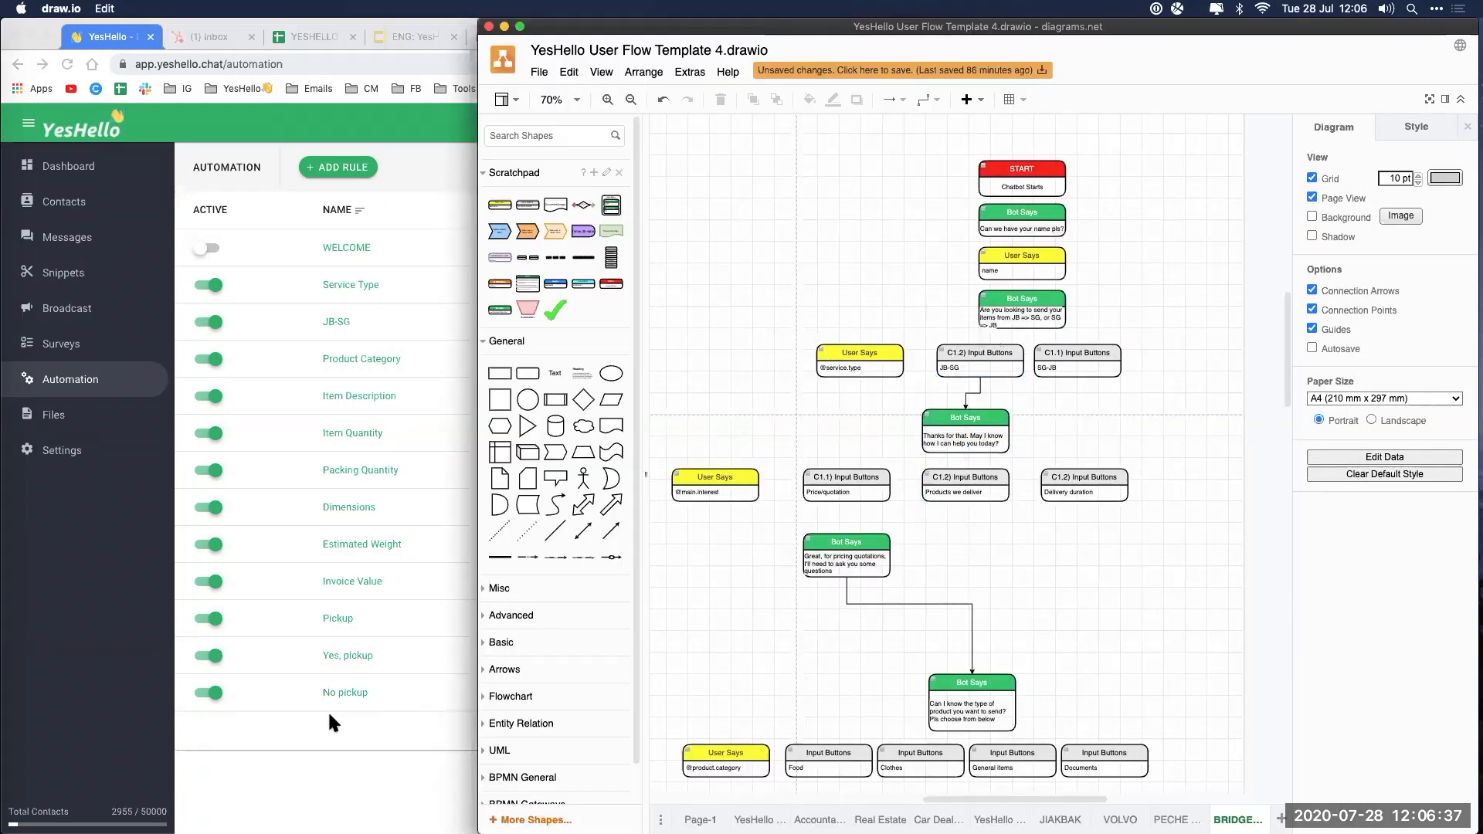
click(339, 755)
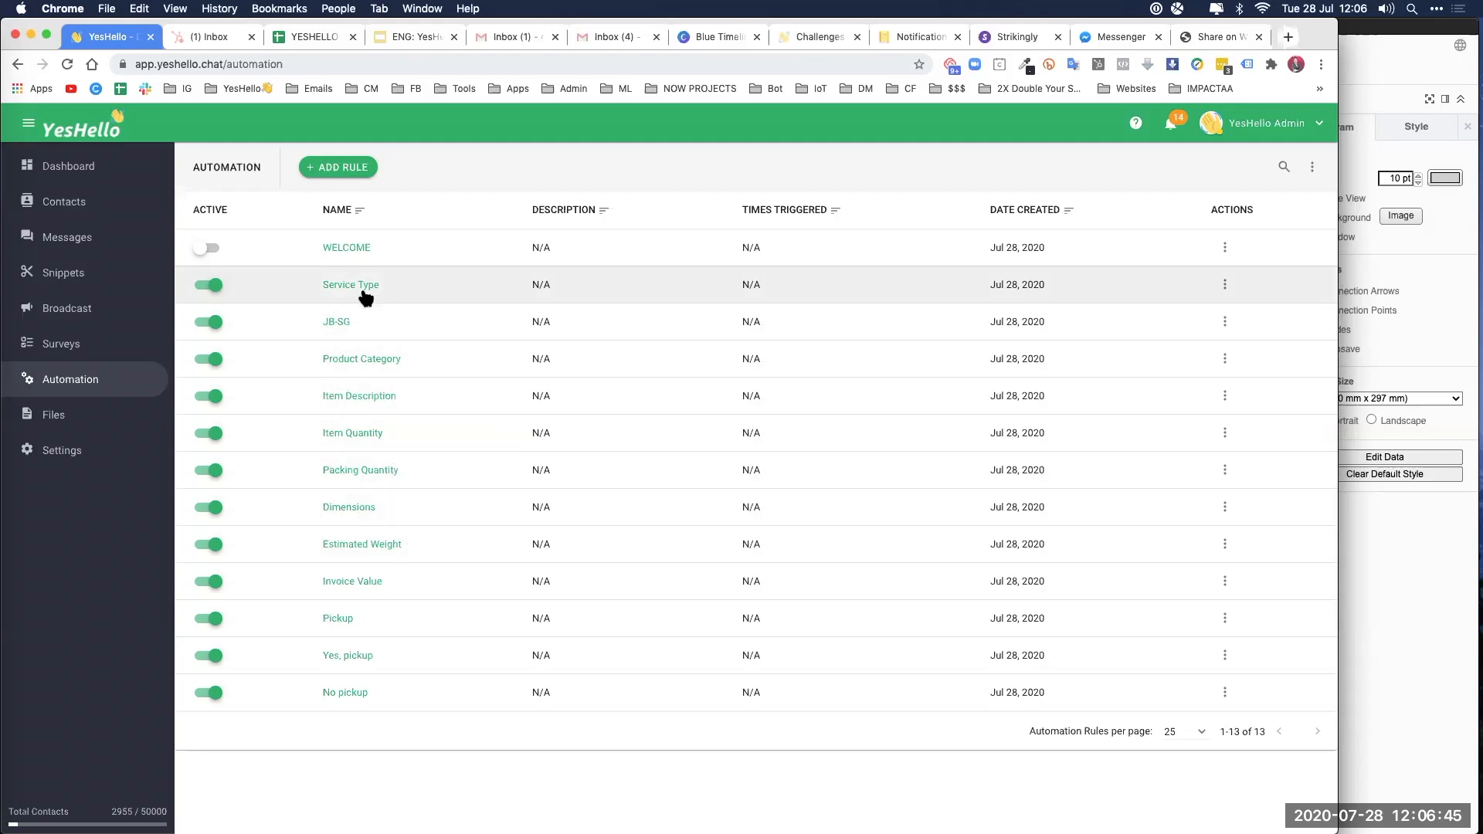
Step: Review the trigger and action settings of the Service Type and JB-SG automation rules without changing them
click(1226, 286)
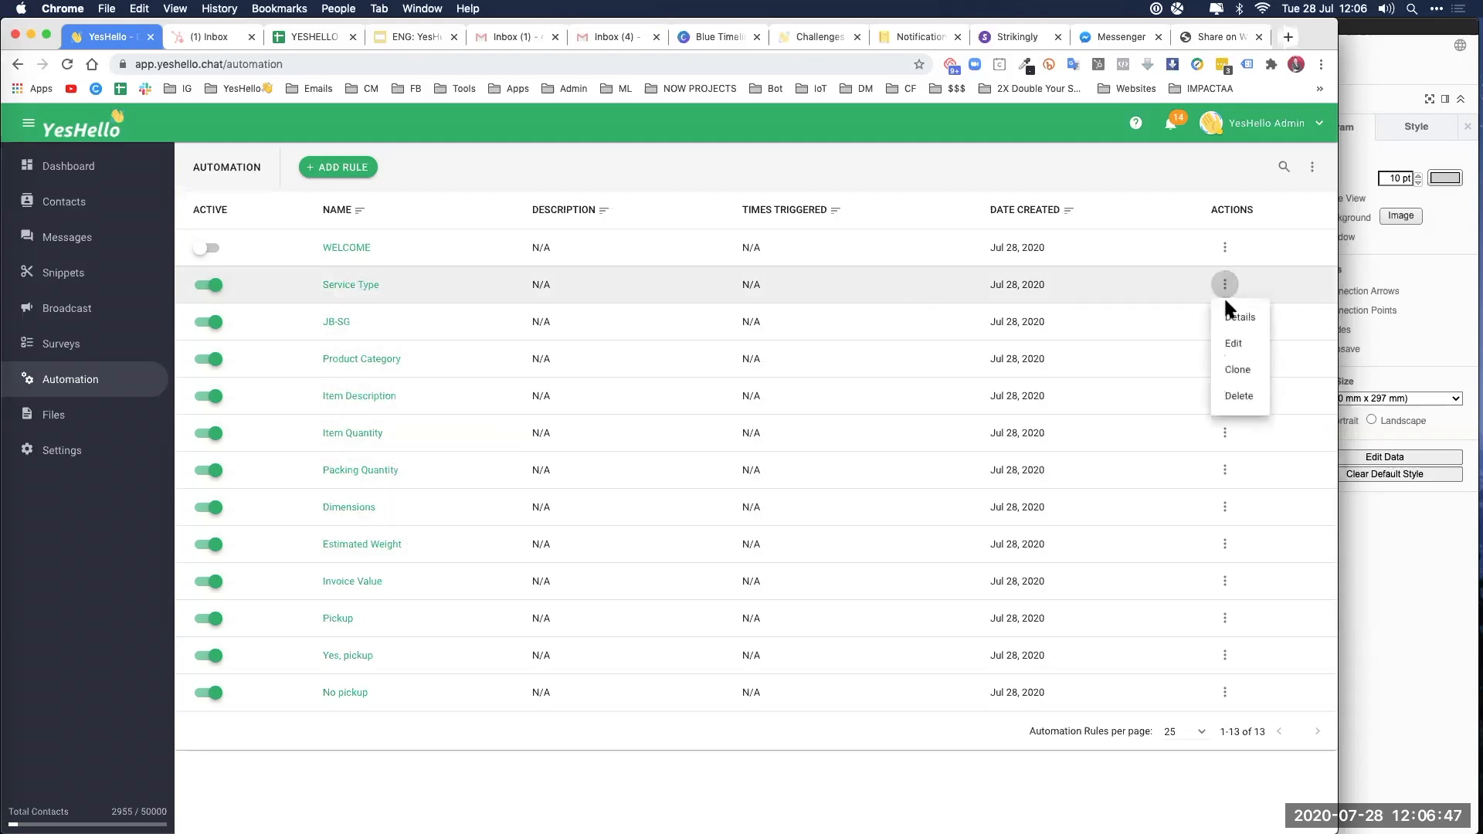
click(1220, 338)
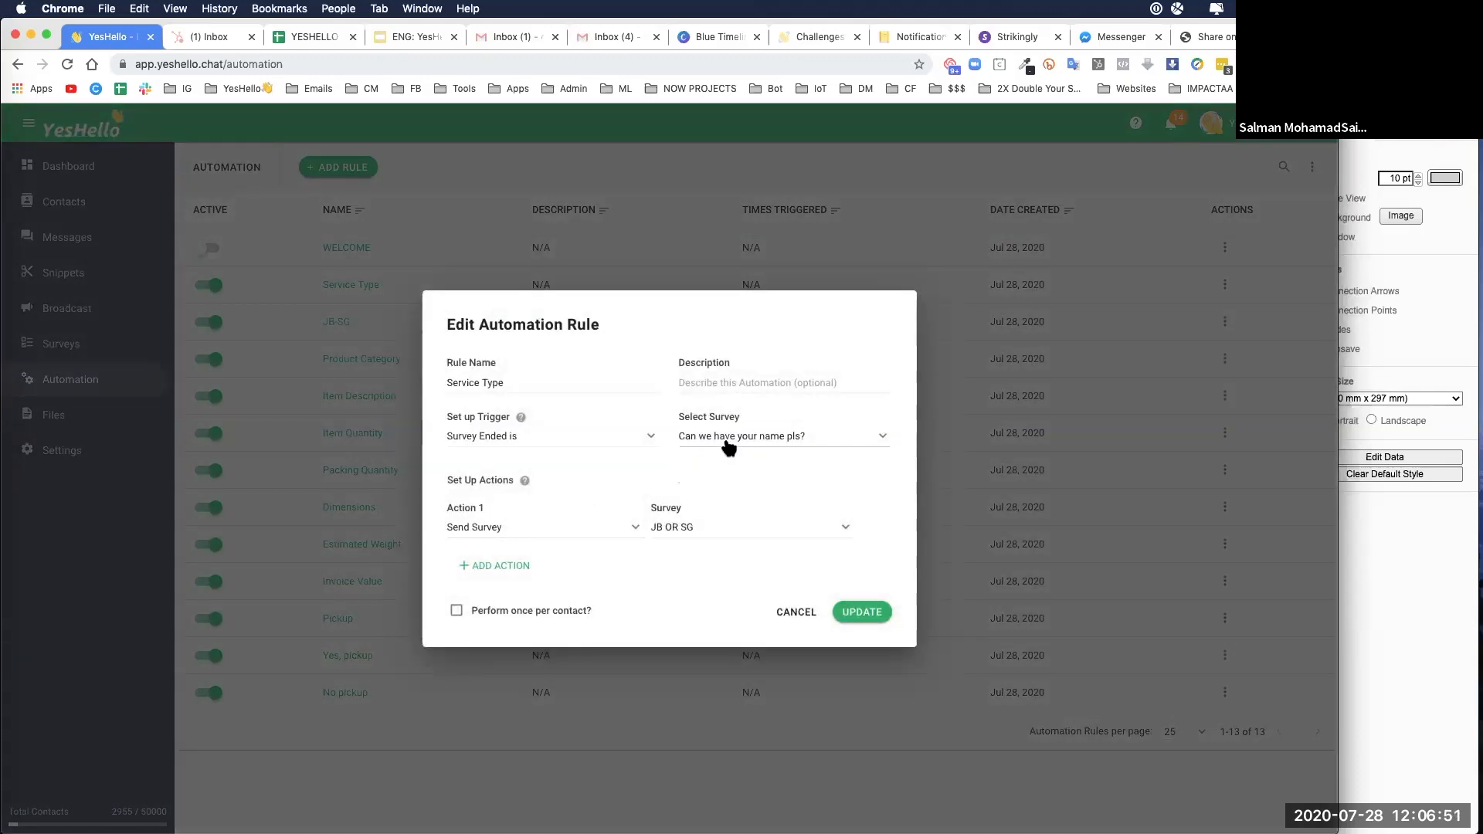
click(797, 615)
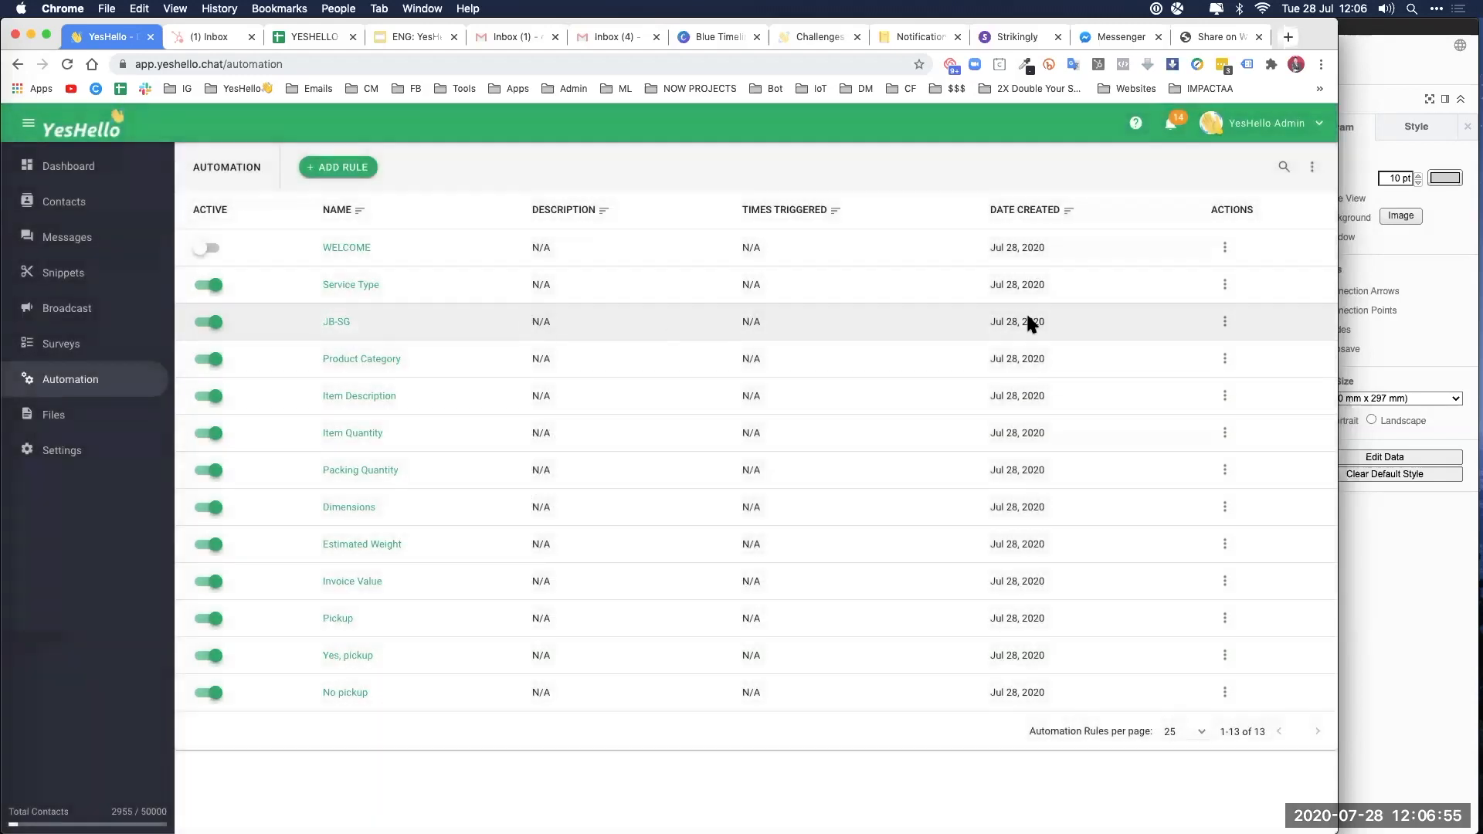
click(1224, 322)
click(1228, 381)
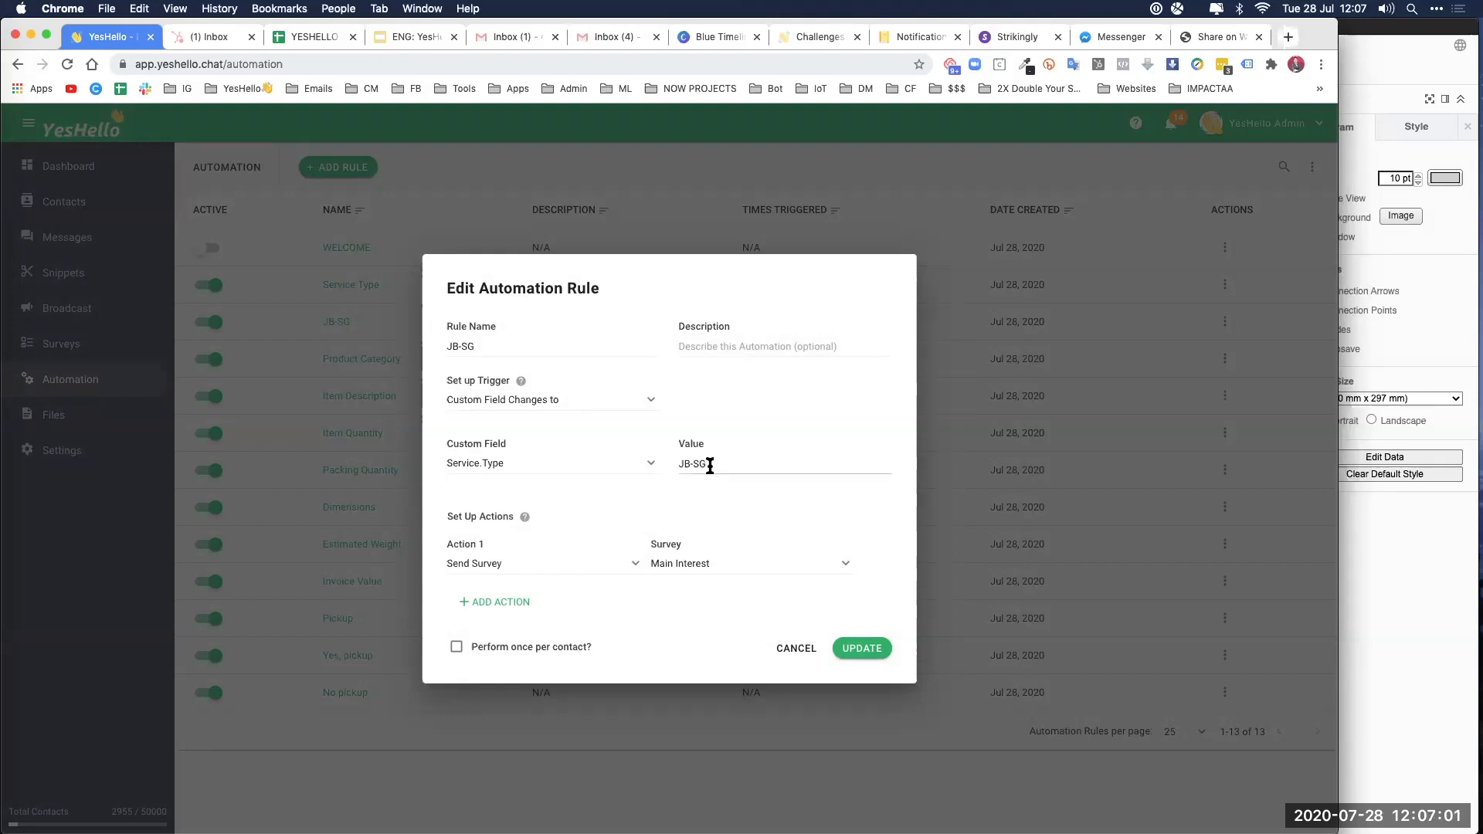
click(792, 648)
Step: Start a new automation rule in YesHello and name it Main Interest
click(1380, 585)
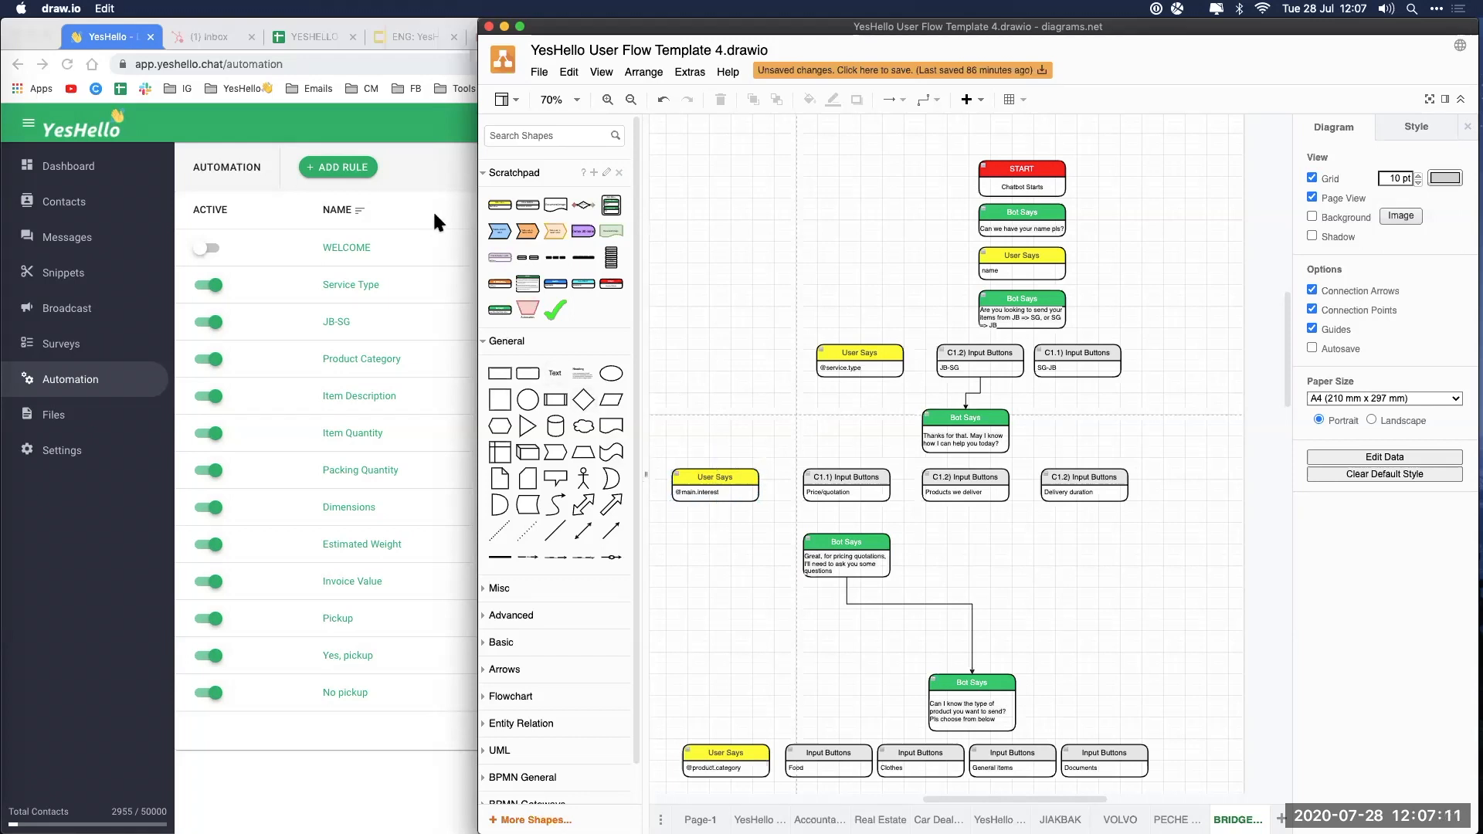
click(363, 170)
click(347, 169)
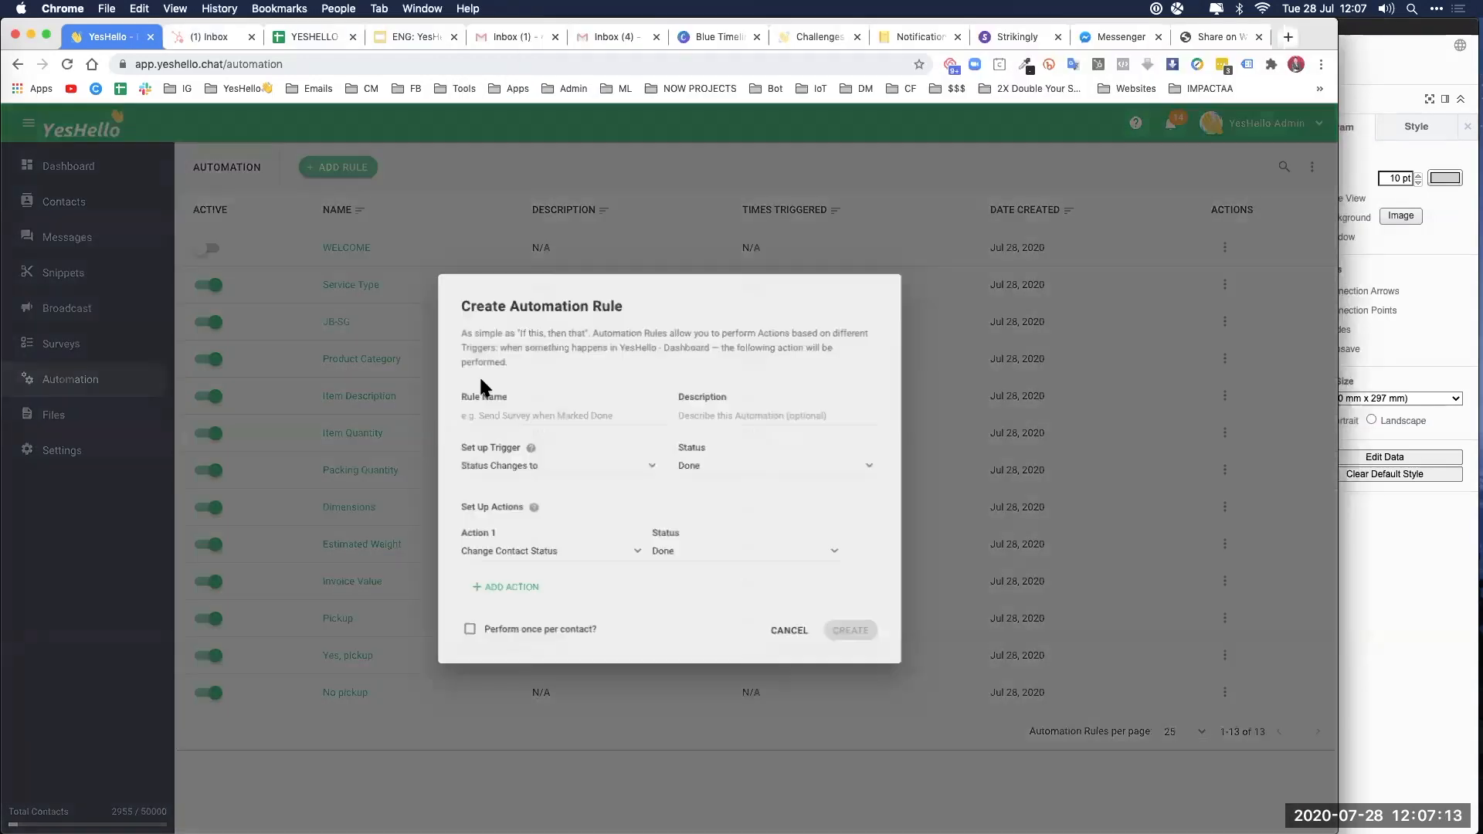
click(508, 412)
text(Main Intere)
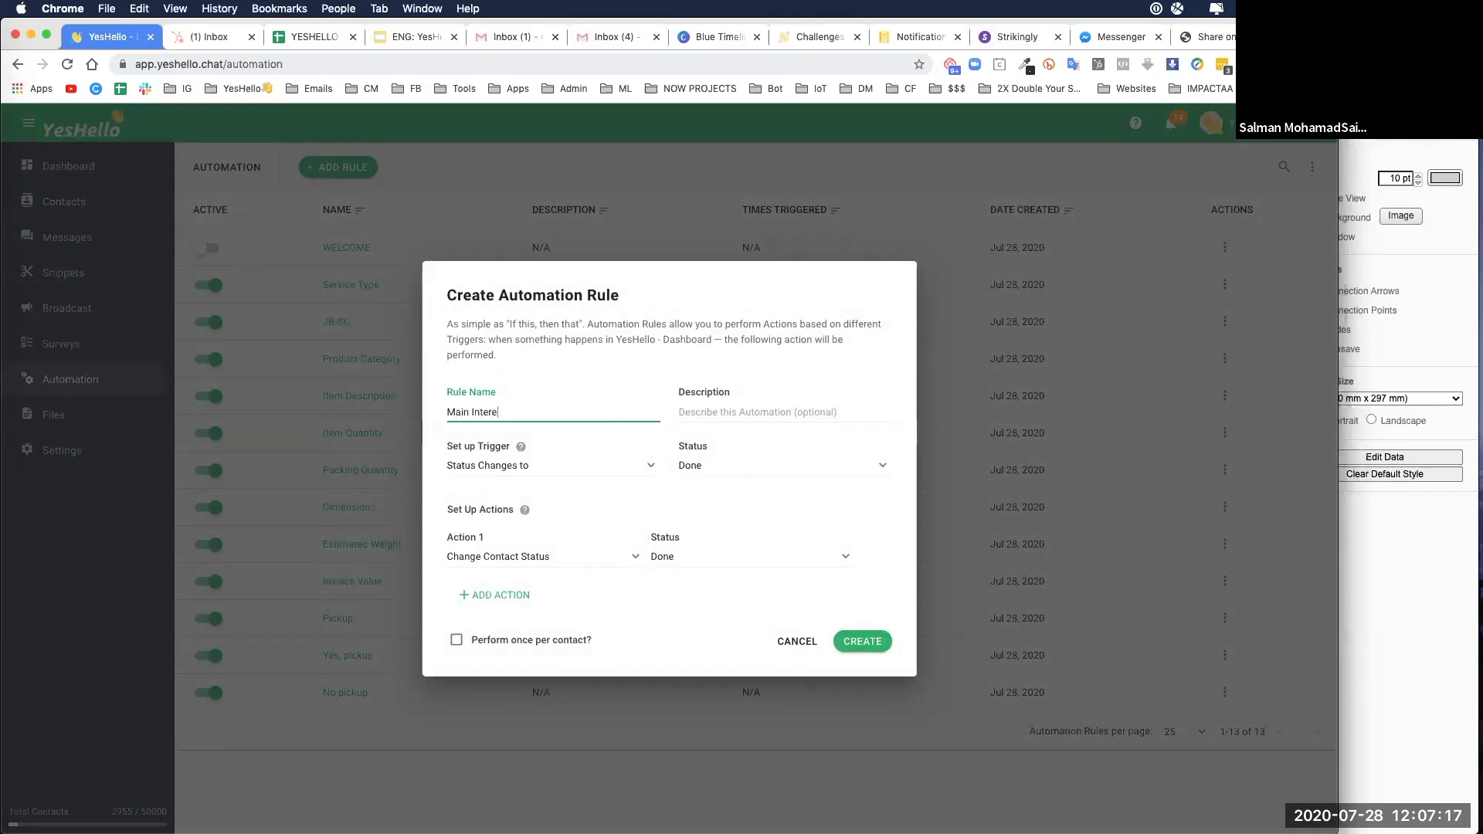
Step: Set the Main Interest rule's trigger to Survey Ended is with the survey JB OR SG, checking the draw.io flow for the preceding question
click(508, 466)
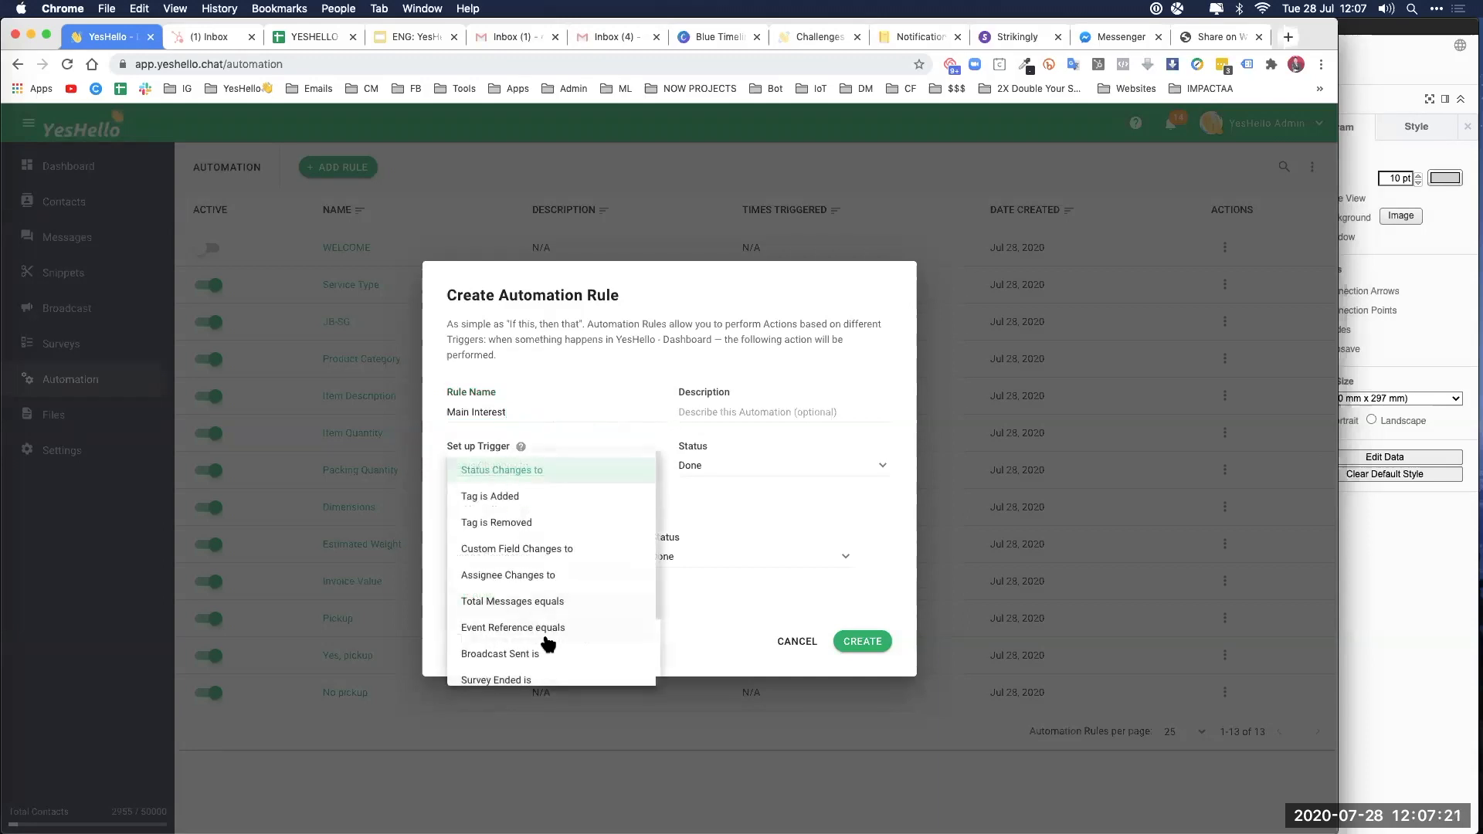
scroll(533, 653, down, 1)
click(520, 666)
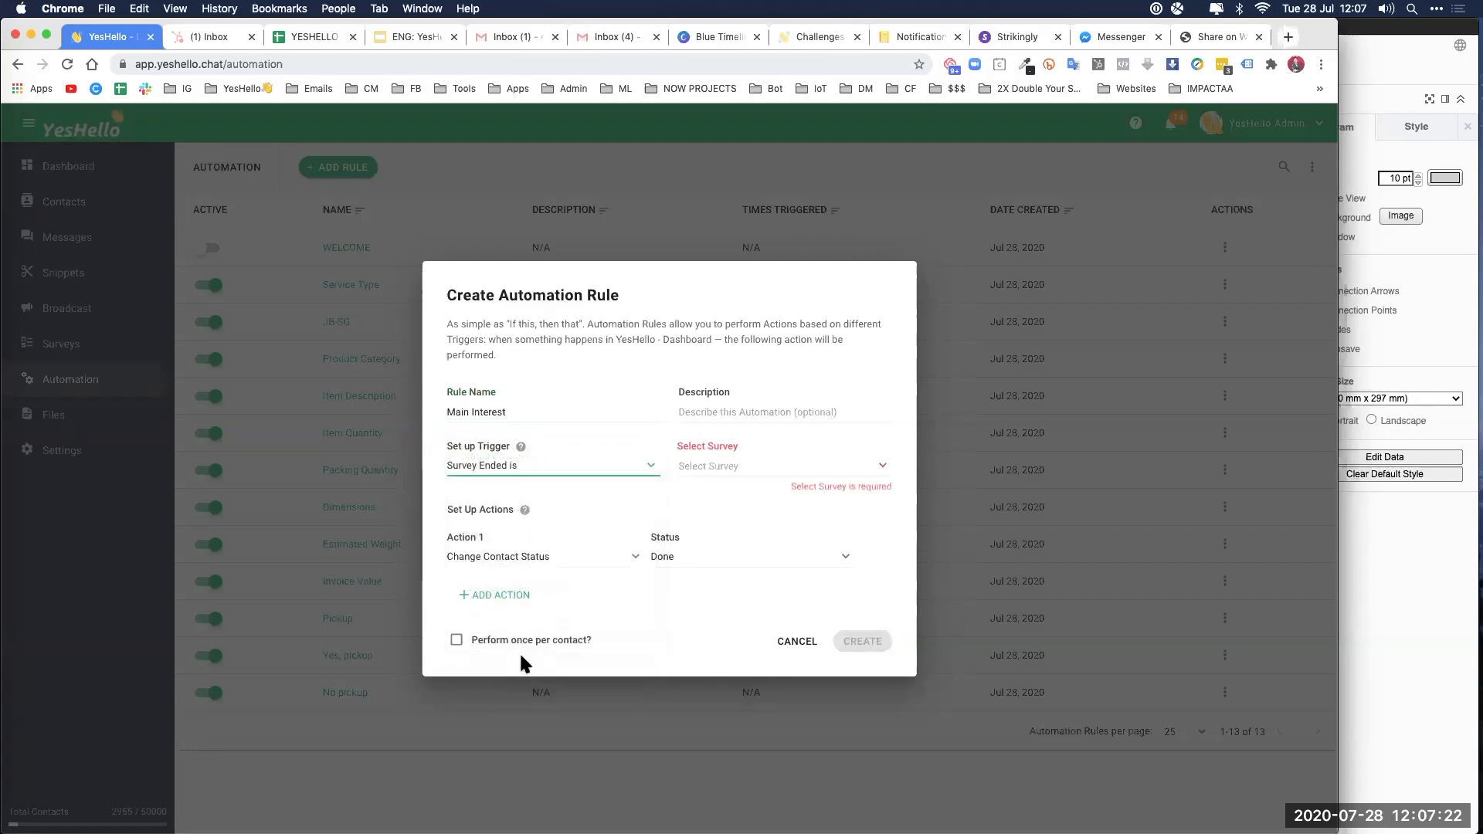
click(735, 472)
click(1410, 545)
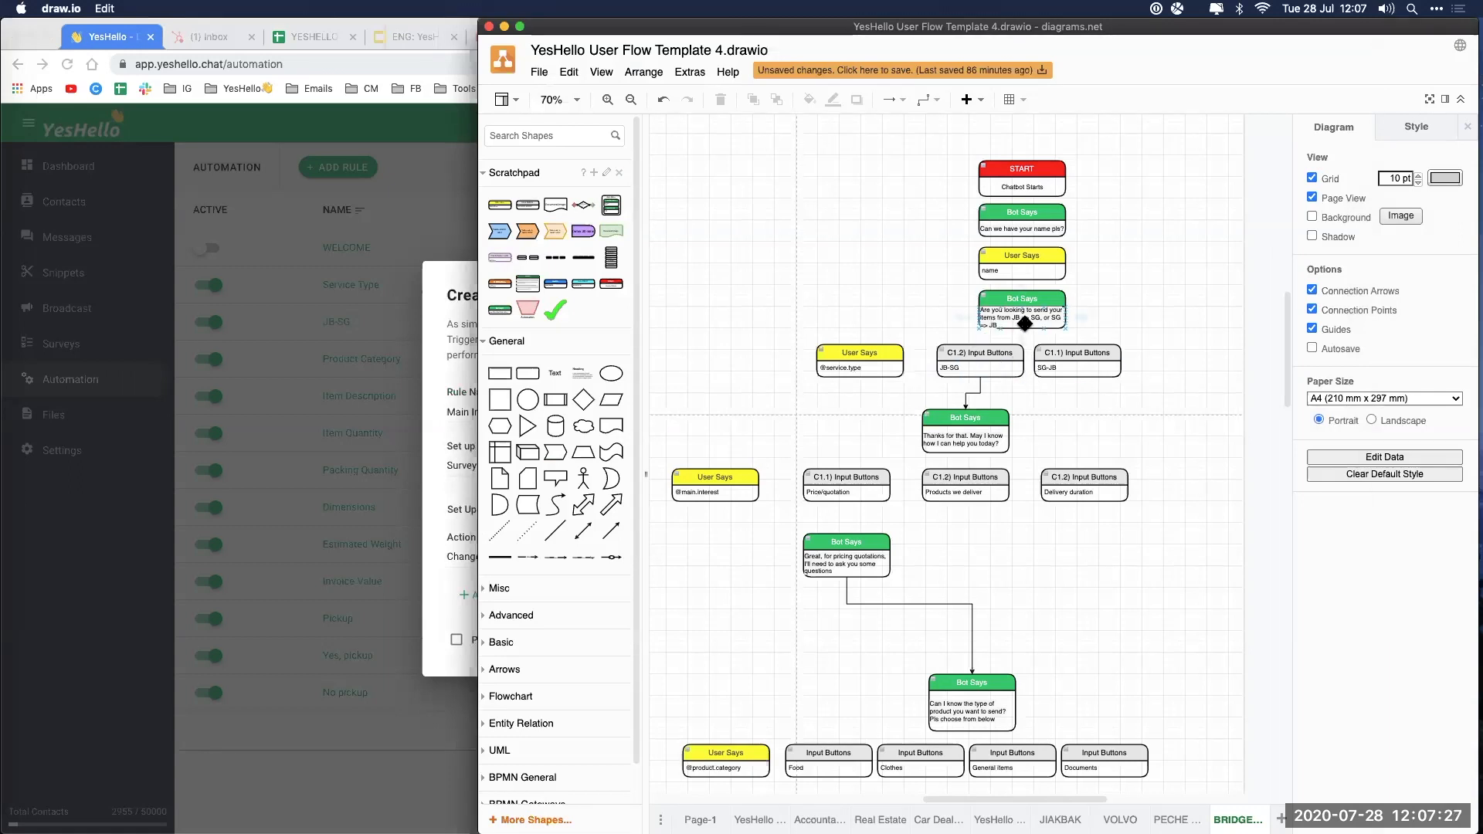
click(431, 573)
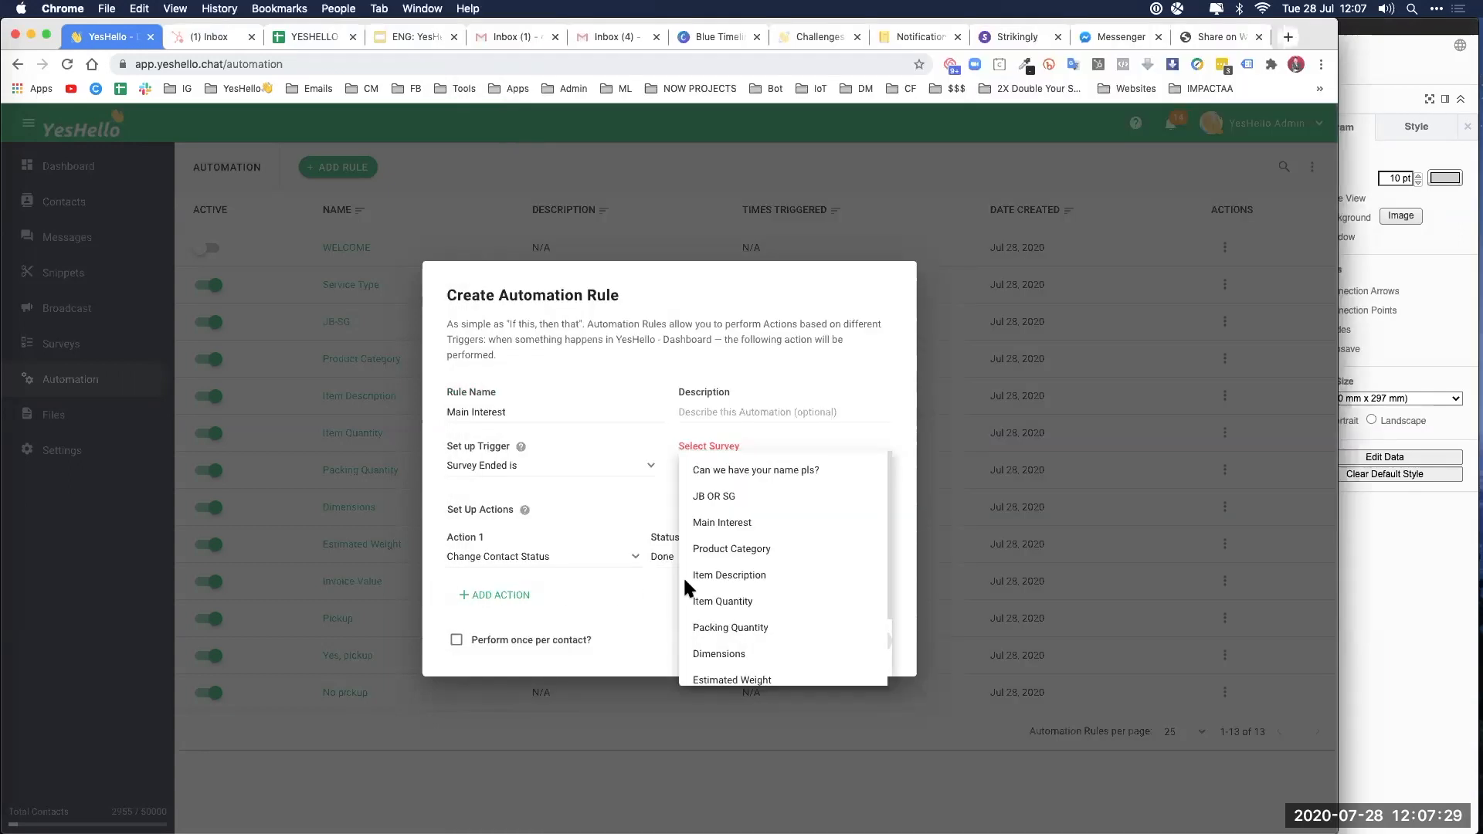
click(726, 498)
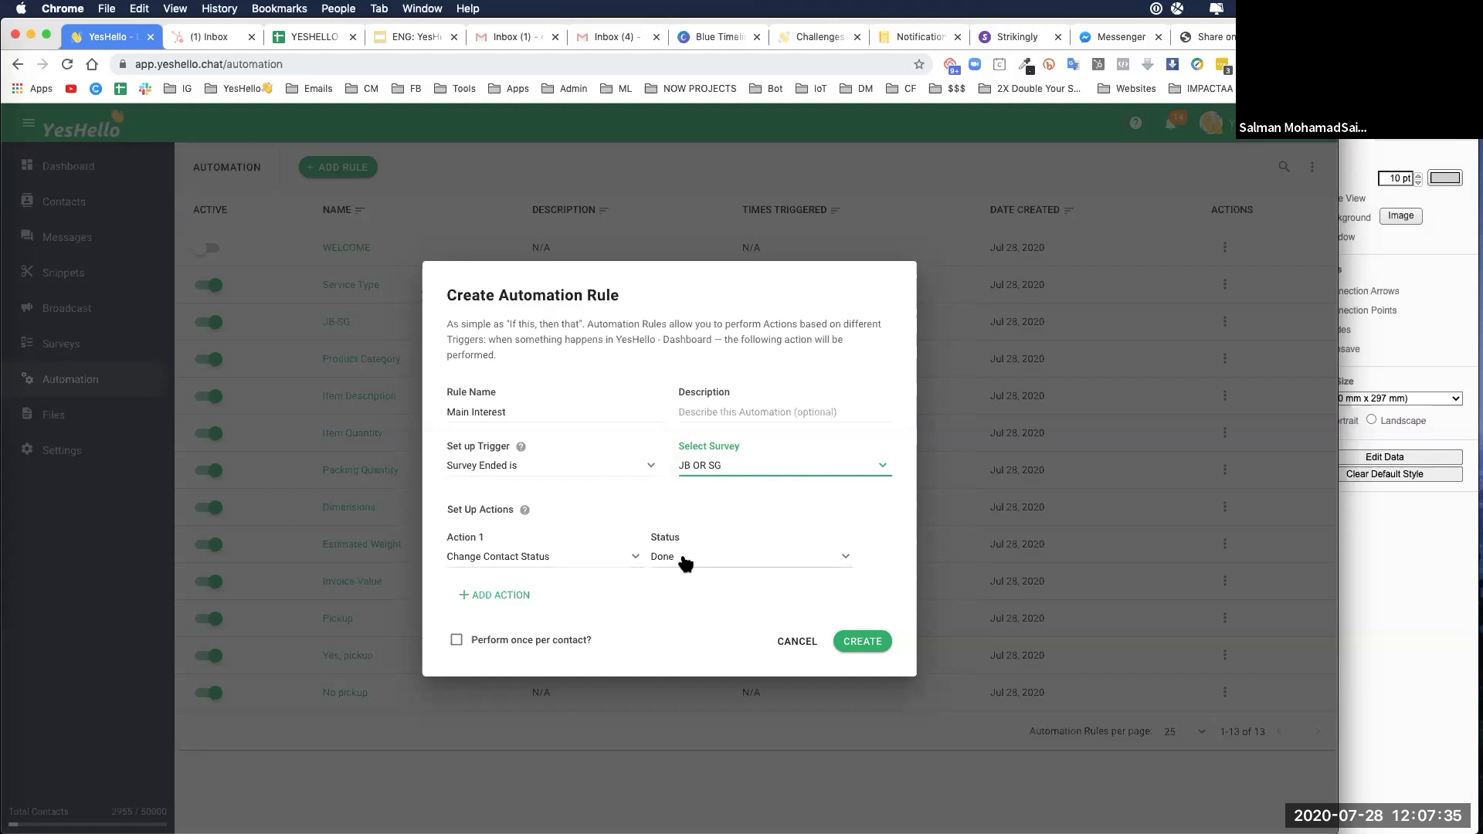
Step: Check the draw.io flow, set the rule's Action 1 to Send Survey with Main Interest, and create the rule
click(1362, 550)
click(881, 375)
click(911, 412)
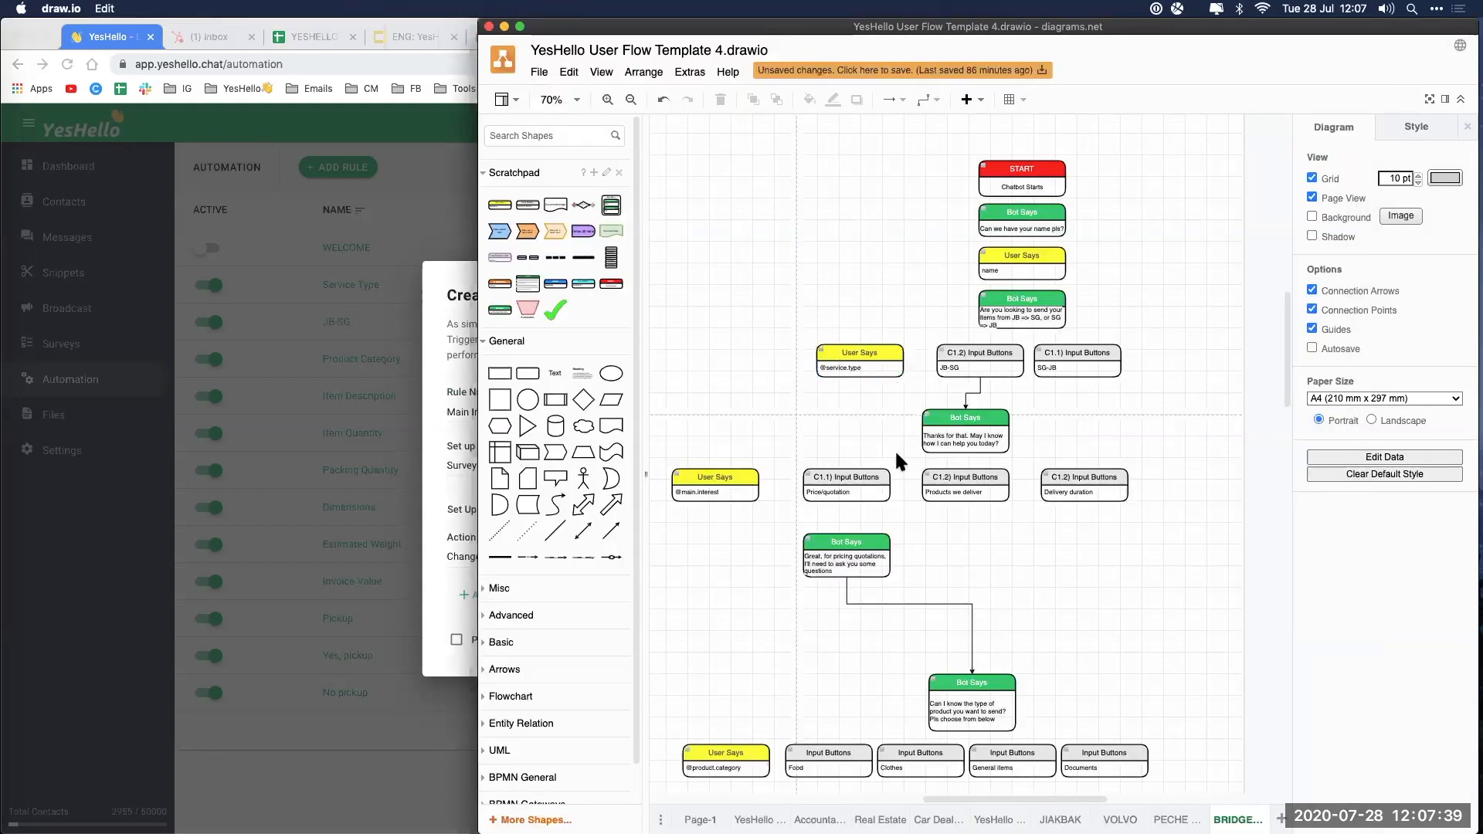
click(443, 610)
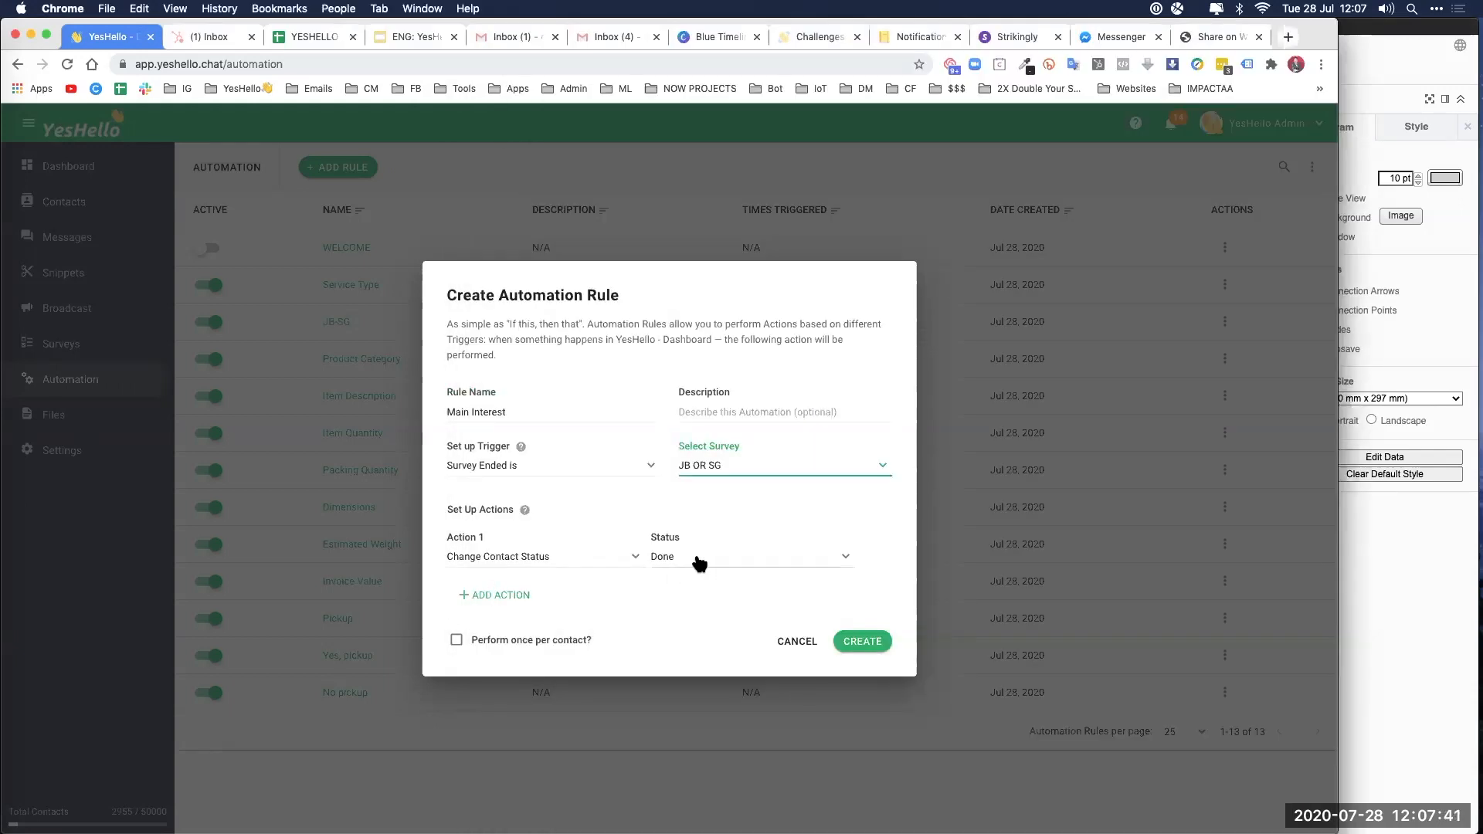
click(699, 565)
click(567, 558)
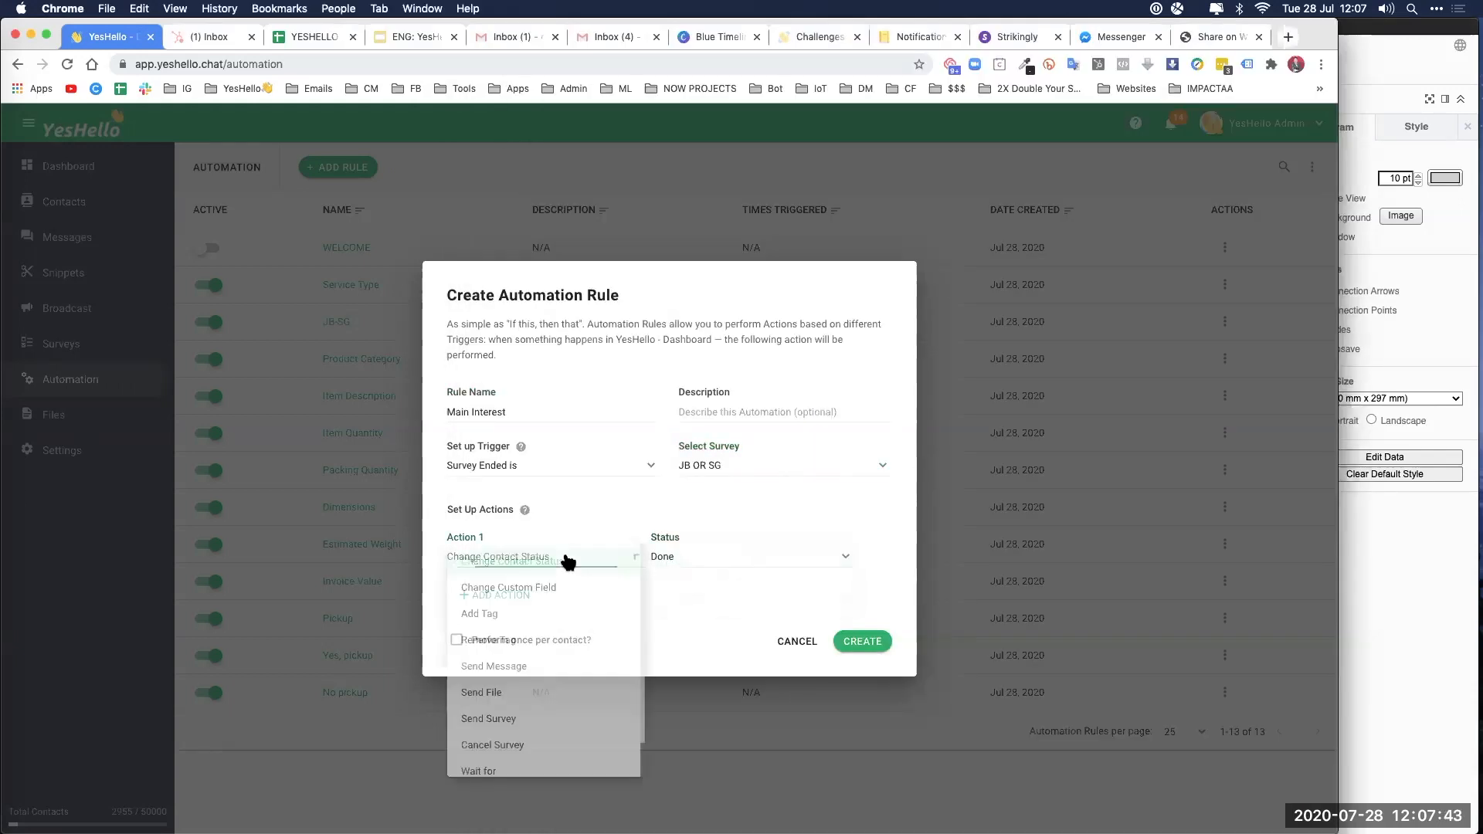
click(506, 729)
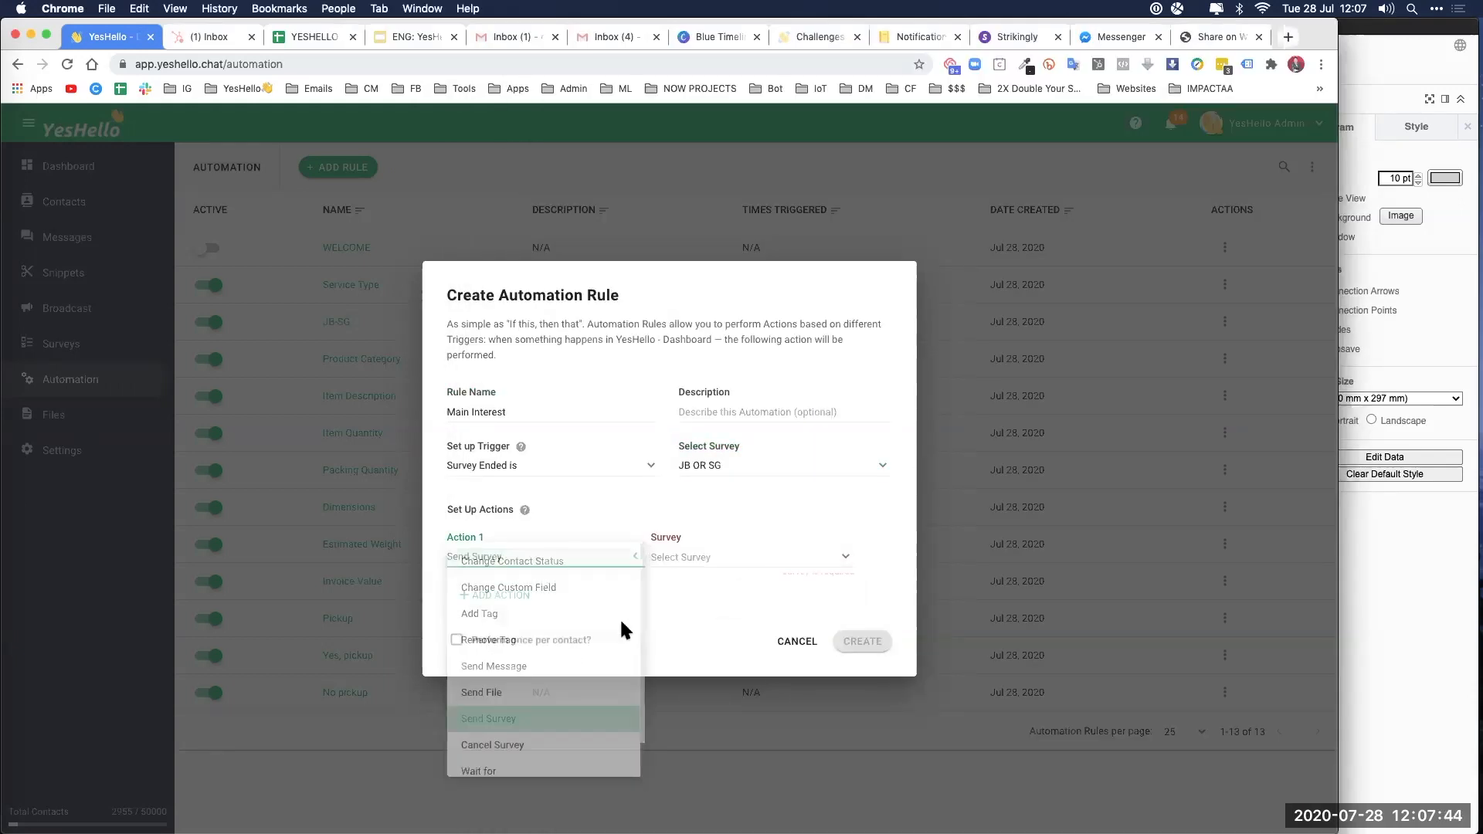
click(685, 557)
click(716, 613)
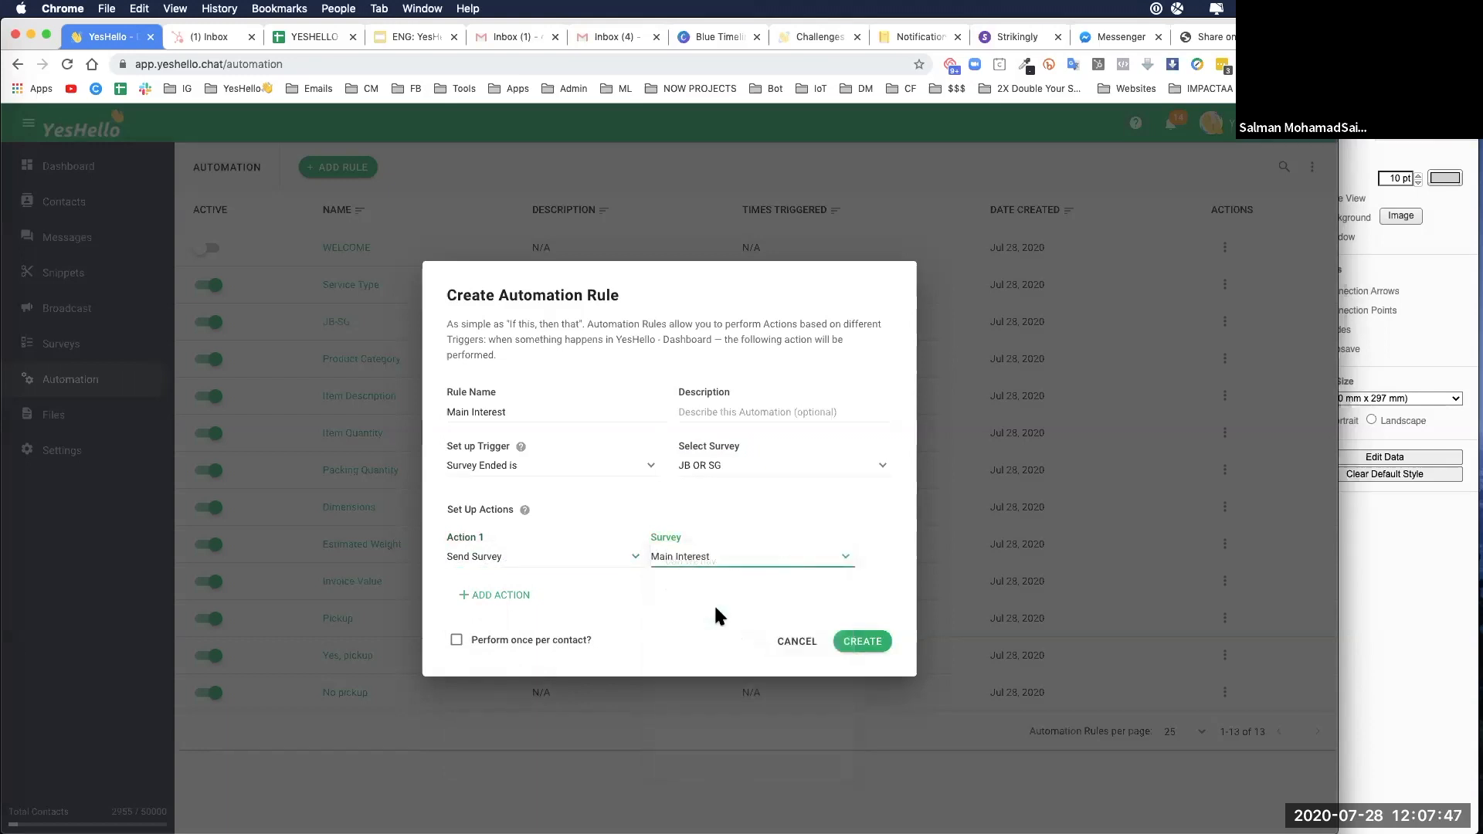
click(871, 643)
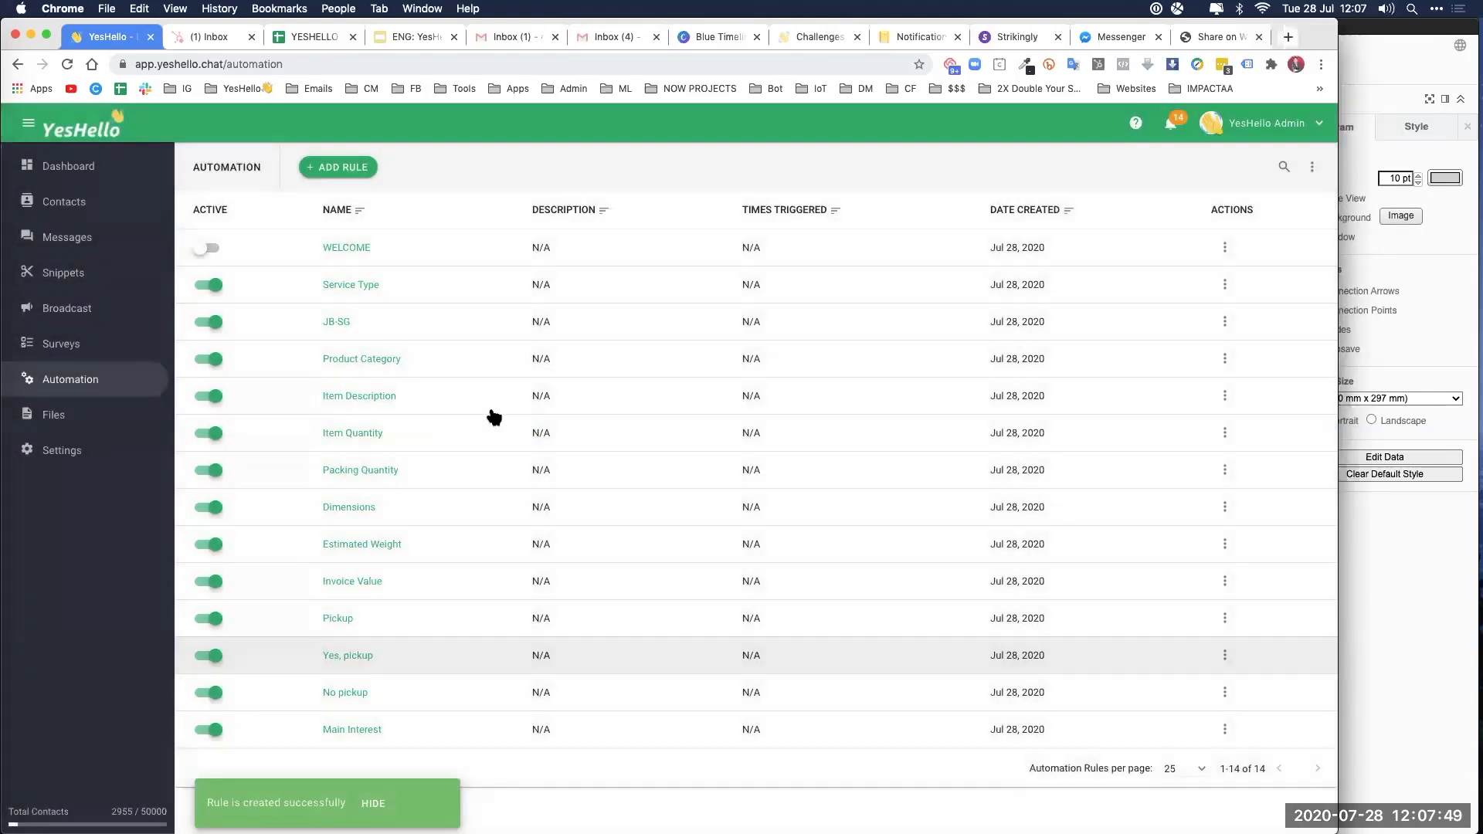
Step: Open the test customer's conversation in YesHello Messages and send the JB OR SG survey directly to the contact
click(68, 240)
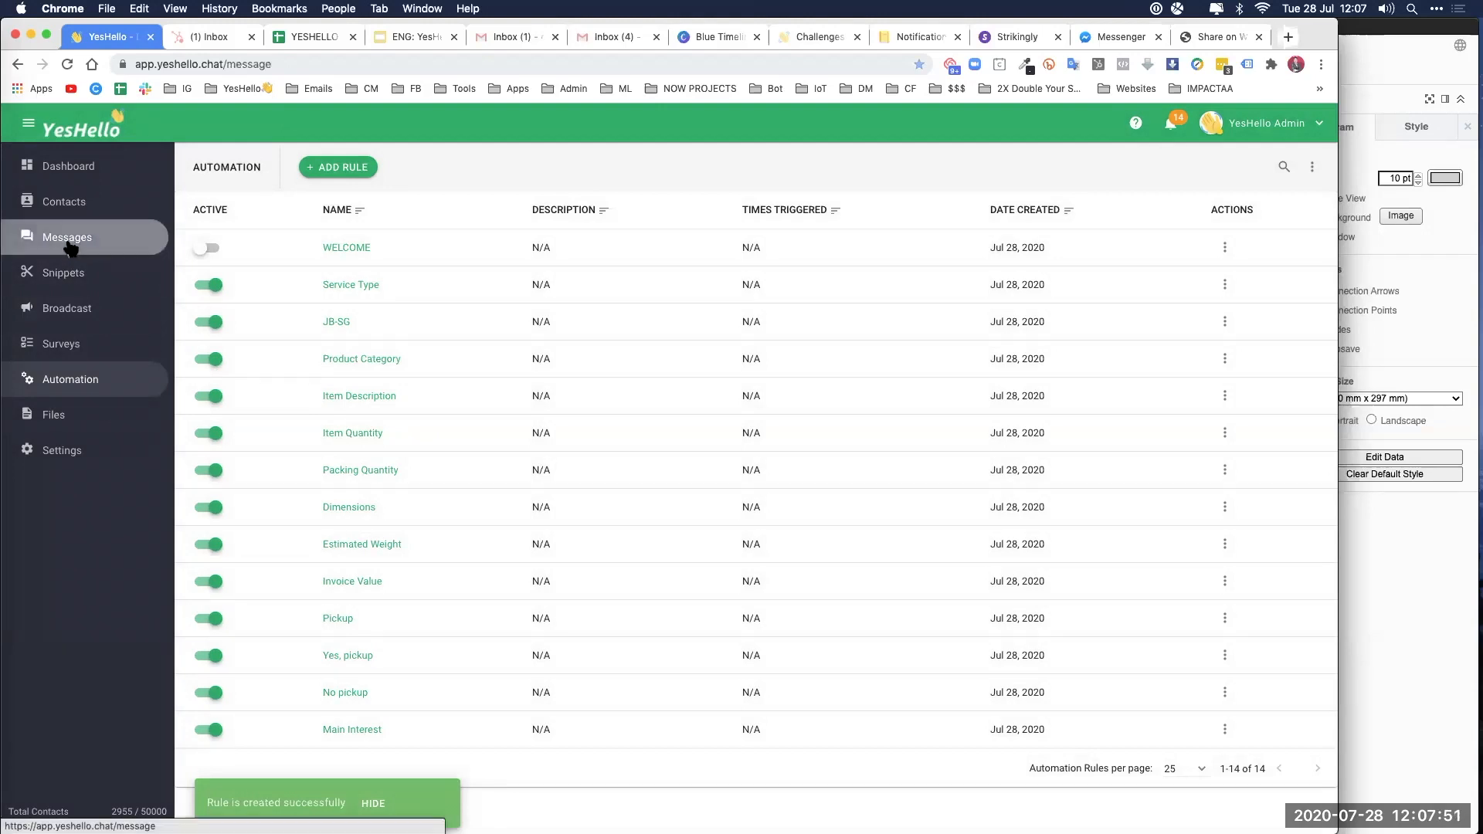
click(266, 321)
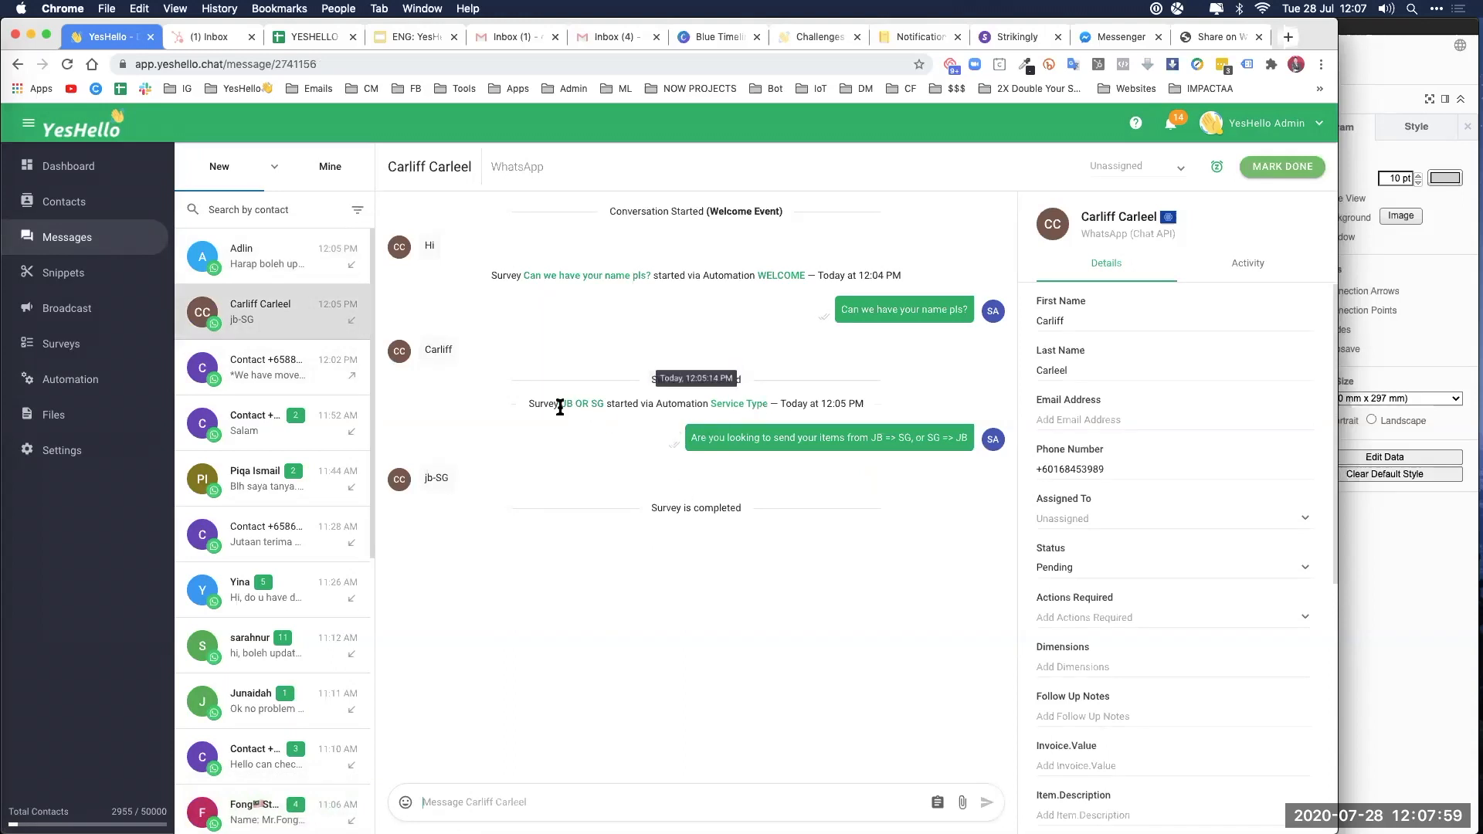
click(938, 802)
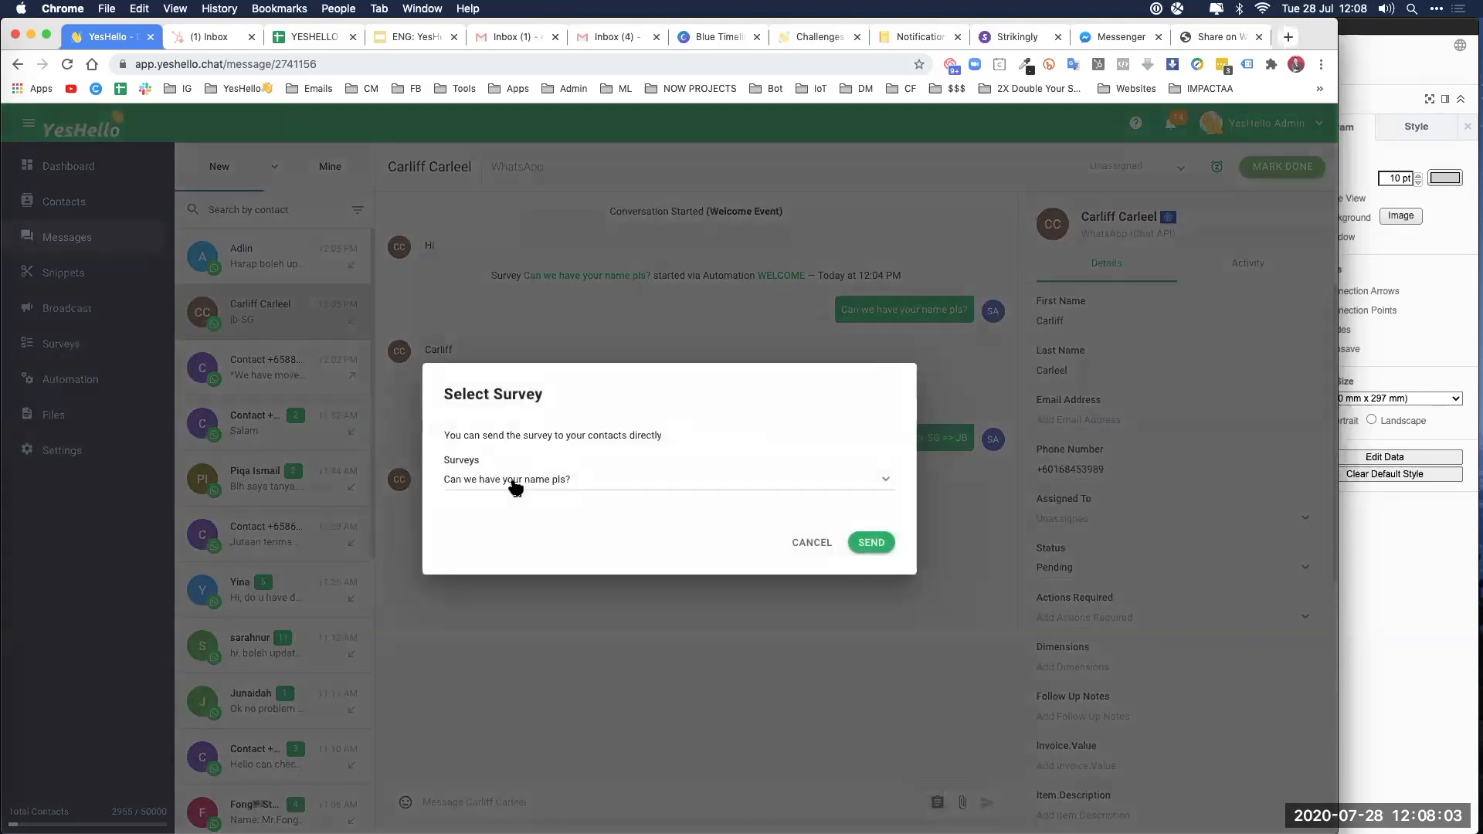
click(513, 487)
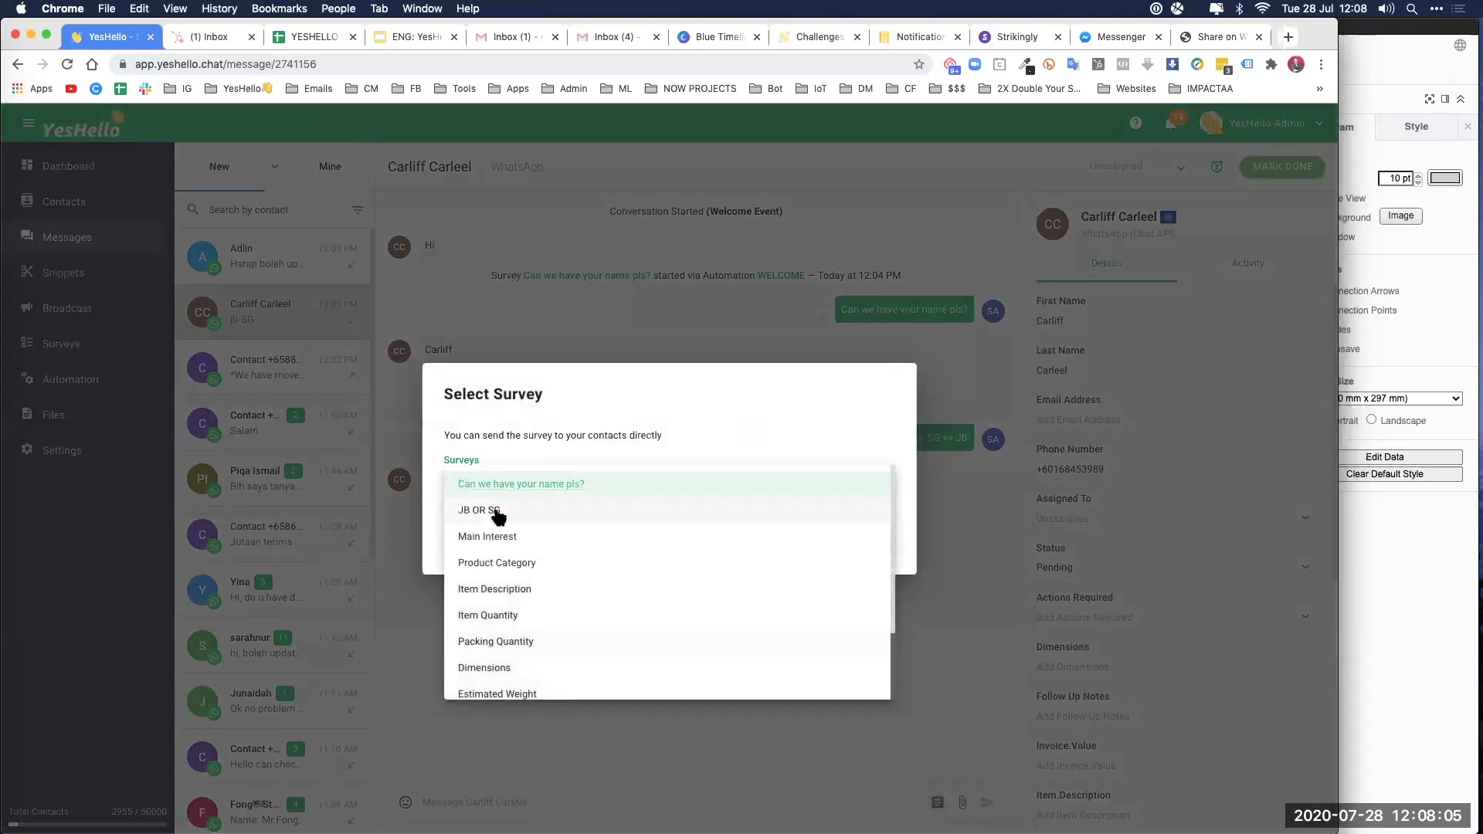
click(496, 513)
click(873, 543)
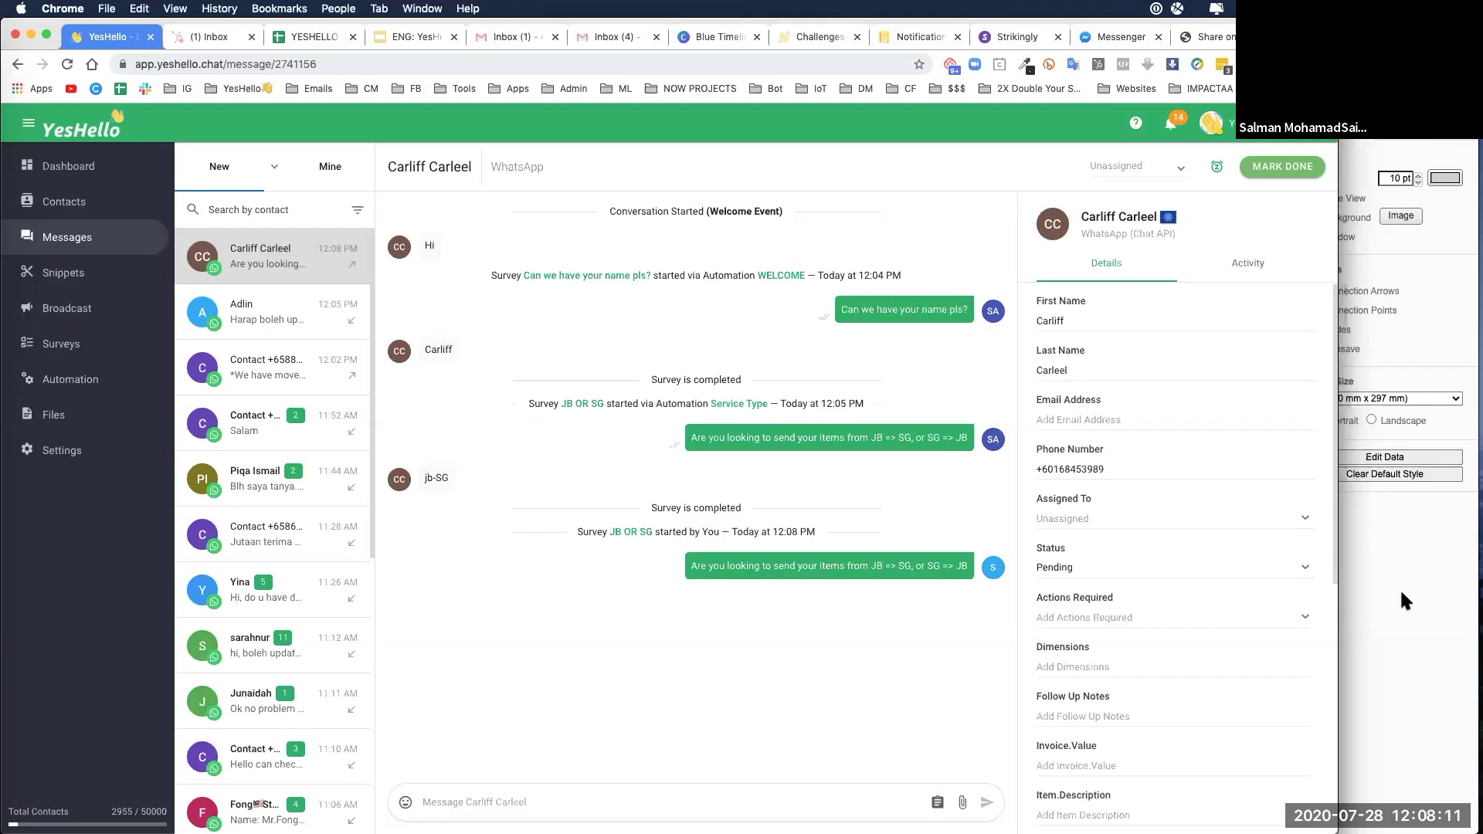
Step: Switch to WhatsApp, answer the resent question with a copy of the earlier "jb-SG" reply, and check the conversation in YesHello
key(ctrl+Up)
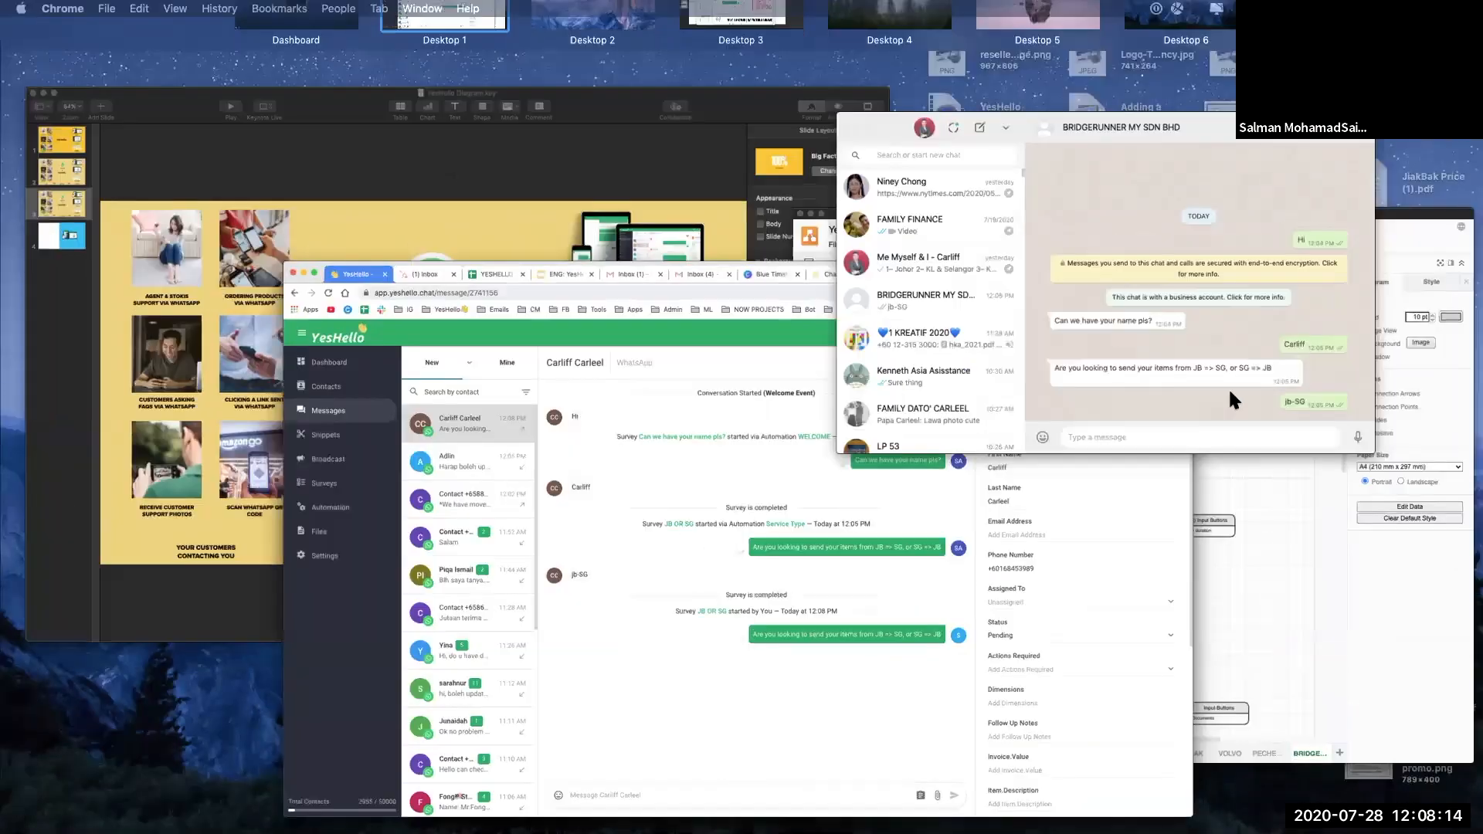
click(1229, 387)
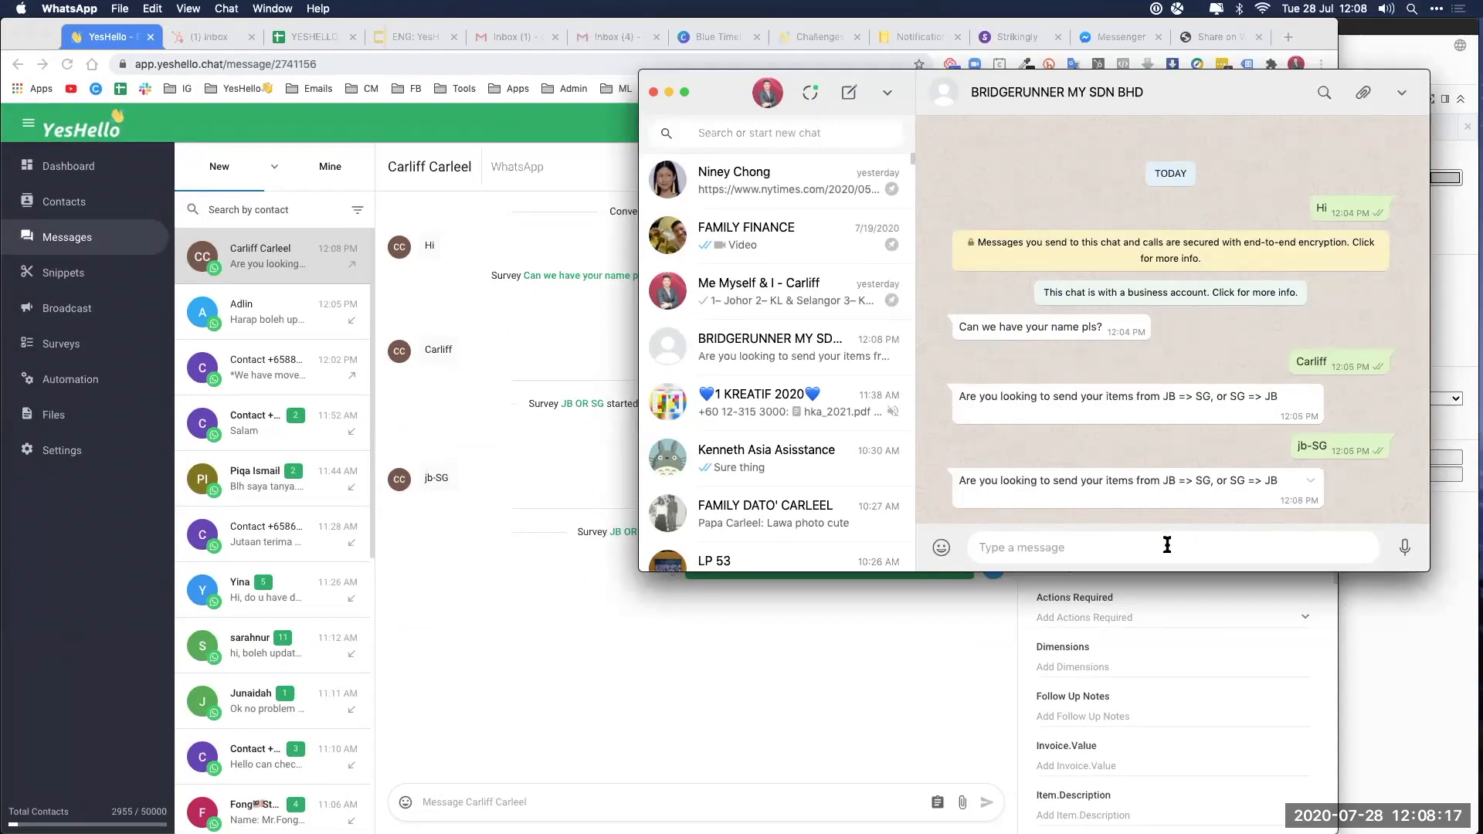
drag(1295, 445, 1364, 454)
key(super+c)
click(1145, 540)
key(super+v)
key(Return)
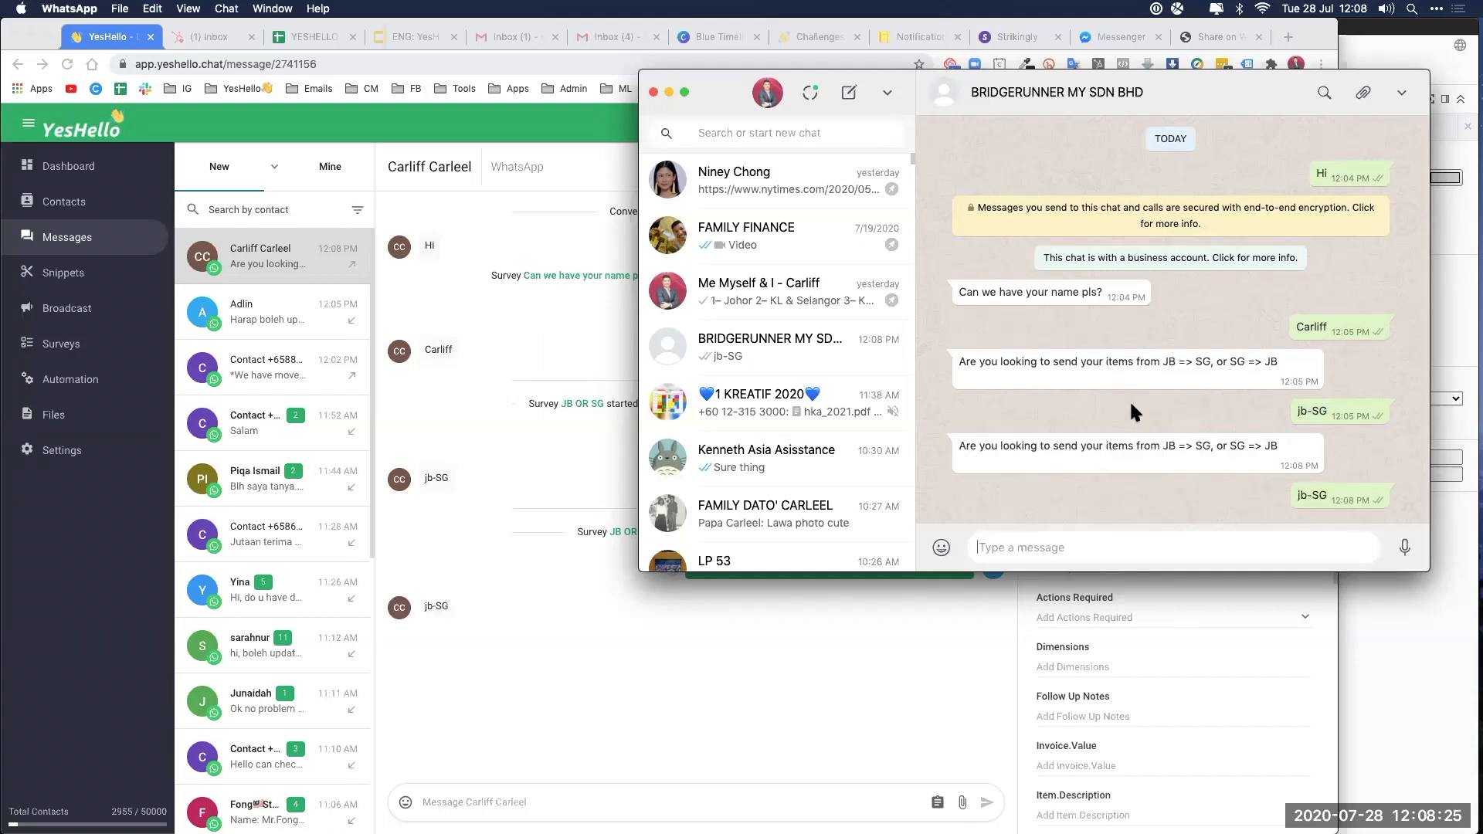
click(541, 562)
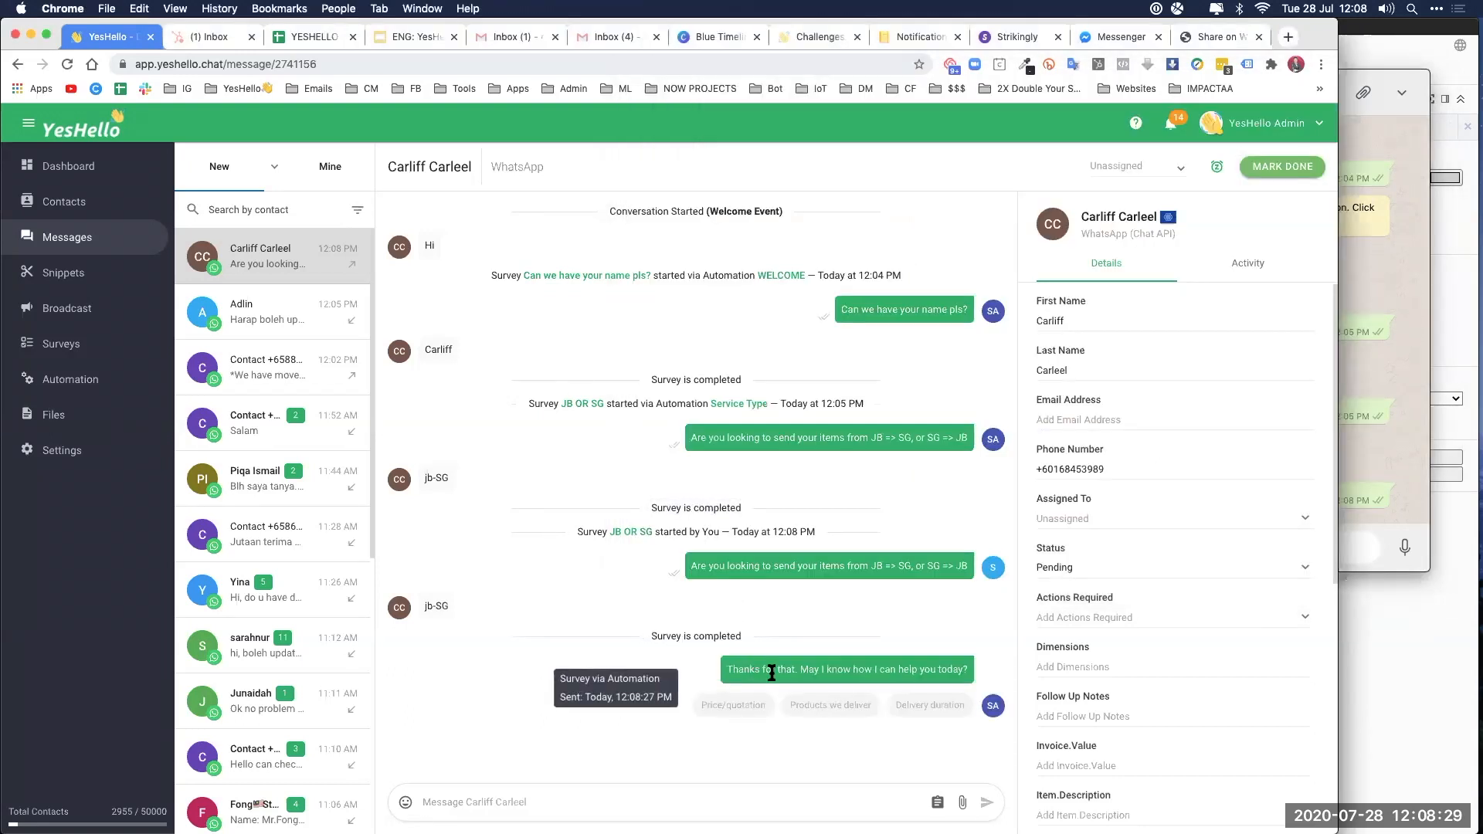
Step: Check the draw.io flow, reply "1" for Price/quotation in the BRIDGERUNNER WhatsApp chat, and check the conversation in YesHello
click(1409, 640)
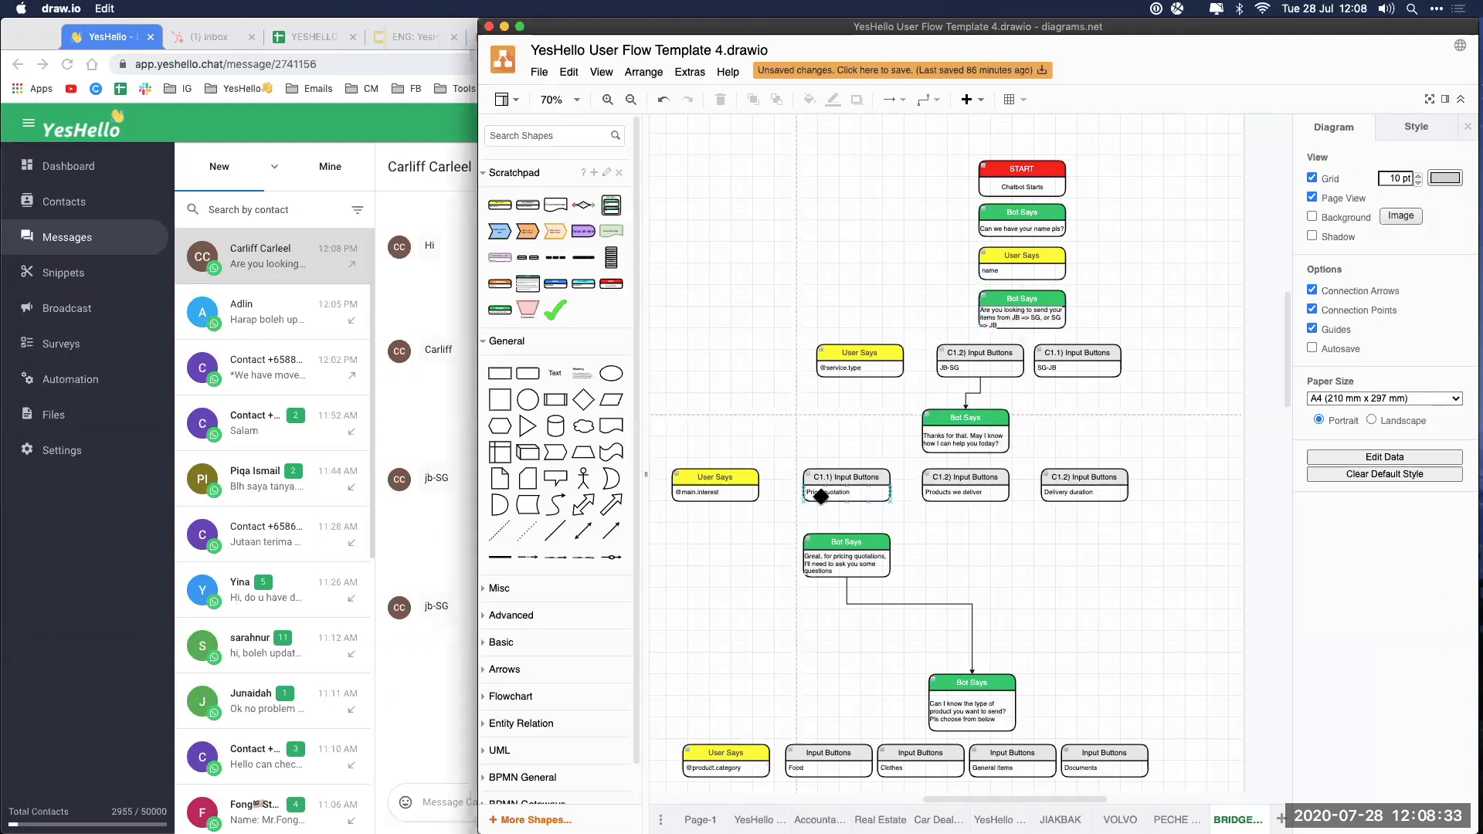
key(ctrl+Up)
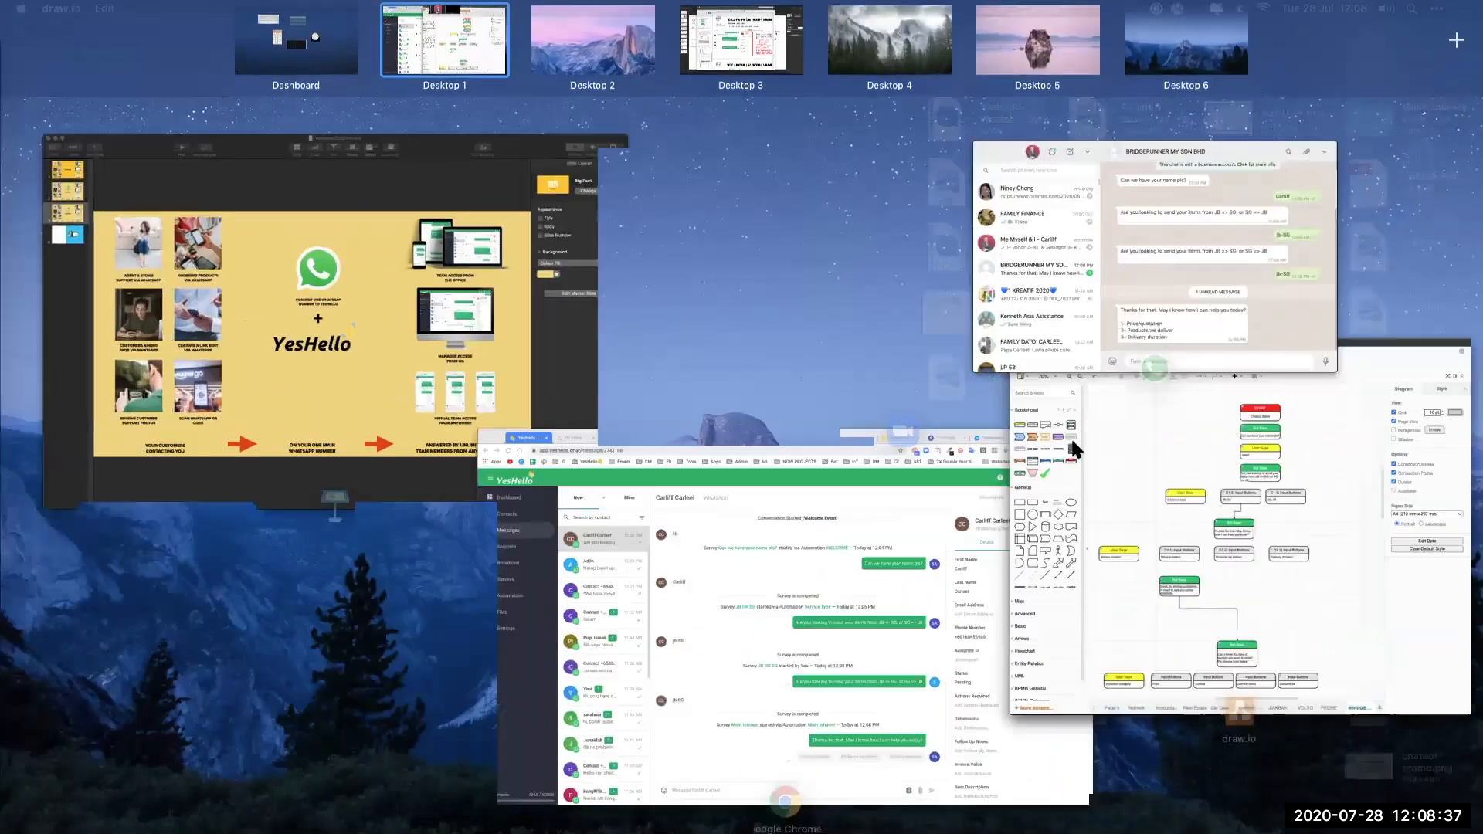
click(1267, 430)
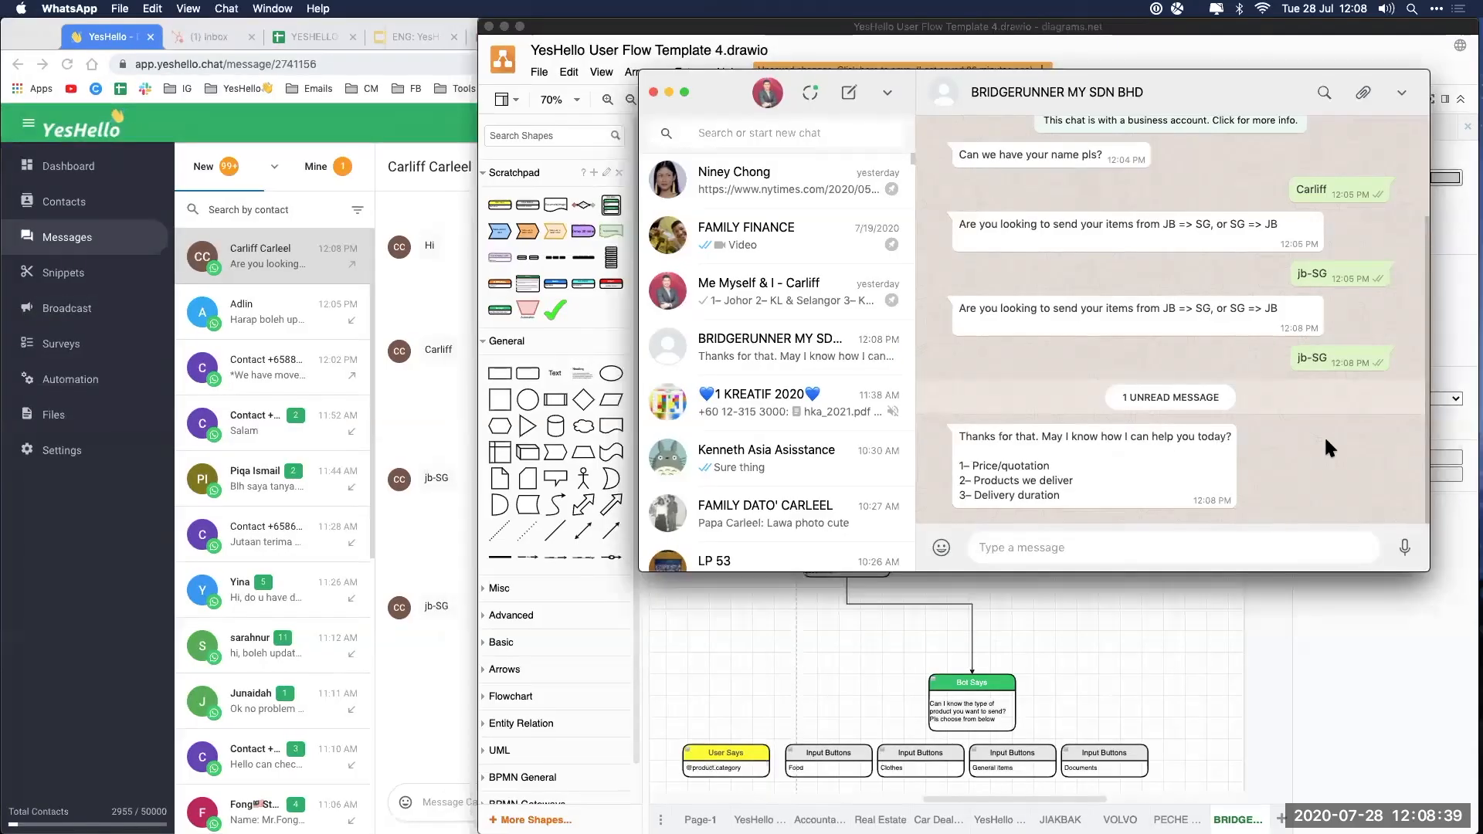
click(1052, 548)
text(1)
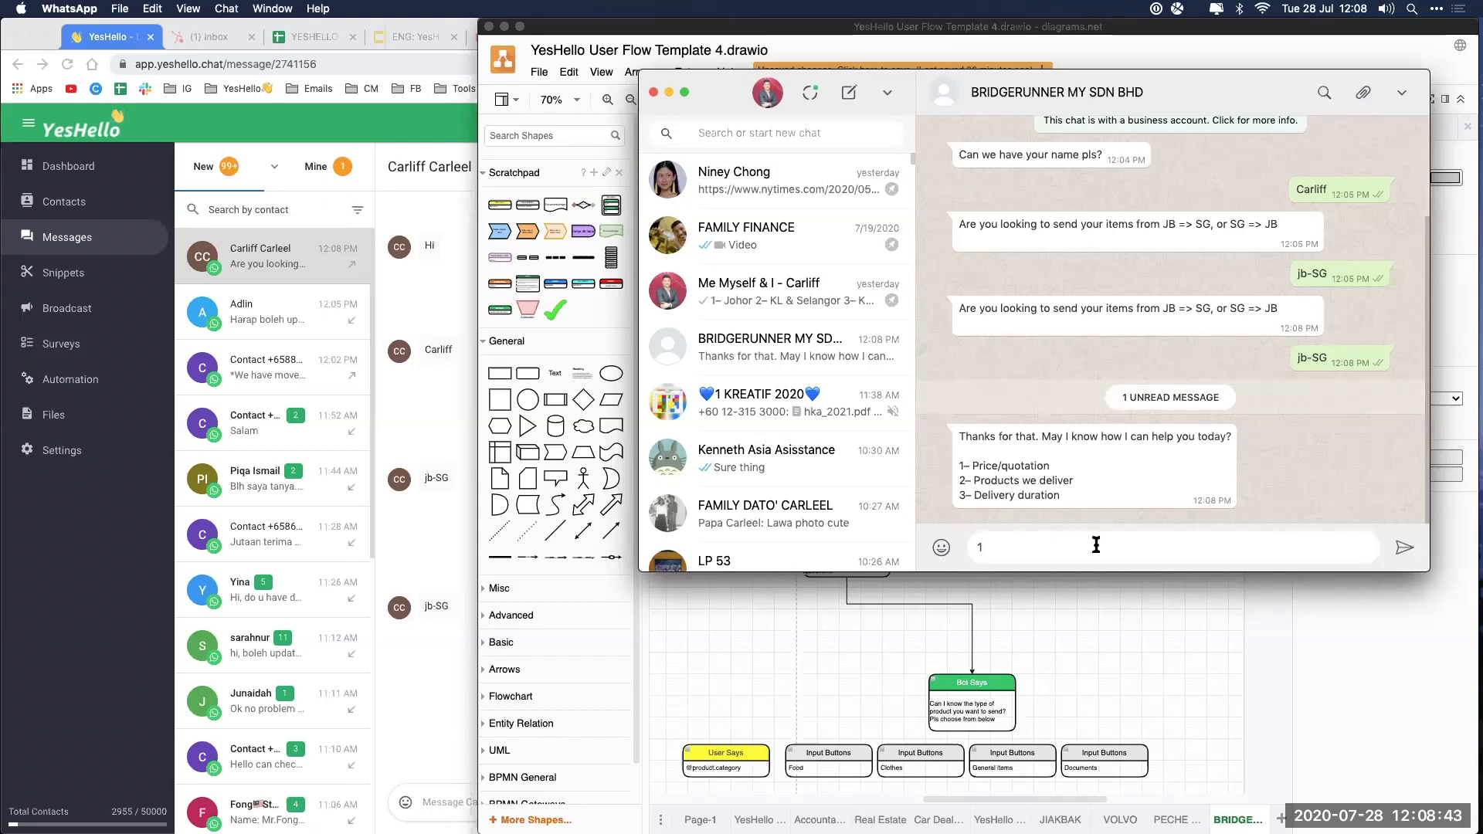
key(Return)
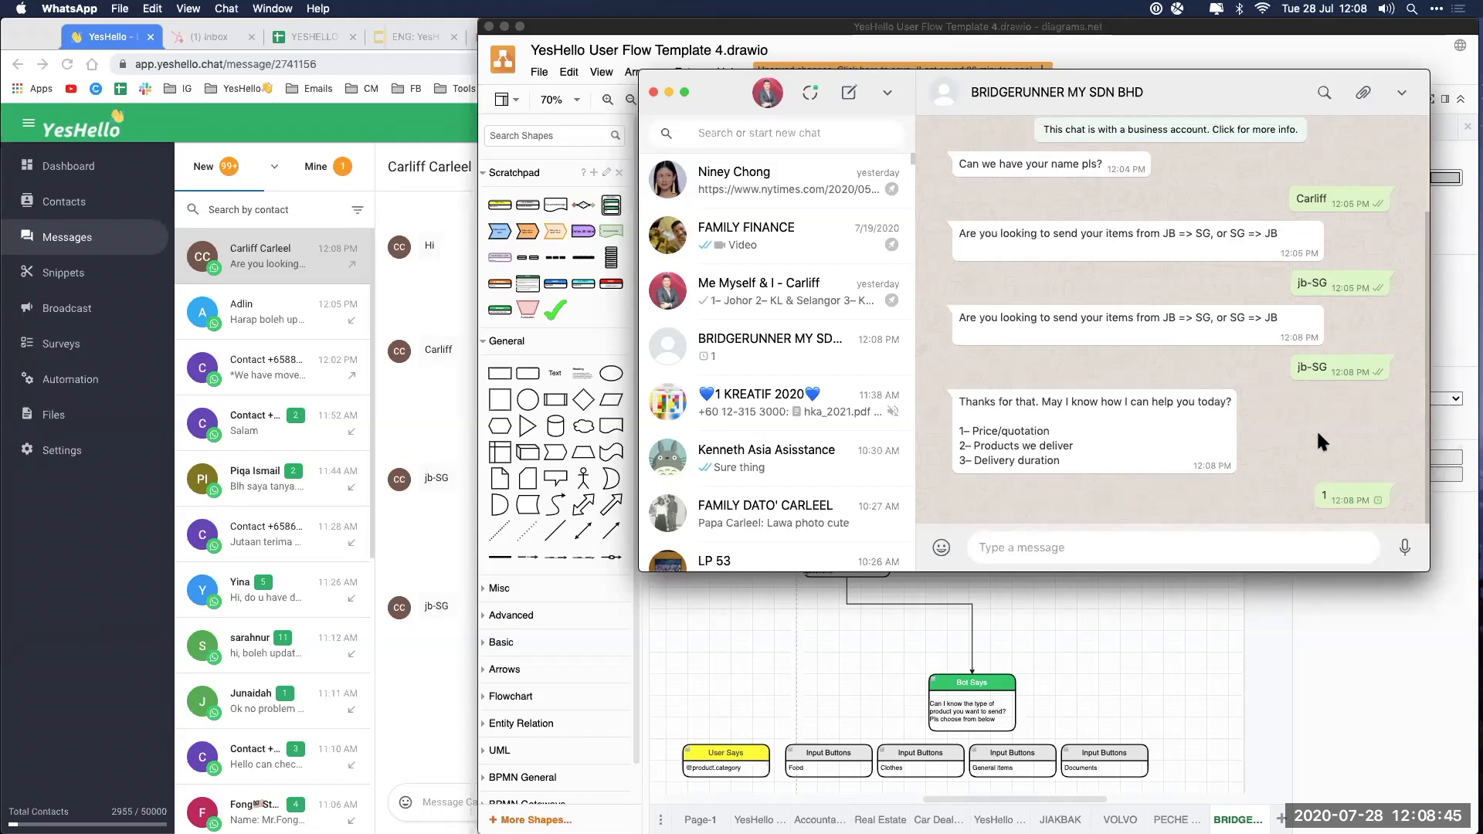
click(445, 647)
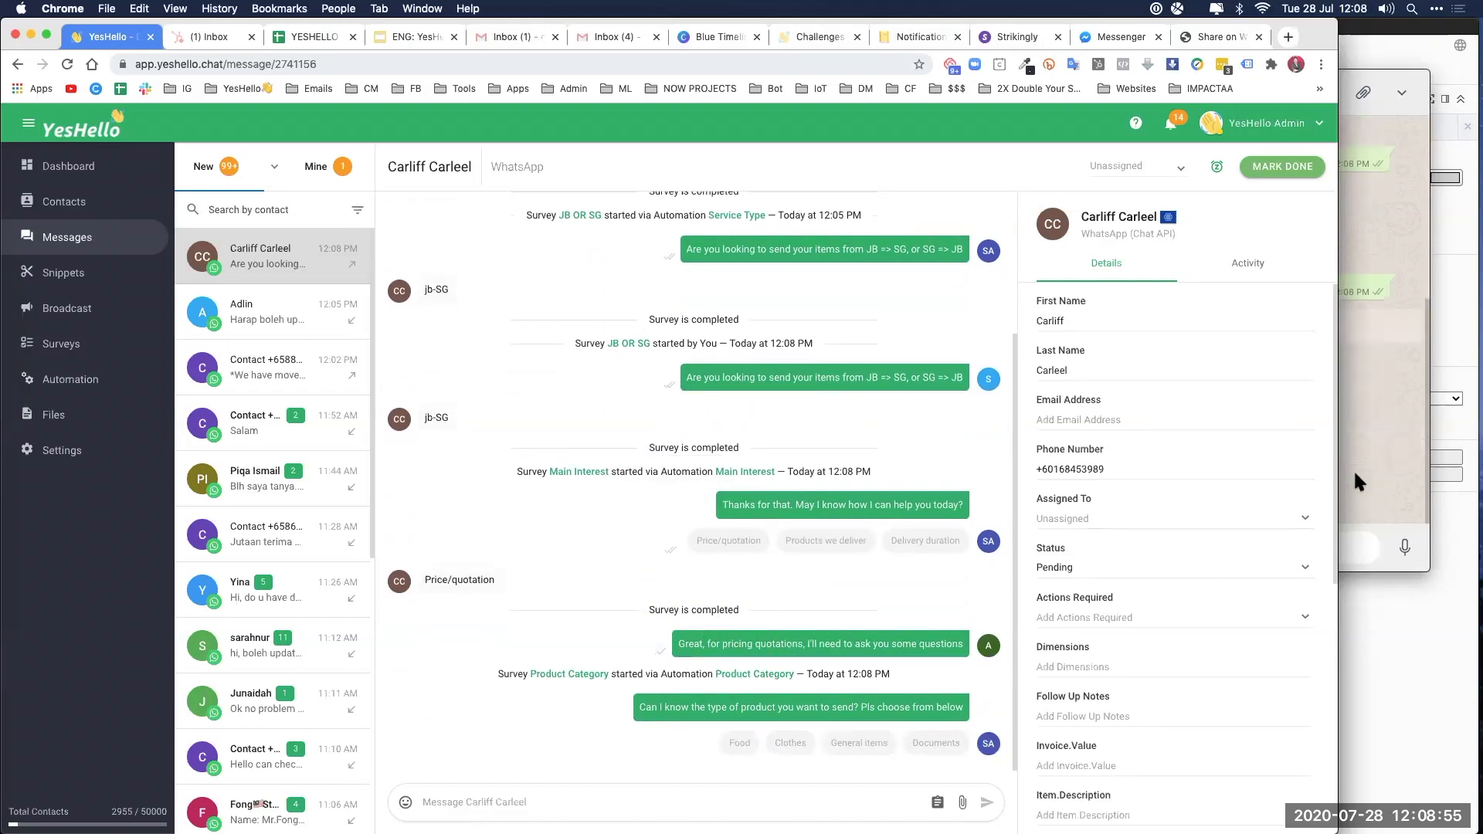
Step: Return to WhatsApp and answer the product type question with "1" for Food and the item description with "Seafood"
click(1374, 469)
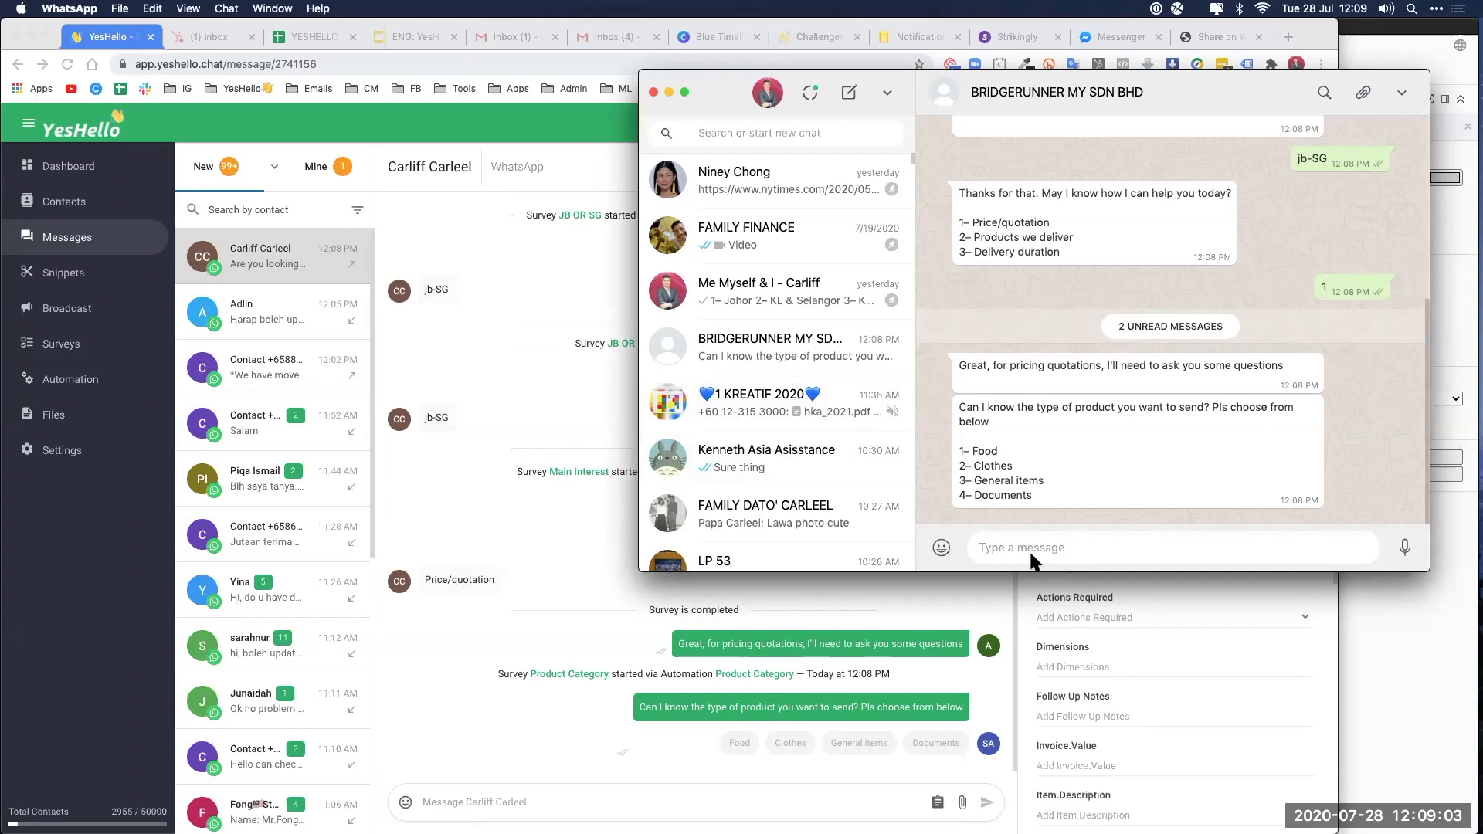
text(1)
key(Return)
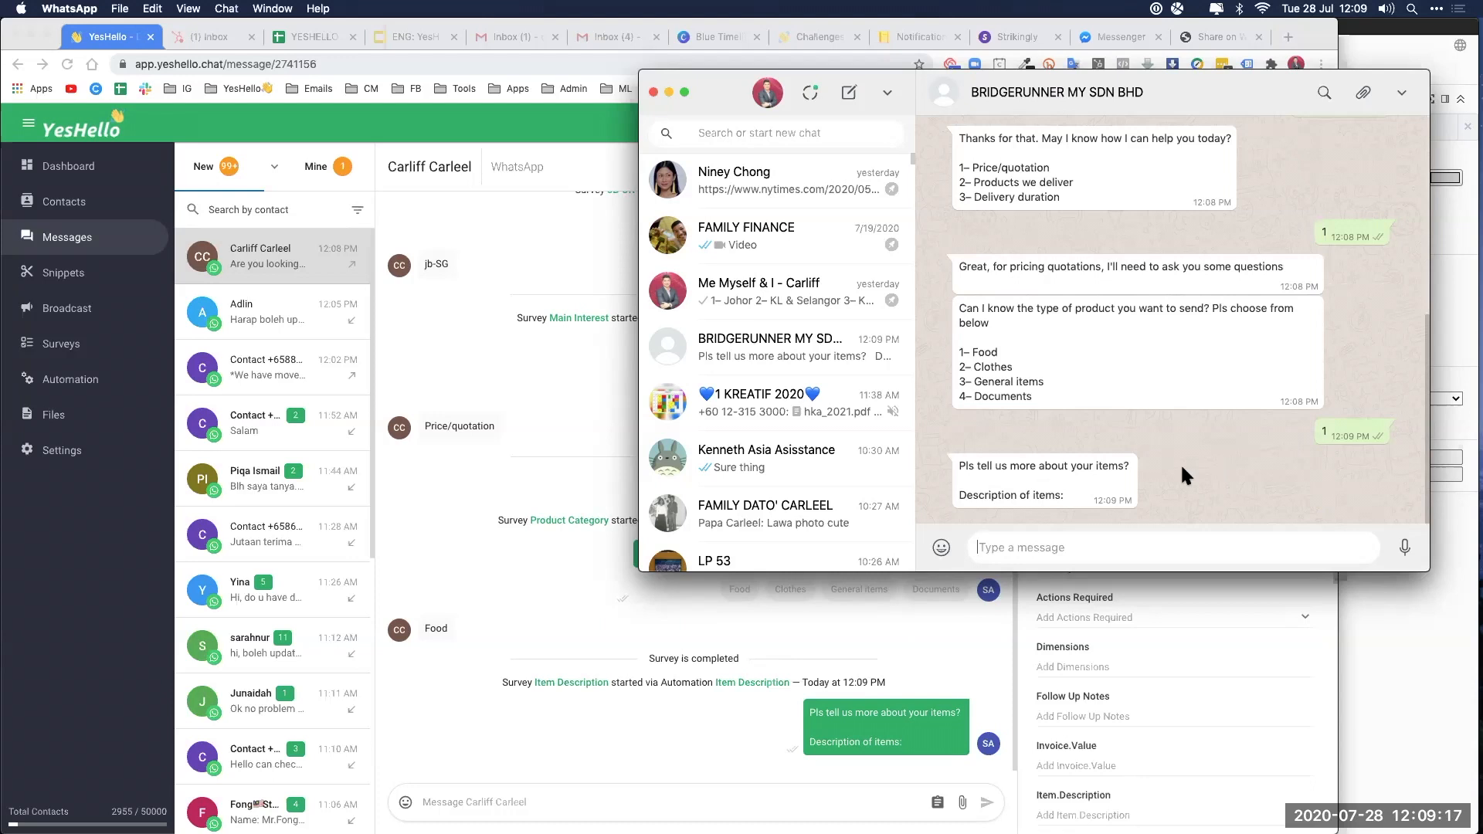
text(Seafood)
key(Return)
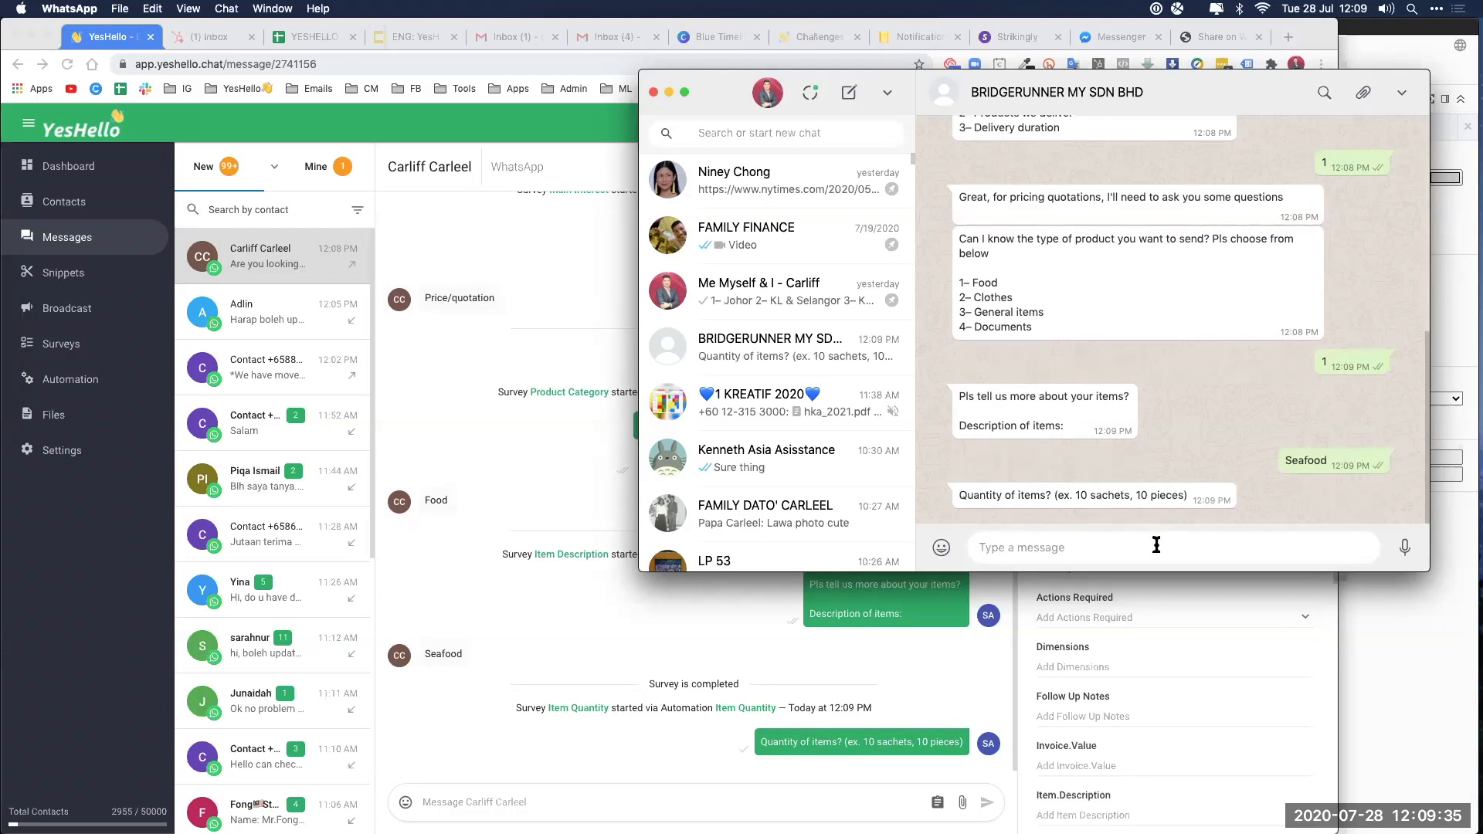
Step: Answer the item quantity question with "5 fish" and the number of cartons or bags with "5 boxes"
text(5)
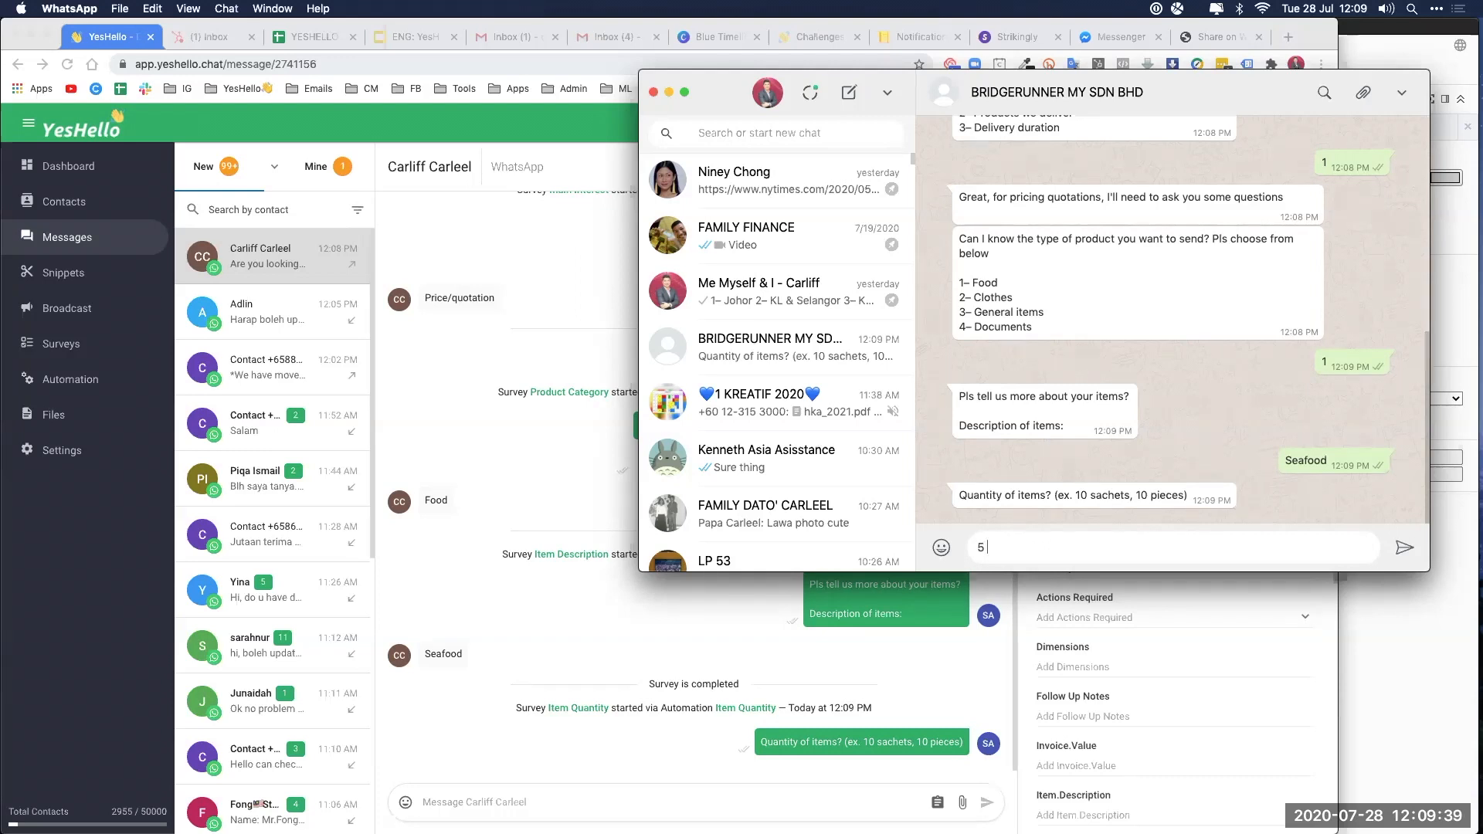
text( fish)
key(Return)
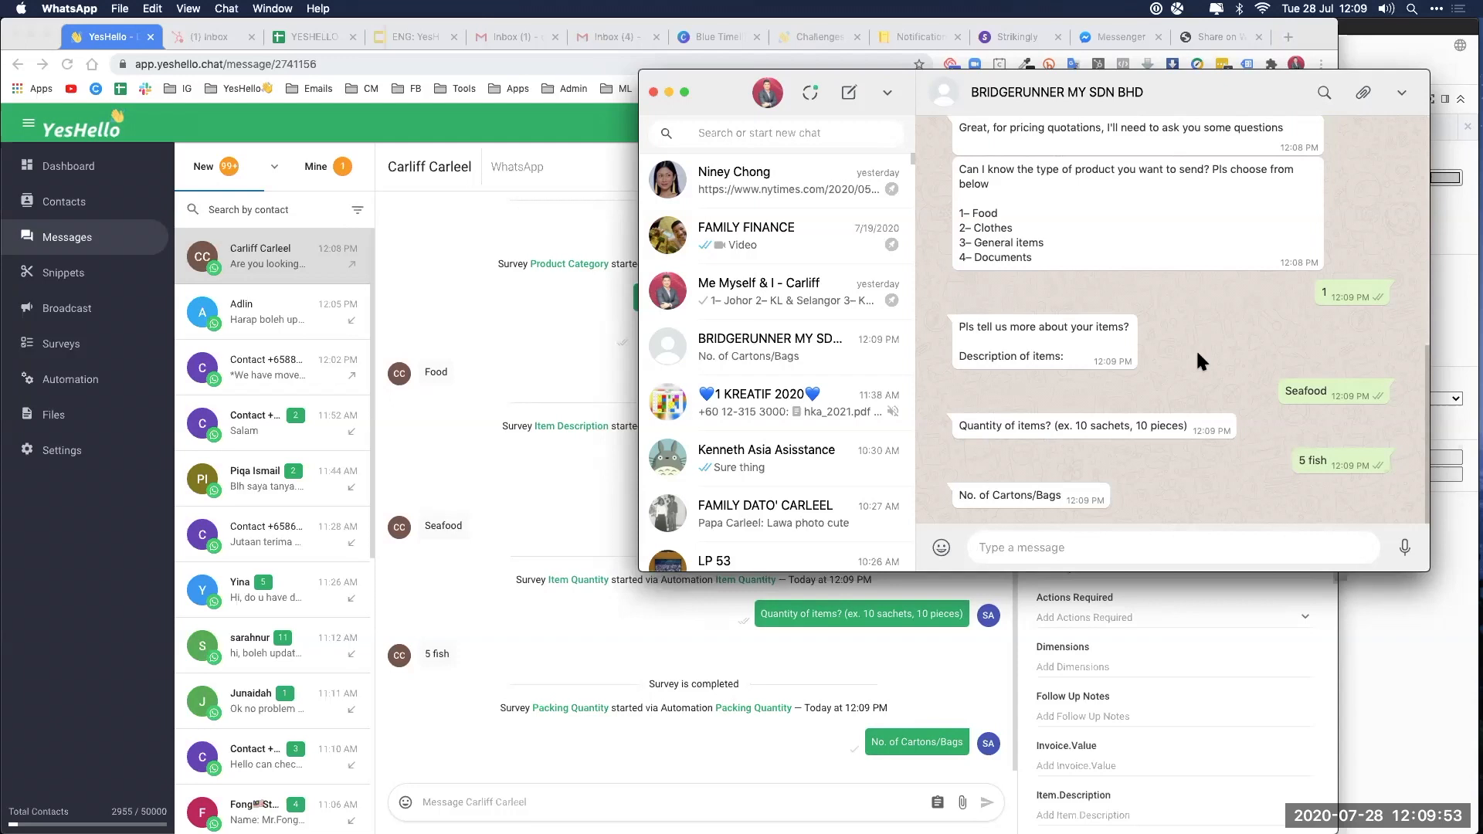
text(5 boxes)
key(Return)
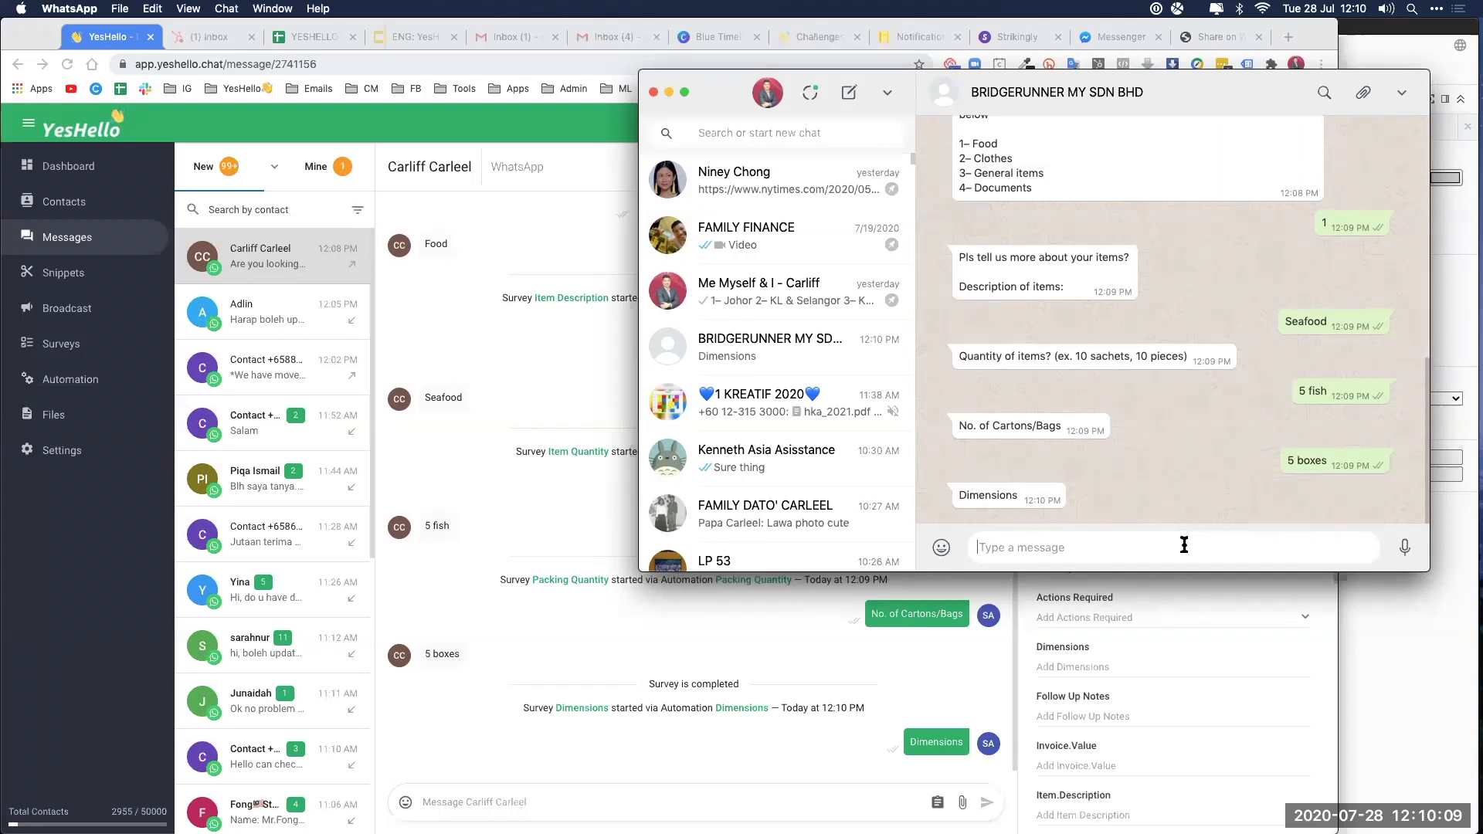
Step: Answer the dimensions question with "1ftx1ft box" and the estimated weight with "1kg/box"
text(1ftx1f)
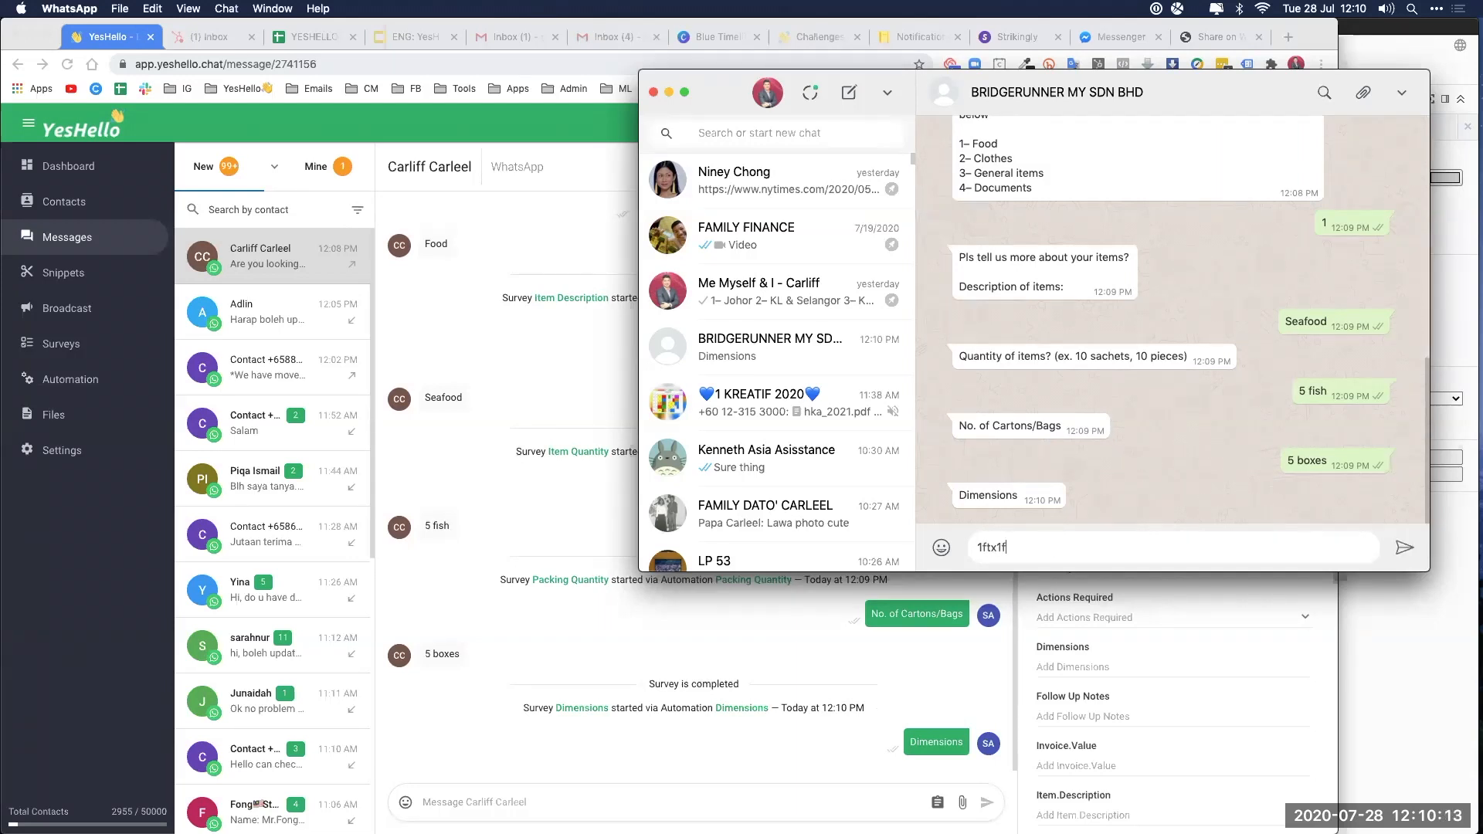
text(t box)
key(Return)
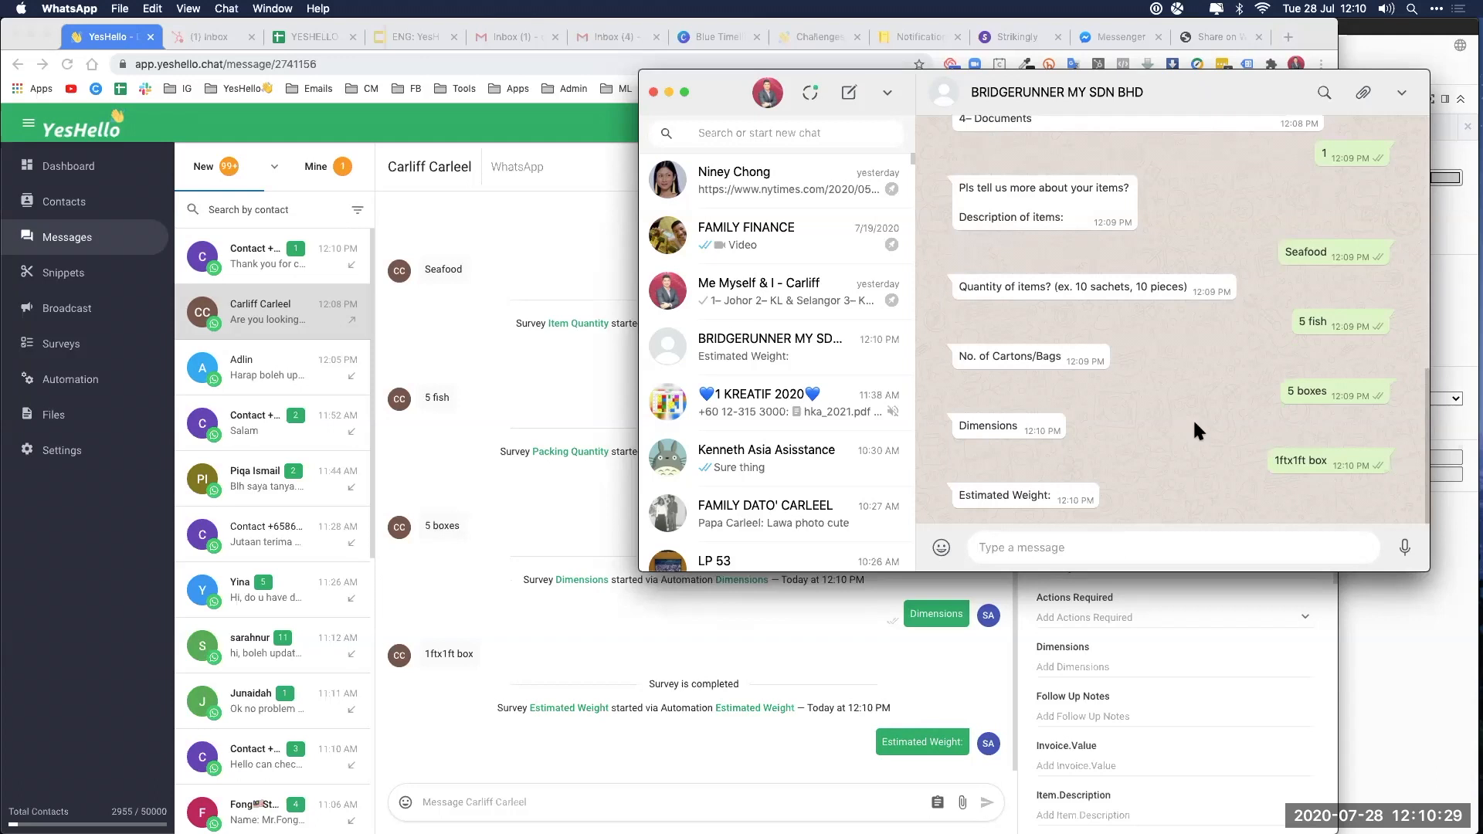
text(1kg/box)
key(Return)
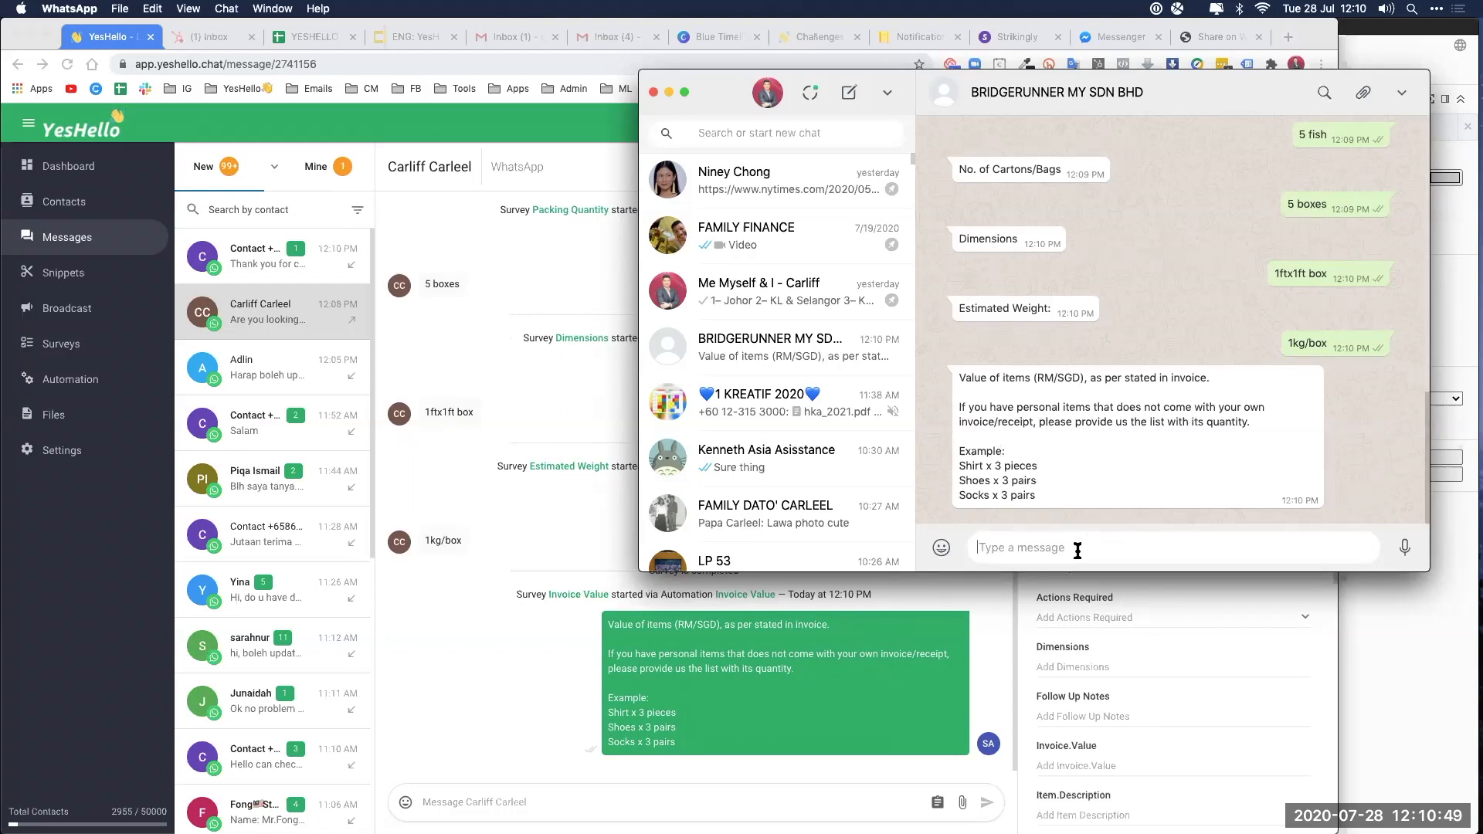
Step: Answer the invoice value with "N?A", choose "1" for Yes, pickup, and send "Address here..." as the pickup address
text(N?A)
key(Return)
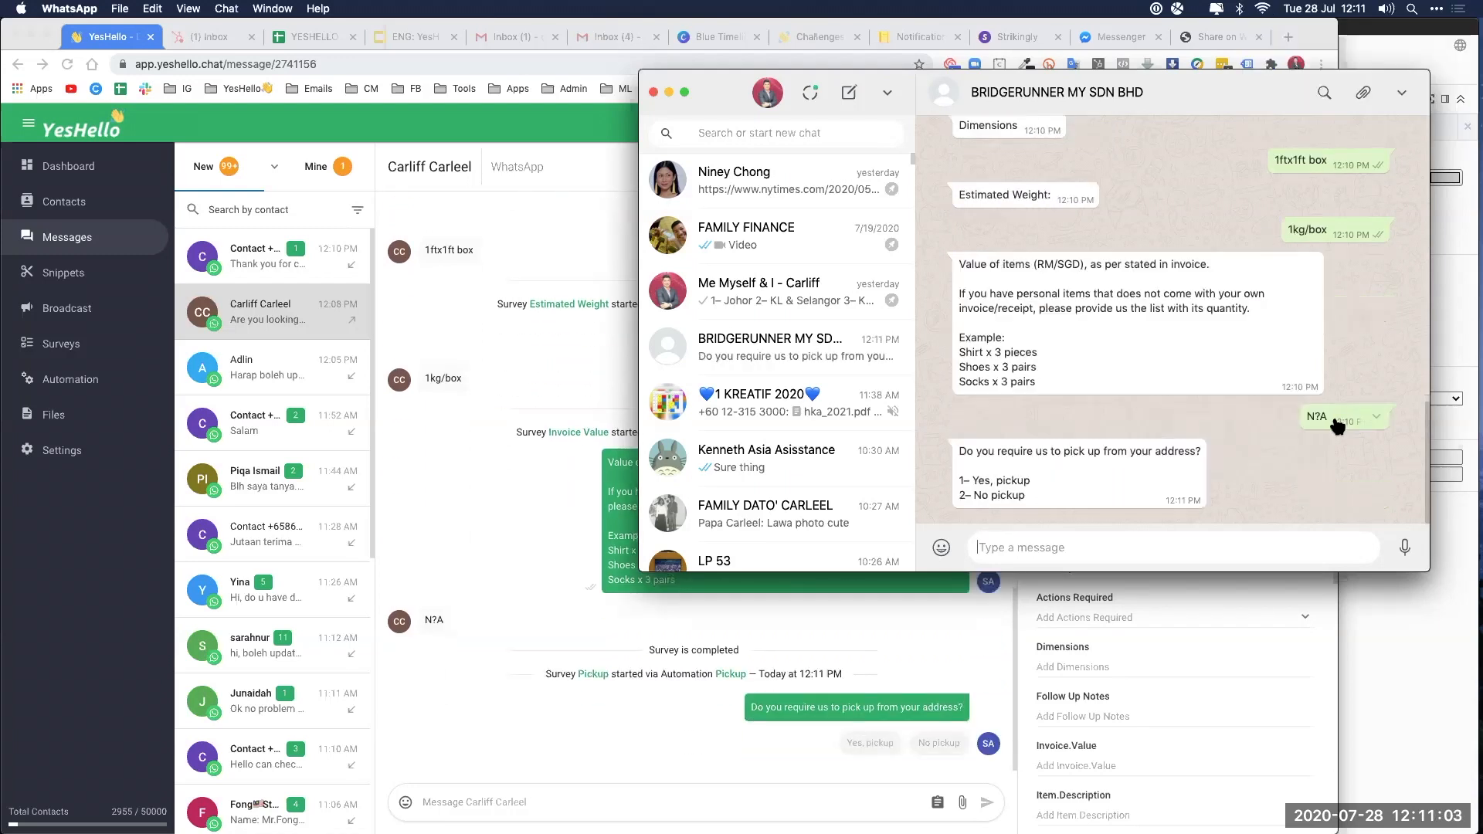
text(1)
key(Return)
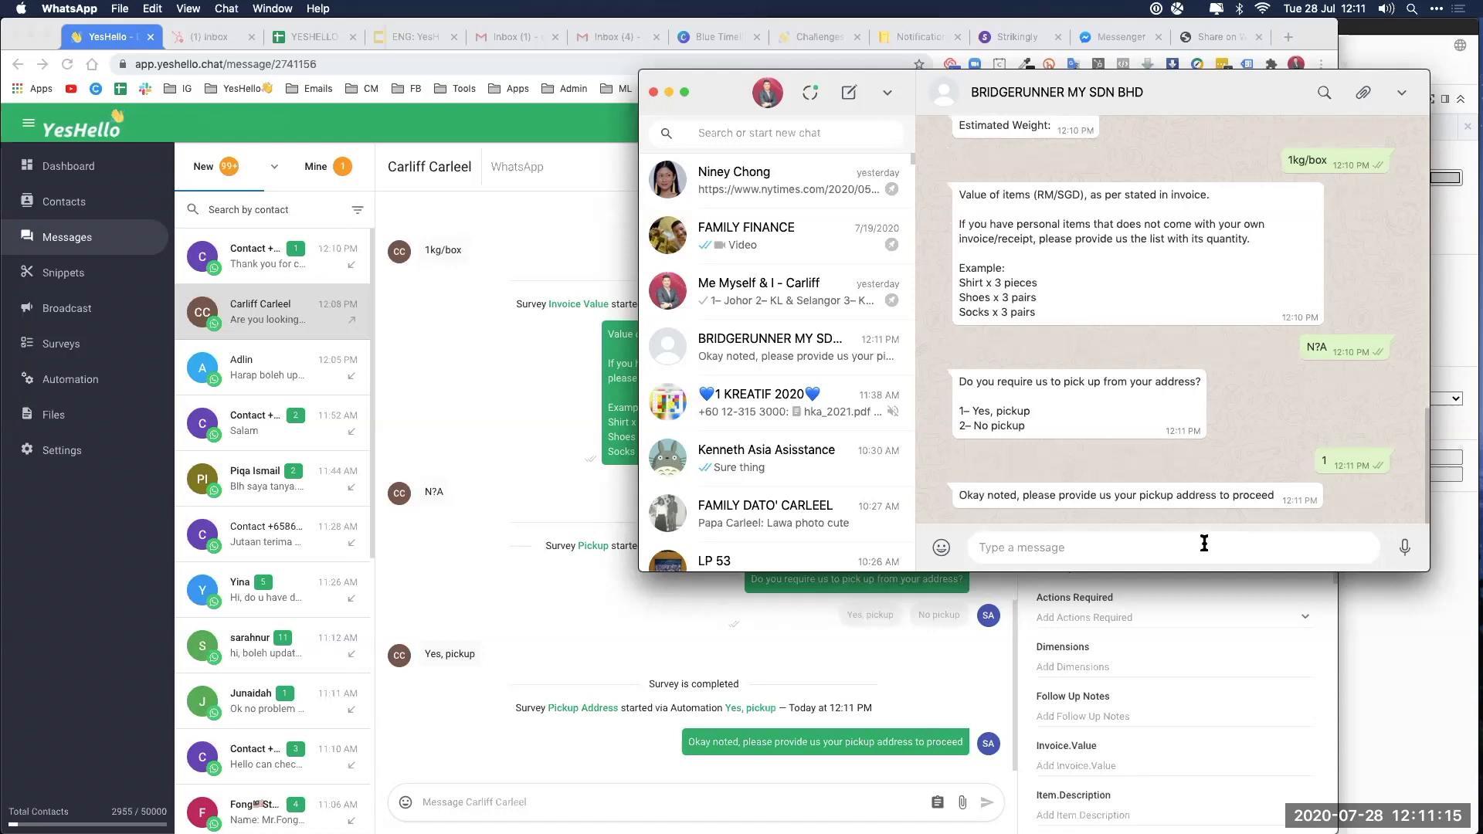
text(Address here...)
key(Return)
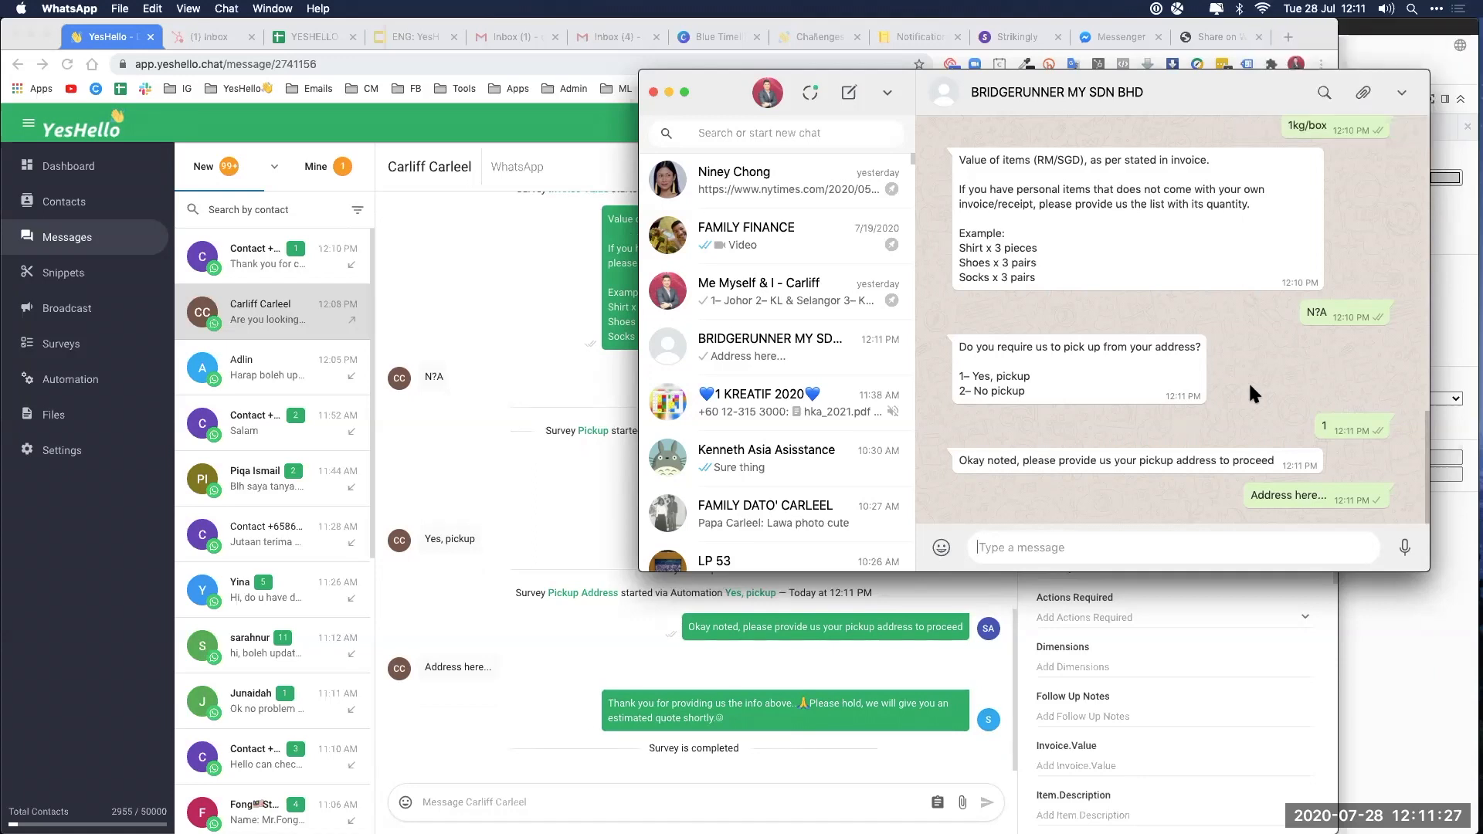
Step: Switch to YesHello, inspect the trigger and action of the "Yes, pickup" automation rule, and close it without changes
click(517, 706)
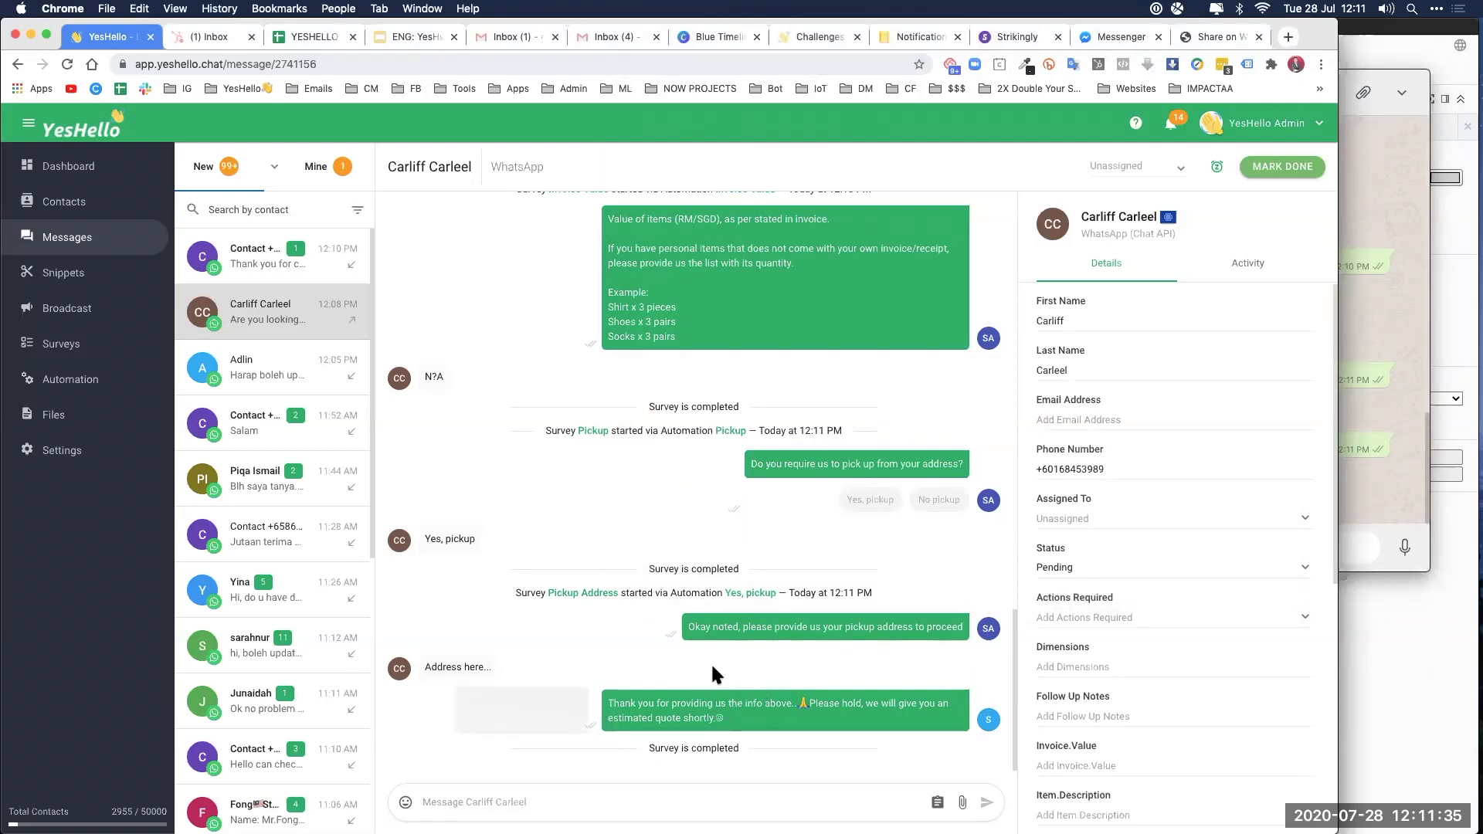
click(105, 389)
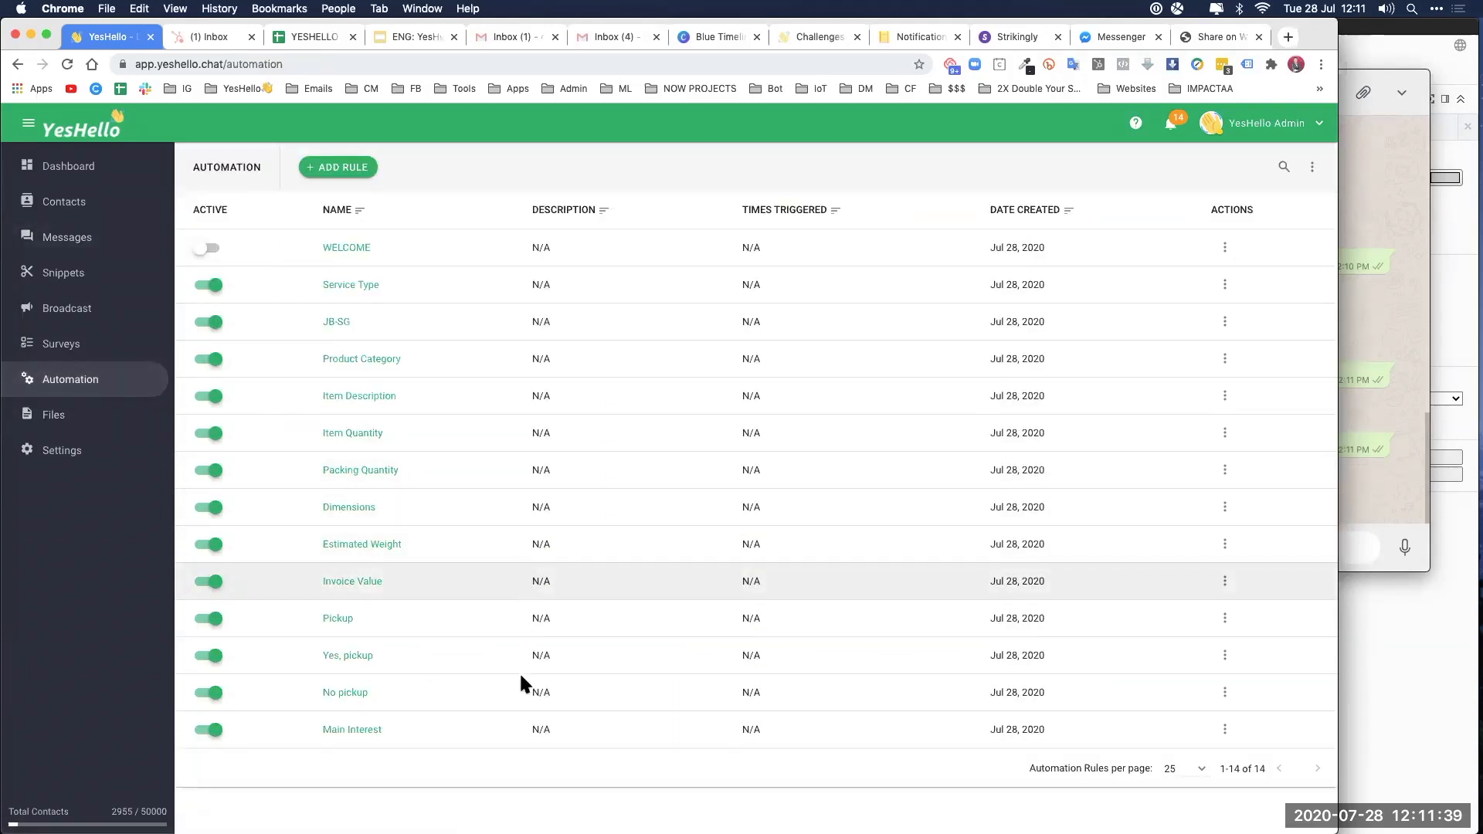
click(1225, 657)
click(1233, 714)
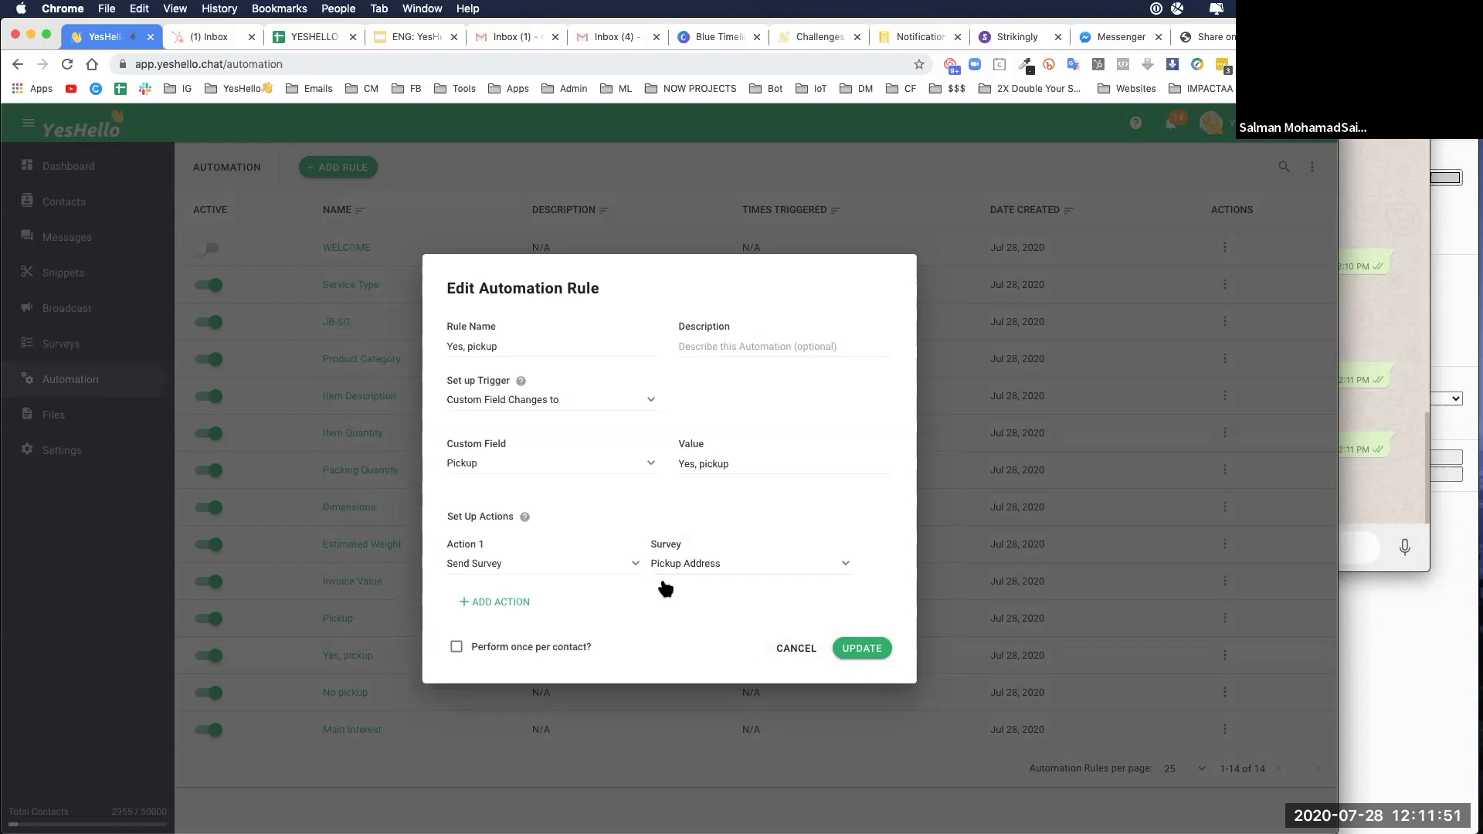
click(784, 649)
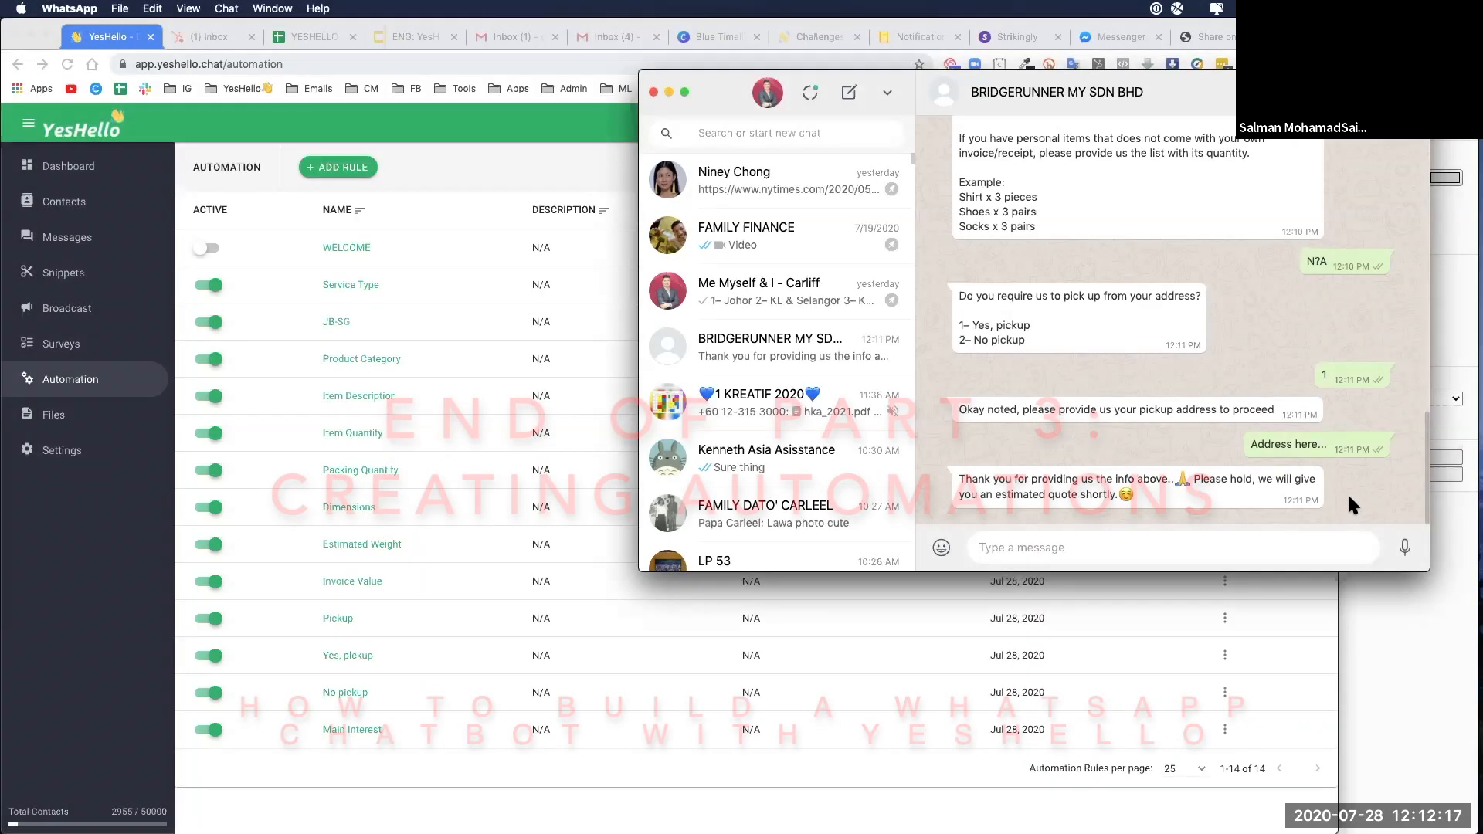
Step: Switch back to WhatsApp and review the last questions and replies of the BRIDGERUNNER chat
click(1040, 700)
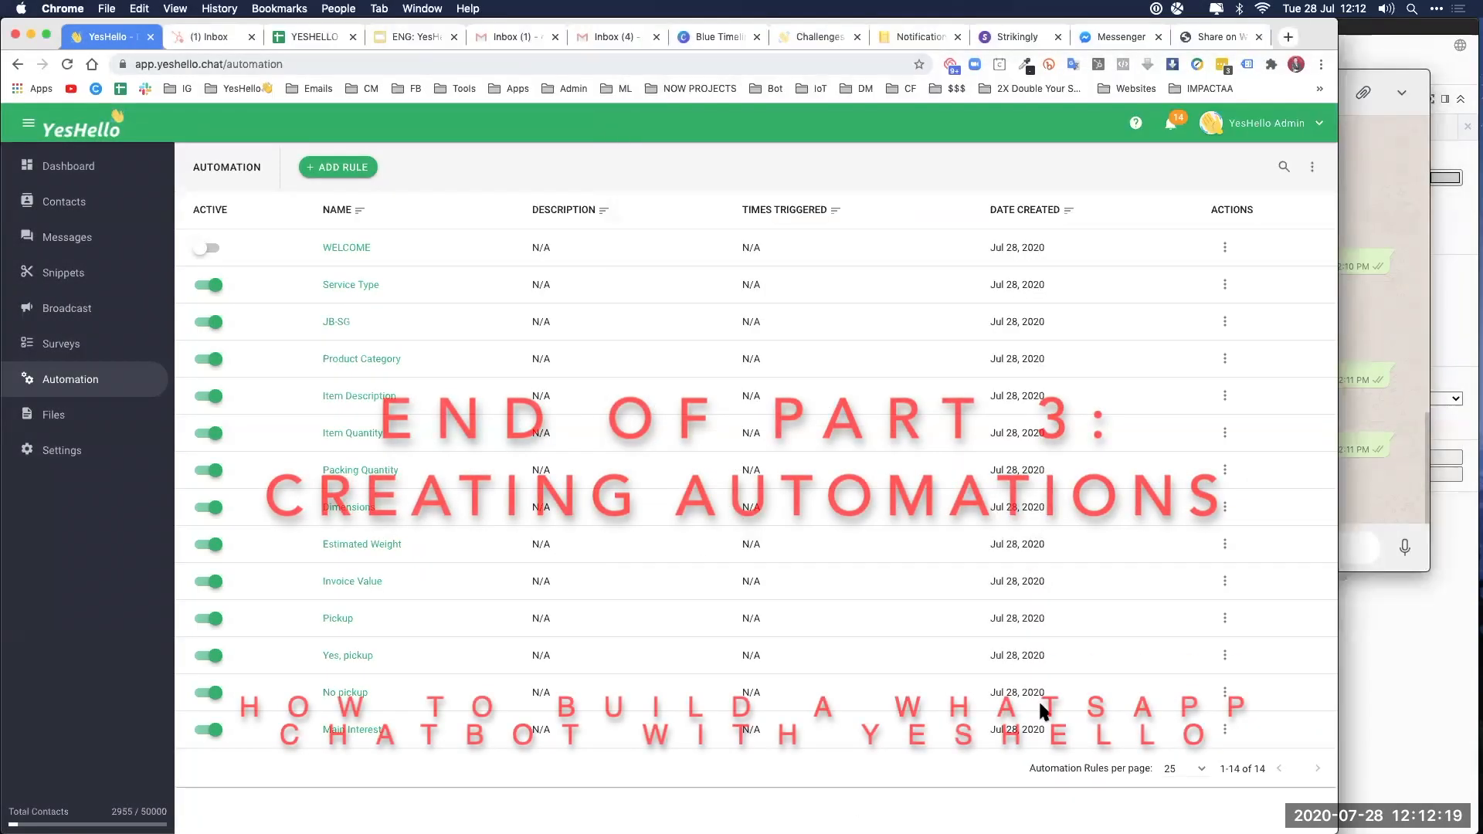
click(1357, 484)
scroll(1237, 402, up, 3)
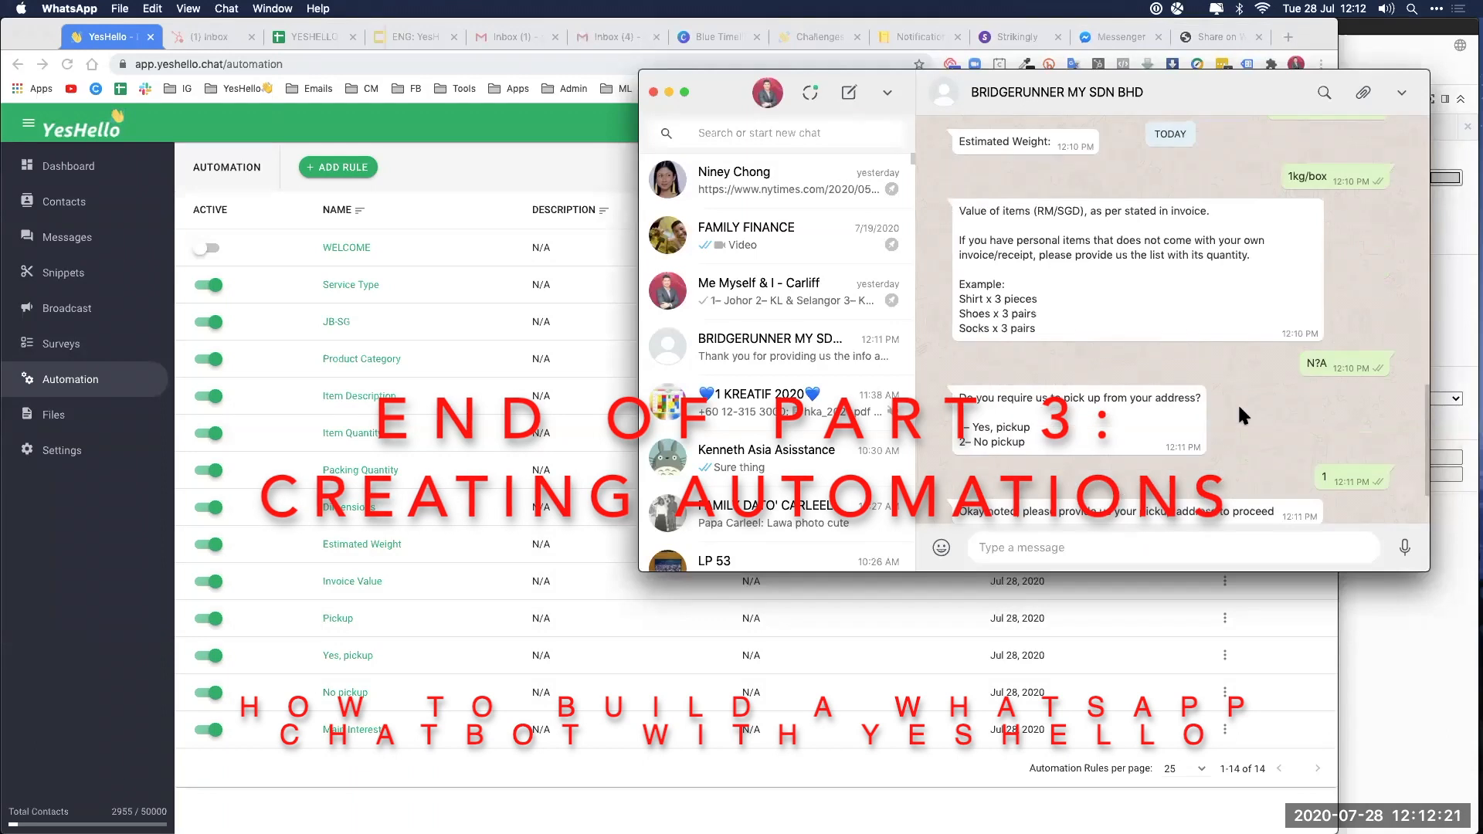
scroll(1233, 401, down, 2)
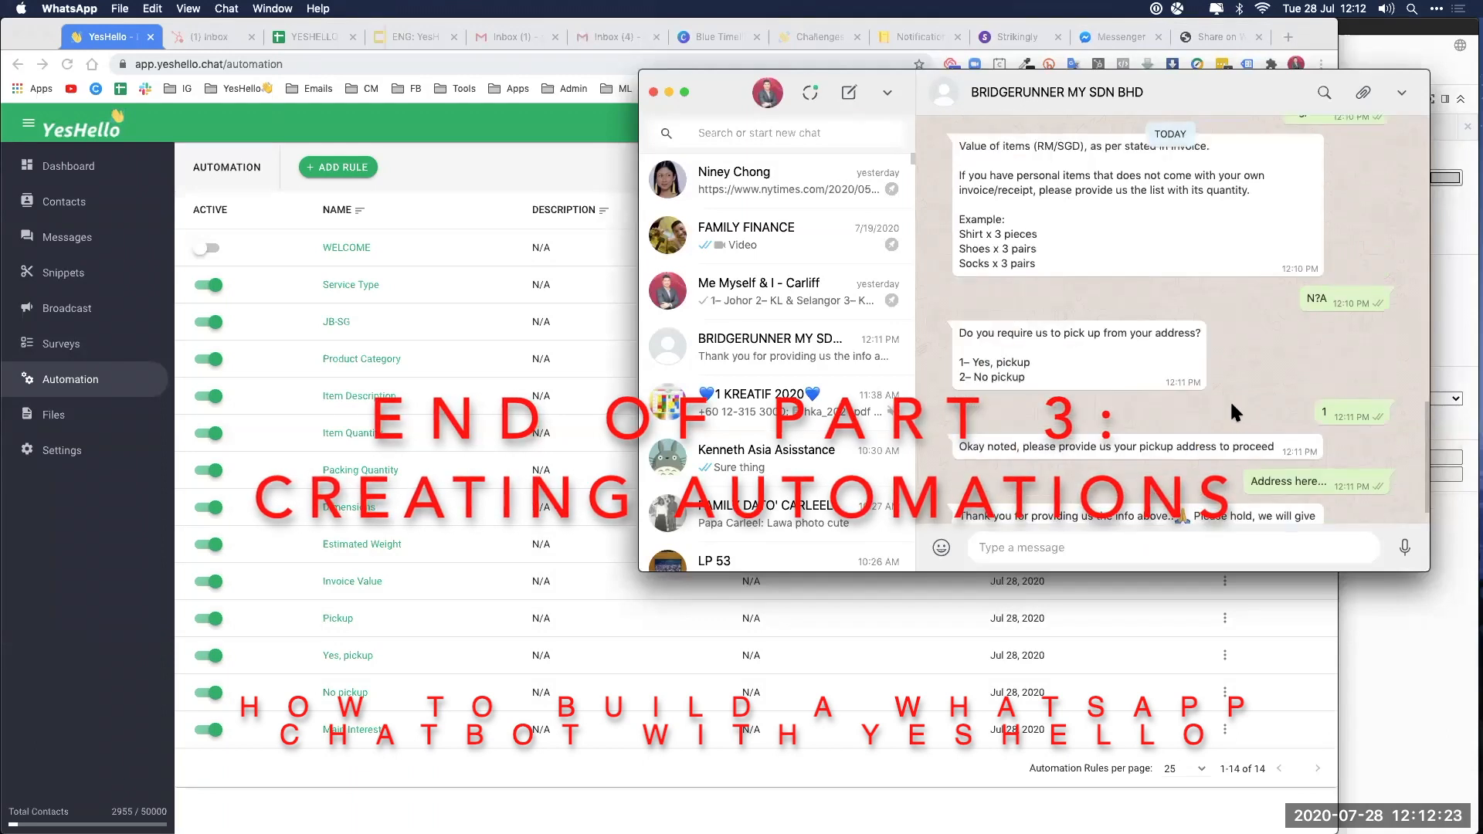